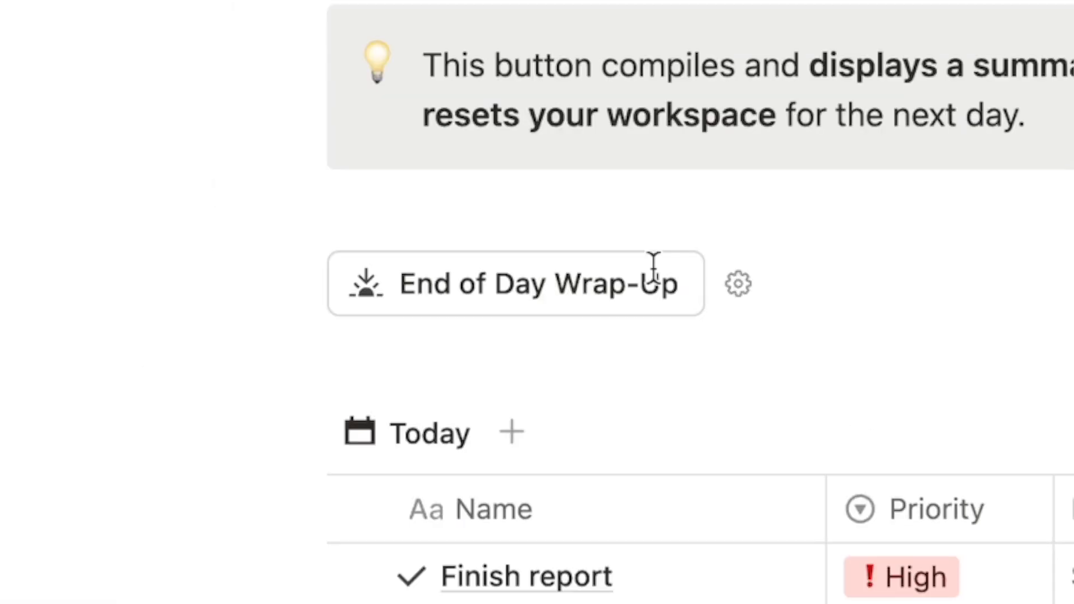
# Step: Run the End of Day Wrap-Up button
pyautogui.click(625, 291)
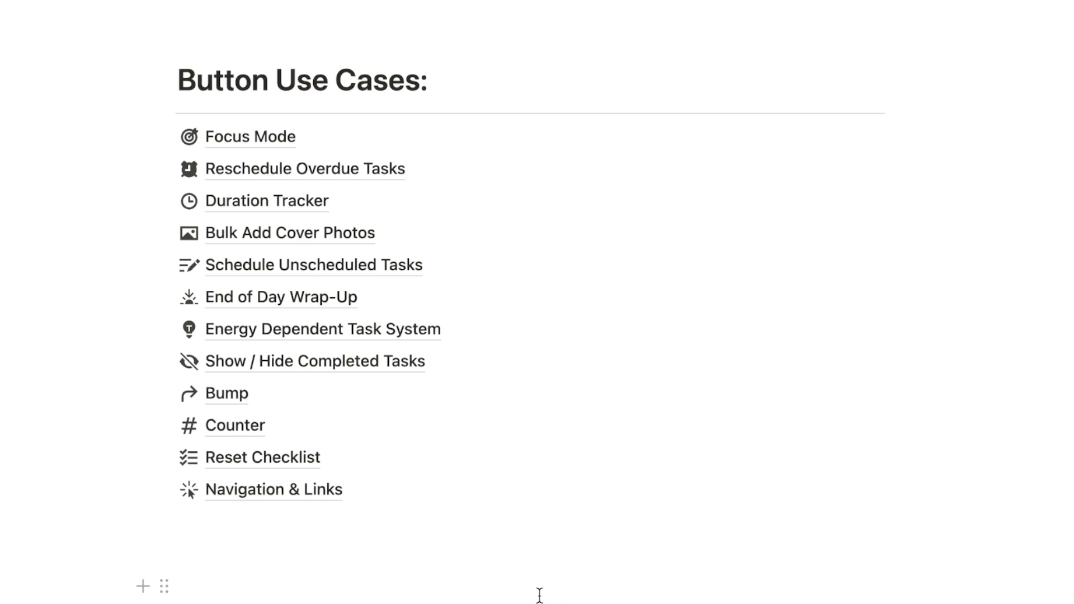
# Step: Open the Focus Mode use case and try out its existing buttons by turning Focus Mode on and off again
pyautogui.click(250, 145)
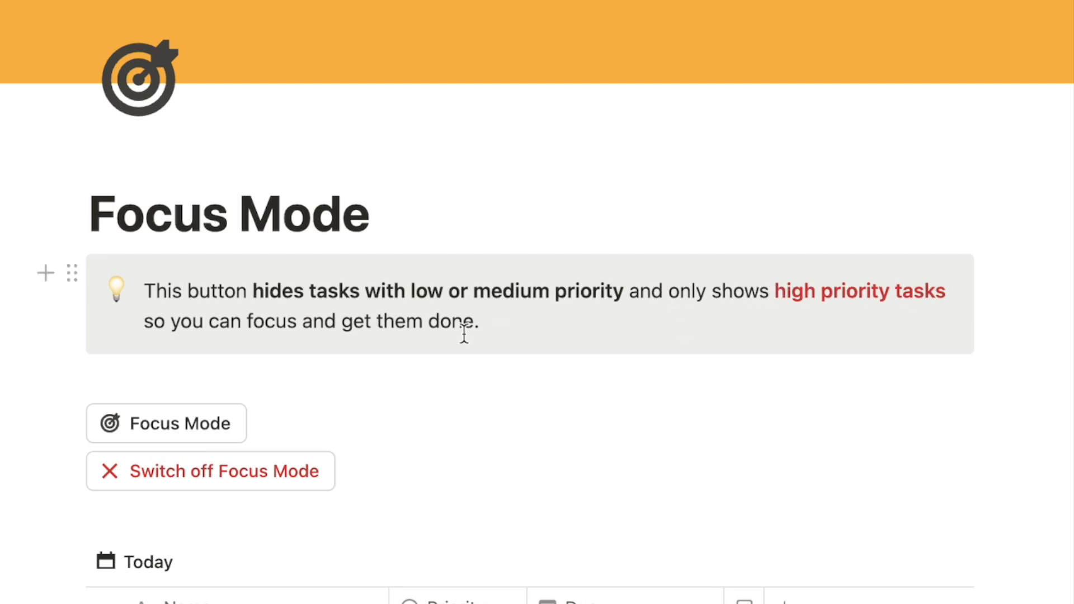
pyautogui.scroll(-1, 477, 237)
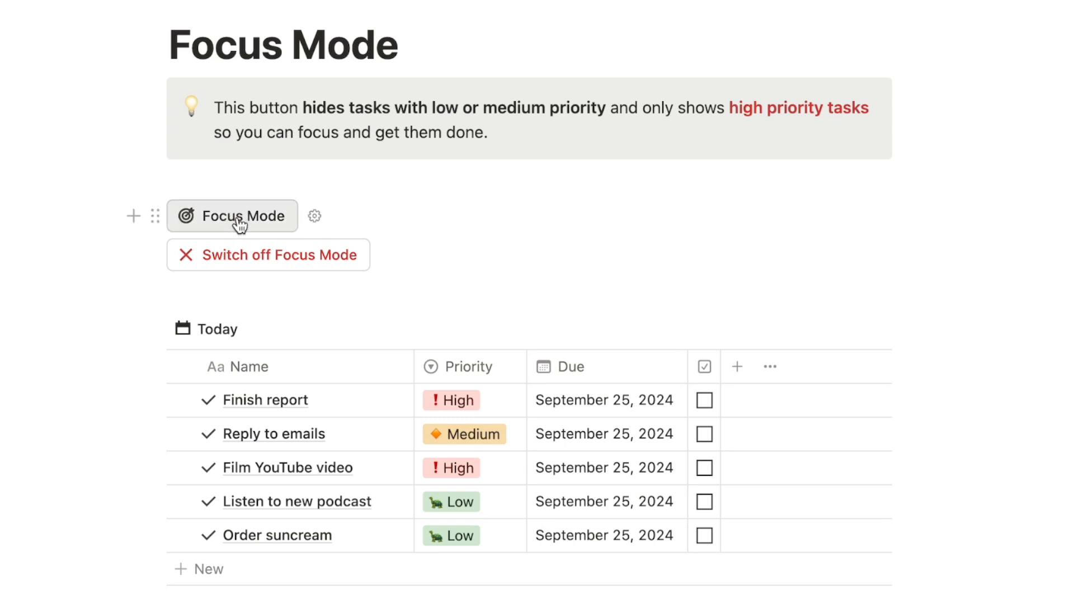
pyautogui.click(239, 219)
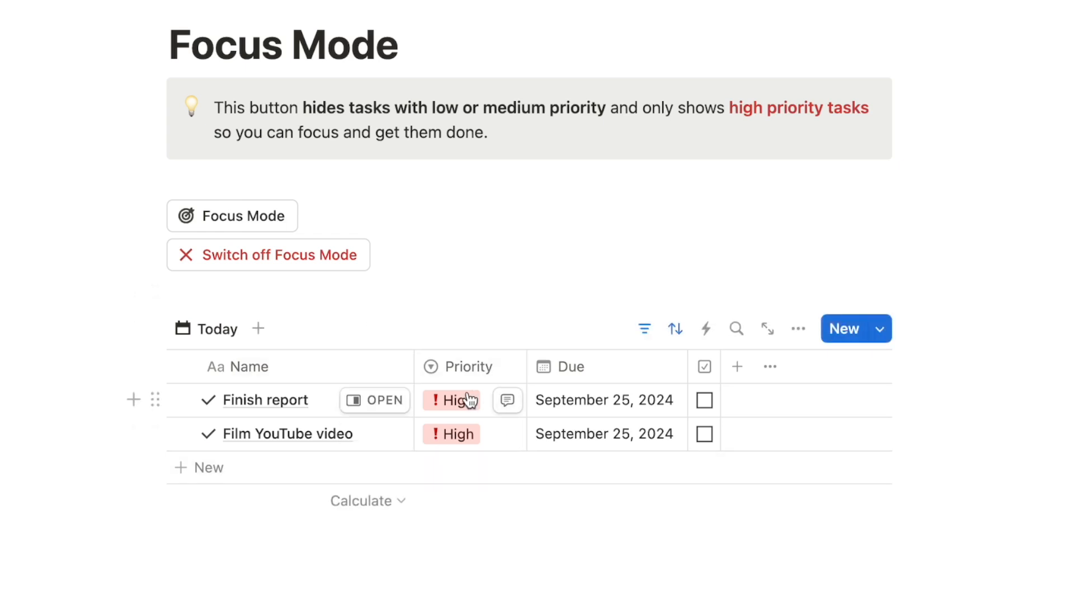
pyautogui.click(304, 270)
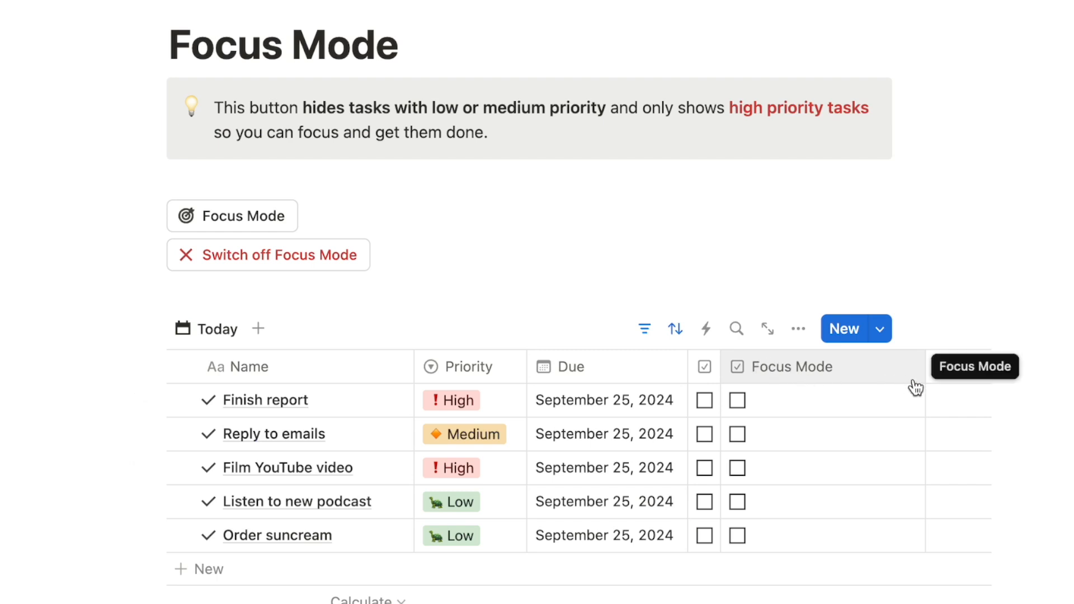
pyautogui.click(943, 370)
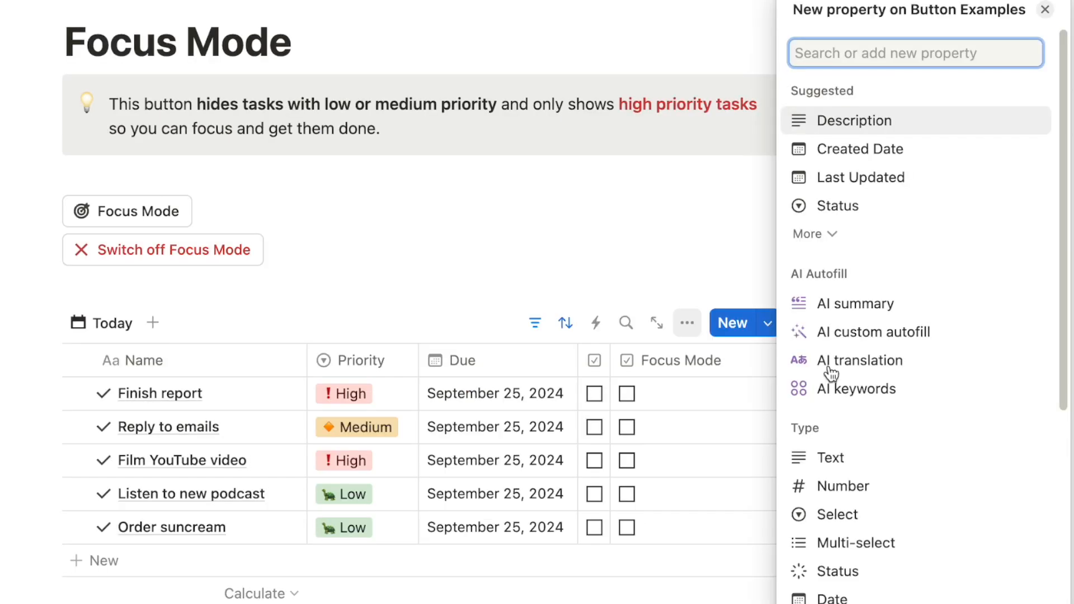
pyautogui.write('check')
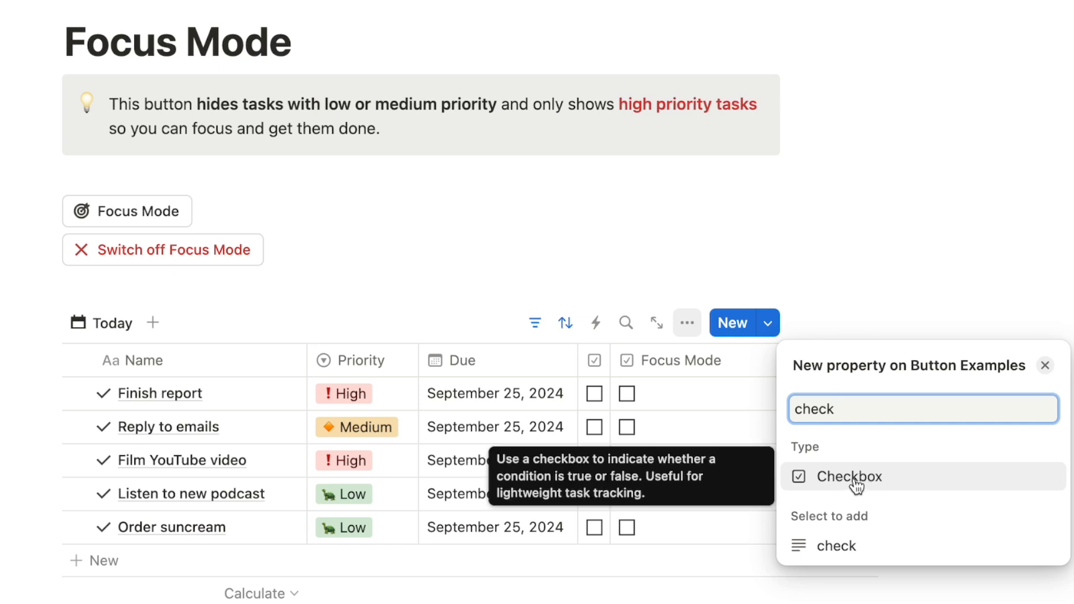
pyautogui.click(1045, 365)
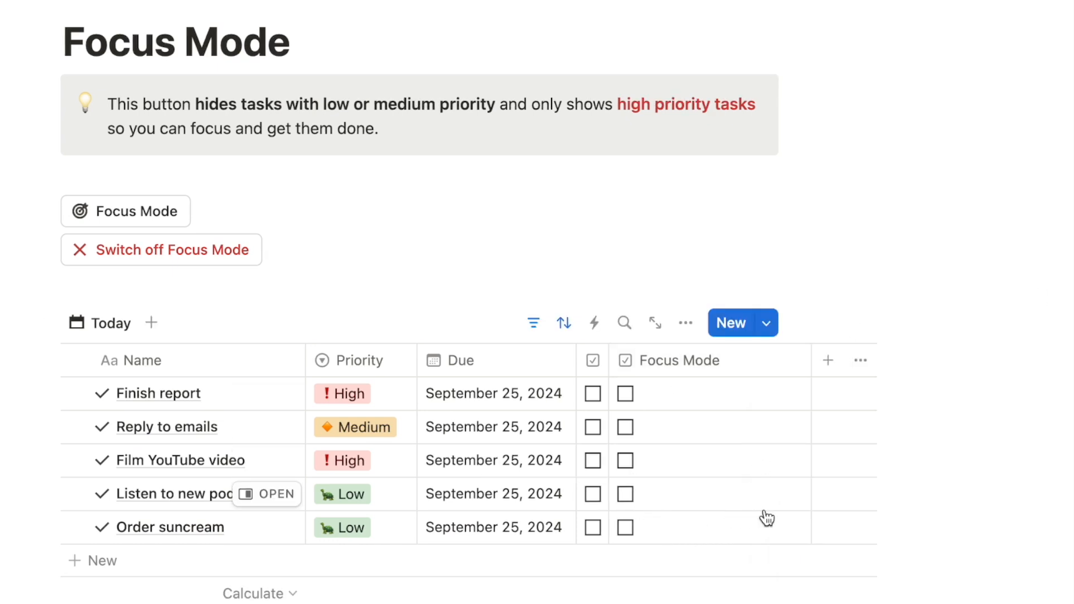
# Step: Hide the Focus Mode checkbox property from the Today table view
pyautogui.click(693, 365)
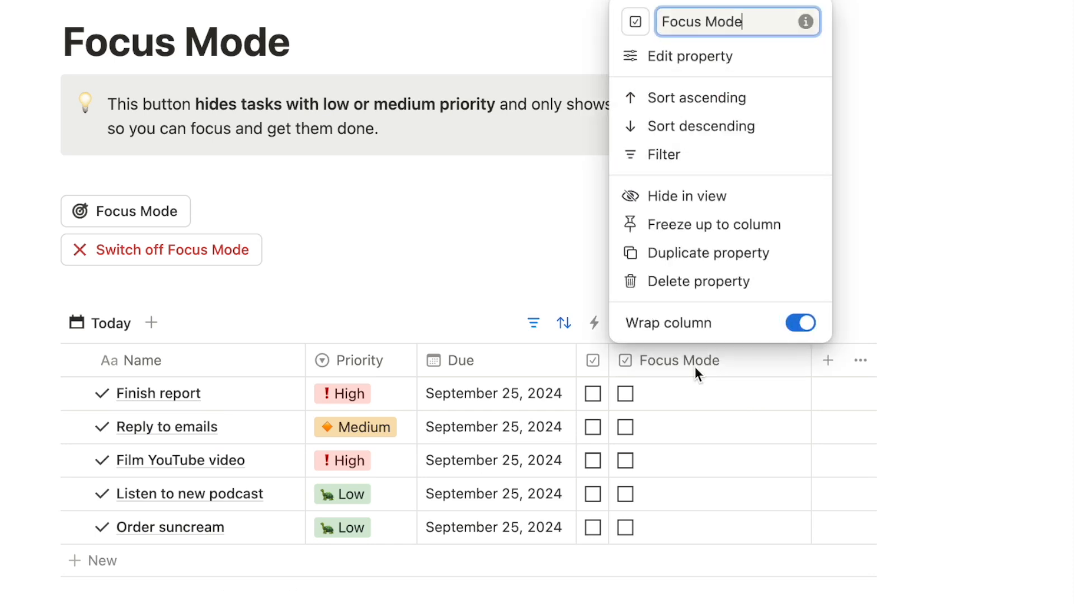
pyautogui.click(694, 194)
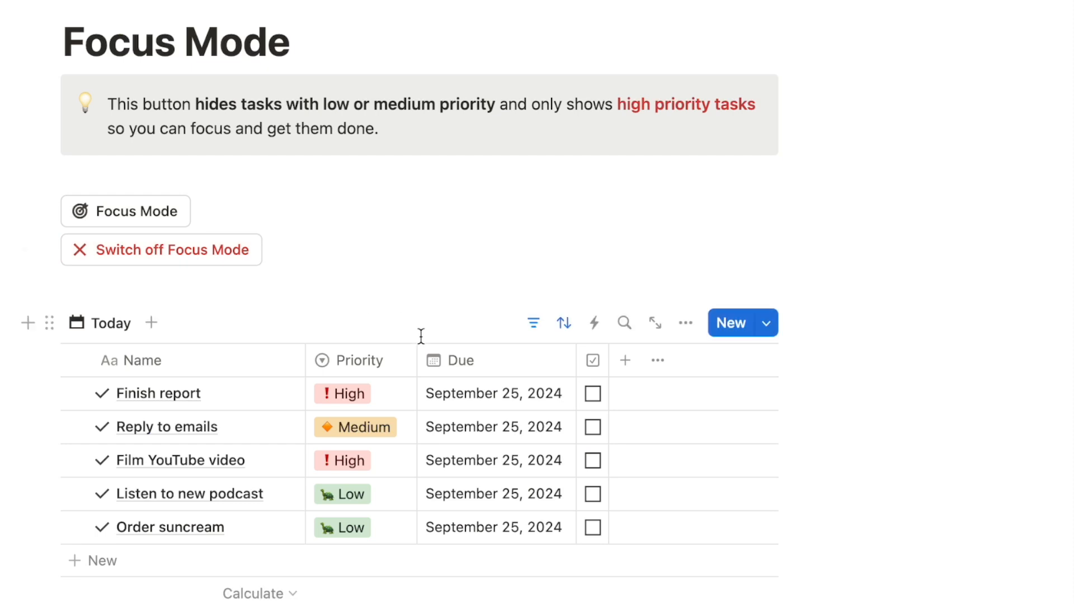
# Step: Insert a new button block on the empty line above the Today table
pyautogui.click(214, 286)
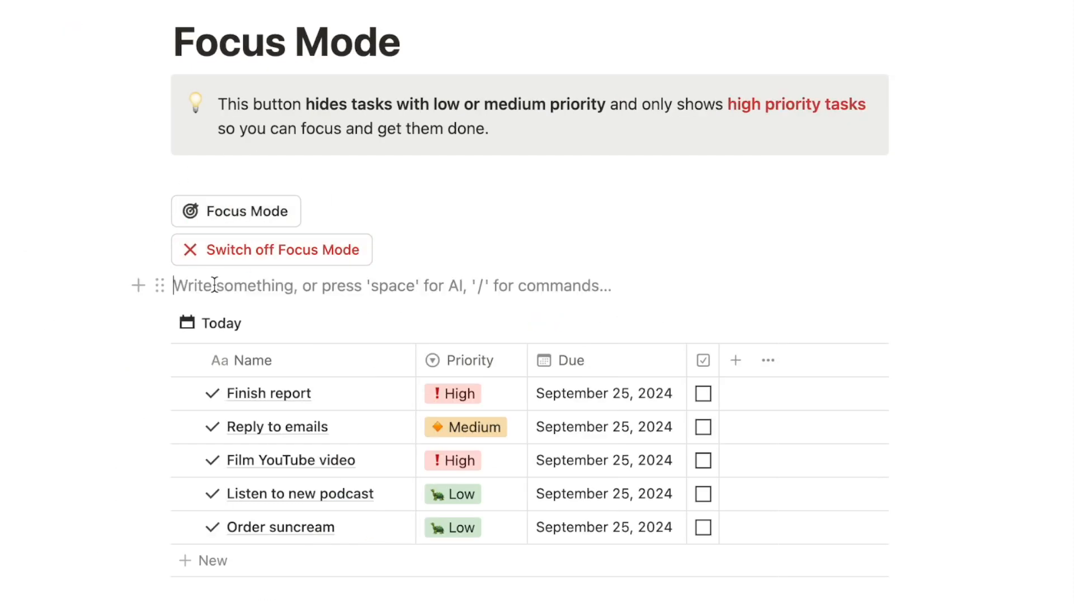
pyautogui.write('/butt')
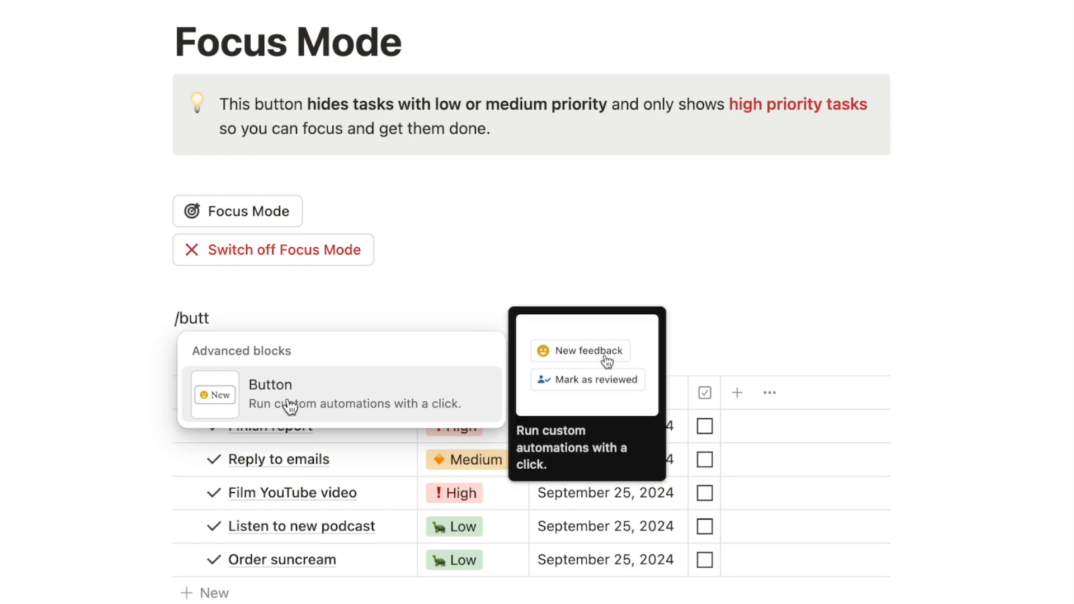
pyautogui.press('Return')
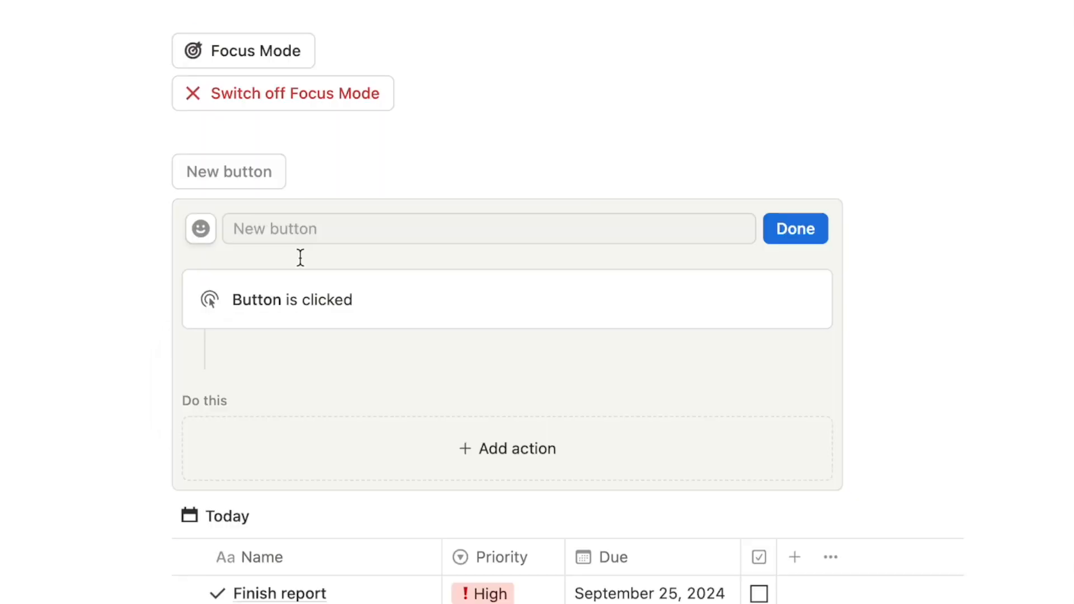
# Step: Name the new button Focus Mode and give it the target icon with an arrow
pyautogui.click(273, 229)
pyautogui.write('Focus Mode')
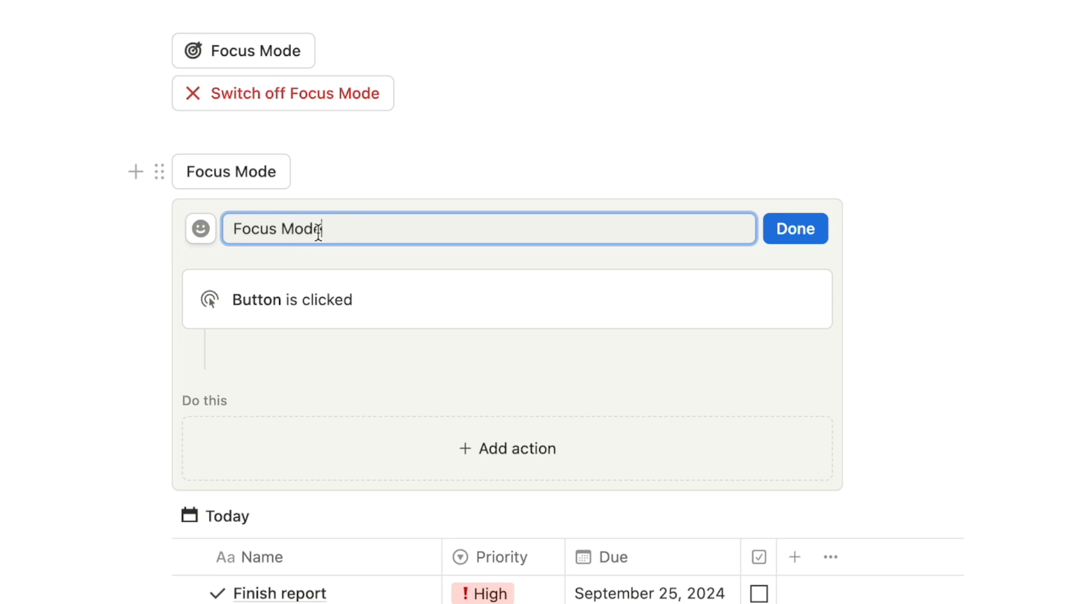
pyautogui.click(200, 230)
pyautogui.write('tar')
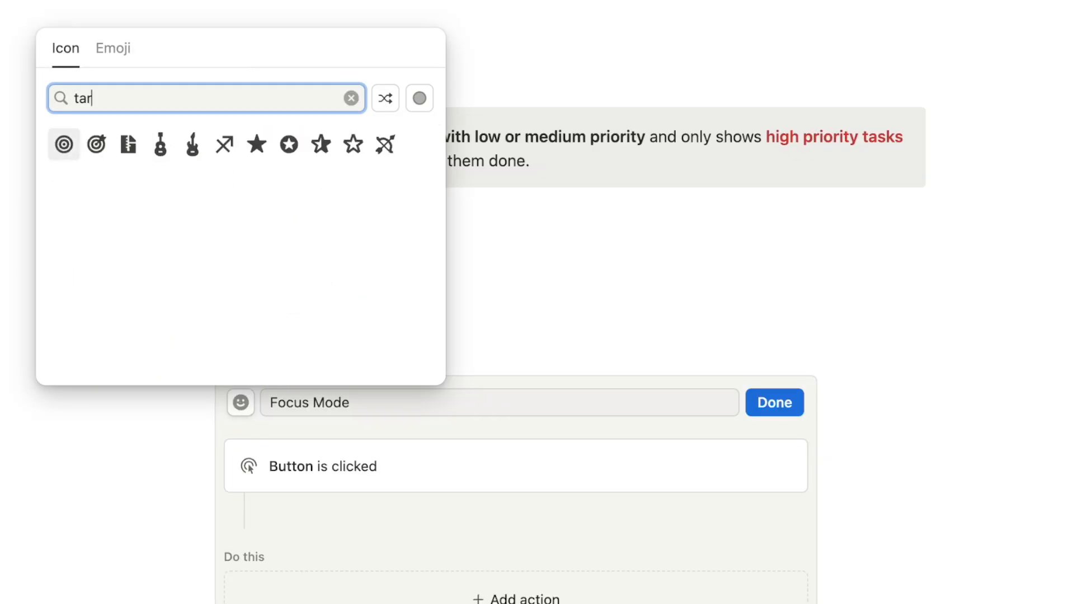
pyautogui.click(97, 146)
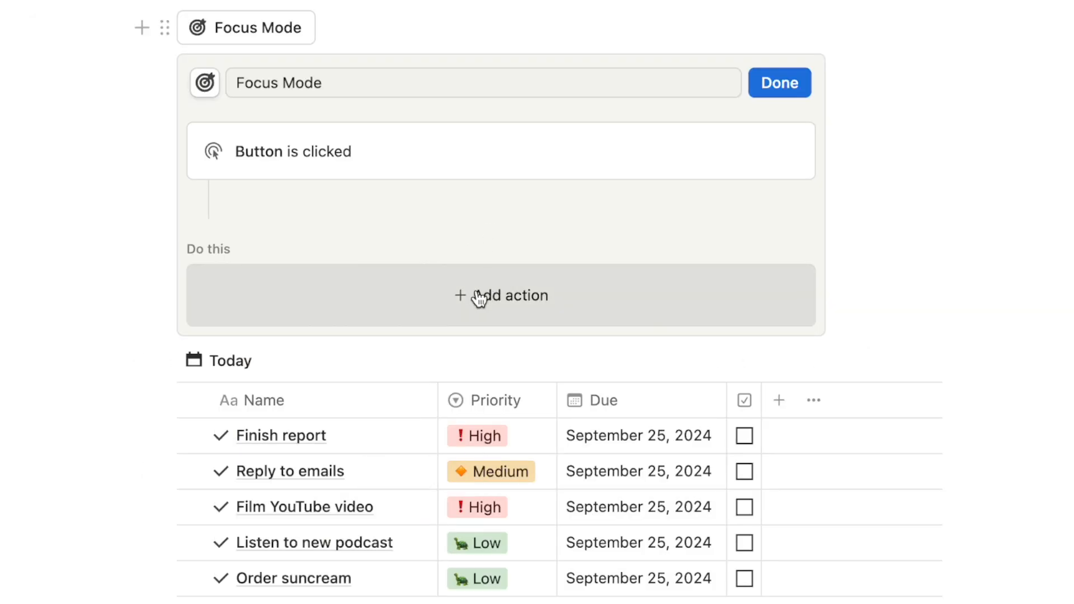
# Step: Add an action to the button that edits pages in the Button Examples database
pyautogui.click(480, 297)
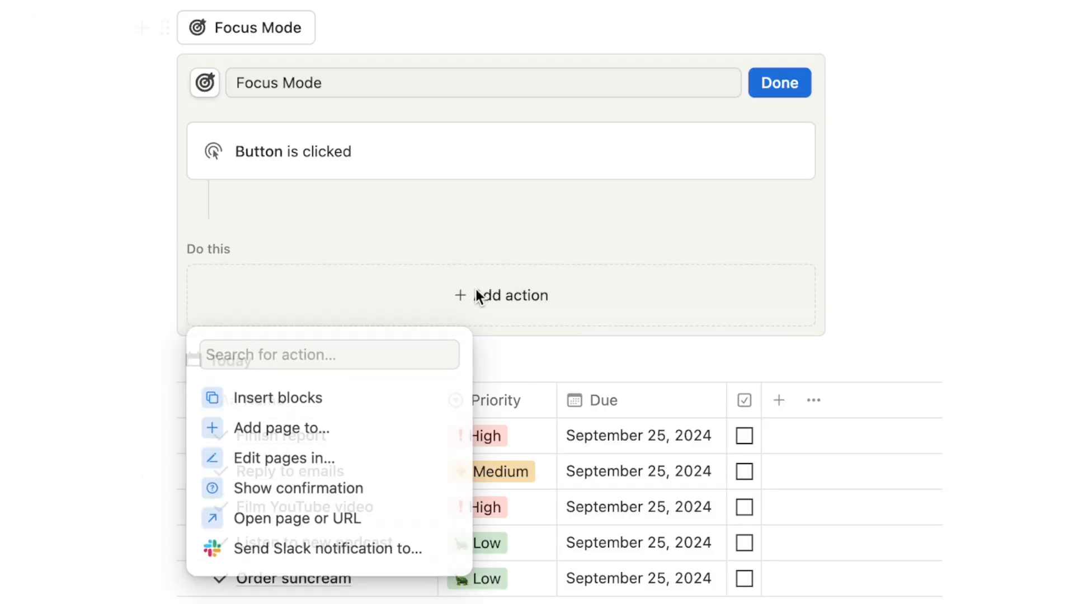
pyautogui.click(330, 465)
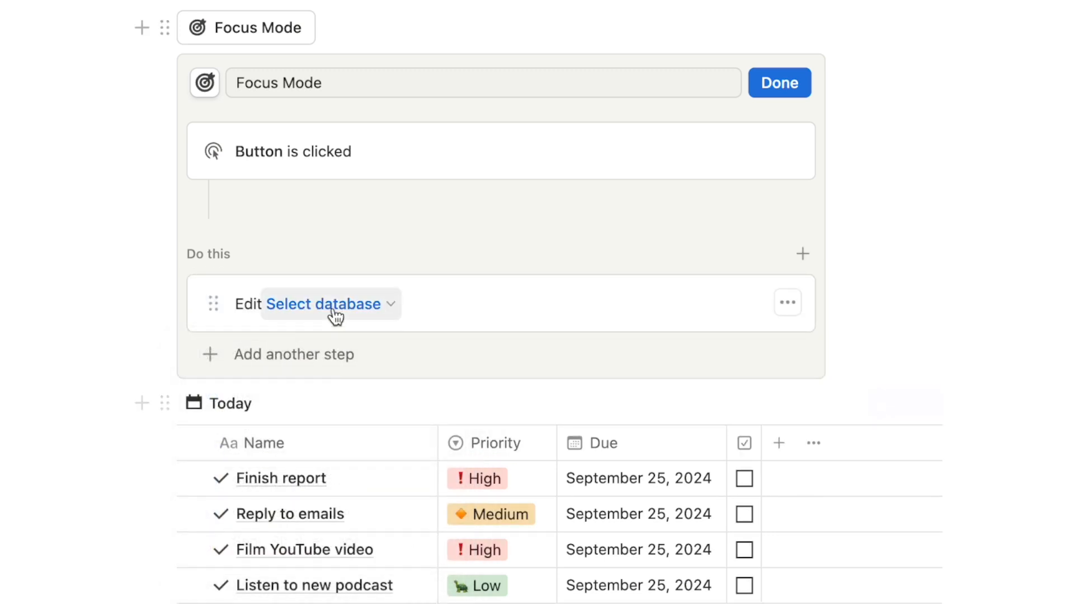
pyautogui.click(311, 311)
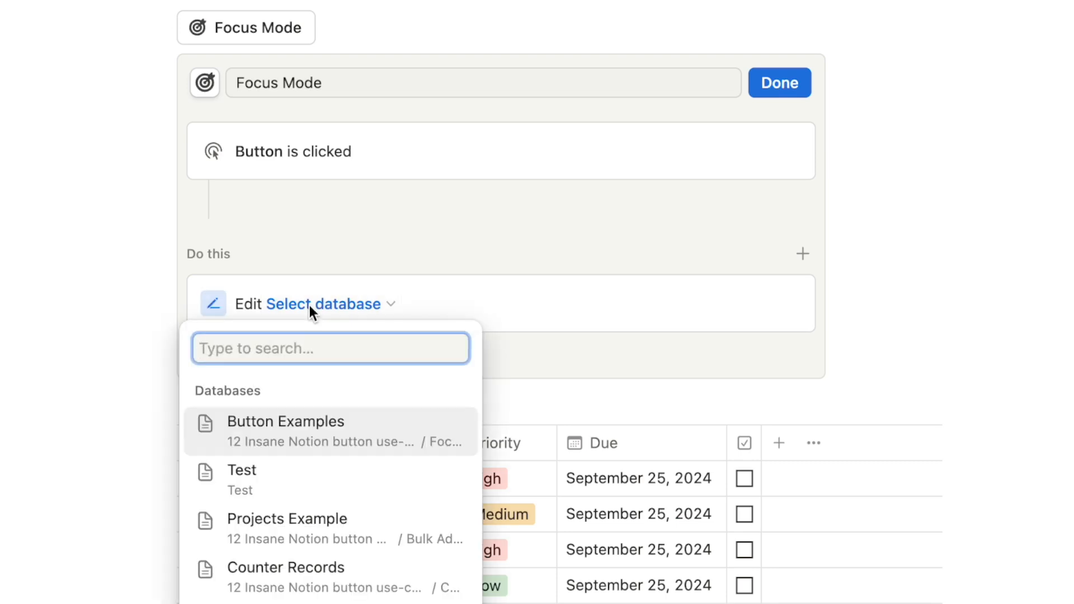
pyautogui.click(298, 427)
pyautogui.scroll(-3, 436, 310)
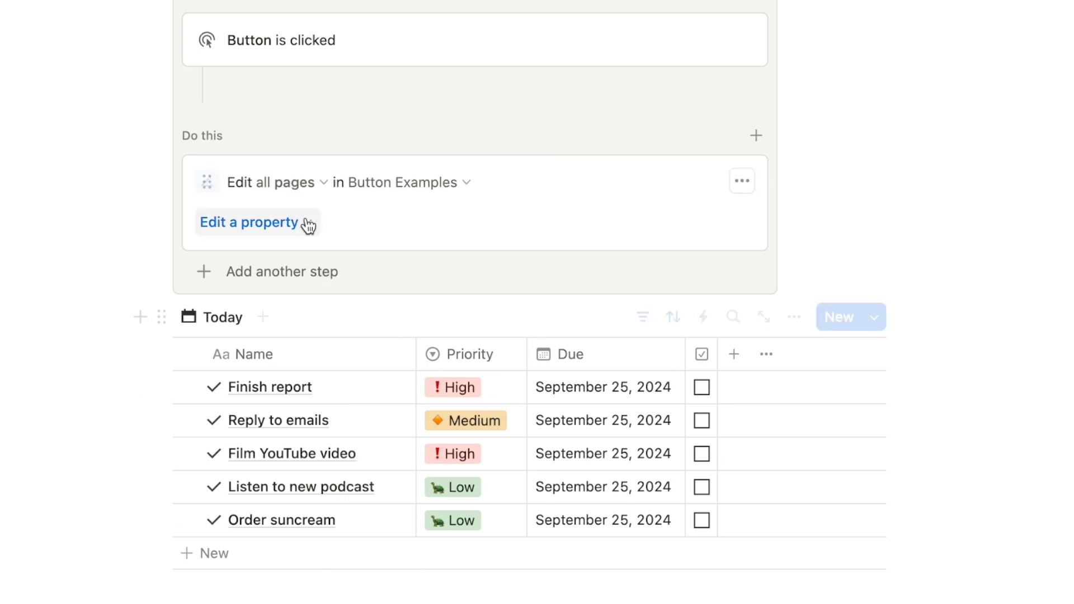
# Step: Filter the pages the action edits to those whose Priority is Low or Medium
pyautogui.click(278, 184)
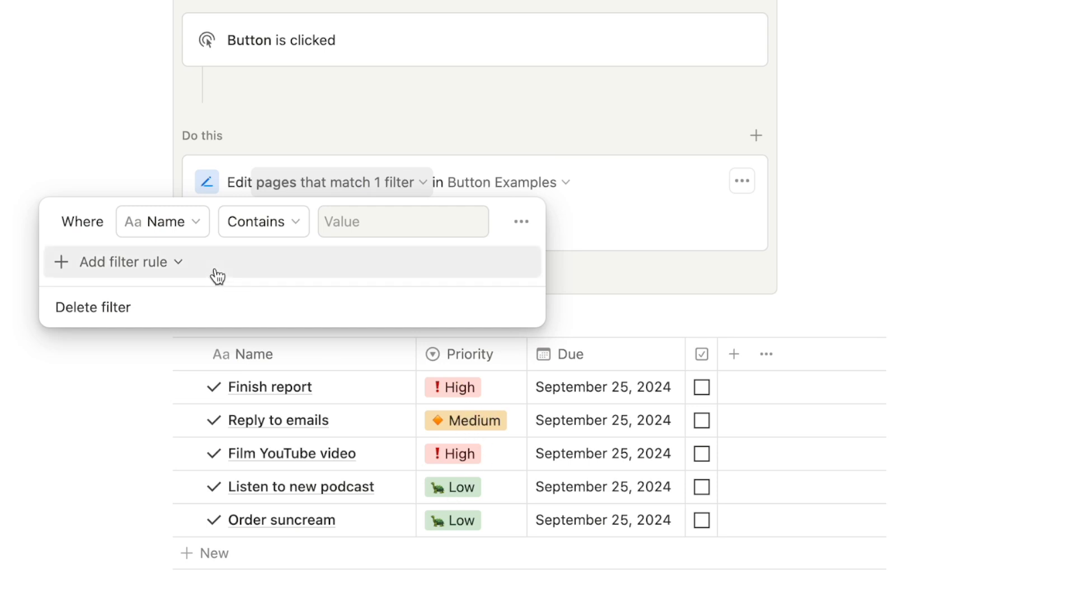
pyautogui.click(162, 223)
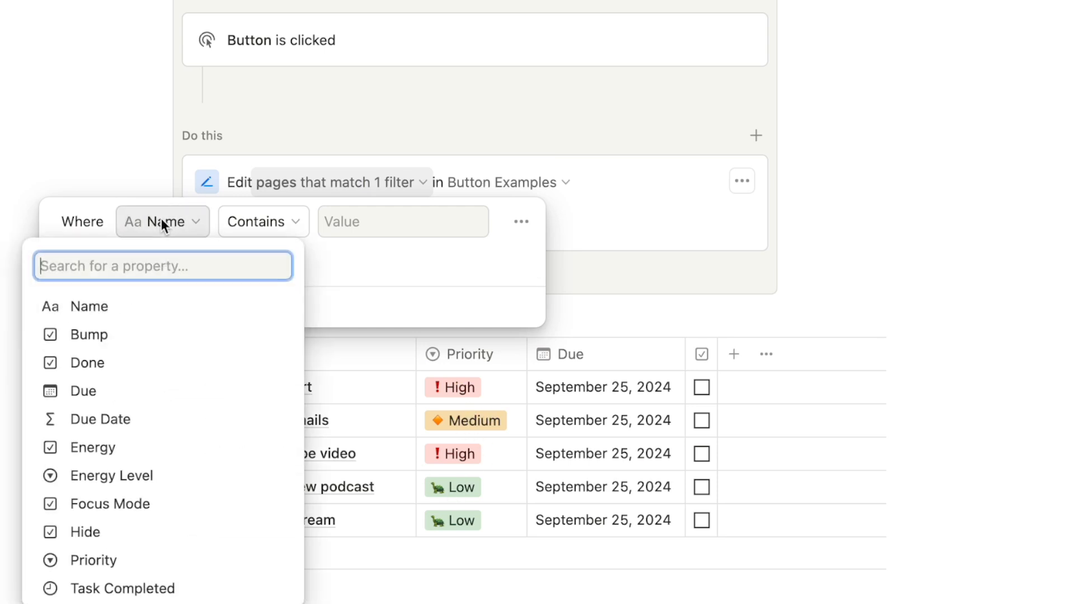
pyautogui.click(133, 566)
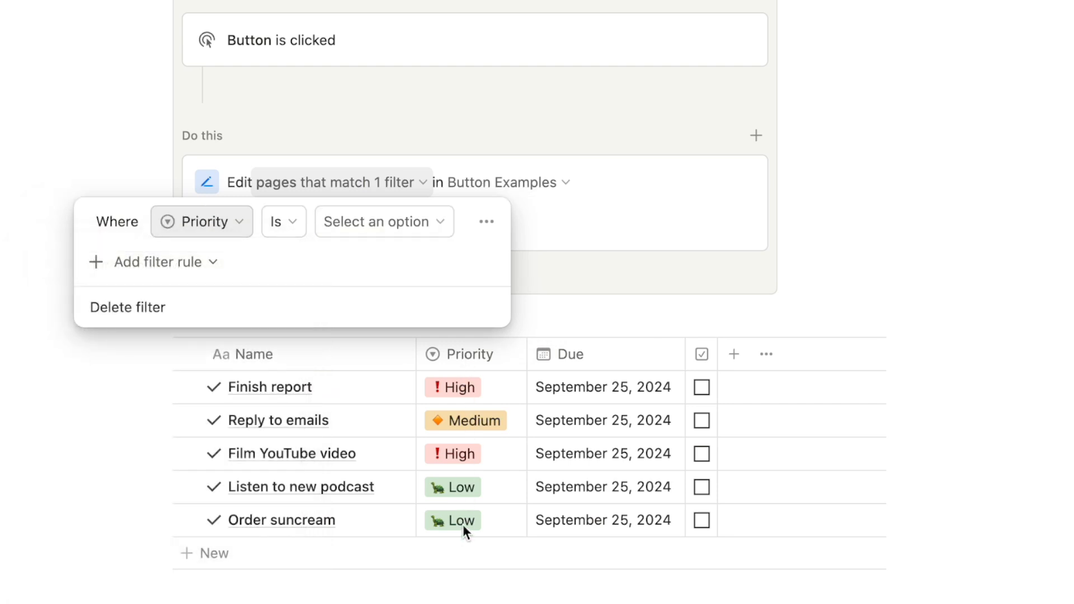
pyautogui.click(359, 223)
pyautogui.click(275, 303)
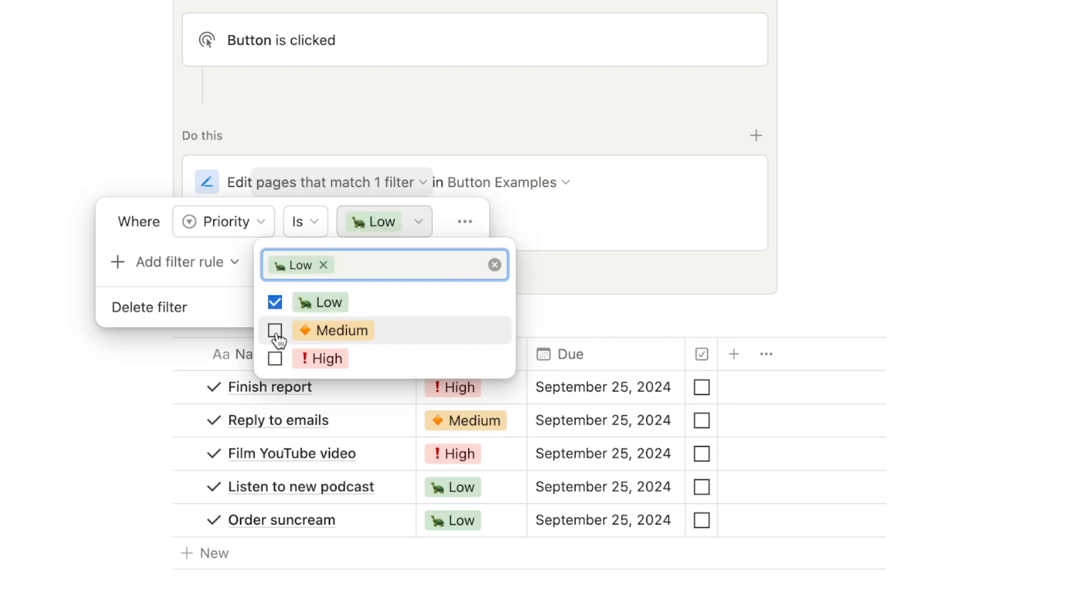
pyautogui.click(275, 333)
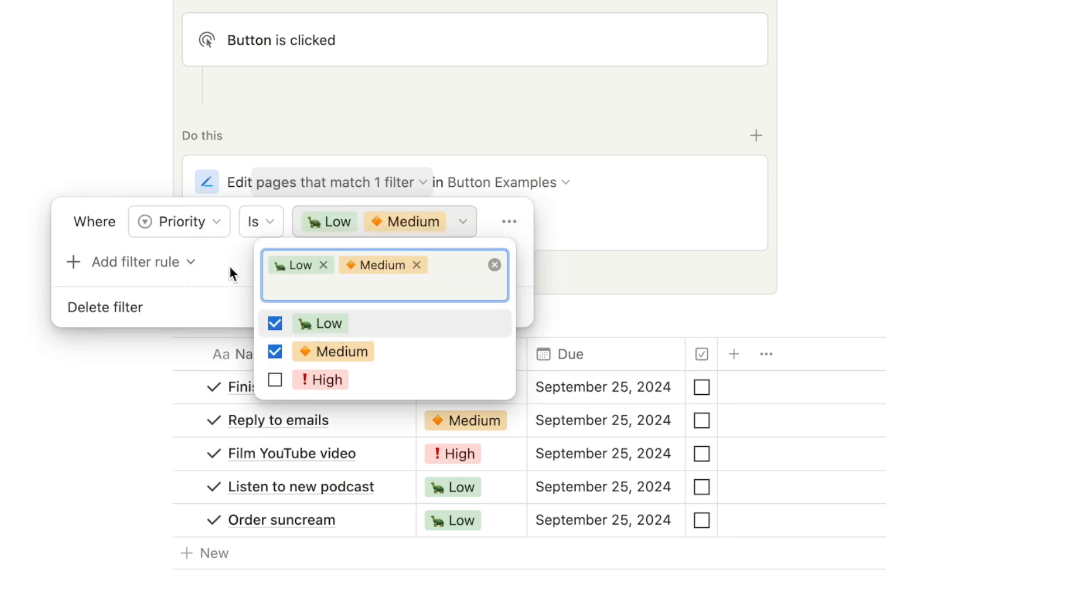
pyautogui.click(582, 232)
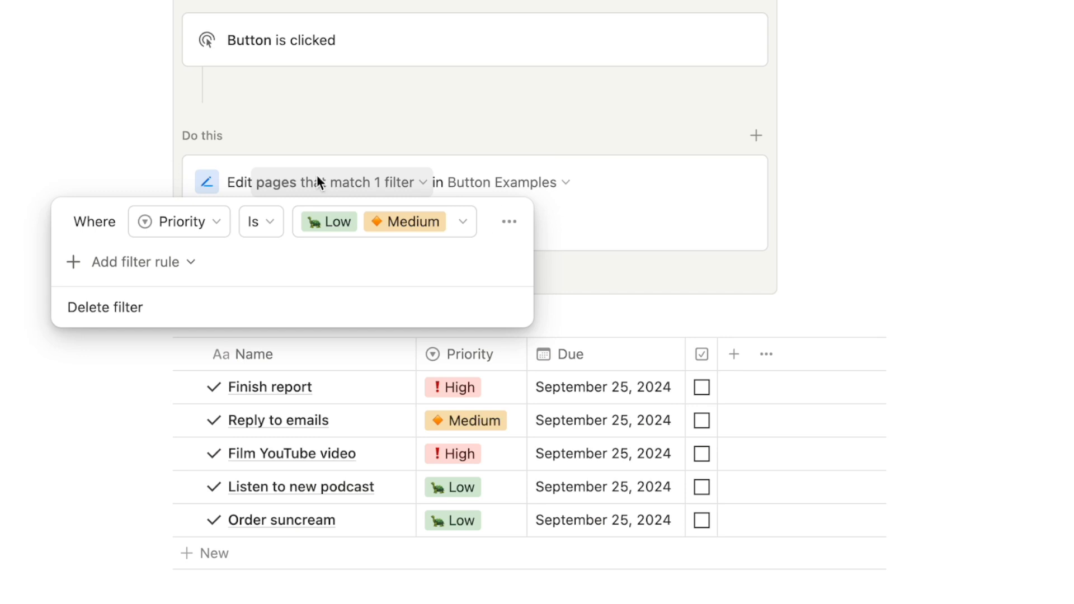
pyautogui.click(578, 233)
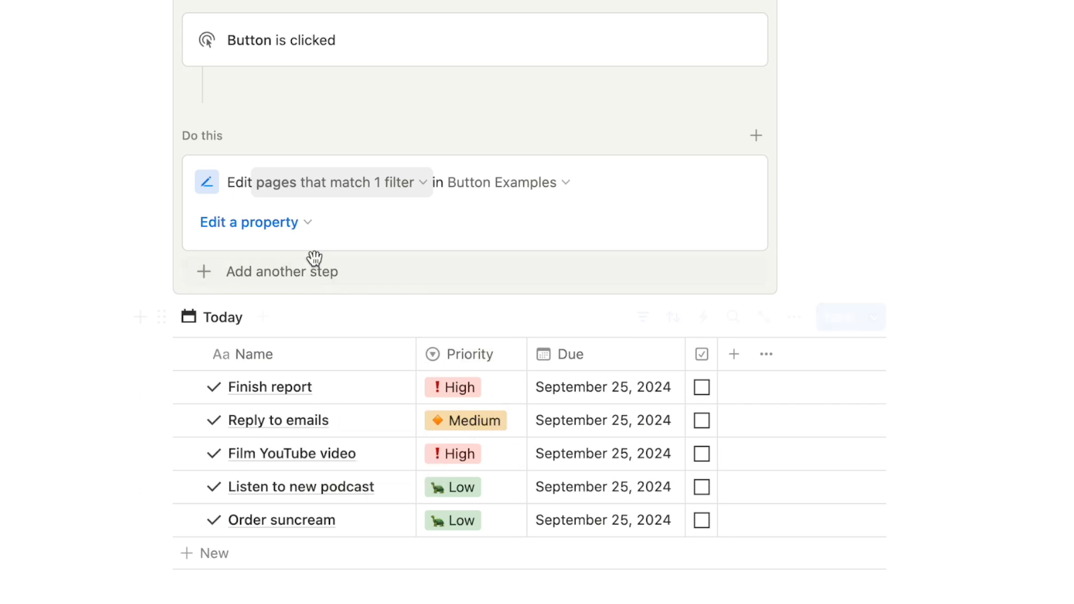
# Step: Have the action set the Focus Mode property to checked, recheck its page filter, and finish the button setup
pyautogui.click(242, 226)
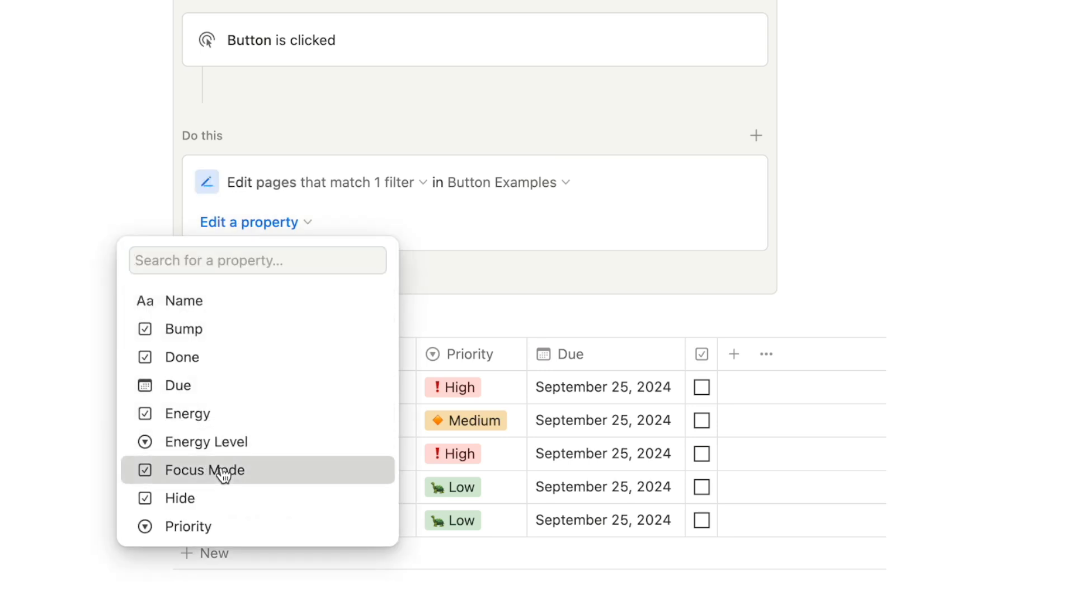
pyautogui.click(215, 472)
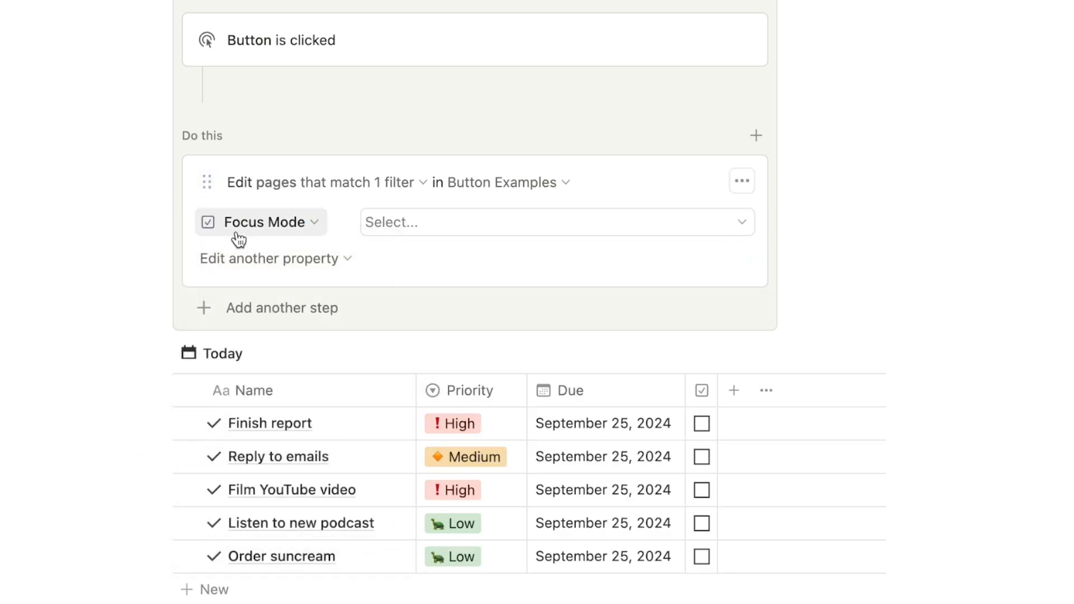
pyautogui.click(409, 229)
pyautogui.click(515, 323)
pyautogui.click(319, 184)
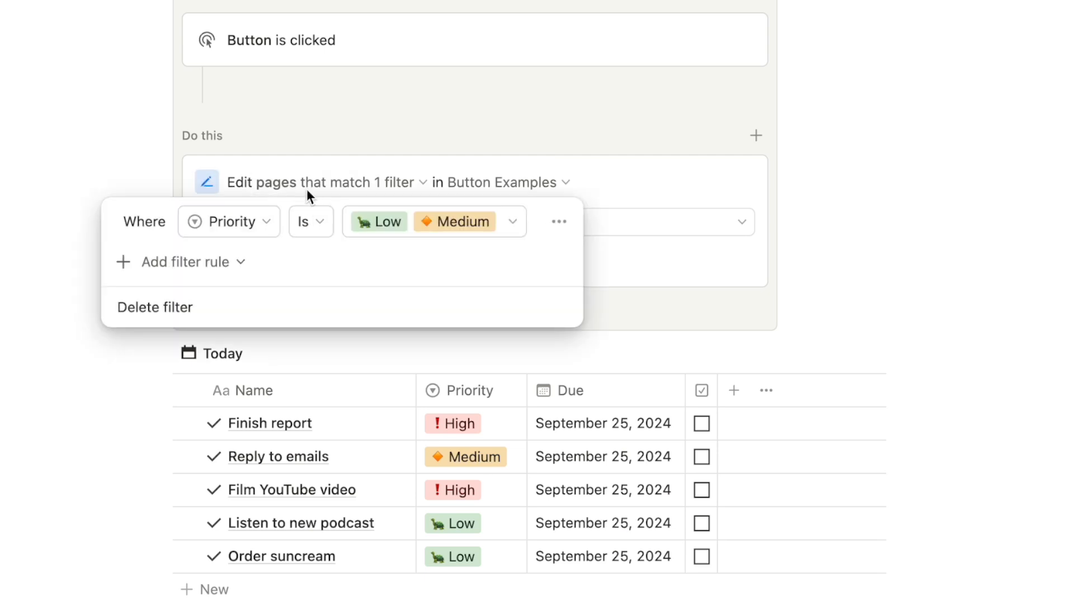
pyautogui.click(525, 119)
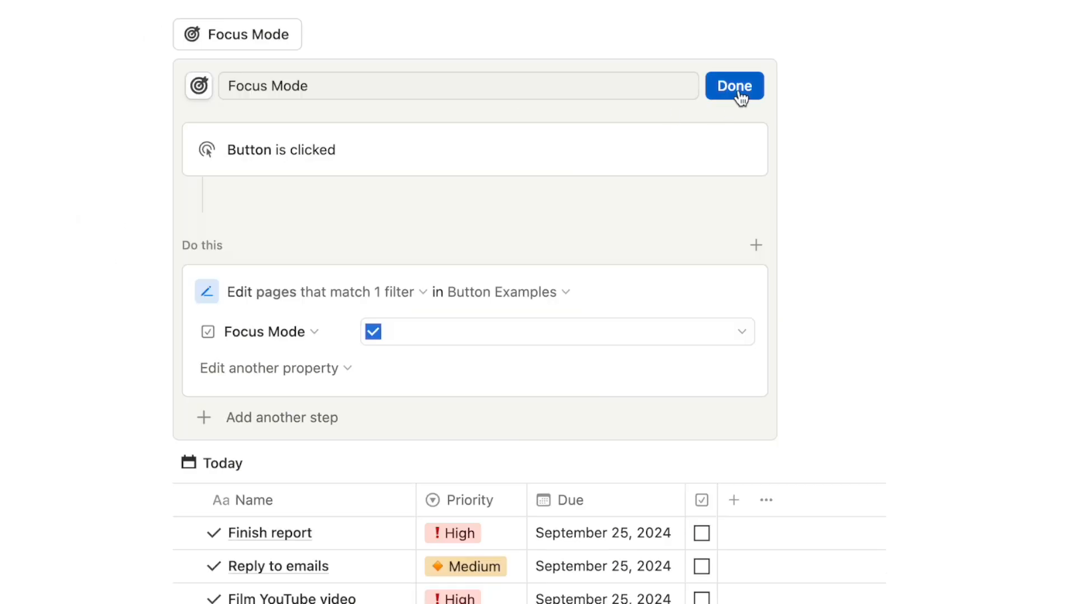
pyautogui.click(736, 86)
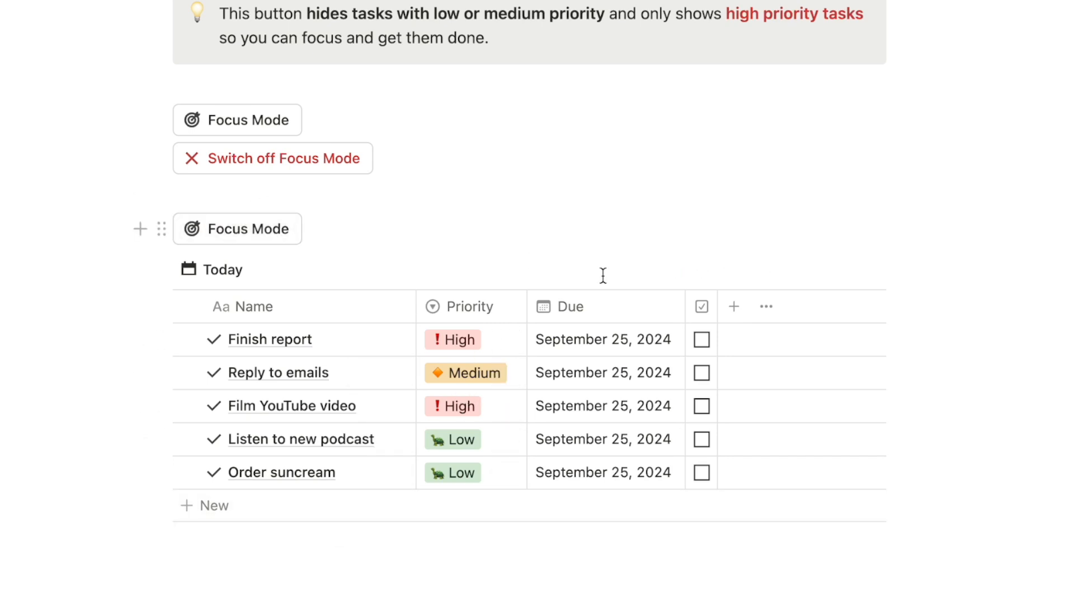
# Step: Check the Today table's filters and run the new Focus Mode button
pyautogui.click(644, 270)
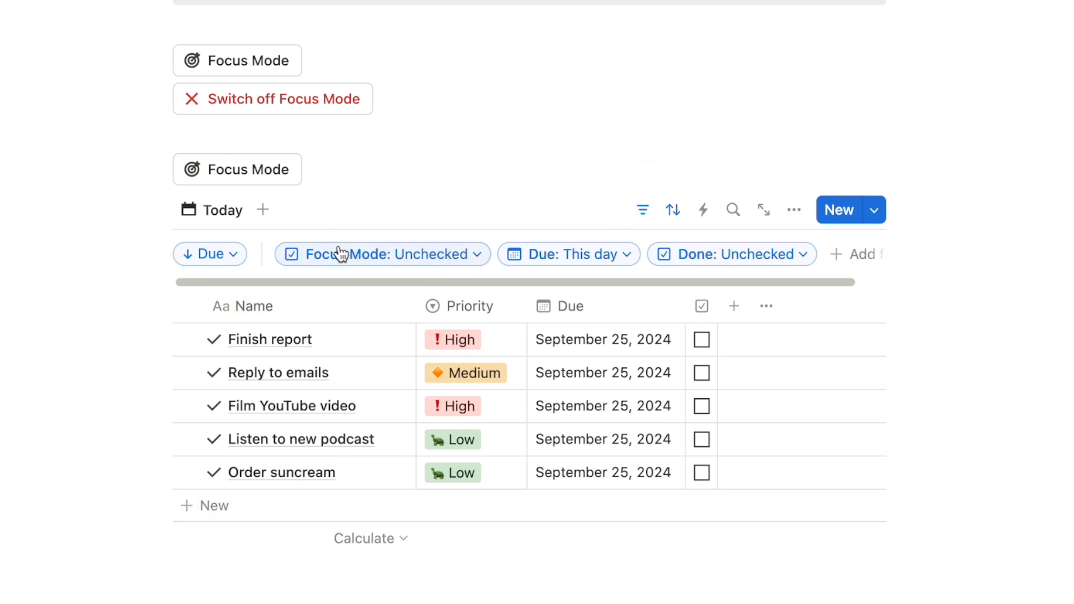
pyautogui.click(643, 210)
pyautogui.click(235, 241)
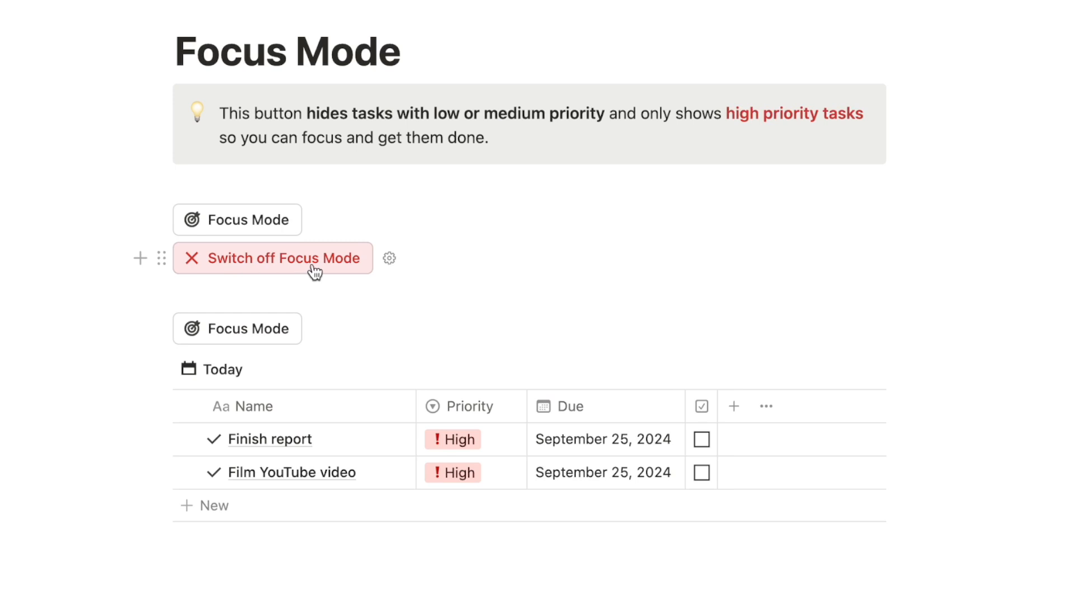
# Step: Insert a new button below the second Focus Mode button and name it "Switch off Focus Mode"
pyautogui.click(139, 328)
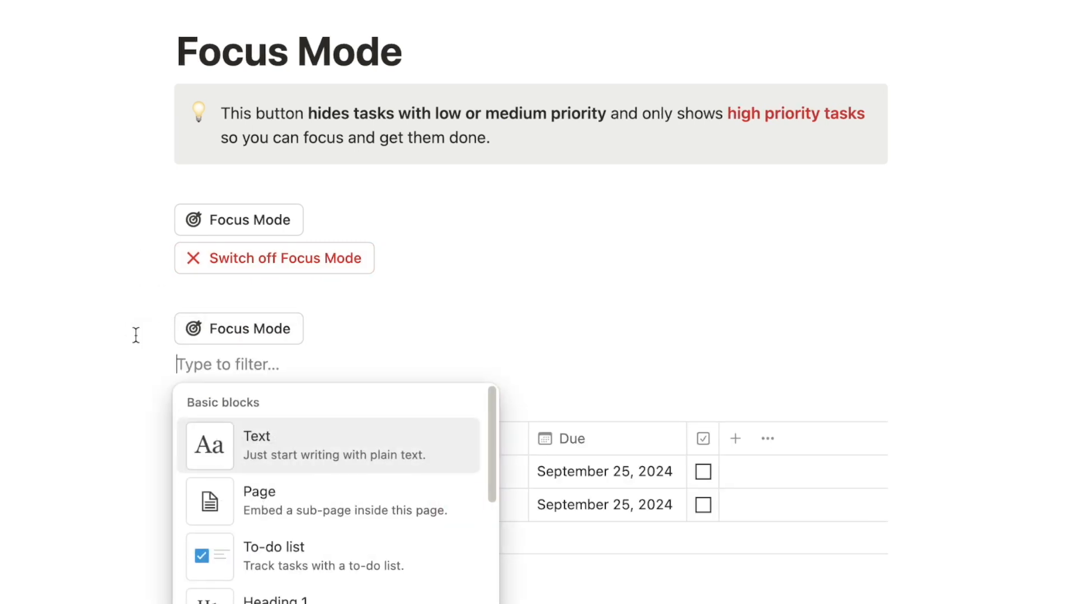
pyautogui.write('butt')
pyautogui.click(260, 438)
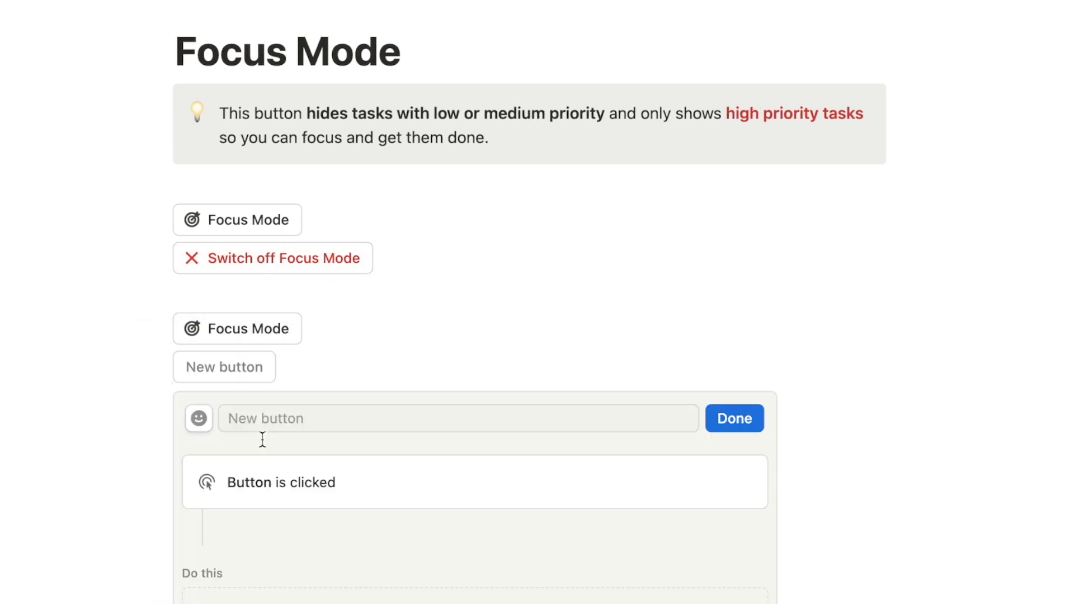
pyautogui.write('Switch off Focus Mode')
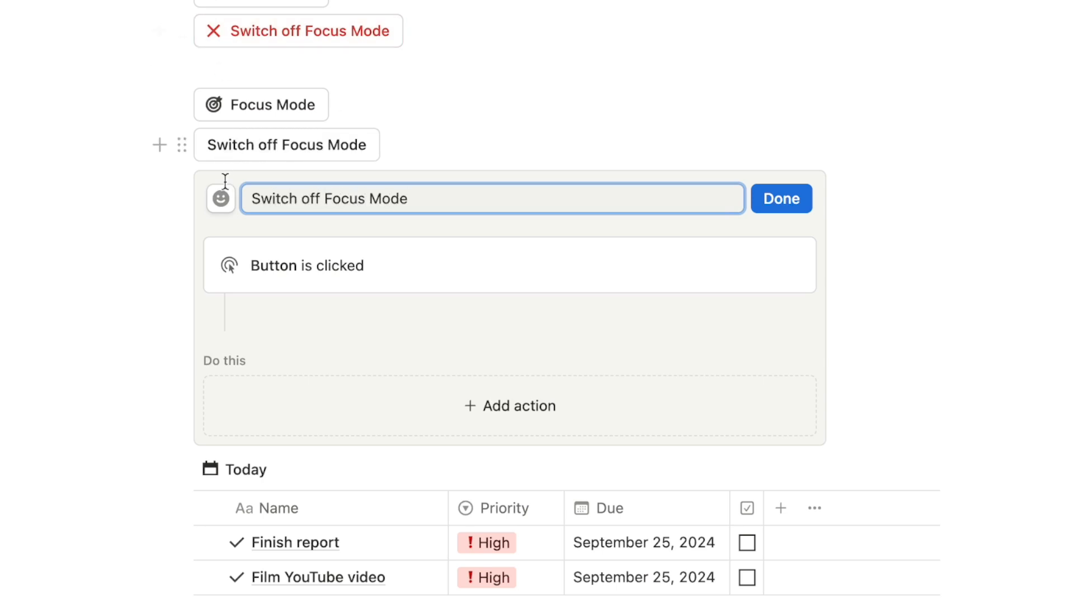
# Step: Give the new Switch off Focus Mode button a red X icon
pyautogui.click(220, 198)
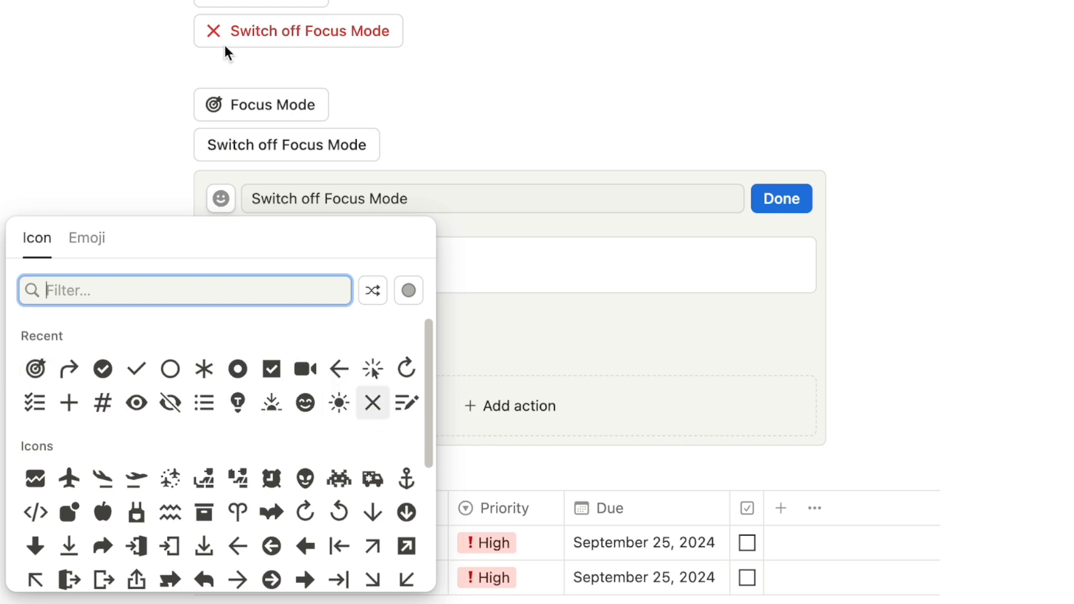
pyautogui.click(408, 290)
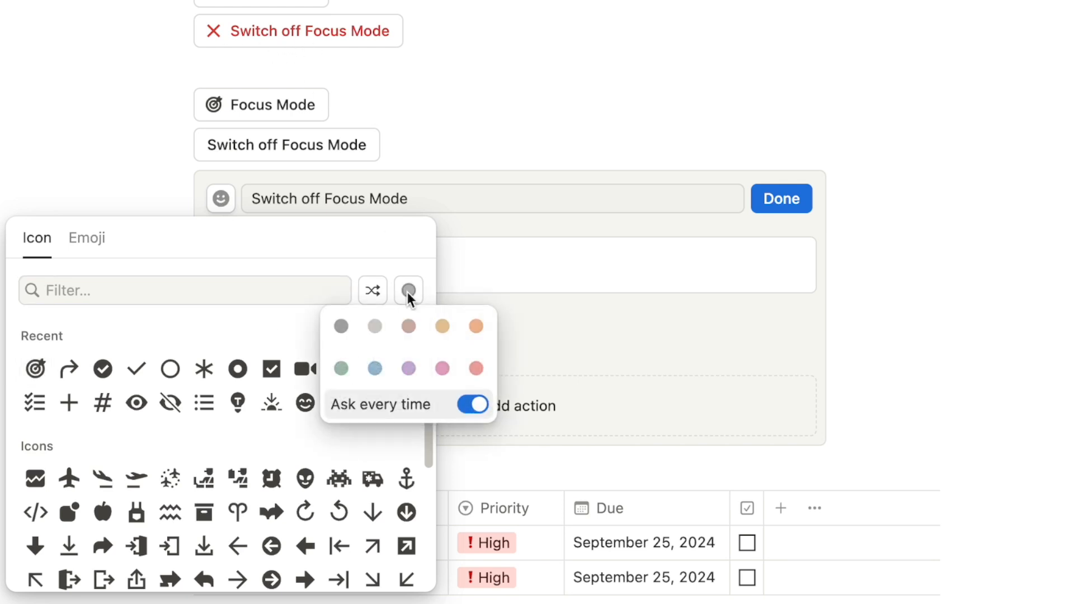
pyautogui.click(476, 368)
pyautogui.click(374, 407)
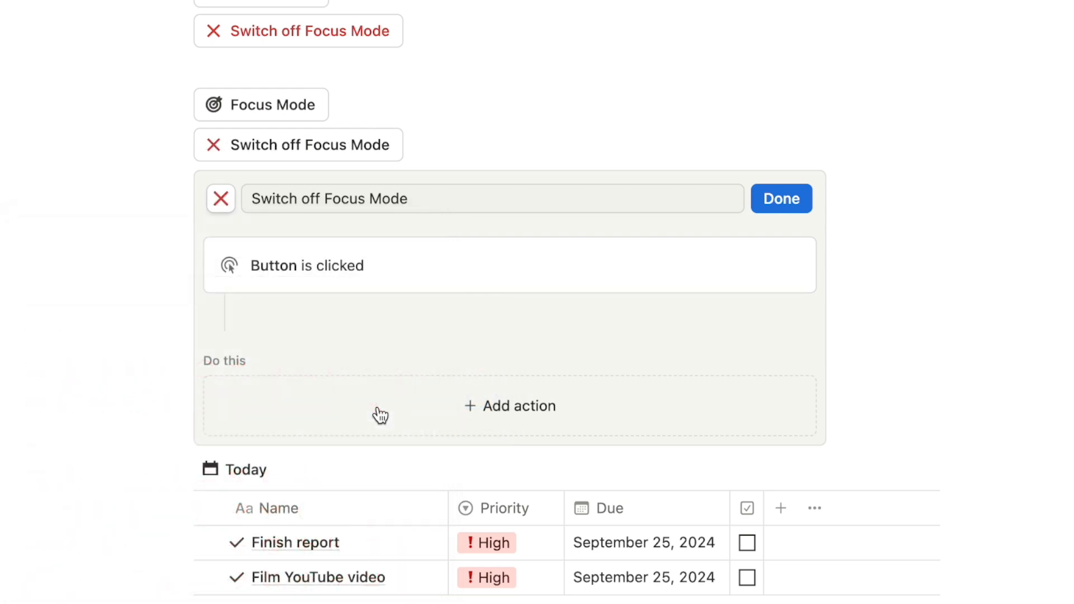
# Step: Add an action to the Switch off Focus Mode button that edits all pages in the Button Examples database
pyautogui.click(501, 413)
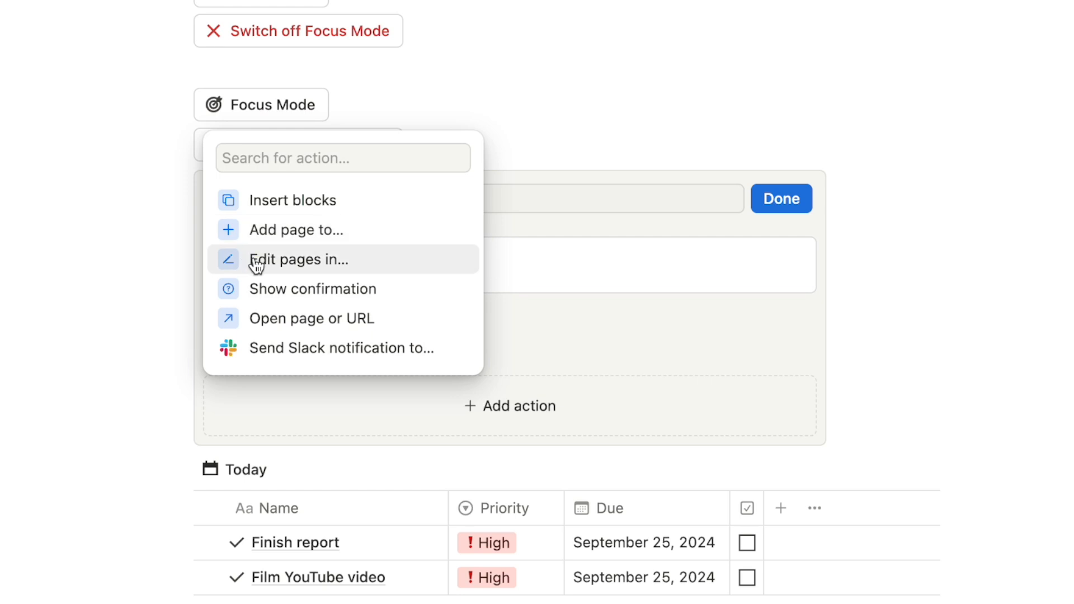
pyautogui.click(283, 259)
pyautogui.click(326, 415)
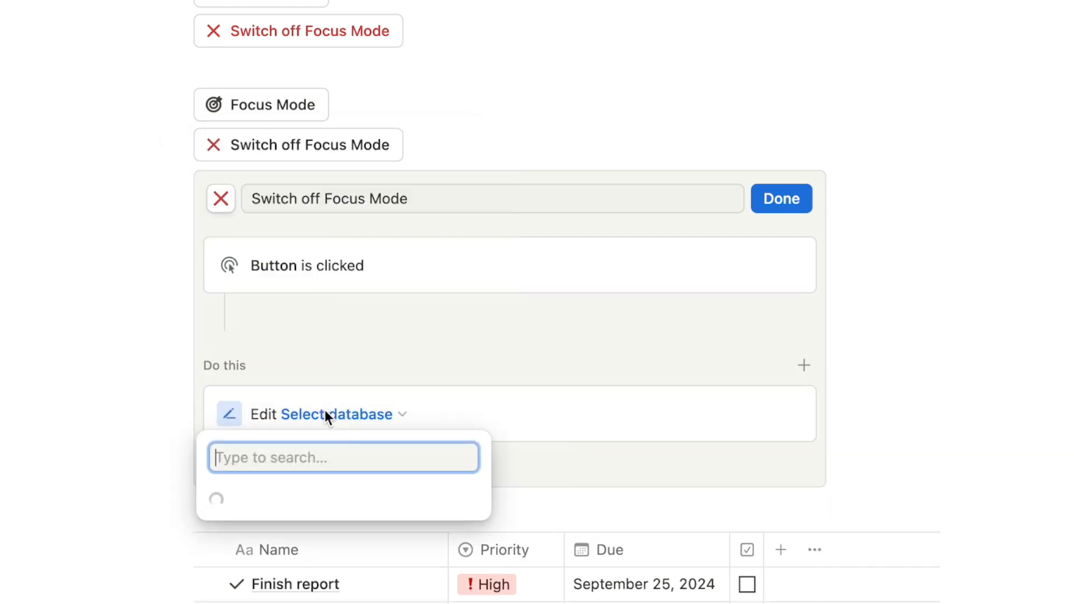
pyautogui.click(298, 144)
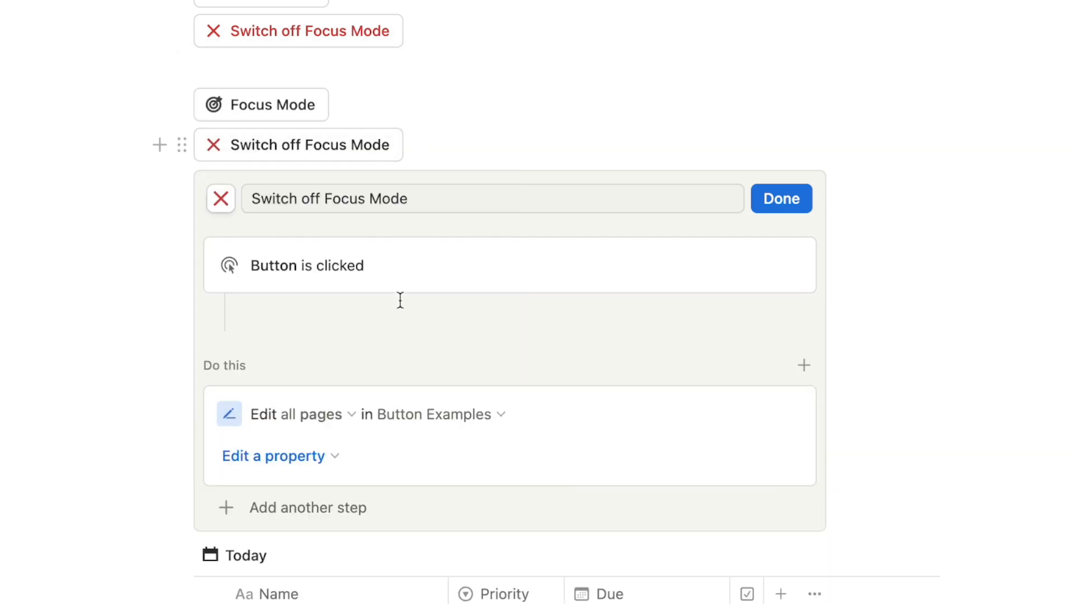
# Step: Have the action set the Focus Mode property to Unchecked and finish the button setup
pyautogui.scroll(-4, 400, 300)
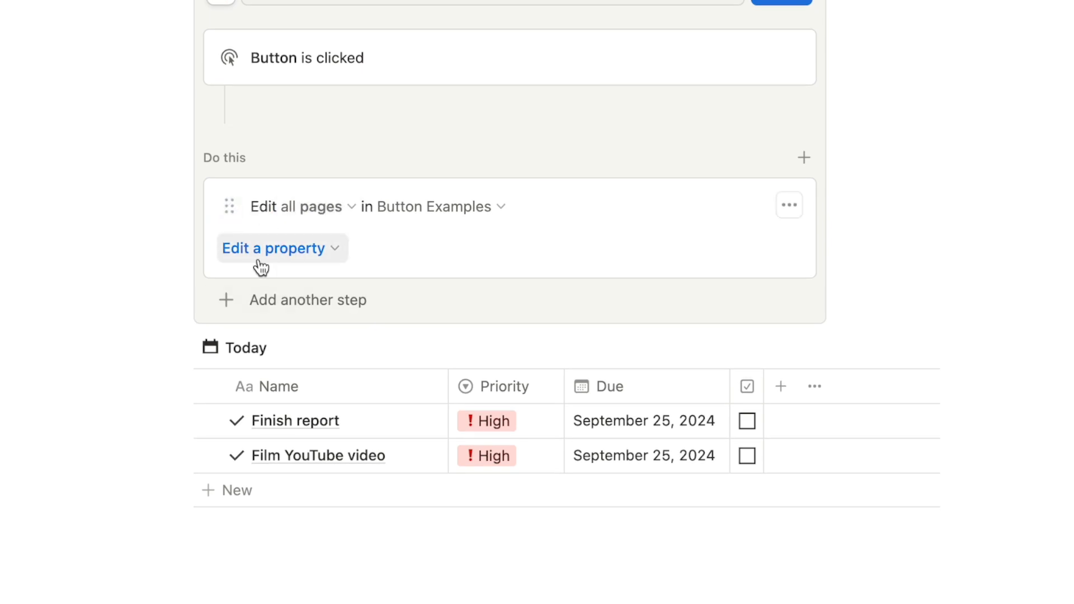
pyautogui.click(273, 250)
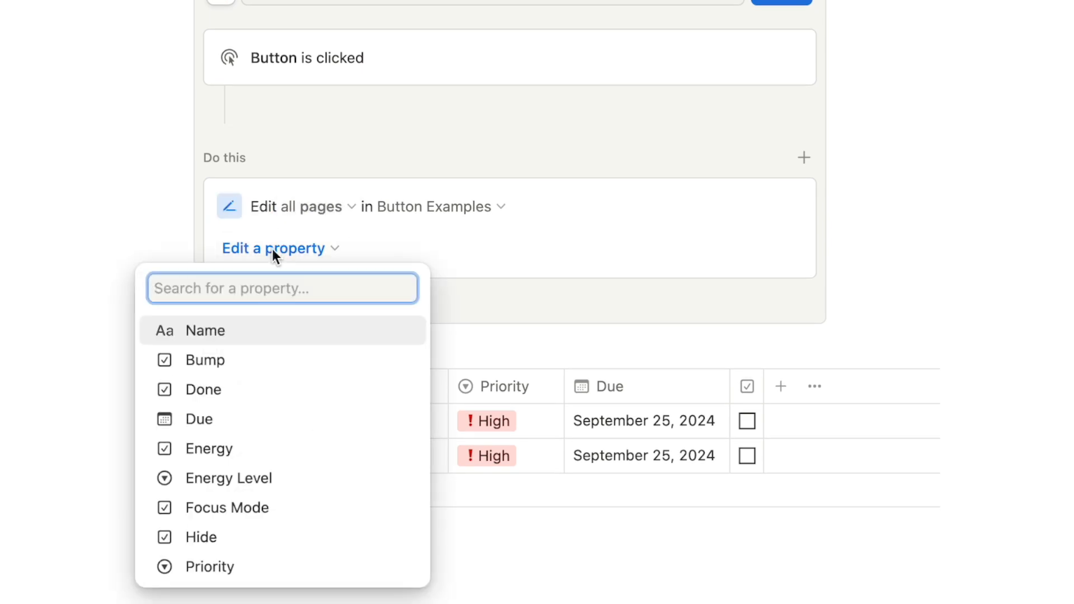
pyautogui.click(227, 508)
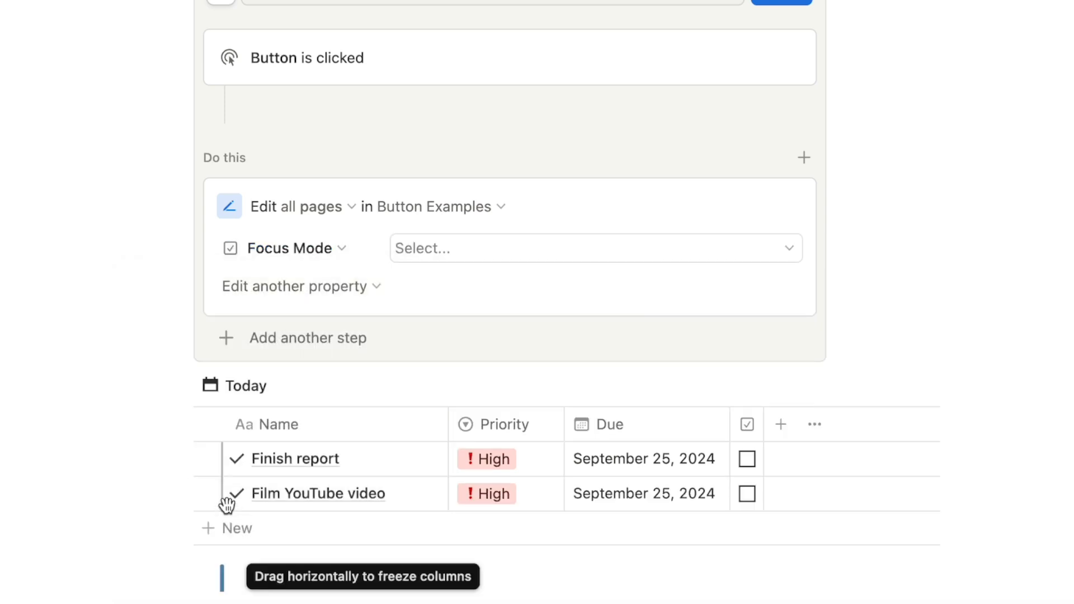
pyautogui.click(456, 255)
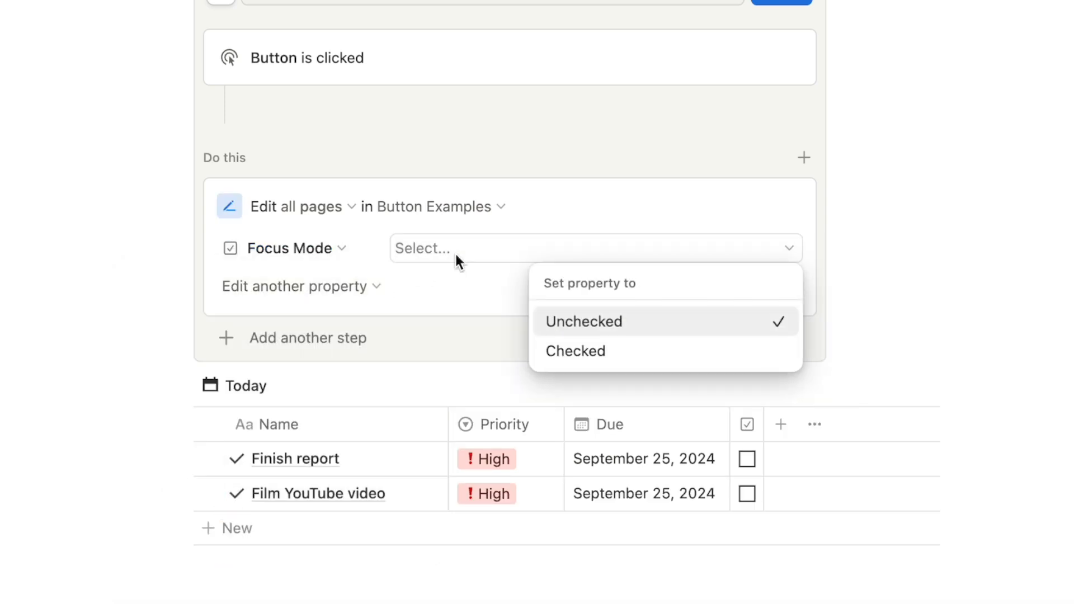
pyautogui.click(558, 320)
pyautogui.scroll(2, 676, 195)
pyautogui.click(778, 85)
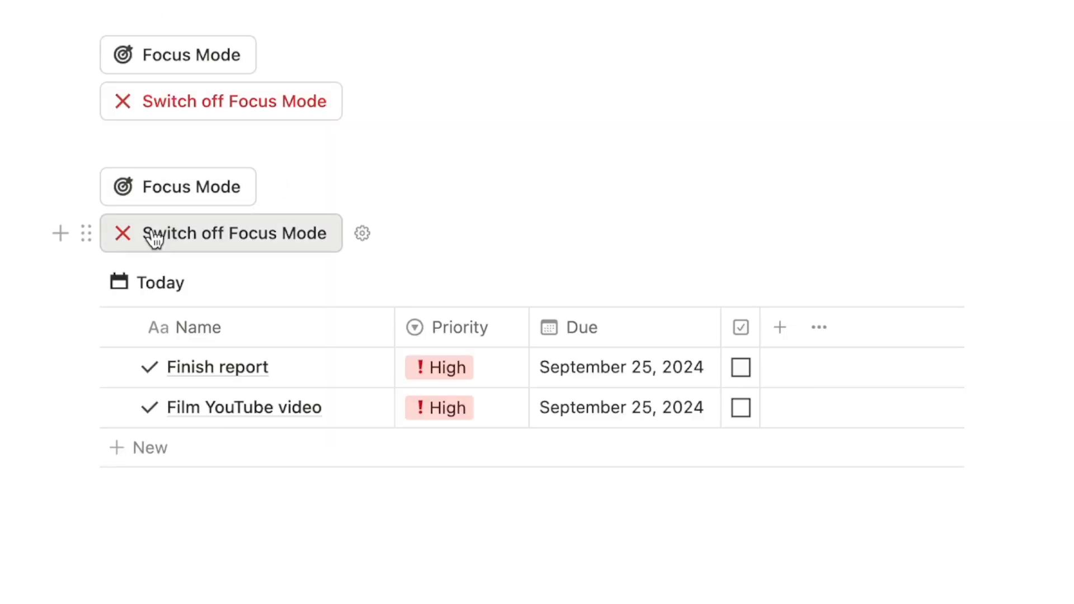
# Step: Color the new Switch off Focus Mode button's text red and run the button
pyautogui.click(86, 233)
pyautogui.moveTo(211, 352)
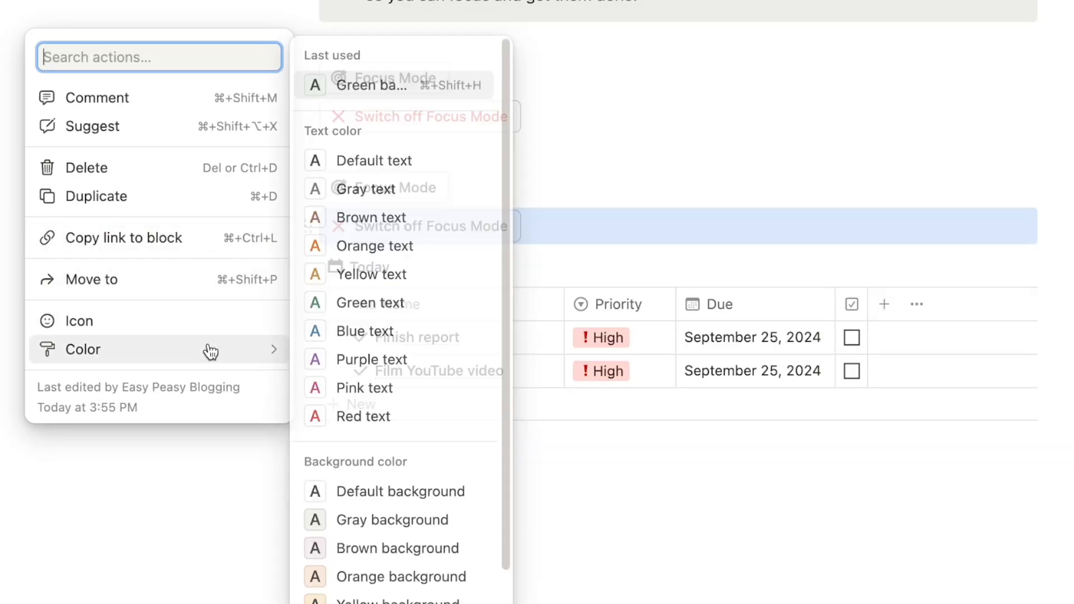
pyautogui.click(378, 423)
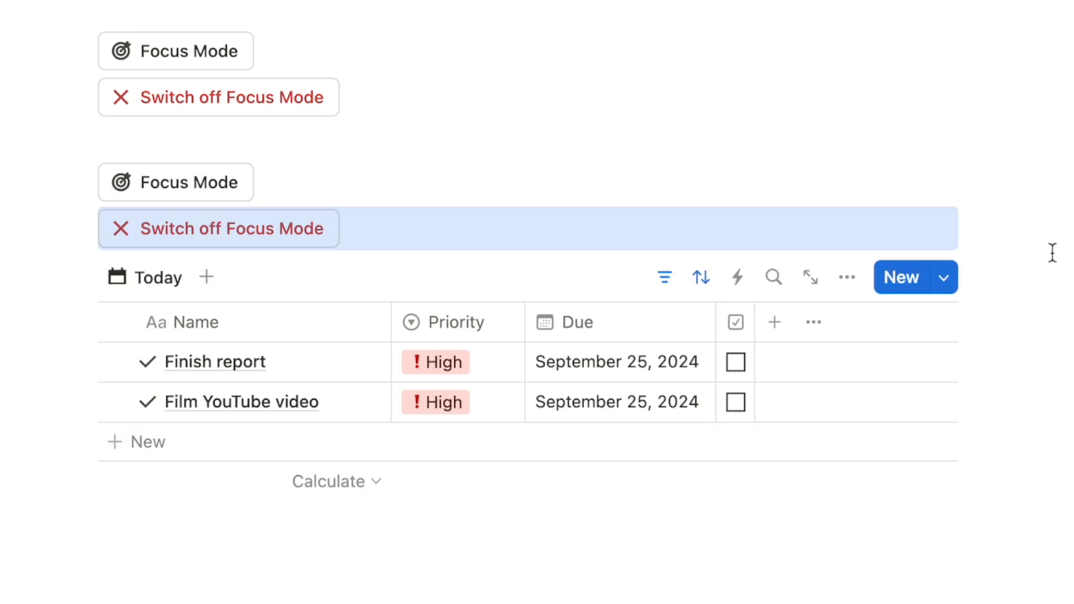
pyautogui.click(1052, 253)
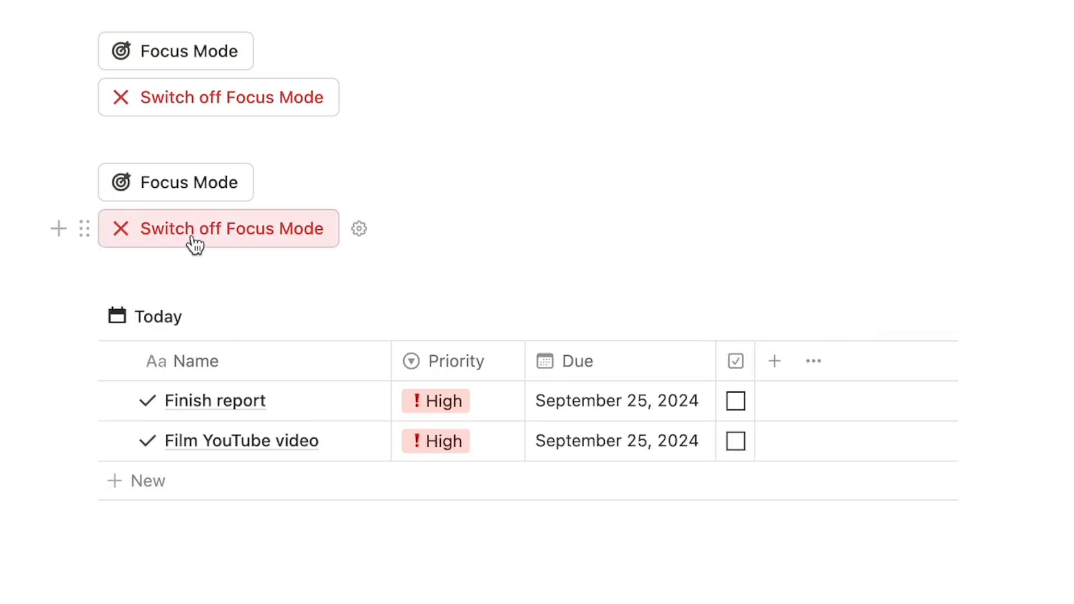
pyautogui.click(237, 235)
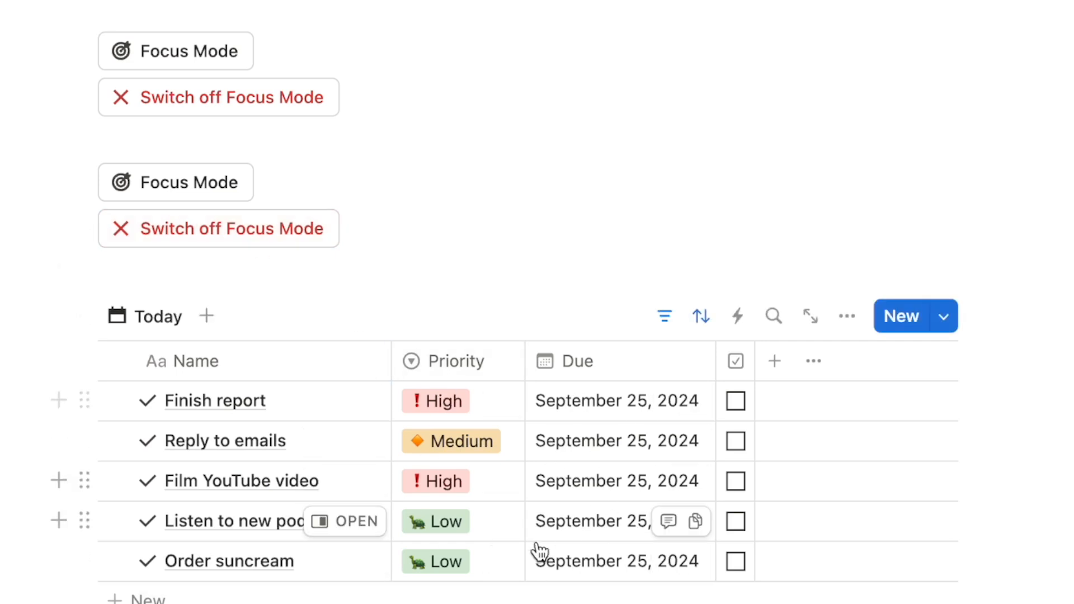
pyautogui.scroll(1, 1068, 598)
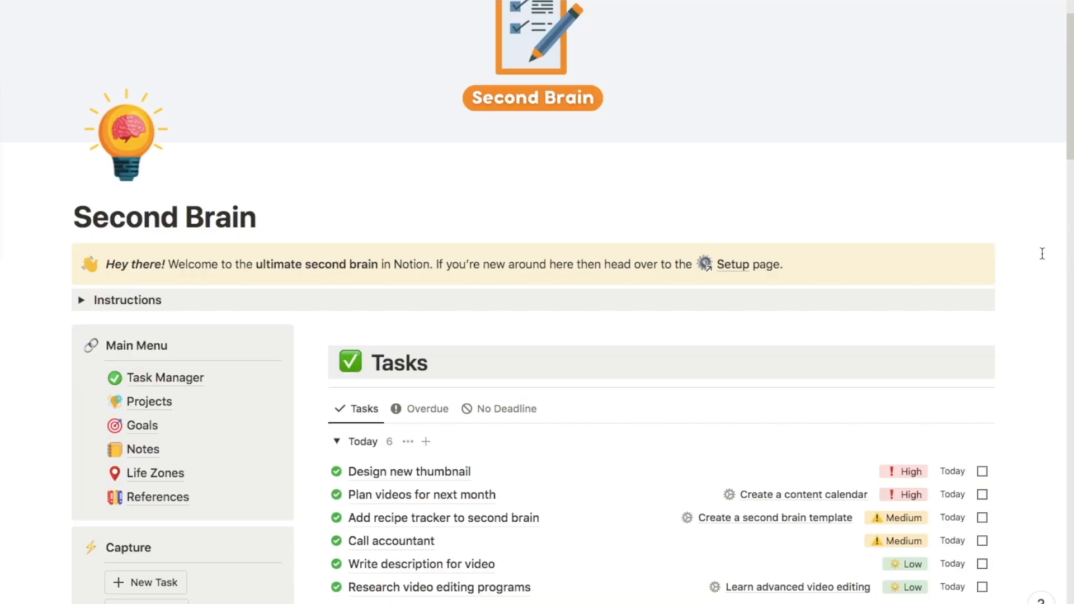
# Step: Look through the Second Brain template's dashboard sections and its page of favorites, recent notes and web clips
pyautogui.scroll(-5, 1042, 253)
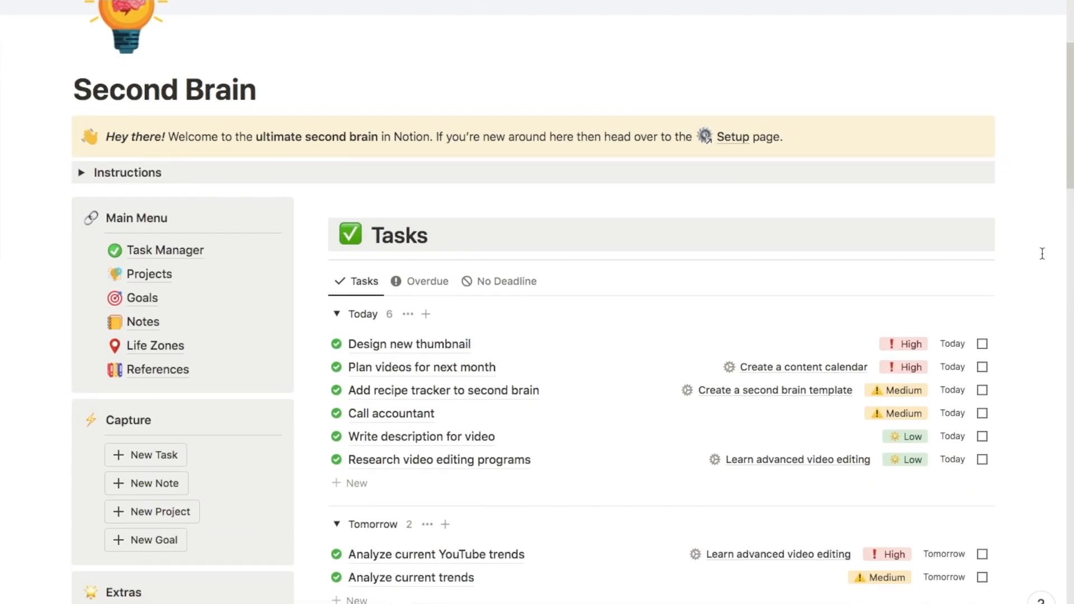
pyautogui.scroll(-8, 1042, 253)
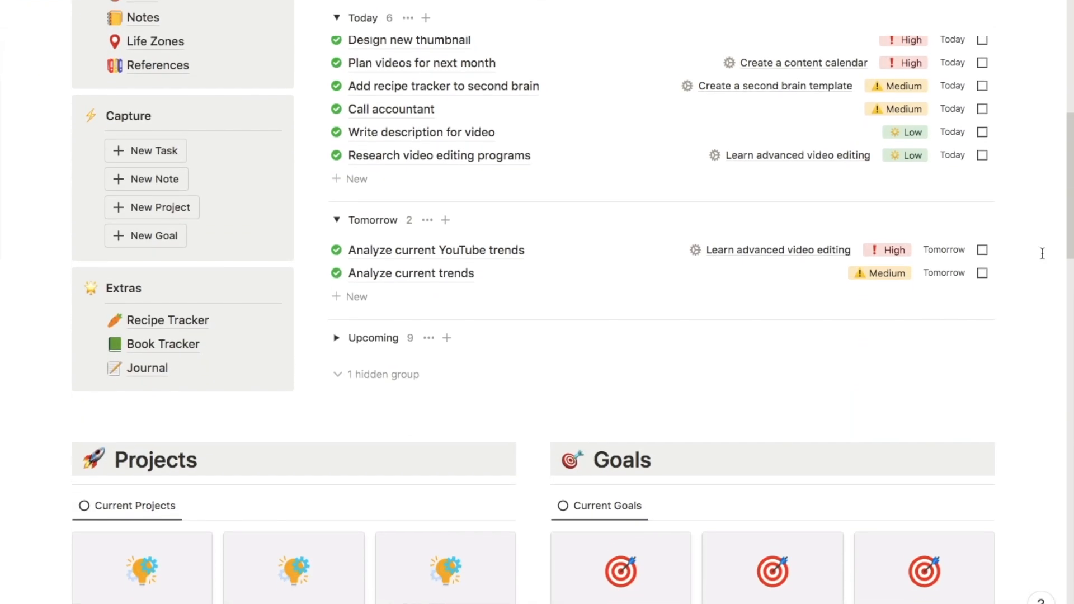
pyautogui.scroll(-9, 1042, 254)
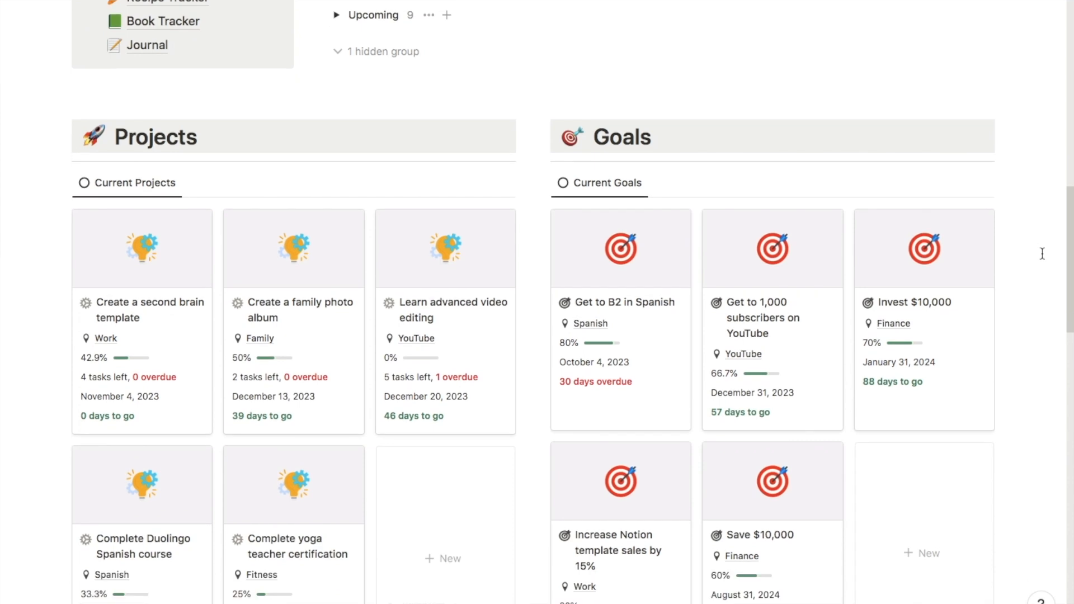
pyautogui.scroll(-9, 1042, 254)
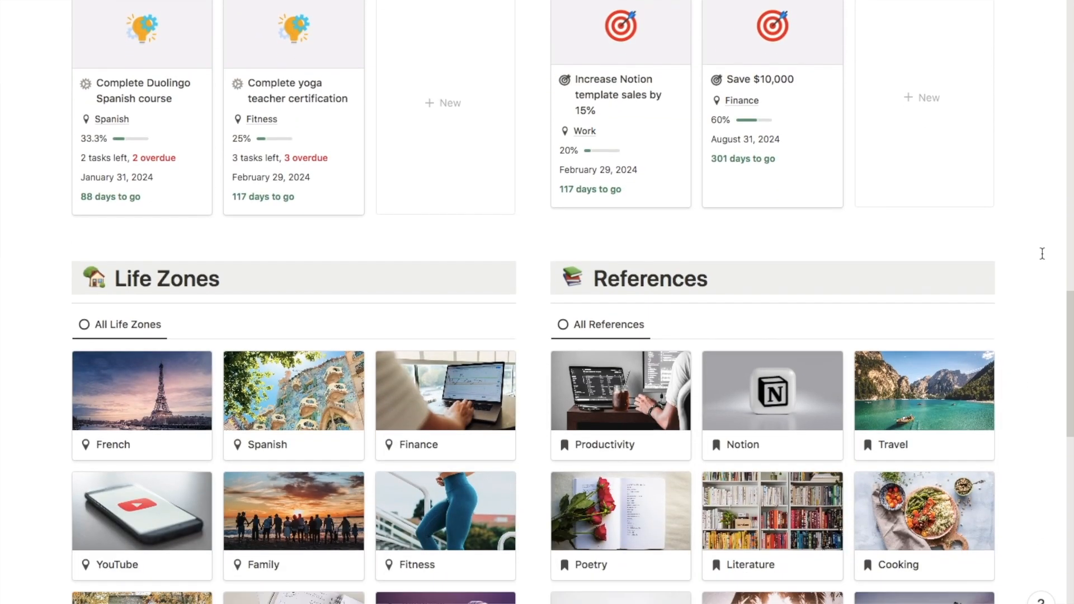
pyautogui.scroll(-3, 1042, 253)
pyautogui.click(962, 213)
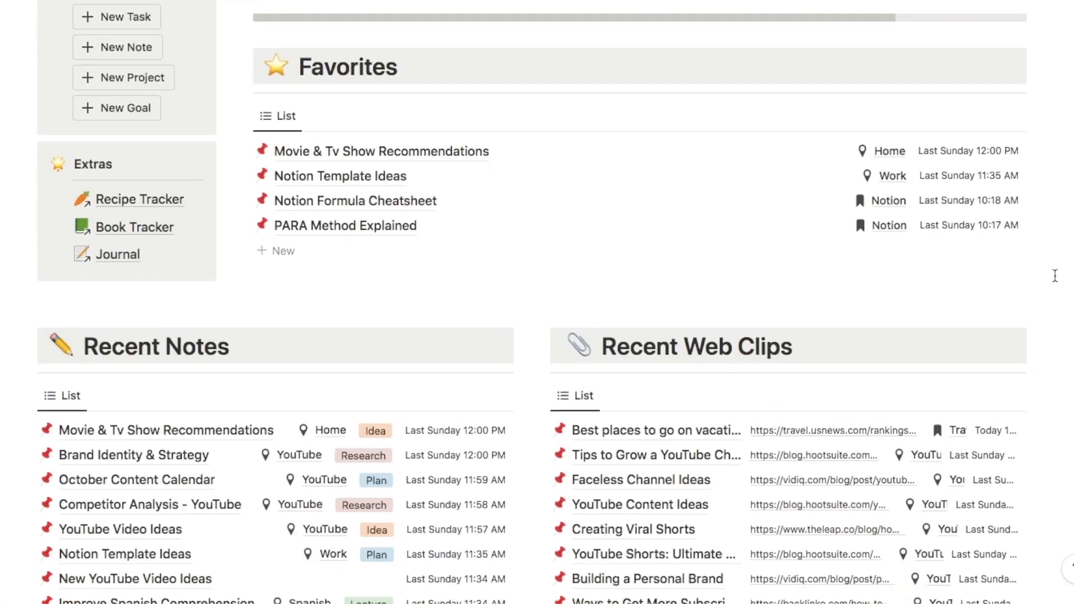
pyautogui.scroll(-5, 1055, 275)
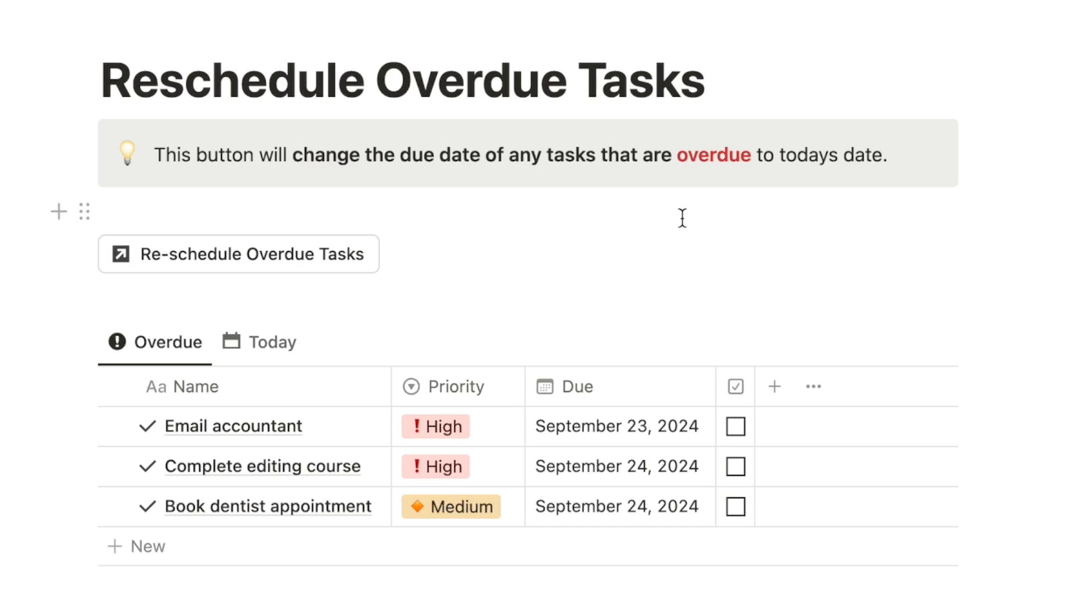
# Step: Check the due date of the Email accountant task in the Overdue table without changing it
pyautogui.scroll(-1, 682, 218)
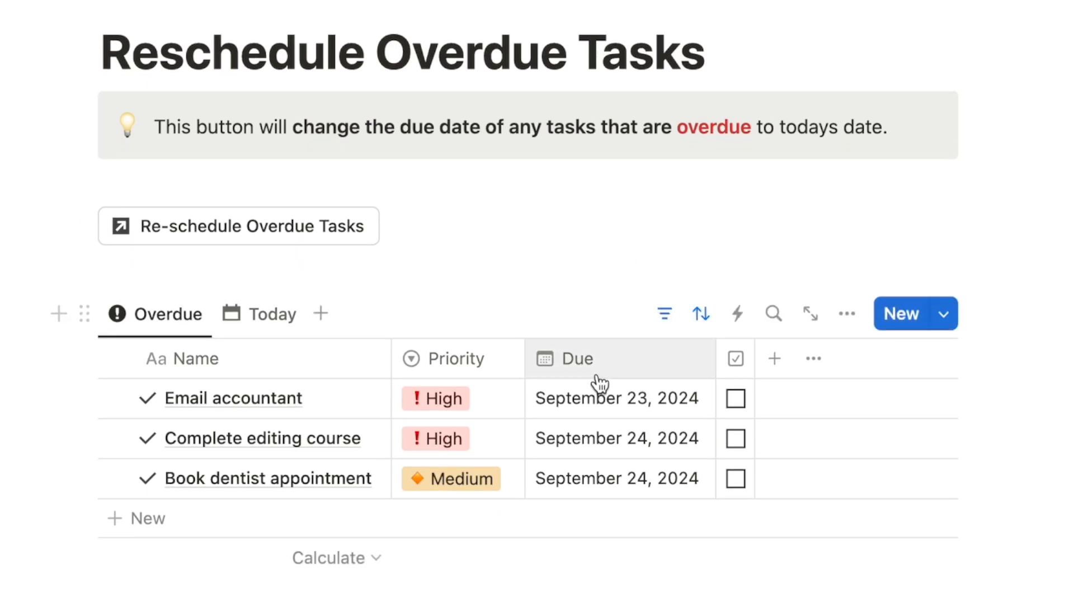
pyautogui.click(617, 405)
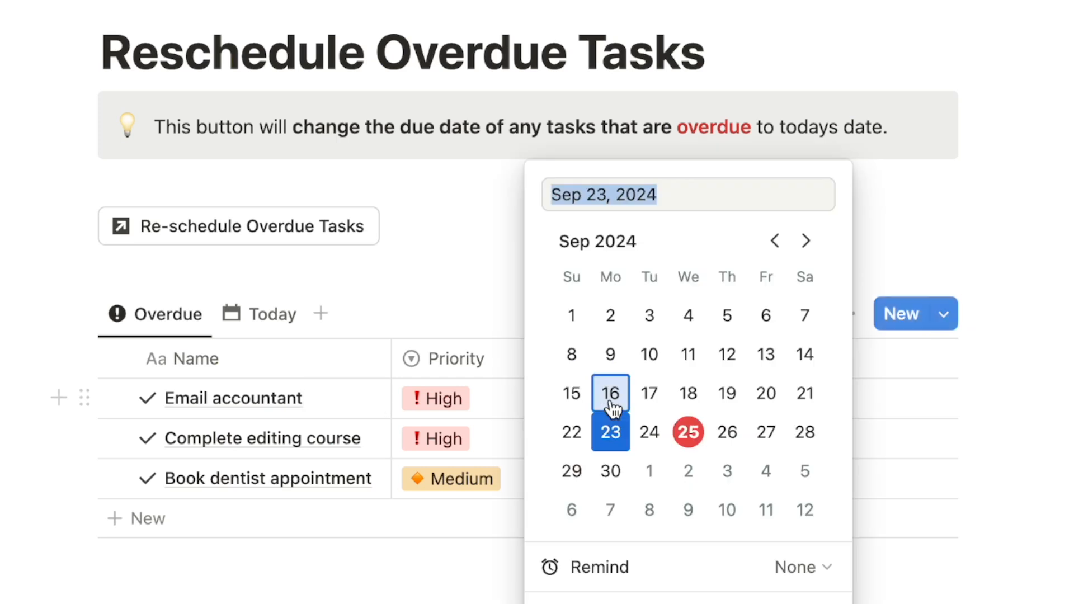
pyautogui.click(1044, 451)
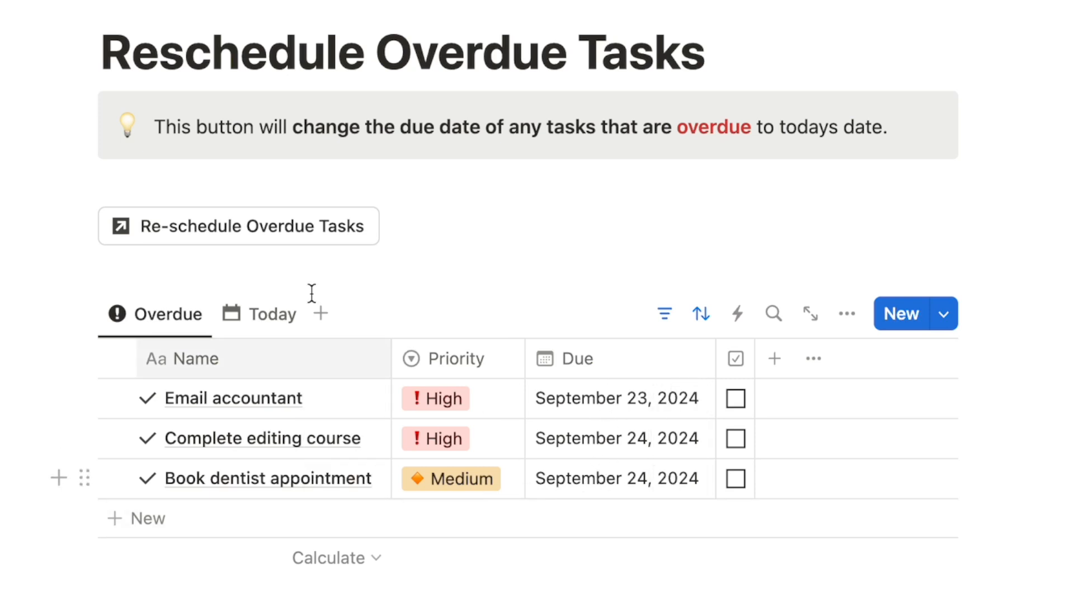
# Step: Run the existing Re-schedule Overdue Tasks button and check its effect in the Overdue and Today views
pyautogui.click(230, 230)
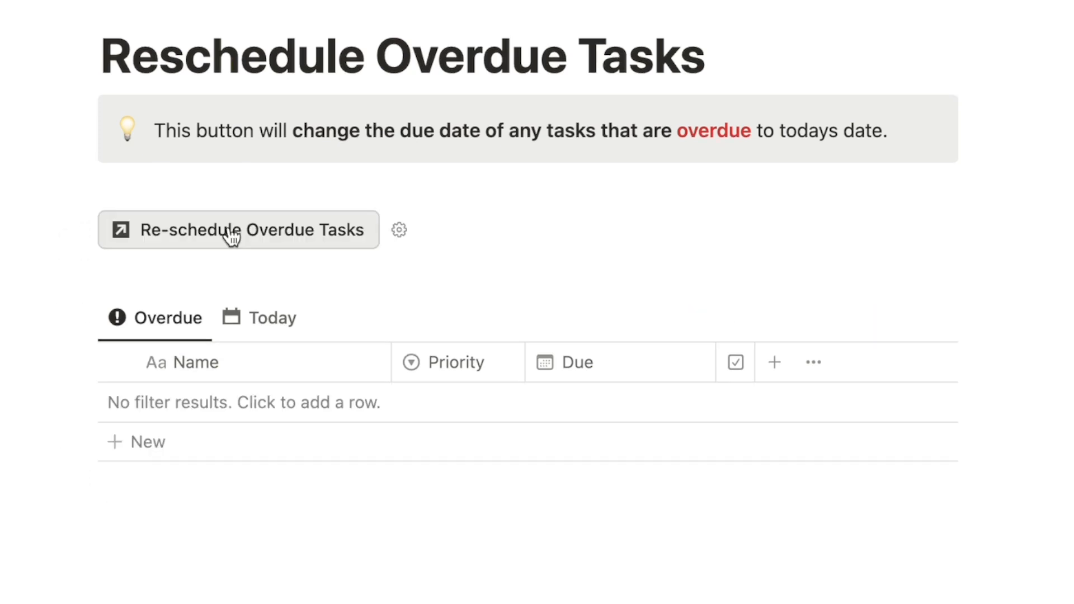
pyautogui.click(267, 329)
pyautogui.scroll(-3, 676, 398)
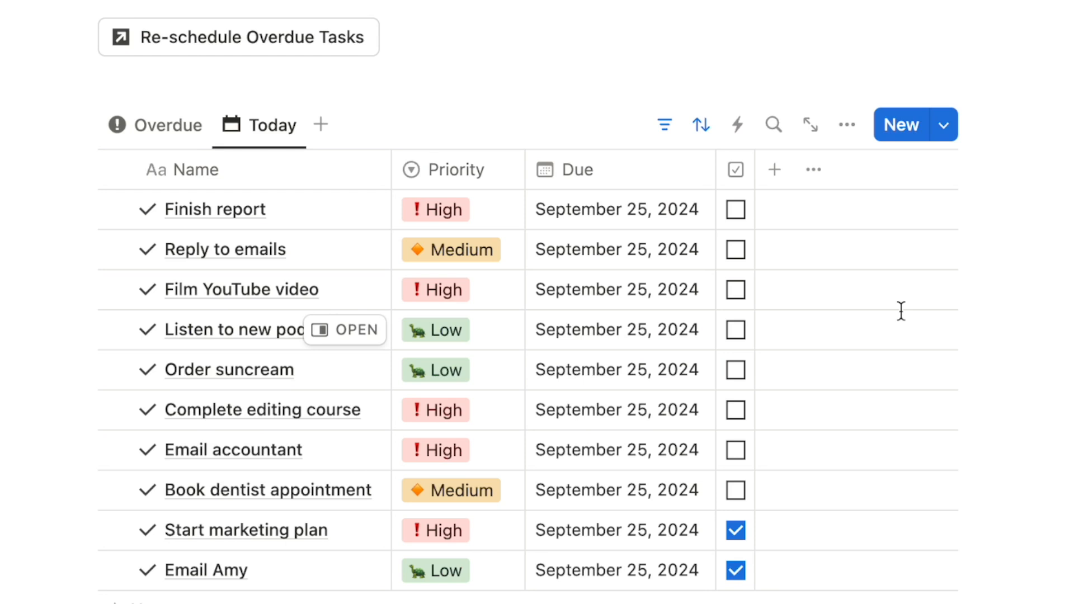
pyautogui.click(193, 132)
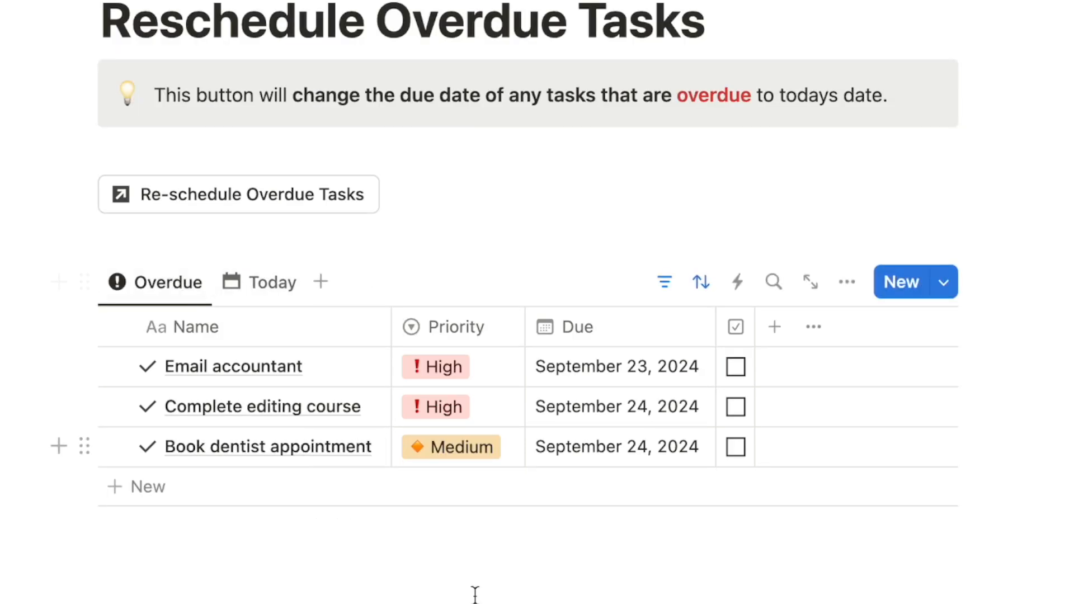
# Step: Insert a new button below the existing Re-schedule Overdue Tasks button and name it "Re-schedule Overdue Tasks"
pyautogui.scroll(1, 467, 593)
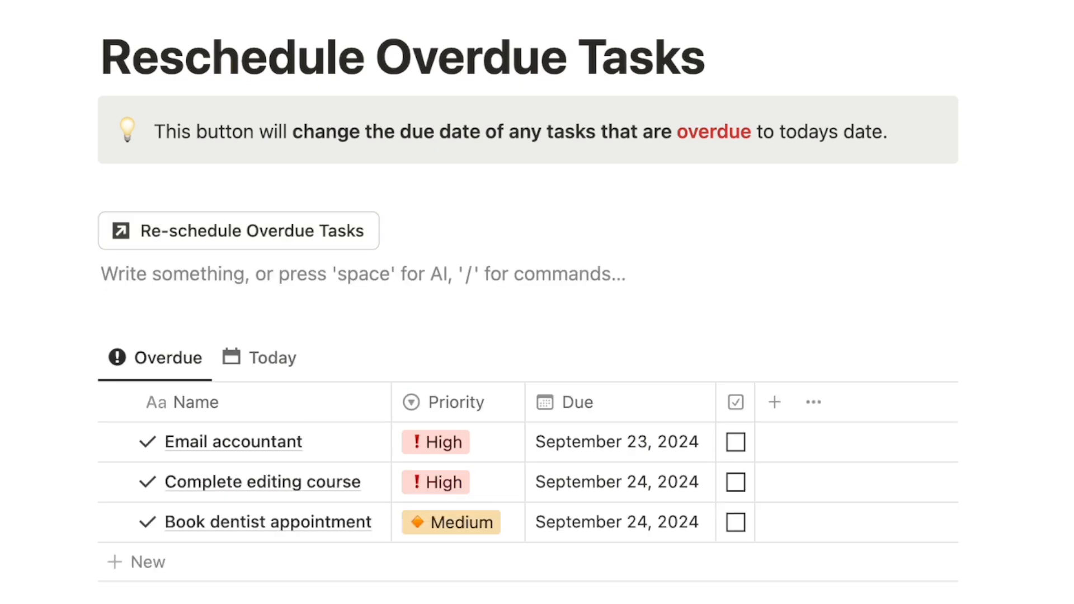
pyautogui.write('/butt')
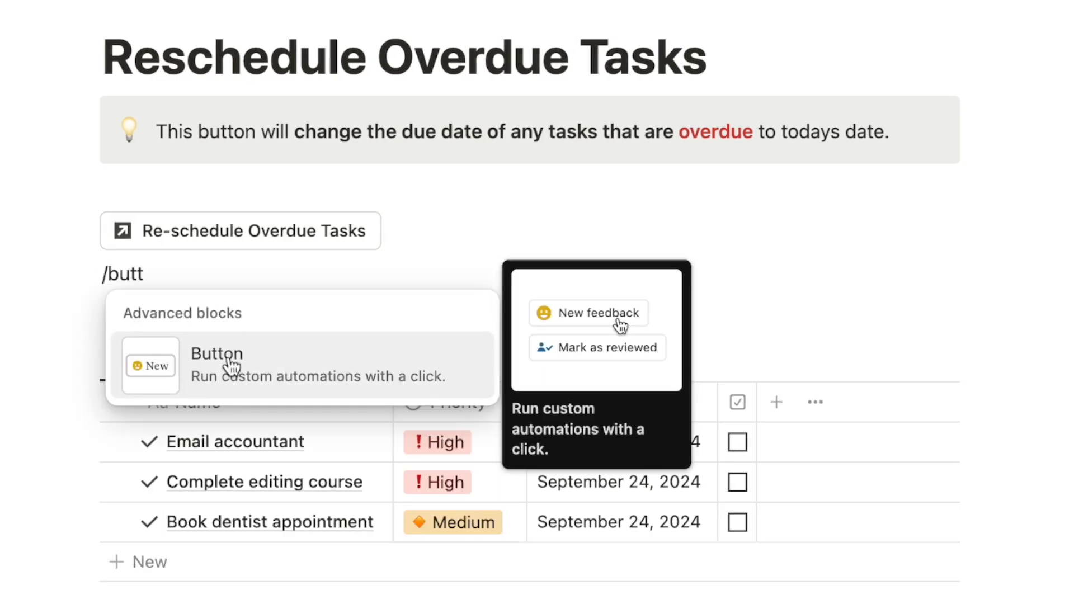
pyautogui.click(227, 364)
pyautogui.click(249, 122)
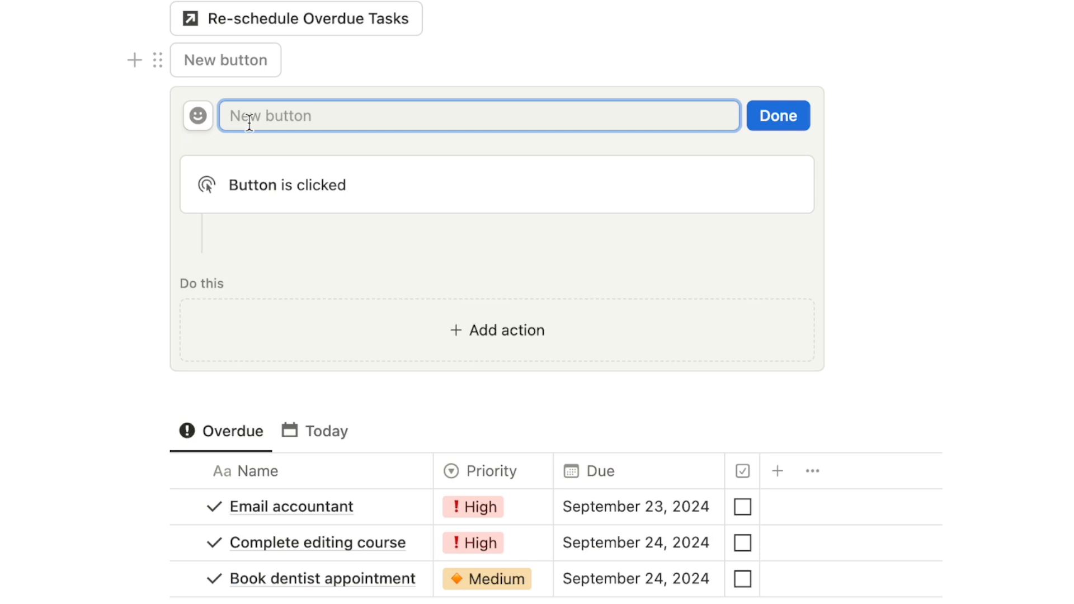
pyautogui.write('Re-schedule Overdue Tasks')
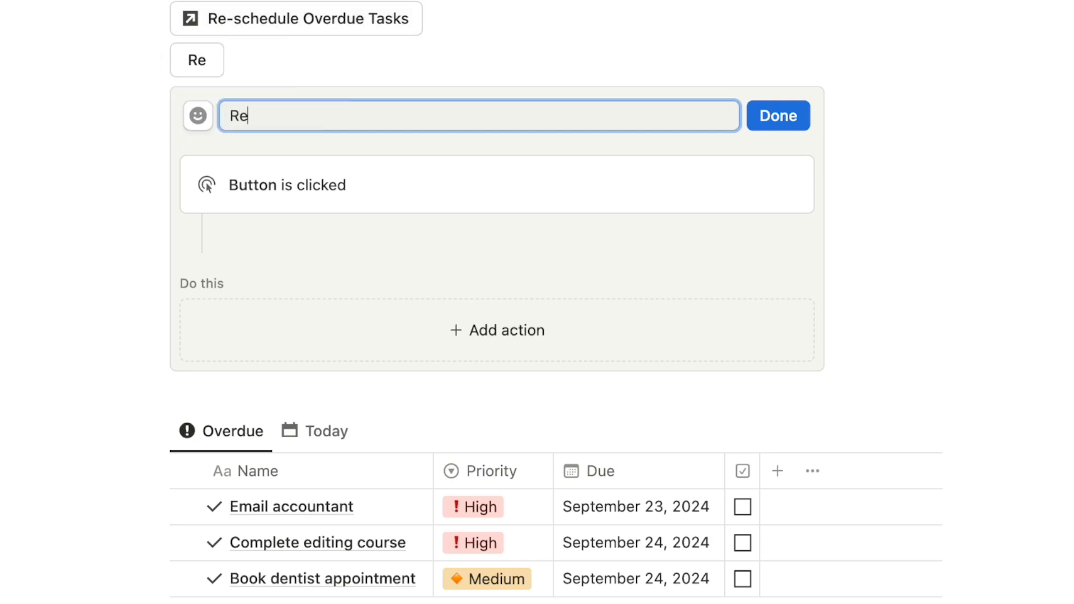
# Step: Give the new Re-schedule Overdue Tasks button the boxed diagonal arrow icon, found by searching icons for "arrow"
pyautogui.click(199, 118)
pyautogui.write('arrow')
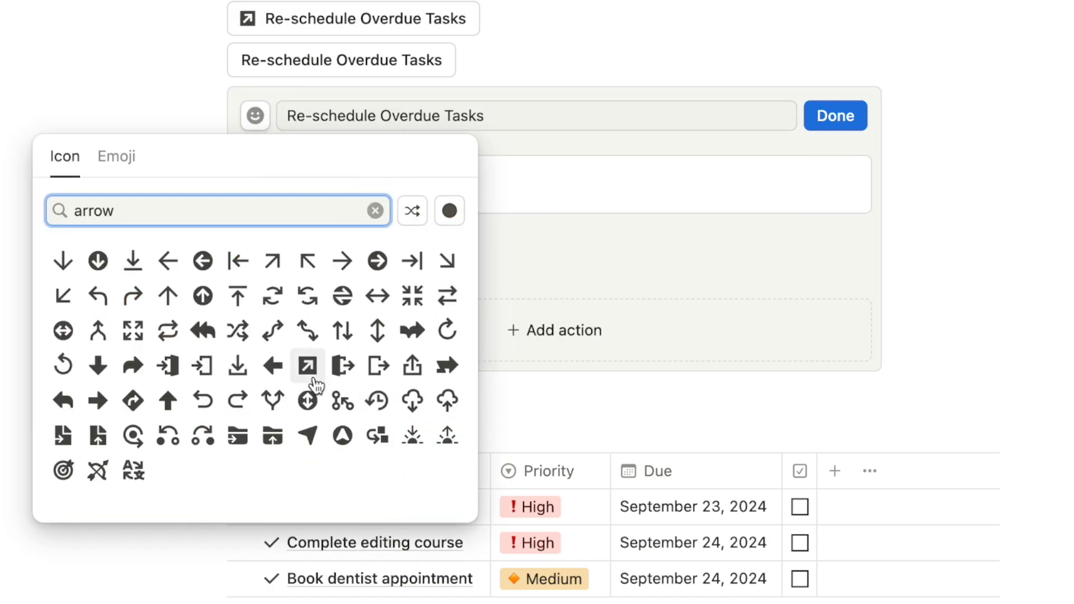
pyautogui.click(309, 366)
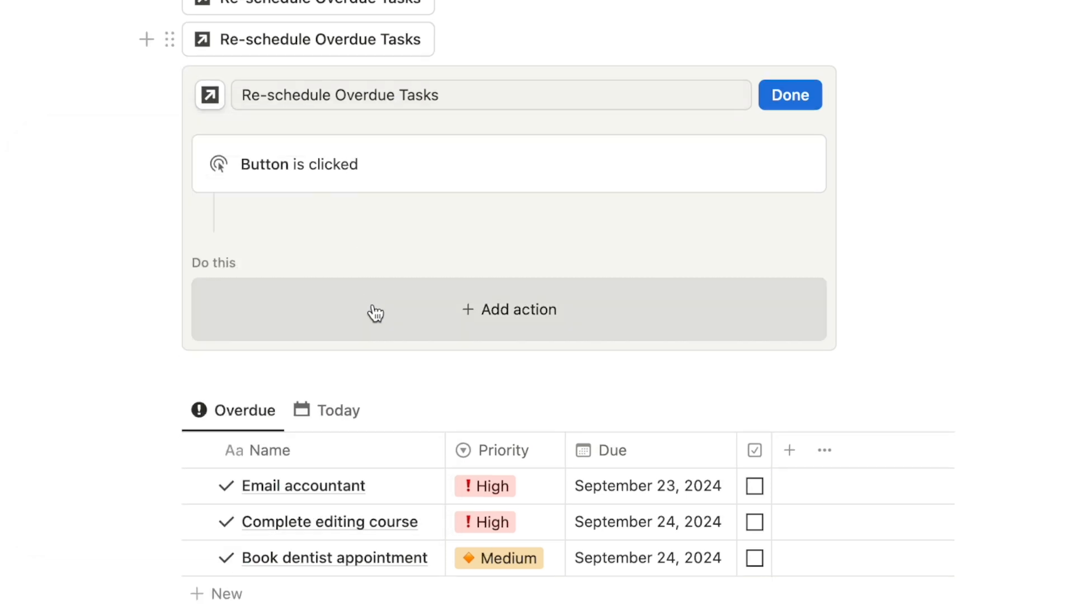
# Step: Add an action to the button that edits pages in the Button Examples database
pyautogui.click(418, 313)
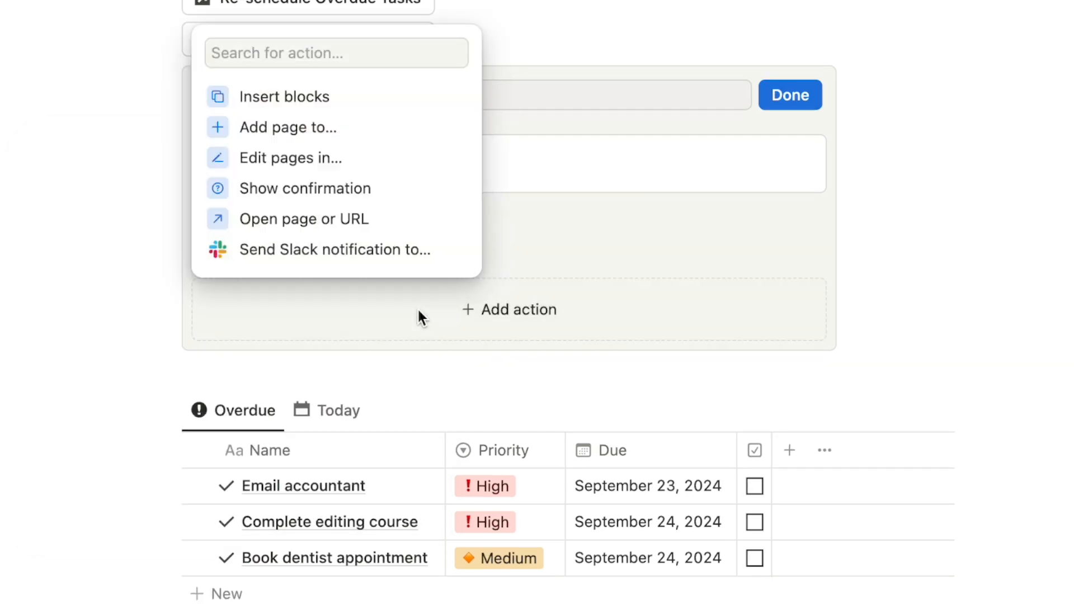
pyautogui.click(329, 162)
pyautogui.click(314, 326)
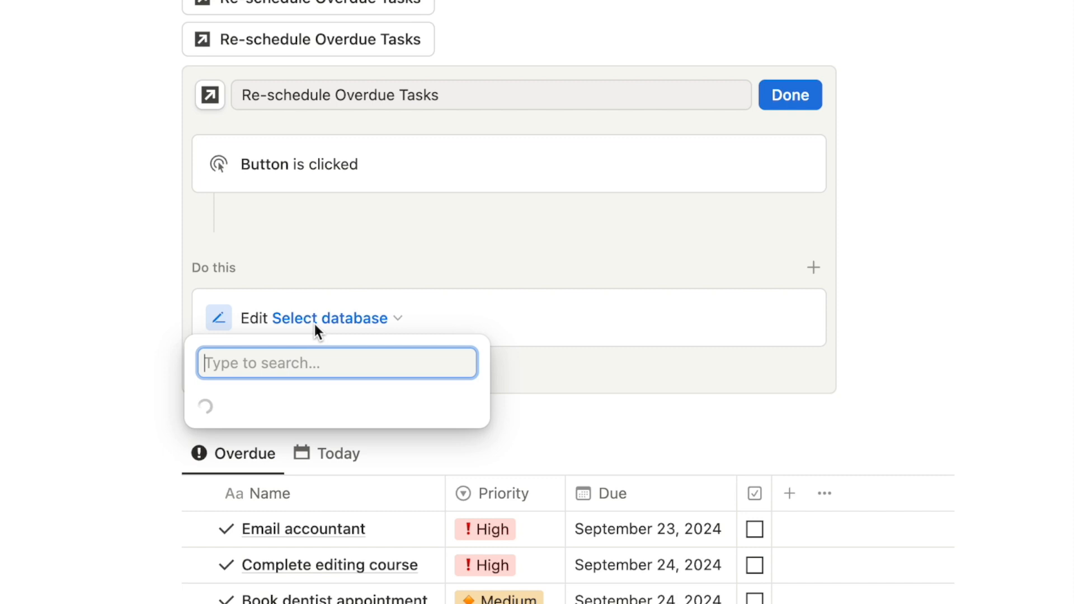
pyautogui.click(309, 42)
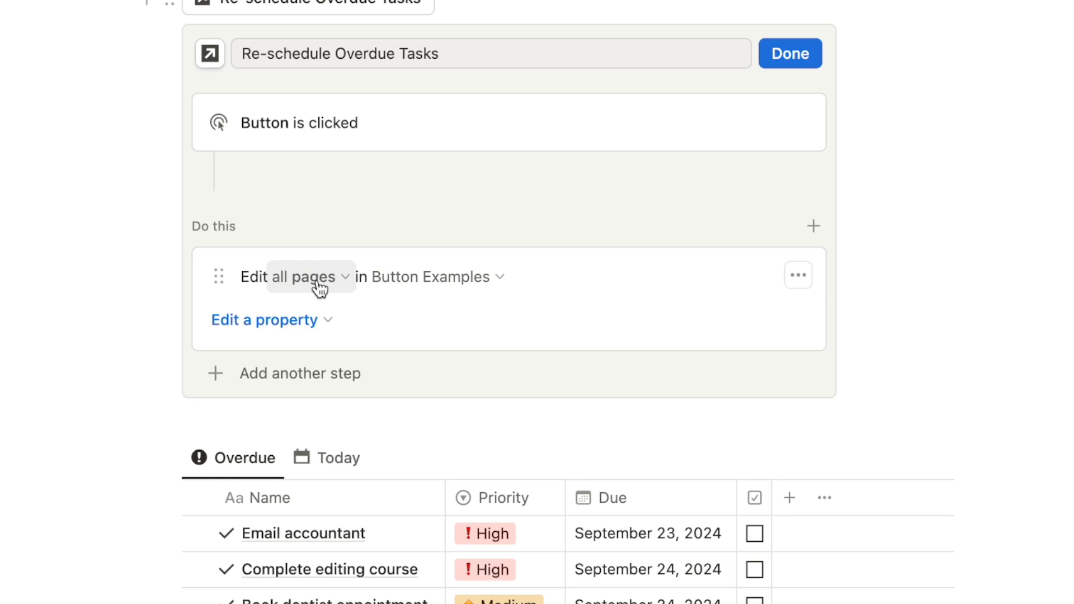
# Step: Filter the action's pages to those whose Due start date is before today
pyautogui.scroll(-3, 532, 338)
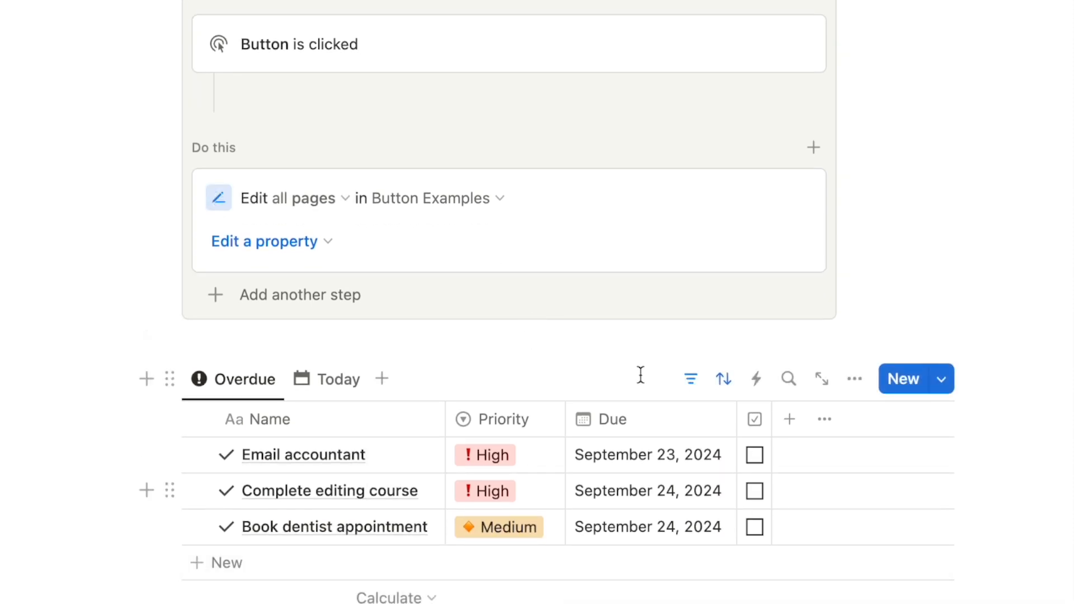
pyautogui.click(297, 199)
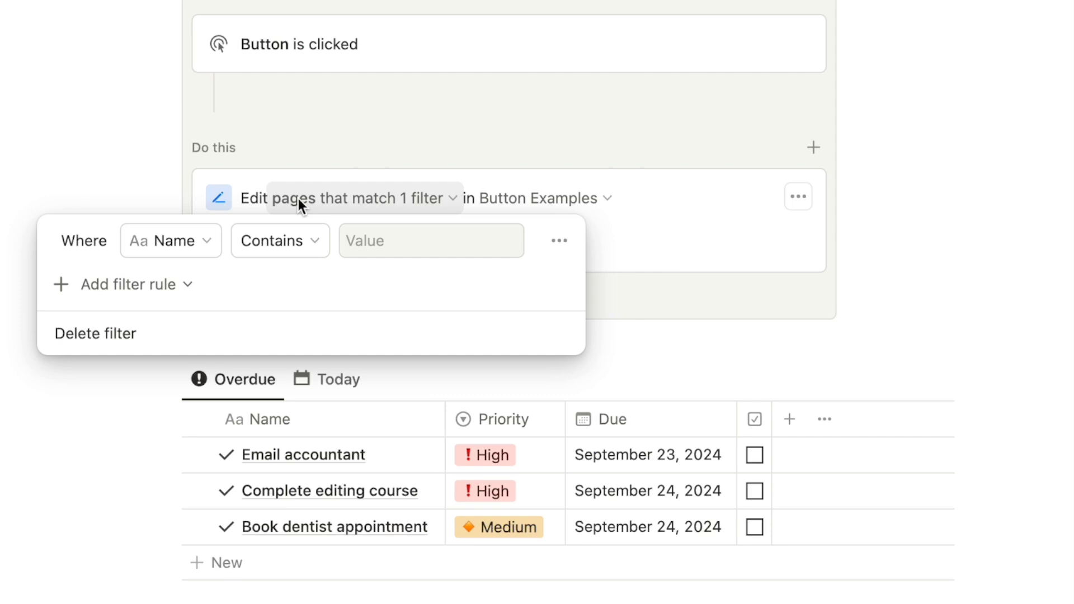
pyautogui.click(168, 245)
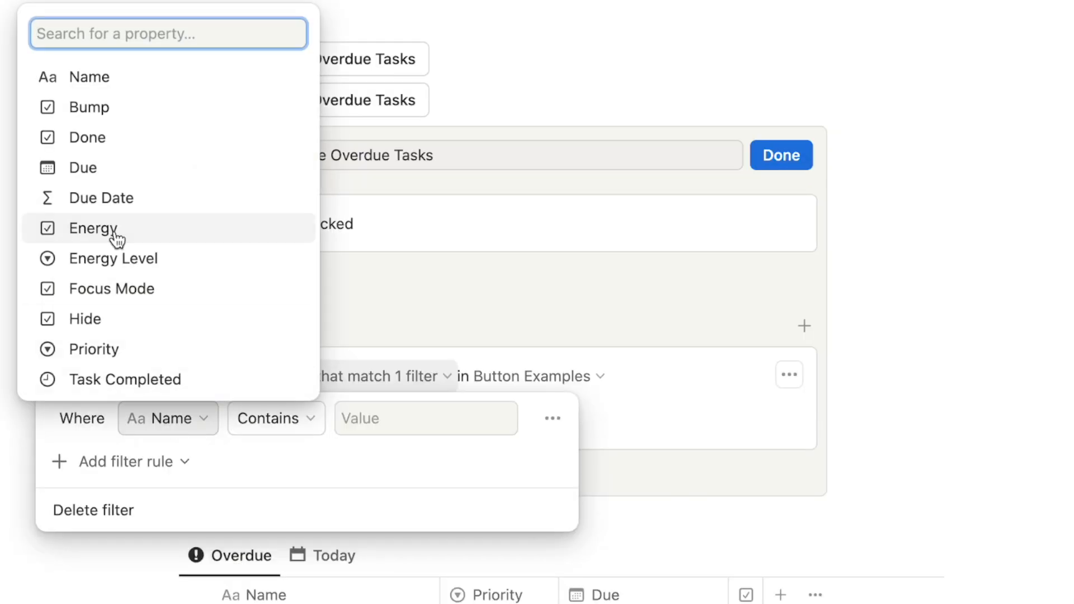
pyautogui.click(111, 173)
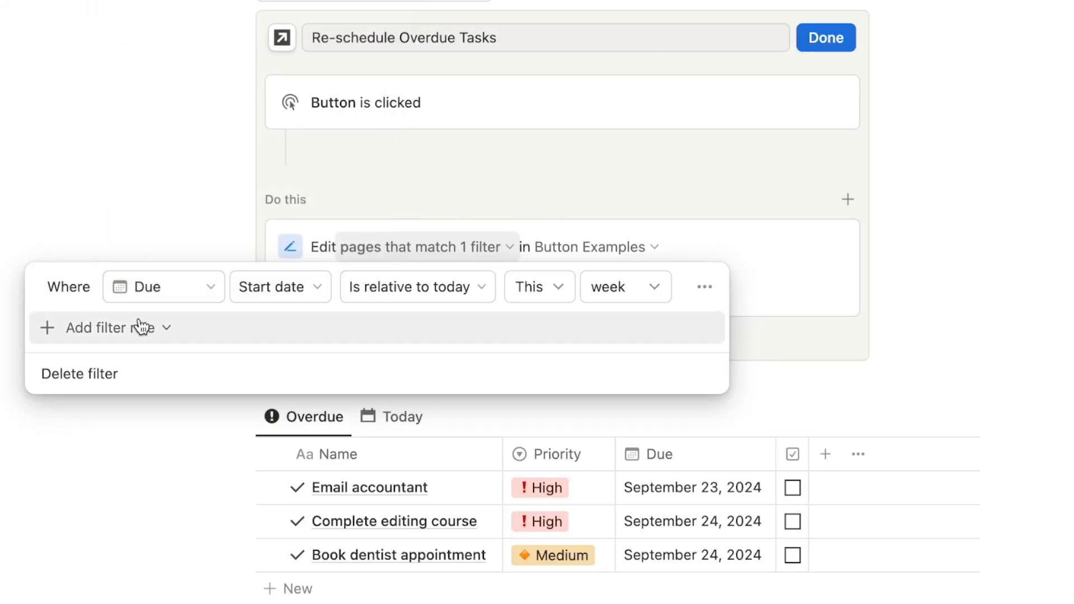
pyautogui.click(381, 288)
pyautogui.click(398, 354)
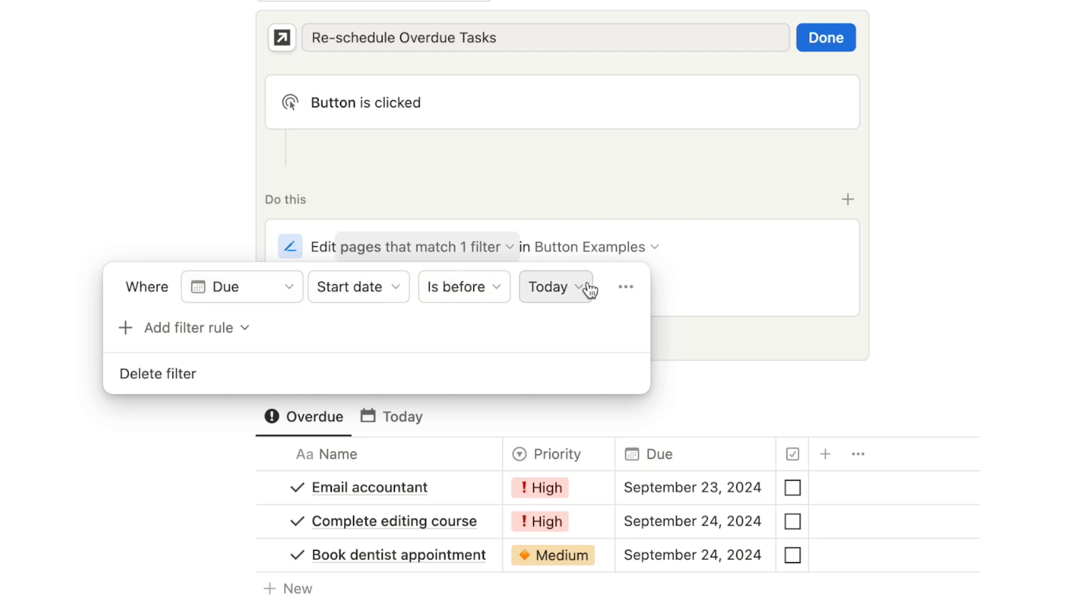
pyautogui.press('Escape')
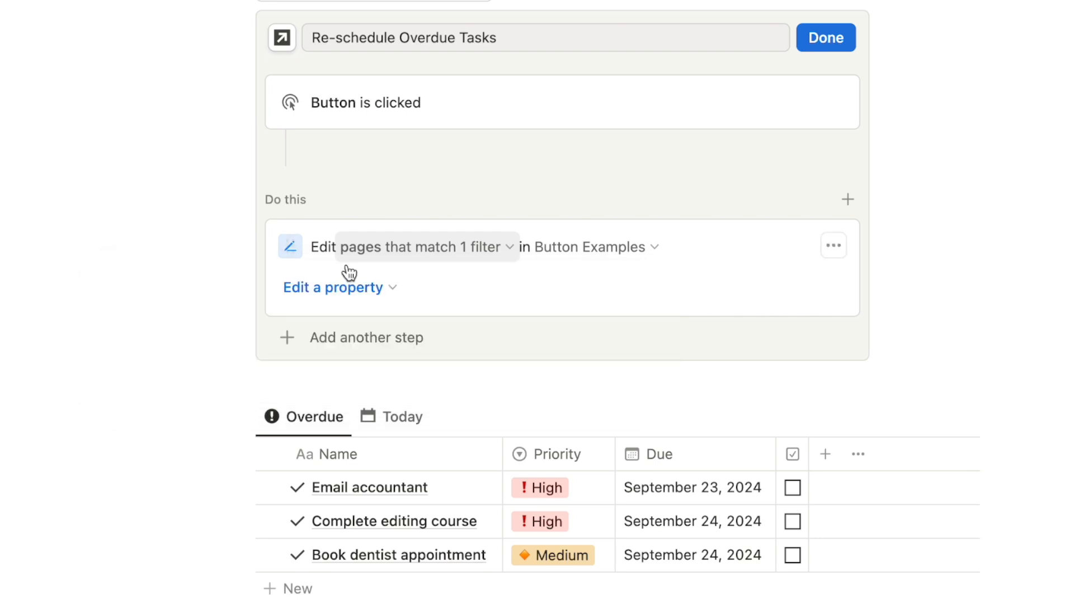
# Step: Make the action set the Due property to Date triggered and finish configuring the button
pyautogui.click(336, 296)
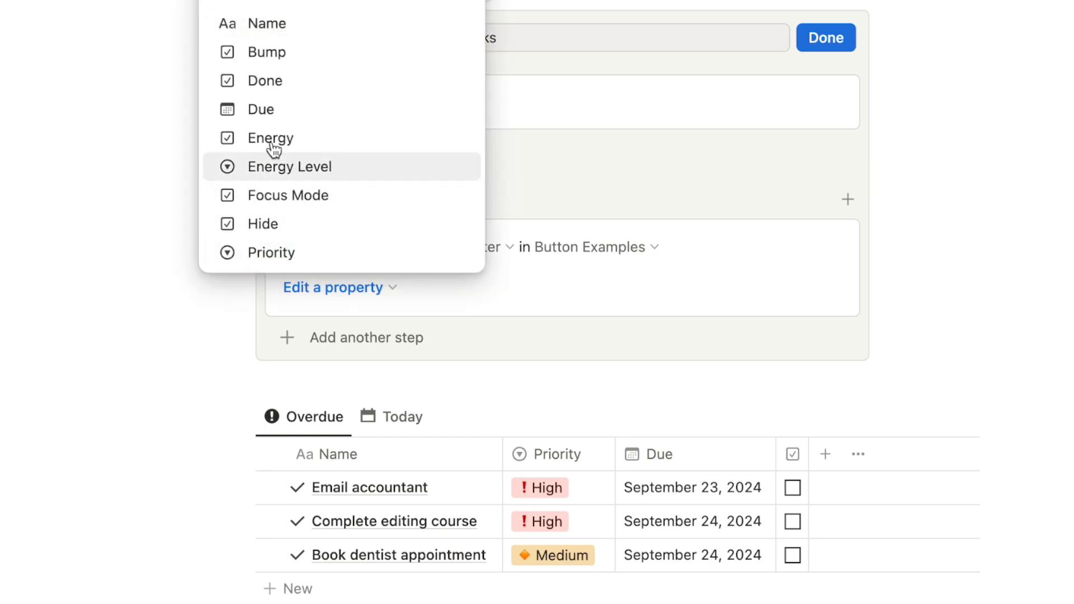
pyautogui.click(271, 112)
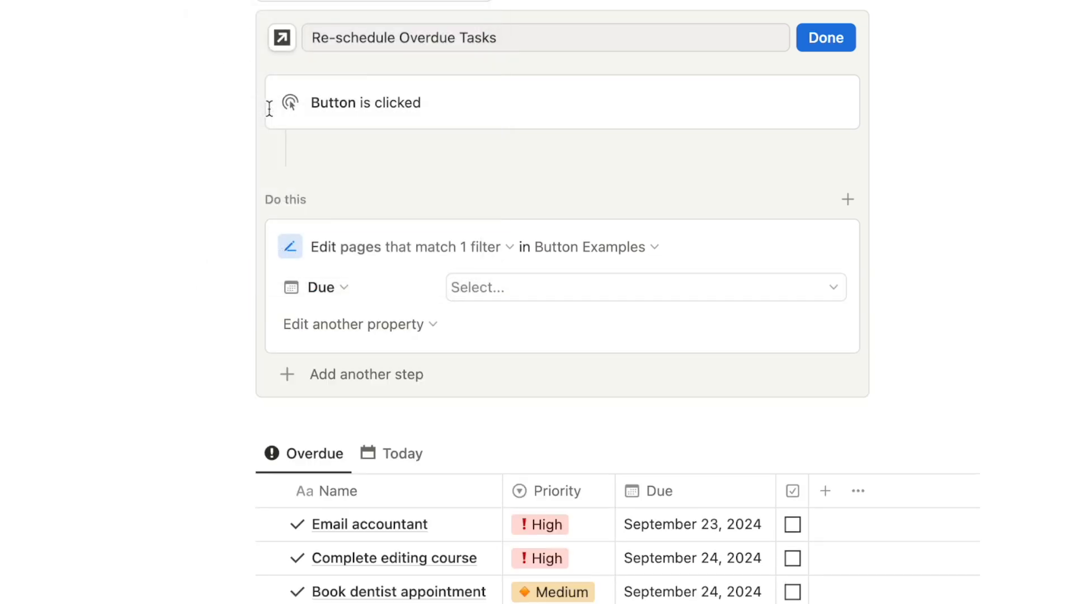
pyautogui.click(491, 287)
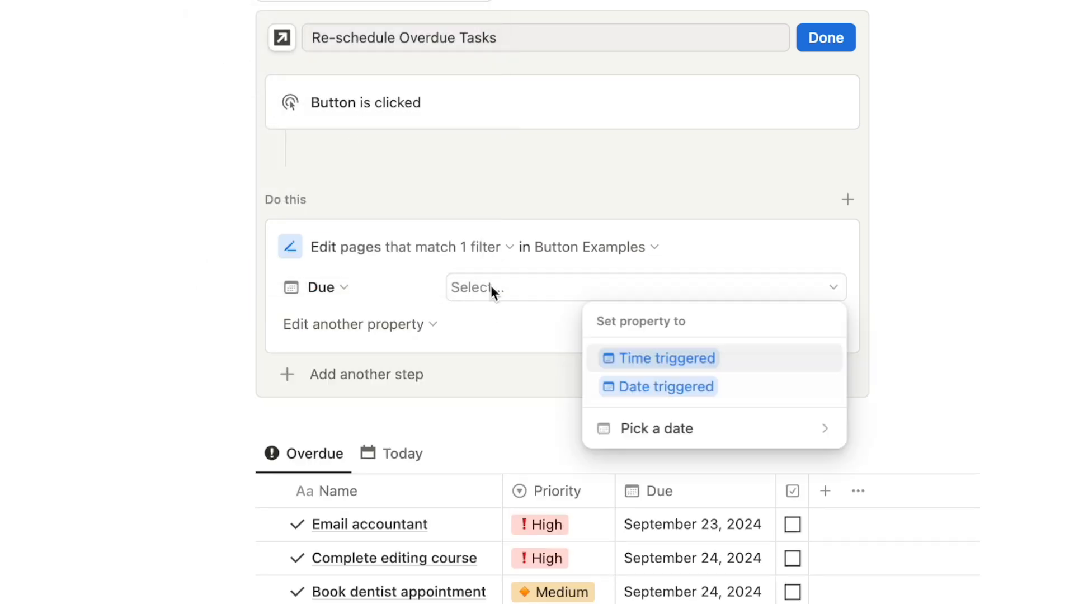
pyautogui.click(647, 396)
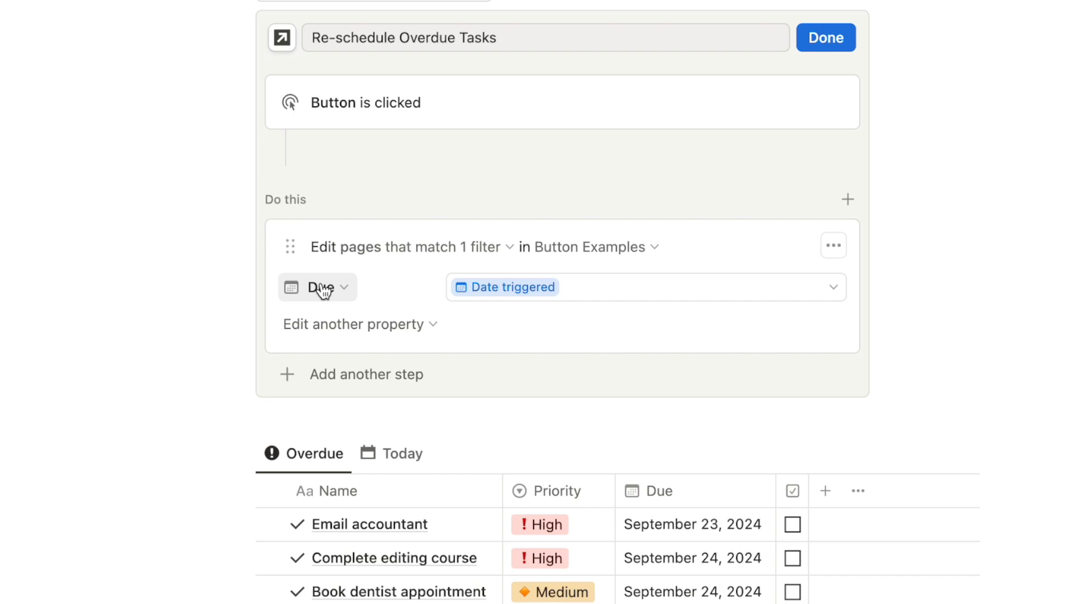
pyautogui.click(826, 41)
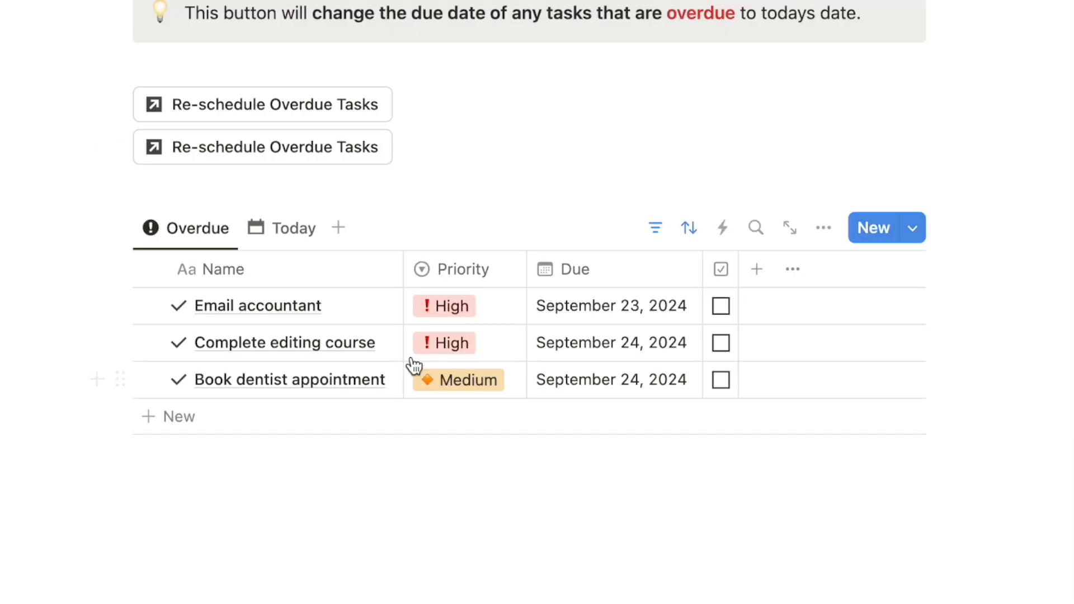
# Step: Run the new Re-schedule Overdue Tasks button and check its effect in the Overdue and Today views
pyautogui.click(208, 156)
pyautogui.scroll(2, 206, 148)
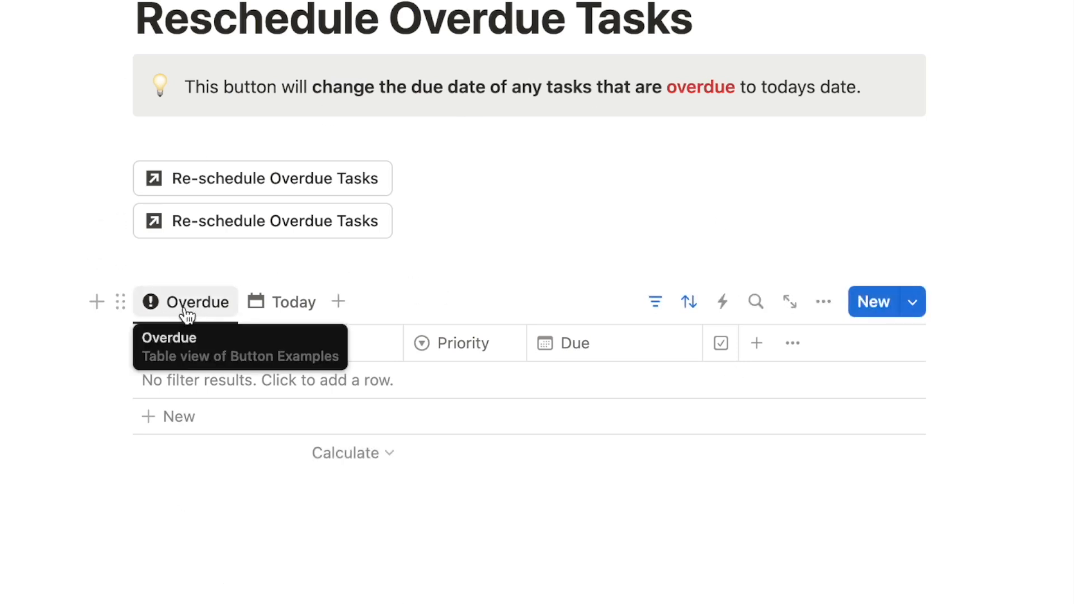
pyautogui.click(274, 302)
# Step: Look through the Duration Tracker page, from its listed use cases to the sleep buttons and Sleep Tracker table
pyautogui.scroll(-3, 750, 230)
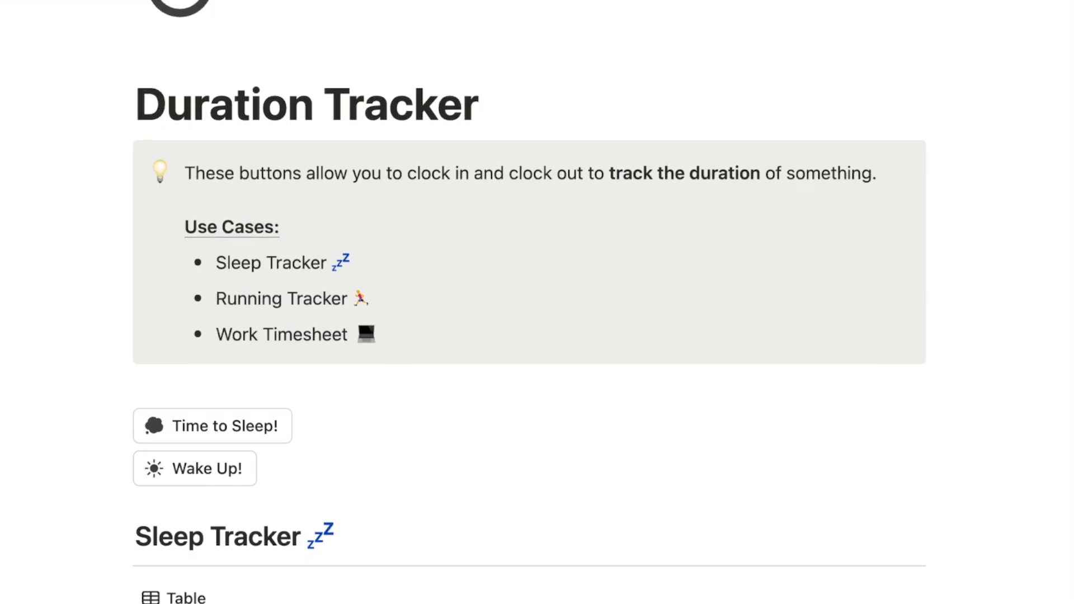
pyautogui.scroll(-1, 530, 302)
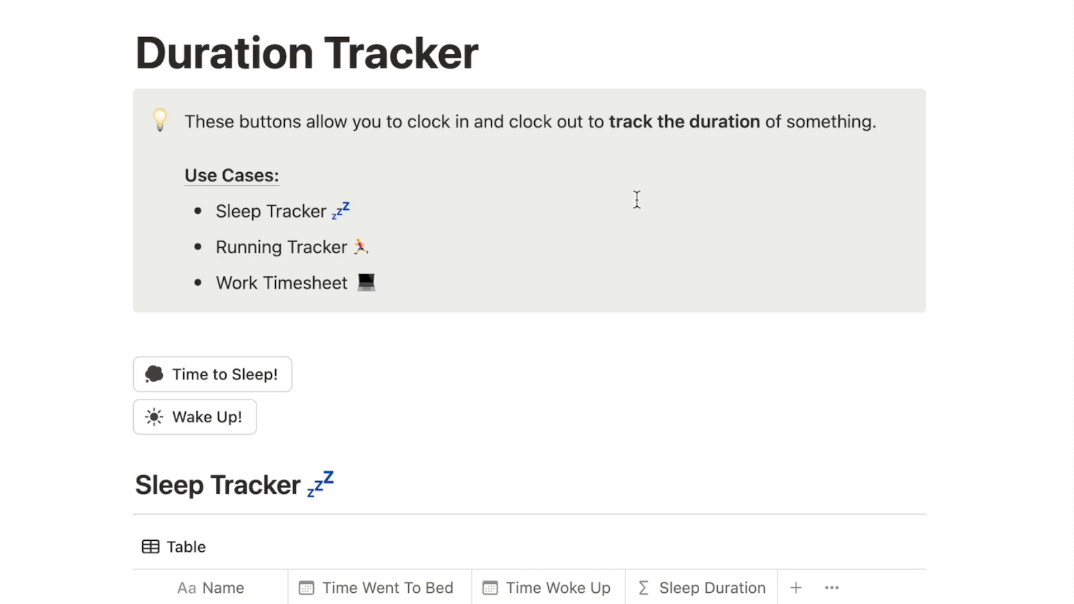
pyautogui.scroll(-1, 635, 199)
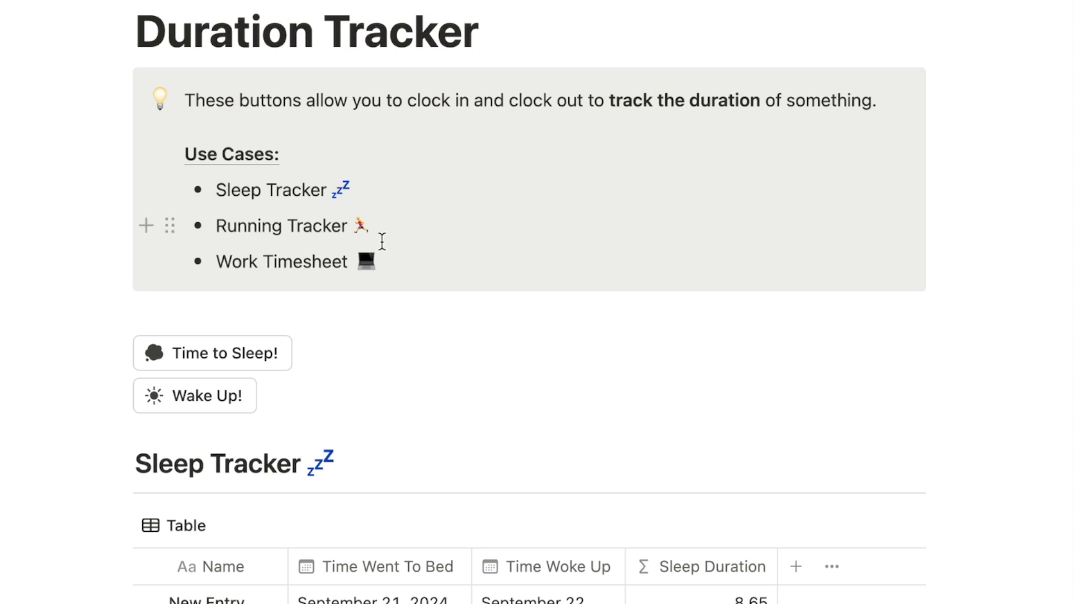
pyautogui.scroll(-1, 404, 273)
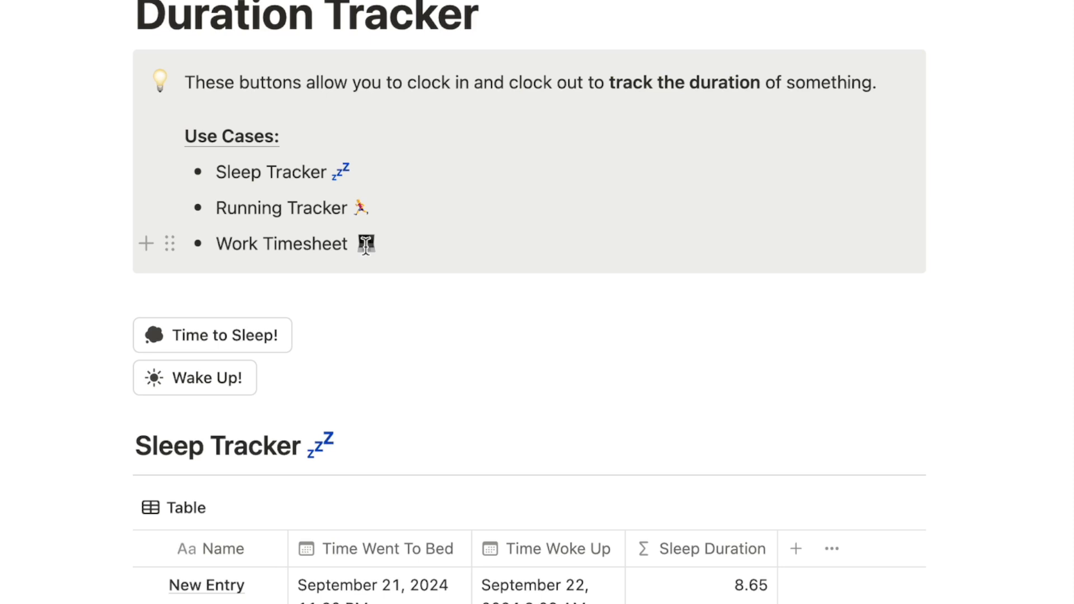
pyautogui.scroll(-3, 366, 245)
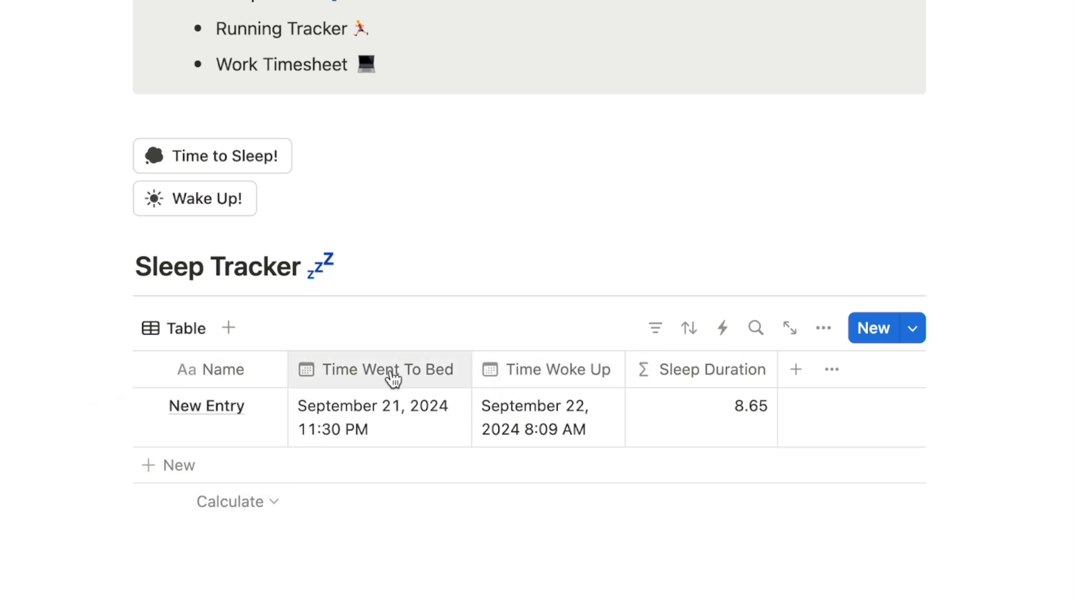
# Step: Check the property settings of the Time Went To Bed column in the Sleep Tracker table
pyautogui.click(347, 382)
pyautogui.click(377, 33)
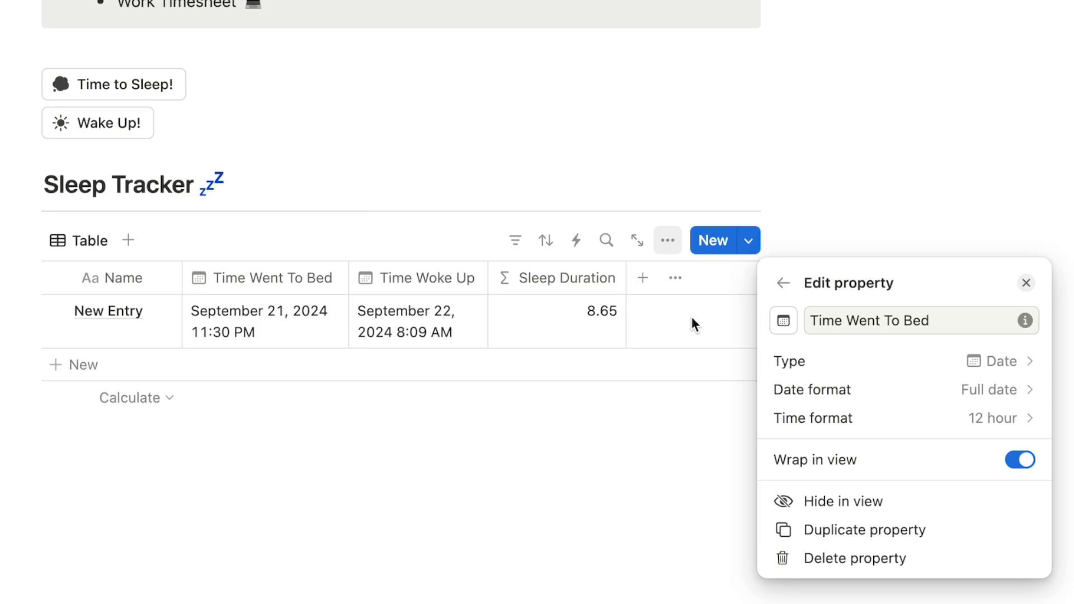
pyautogui.click(958, 141)
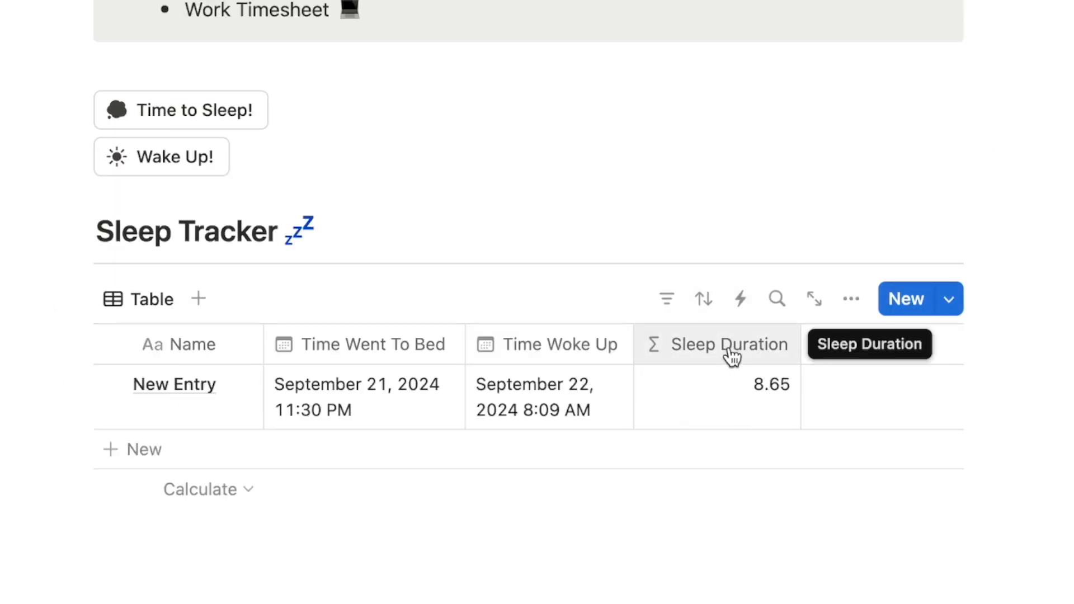
# Step: Examine the formula behind the Sleep Duration property in the Sleep Tracker table without changing it
pyautogui.click(731, 352)
pyautogui.click(722, 442)
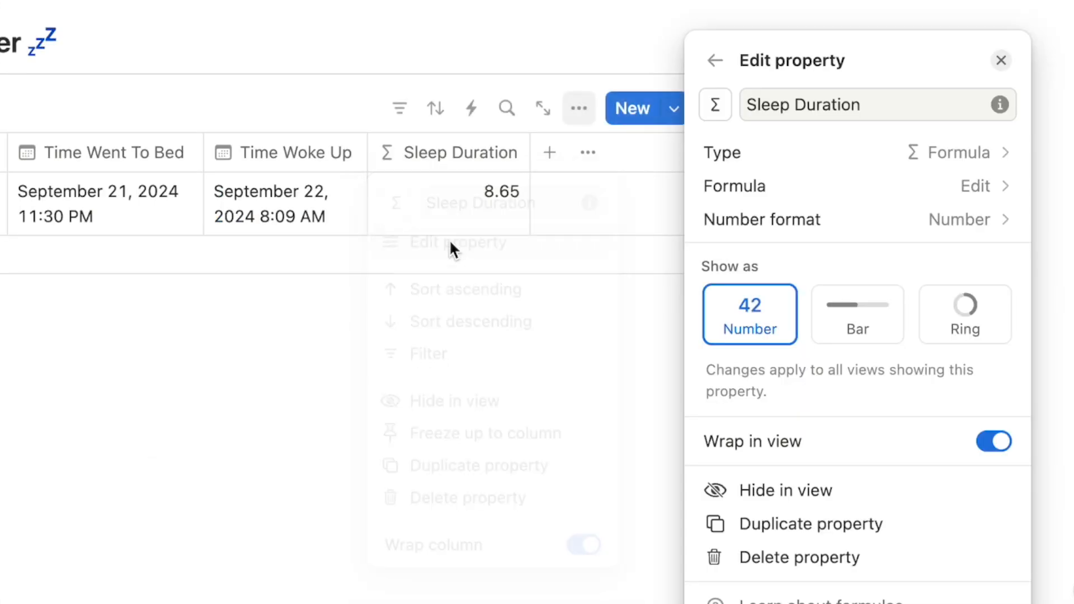
pyautogui.click(1048, 377)
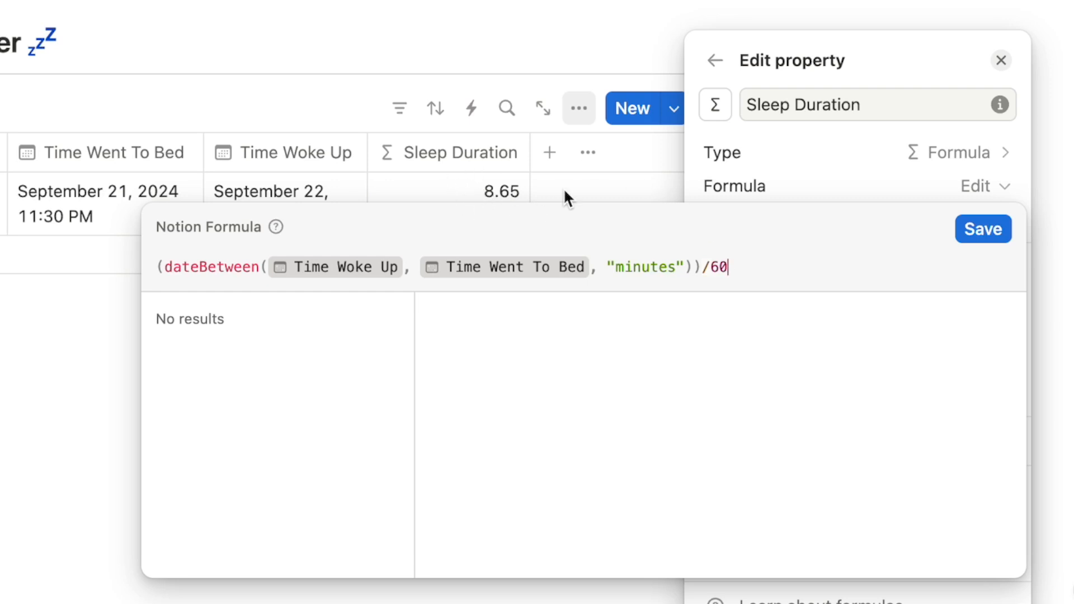
pyautogui.click(157, 268)
pyautogui.click(989, 237)
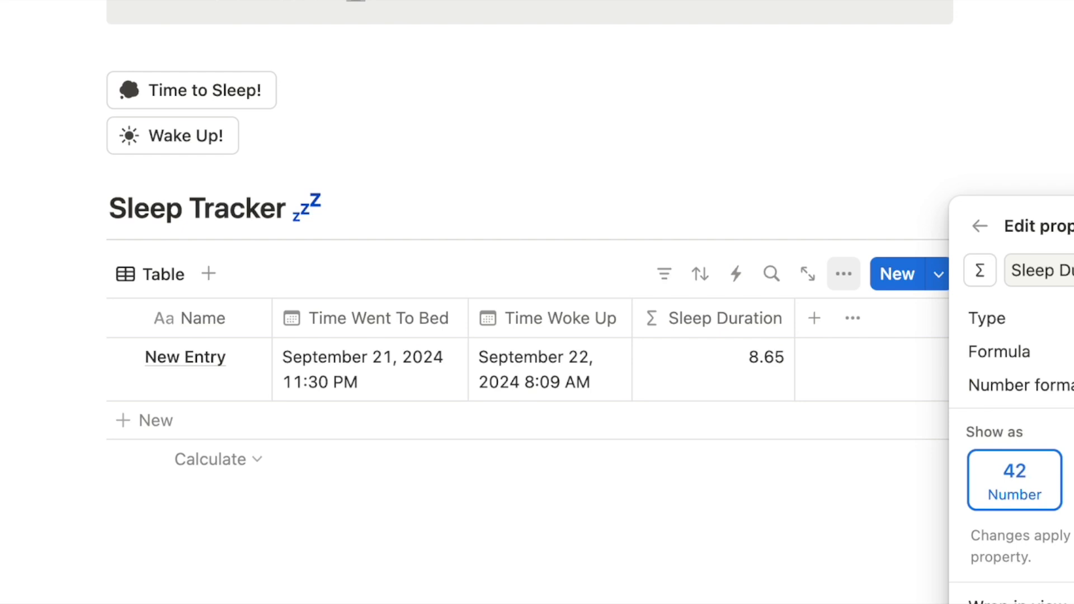
pyautogui.press('Escape')
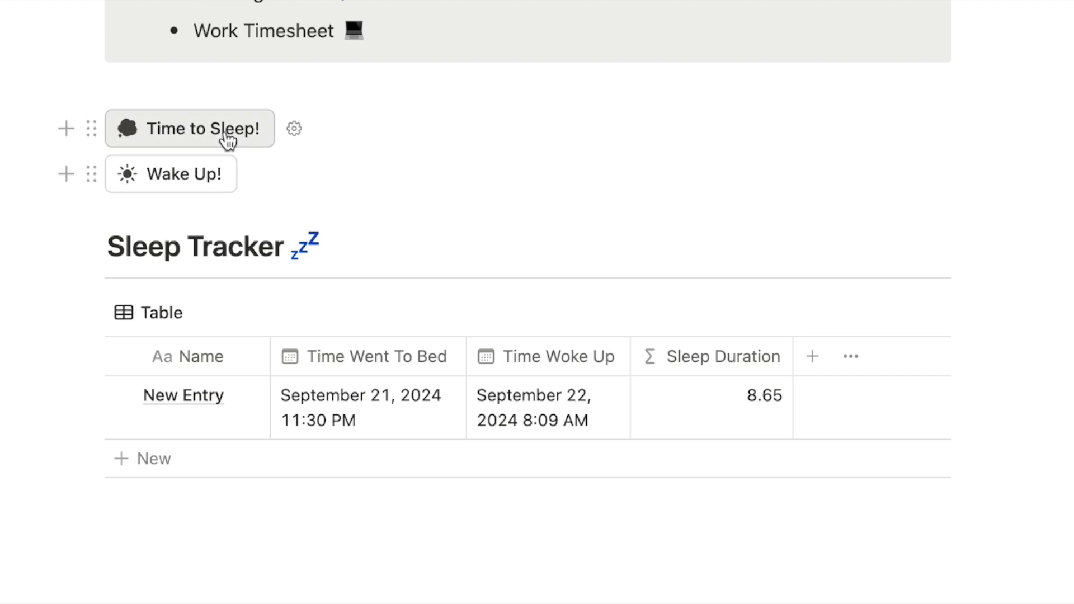
# Step: Log a new sleep entry with the Time to Sleep! and Wake Up! buttons, and set its times to 12:01 AM and 9:01 AM
pyautogui.click(171, 134)
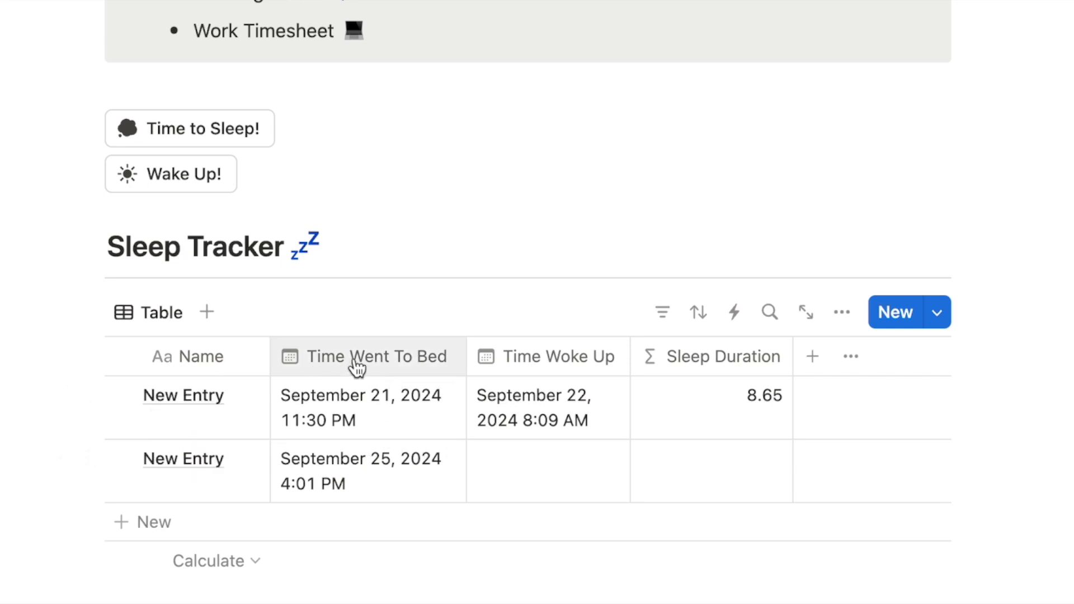
pyautogui.click(170, 182)
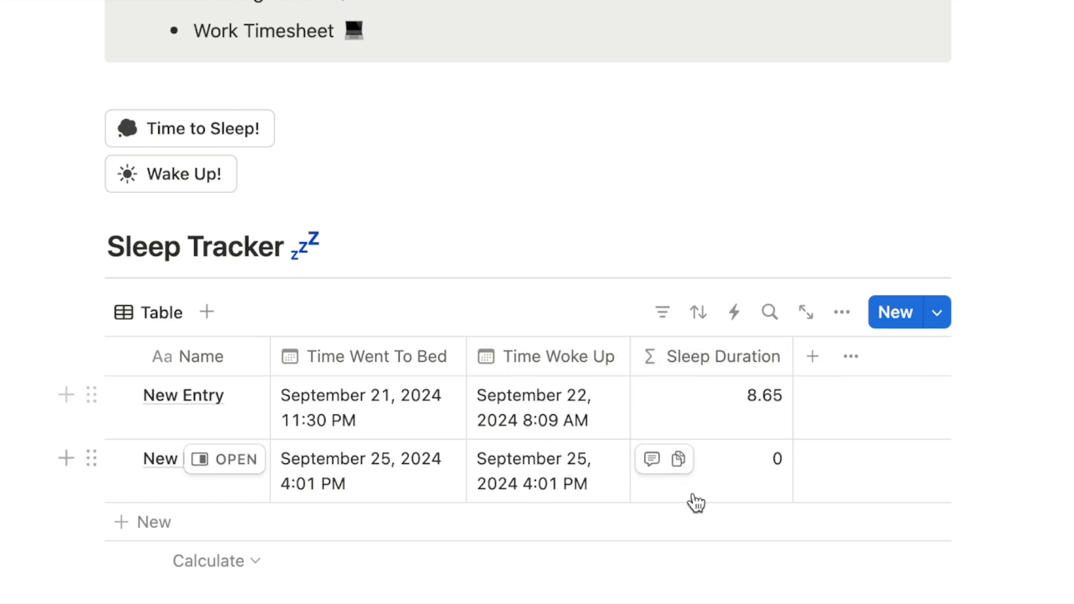
pyautogui.click(362, 482)
pyautogui.click(383, 20)
pyautogui.press('BackSpace')
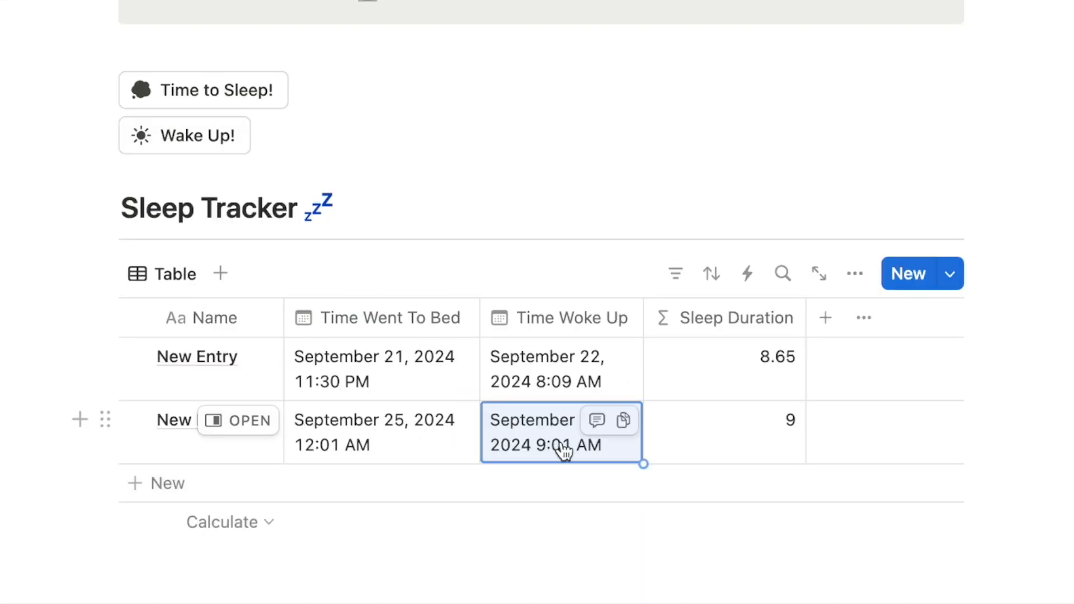
pyautogui.click(610, 593)
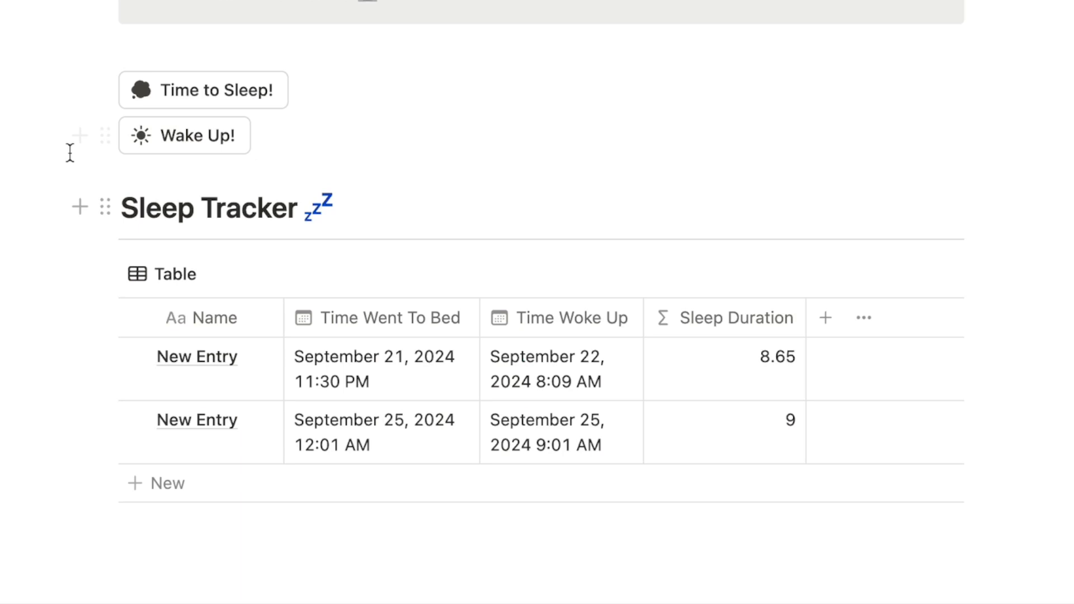
# Step: Insert a new button below the existing Wake Up! button and name it "Time to Sleep!"
pyautogui.click(80, 137)
pyautogui.press('Return')
pyautogui.write('/butt')
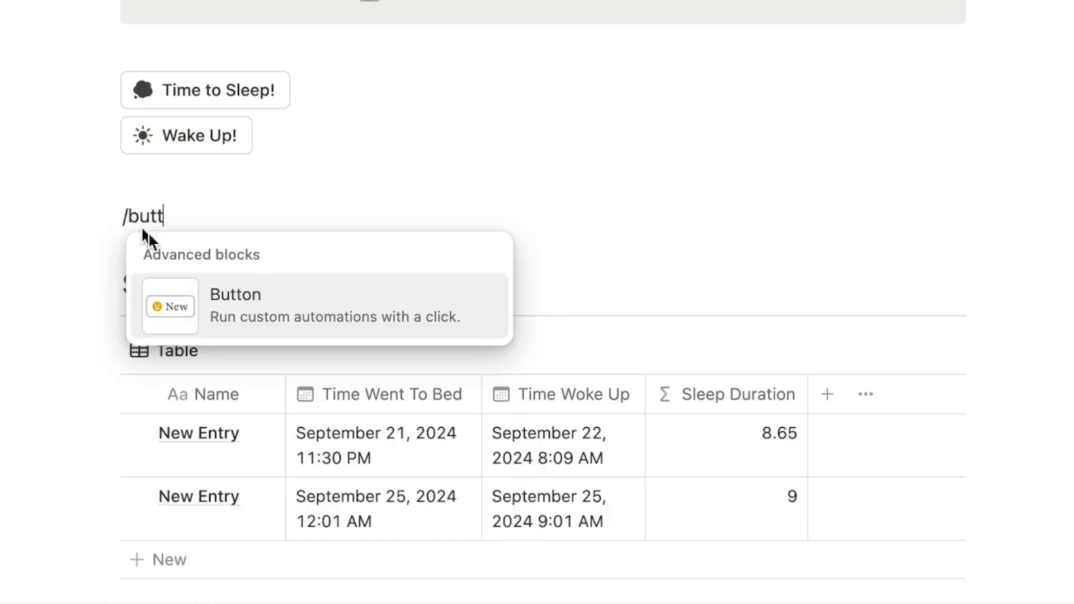
pyautogui.press('Return')
pyautogui.click(223, 122)
pyautogui.write('Time to Sleep!')
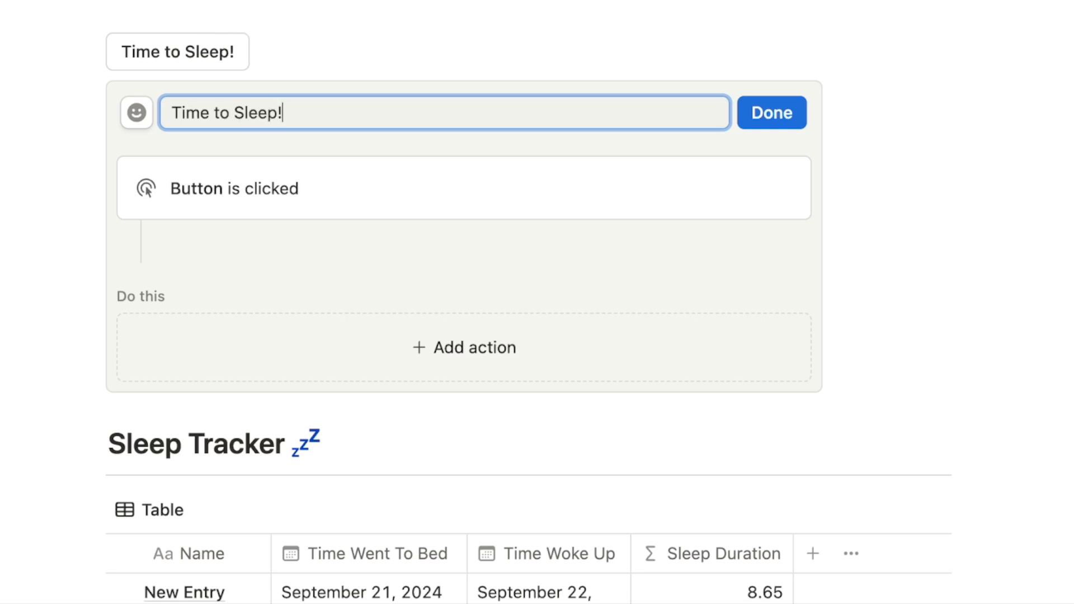
# Step: Give the new Time to Sleep! button the thought bubble icon
pyautogui.click(136, 114)
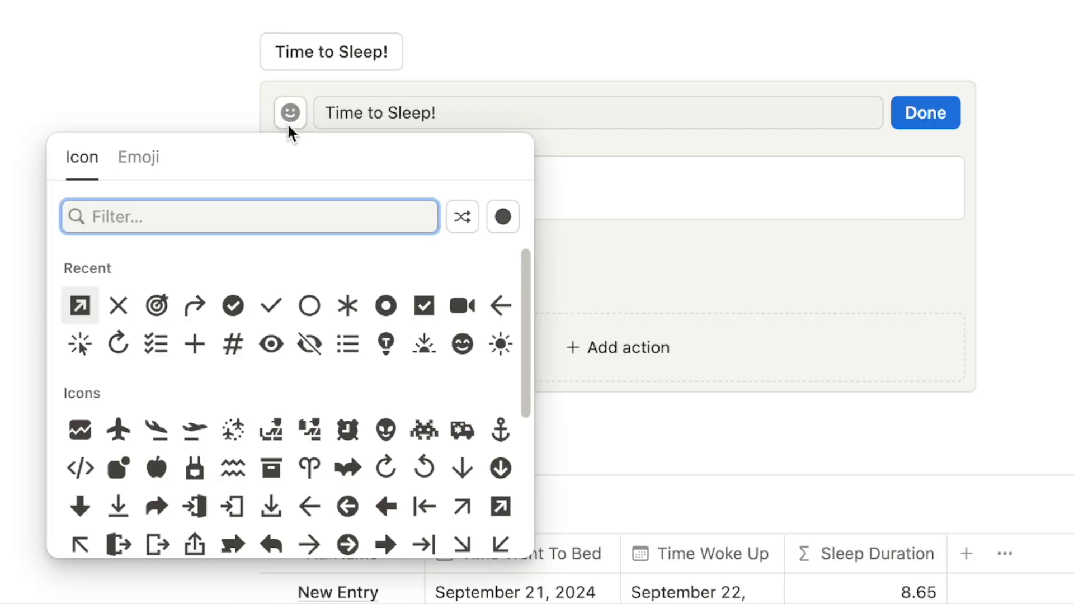
pyautogui.write('bubb')
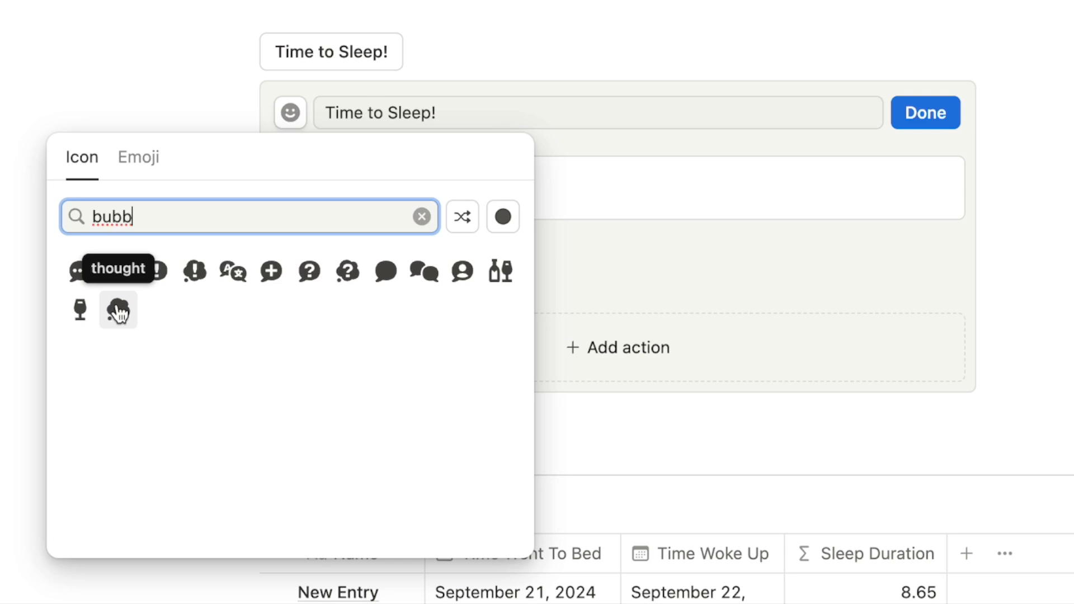
pyautogui.click(117, 313)
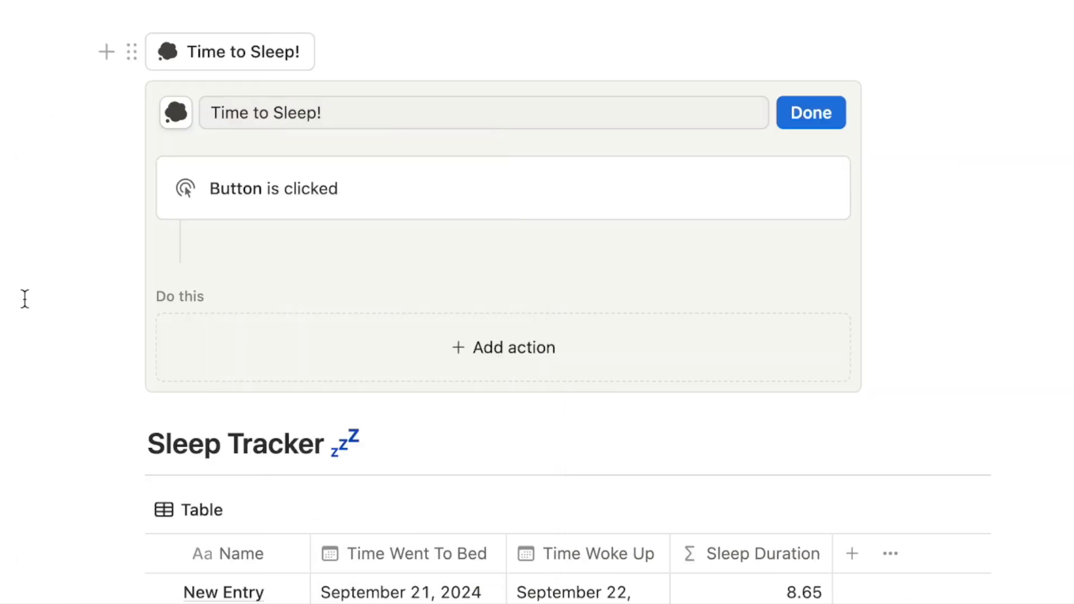
# Step: Add an action to the Time to Sleep! button that adds a page to the Sleep Tracker database
pyautogui.click(384, 352)
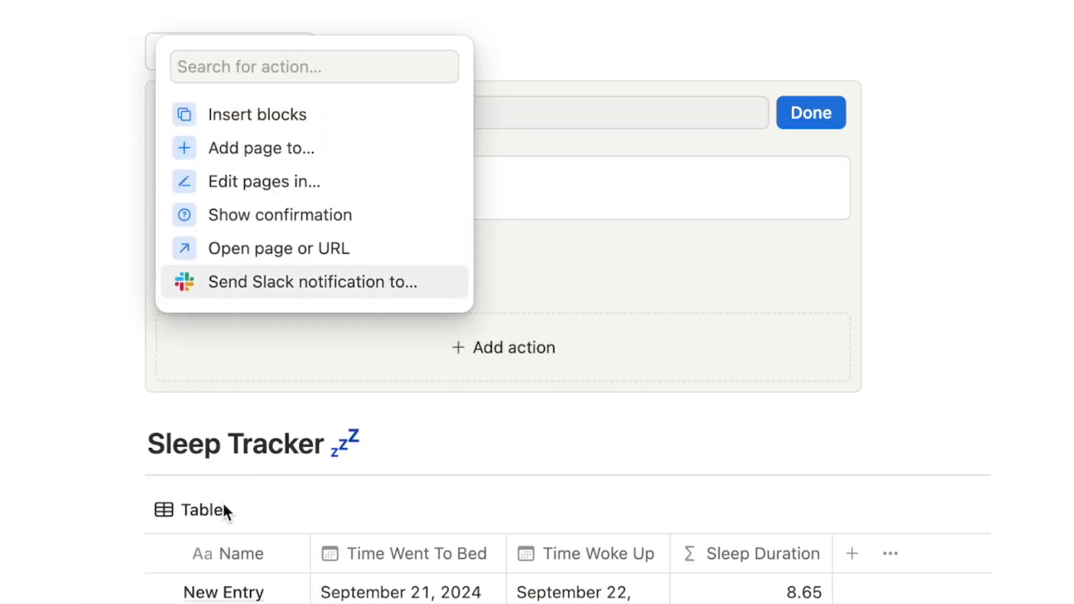
pyautogui.click(283, 150)
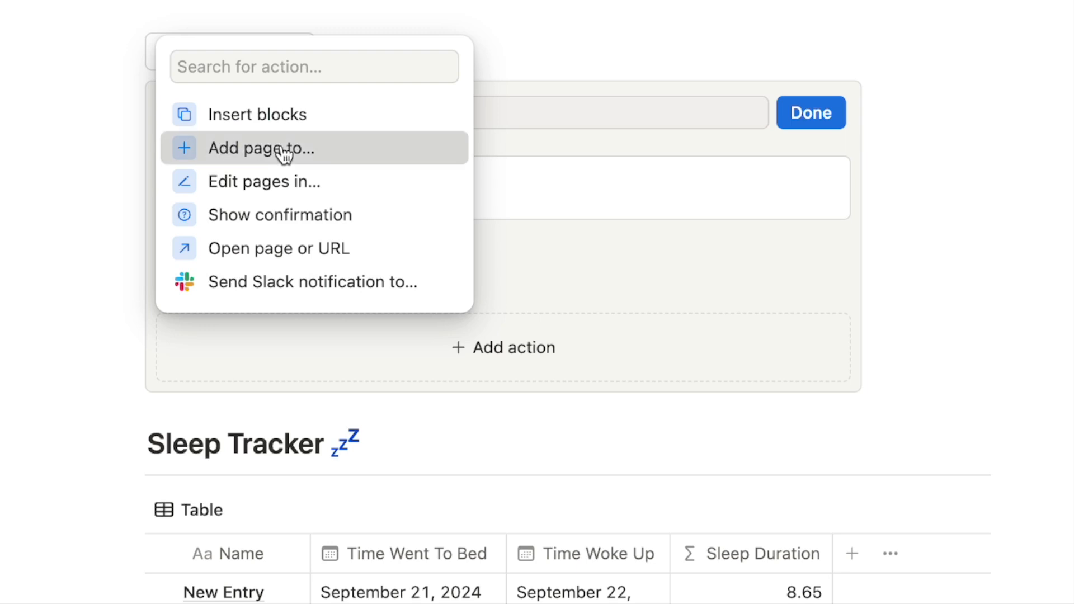
pyautogui.click(337, 357)
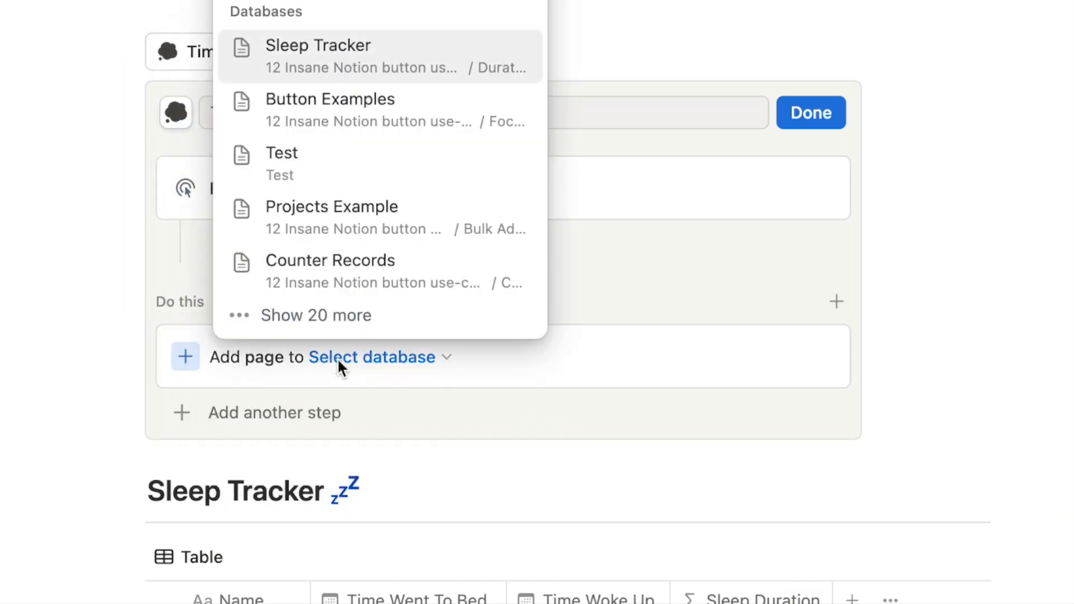
pyautogui.click(343, 53)
# Step: Set the added page's Name to "New Entry" and its Time Went To Bed property to Time triggered
pyautogui.scroll(-3, 383, 276)
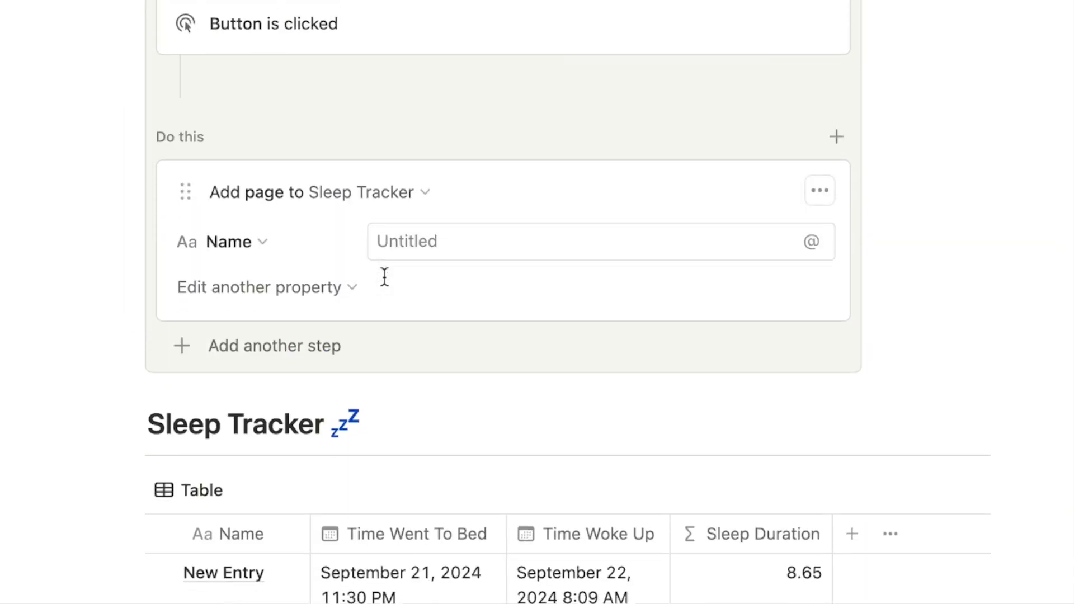
pyautogui.scroll(-3, 321, 351)
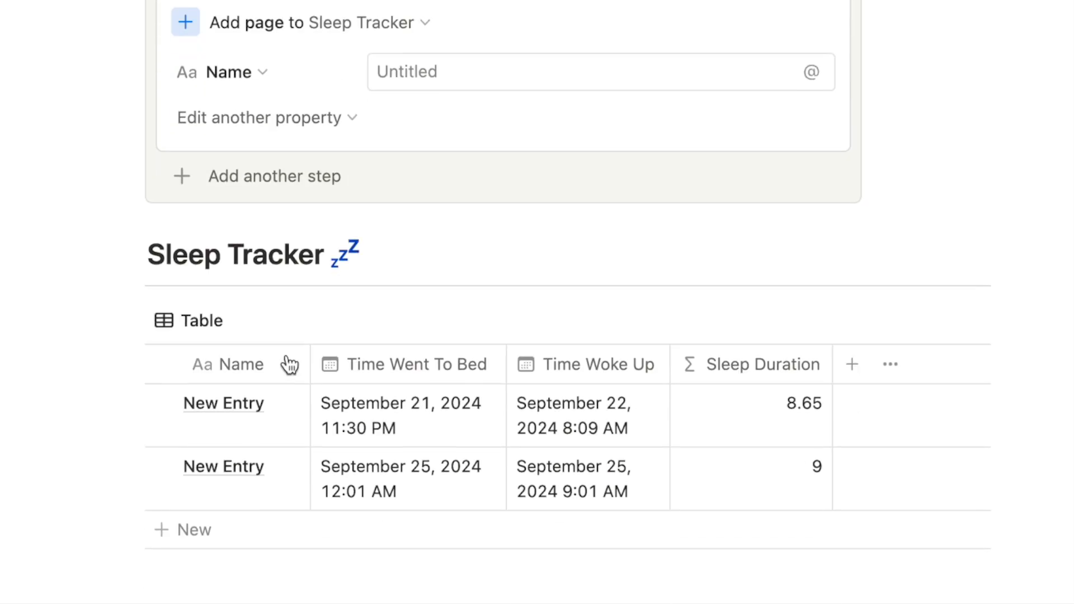
pyautogui.scroll(2, 296, 229)
pyautogui.click(441, 146)
pyautogui.write('New Entry')
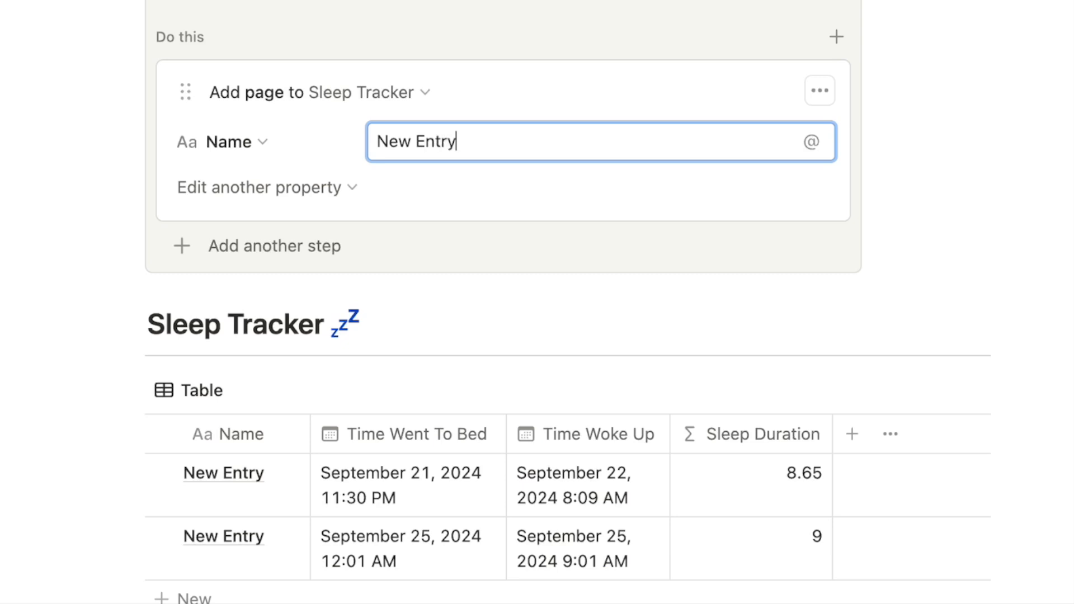
pyautogui.click(250, 186)
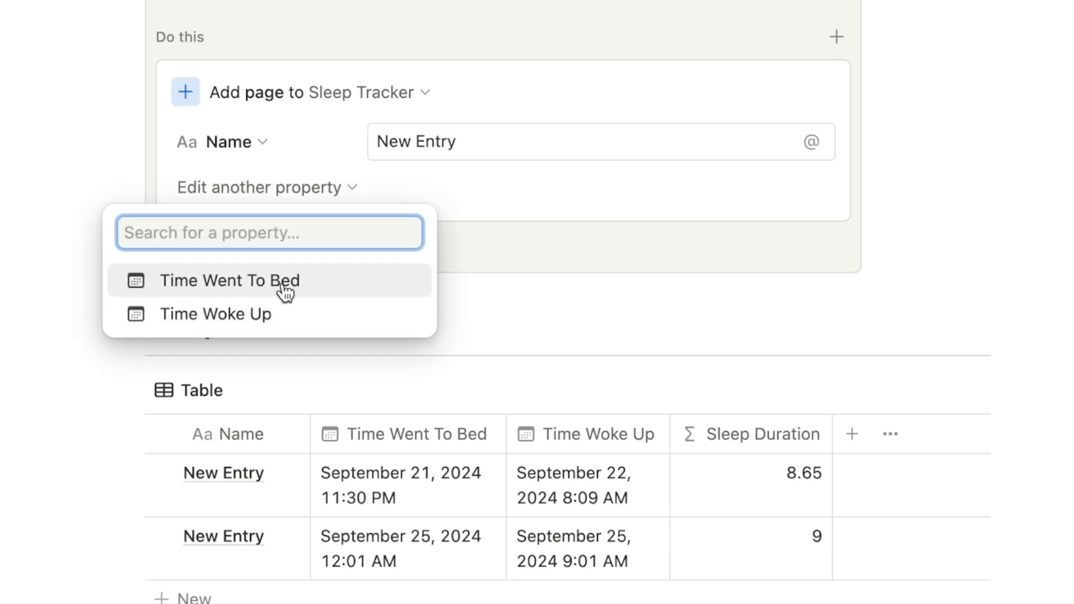
pyautogui.click(248, 287)
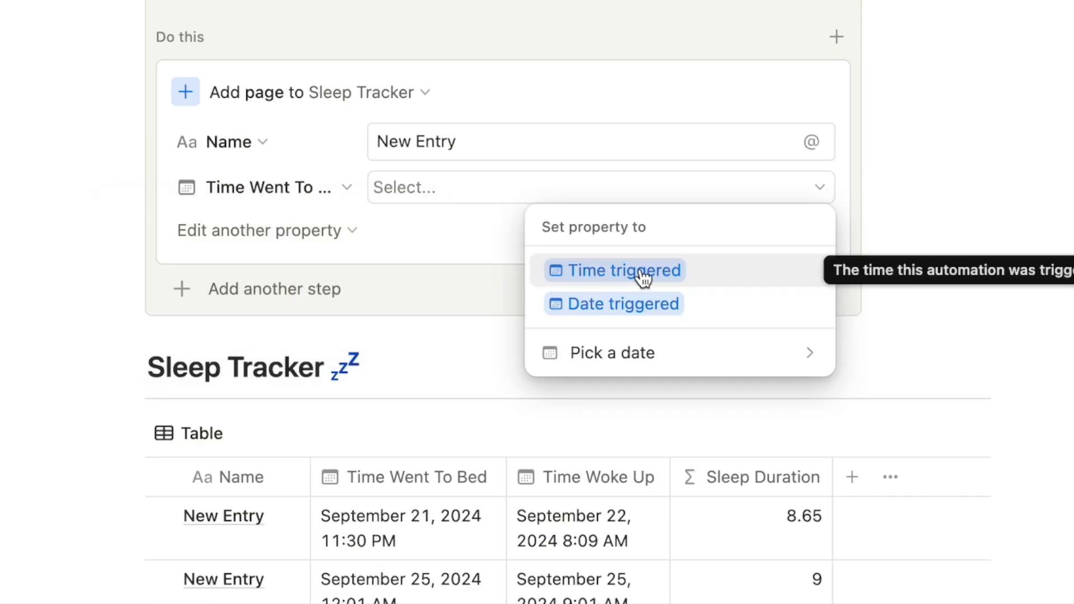
pyautogui.click(644, 278)
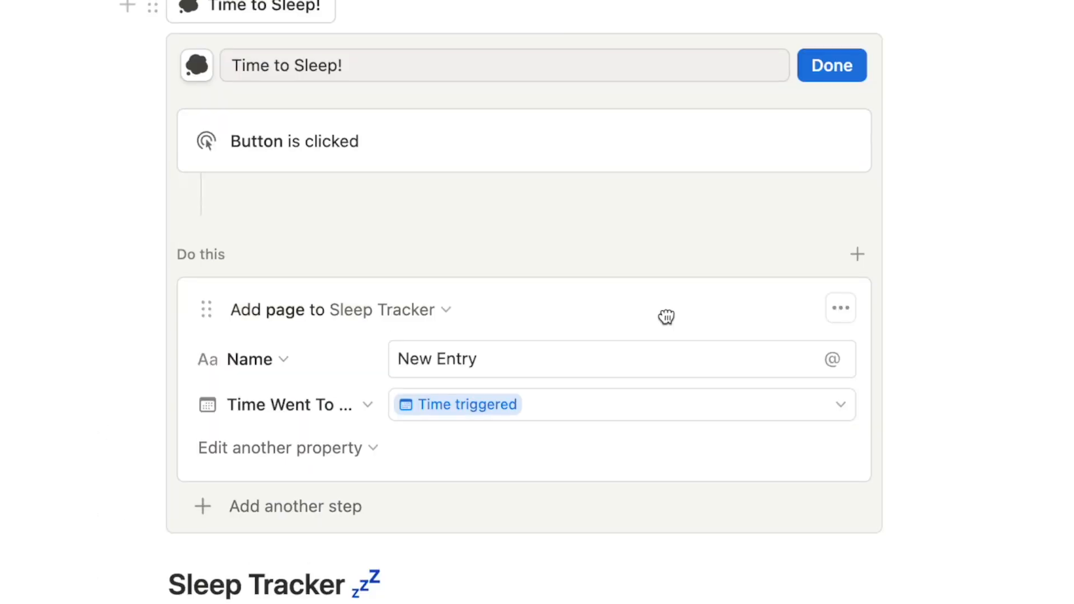
# Step: Save the Time to Sleep! button setup and run the button to log a new Sleep Tracker entry
pyautogui.scroll(1, 666, 316)
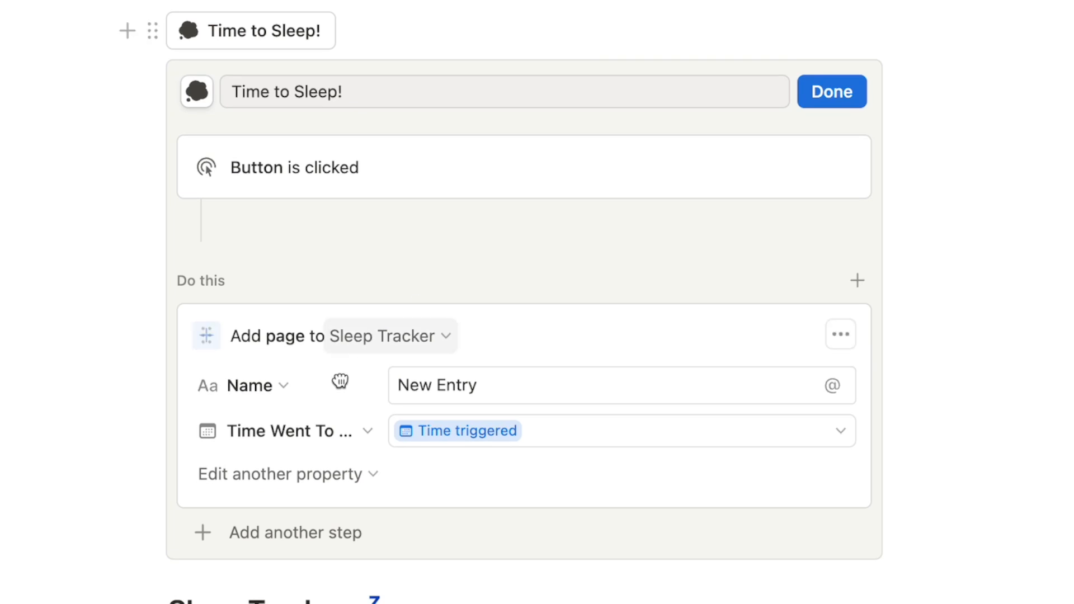
pyautogui.click(832, 108)
pyautogui.click(244, 151)
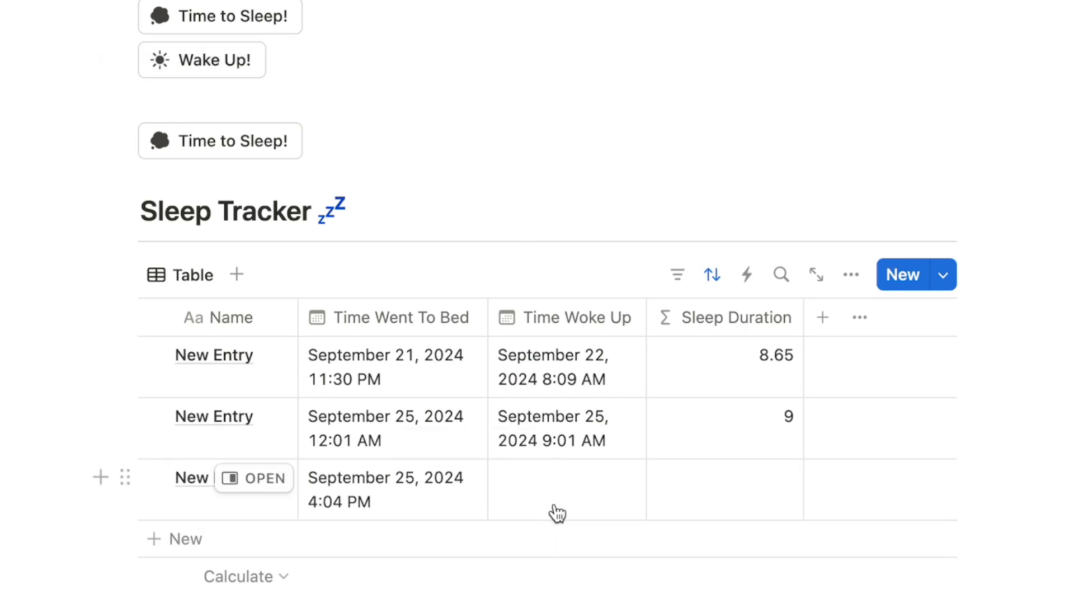
# Step: Insert another button directly below the new Time to Sleep! button and name it "Wake Up!"
pyautogui.click(95, 141)
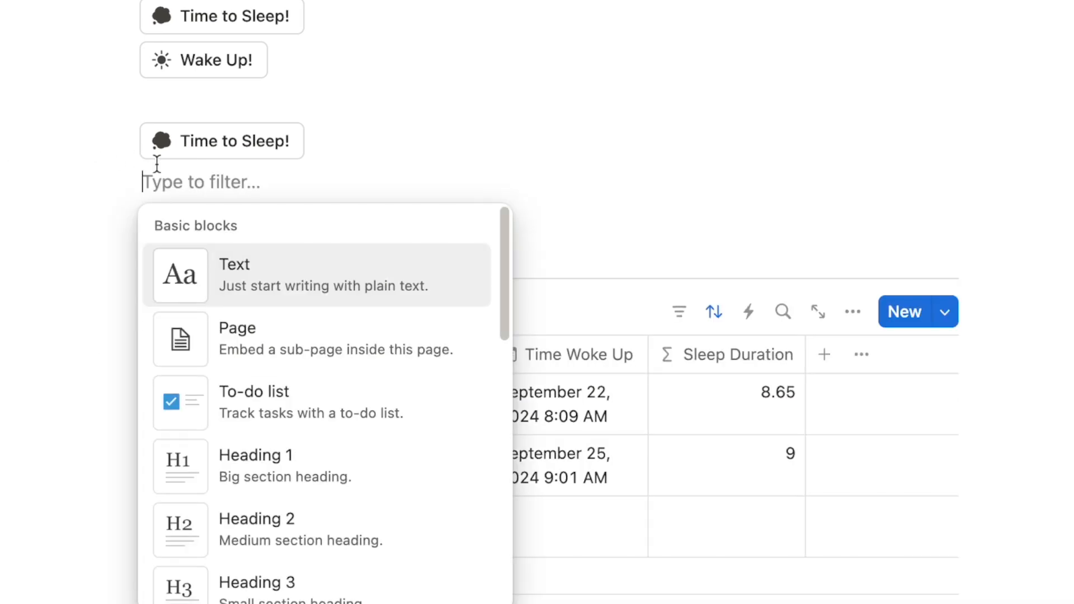
pyautogui.write('butt')
pyautogui.press('Return')
pyautogui.click(229, 158)
pyautogui.write('Wake Up!')
# Step: Give the new Wake Up! button the sun icon
pyautogui.click(151, 148)
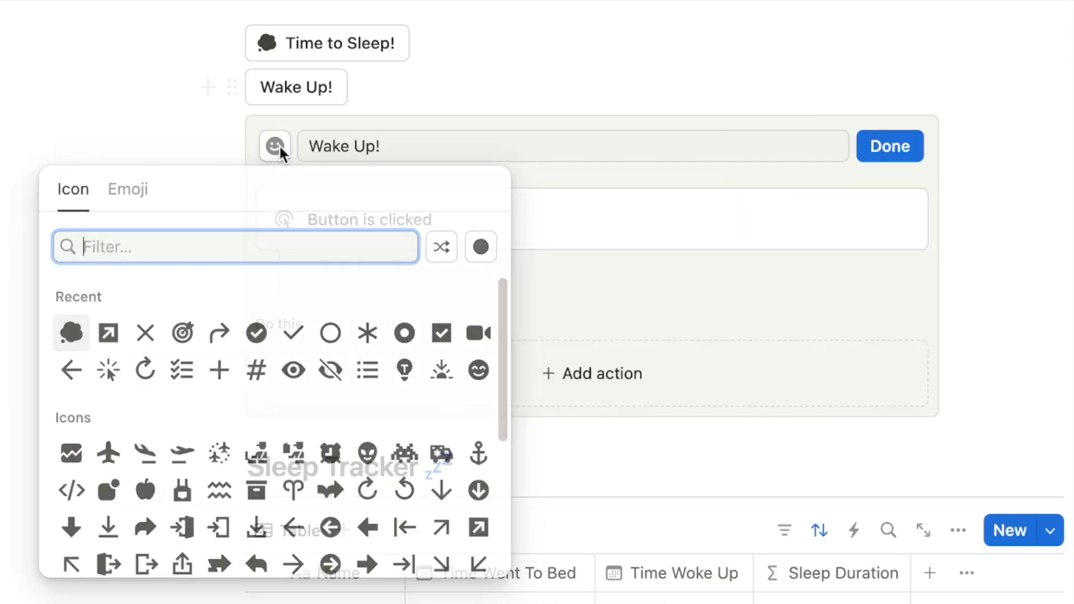
pyautogui.write('suns')
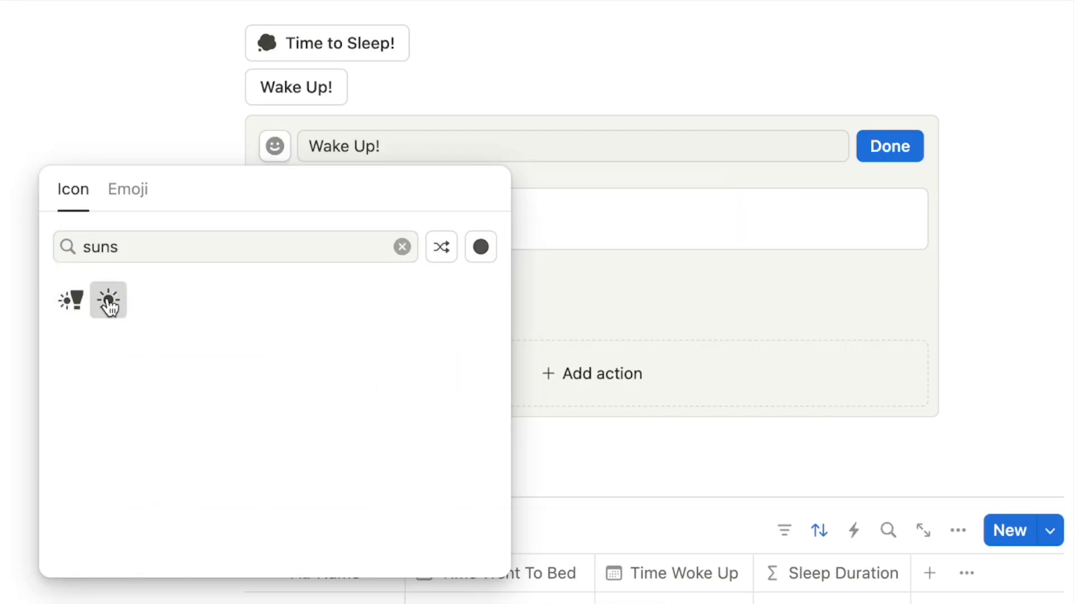
pyautogui.click(108, 302)
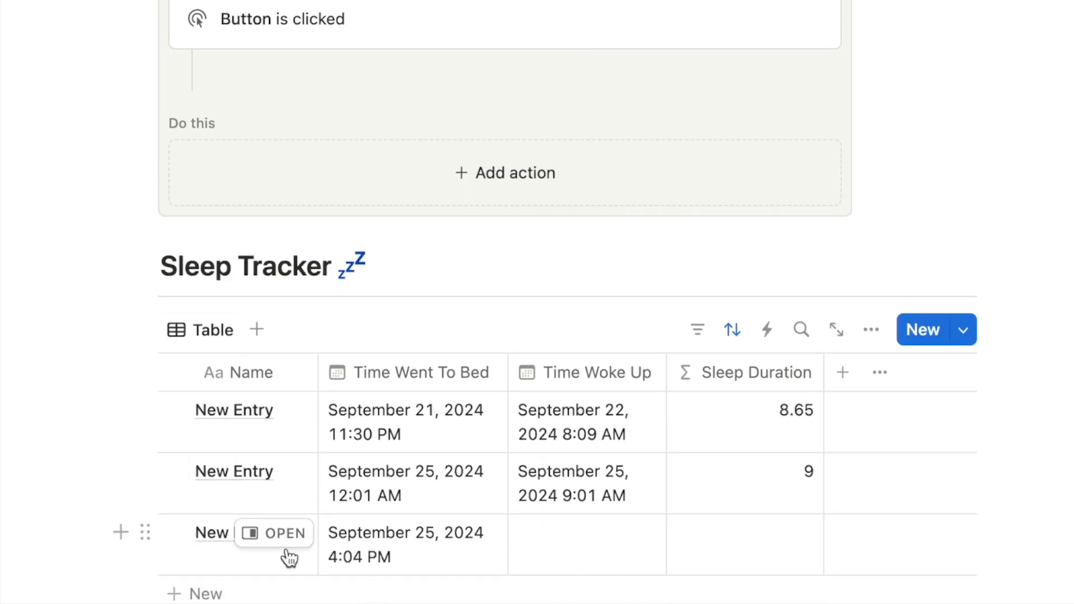
# Step: Add an action to the Wake Up! button that edits pages in the Sleep Tracker database
pyautogui.click(512, 179)
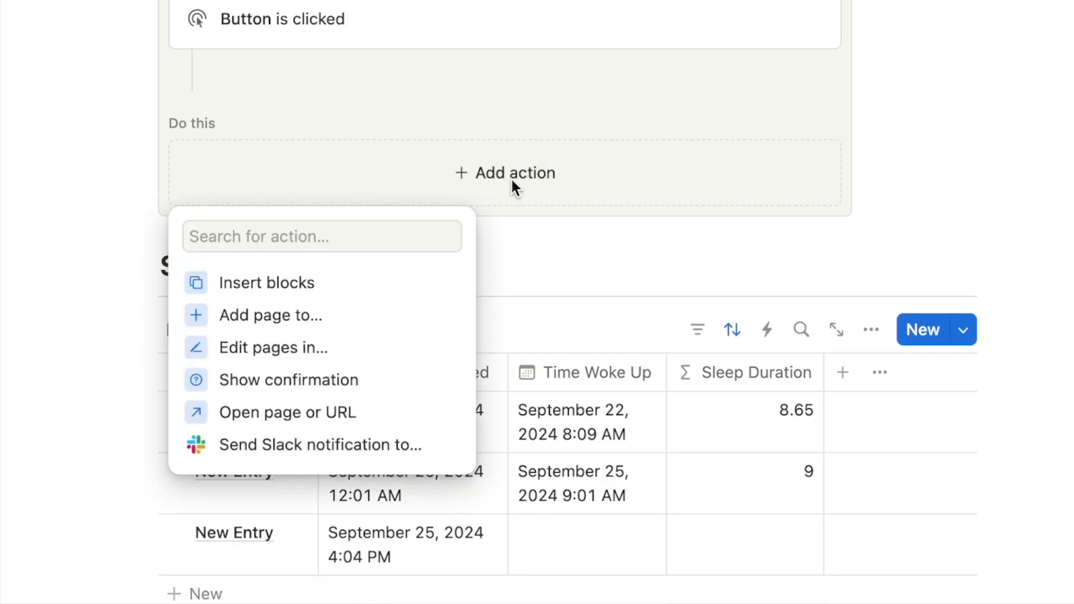
pyautogui.click(288, 357)
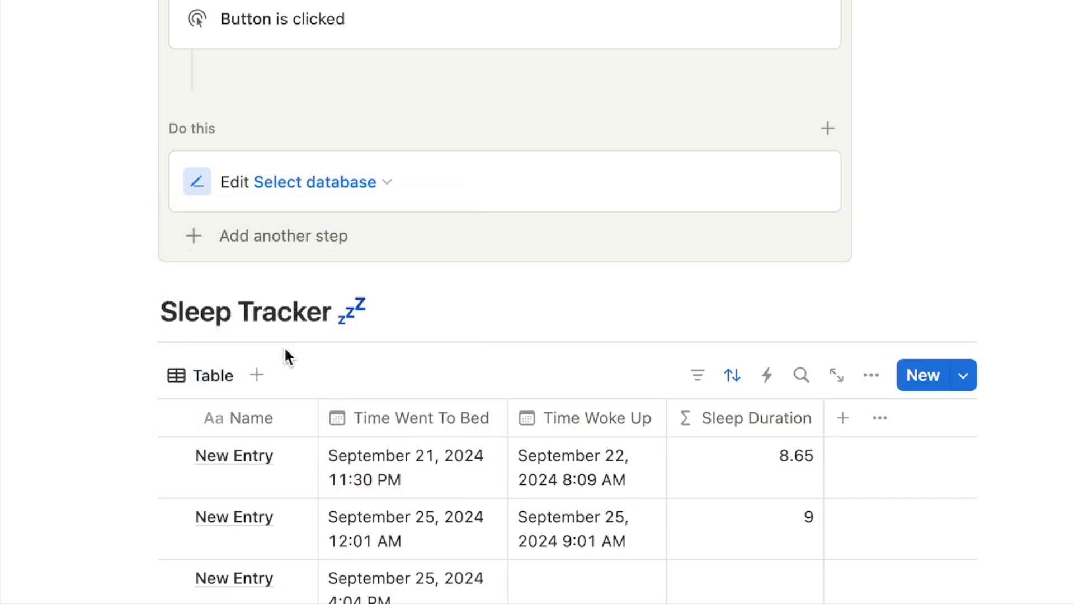
pyautogui.click(311, 184)
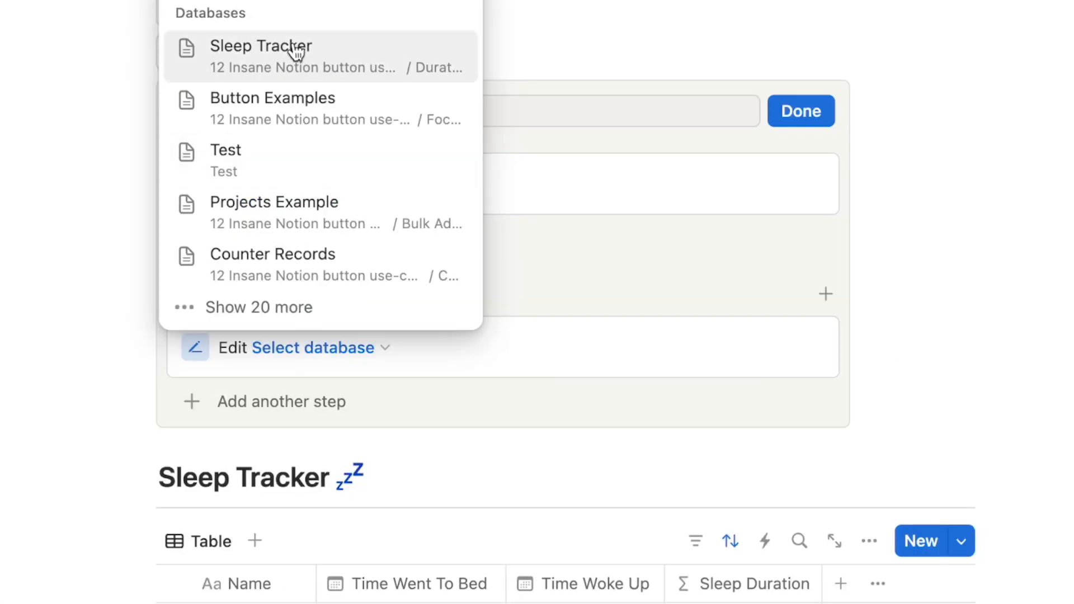
pyautogui.click(300, 52)
# Step: Restrict the edit action to Sleep Tracker pages where Time Woke Up is empty
pyautogui.scroll(-3, 127, 331)
pyautogui.scroll(-3, 130, 331)
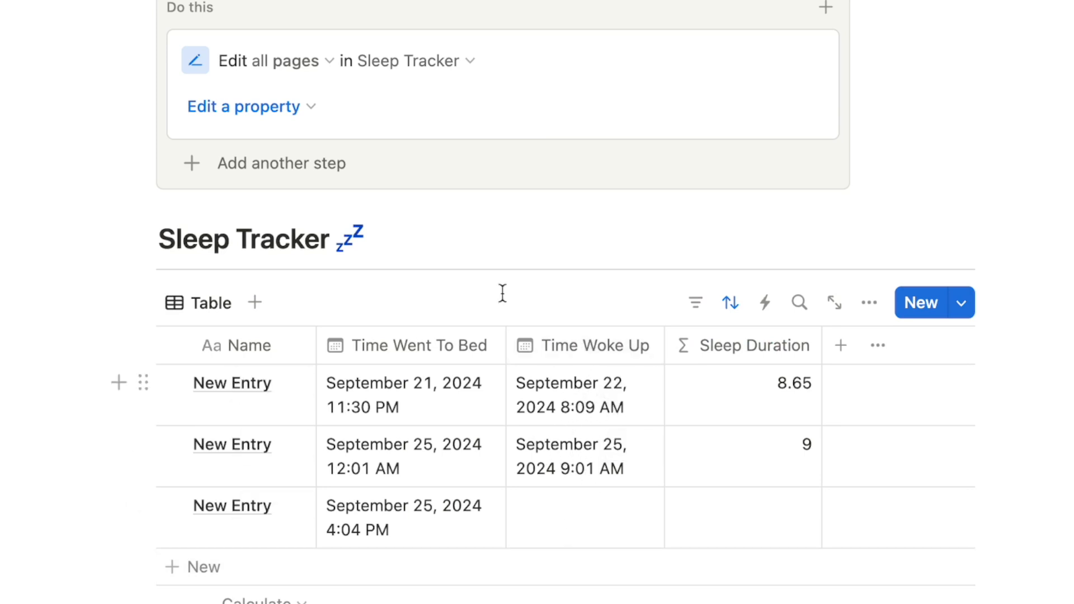
pyautogui.scroll(1, 558, 551)
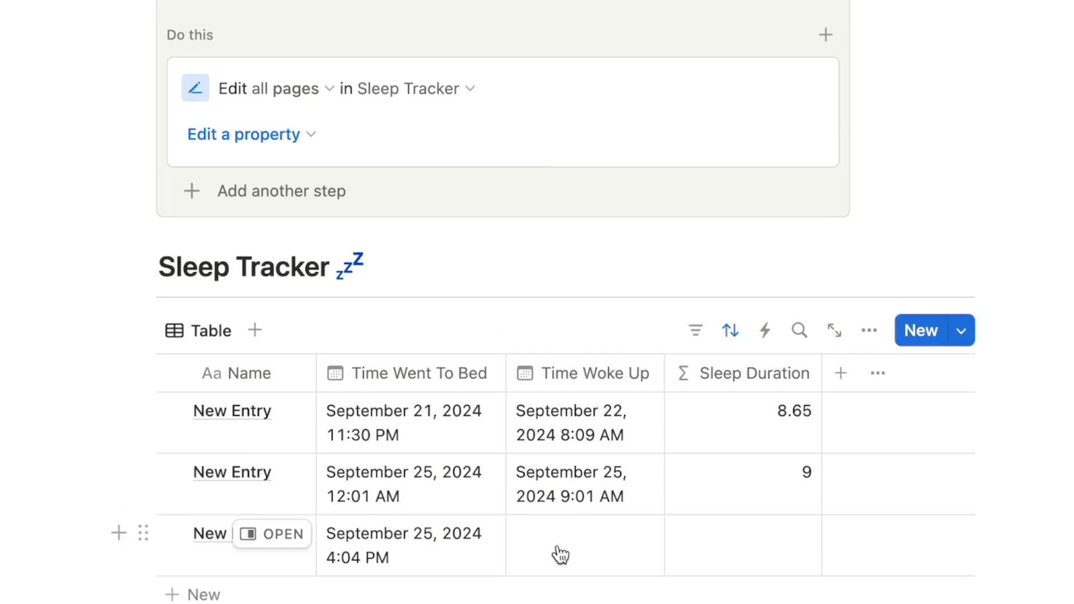
pyautogui.click(288, 89)
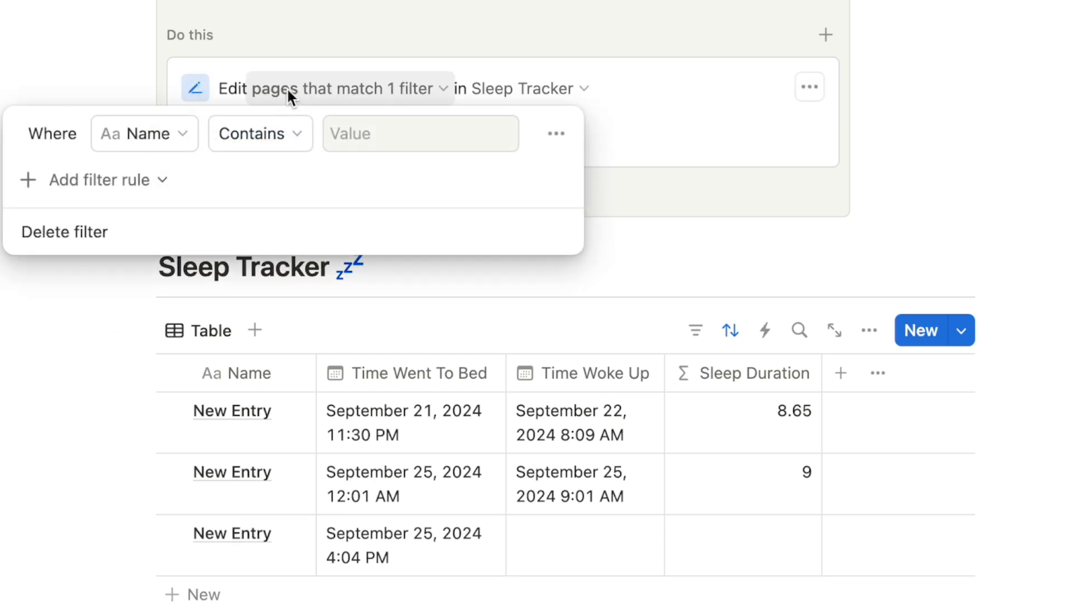
pyautogui.click(150, 134)
pyautogui.click(107, 274)
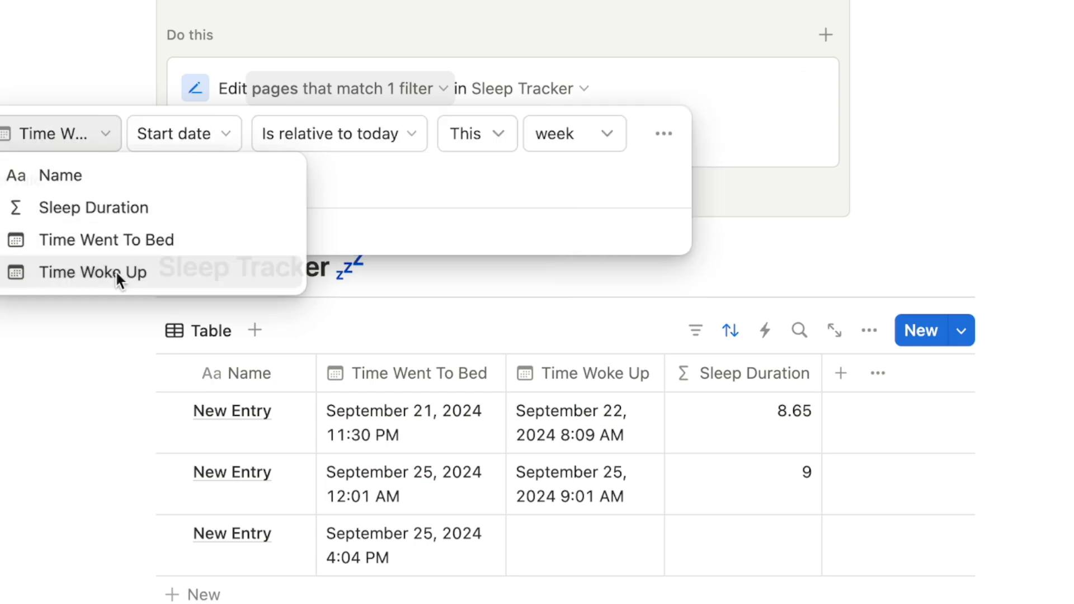
pyautogui.click(305, 124)
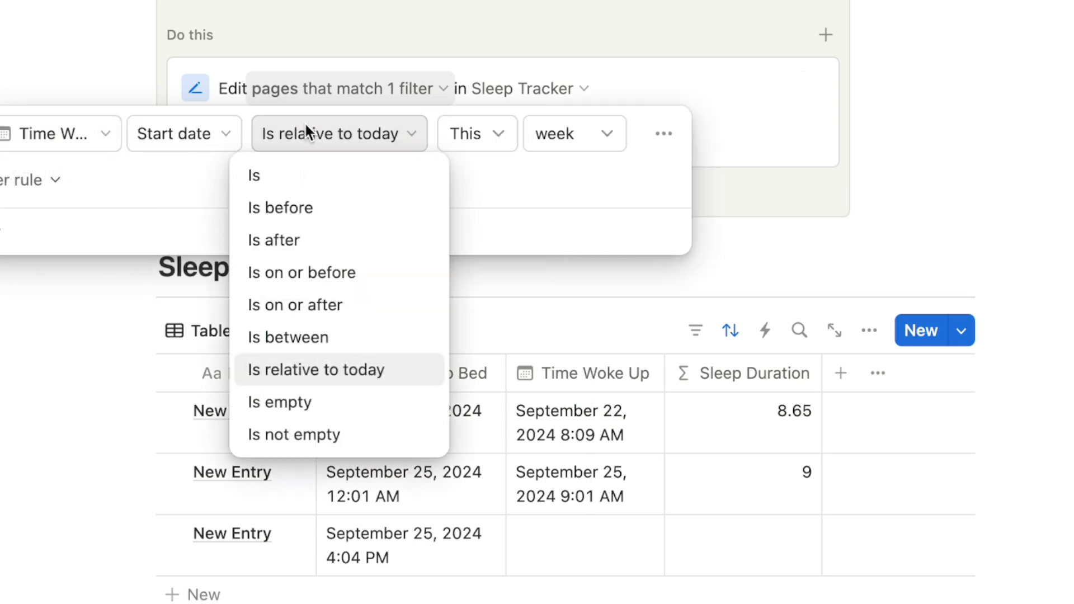
pyautogui.click(296, 411)
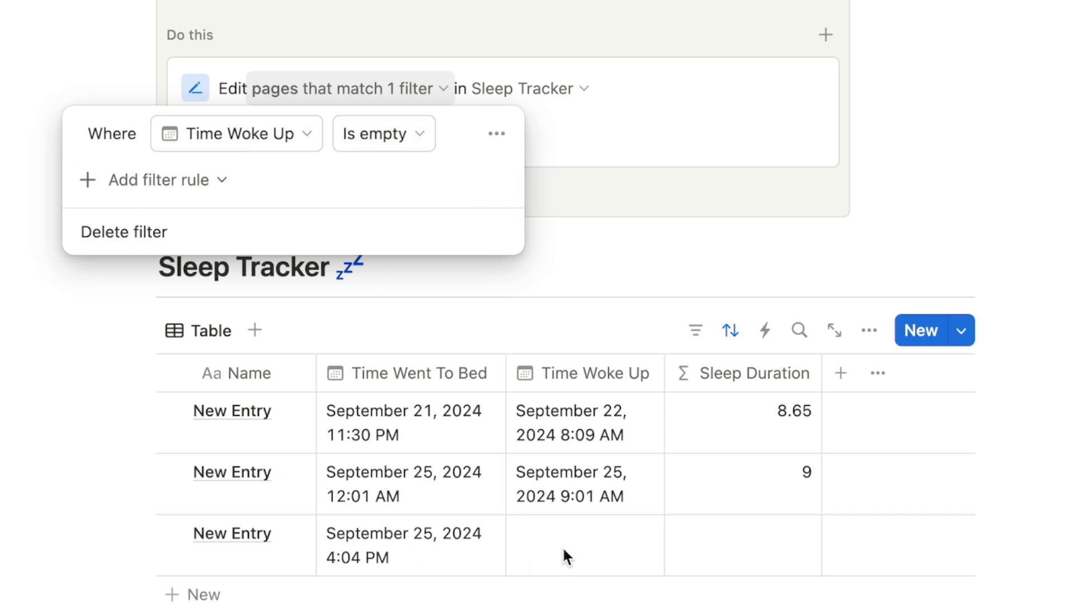
pyautogui.press('Escape')
# Step: Make the edit action set the Time Woke Up property to Time triggered
pyautogui.click(247, 134)
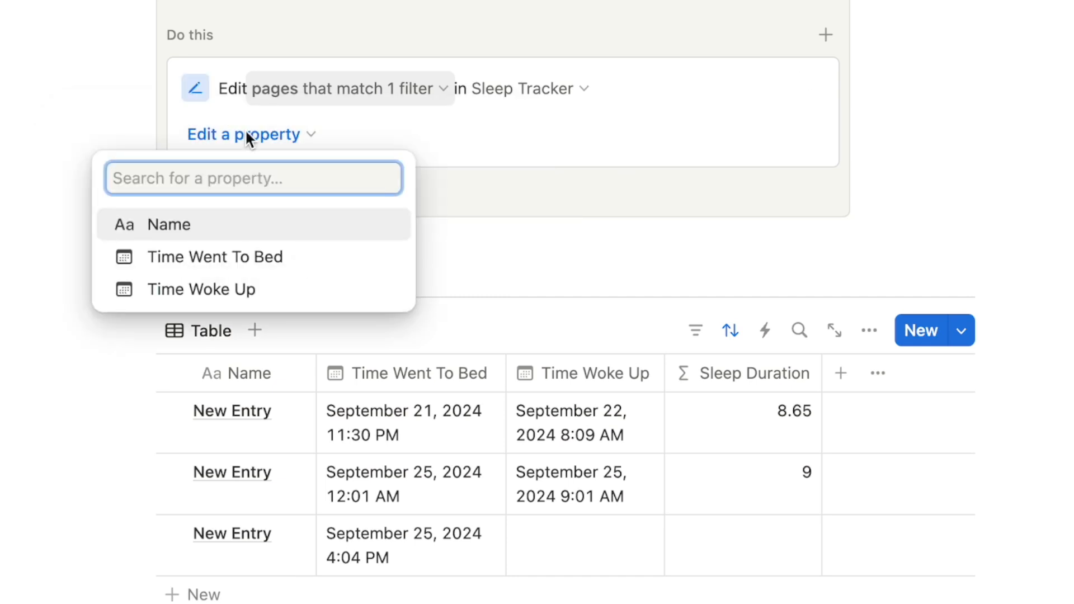
pyautogui.click(277, 291)
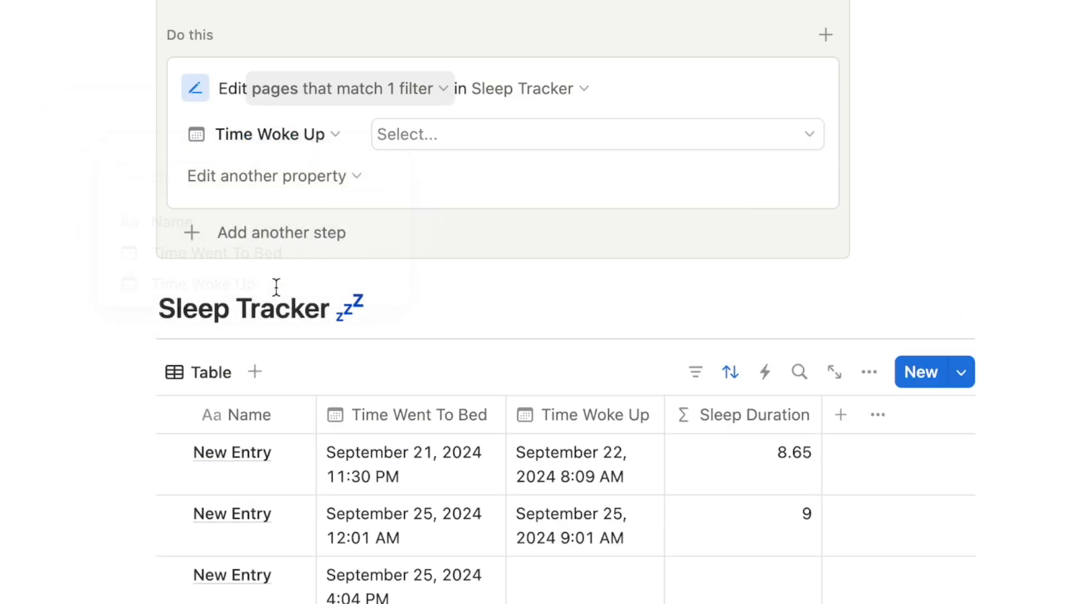
pyautogui.click(404, 137)
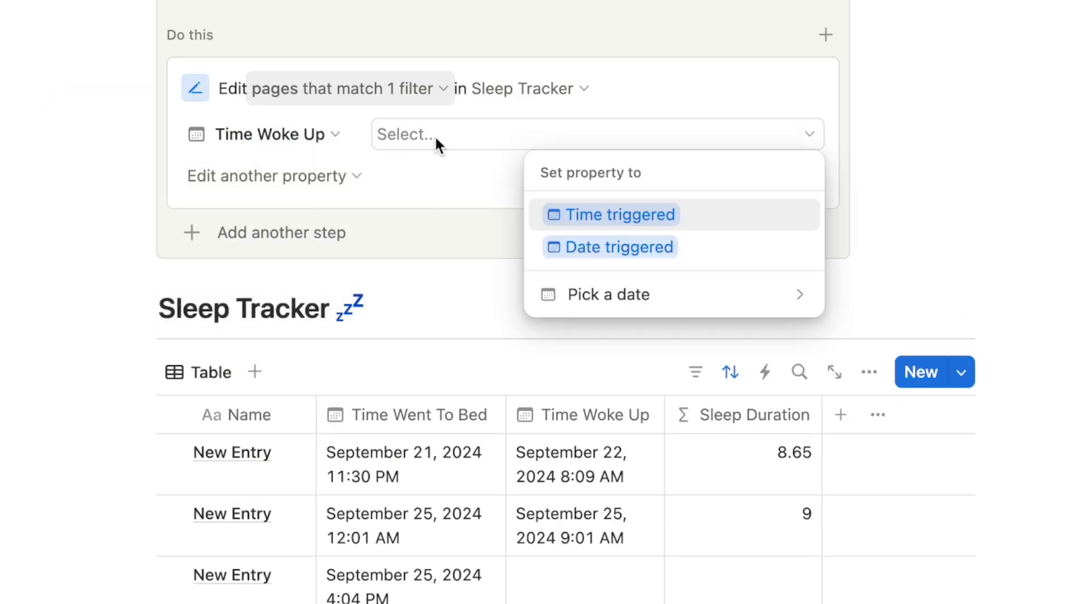
pyautogui.click(639, 220)
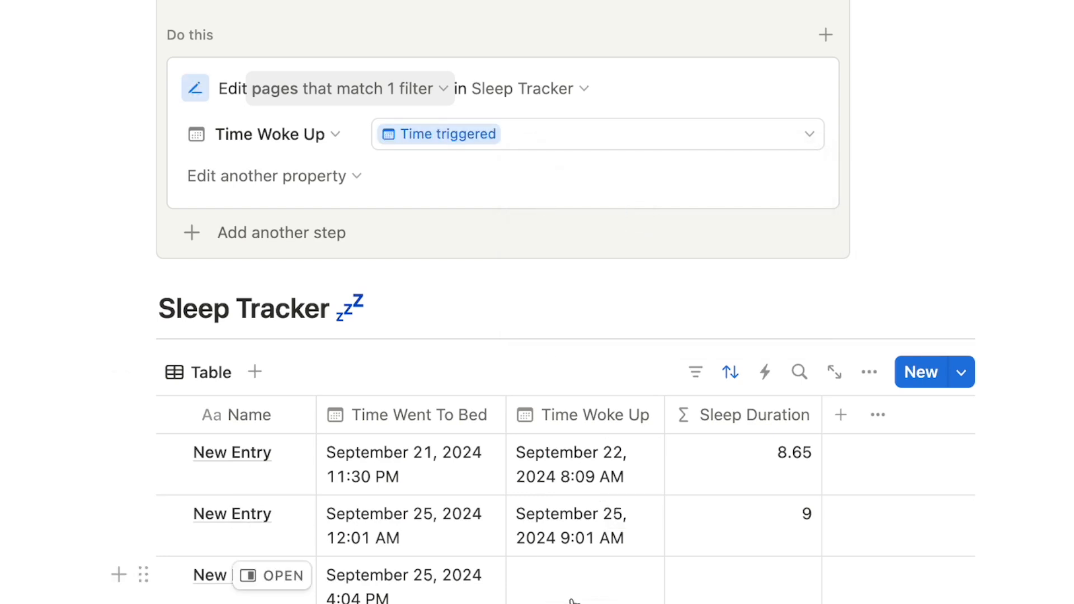
# Step: Save the Wake Up! button setup and run the button to fill in the open entry's wake time
pyautogui.scroll(5, 744, 192)
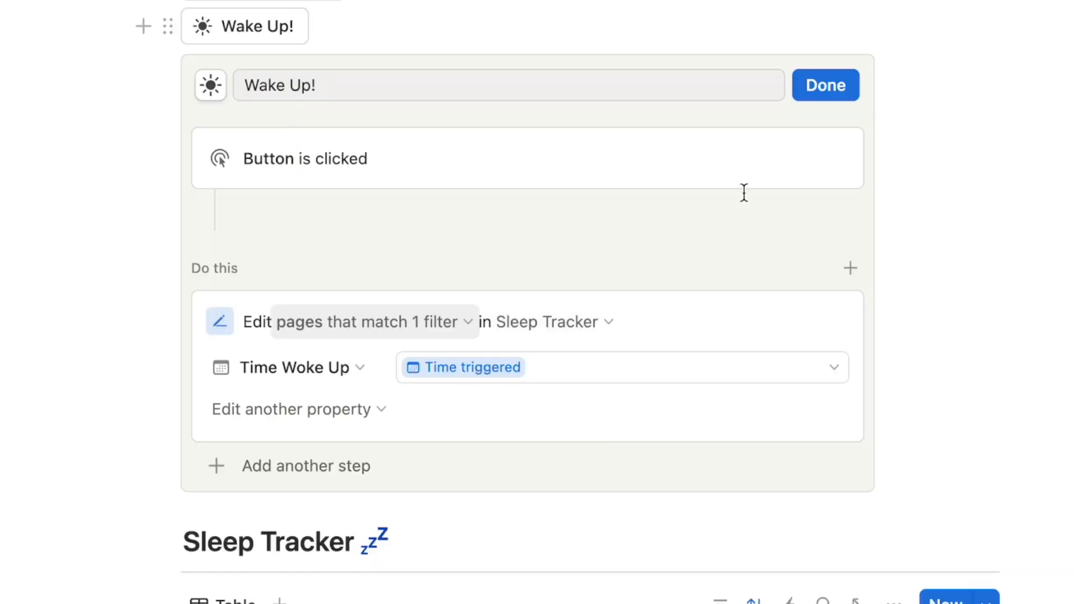
pyautogui.click(815, 95)
pyautogui.scroll(1, 487, 281)
pyautogui.click(199, 93)
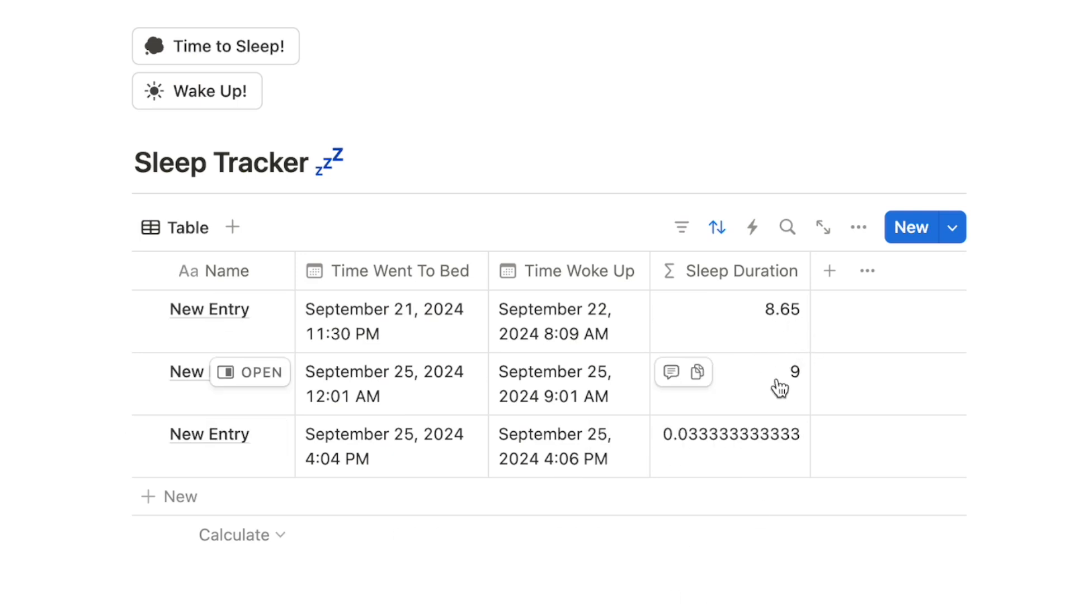
pyautogui.scroll(2, 779, 388)
pyautogui.scroll(5, 549, 301)
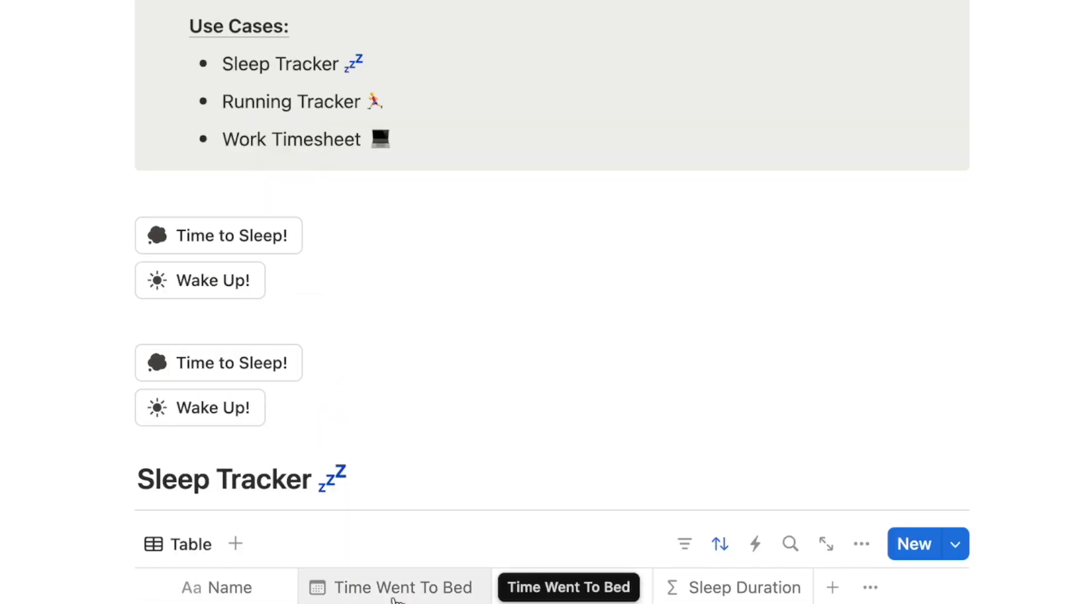
pyautogui.scroll(1, 395, 596)
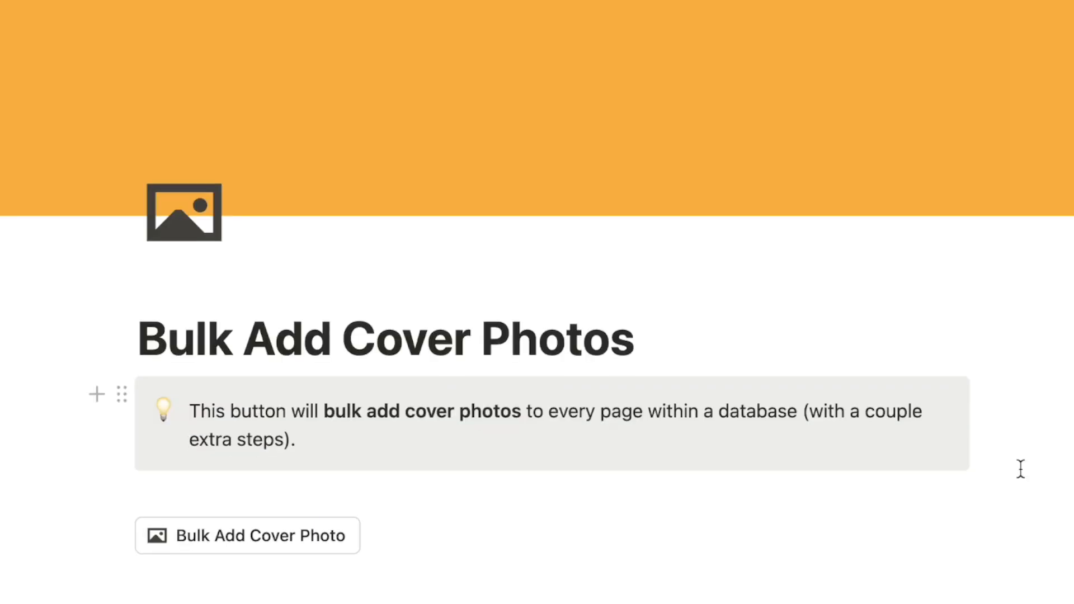
# Step: Look through the Bulk Add Cover Photos page and its Recipes gallery of recipe cards
pyautogui.scroll(-3, 1019, 467)
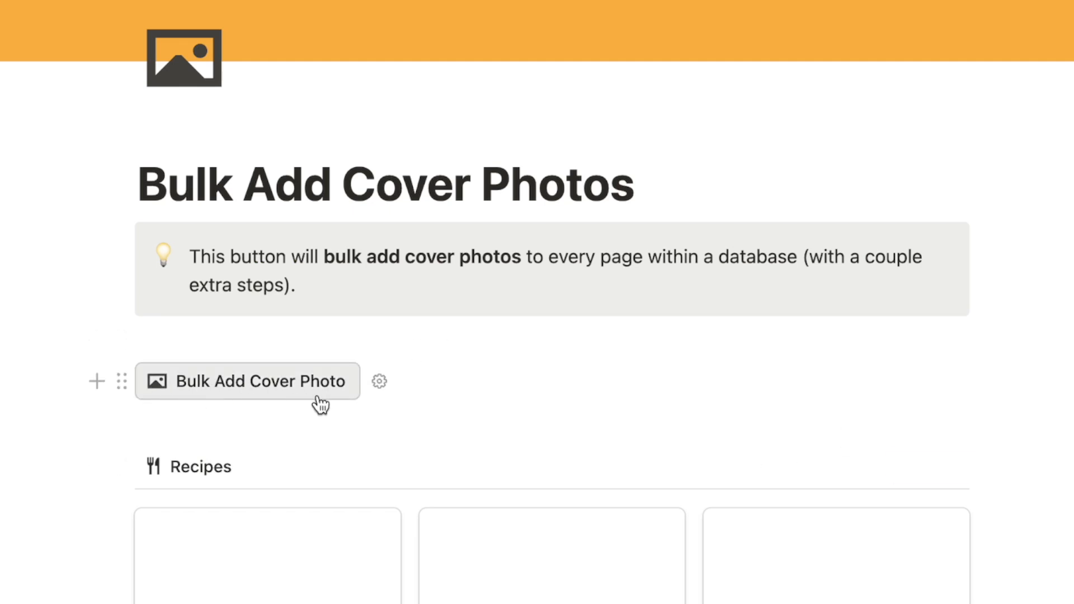
pyautogui.scroll(-3, 481, 383)
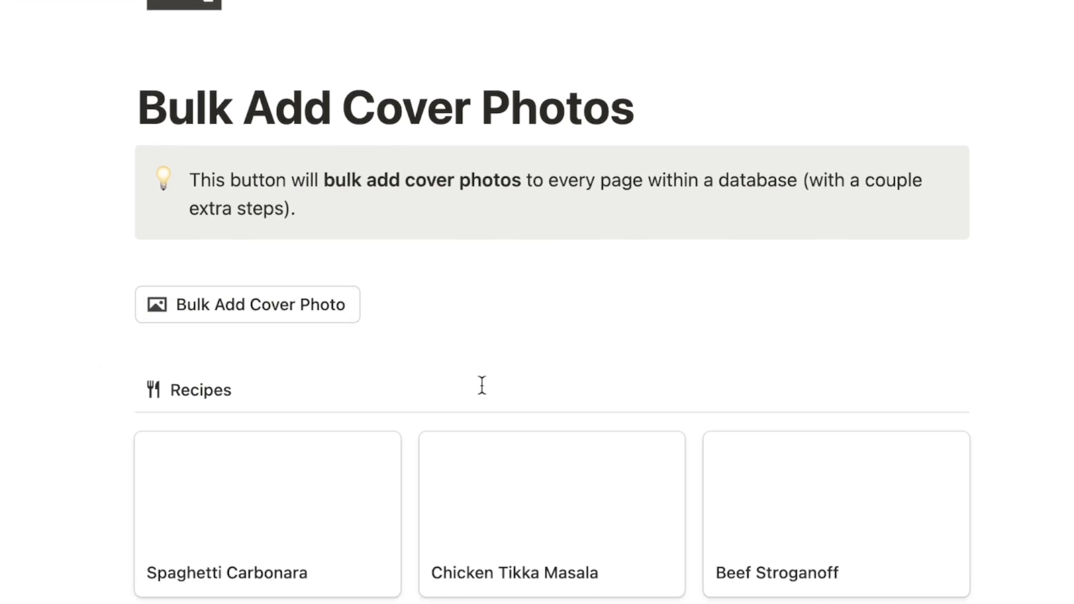
pyautogui.scroll(-1, 482, 386)
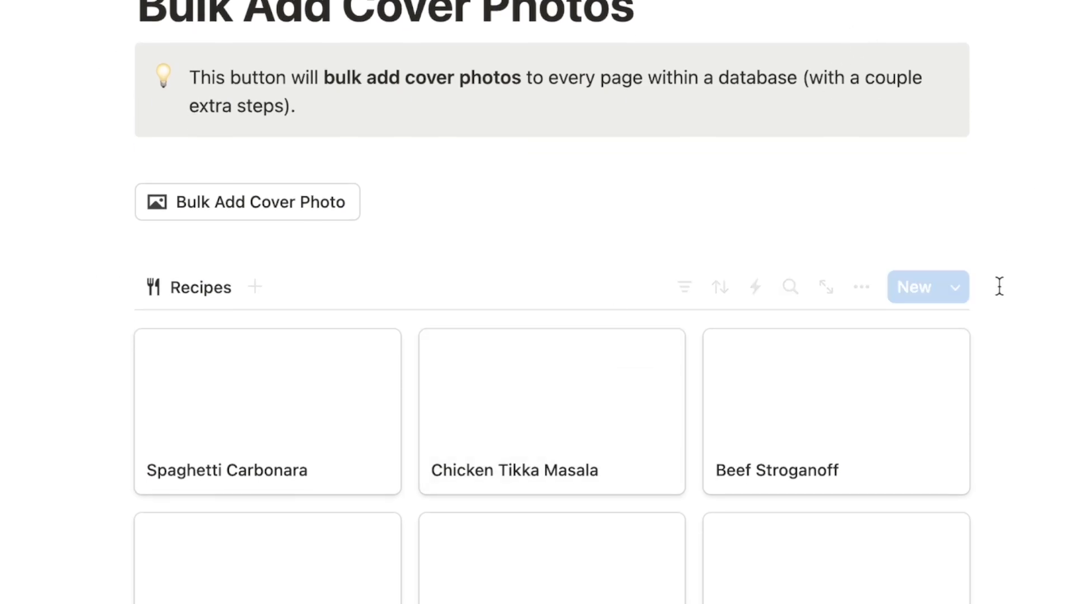
pyautogui.scroll(-3, 1000, 284)
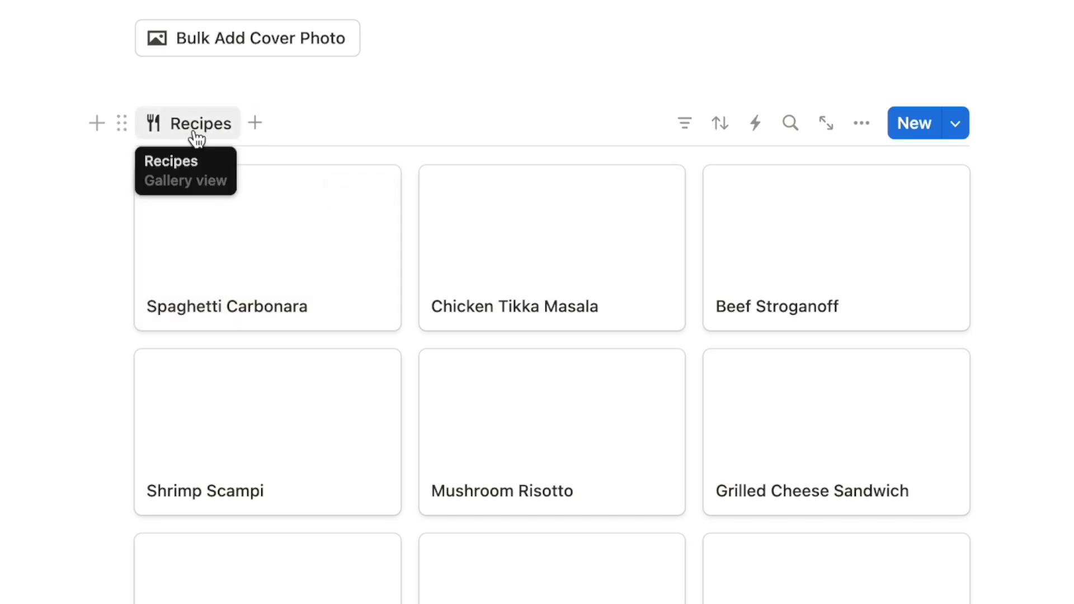
pyautogui.scroll(-18, 34, 336)
pyautogui.scroll(-2, 33, 337)
pyautogui.scroll(8, 34, 337)
pyautogui.scroll(8, 34, 336)
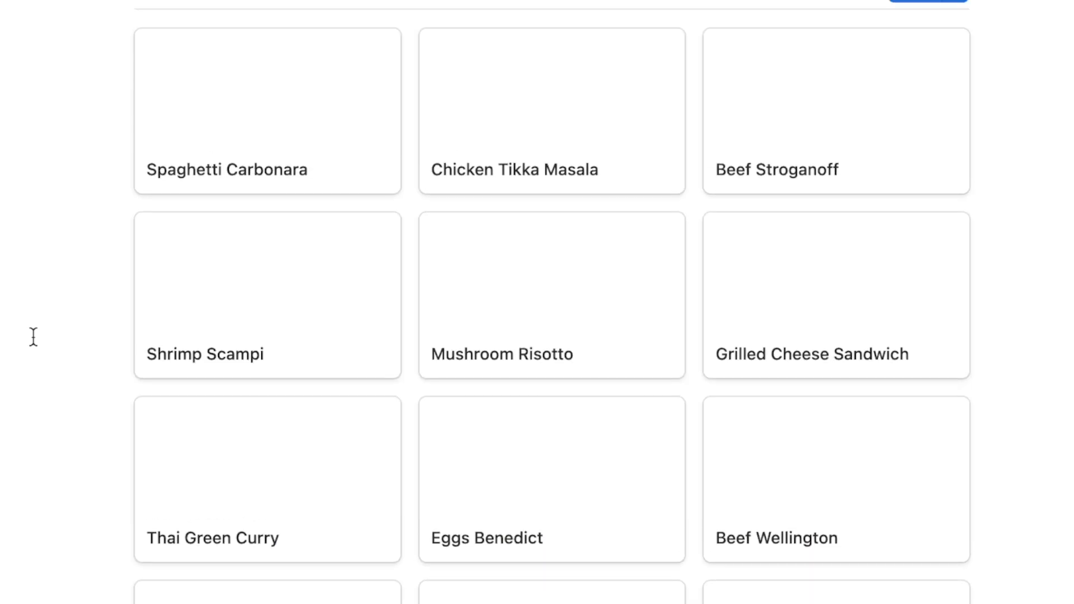
pyautogui.scroll(1, 34, 336)
pyautogui.scroll(1, 1012, 408)
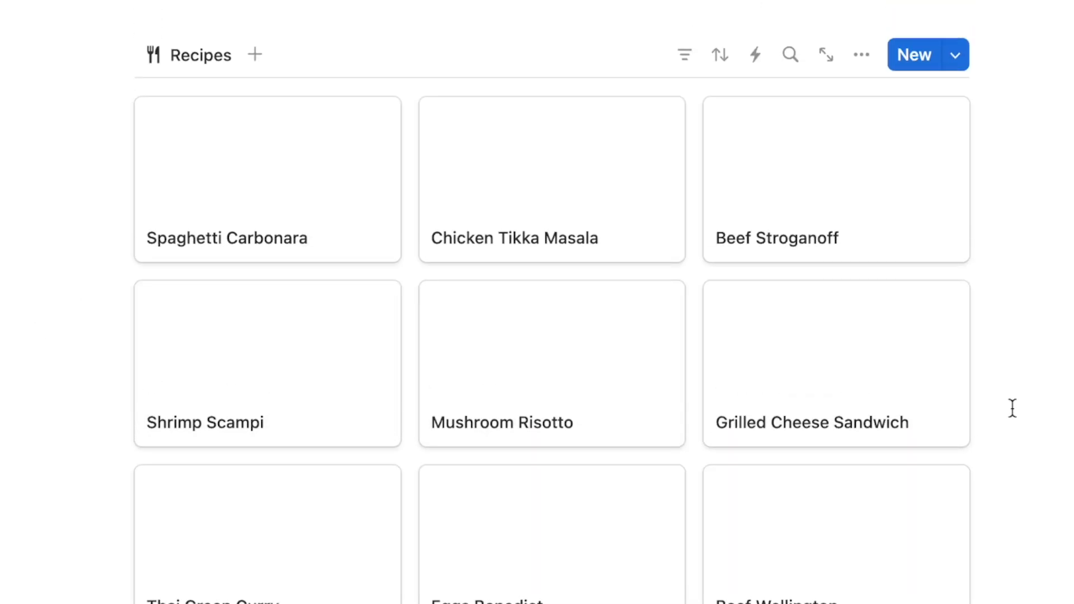
pyautogui.scroll(1, 1012, 408)
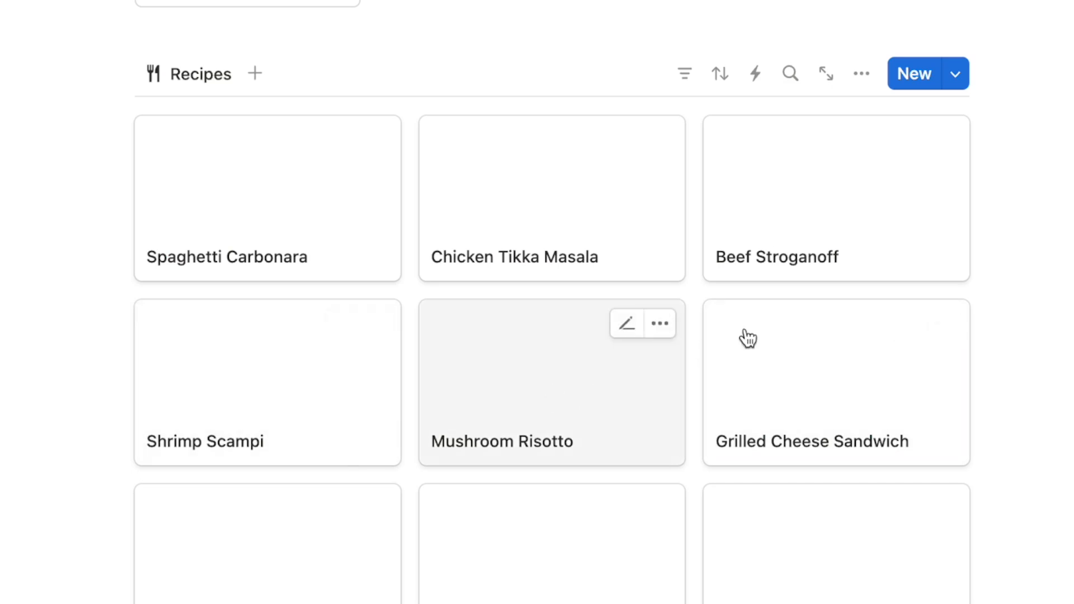
pyautogui.scroll(4, 995, 546)
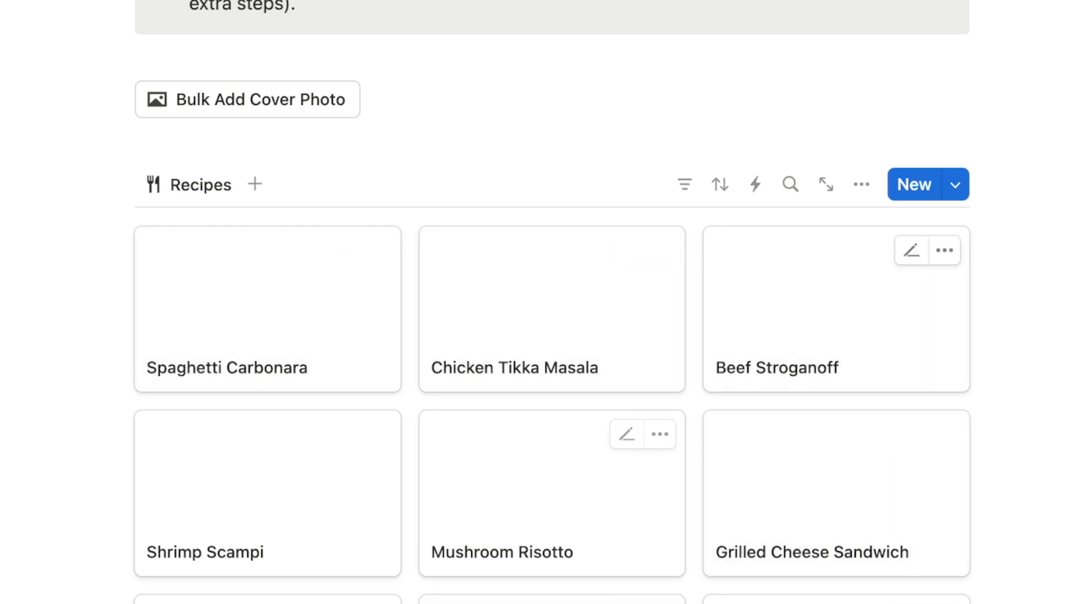
pyautogui.scroll(5, 839, 391)
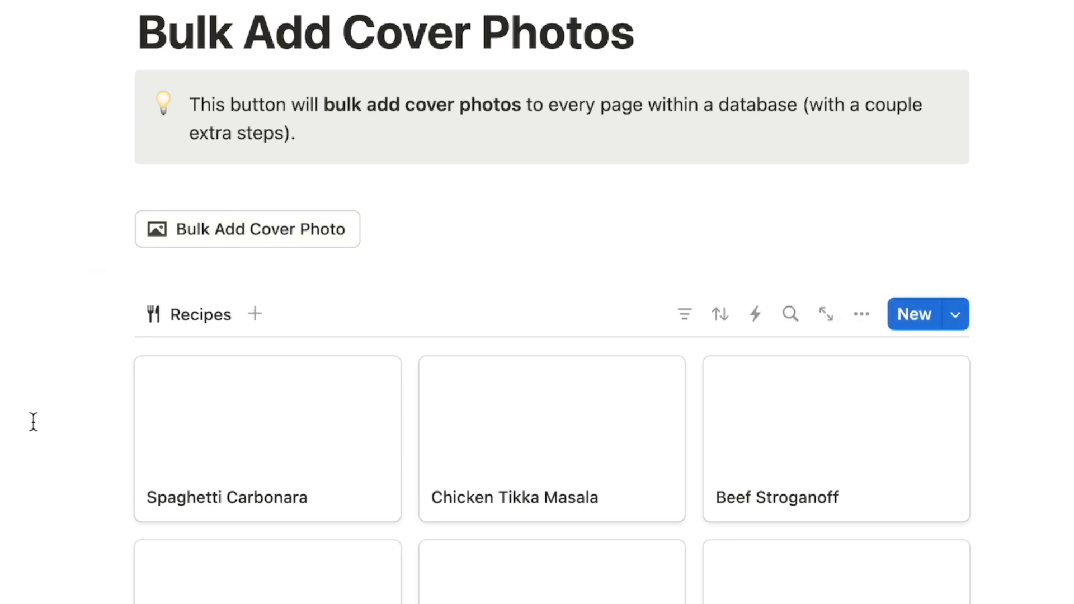
pyautogui.scroll(1, 33, 422)
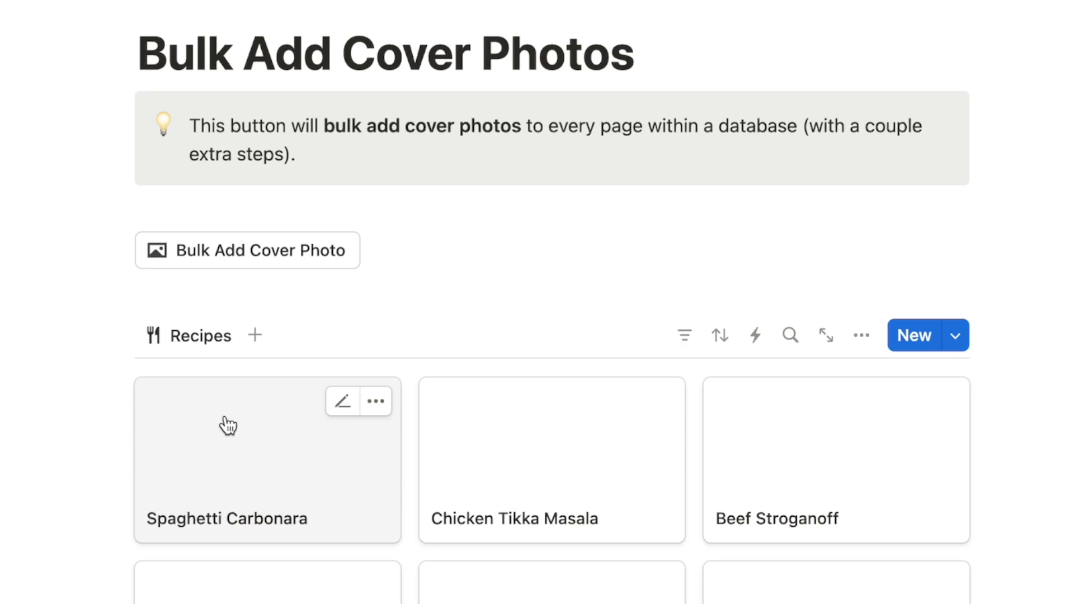
# Step: Insert a new button below the existing one, name it Bulk Add Cover Photo and give it the photo landscape icon
pyautogui.click(98, 251)
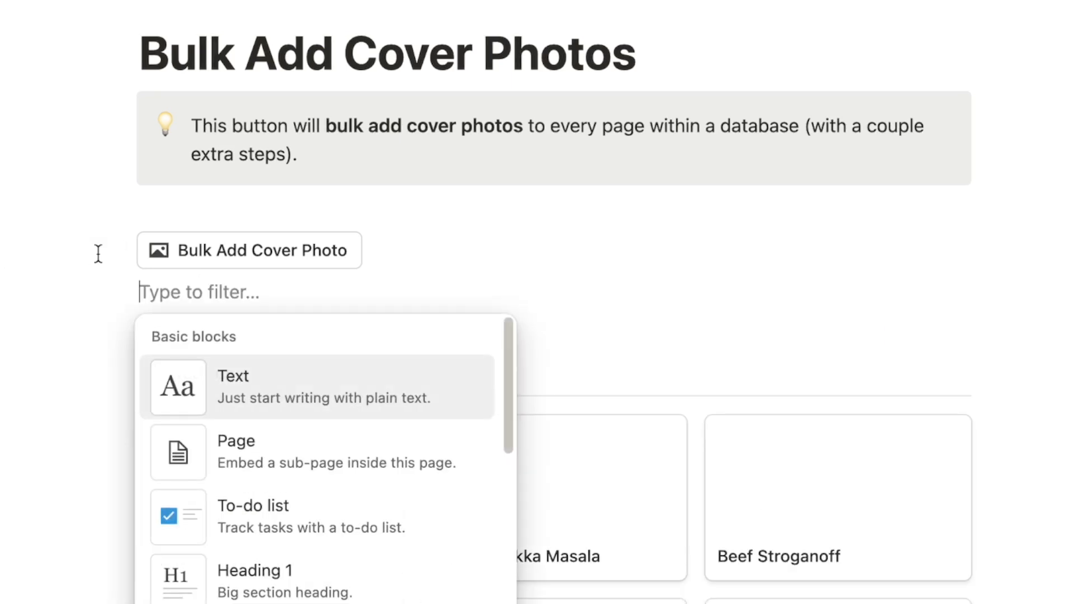
pyautogui.write('butt')
pyautogui.click(238, 380)
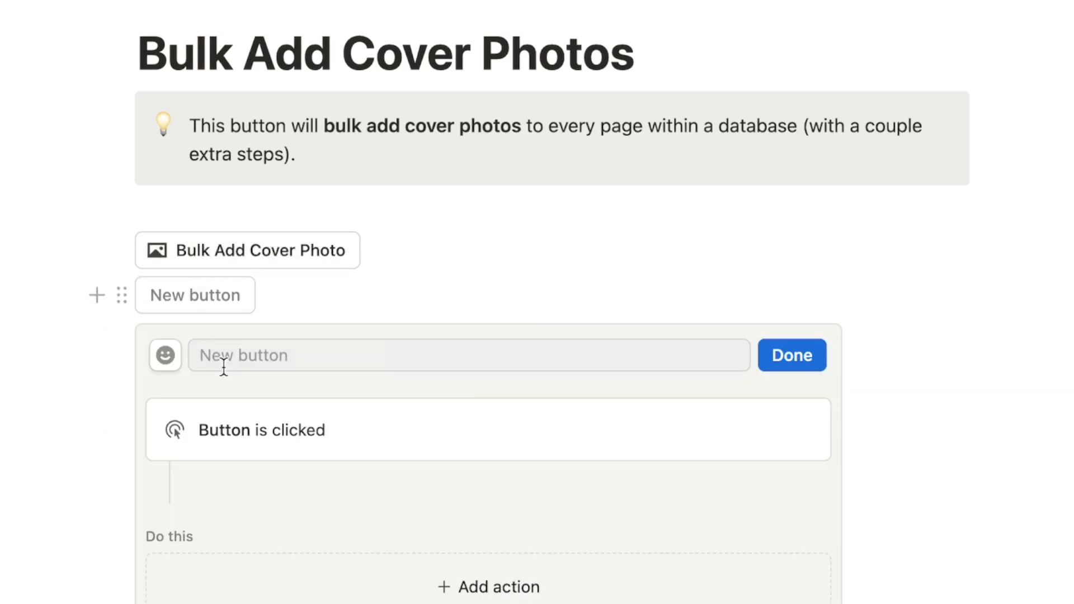
pyautogui.click(223, 367)
pyautogui.write('Bulk Add Cover Photo')
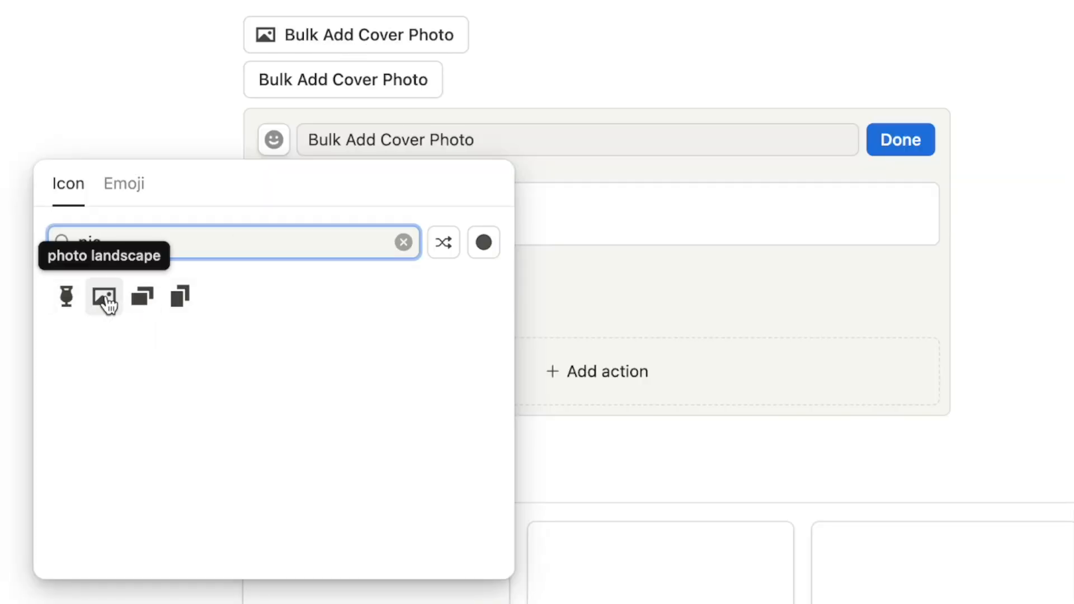
pyautogui.click(104, 296)
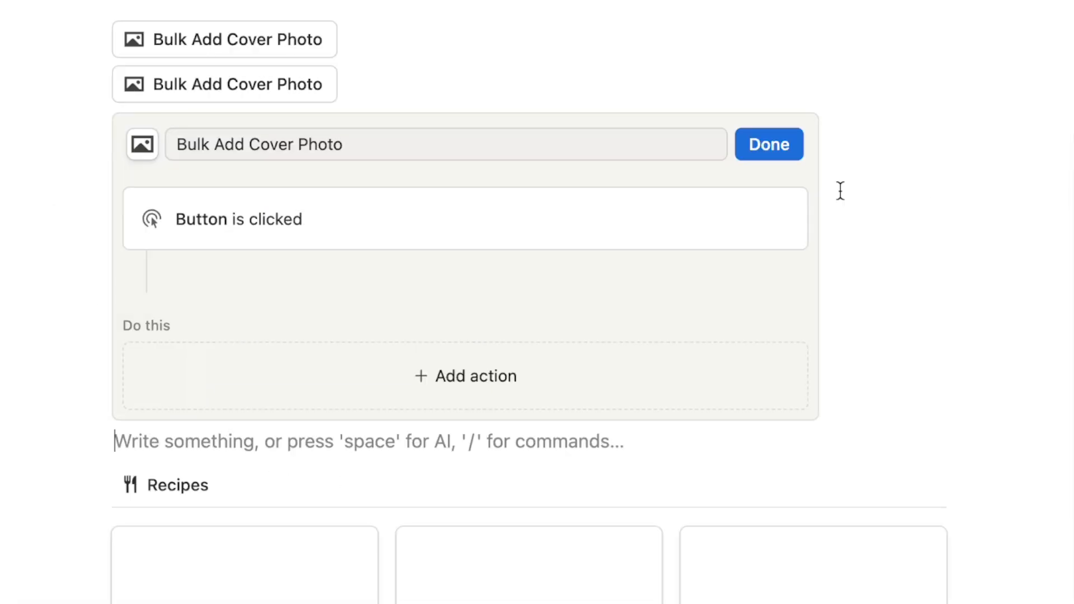
# Step: Open the Spaghetti Carbonara recipe and look up URL among the property types that can be added
pyautogui.scroll(-7, 444, 170)
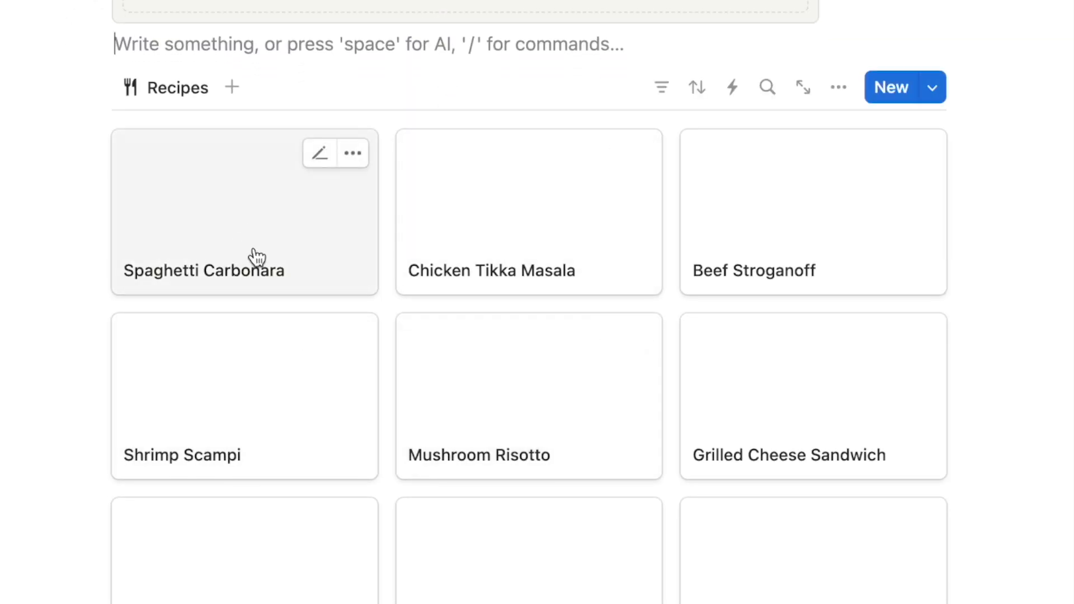
pyautogui.click(260, 239)
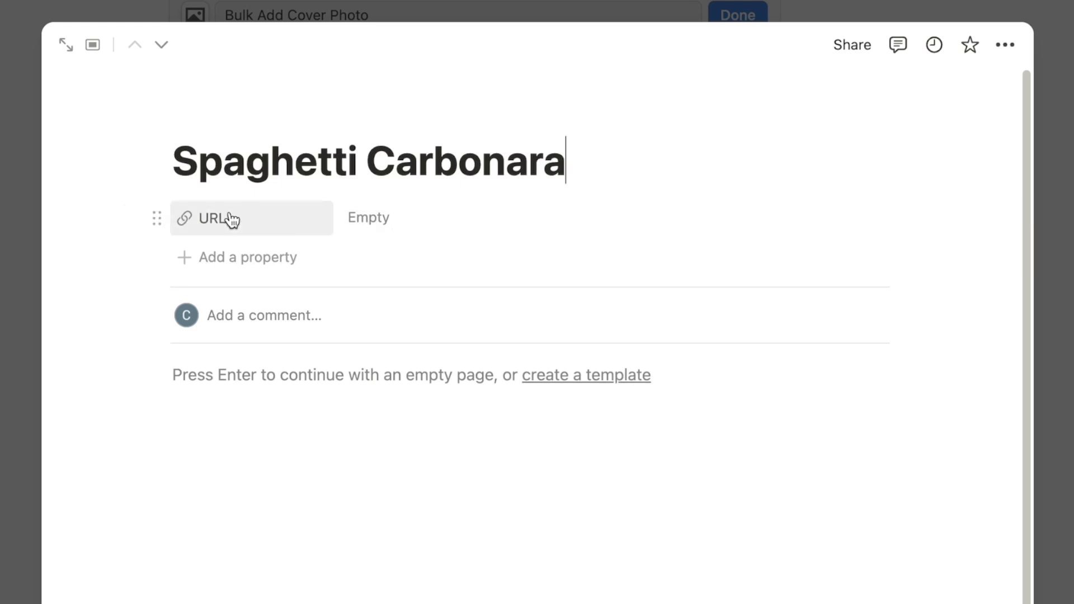
pyautogui.click(255, 263)
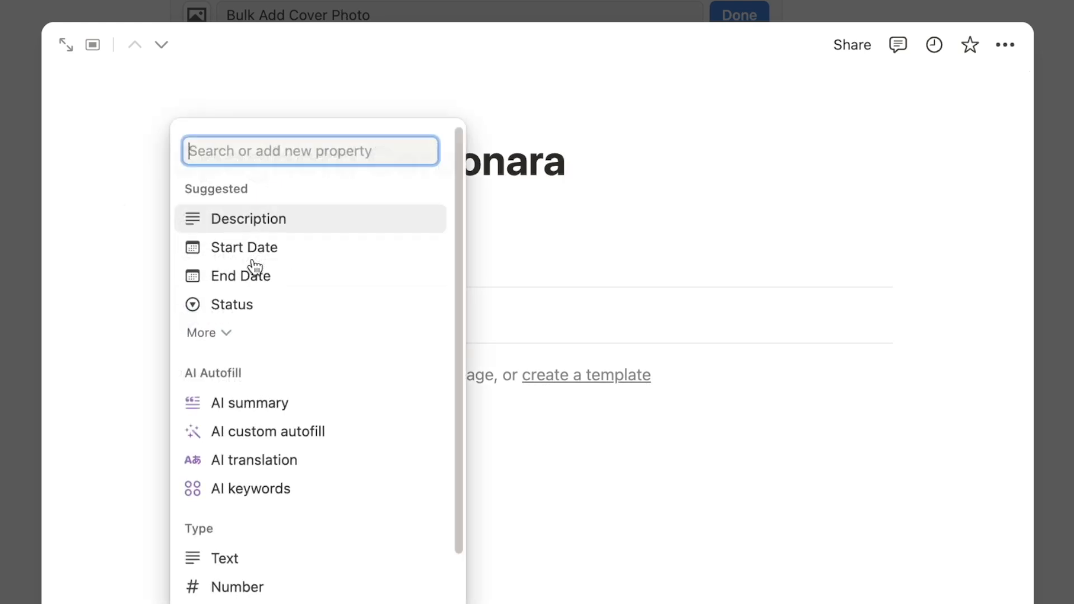
pyautogui.write('url')
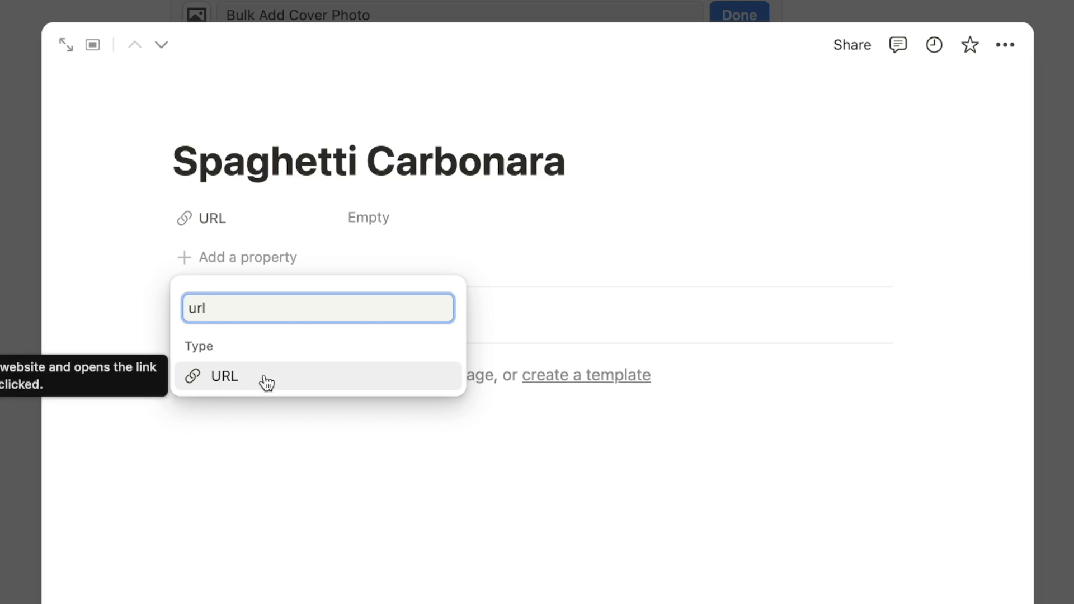
pyautogui.click(740, 269)
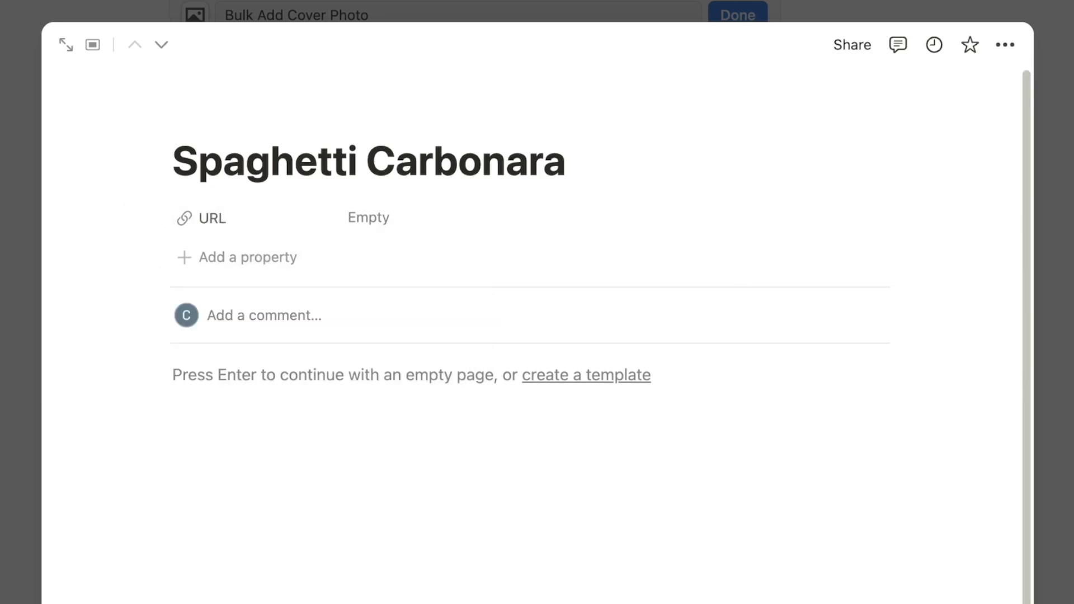
pyautogui.press('Escape')
# Step: Add an action to the new button that edits the URL property of all pages in the Projects Example database
pyautogui.click(455, 337)
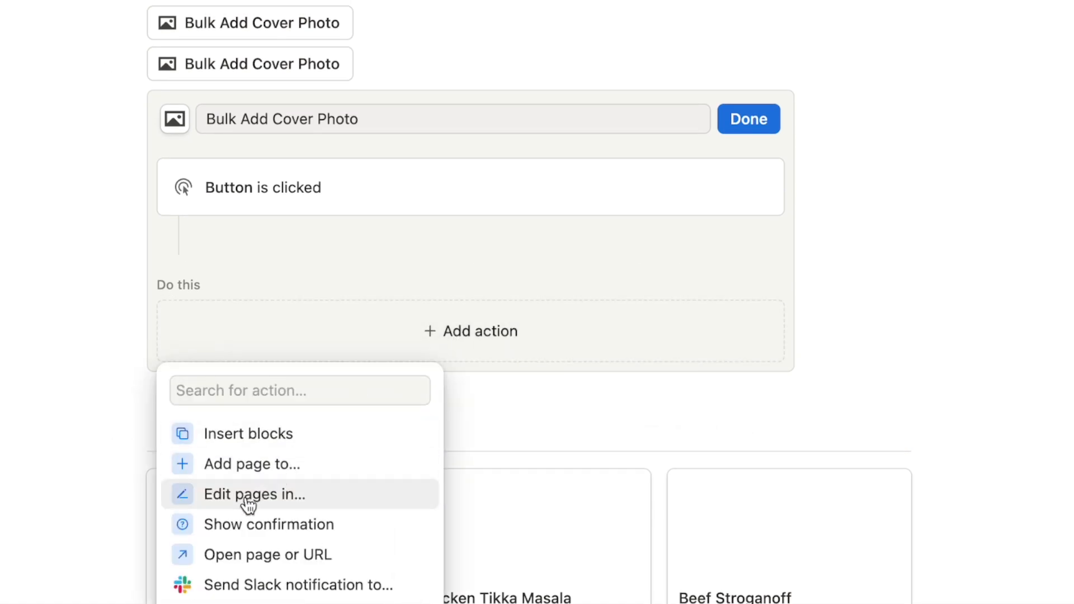
pyautogui.click(314, 502)
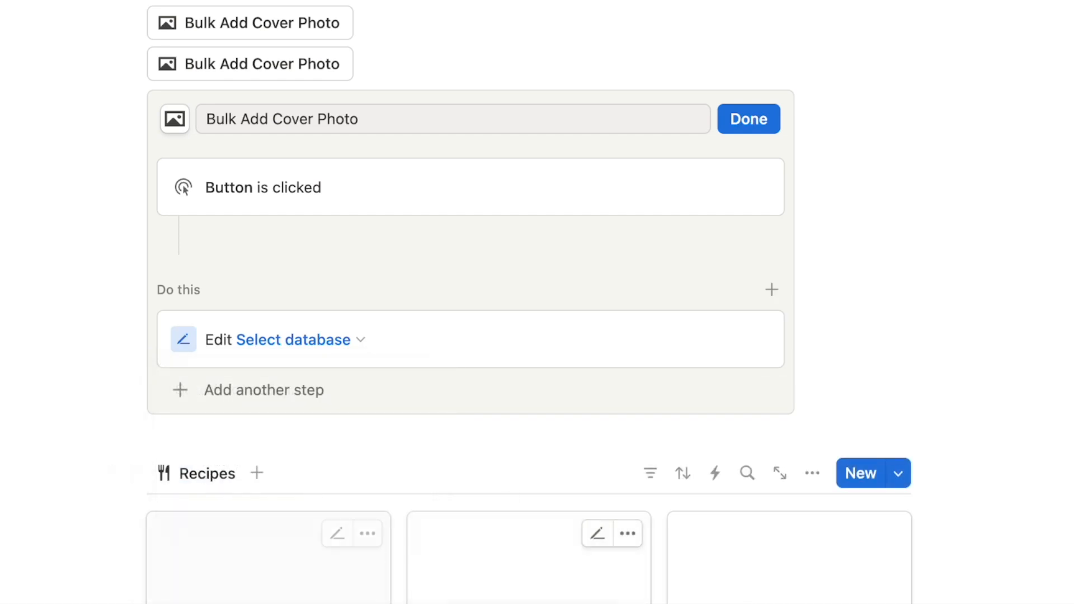
pyautogui.click(286, 340)
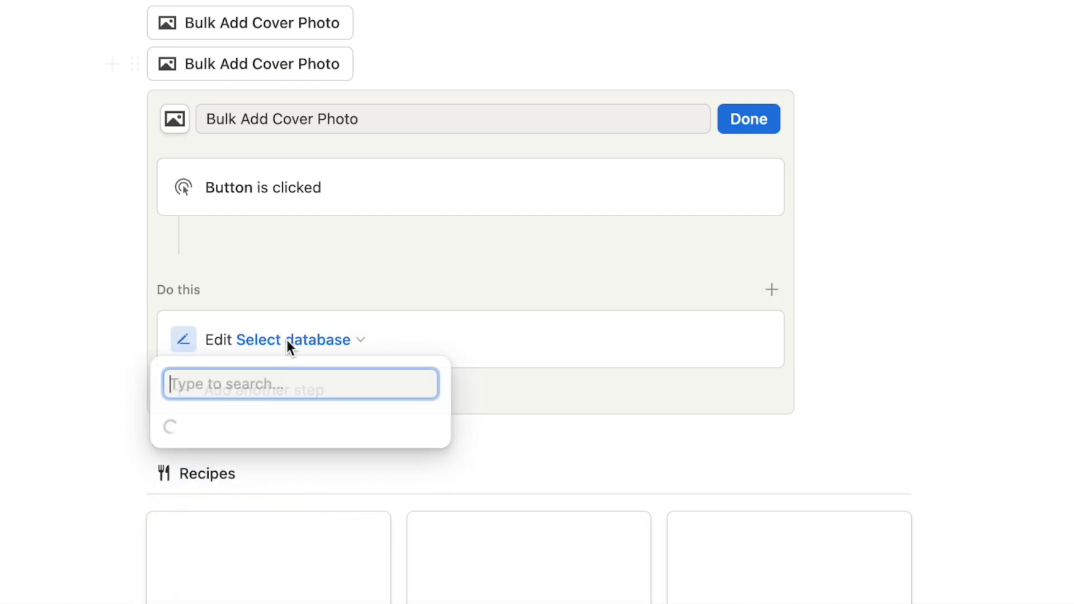
pyautogui.click(246, 464)
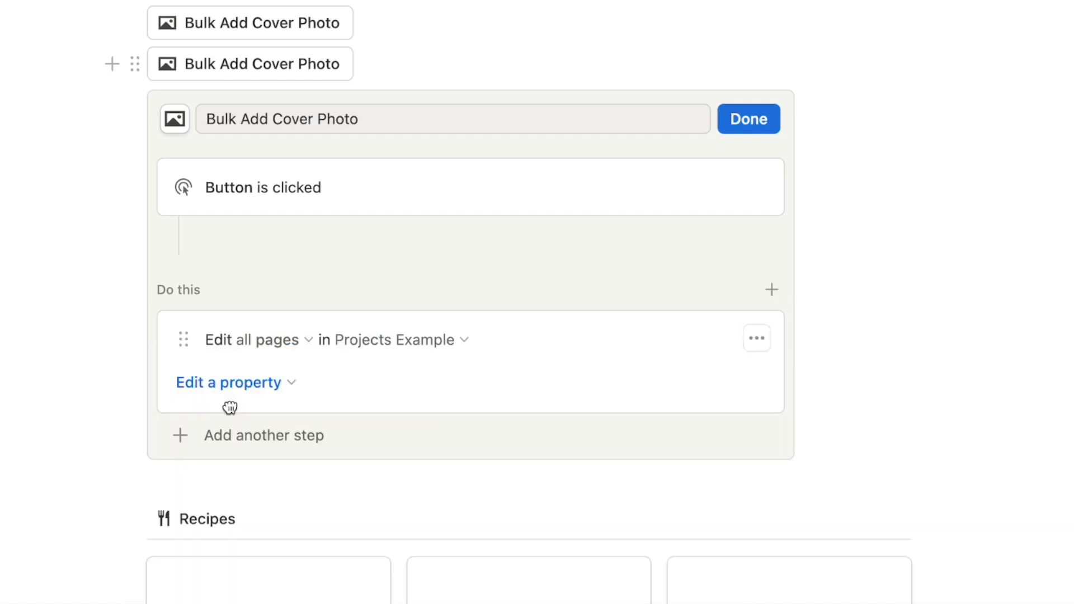
pyautogui.click(234, 386)
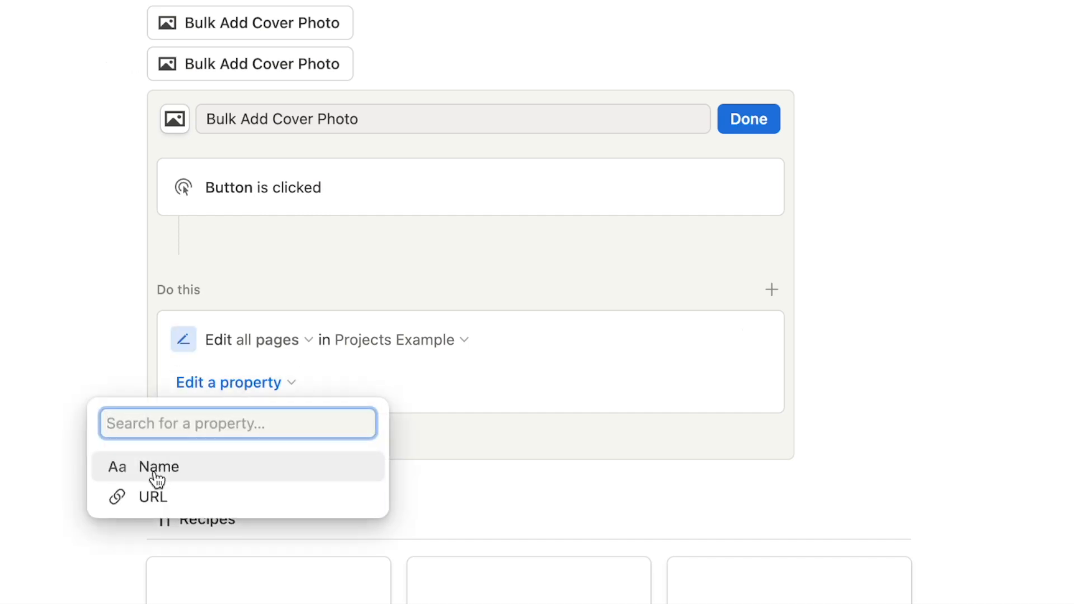
pyautogui.click(198, 500)
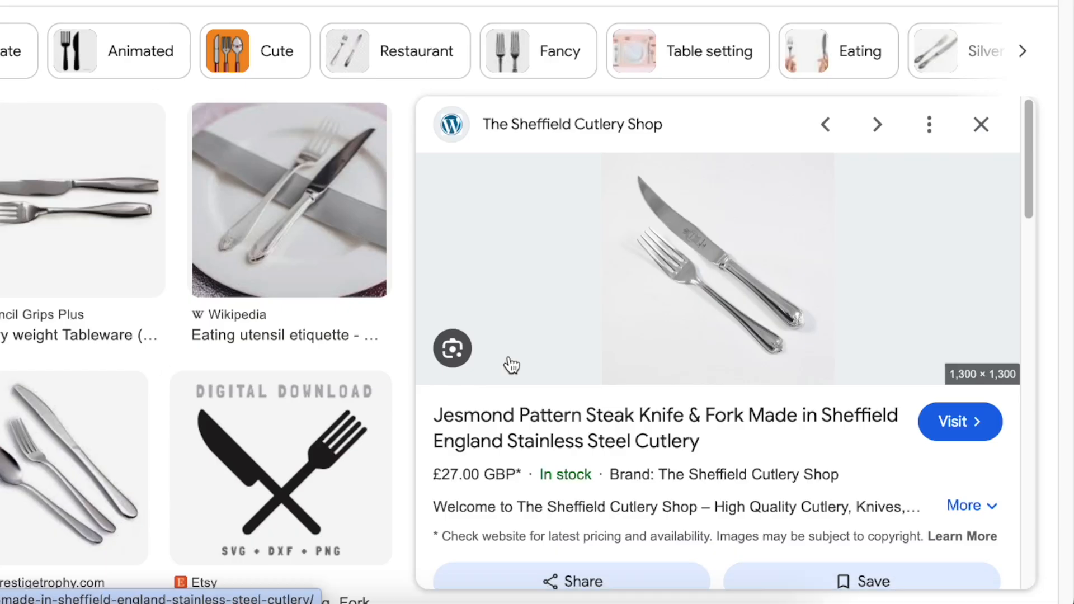
# Step: Copy the image address of the Sheffield Cutlery Shop knife and fork photo and paste it in Notion as the action's URL value
pyautogui.rightClick(743, 277)
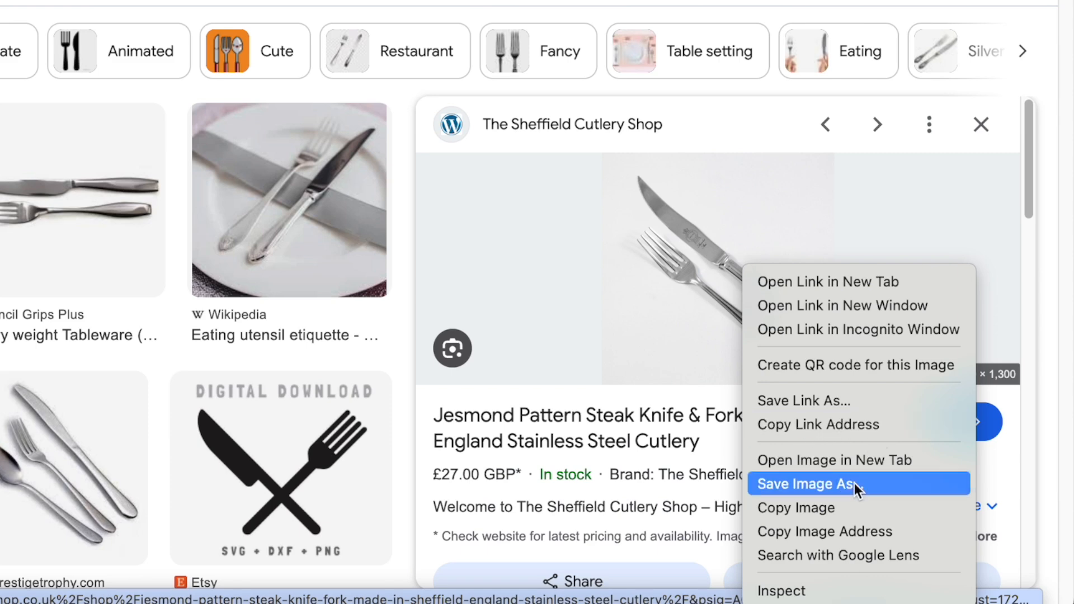
pyautogui.click(874, 531)
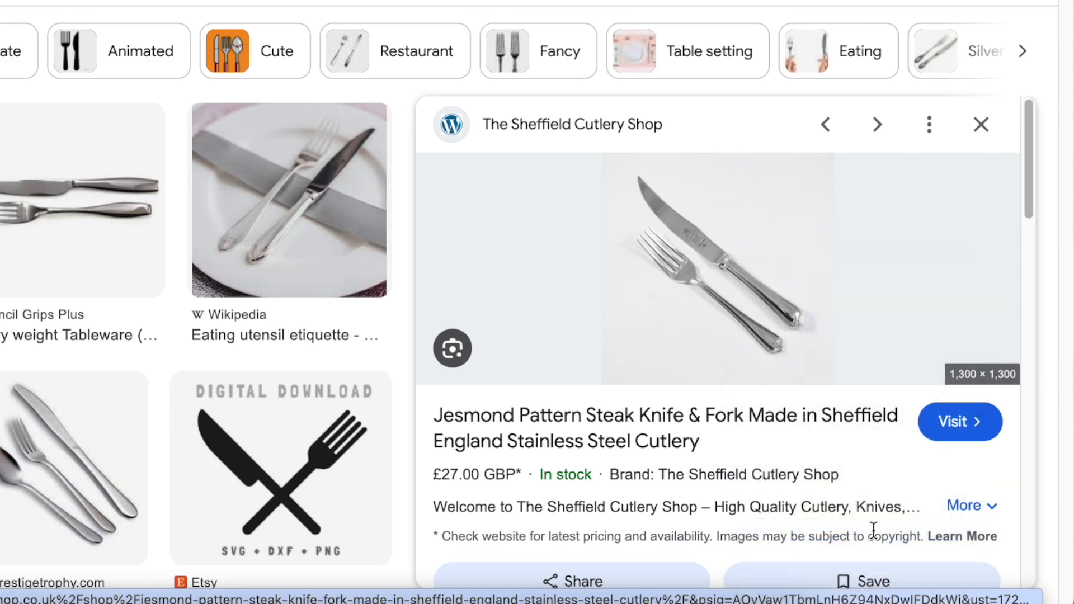
pyautogui.click(355, 598)
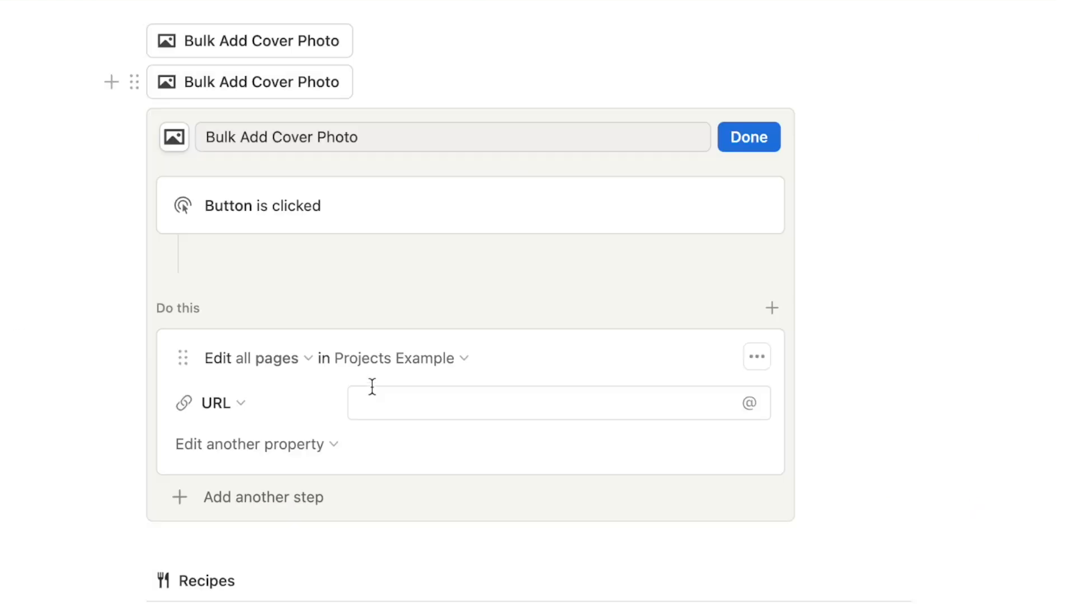
pyautogui.click(377, 400)
pyautogui.press('super+v')
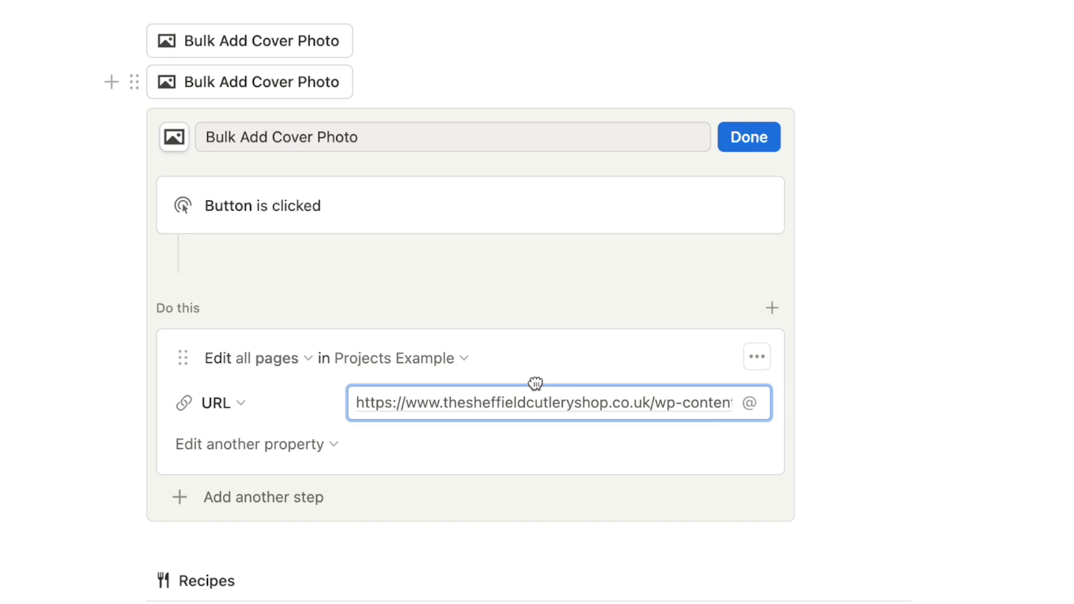
# Step: Save and run the new Bulk Add Cover Photo button, checking the URL property in the Spaghetti Carbonara recipe
pyautogui.click(745, 140)
pyautogui.click(253, 88)
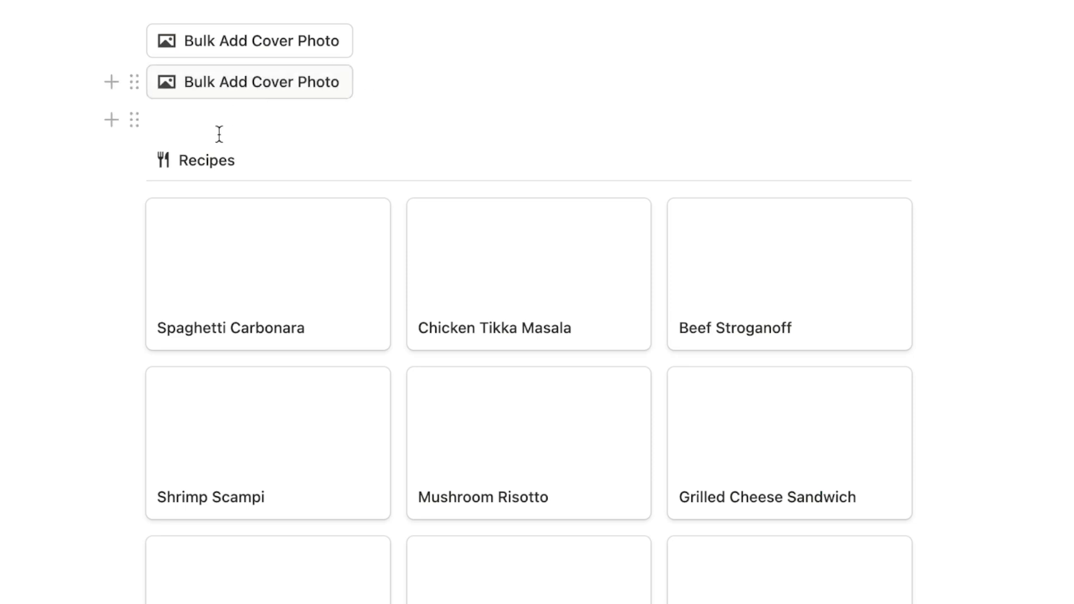
pyautogui.click(272, 271)
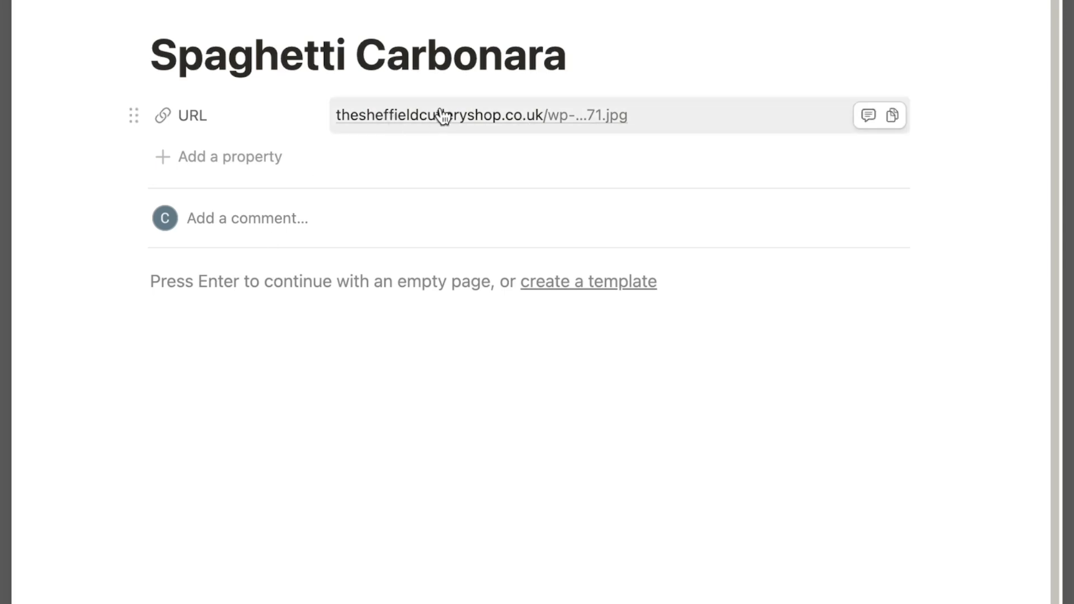
pyautogui.press('Escape')
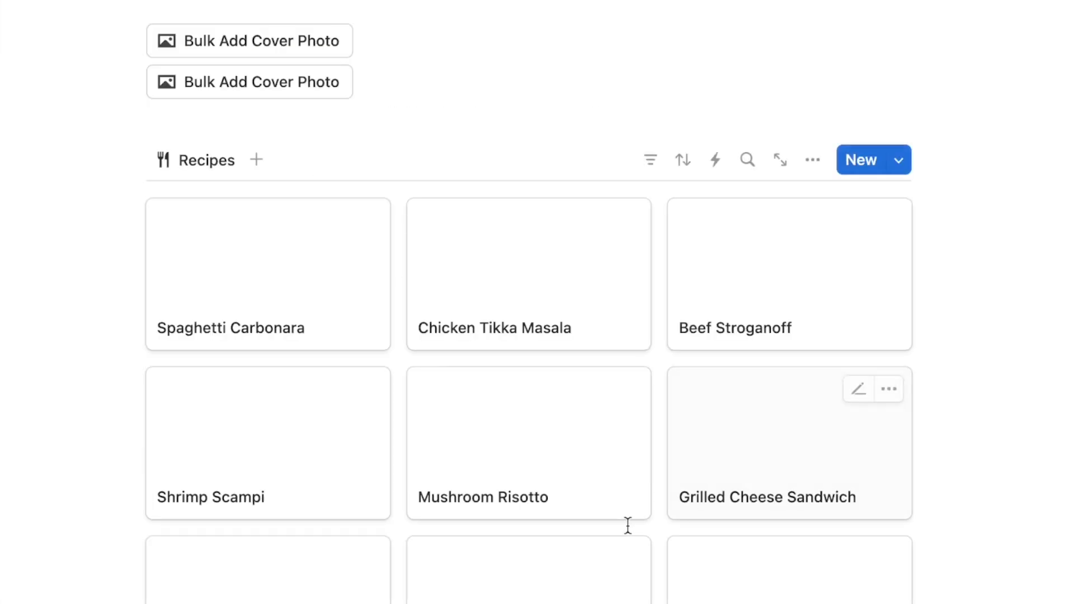
# Step: Open the Grilled Cheese Sandwich recipe and change the URL property's type to Files & media
pyautogui.click(751, 444)
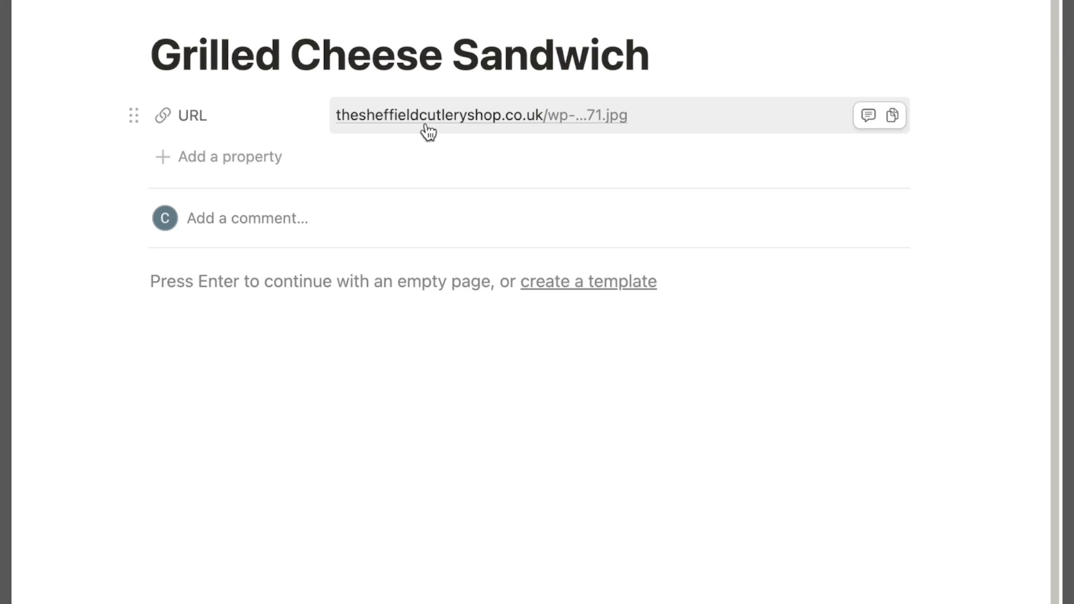
pyautogui.click(133, 116)
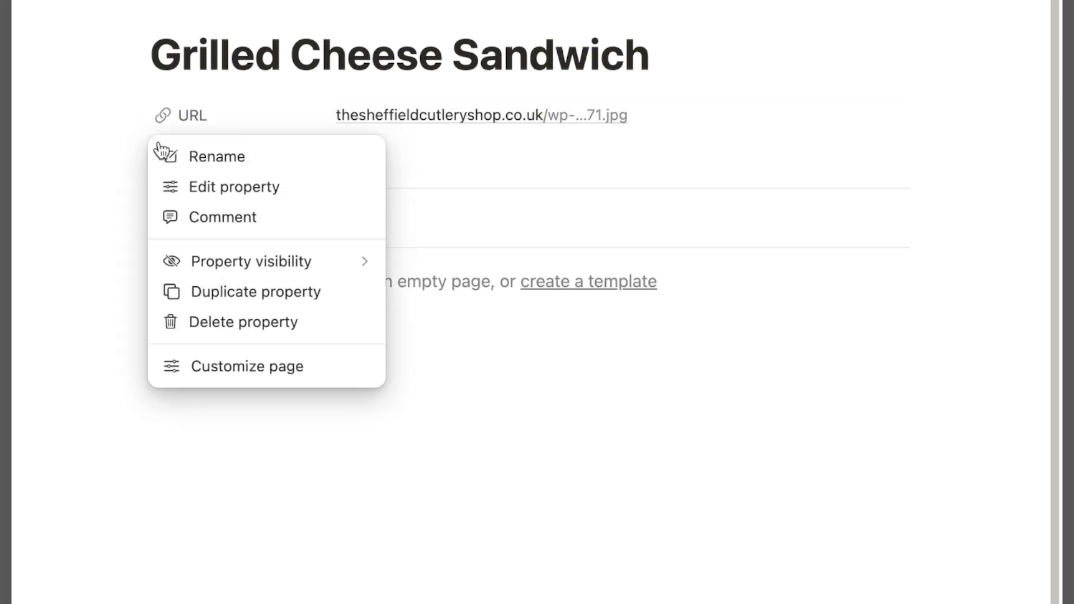
pyautogui.click(218, 189)
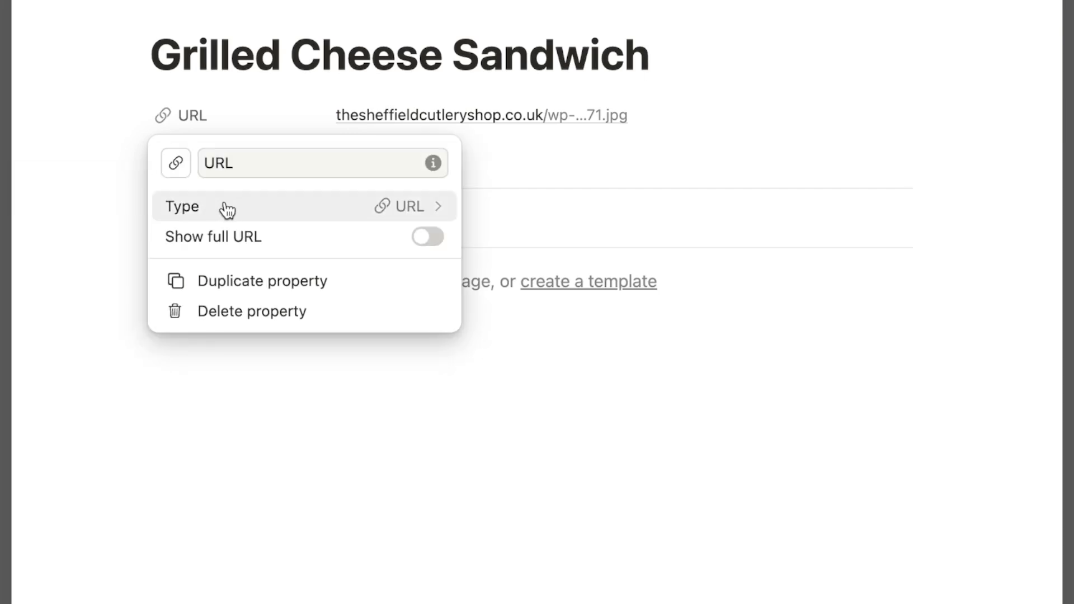
pyautogui.click(366, 210)
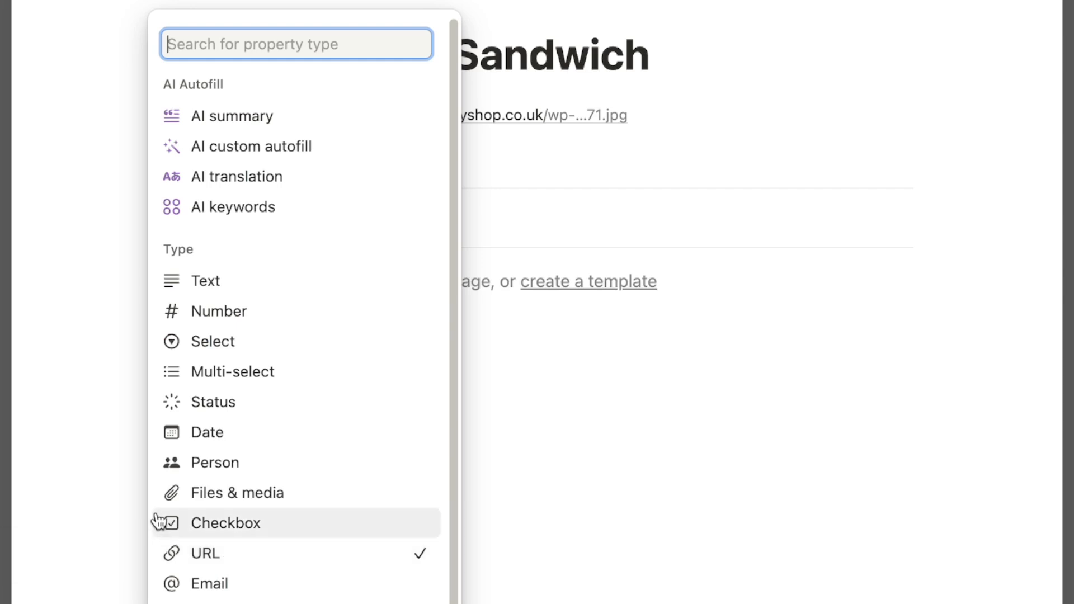
pyautogui.click(228, 490)
# Step: Rename the recipe's URL property to Photo and open its attached image
pyautogui.click(273, 166)
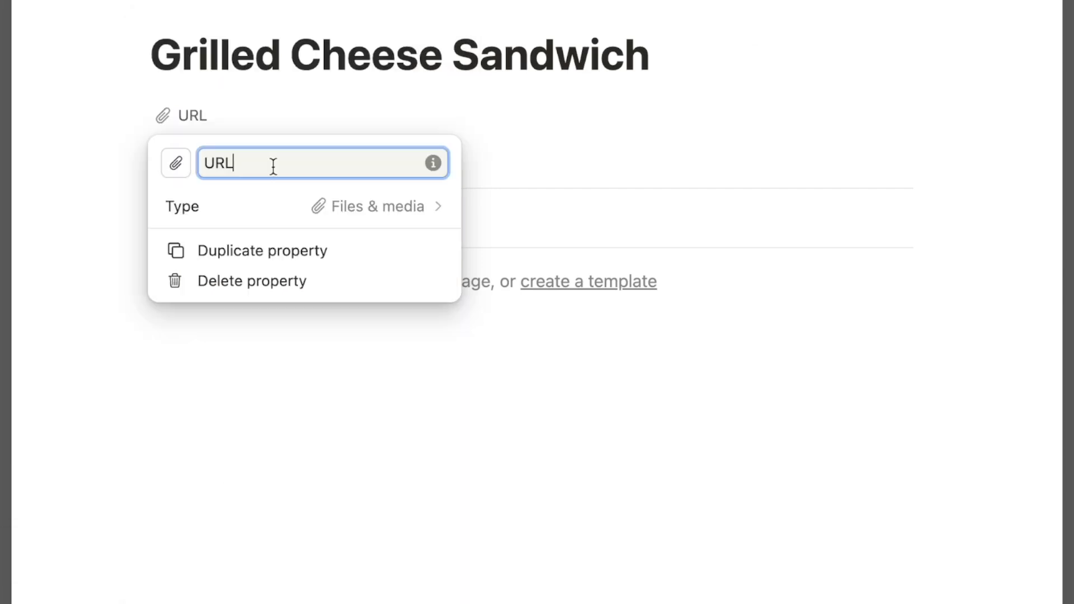
pyautogui.press('BackSpace')
pyautogui.press('BackSpace')
pyautogui.write('Ph')
pyautogui.click(955, 225)
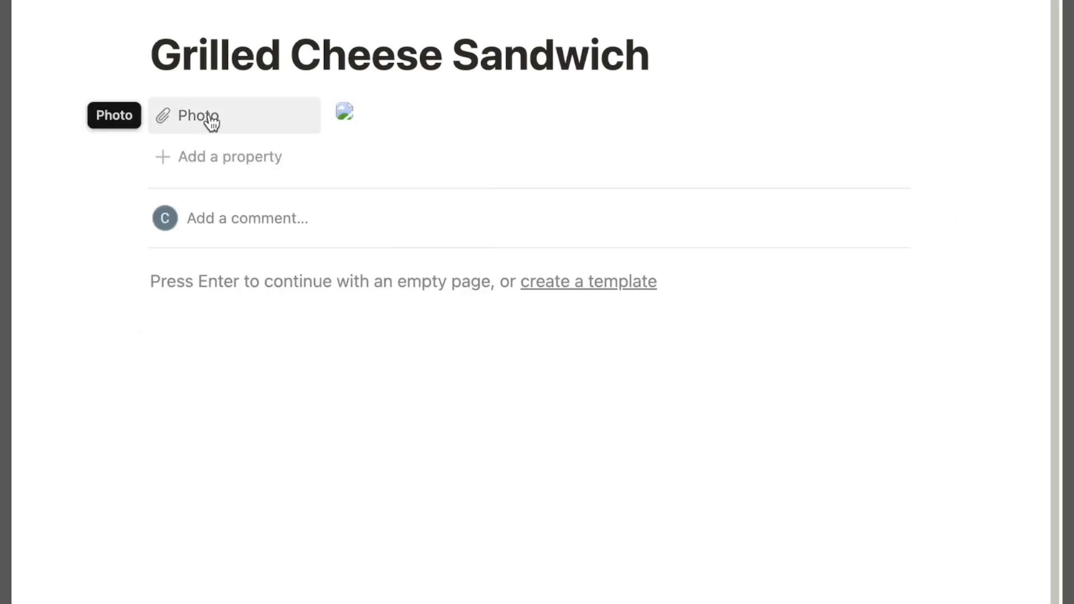
pyautogui.click(343, 113)
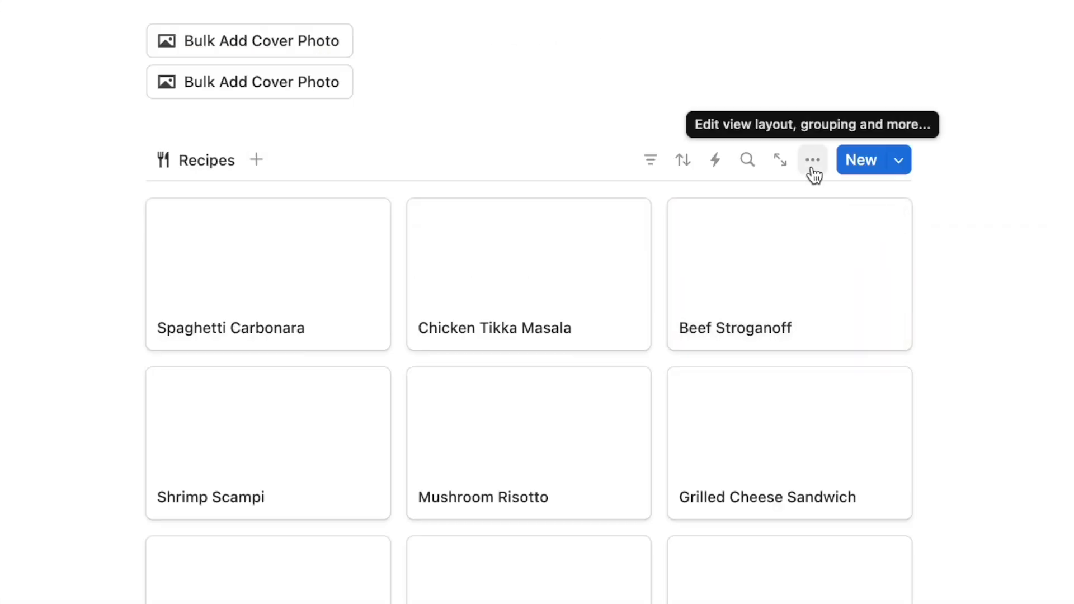
# Step: Set the Recipes gallery's card preview to the Photo property and look over the recipe cards
pyautogui.click(813, 160)
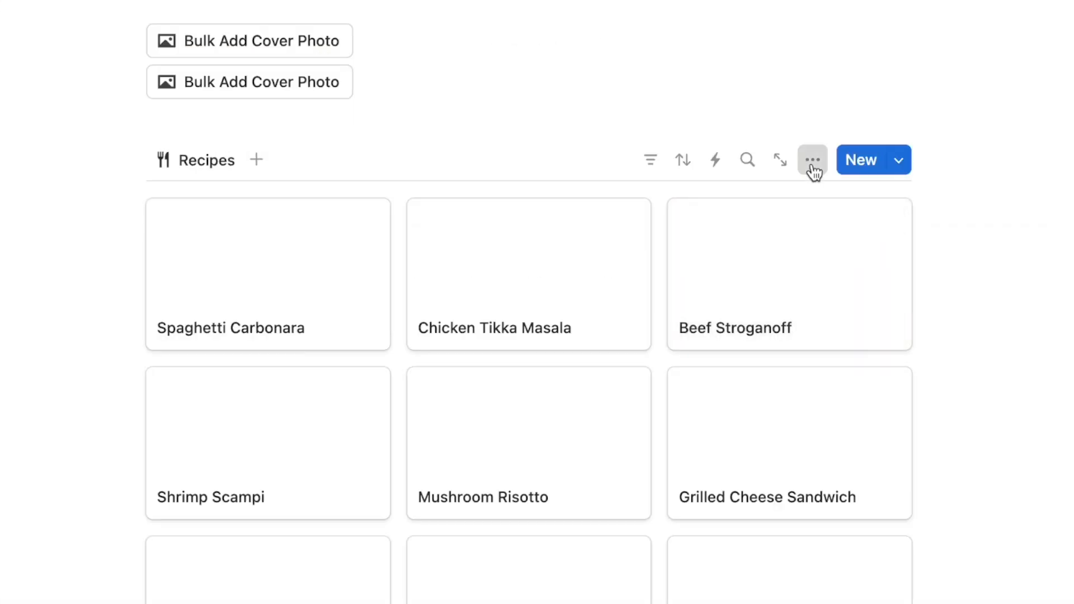
pyautogui.click(747, 167)
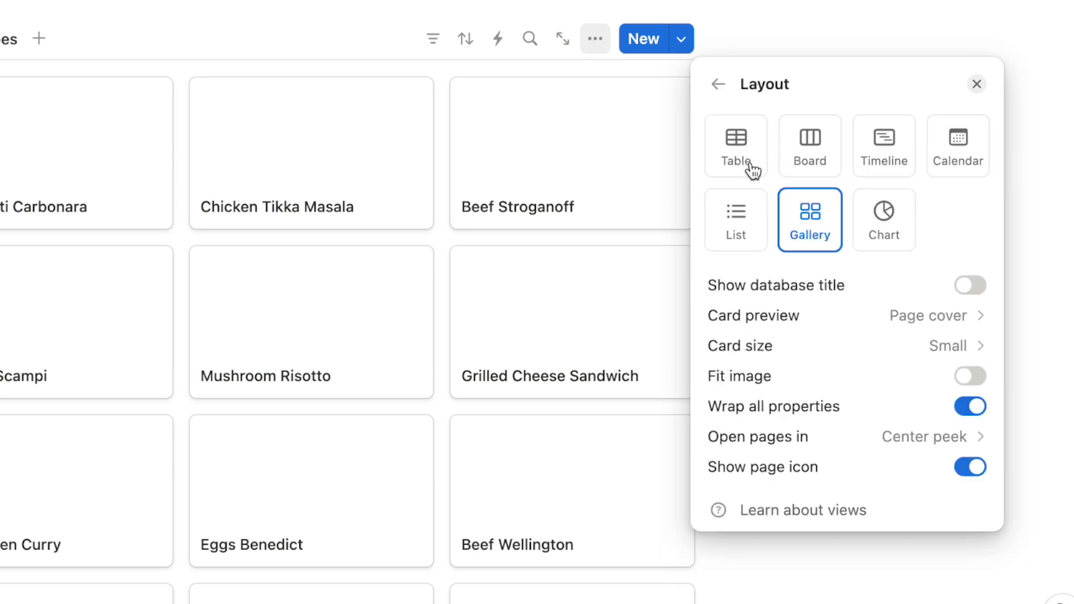
pyautogui.click(904, 317)
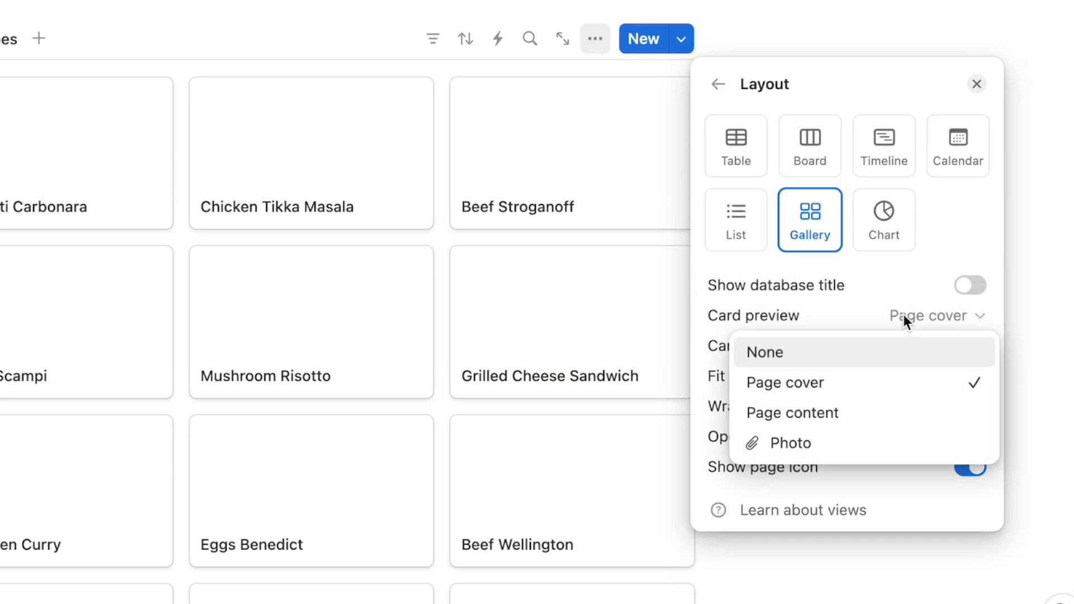
pyautogui.click(808, 446)
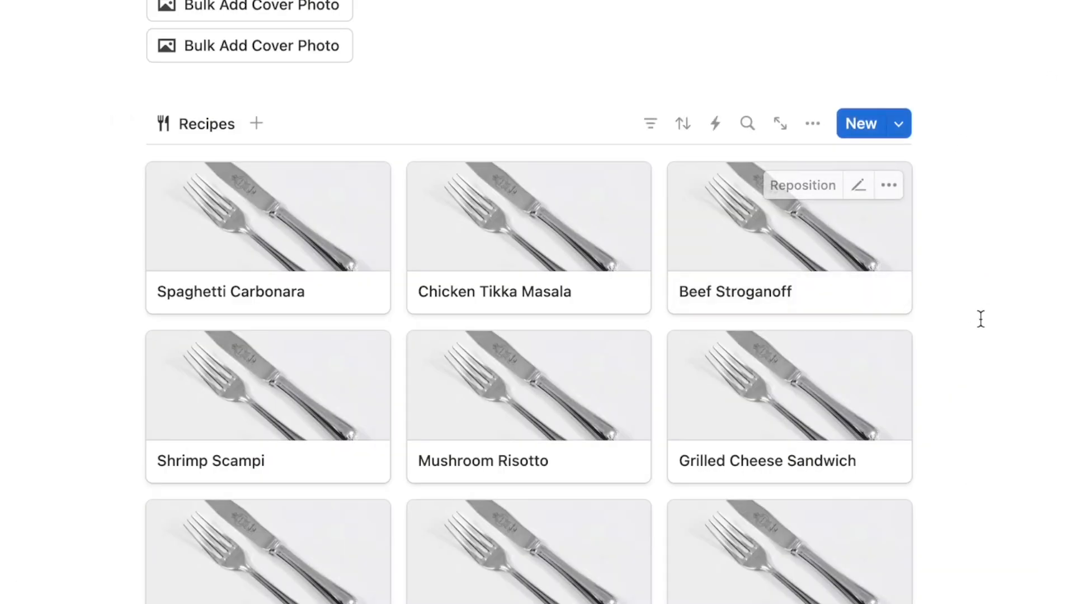
pyautogui.scroll(-10, 542, 355)
pyautogui.scroll(-10, 542, 354)
pyautogui.scroll(20, 542, 354)
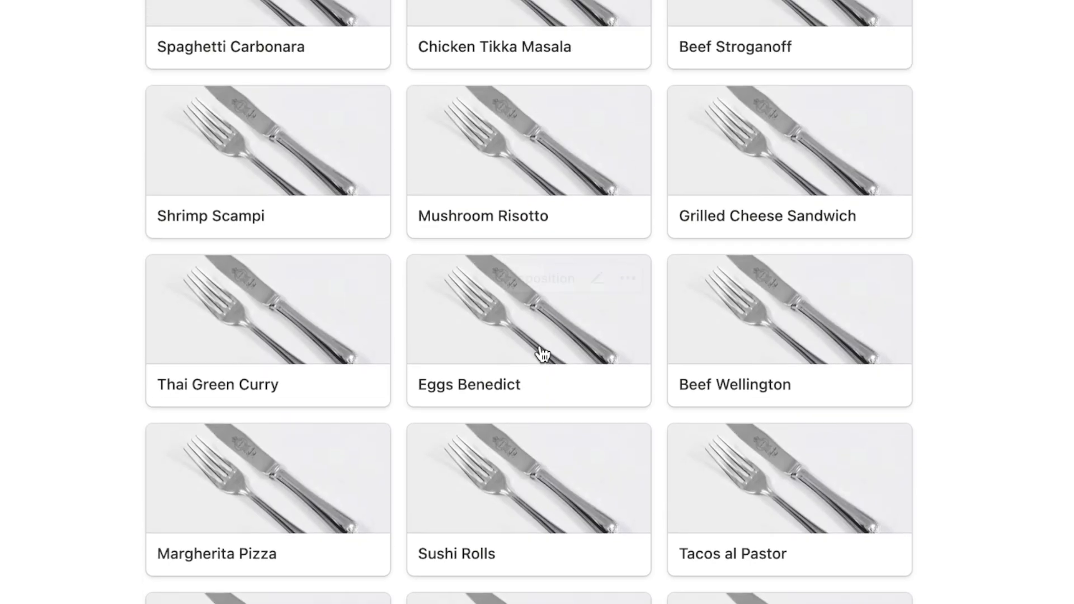
pyautogui.scroll(8, 542, 355)
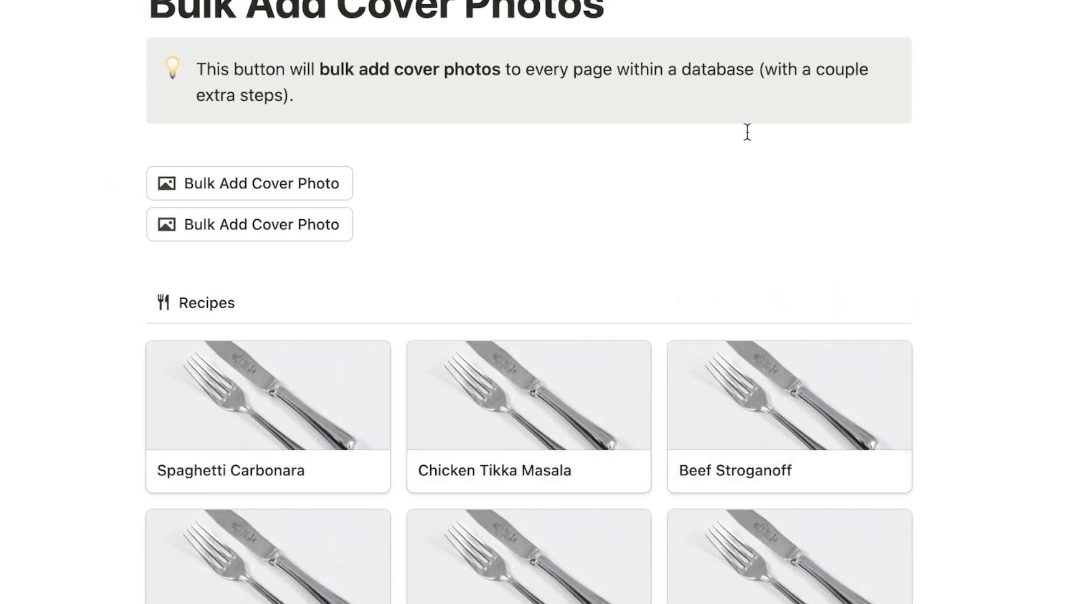
pyautogui.scroll(1, 747, 132)
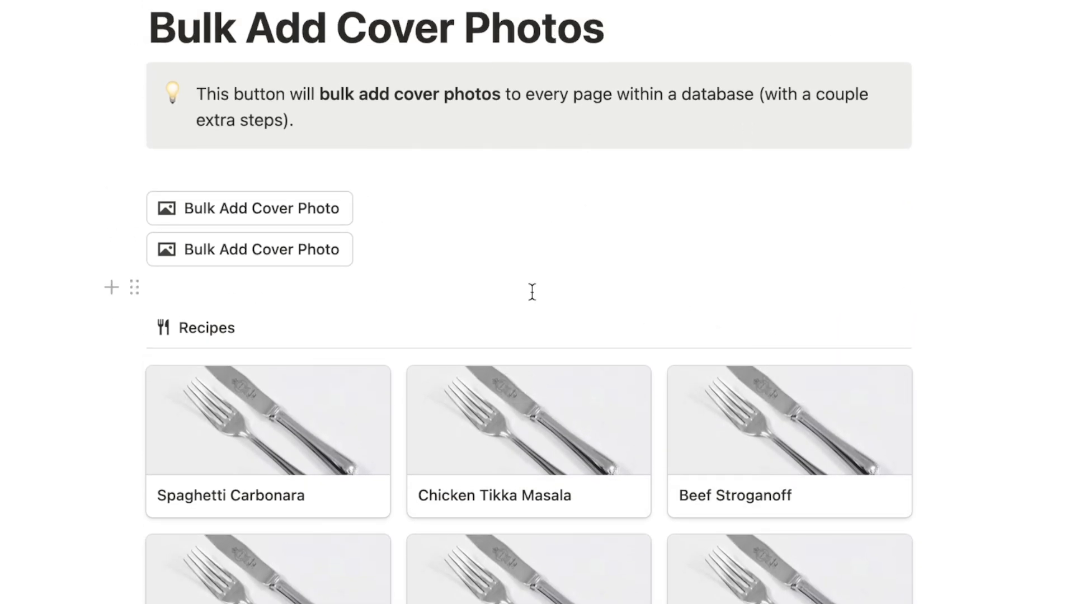
pyautogui.scroll(-1, 532, 291)
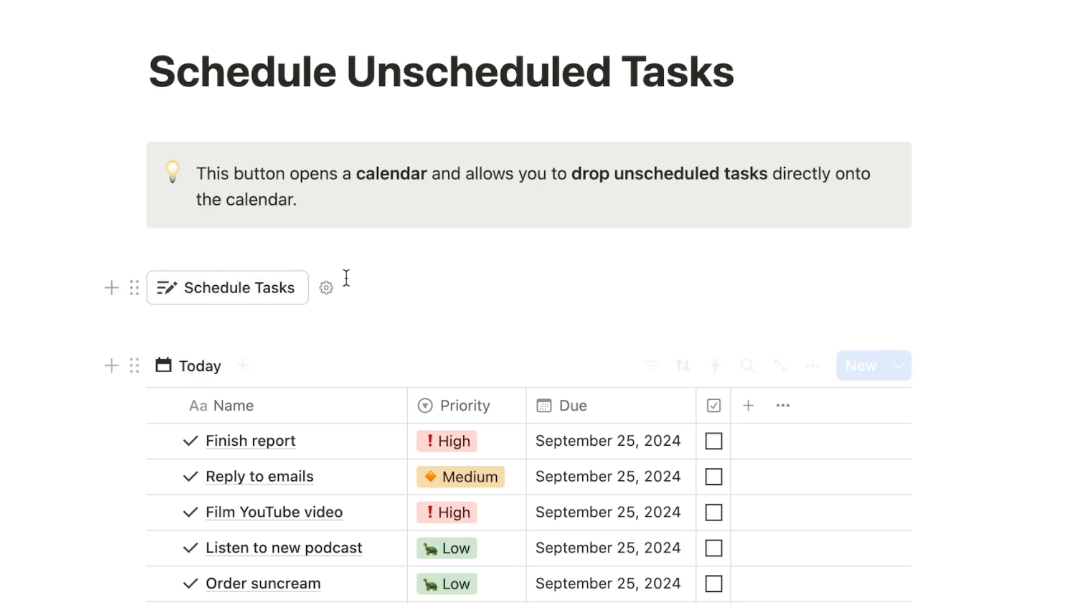
# Step: Review the Today task list, run the existing Schedule Tasks button, and look over the Calendar and Unscheduled Tasks pages
pyautogui.scroll(-5, 849, 261)
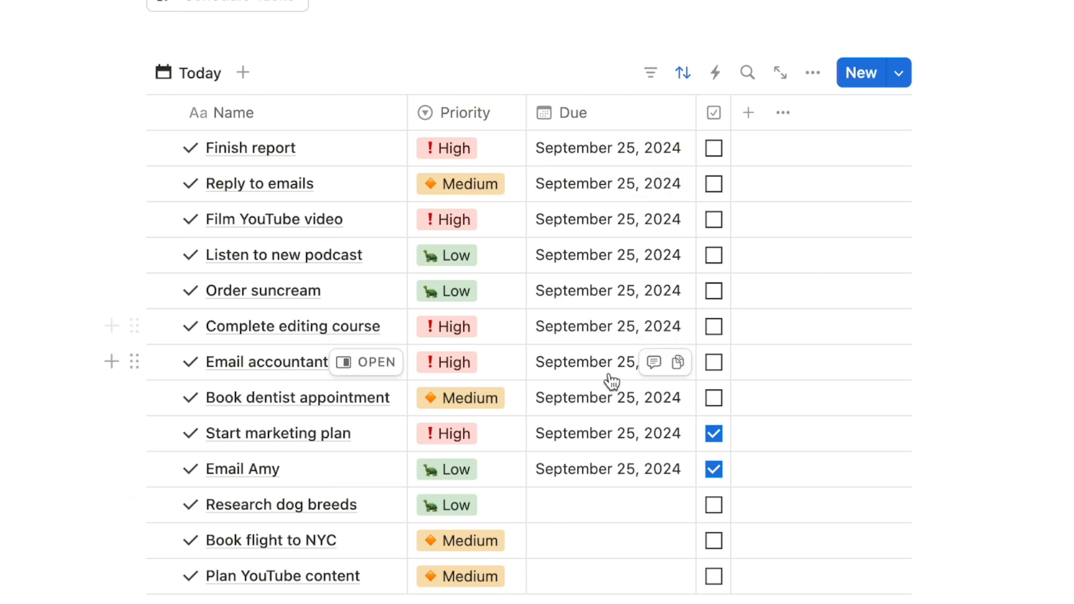
pyautogui.scroll(2, 572, 527)
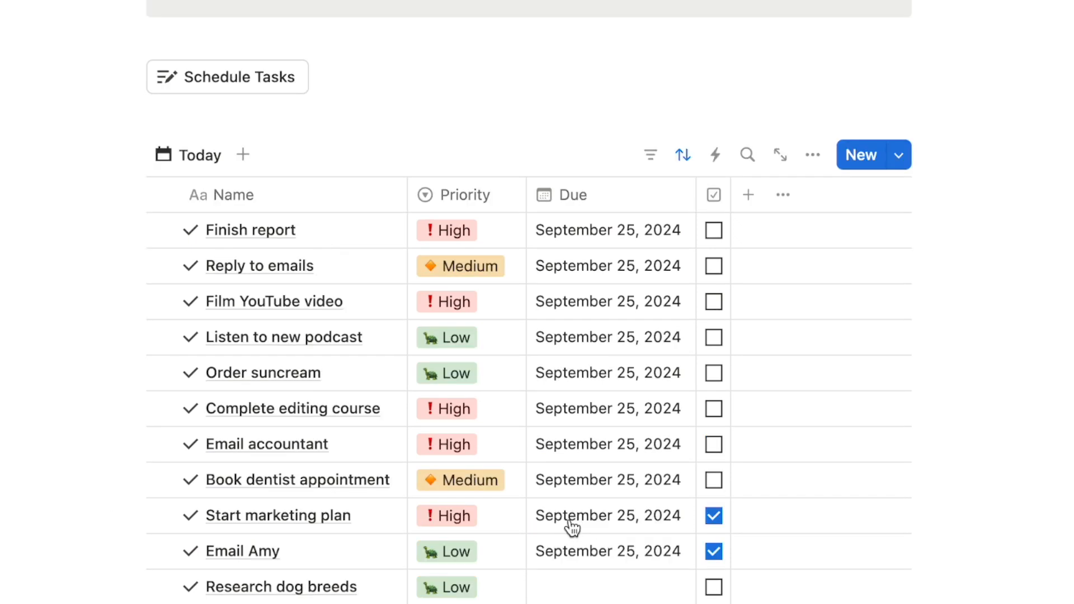
pyautogui.click(236, 79)
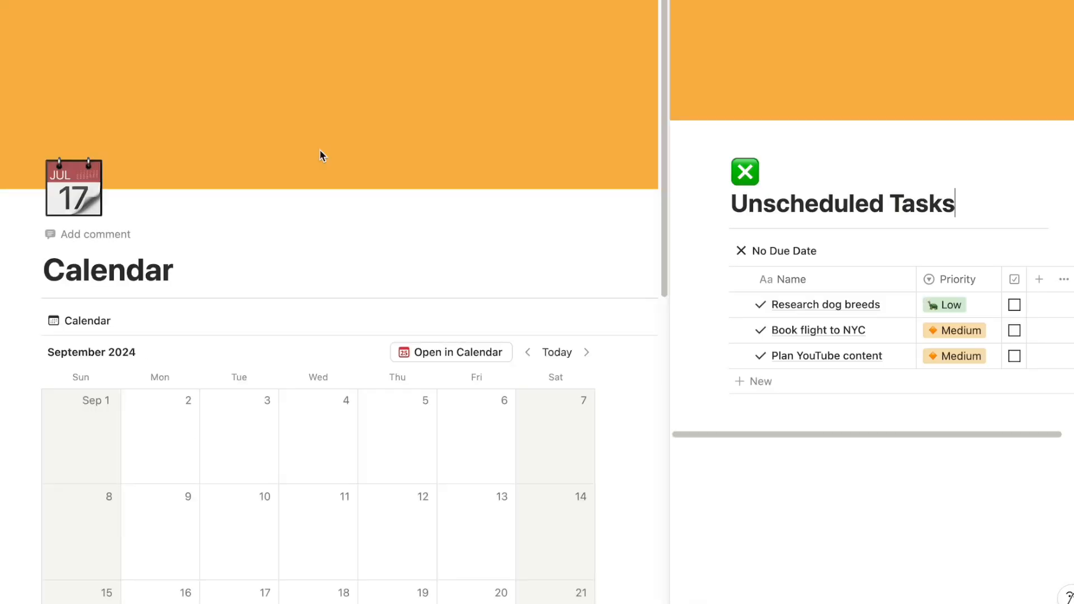
pyautogui.scroll(-7, 320, 149)
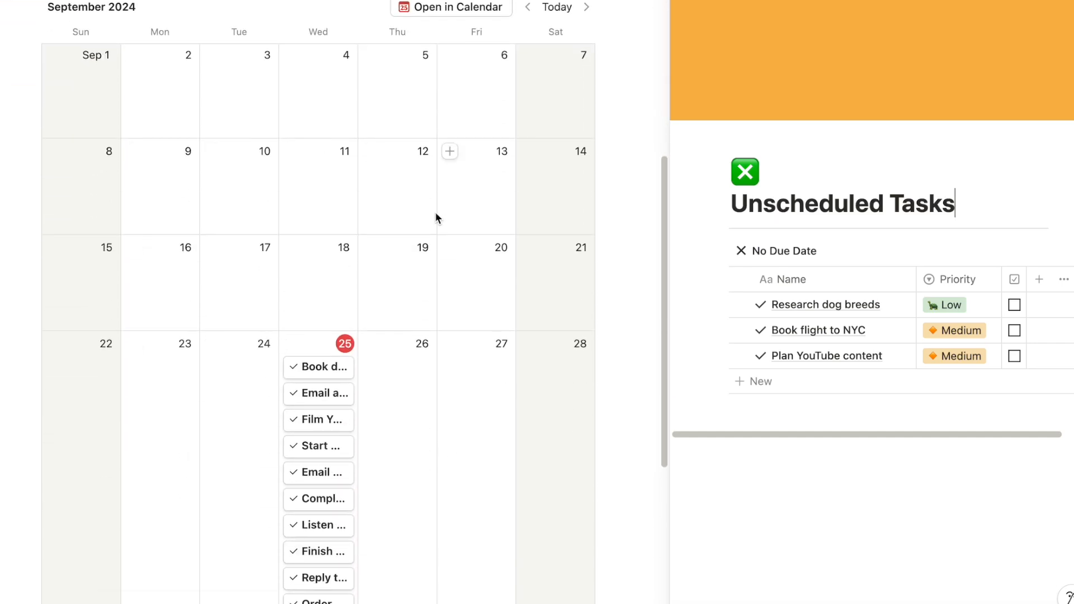
pyautogui.scroll(7, 435, 212)
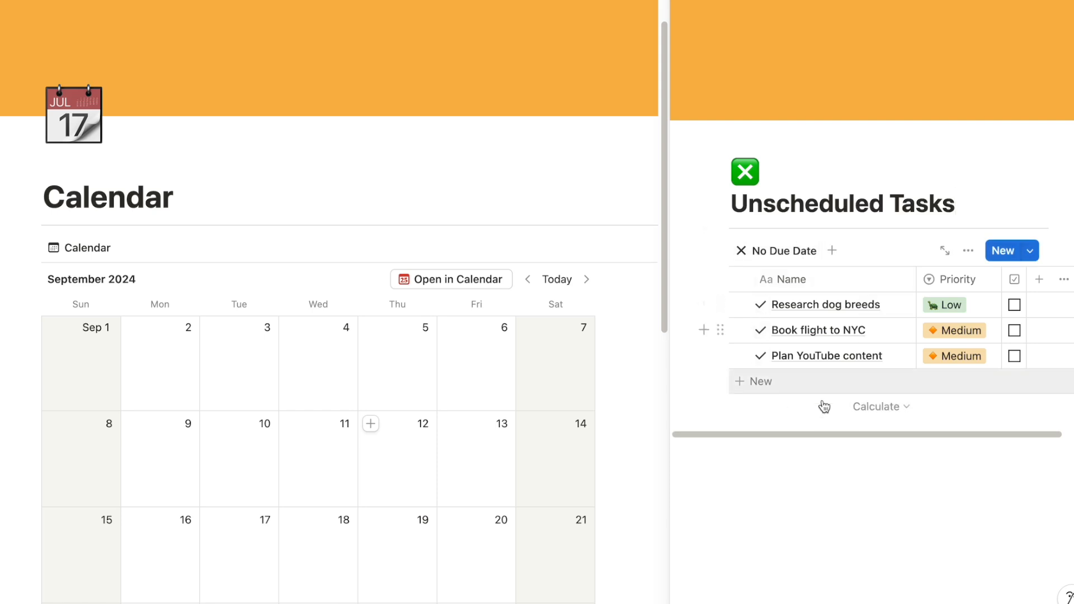
pyautogui.scroll(-5, 406, 439)
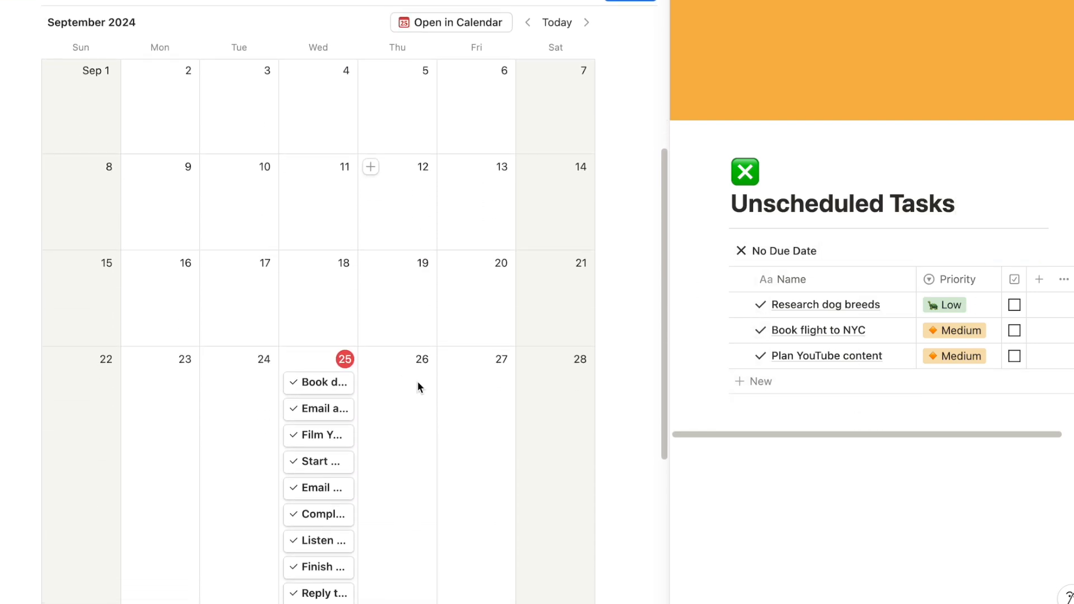
# Step: Schedule Research dog breeds on October 11, 2024 and Book flight to NYC on October 14 in the calendar
pyautogui.click(586, 25)
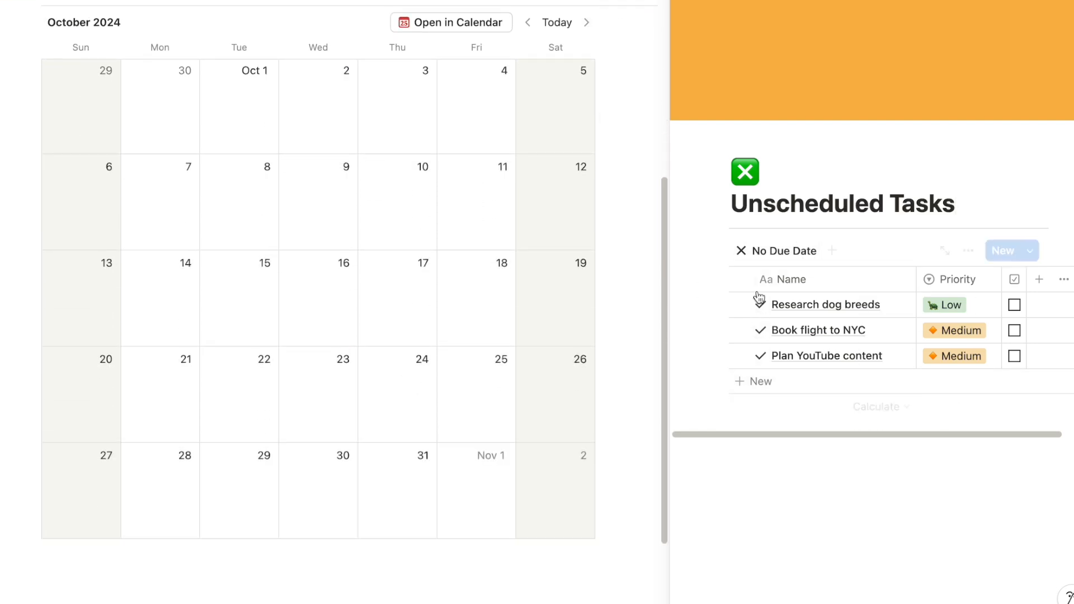
pyautogui.moveTo(722, 305); pyautogui.dragTo(455, 195)
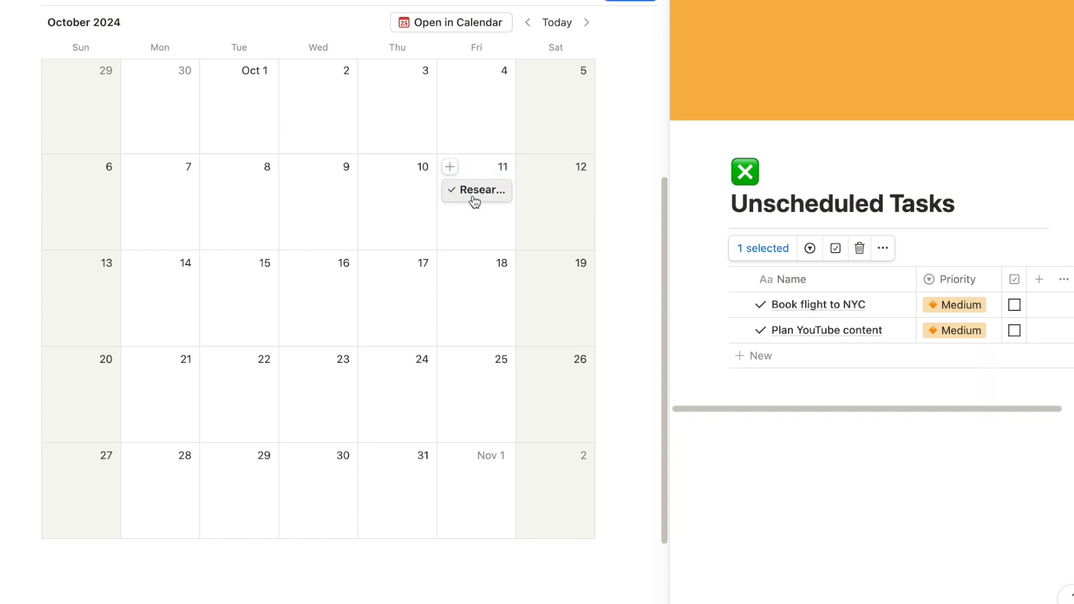
pyautogui.moveTo(720, 305); pyautogui.dragTo(147, 302)
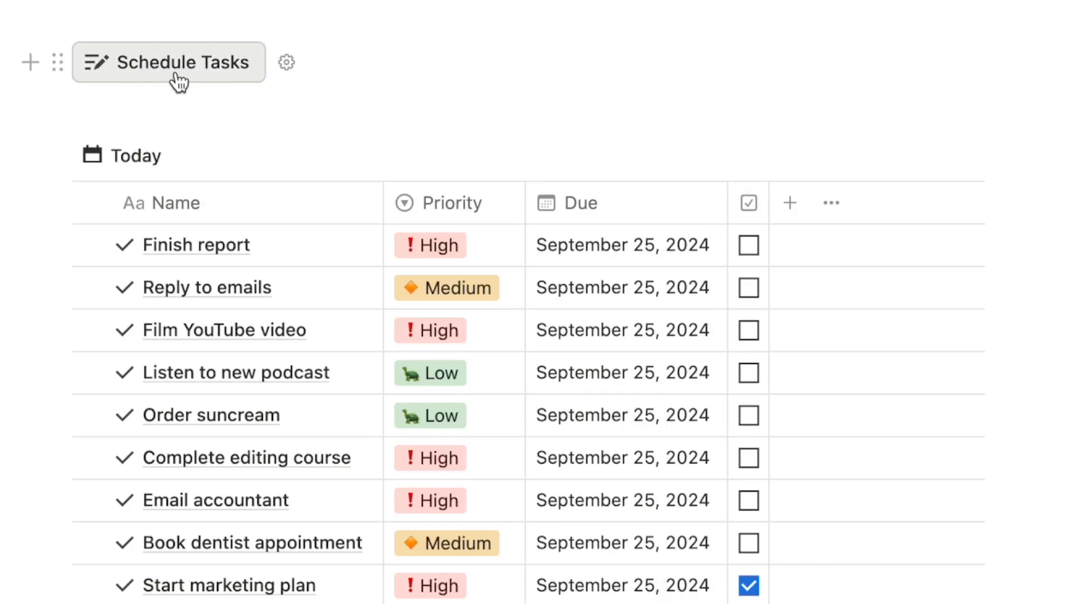
# Step: Add a new button named Schedule Tasks below the existing one and give it the lines-and-pencil icon
pyautogui.click(23, 104)
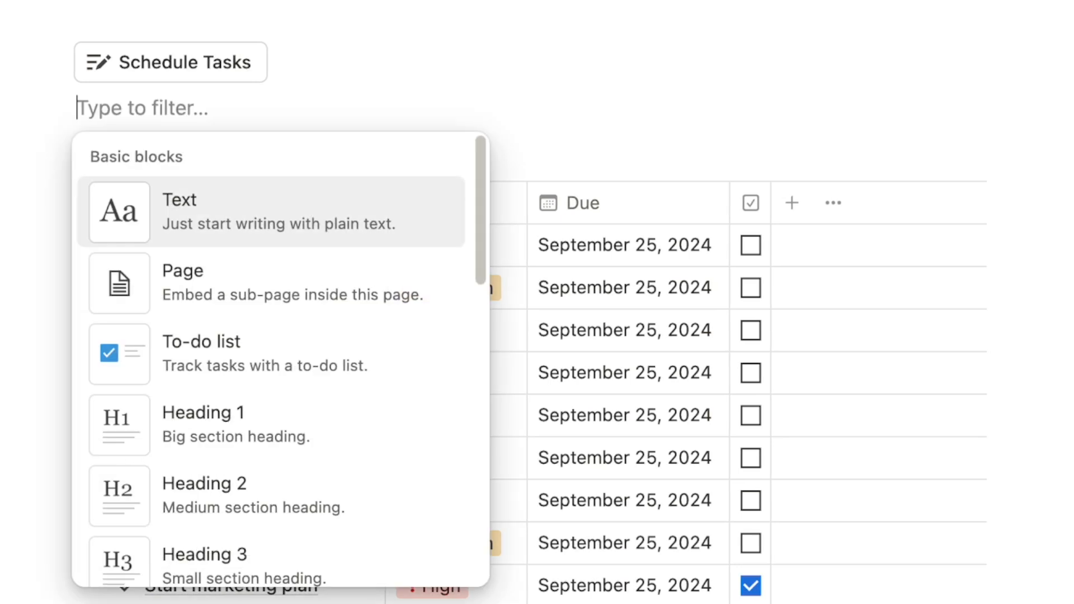
pyautogui.write('butt')
pyautogui.click(233, 237)
pyautogui.write('Sche')
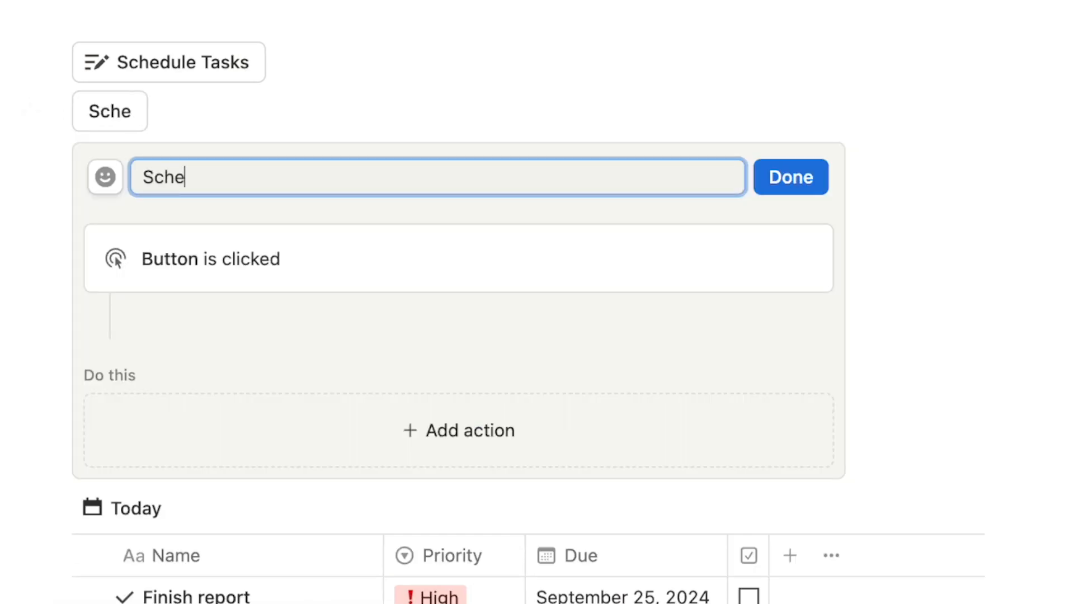
pyautogui.write('dule Ta')
pyautogui.write('sks')
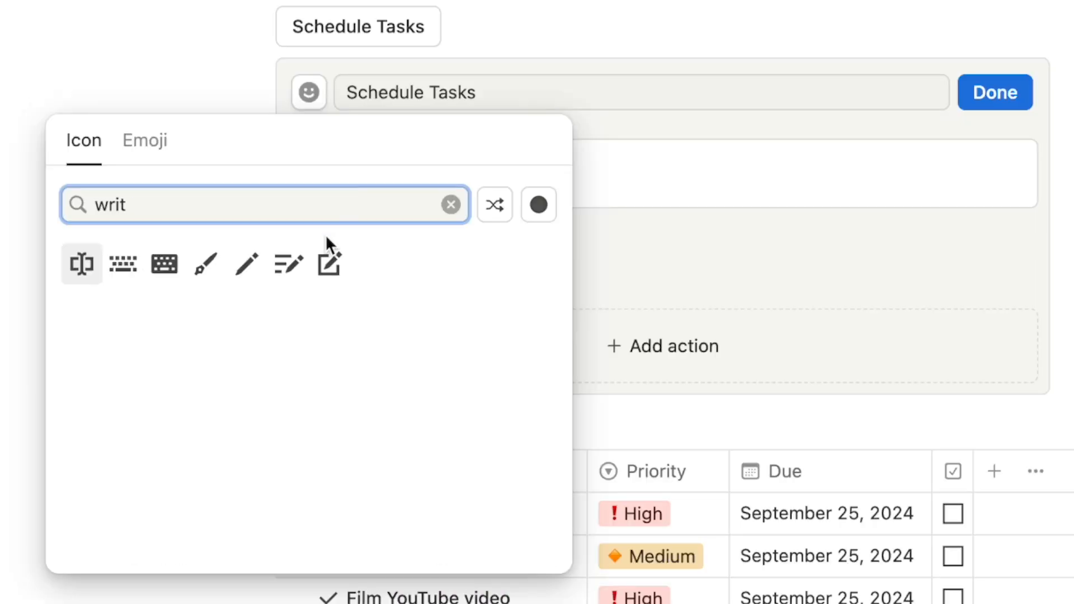
pyautogui.click(288, 264)
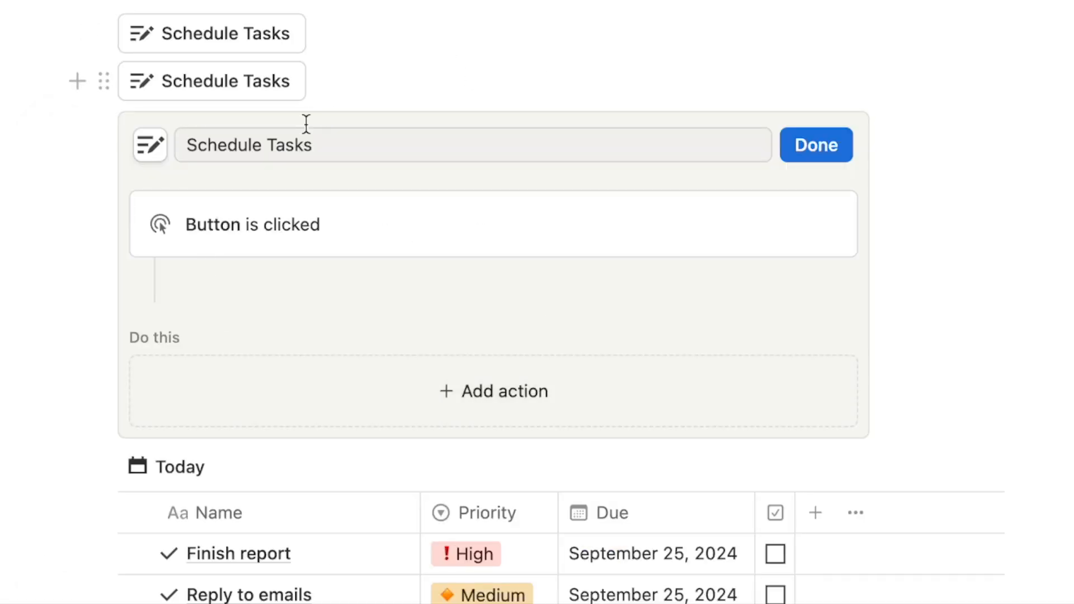
pyautogui.scroll(-15, 306, 124)
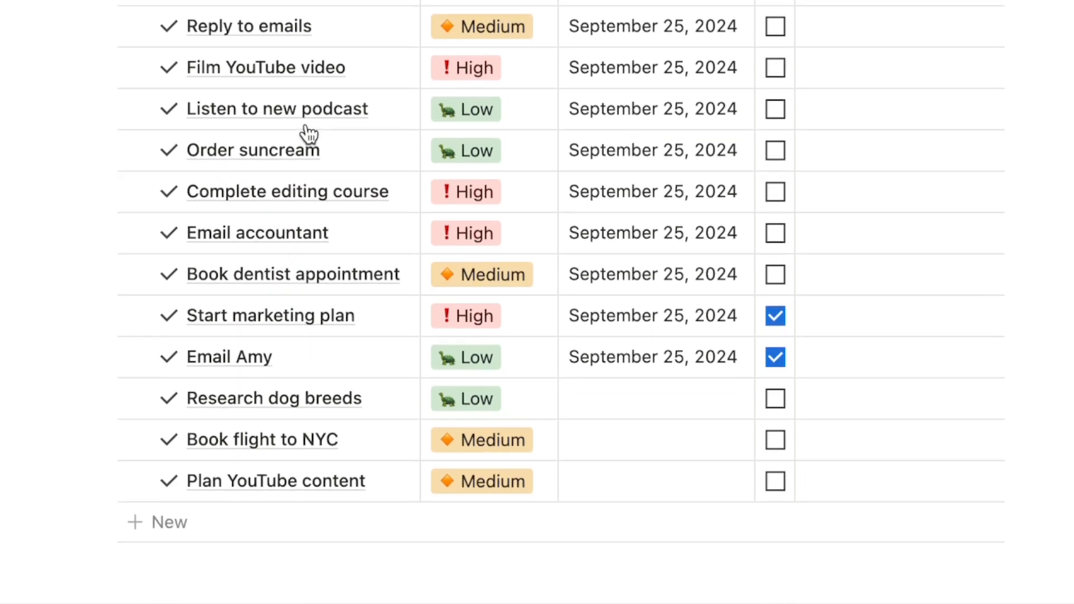
pyautogui.scroll(-1, 307, 134)
pyautogui.scroll(10, 307, 135)
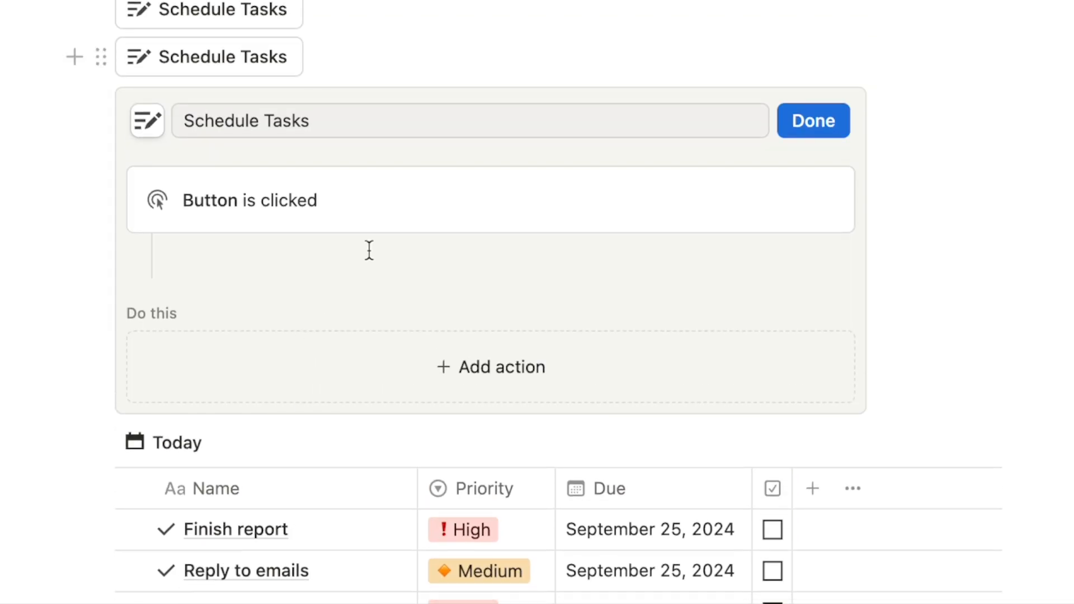
pyautogui.scroll(-15, 367, 156)
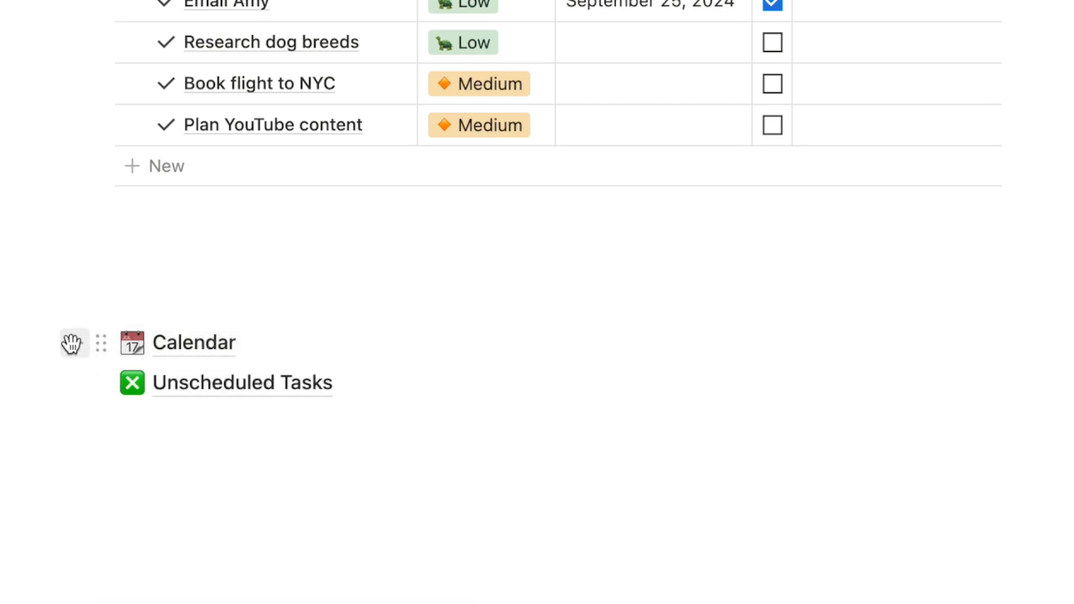
pyautogui.click(181, 451)
pyautogui.write('/page')
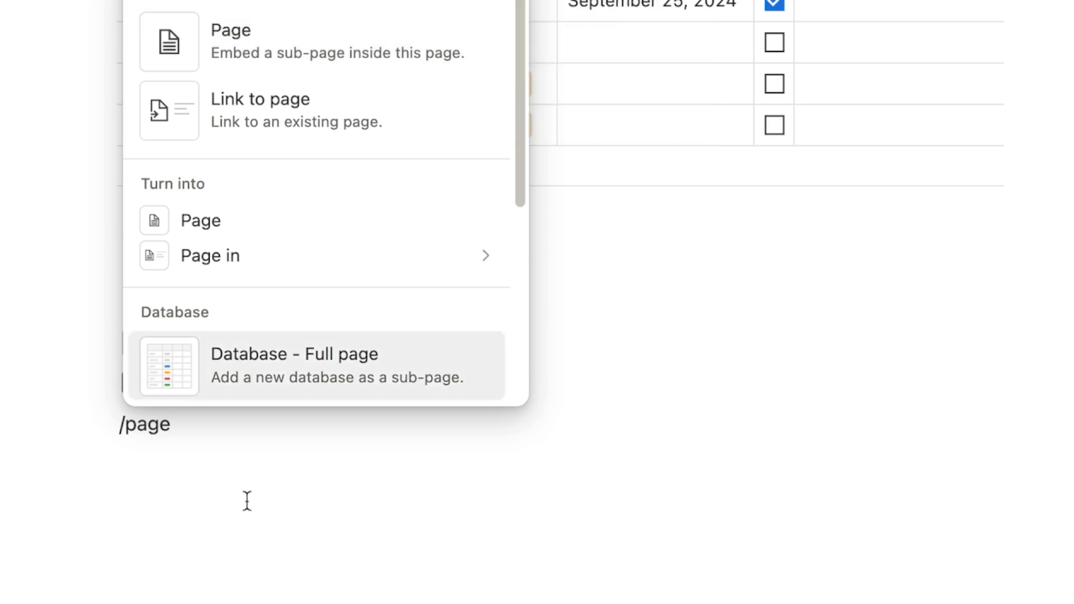
pyautogui.click(233, 434)
pyautogui.press('BackSpace')
pyautogui.press('BackSpace')
pyautogui.press('BackSpace')
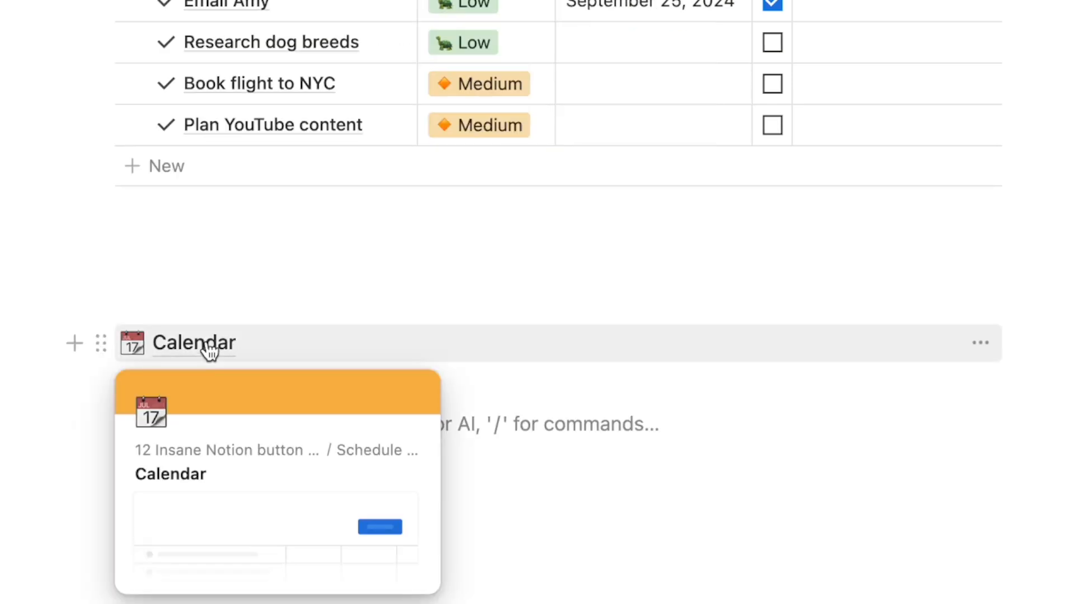
# Step: Review the Calendar page and the Unscheduled Tasks page, including the filter on its No Due Date view
pyautogui.click(205, 345)
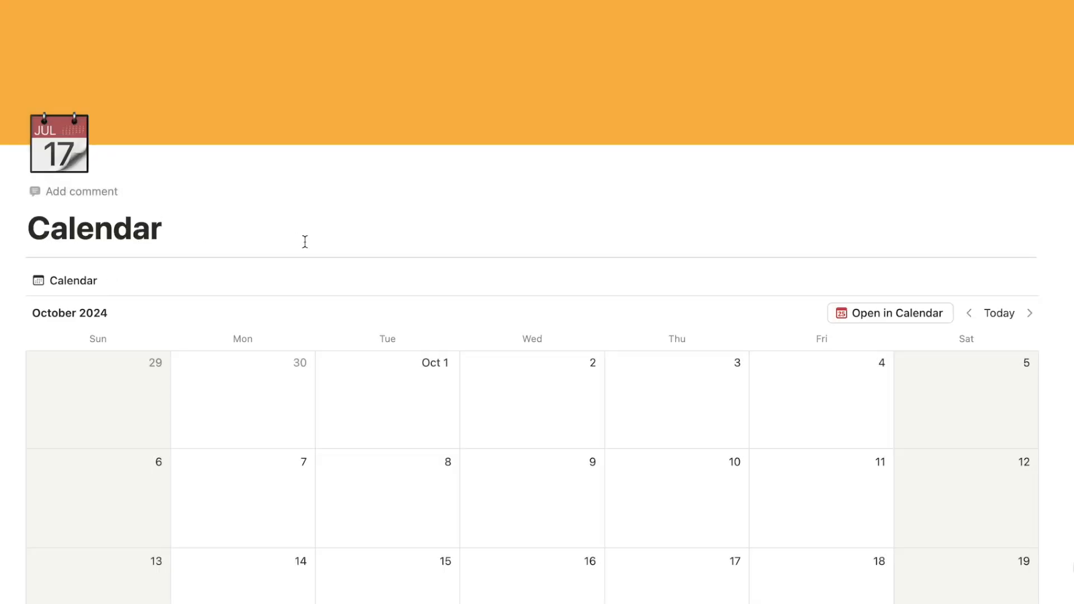
pyautogui.scroll(-3, 305, 242)
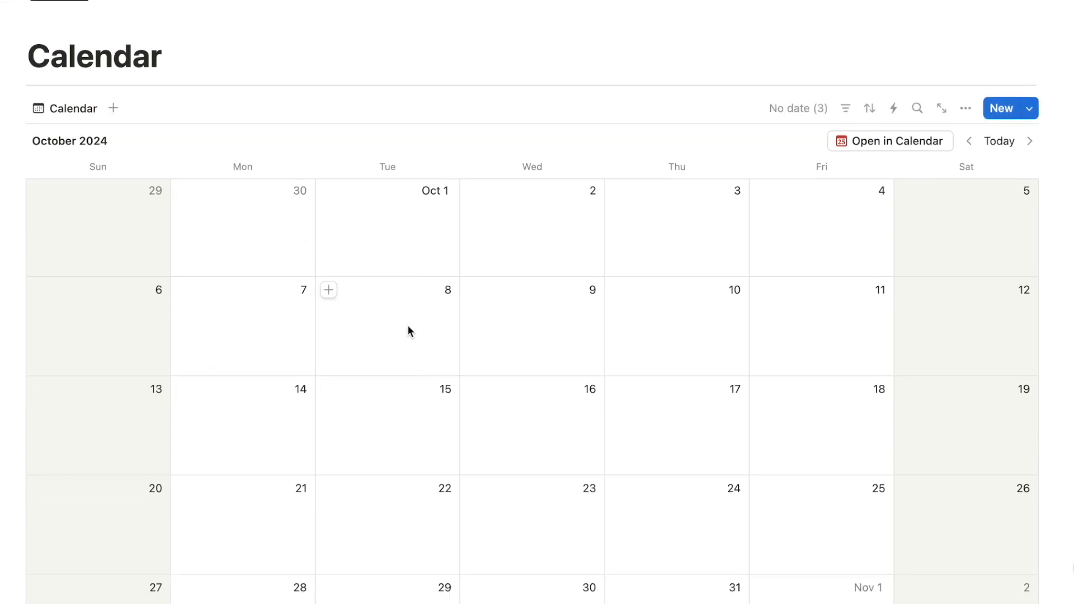
pyautogui.scroll(-1, 407, 325)
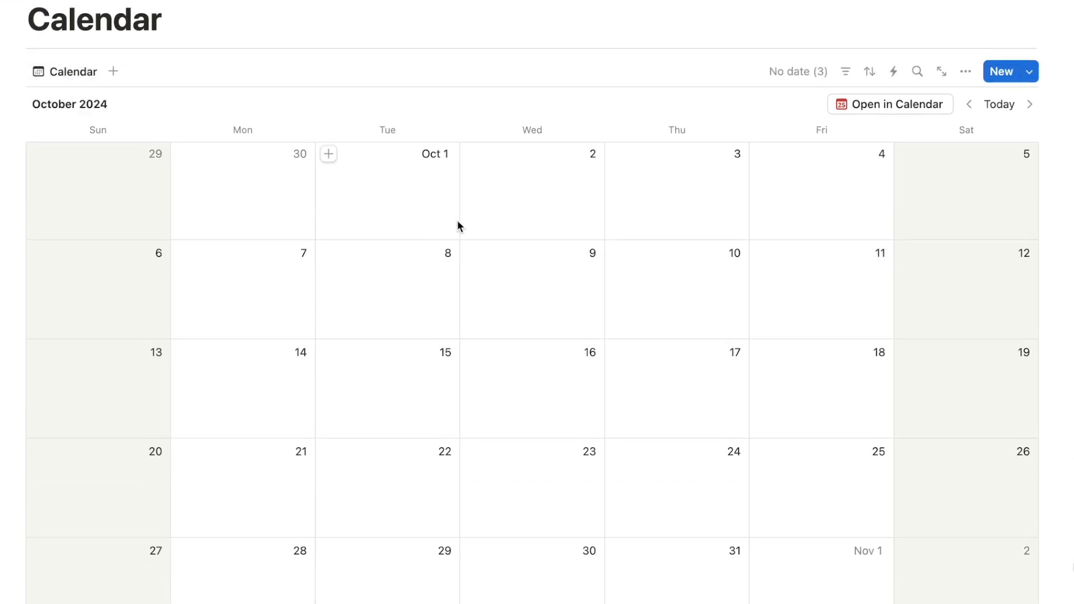
pyautogui.scroll(-3, 457, 224)
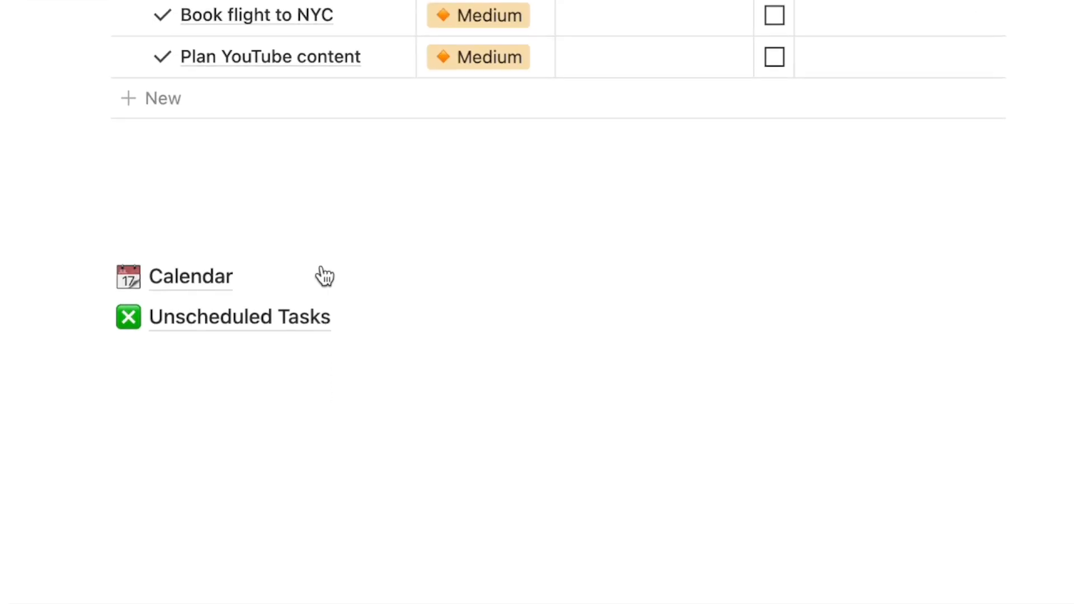
pyautogui.moveTo(257, 326)
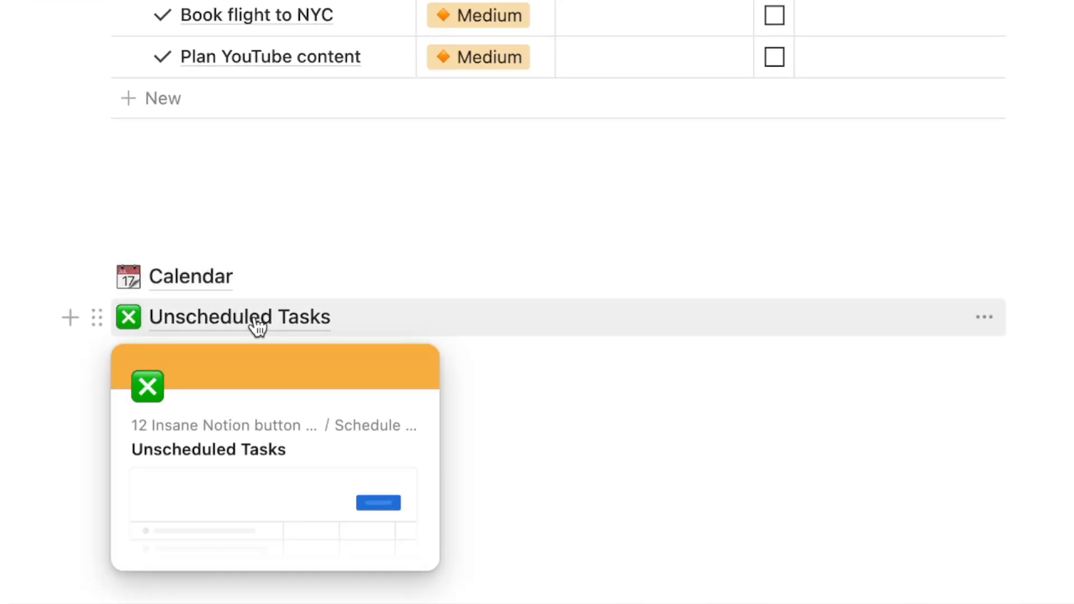
pyautogui.click(201, 325)
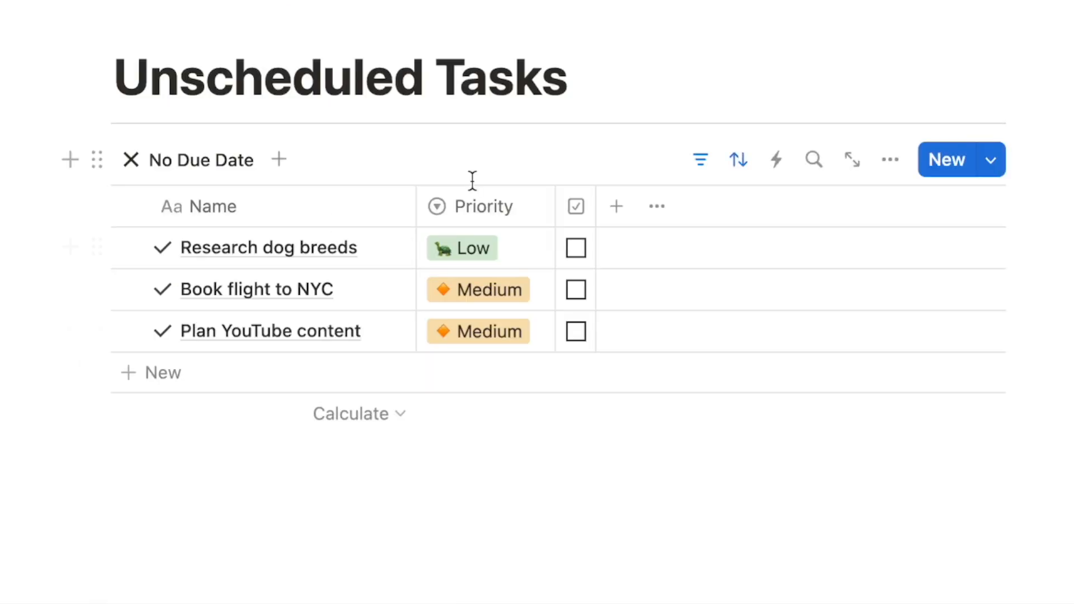
pyautogui.click(702, 168)
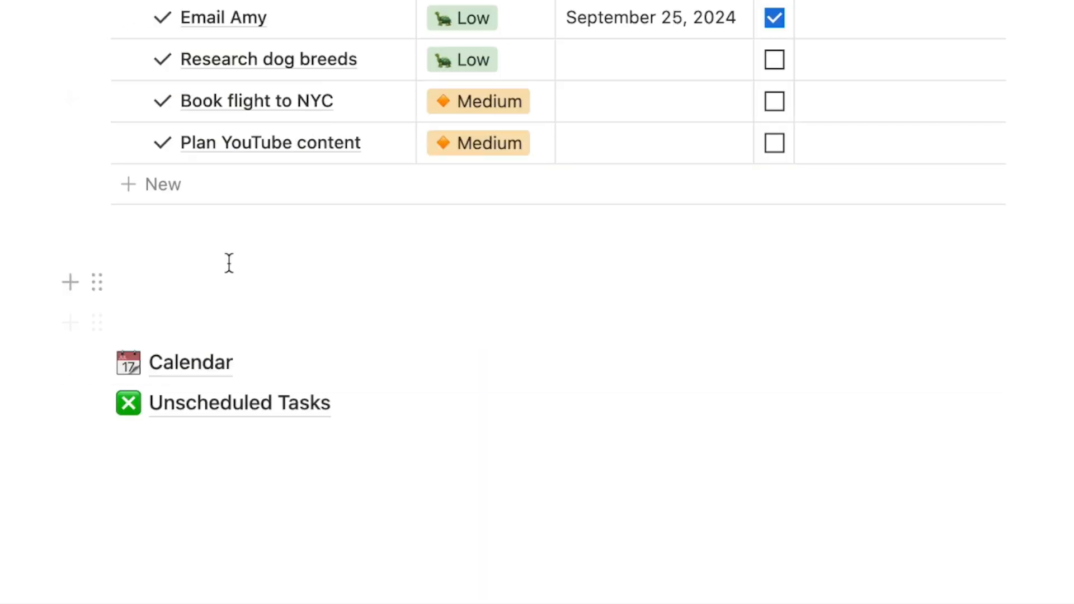
# Step: Add an Open page or URL action to the second Schedule Tasks button above the Today list
pyautogui.scroll(15, 230, 266)
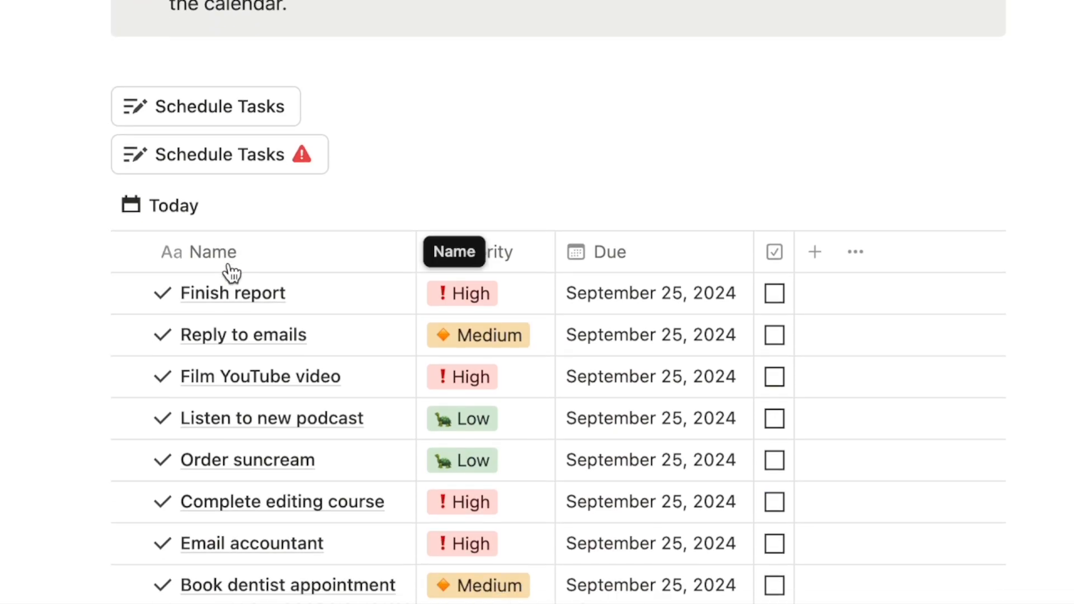
pyautogui.click(349, 155)
pyautogui.scroll(-2, 353, 158)
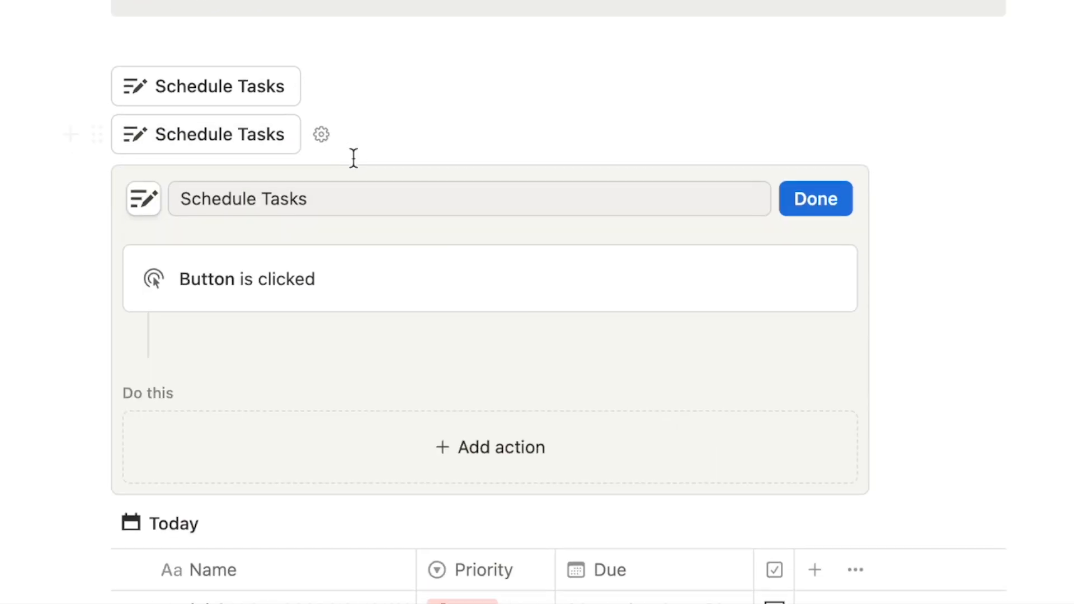
pyautogui.click(410, 417)
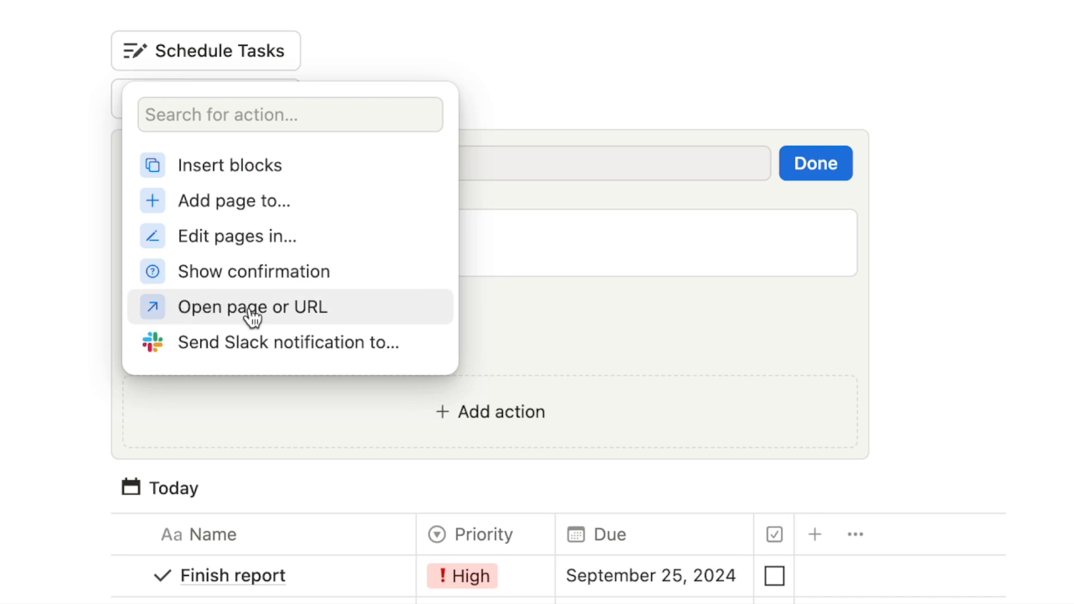
pyautogui.click(313, 318)
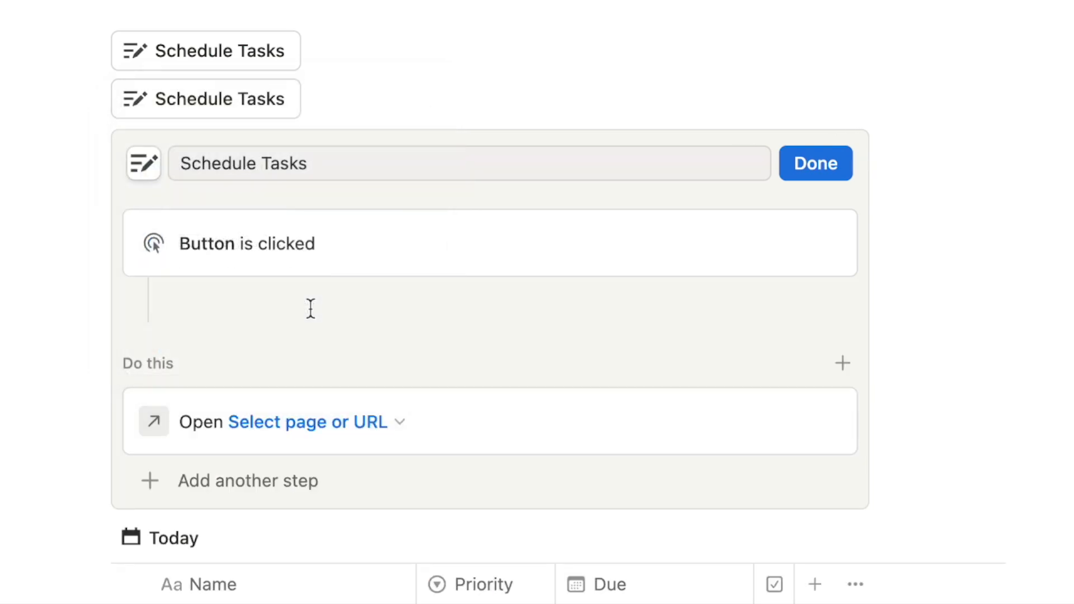
# Step: Set the button's open action to show the Calendar page as a full page
pyautogui.scroll(-4, 310, 308)
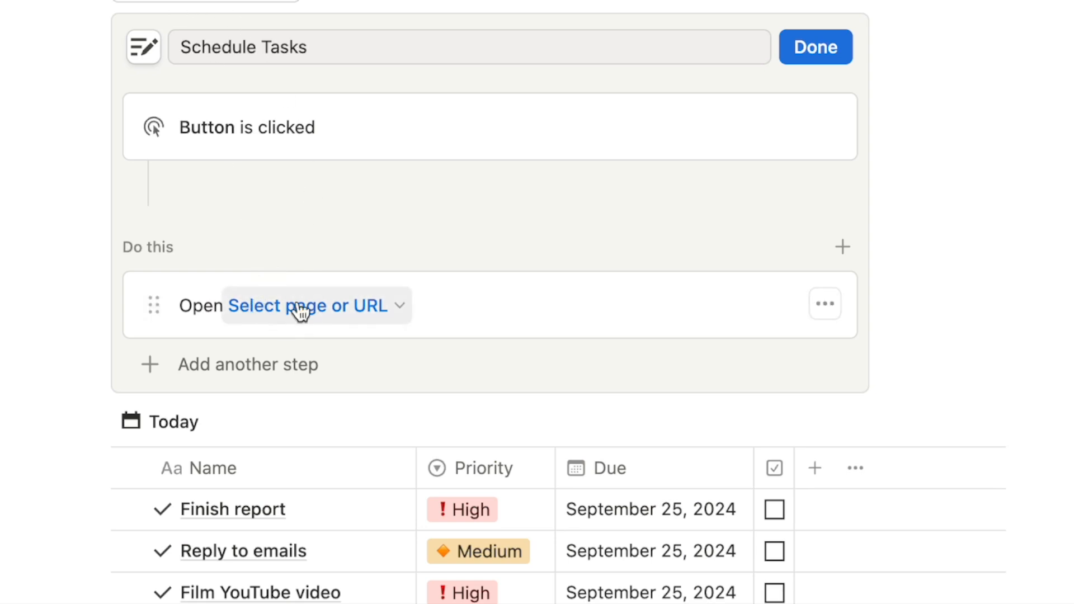
pyautogui.click(326, 309)
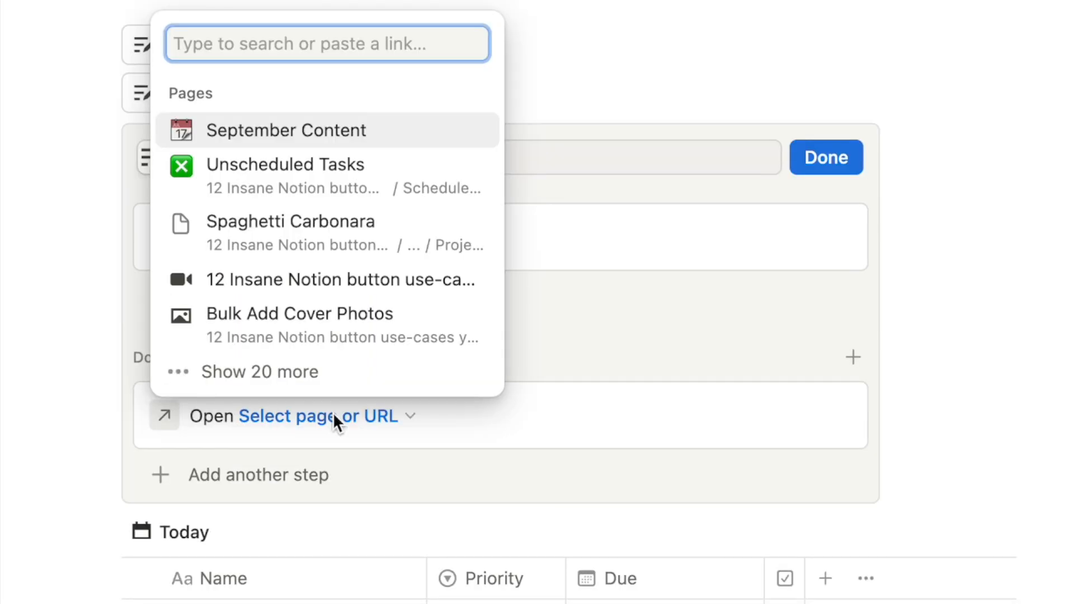
pyautogui.write('calend')
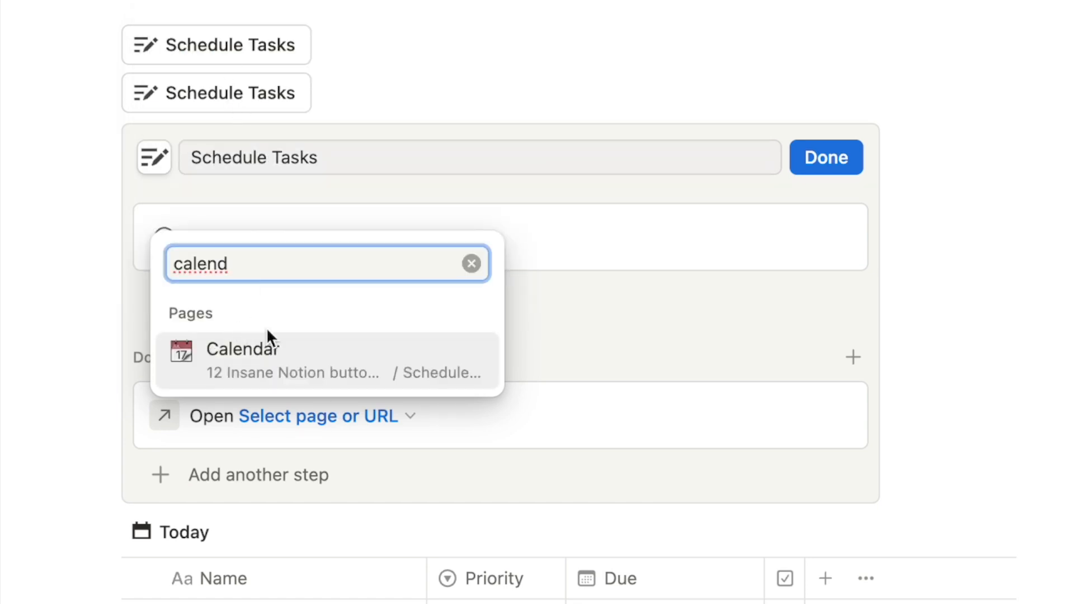
pyautogui.click(239, 357)
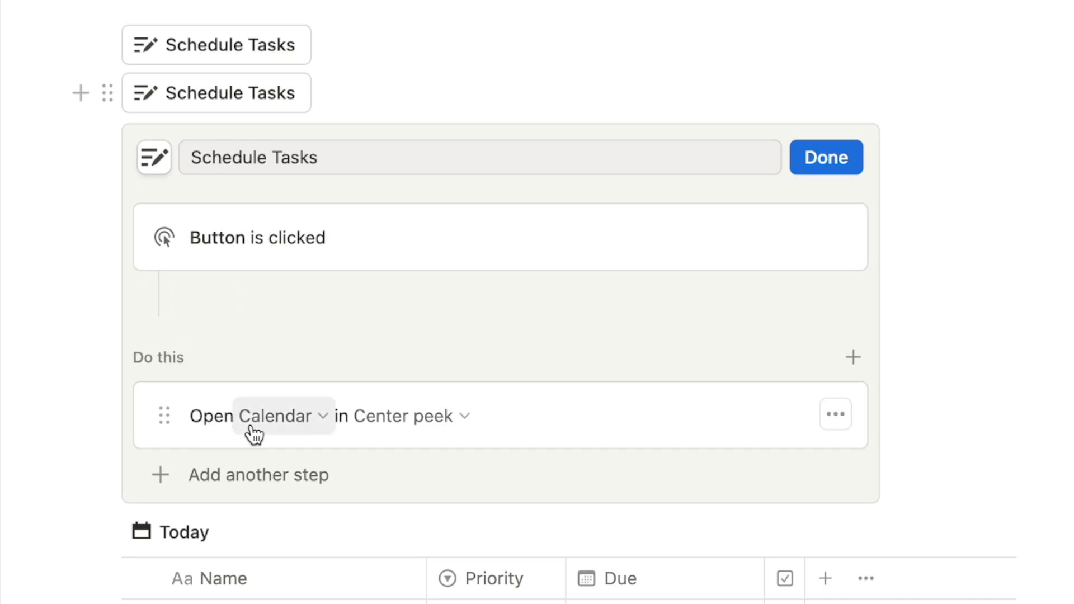
pyautogui.click(379, 432)
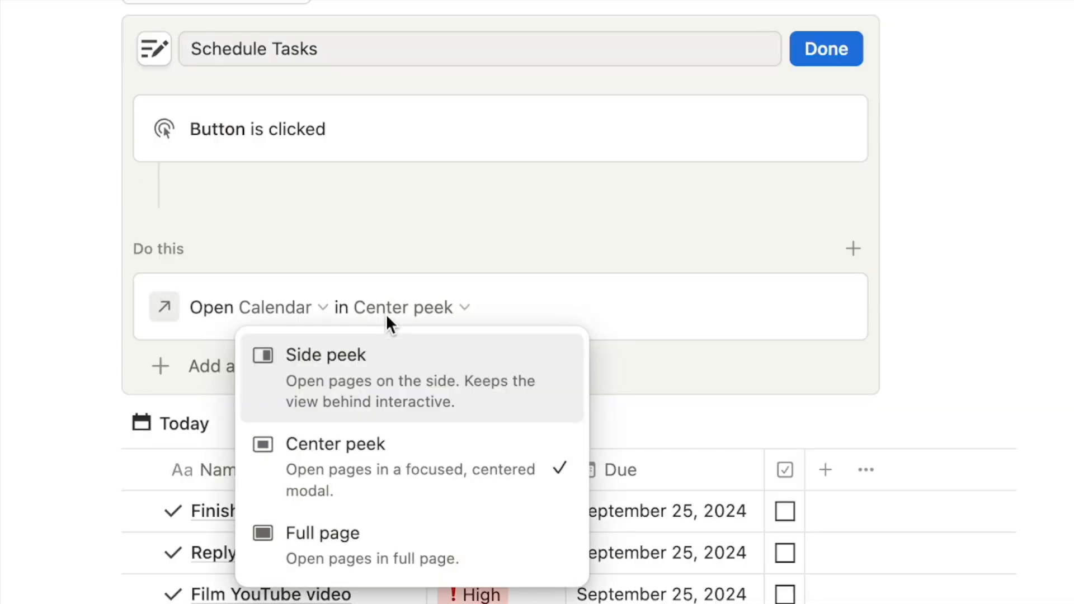
pyautogui.click(332, 558)
pyautogui.scroll(-1, 335, 324)
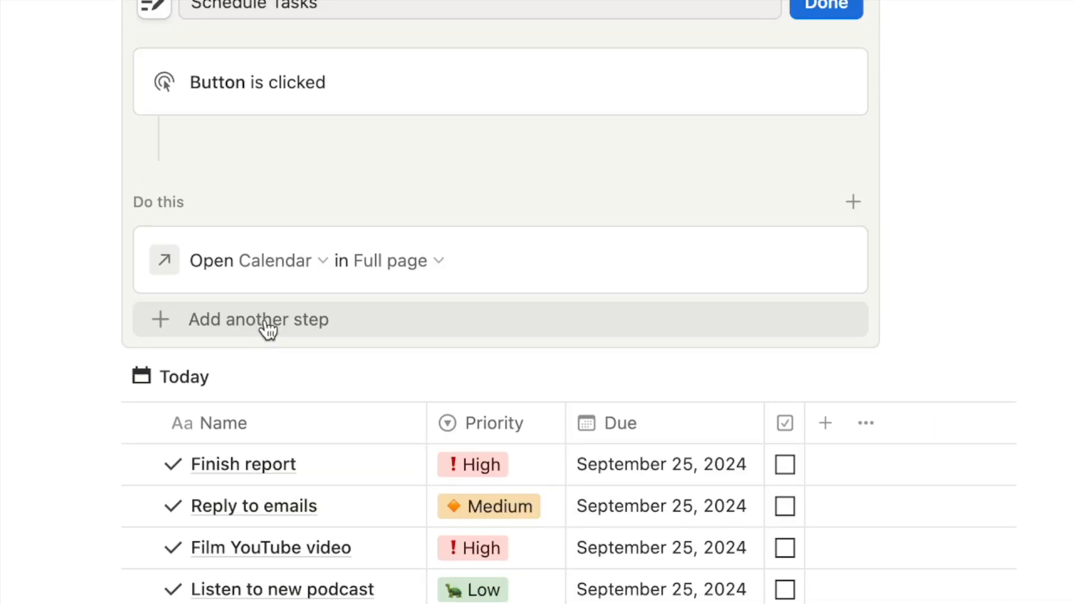
# Step: Add a second action to the button that opens Unscheduled Tasks in side peek, and finish editing the button
pyautogui.click(266, 324)
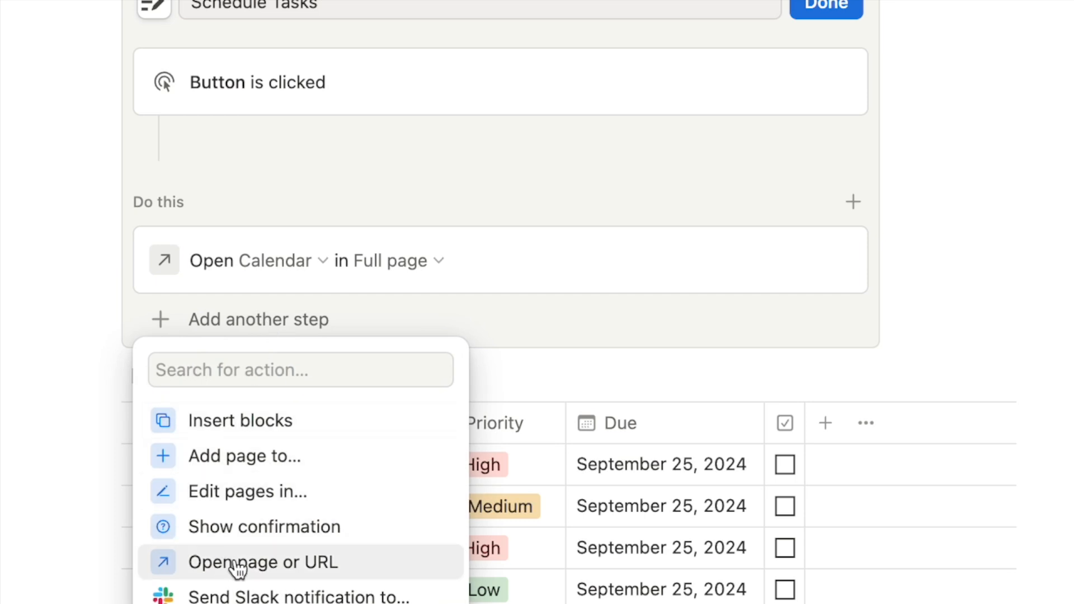
pyautogui.click(235, 565)
pyautogui.click(278, 342)
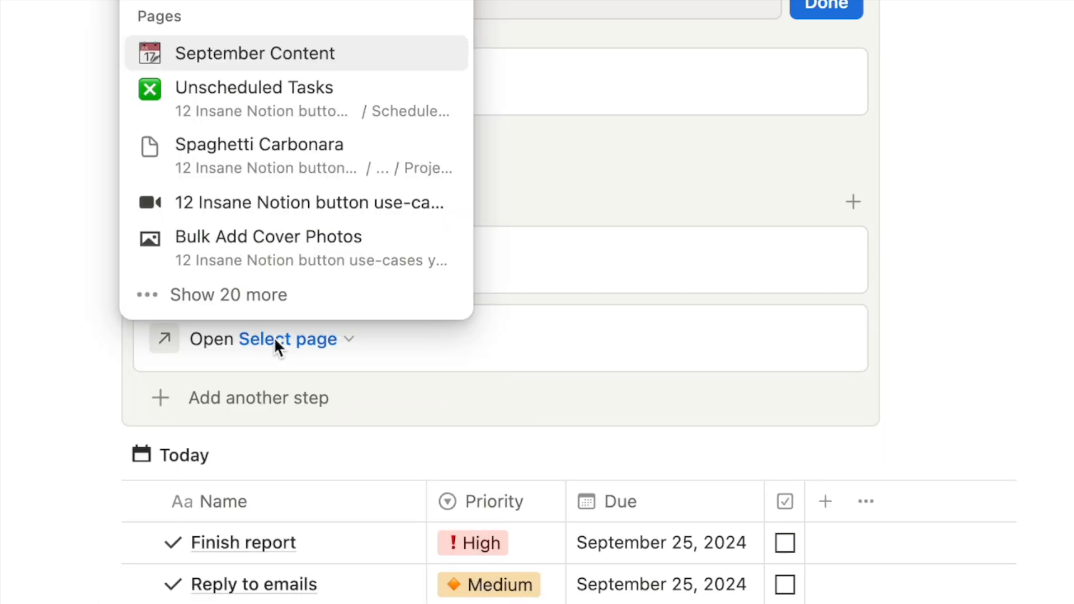
pyautogui.click(288, 109)
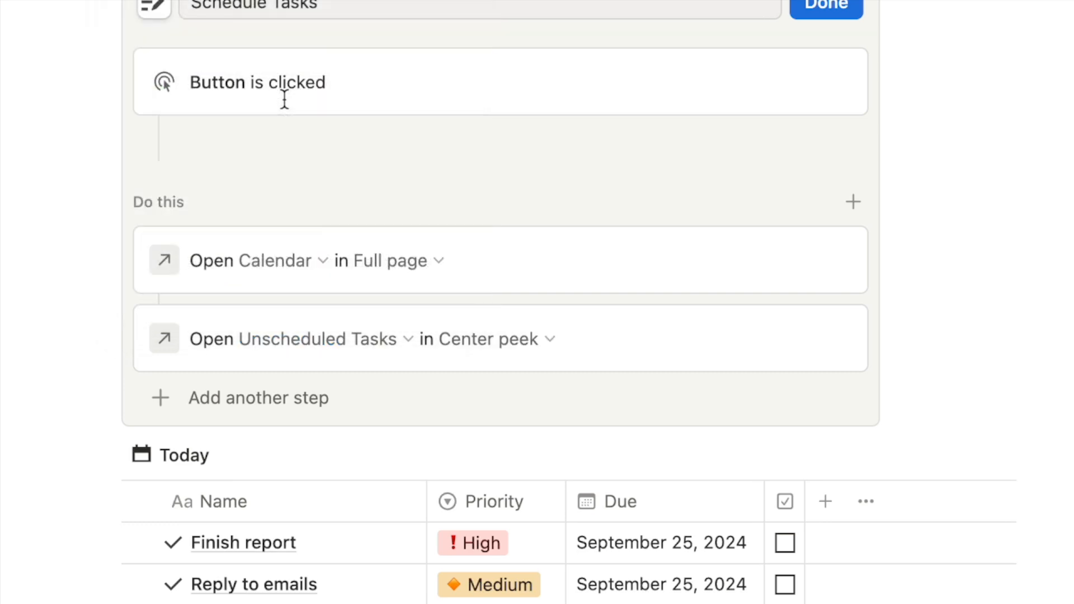
pyautogui.click(492, 339)
pyautogui.click(421, 412)
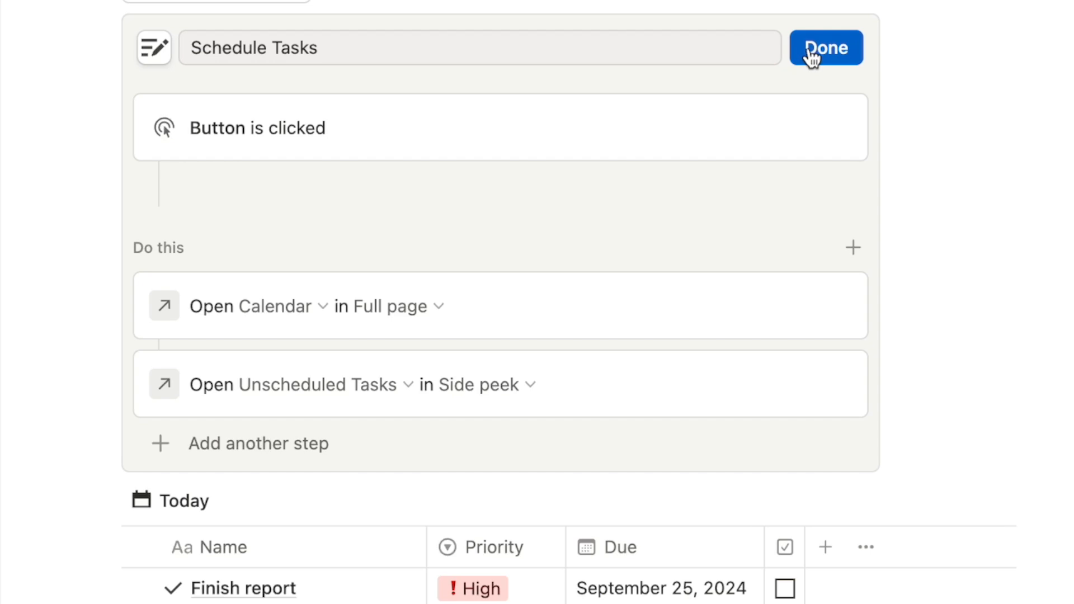
pyautogui.click(817, 51)
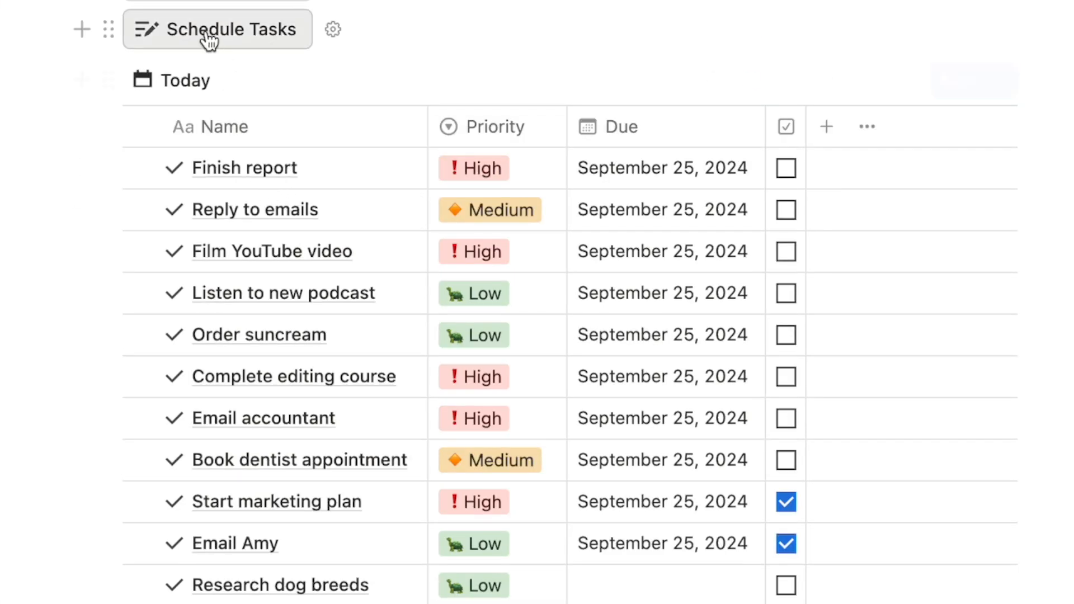
# Step: Run the second Schedule Tasks button and move Research dog breeds from Unscheduled Tasks onto a calendar day
pyautogui.click(209, 40)
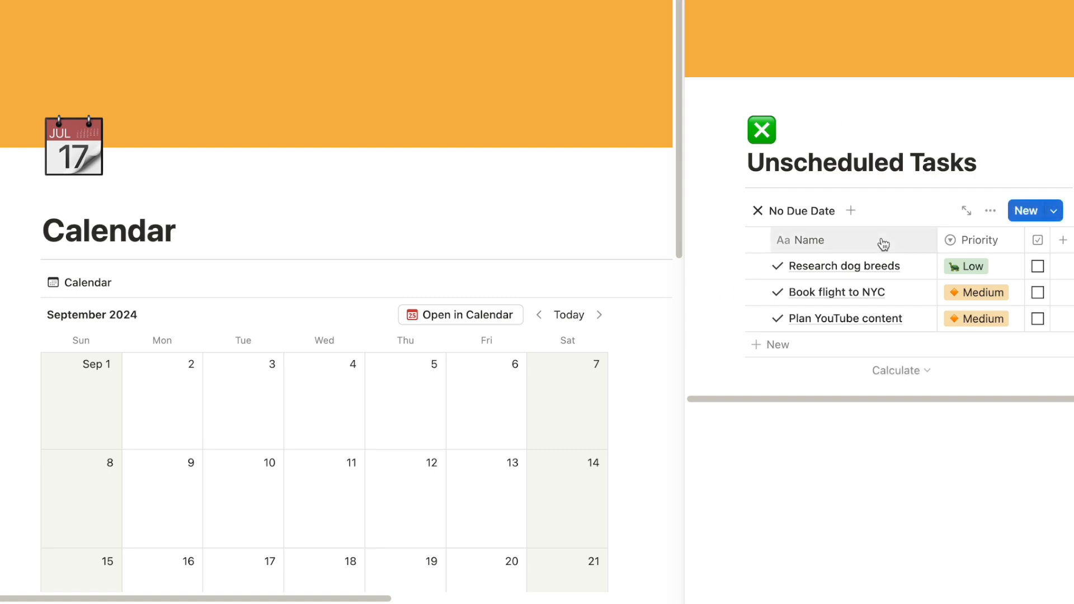
pyautogui.moveTo(738, 267); pyautogui.dragTo(456, 414)
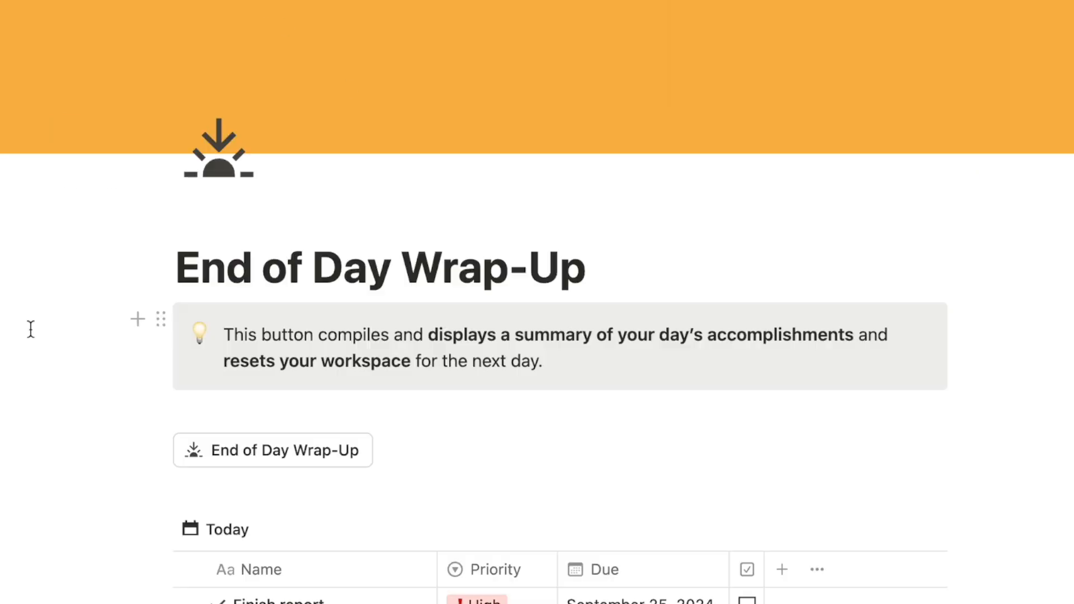
# Step: On the End of Day Wrap-Up page, mark Apply sunscreen and Get ready for the day as done in Morning Routine
pyautogui.scroll(-3, 31, 328)
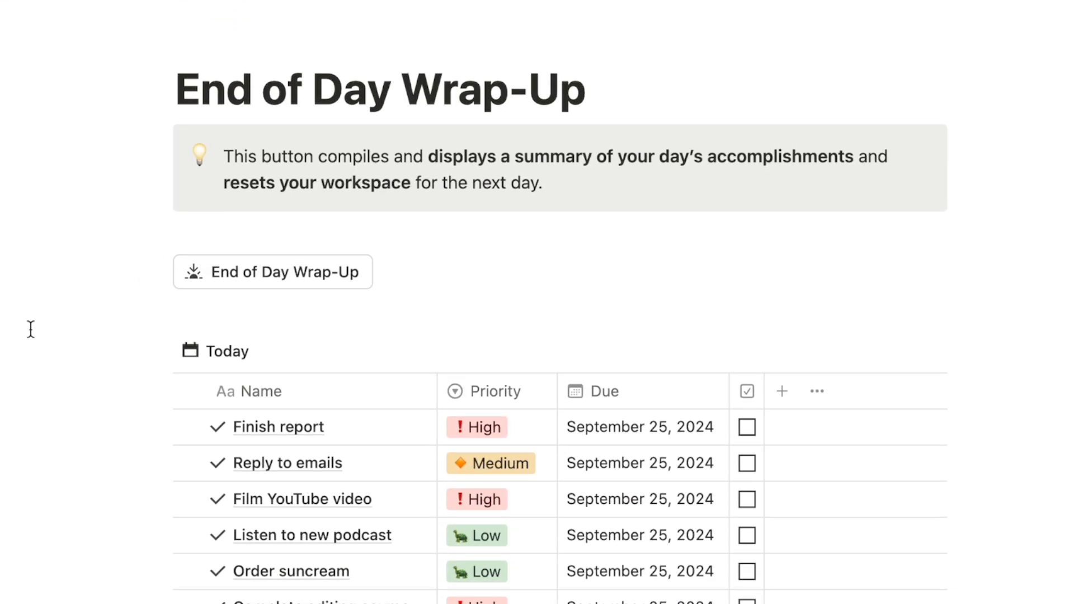
pyautogui.scroll(-1, 30, 329)
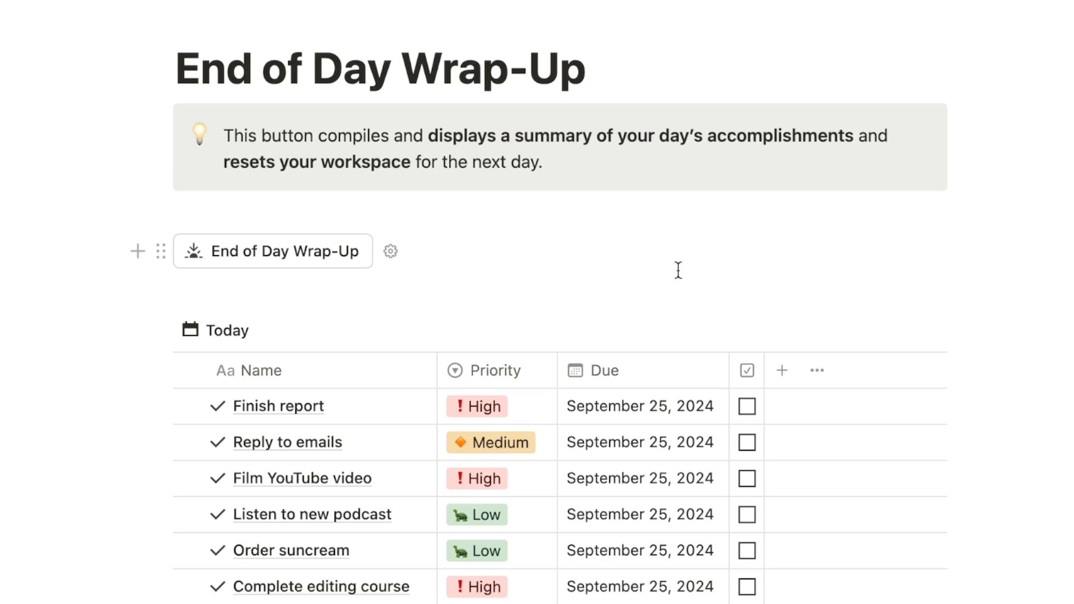
pyautogui.scroll(-3, 887, 295)
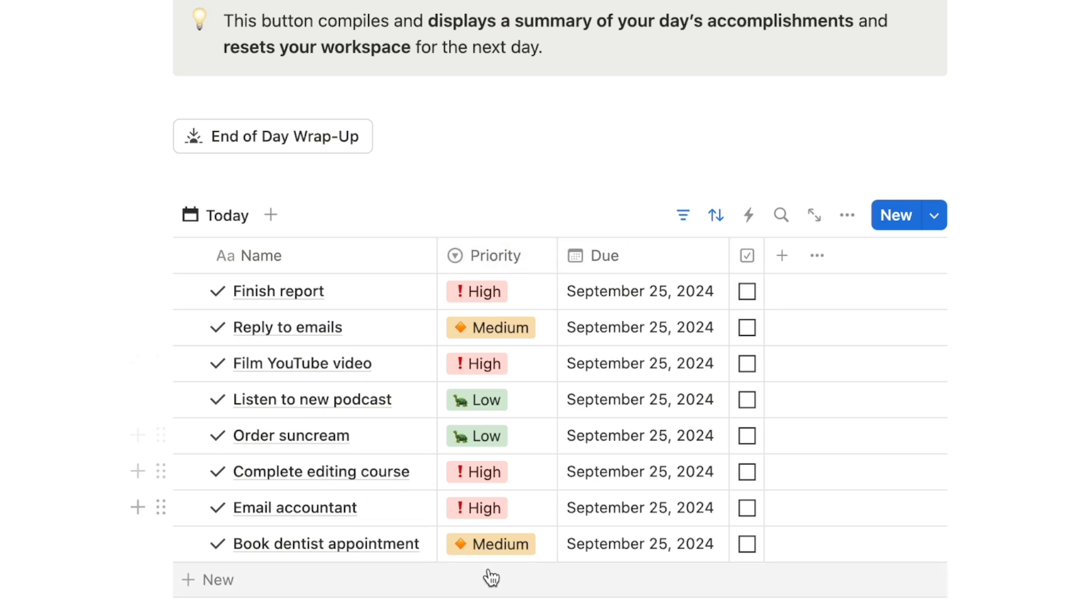
pyautogui.scroll(-6, 594, 302)
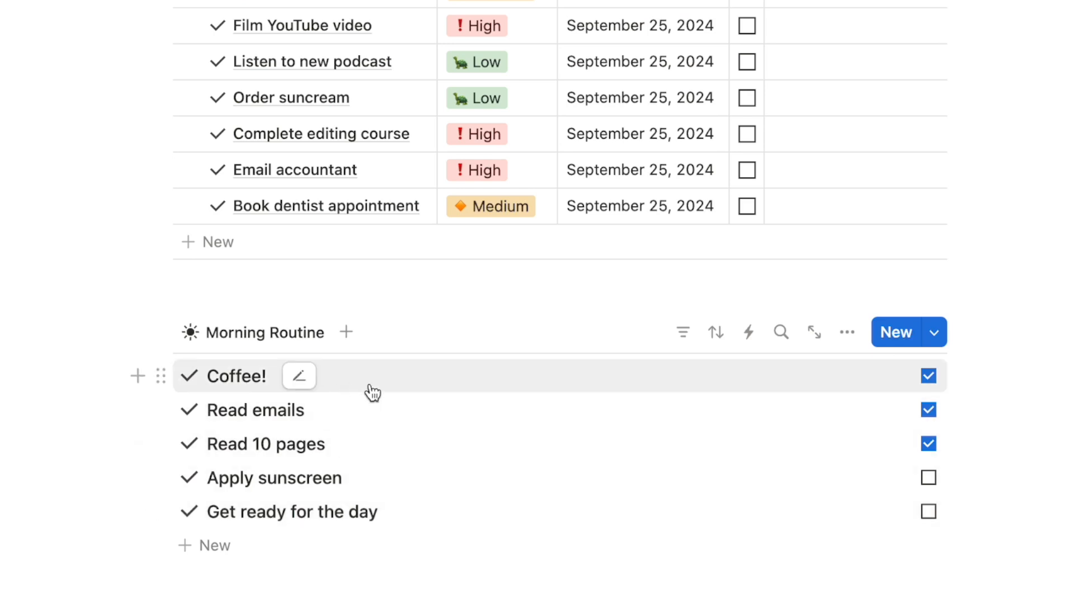
pyautogui.click(929, 478)
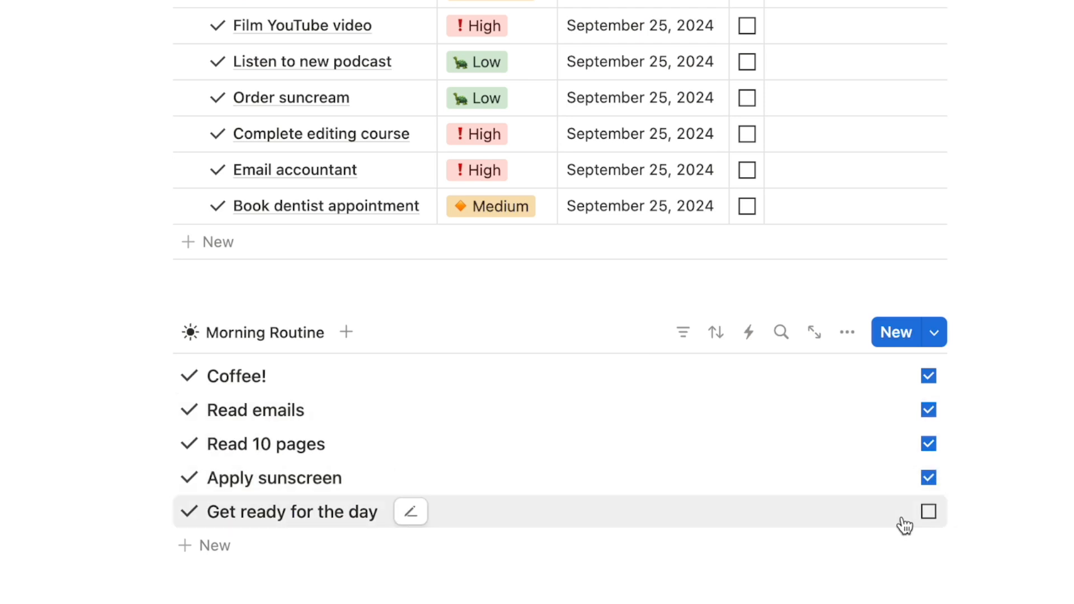
pyautogui.click(928, 512)
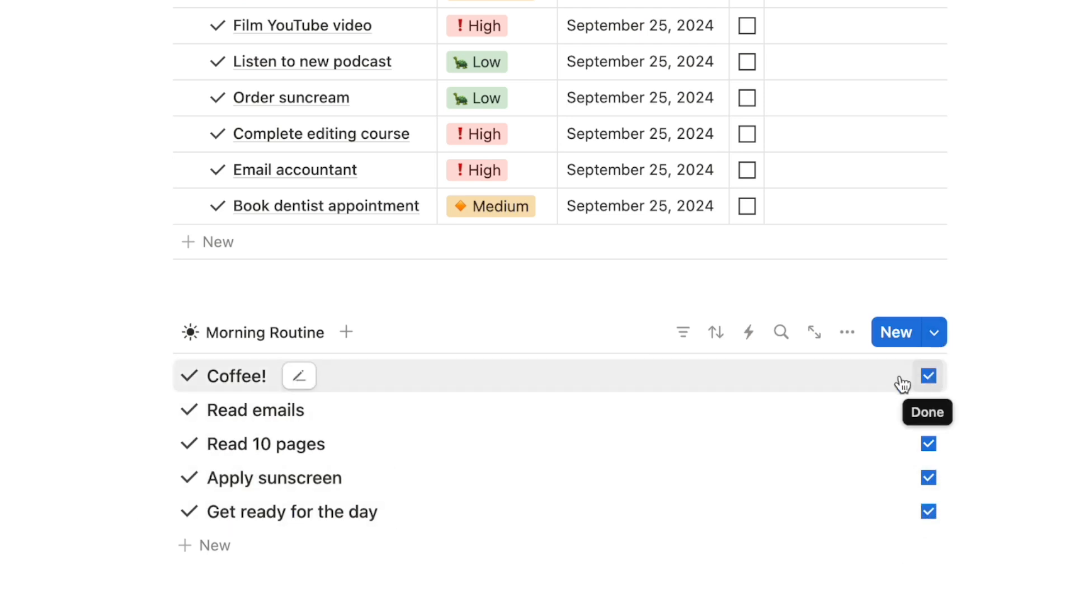
# Step: Run the End of Day Wrap-Up button and look over the Morning Routine list and the Today's Accomplishments page
pyautogui.scroll(7, 894, 517)
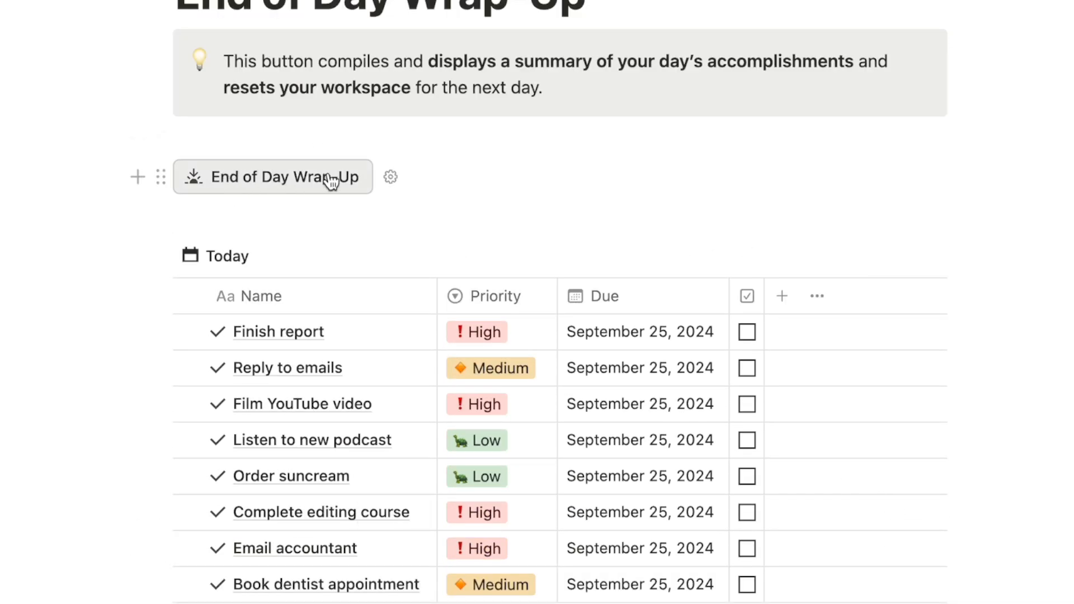
pyautogui.click(331, 179)
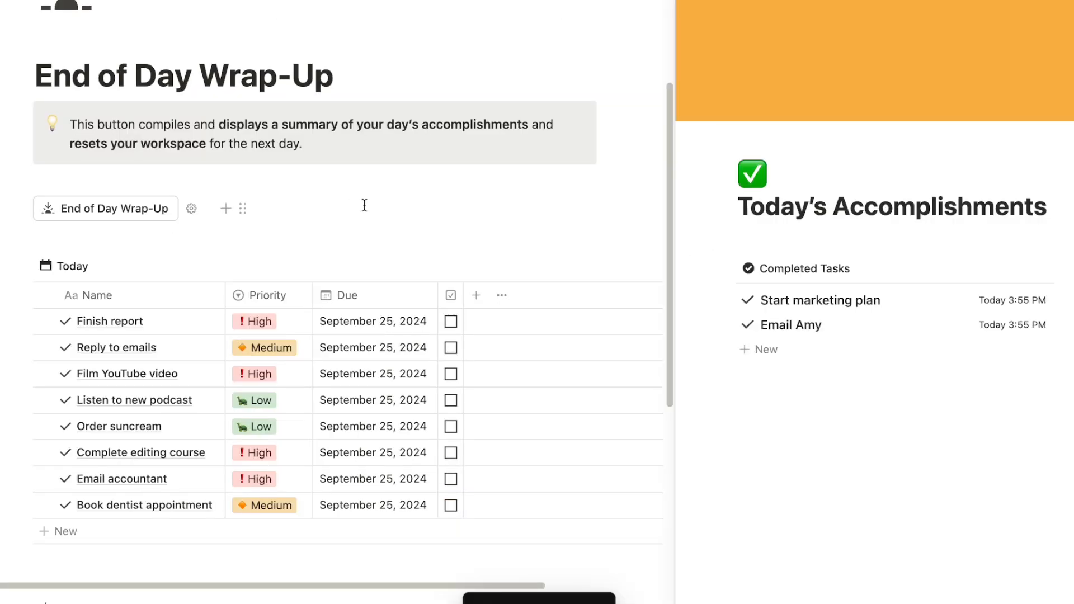
pyautogui.scroll(-6, 365, 205)
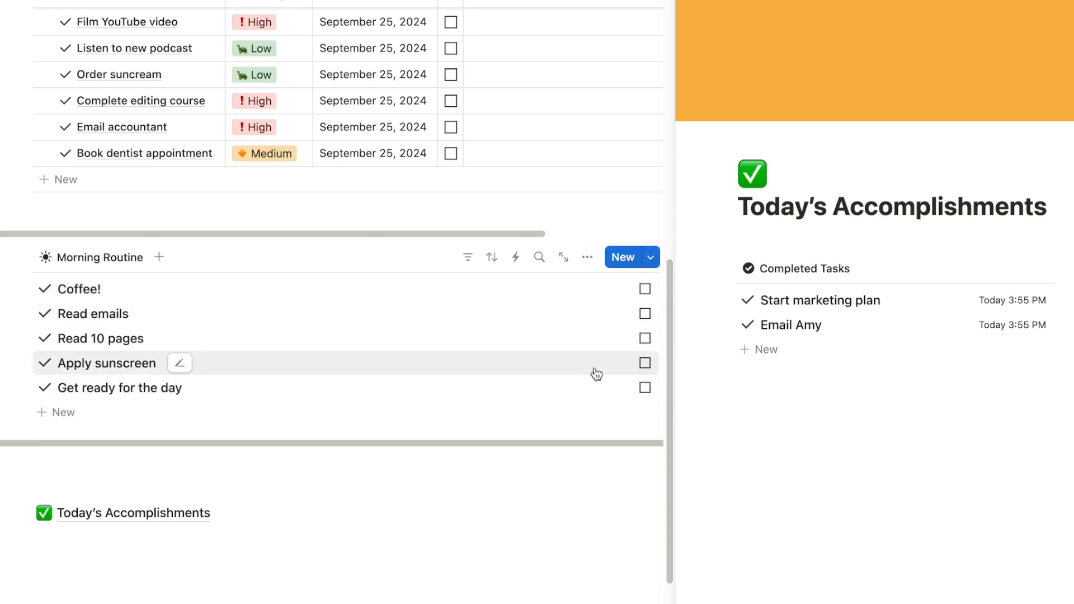
pyautogui.scroll(8, 596, 374)
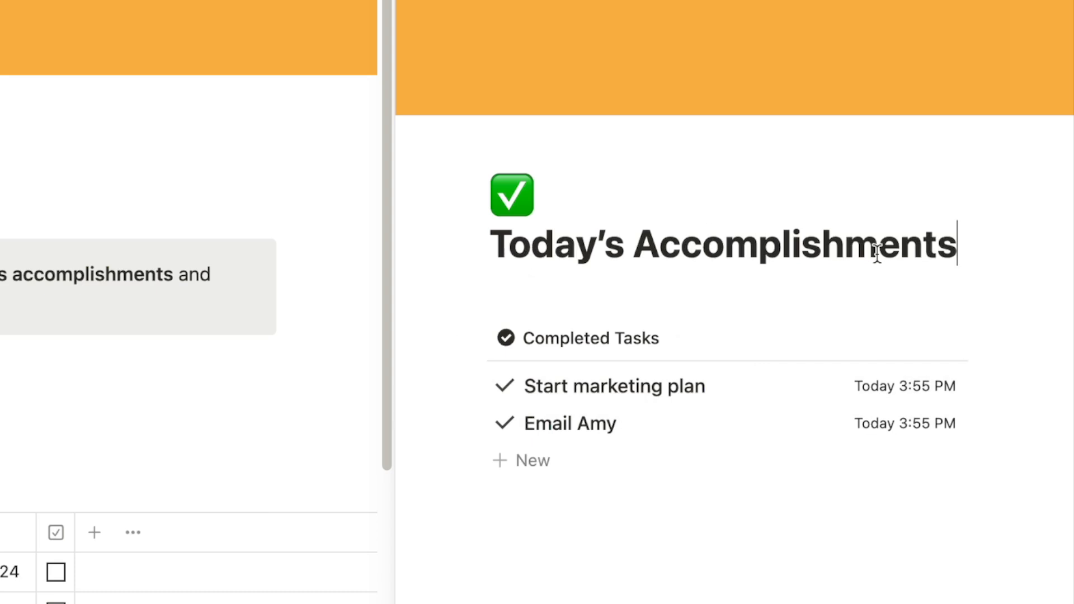
pyautogui.scroll(-2, 132, 545)
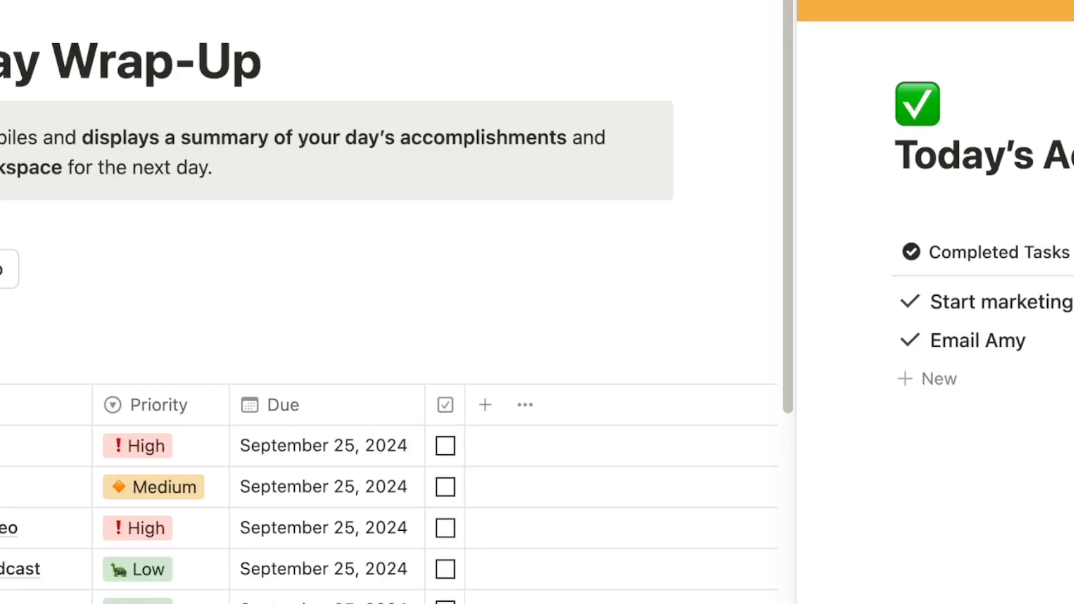
# Step: Insert a second button named End of Day Wrap-Up below the existing one and give it the matching setting-sun icon
pyautogui.press('Escape')
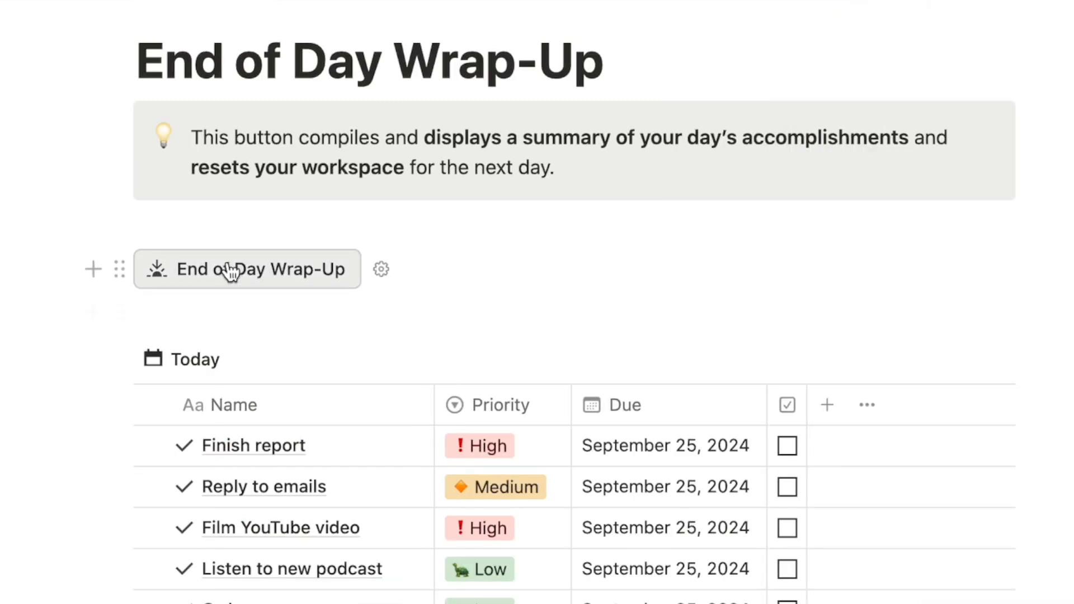
pyautogui.click(93, 270)
pyautogui.write('butt')
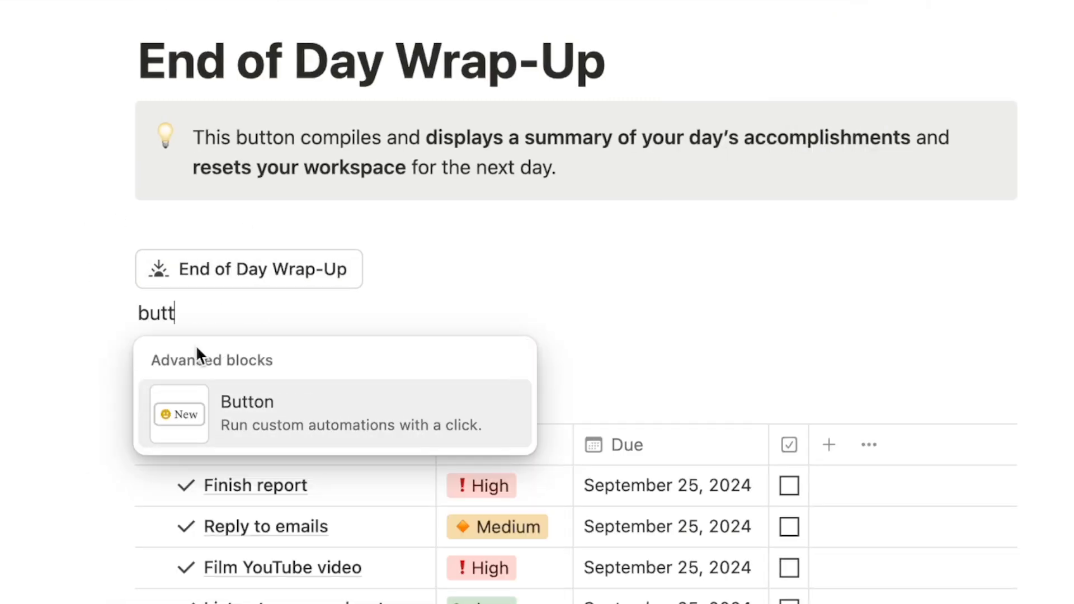
pyautogui.click(245, 405)
pyautogui.click(230, 383)
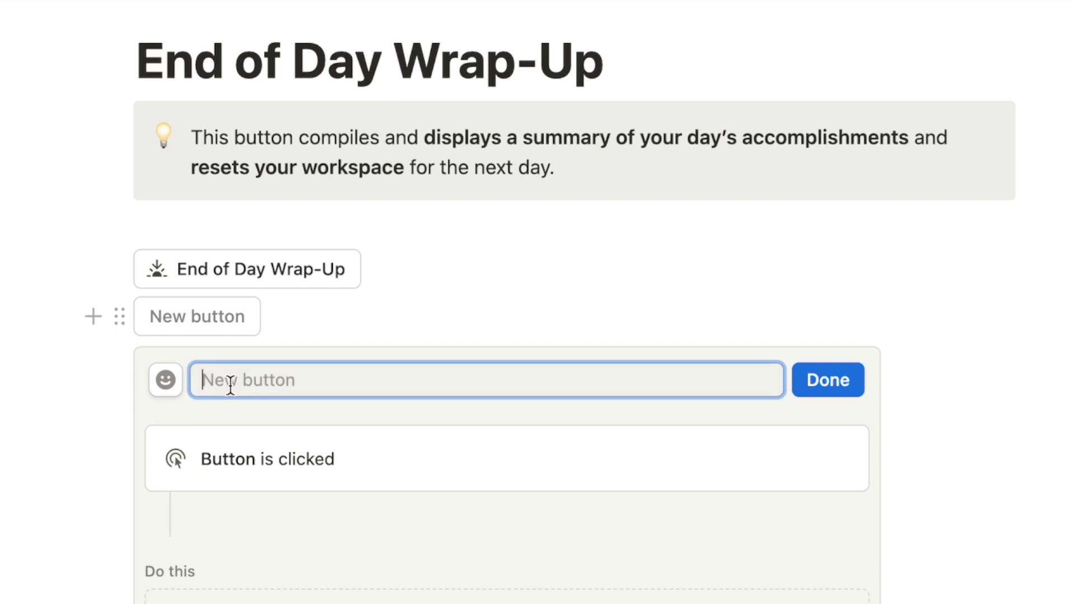
pyautogui.write('End of Day Wrap-Up')
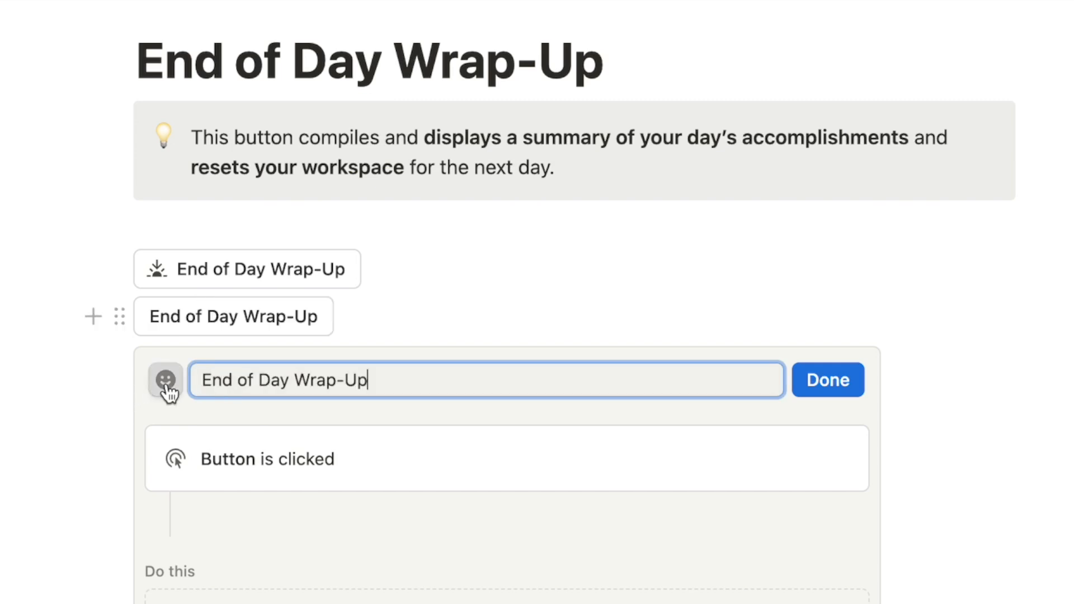
pyautogui.click(165, 381)
pyautogui.scroll(-15, 252, 195)
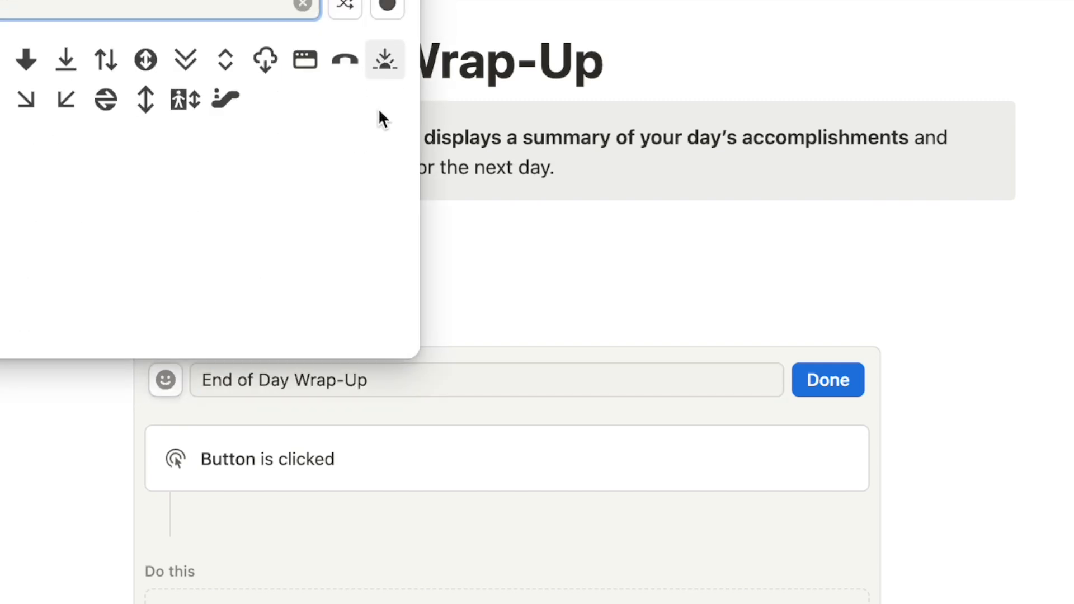
pyautogui.click(384, 59)
# Step: Add an action to the new button that edits all pages in the Morning Routine database
pyautogui.scroll(-3, 428, 451)
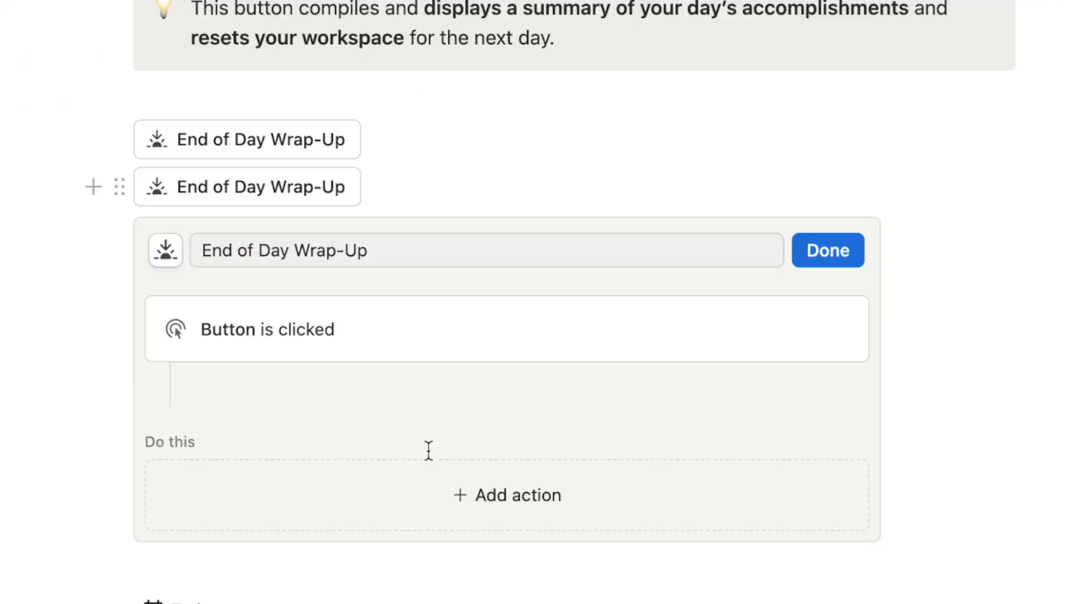
pyautogui.click(511, 494)
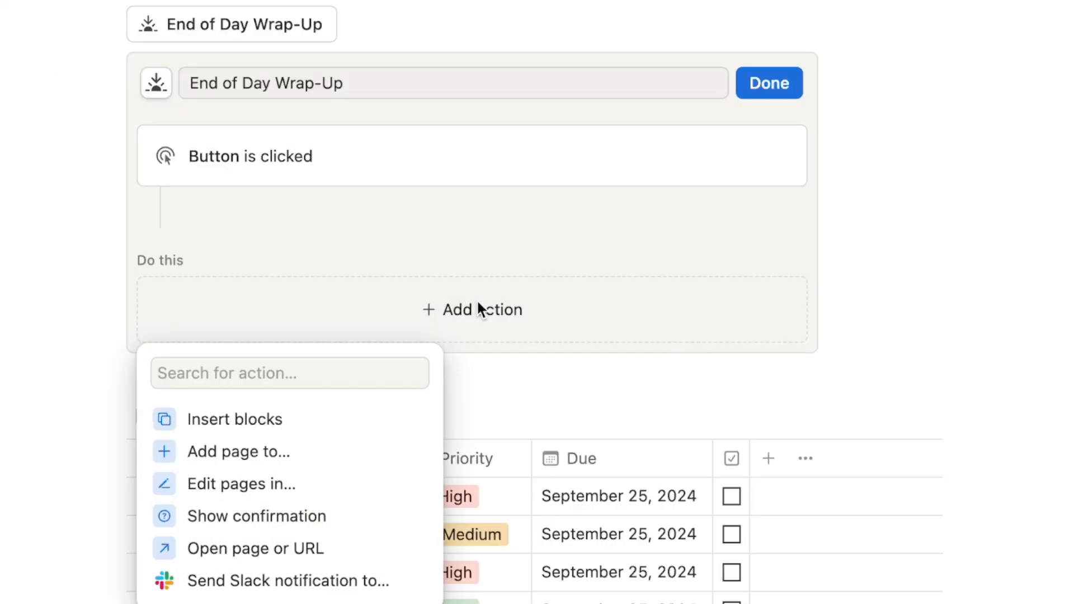
pyautogui.click(283, 493)
pyautogui.scroll(-2, 319, 259)
pyautogui.scroll(-1, 320, 259)
pyautogui.click(268, 238)
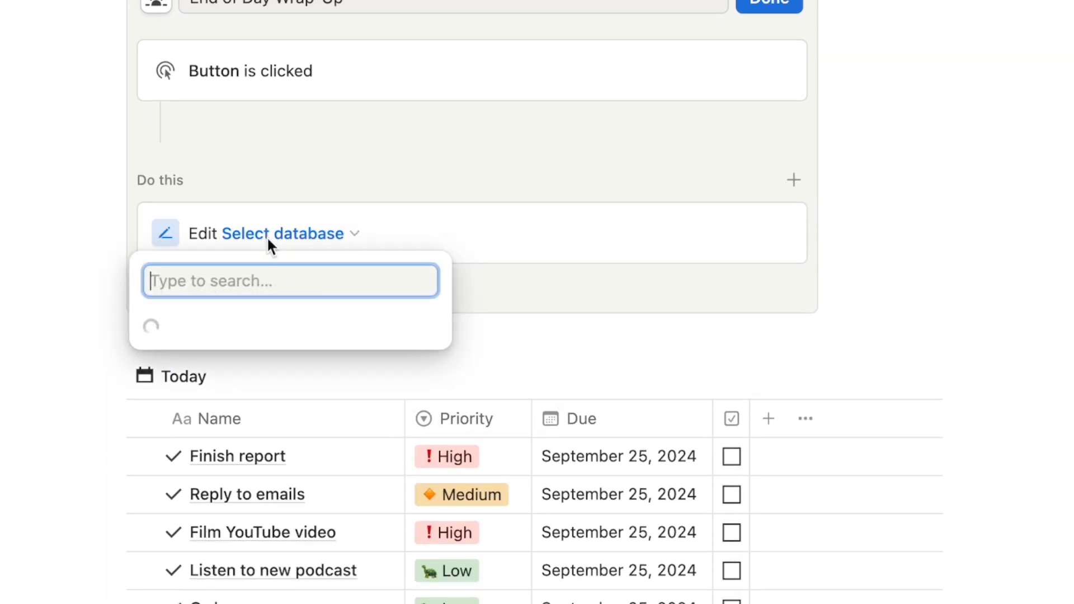
pyautogui.click(250, 109)
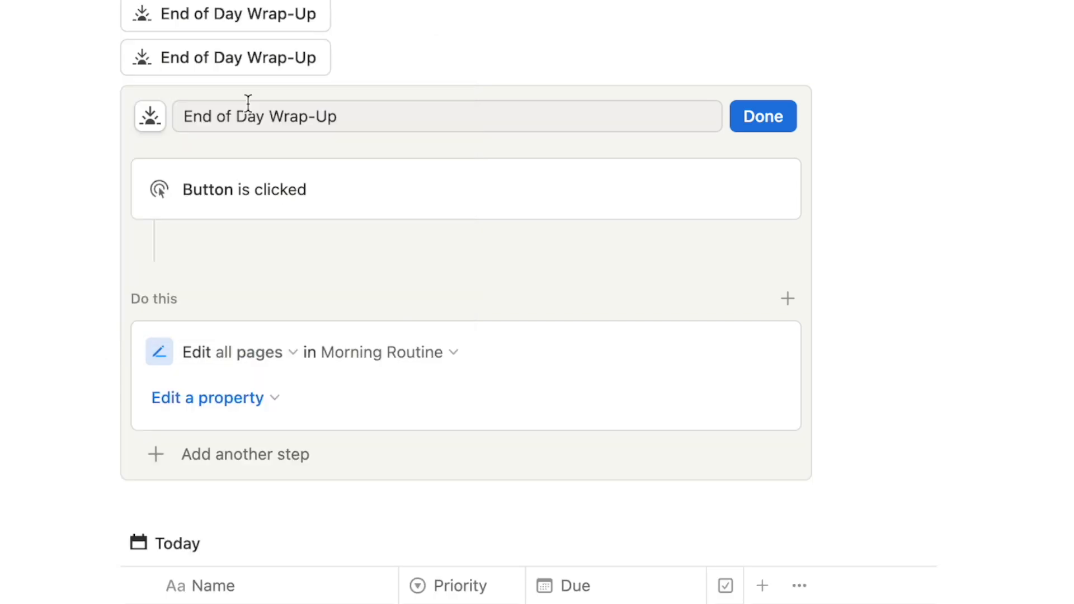
# Step: Make the Morning Routine edit action set the Done property to Unchecked
pyautogui.click(205, 398)
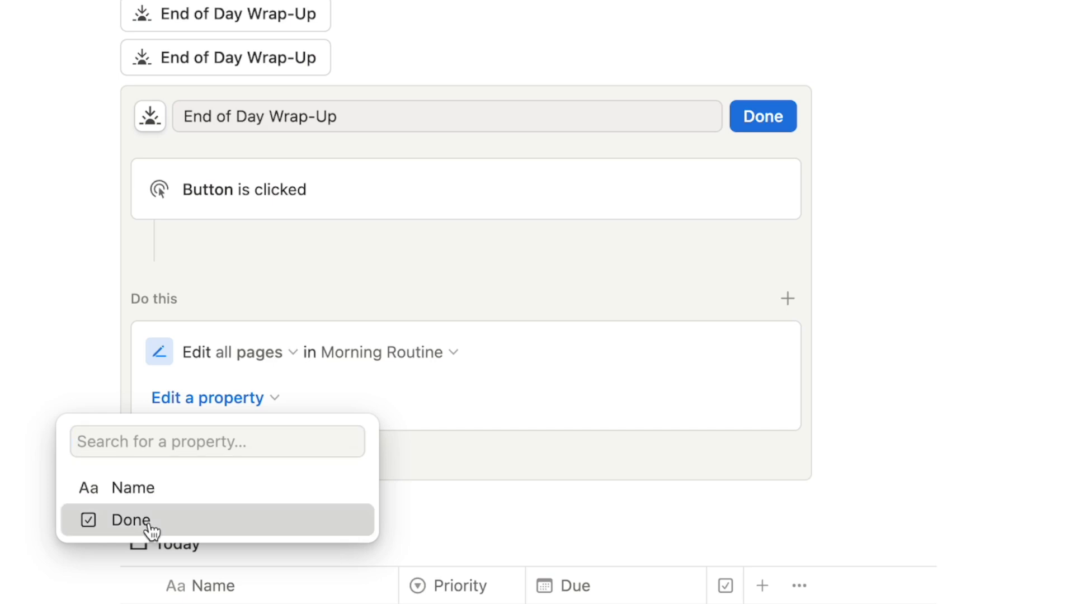
pyautogui.click(131, 519)
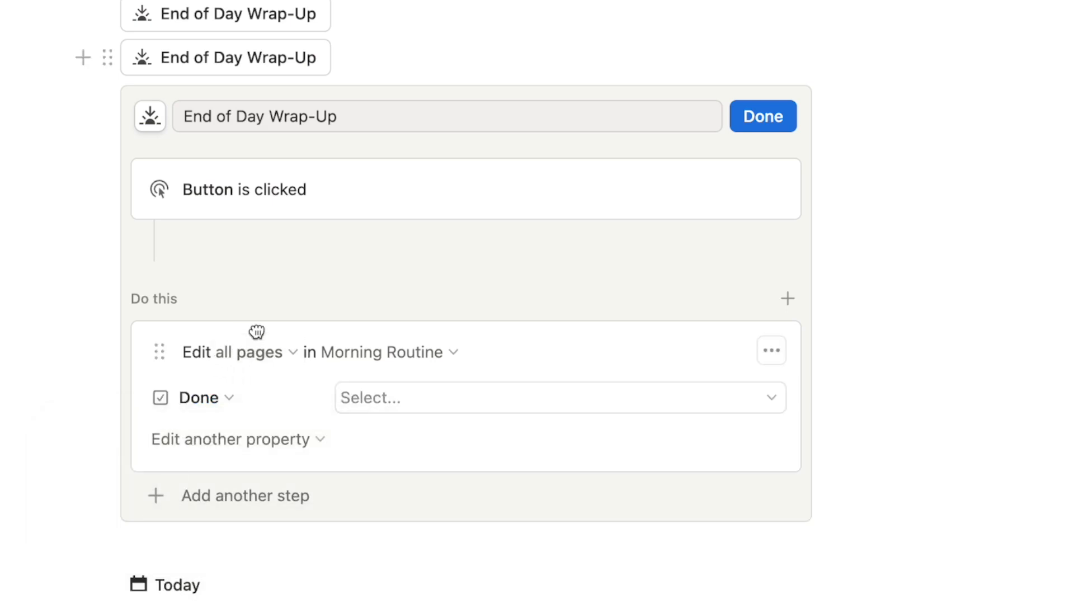
pyautogui.click(370, 402)
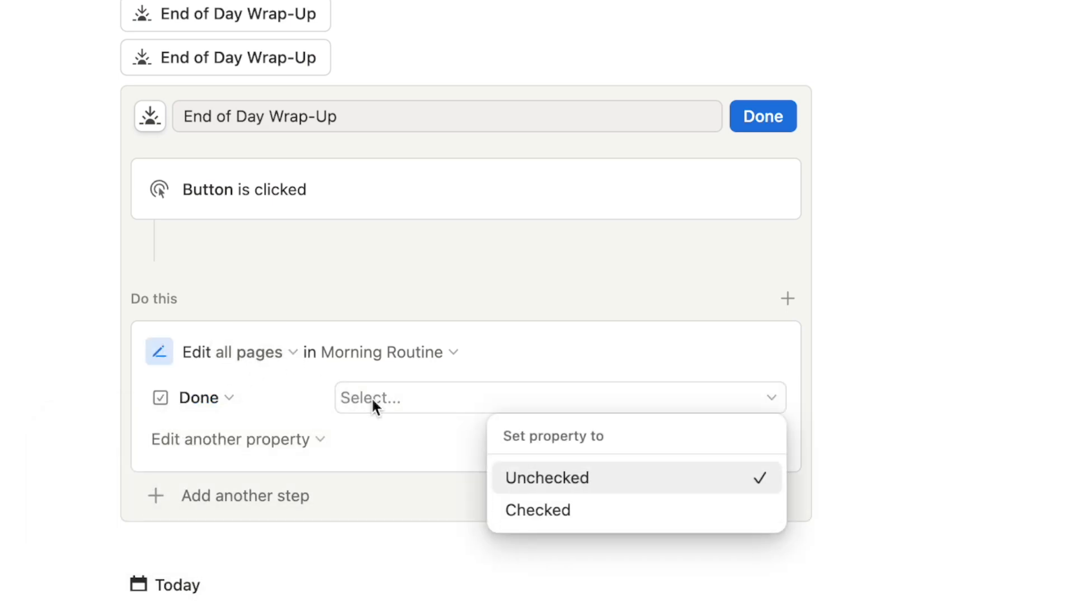
pyautogui.click(563, 480)
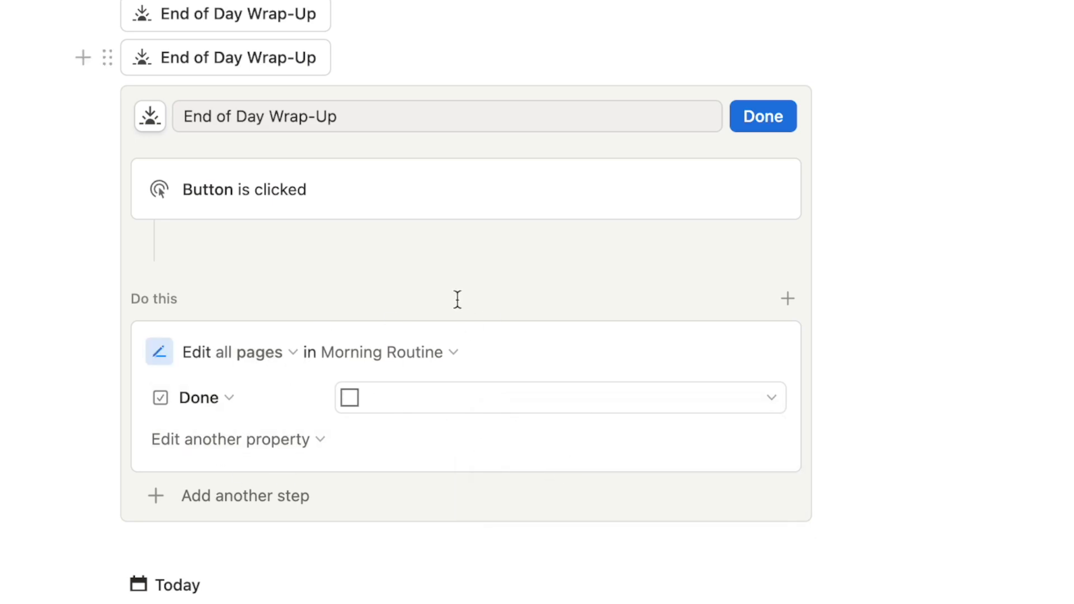
# Step: Open the Today's Accomplishments page and show the sort and filters of its Completed Tasks view
pyautogui.scroll(-2, 457, 299)
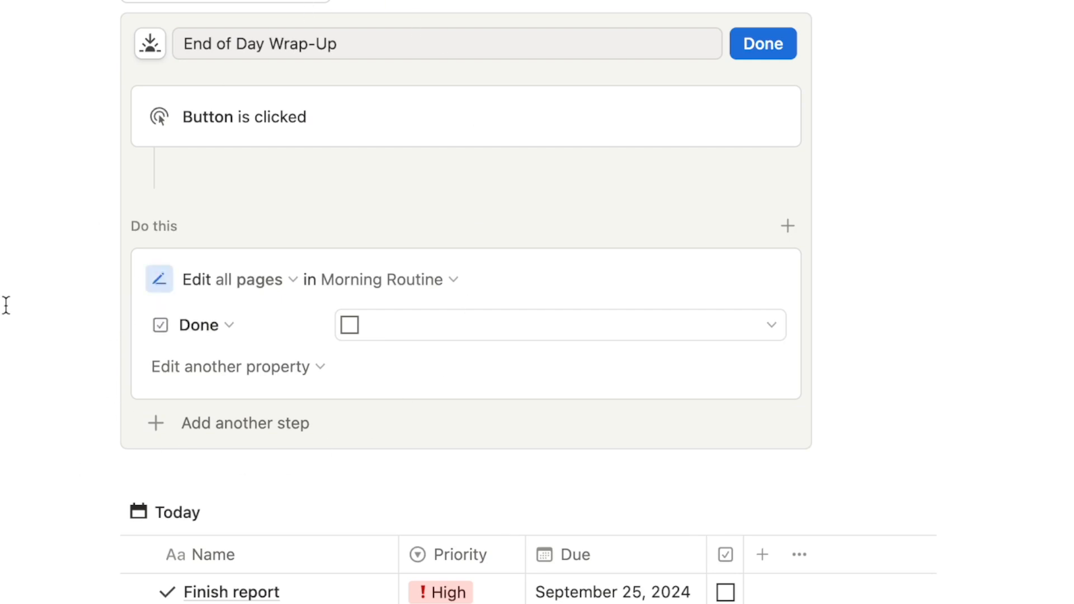
pyautogui.scroll(-15, 6, 305)
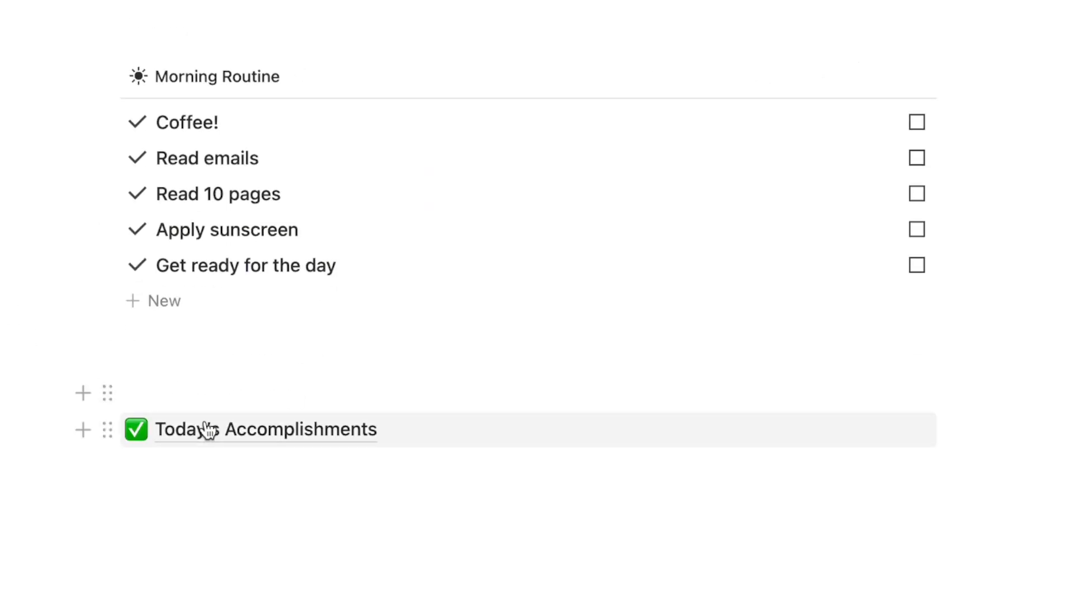
pyautogui.click(276, 436)
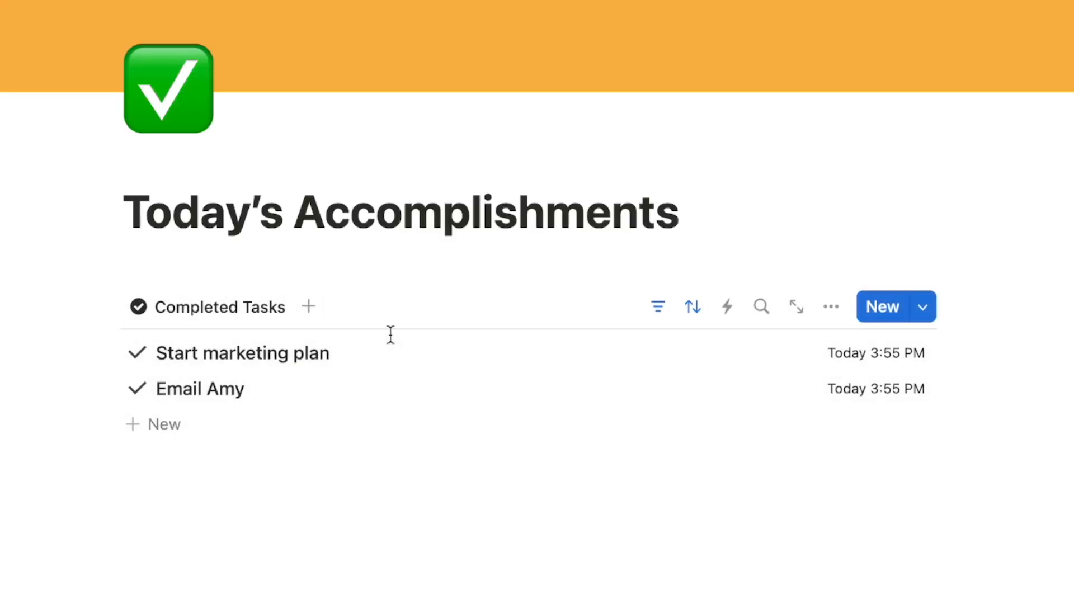
pyautogui.click(657, 308)
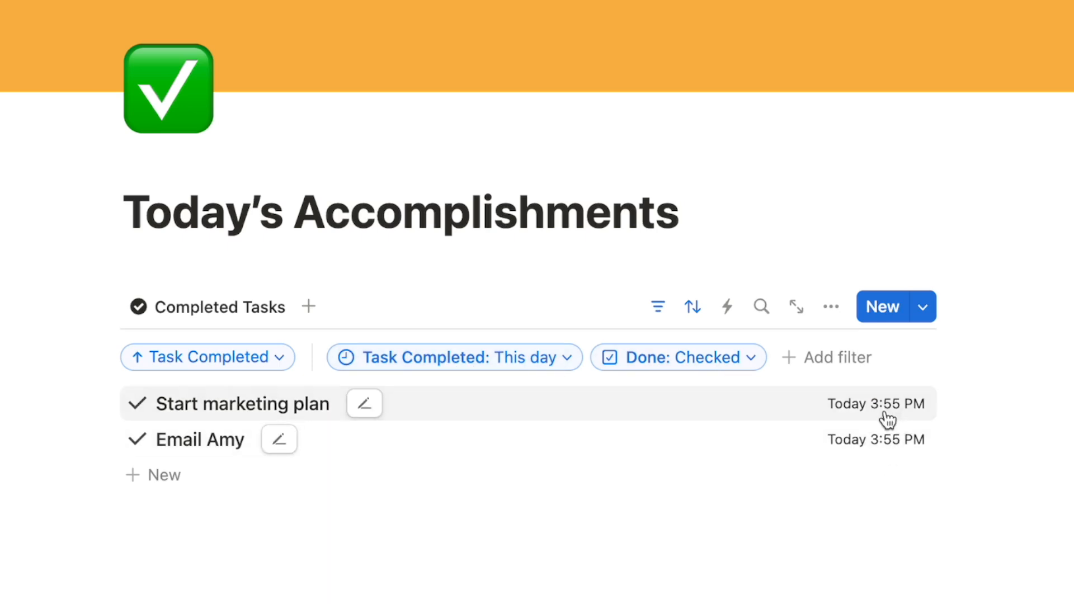
# Step: Open the Start marketing plan task and add a property of the type Last edited time
pyautogui.click(870, 408)
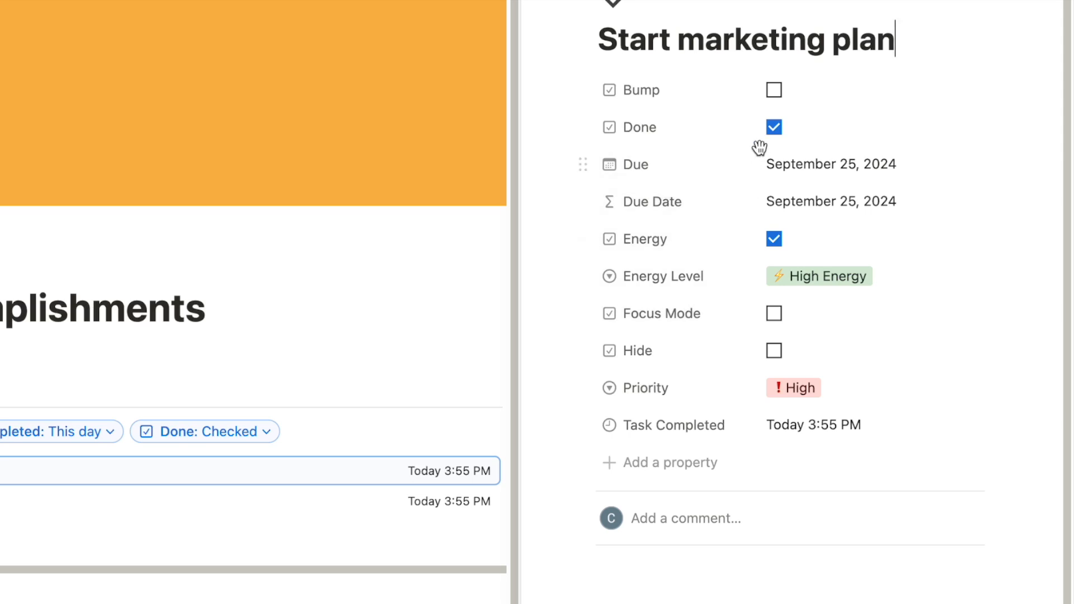
pyautogui.click(635, 473)
pyautogui.write('last')
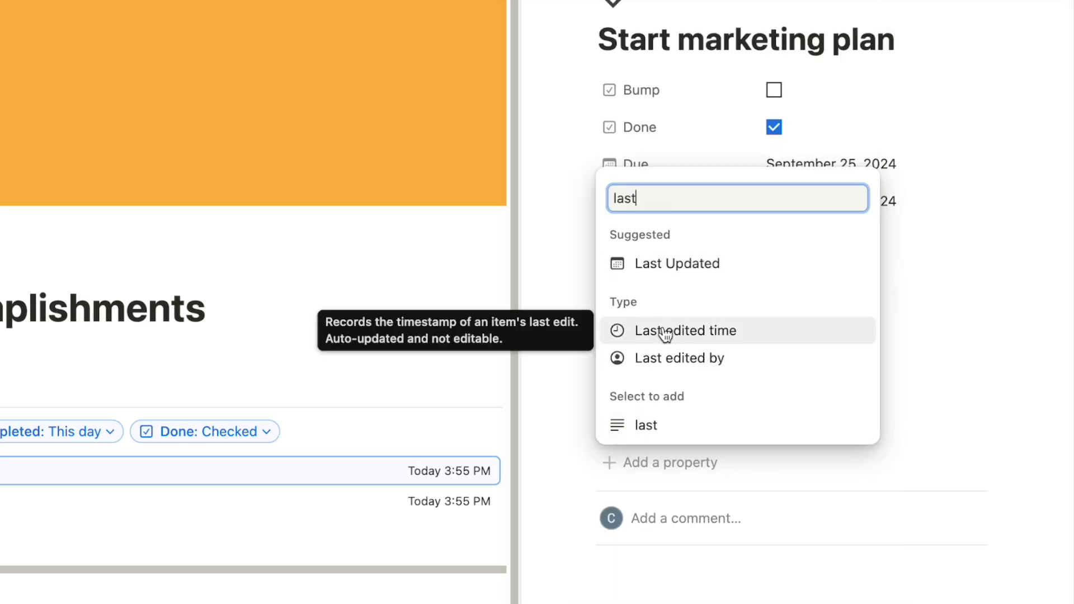
pyautogui.click(698, 336)
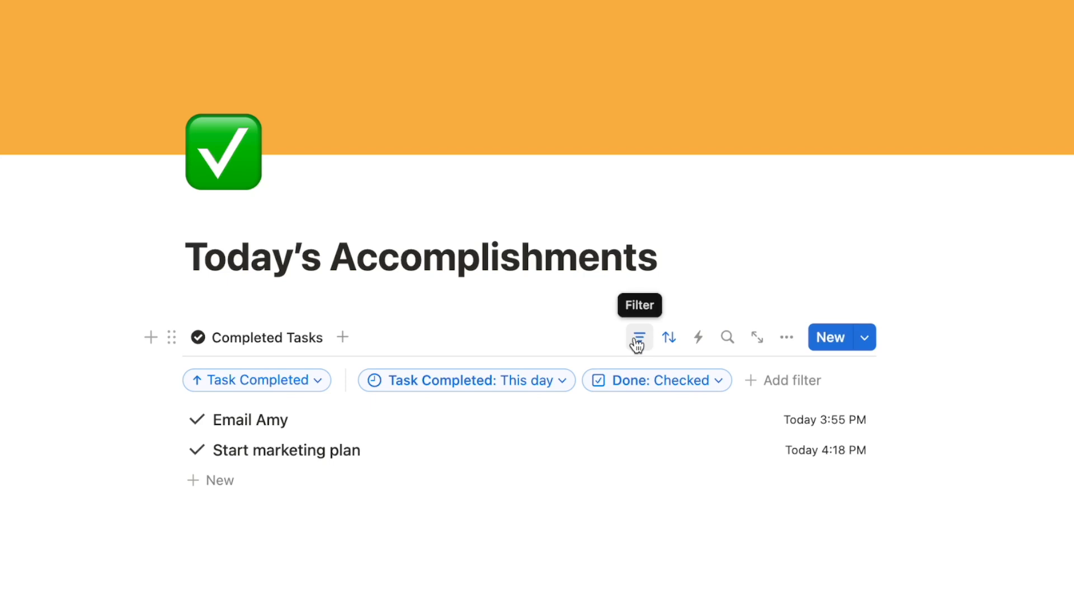
# Step: Examine the Task Completed filter of the Completed Tasks view, and collapse the filter bar
pyautogui.click(413, 386)
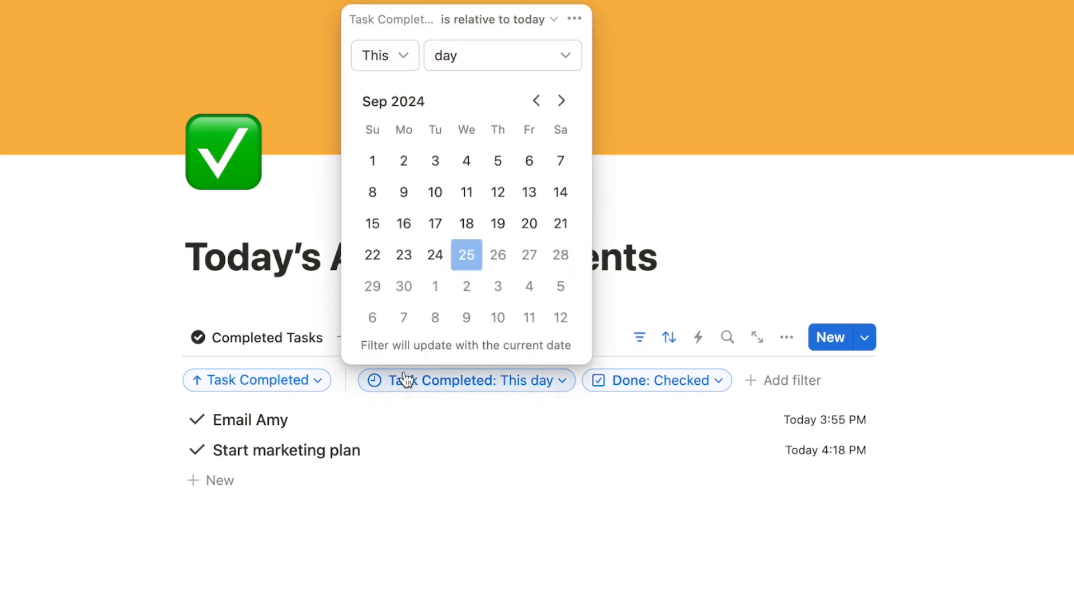
pyautogui.click(1053, 408)
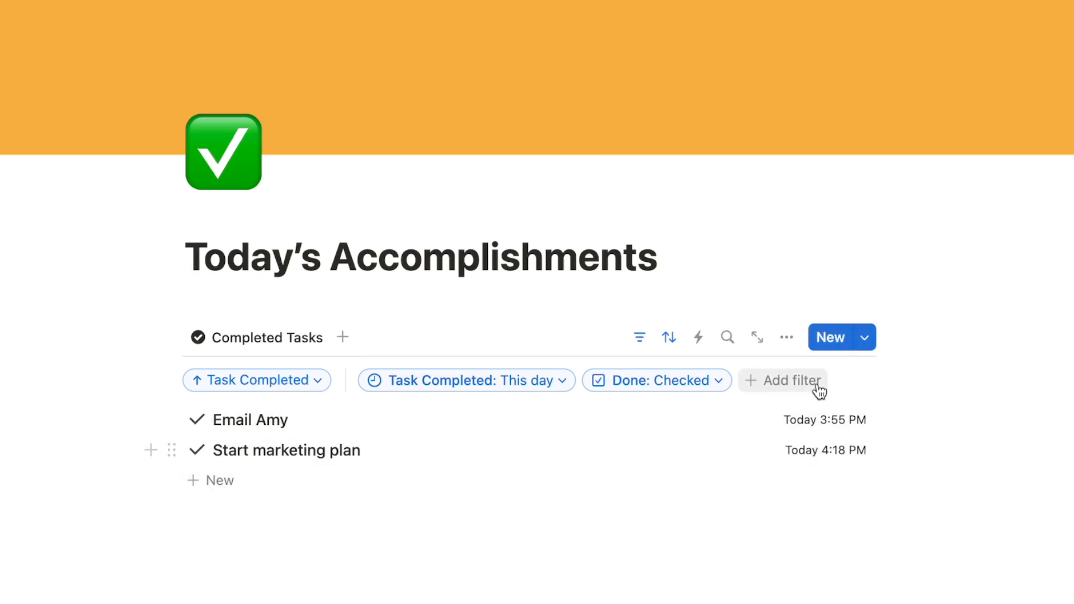
pyautogui.click(637, 344)
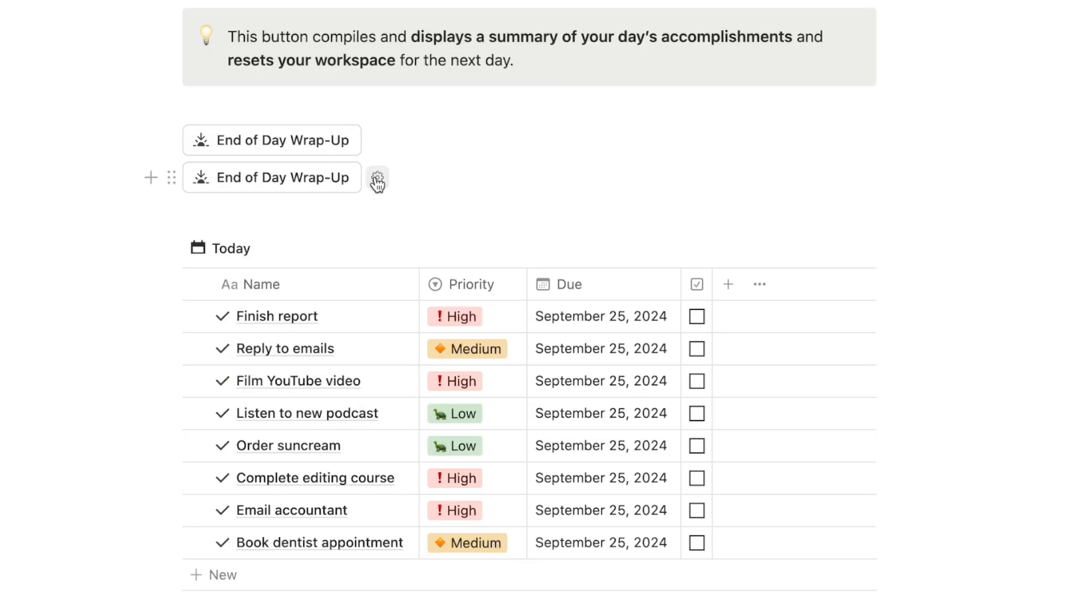
# Step: Add a second action to the new End of Day Wrap-Up button that opens Today's Accomplishments in Side peek, and finish editing the button
pyautogui.click(377, 179)
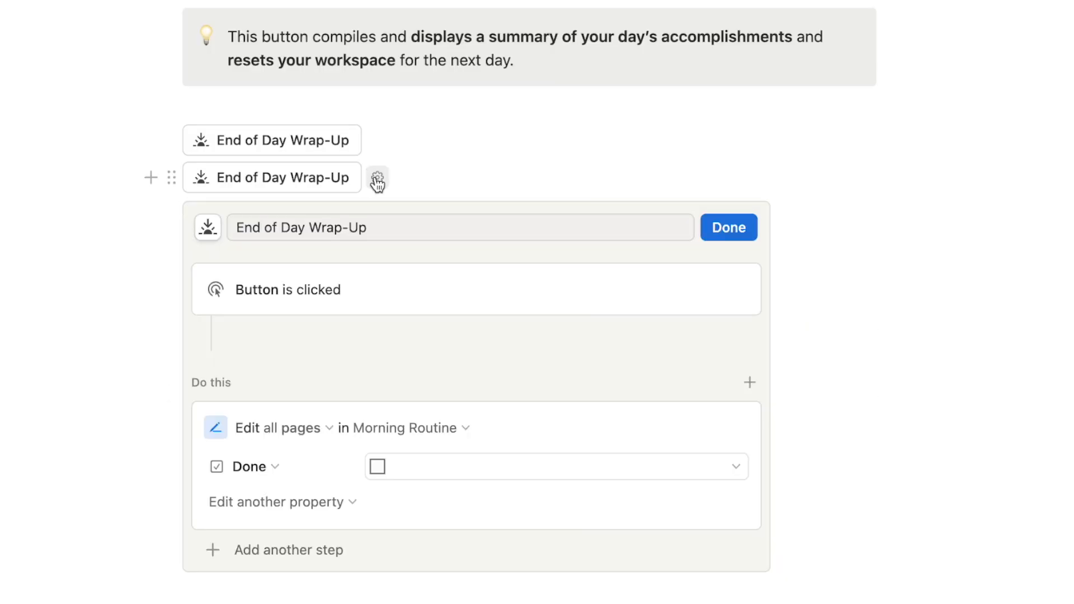
pyautogui.scroll(-5, 375, 175)
pyautogui.click(270, 307)
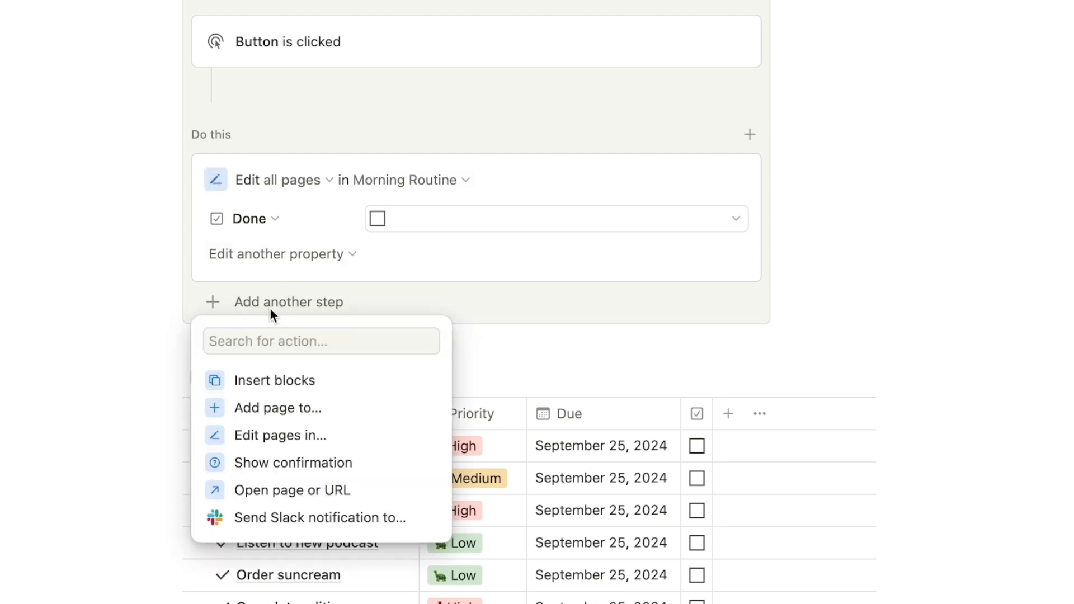
pyautogui.click(292, 491)
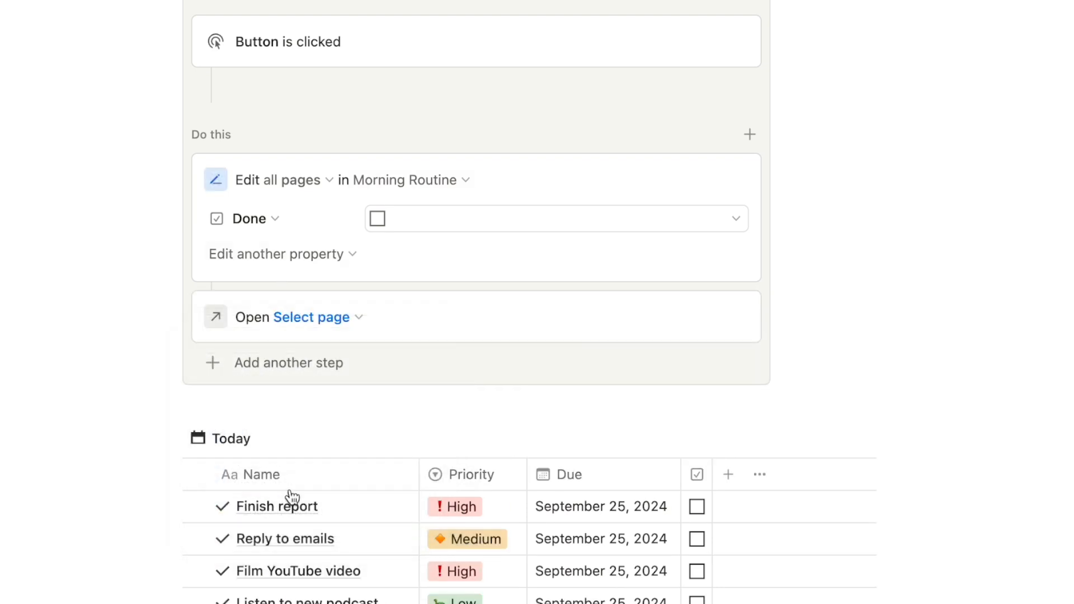
pyautogui.click(305, 317)
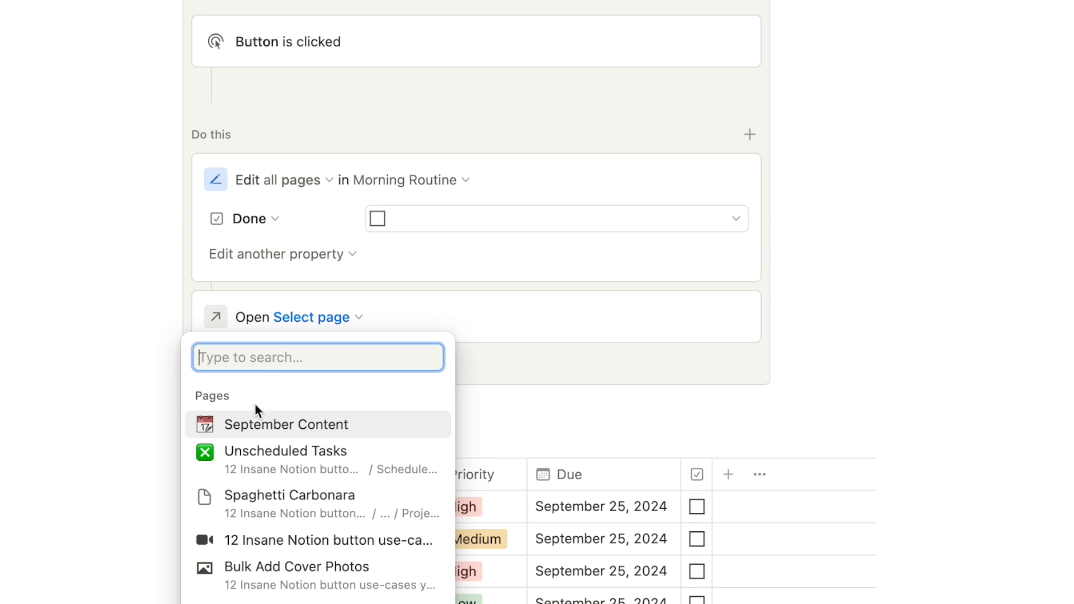
pyautogui.write('toda')
pyautogui.click(335, 442)
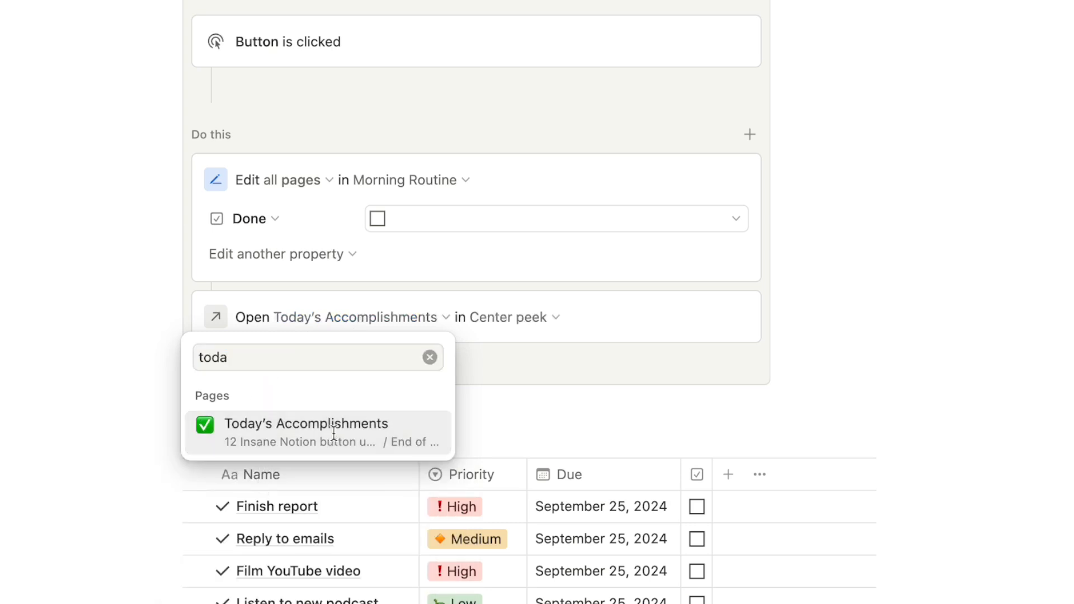
pyautogui.click(504, 322)
pyautogui.click(451, 371)
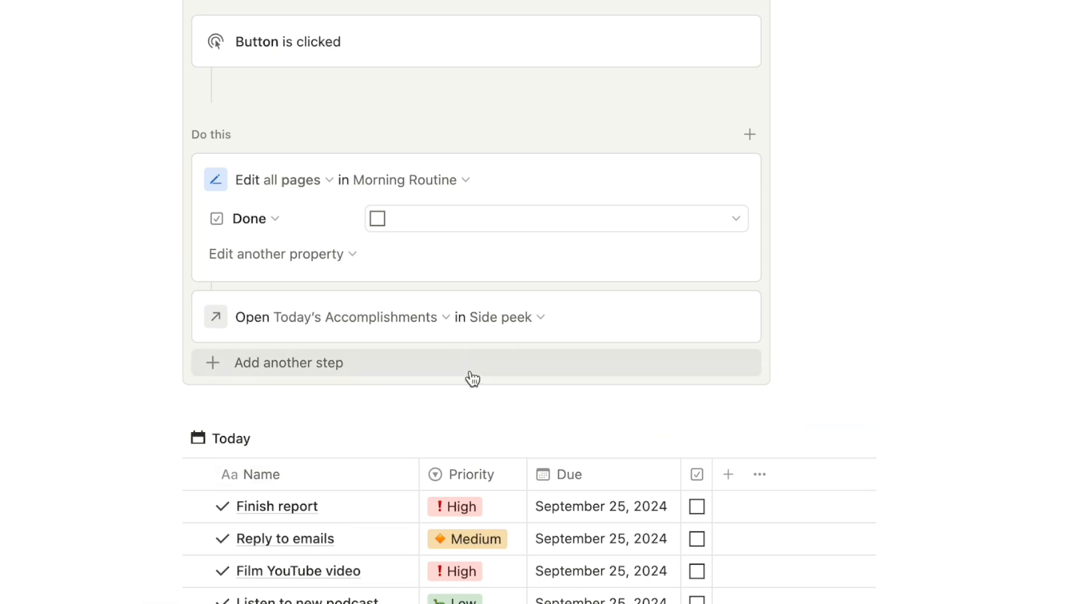
pyautogui.scroll(2, 671, 50)
pyautogui.click(726, 37)
# Step: Mark four items in the Morning Routine list as done
pyautogui.scroll(5, 554, 333)
pyautogui.scroll(-2, 554, 333)
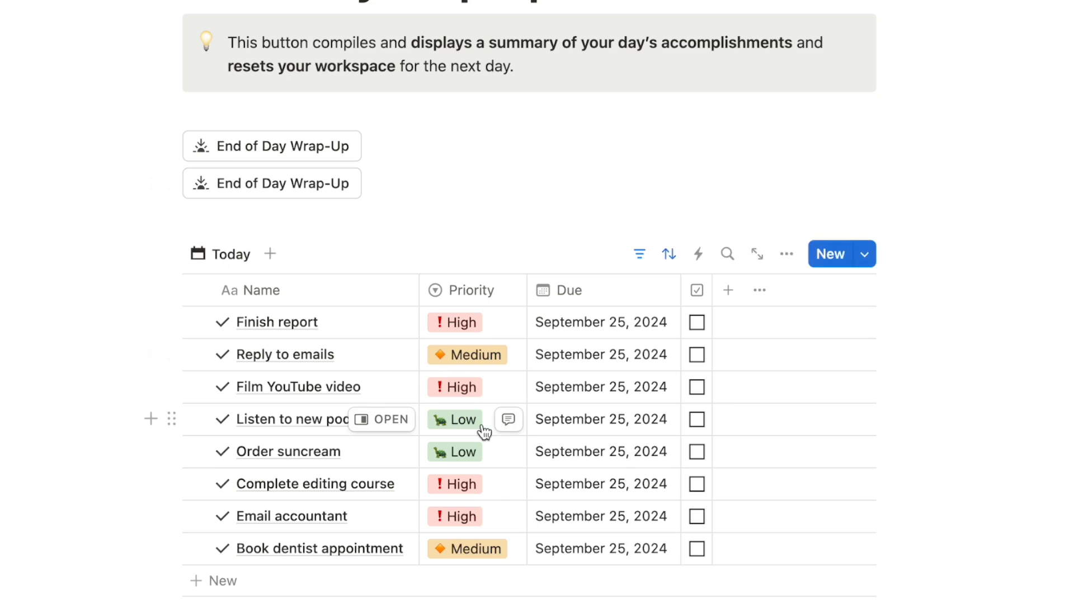
pyautogui.scroll(-5, 487, 430)
pyautogui.click(859, 401)
pyautogui.click(860, 432)
pyautogui.click(860, 461)
pyautogui.click(860, 492)
# Step: Run the second End of Day Wrap-Up button and check the Today's Accomplishments side peek and the Morning Routine list
pyautogui.scroll(6, 492, 397)
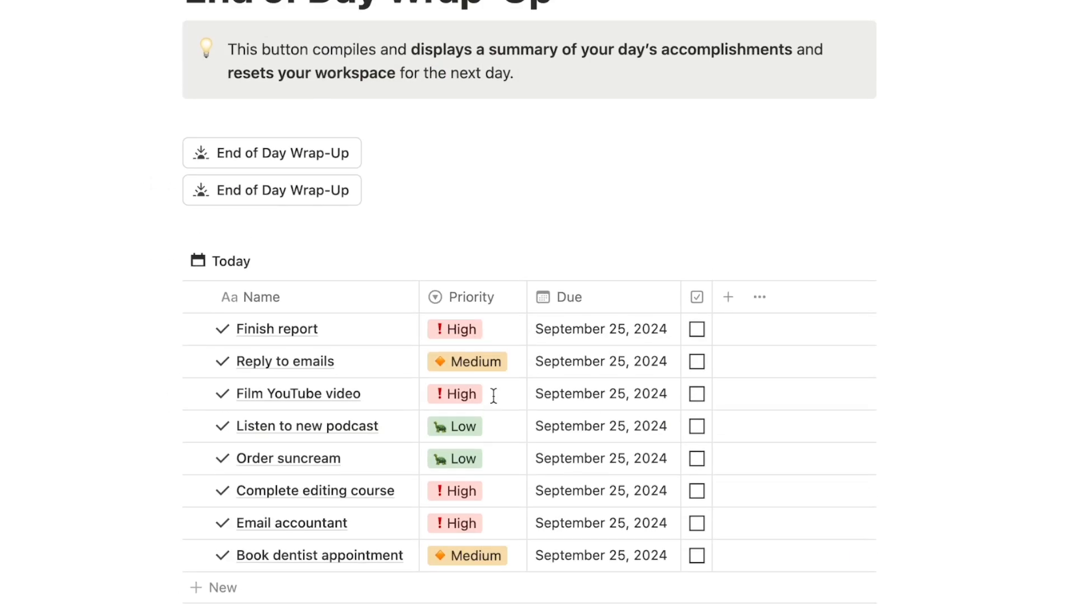
pyautogui.click(280, 233)
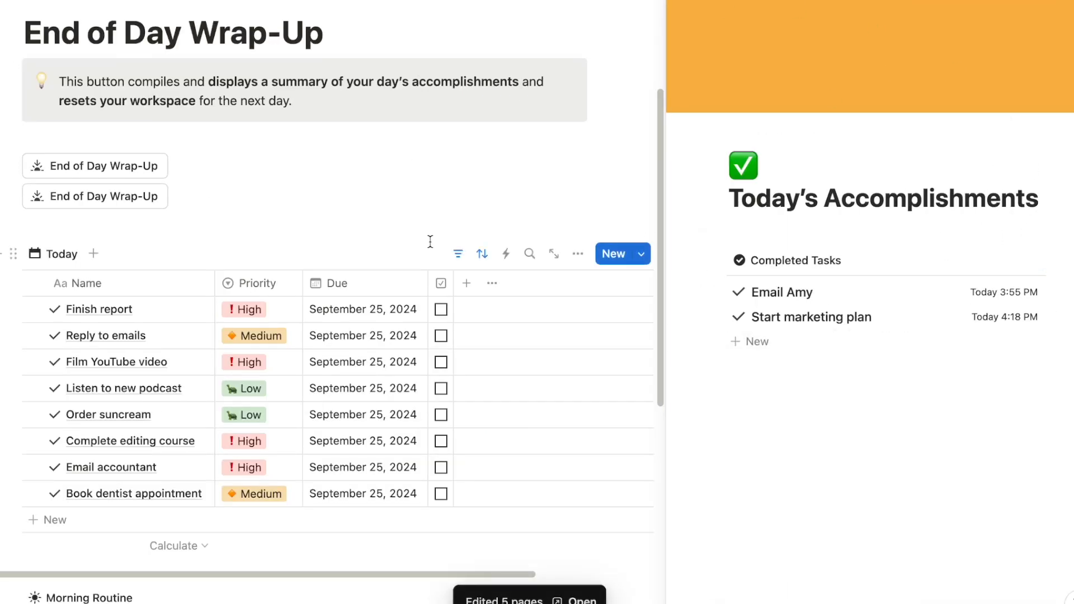
pyautogui.scroll(-5, 659, 297)
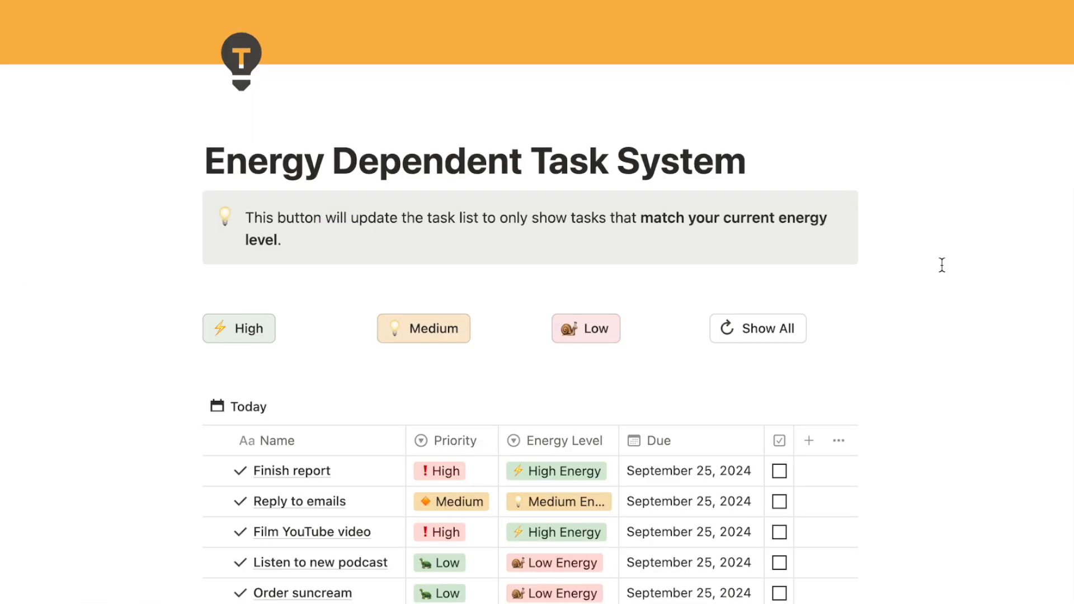
# Step: Look over the energy level buttons and the Today task list on the Energy Dependent Task System page
pyautogui.scroll(-1, 942, 265)
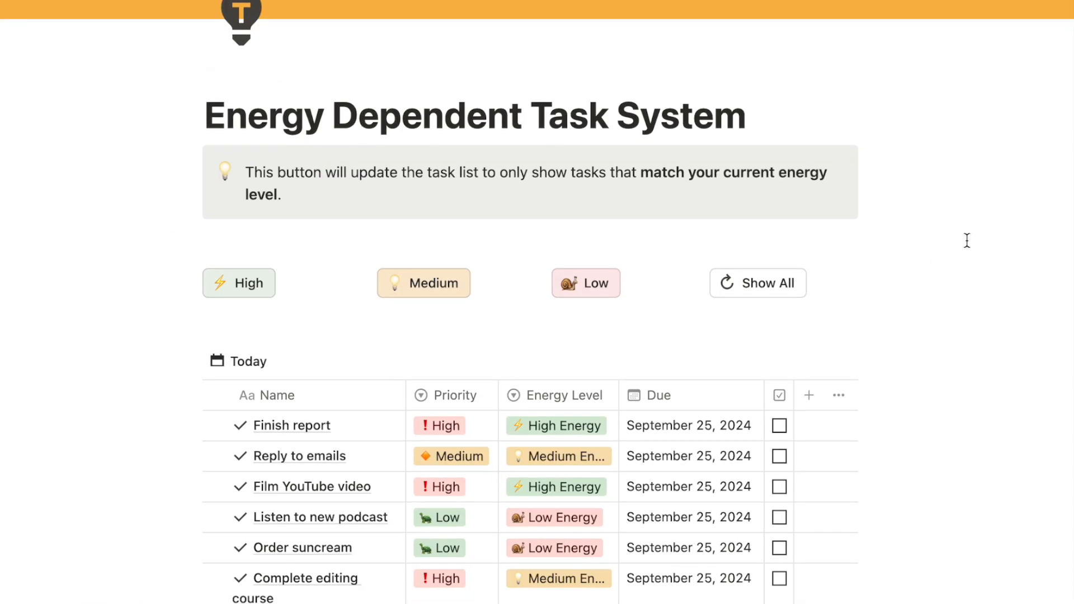
pyautogui.scroll(-2, 966, 241)
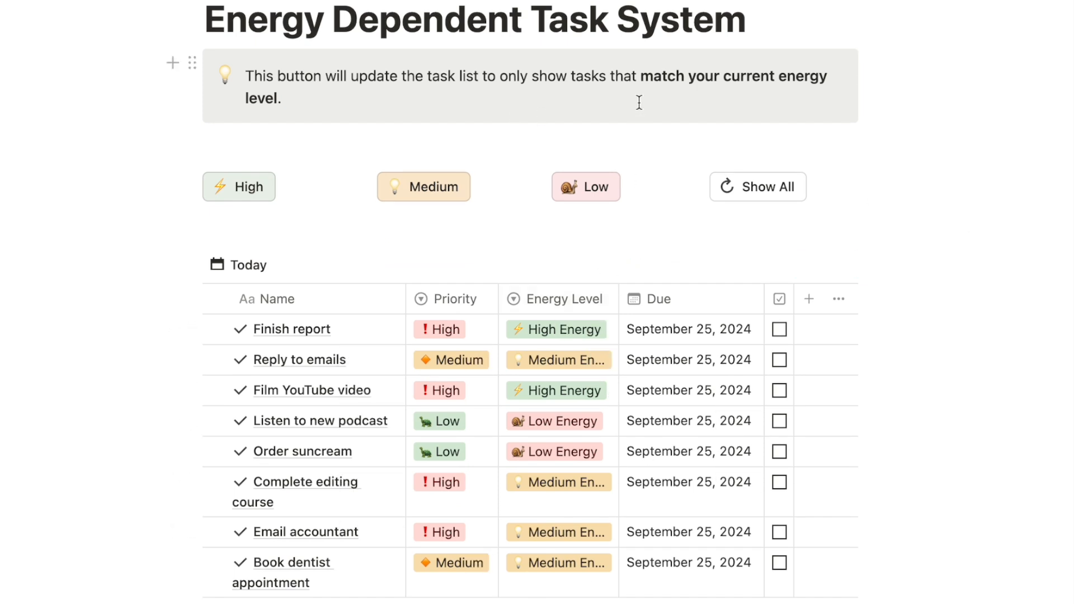
# Step: Demonstrate the energy filtering by running the Low, High and Show All buttons and checking the Today task list
pyautogui.scroll(-2, 942, 202)
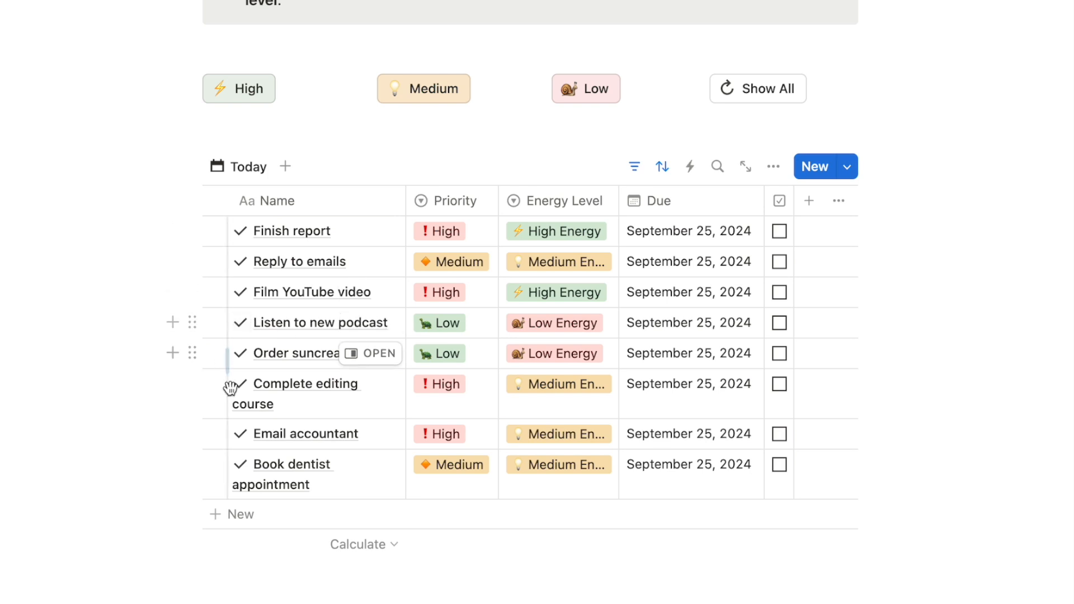
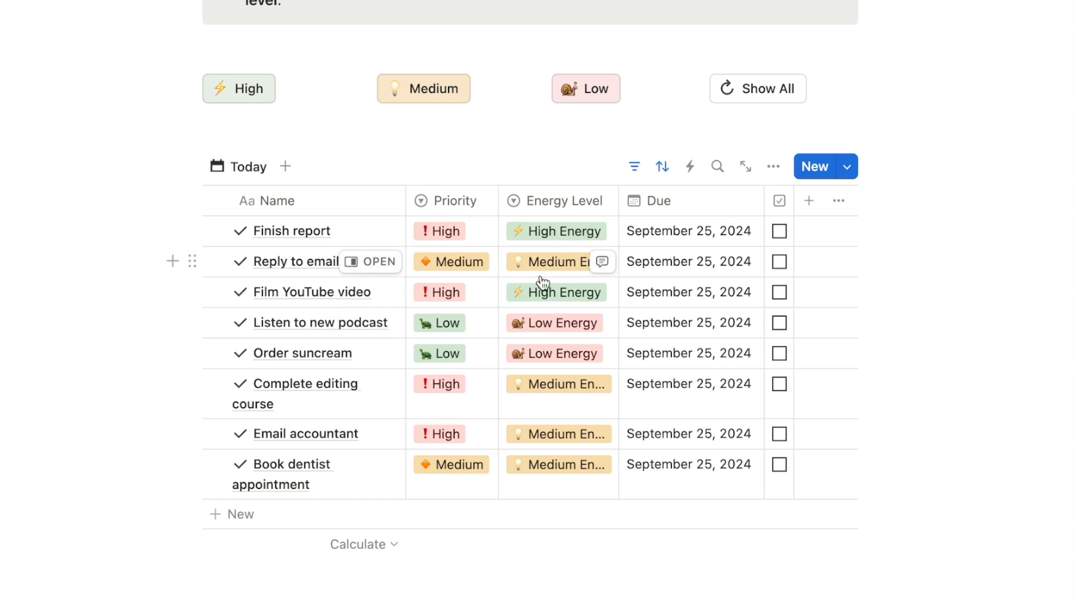
pyautogui.scroll(1, 960, 458)
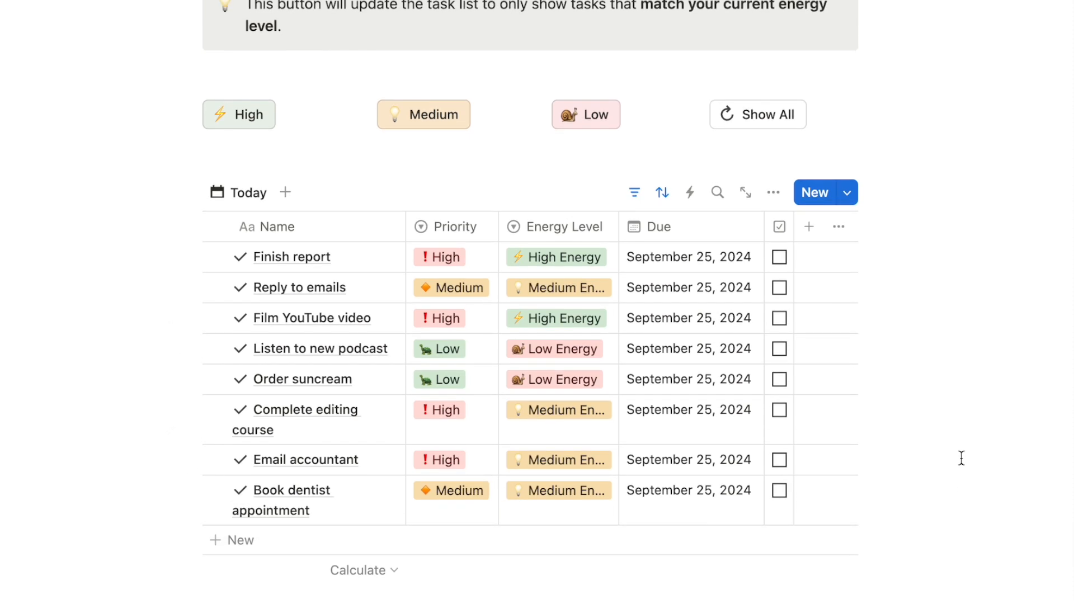
pyautogui.scroll(-1, 961, 458)
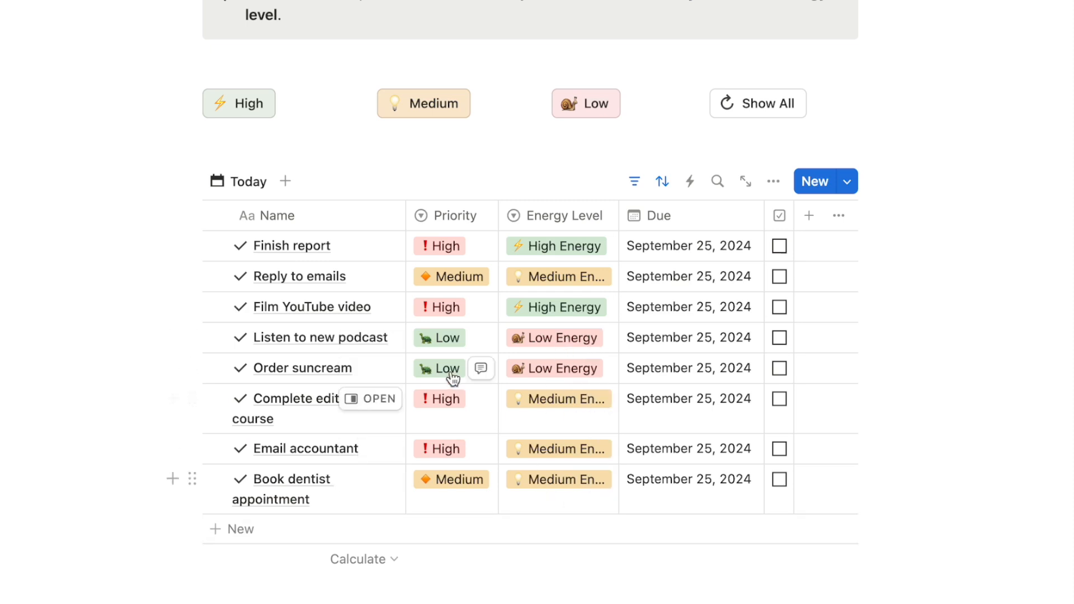
pyautogui.click(576, 116)
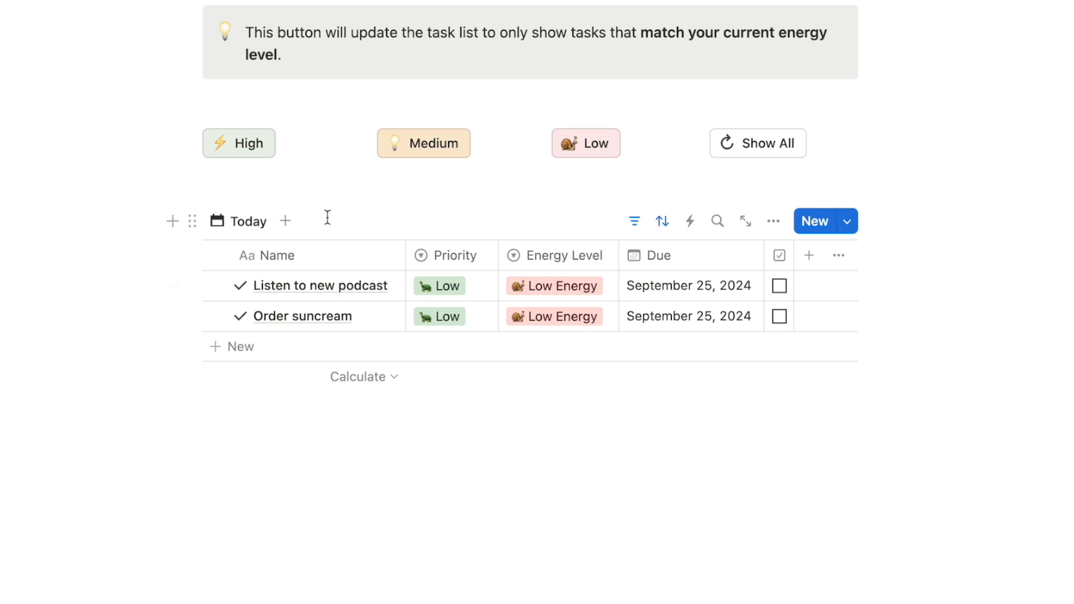
pyautogui.click(243, 151)
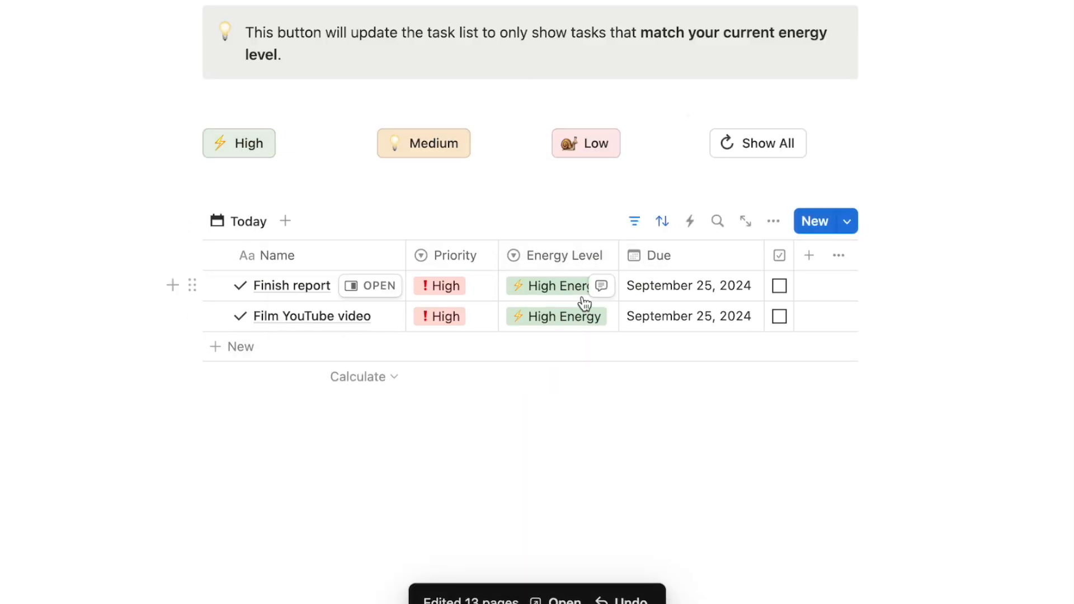
pyautogui.click(749, 147)
# Step: Display the Energy checkbox property in the Today table to inspect it, and hide it again
pyautogui.scroll(-1, 527, 151)
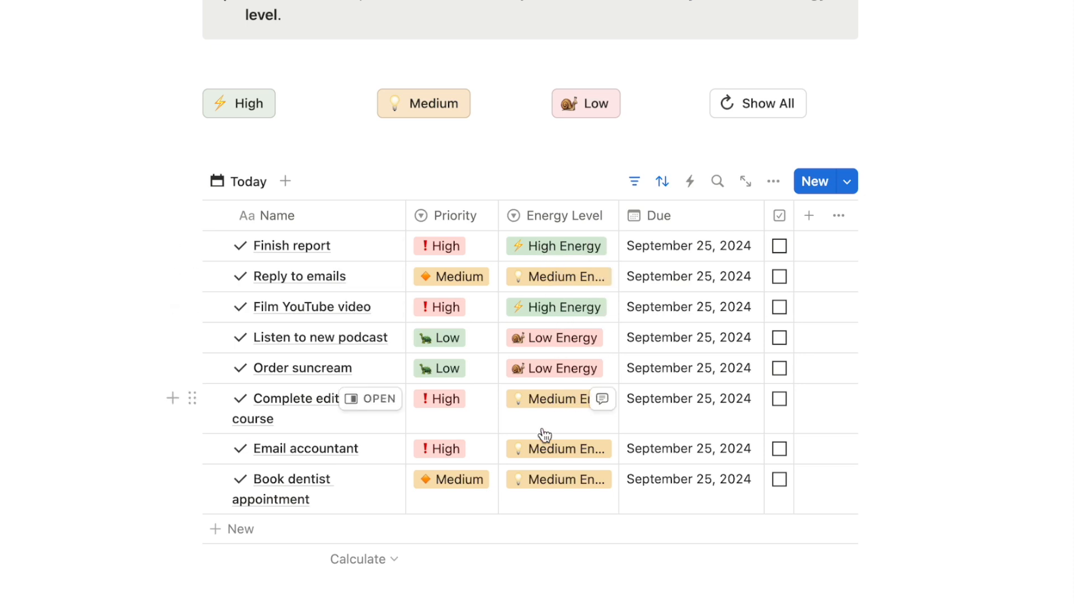
pyautogui.click(773, 181)
pyautogui.click(843, 292)
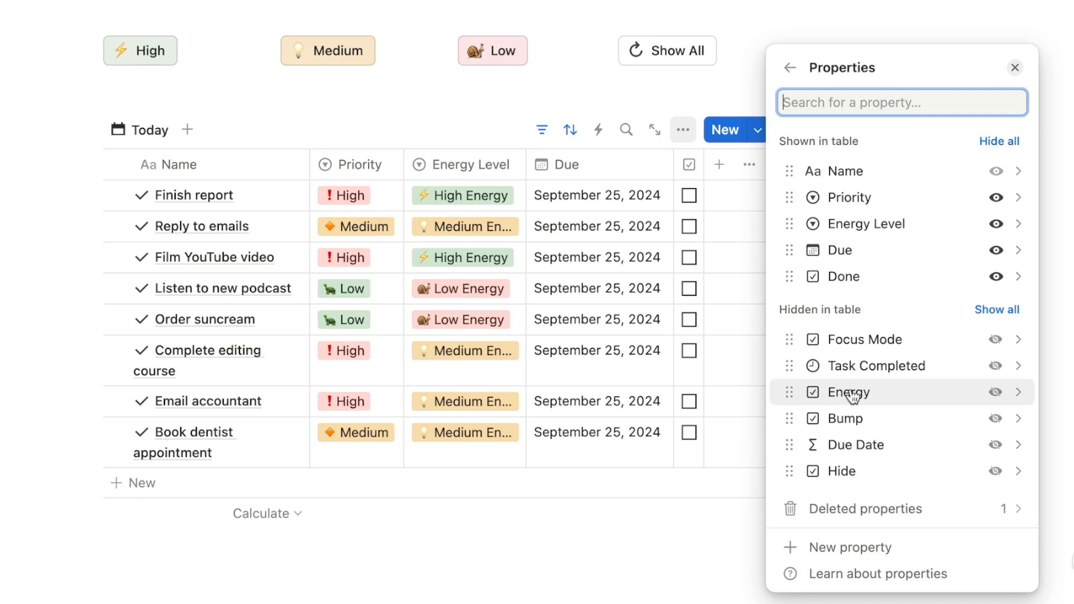
pyautogui.click(995, 393)
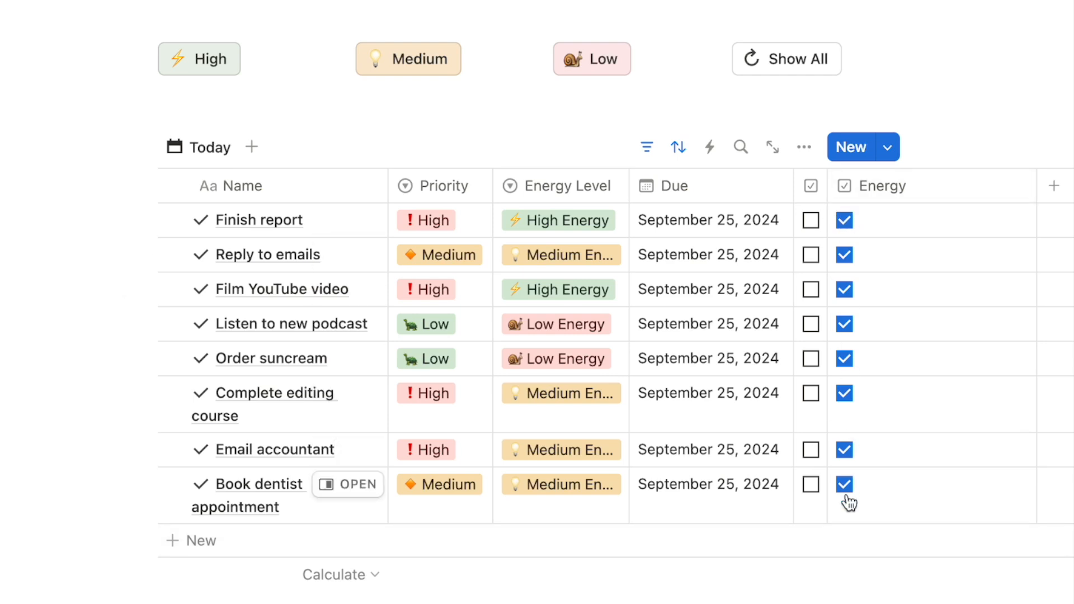
pyautogui.click(880, 190)
pyautogui.click(890, 410)
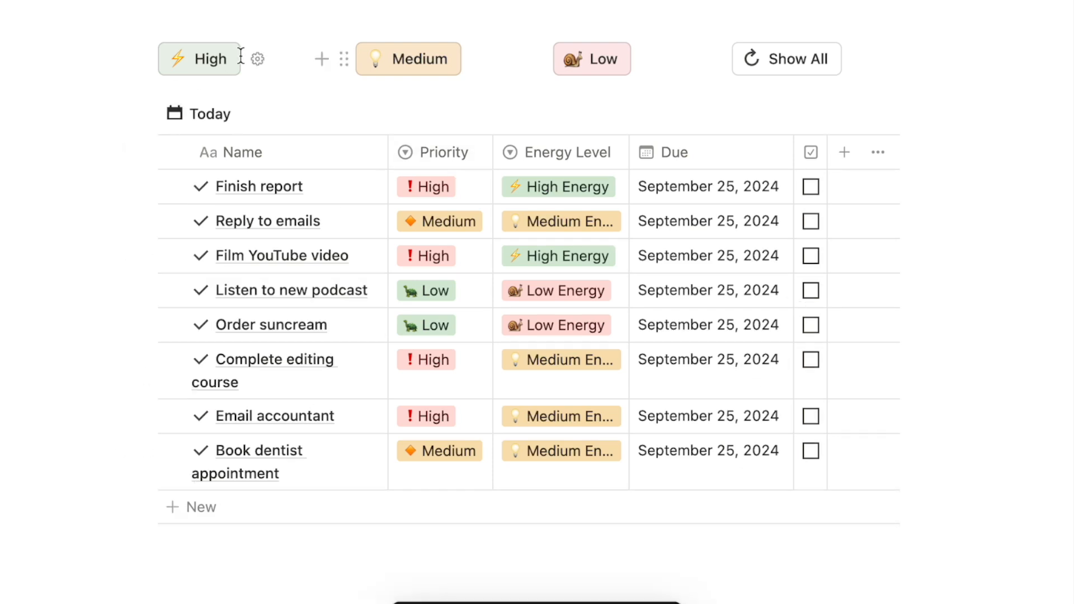
# Step: Insert a new button below the existing High button, name it High and give it the lightning bolt emoji
pyautogui.click(121, 59)
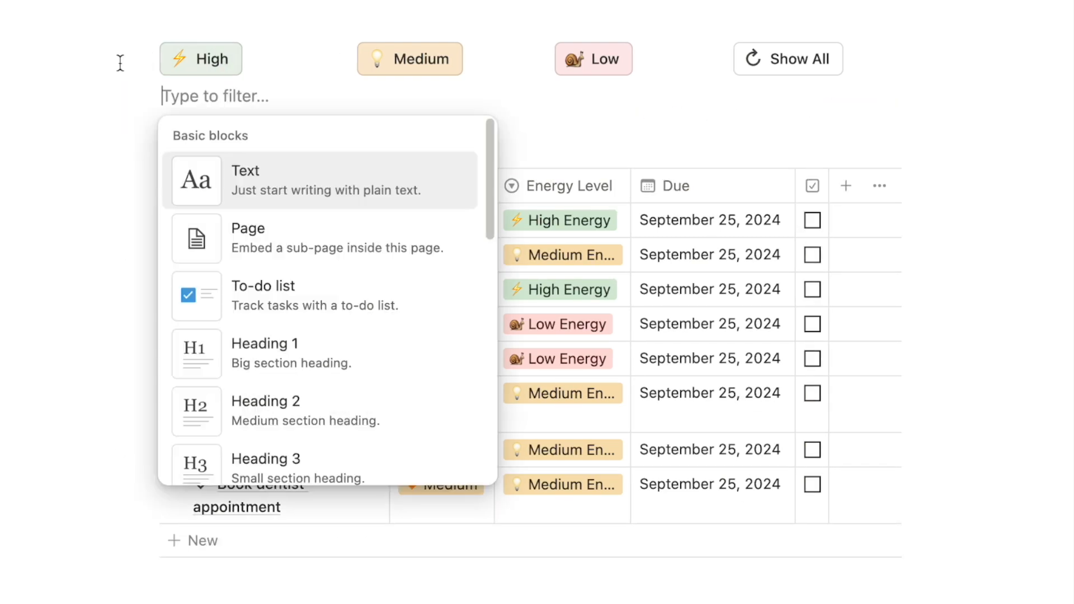
pyautogui.write('butt')
pyautogui.click(276, 203)
pyautogui.click(126, 147)
pyautogui.click(36, 146)
pyautogui.click(0, 187)
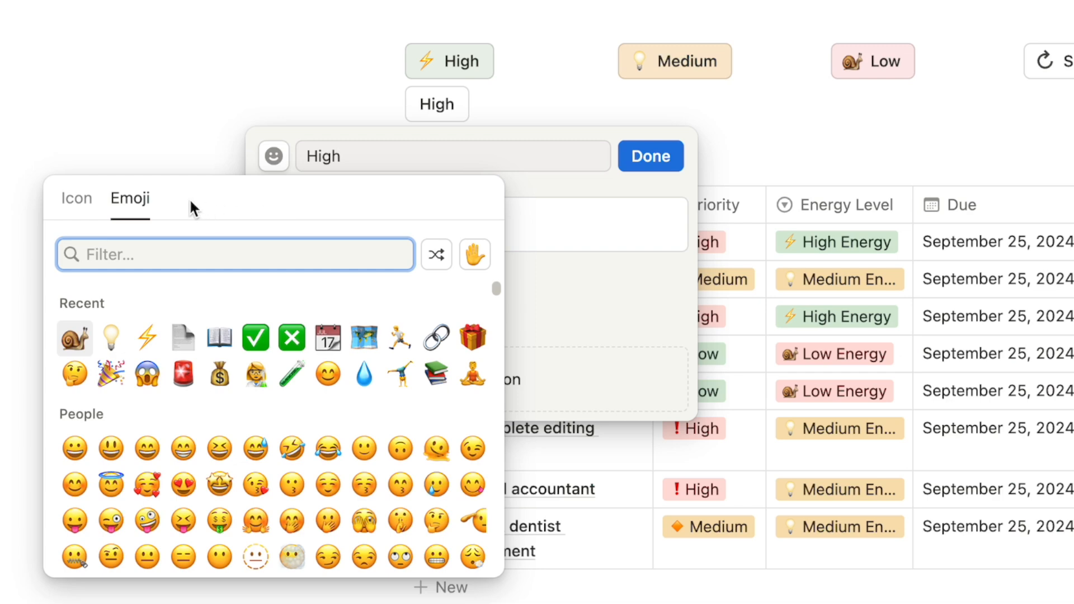
pyautogui.click(147, 339)
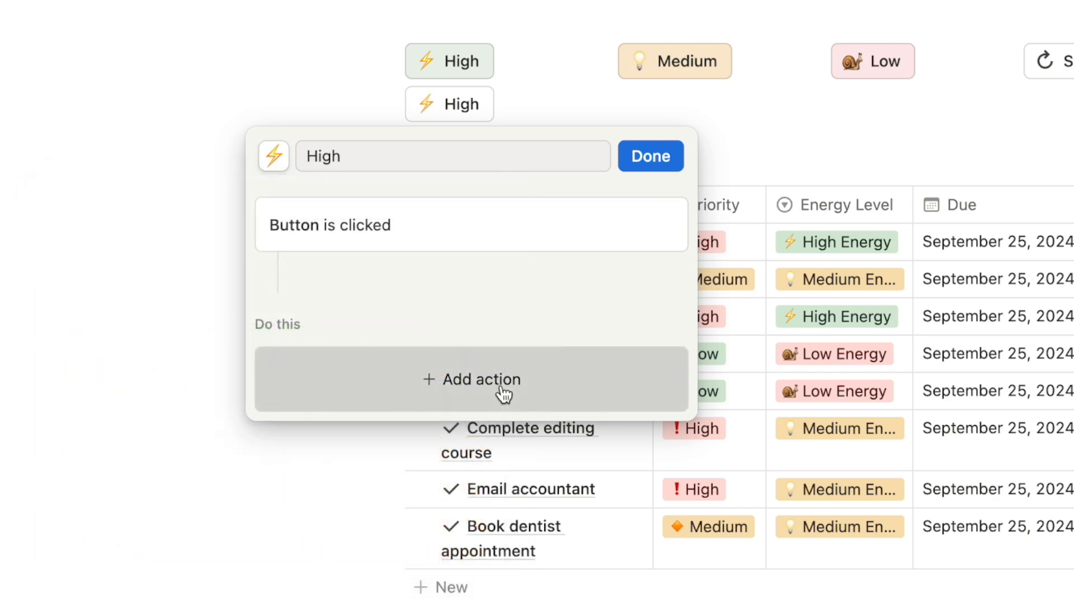
# Step: Add an action to the new High button that edits pages in the Button Examples database
pyautogui.click(499, 395)
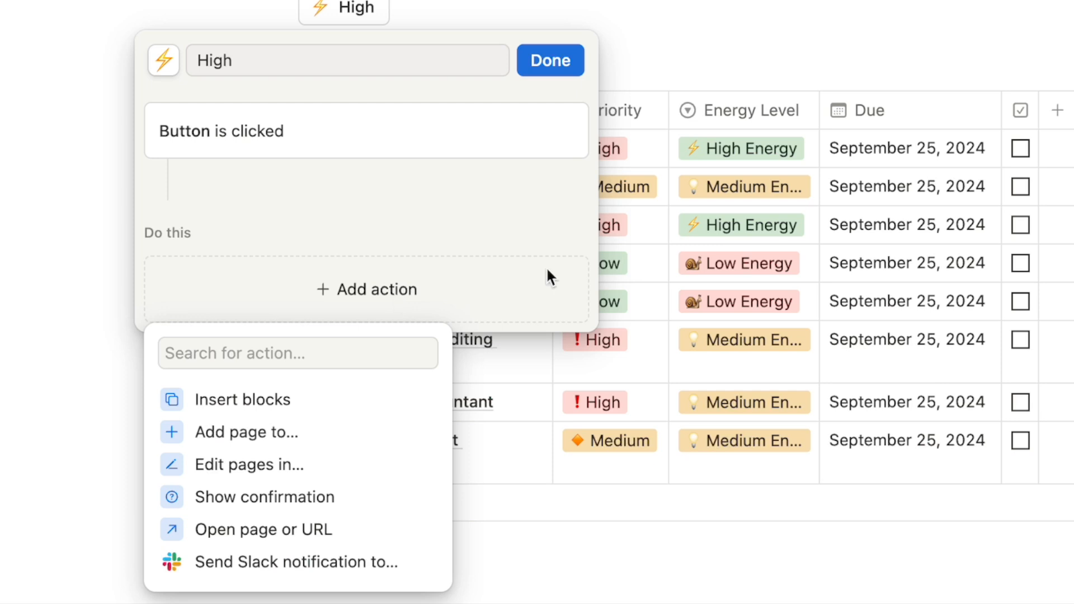
pyautogui.click(244, 473)
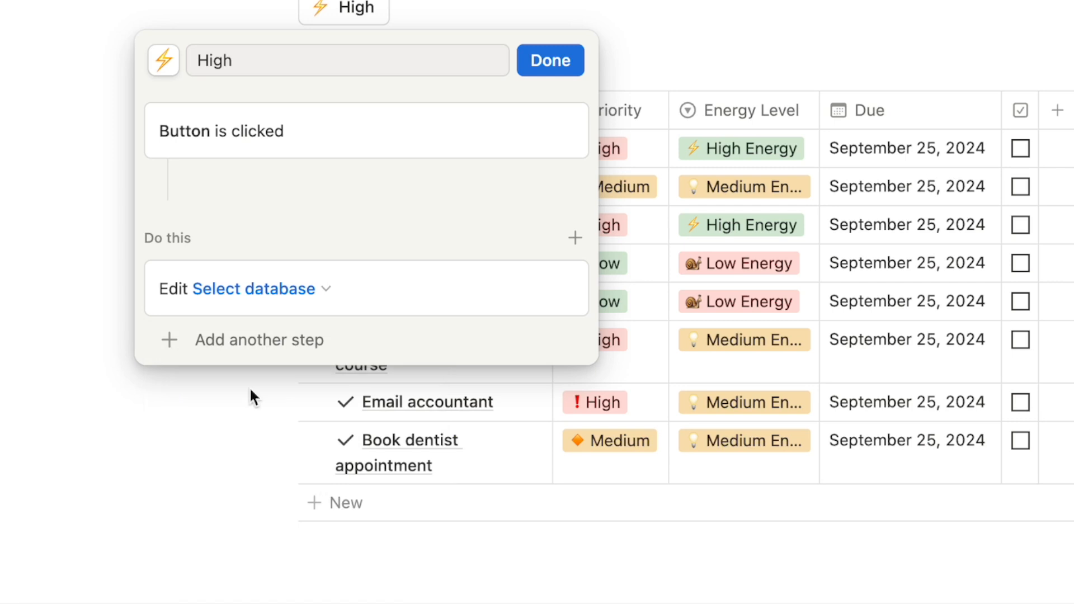
pyautogui.click(240, 289)
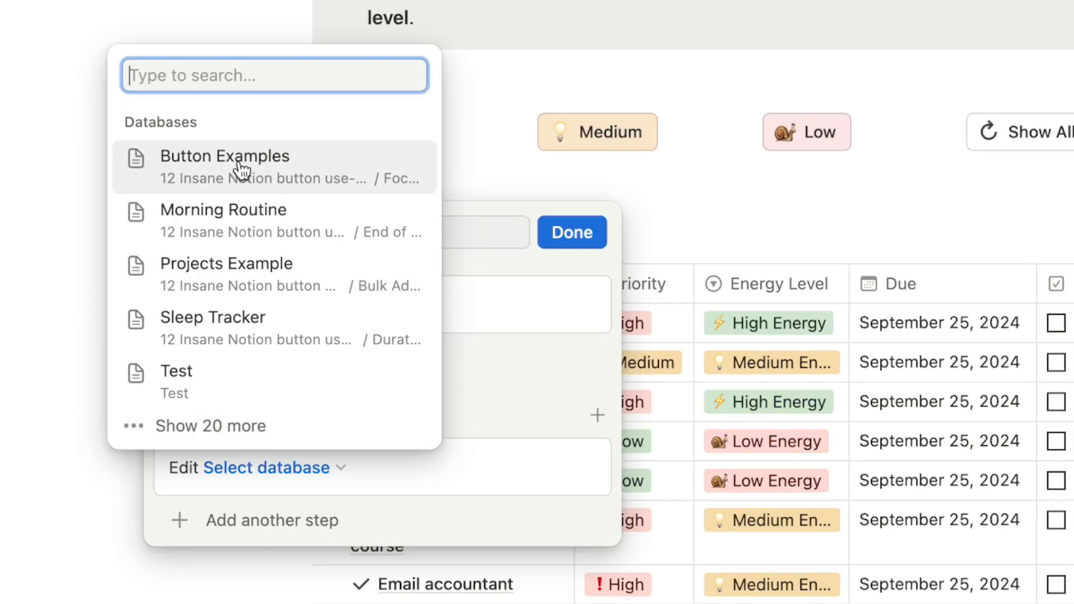
pyautogui.click(239, 162)
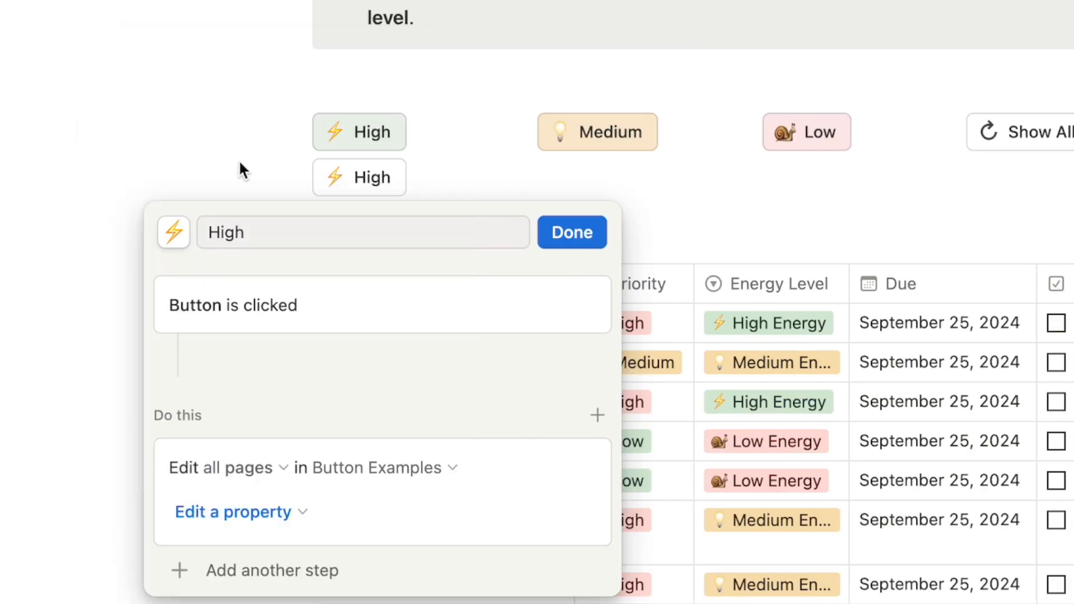
# Step: Limit the edit action to pages where Energy Level is High Energy
pyautogui.click(239, 467)
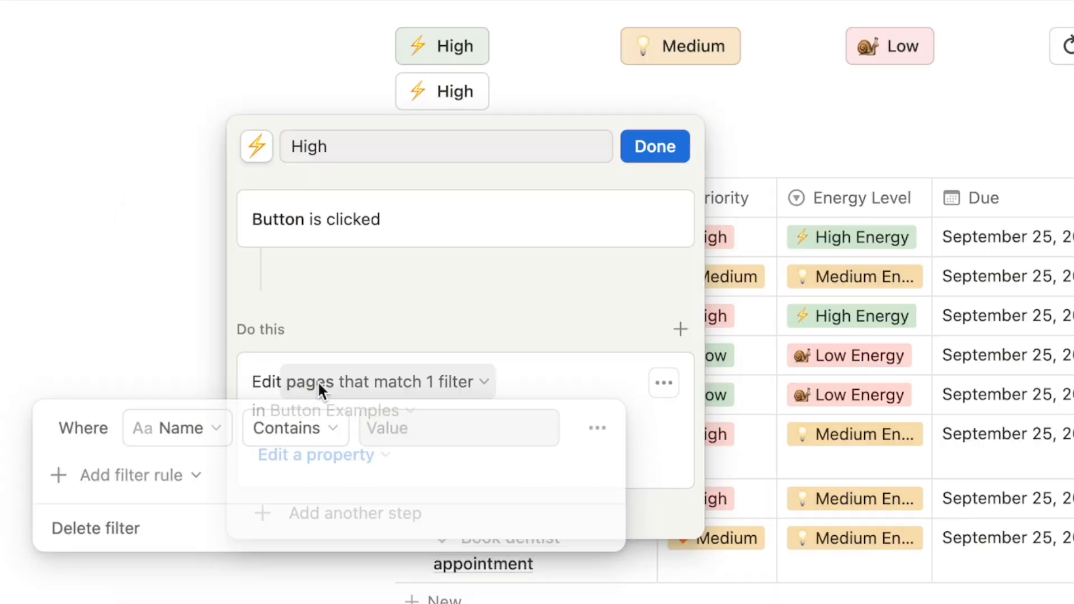
pyautogui.click(190, 430)
pyautogui.click(143, 252)
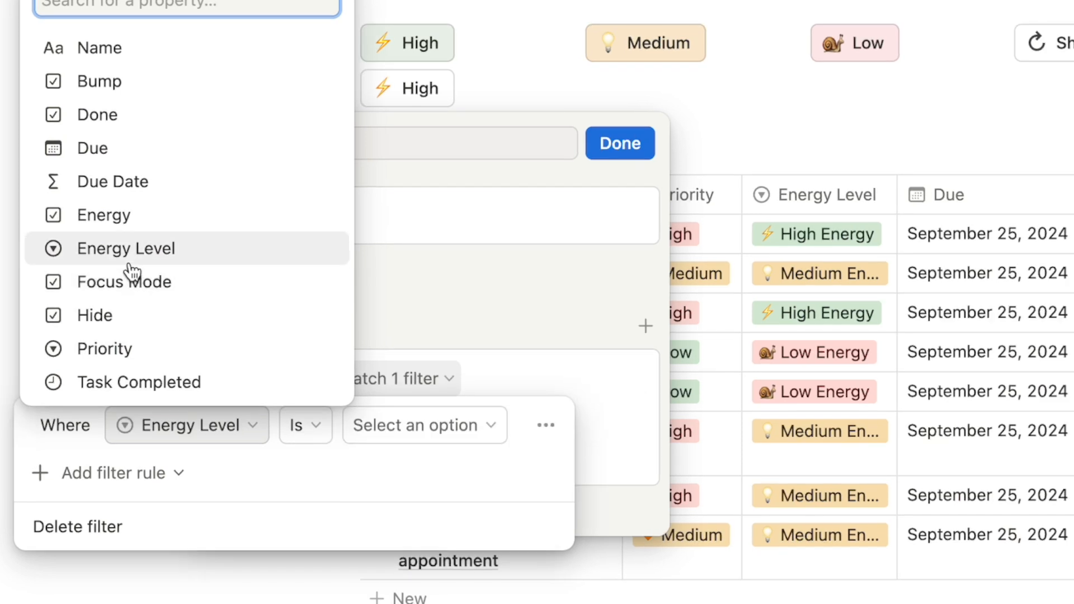
pyautogui.click(374, 428)
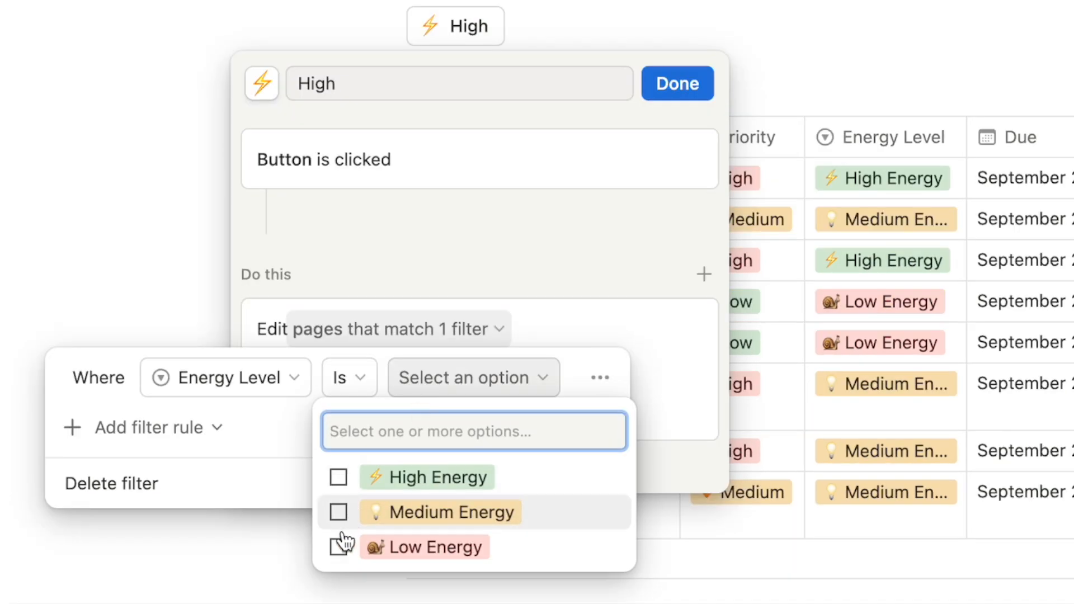
pyautogui.click(296, 520)
pyautogui.click(566, 218)
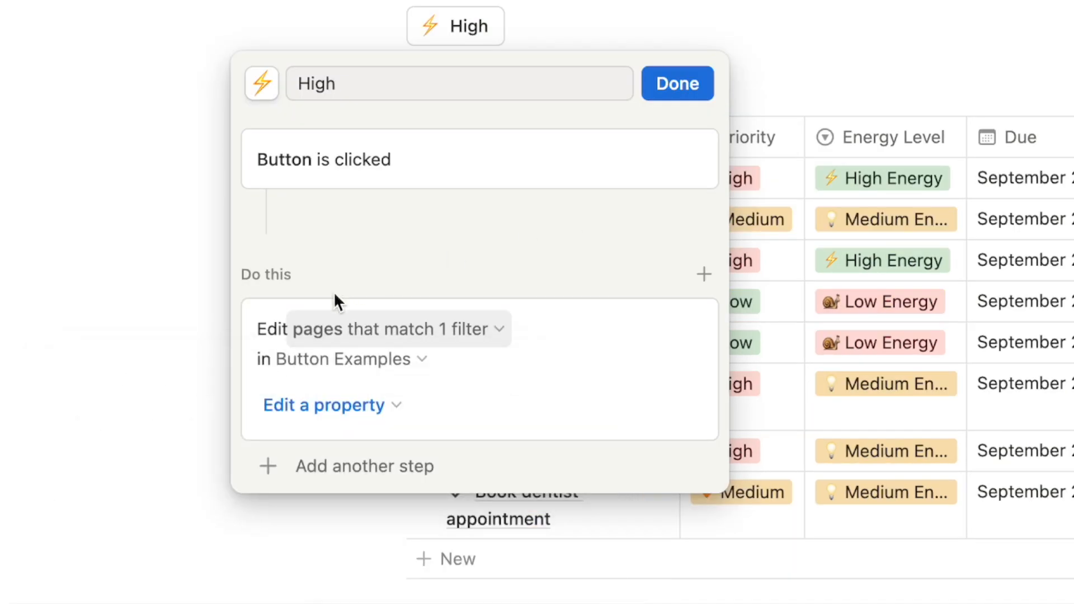
# Step: Have the filtered edit action set the Energy property to Checked
pyautogui.click(327, 406)
pyautogui.click(261, 224)
pyautogui.click(349, 444)
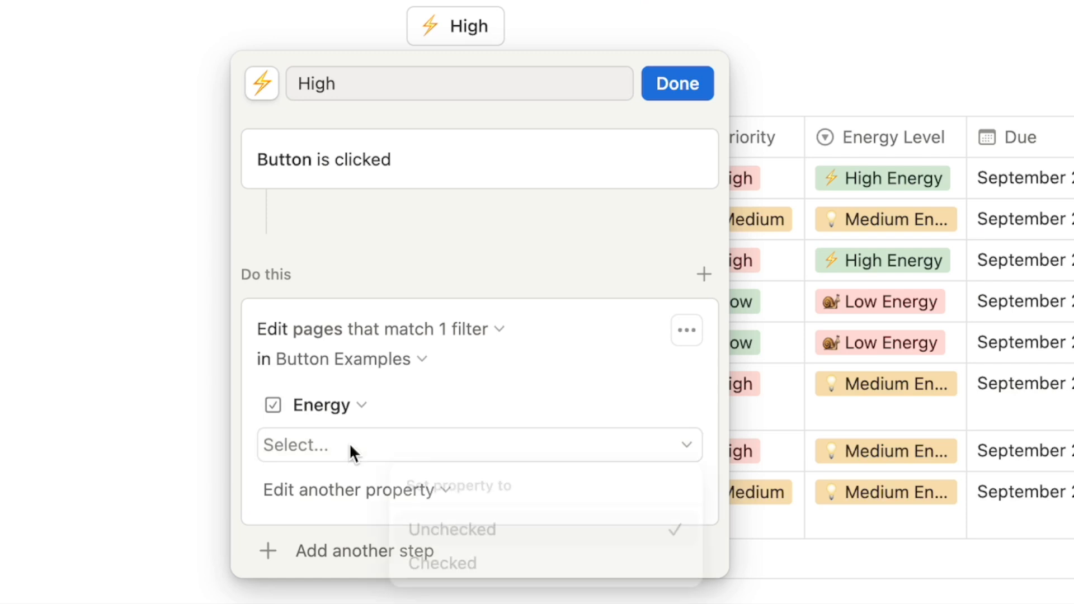
pyautogui.click(499, 569)
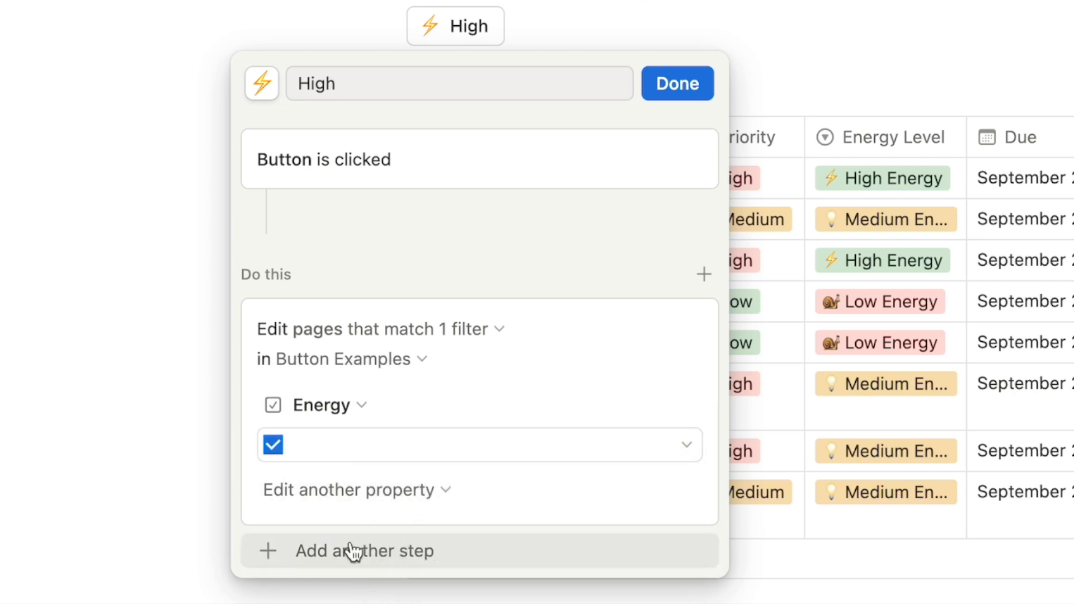
# Step: Add a second action that edits pages in Button Examples and open its choice of property to edit
pyautogui.click(382, 550)
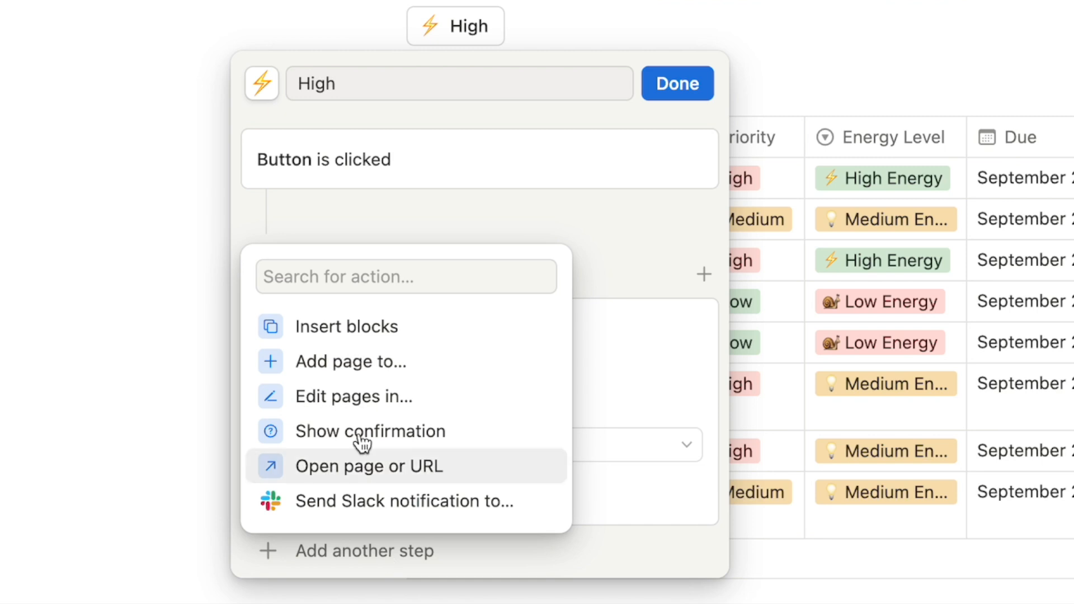
pyautogui.click(336, 398)
pyautogui.click(346, 557)
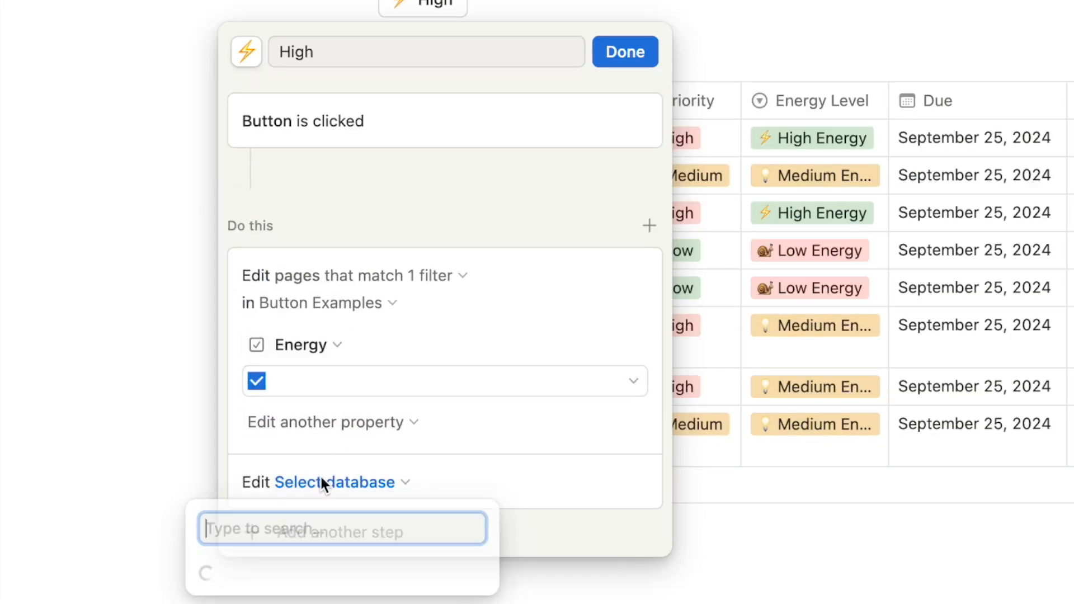
pyautogui.click(290, 197)
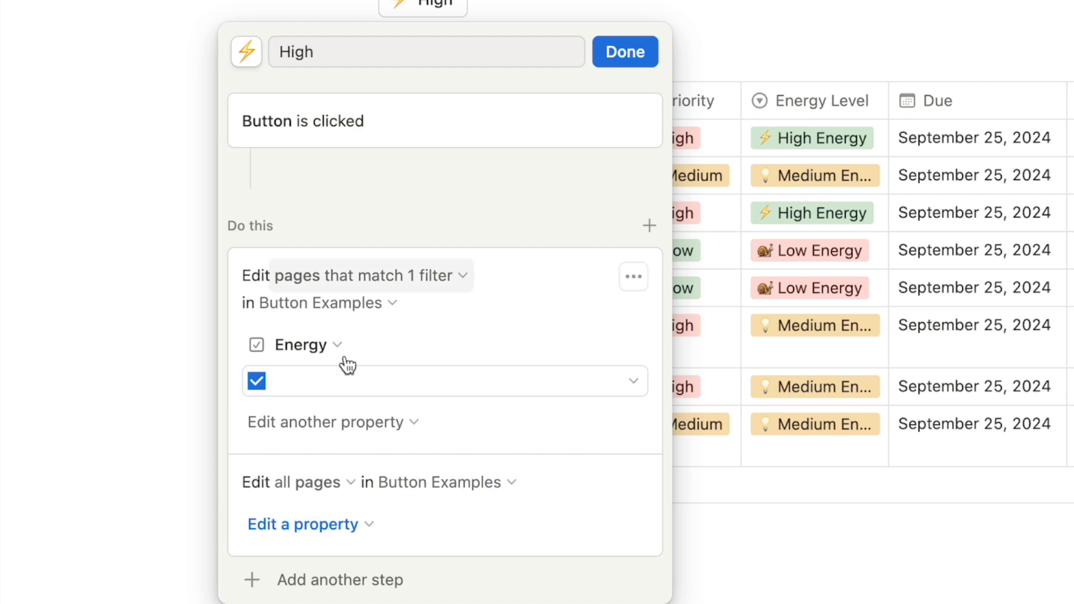
pyautogui.click(302, 523)
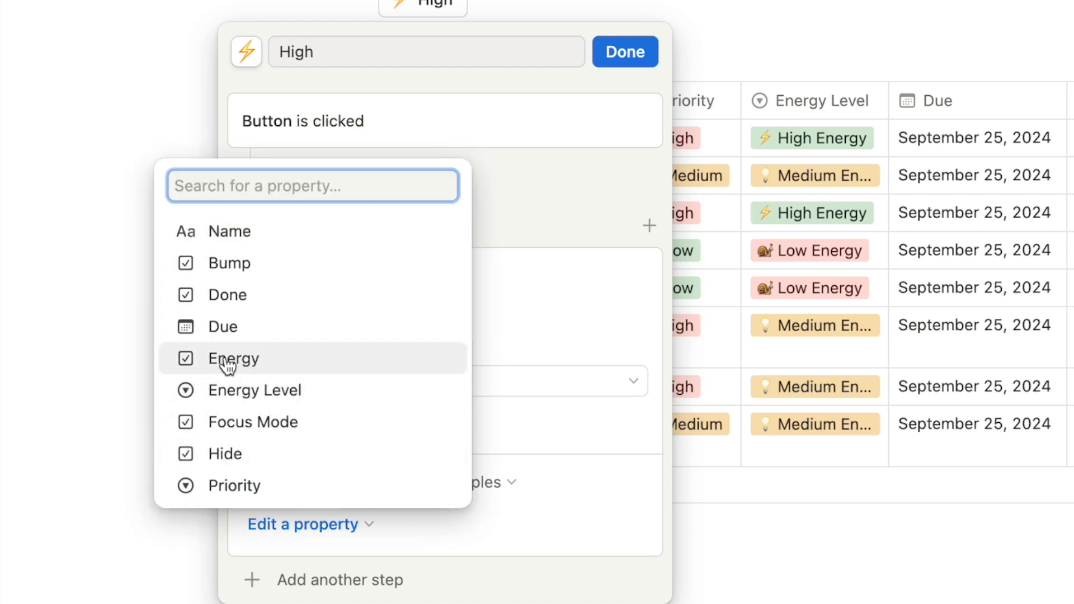
# Step: Have the High button's second edit action set the Energy checkbox to unchecked
pyautogui.click(286, 367)
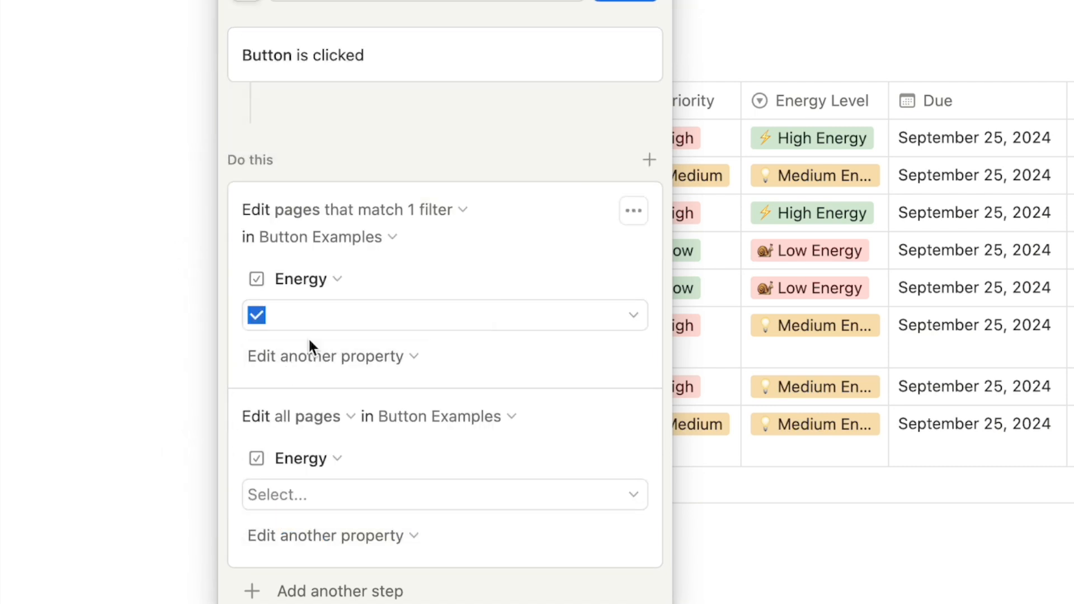
pyautogui.click(302, 497)
pyautogui.click(390, 433)
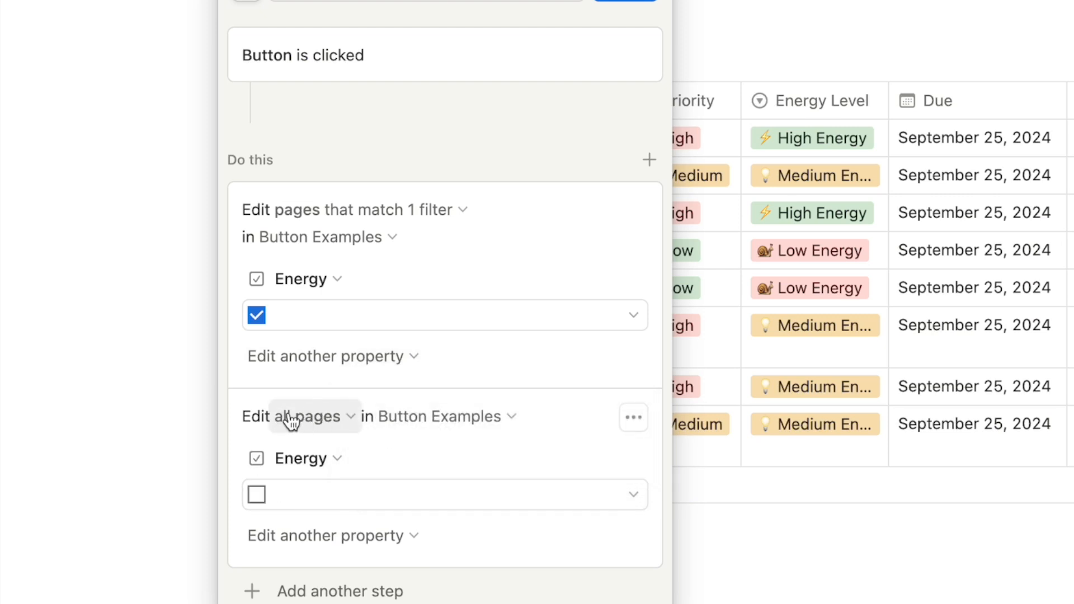
# Step: Limit the second edit action to pages where Energy Level is Medium Energy or Low Energy
pyautogui.click(315, 416)
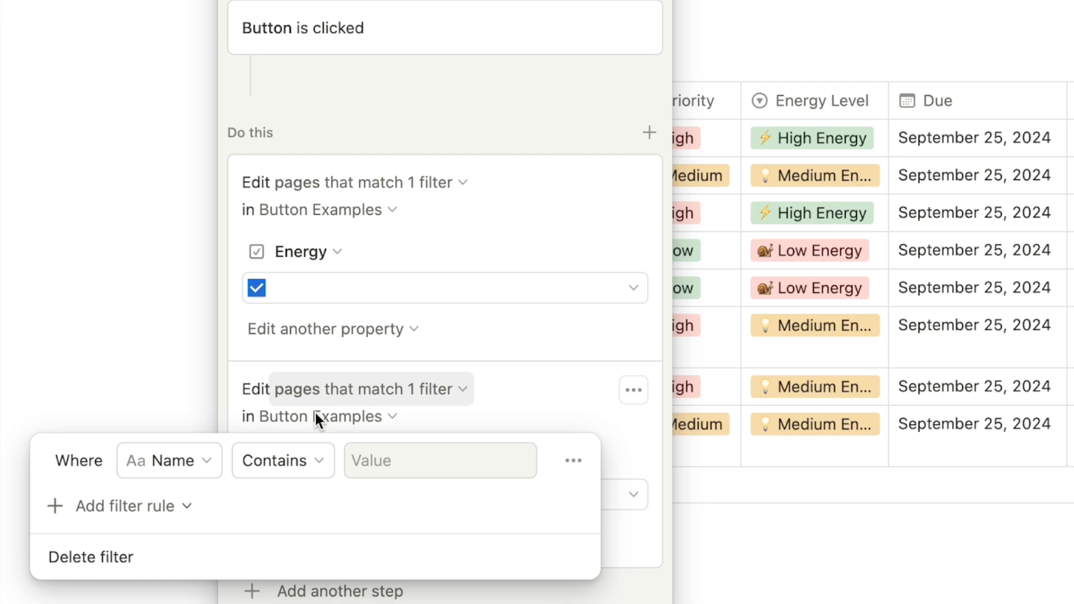
pyautogui.click(187, 457)
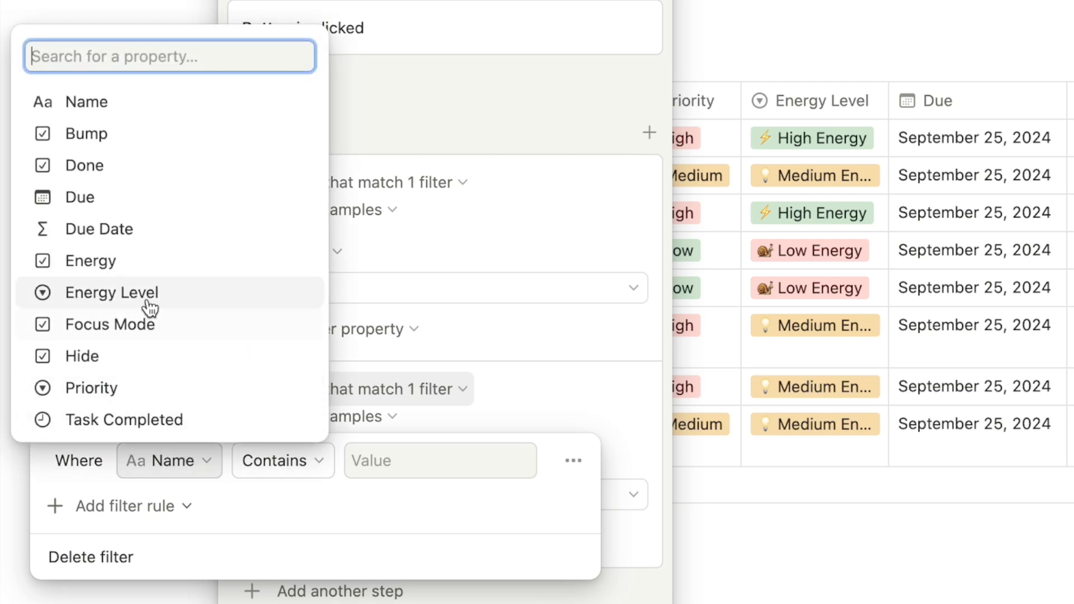
pyautogui.click(128, 289)
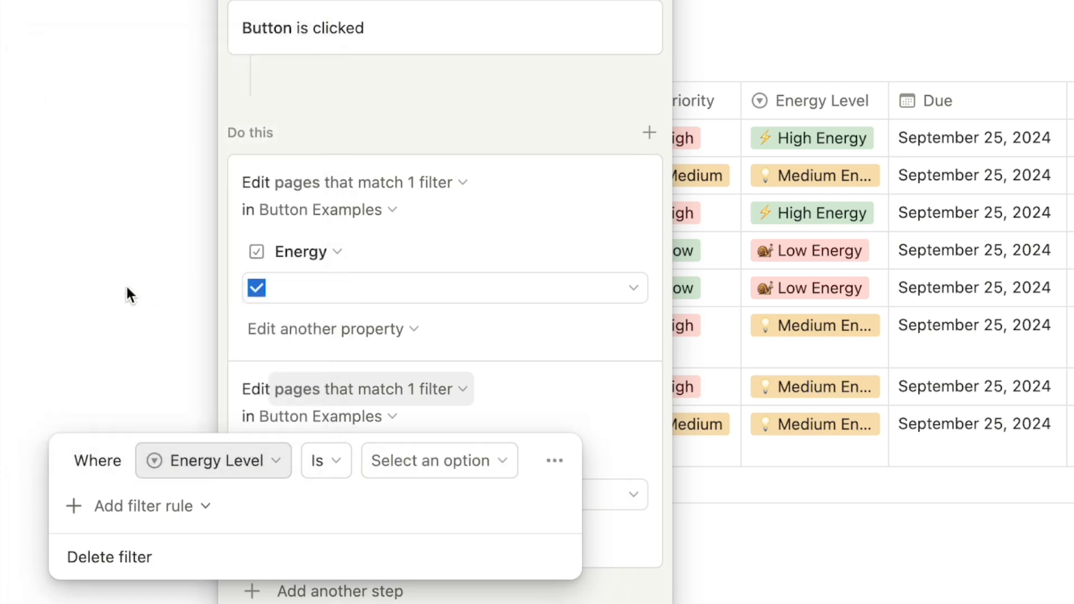
pyautogui.click(419, 460)
pyautogui.click(399, 390)
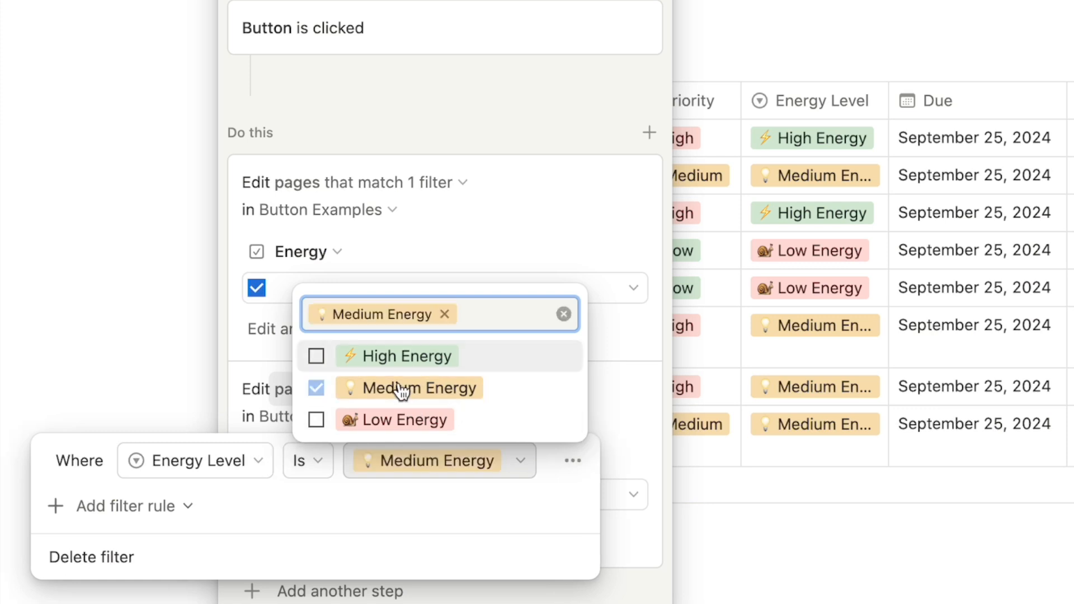
pyautogui.click(395, 424)
pyautogui.press('Escape')
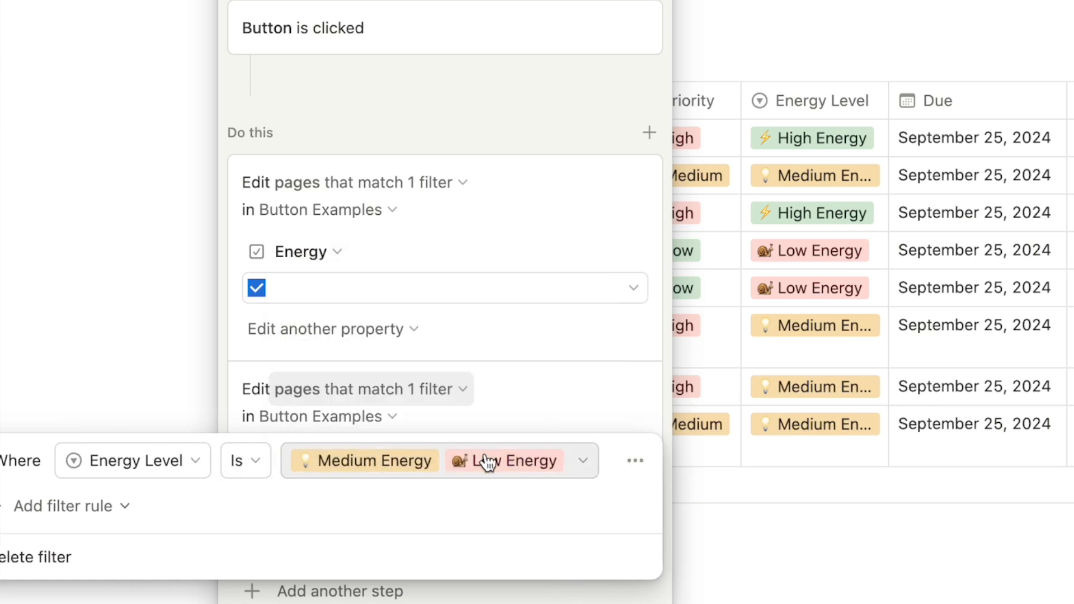
pyautogui.click(506, 427)
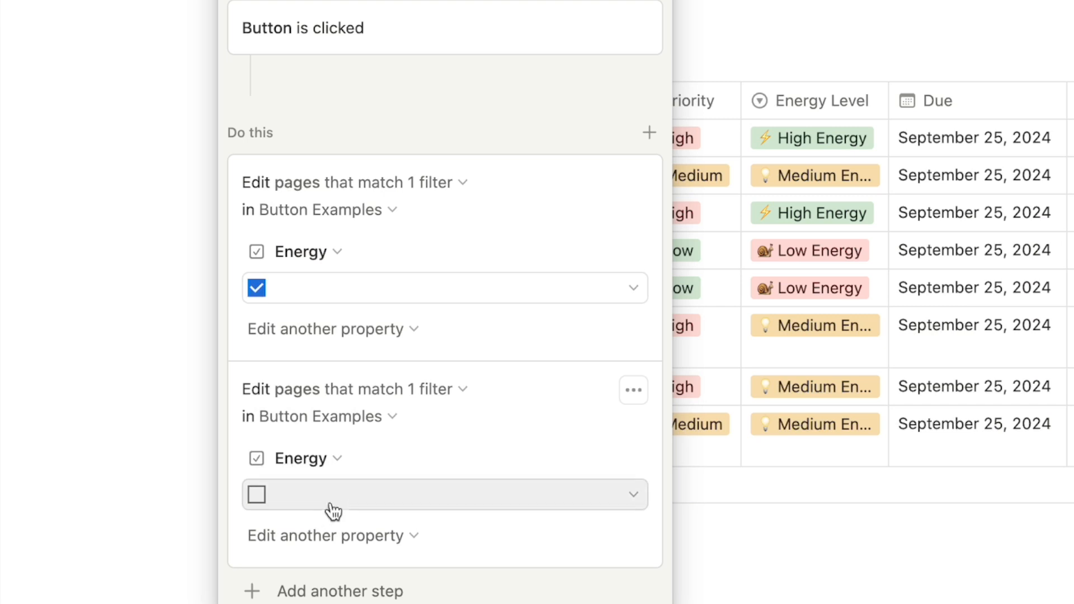
# Step: Check the first edit action's page filter and save the High button's configuration
pyautogui.click(335, 182)
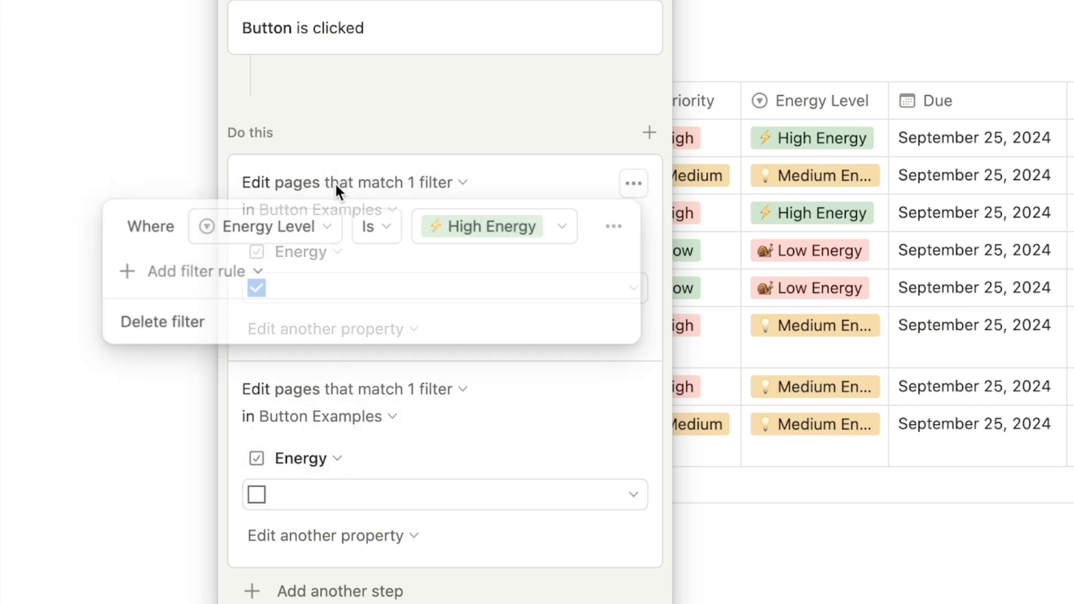
pyautogui.click(532, 162)
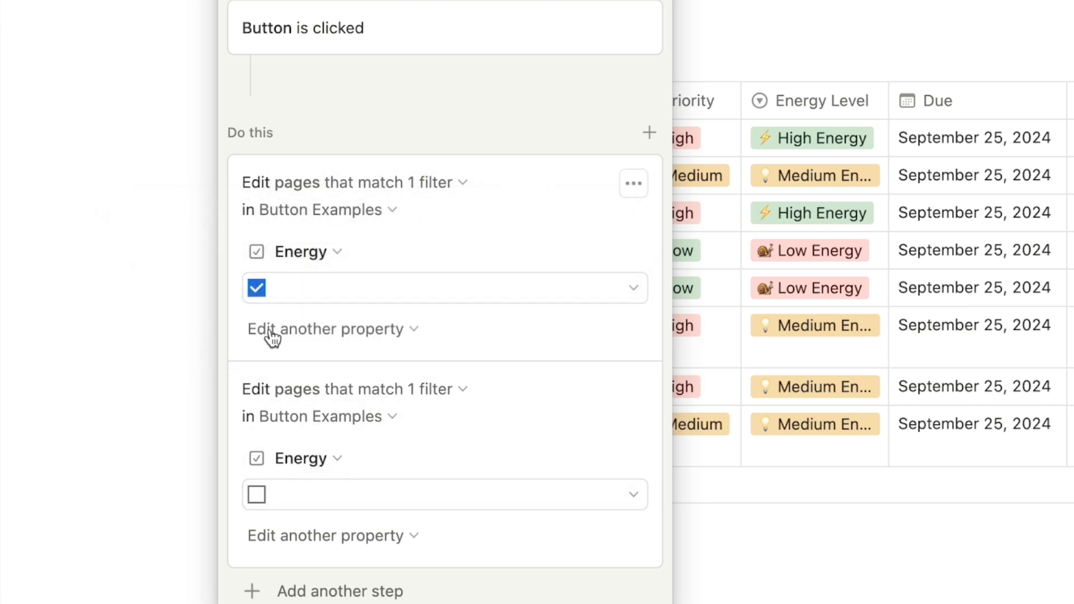
pyautogui.scroll(2, 632, 51)
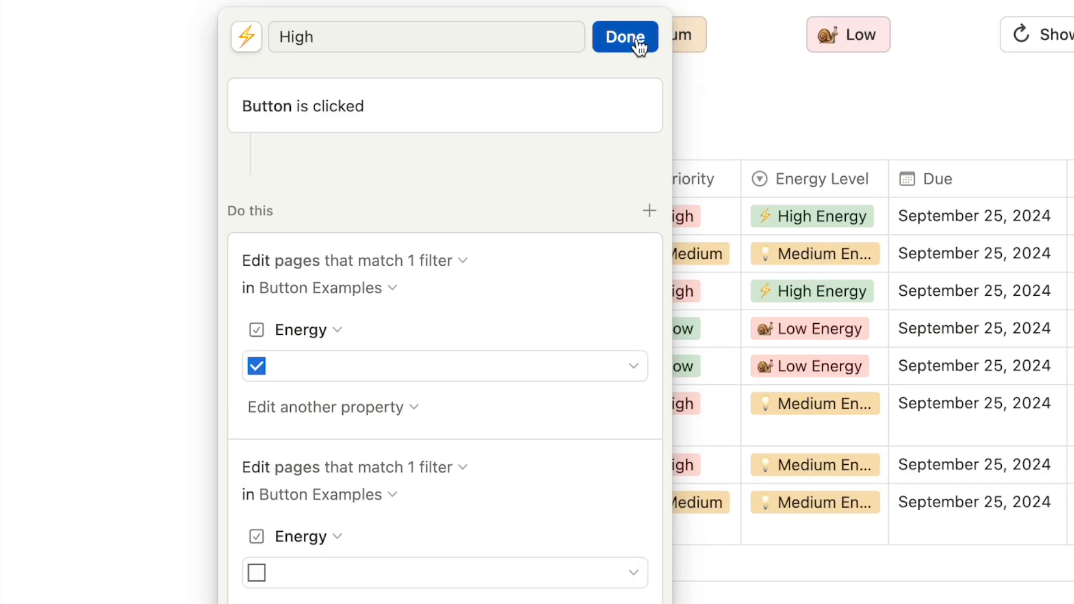
pyautogui.click(625, 37)
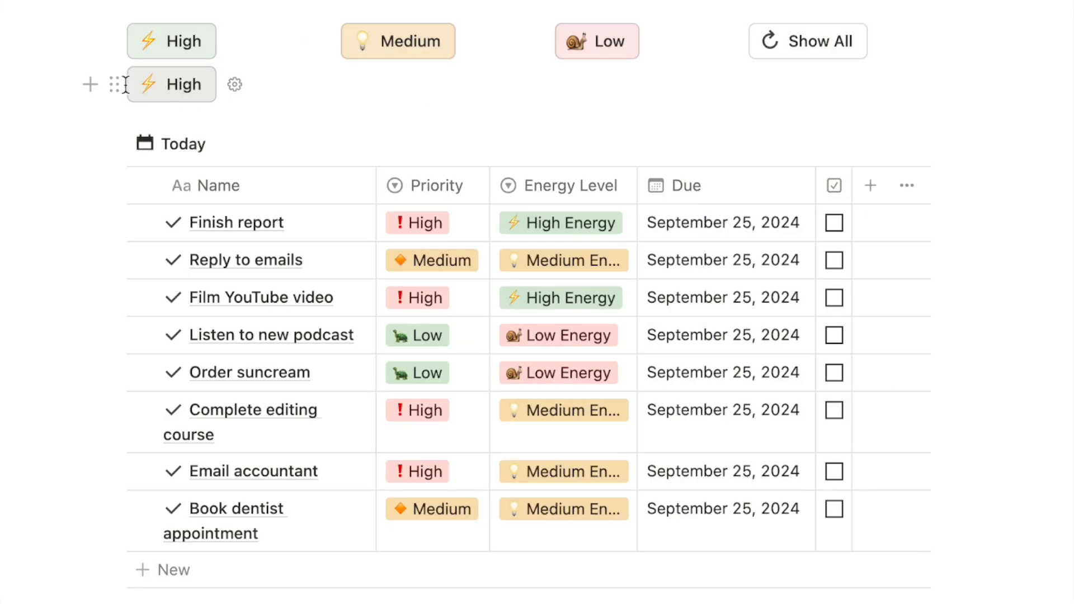
# Step: Give the new High button a green background
pyautogui.click(115, 84)
pyautogui.moveTo(288, 398)
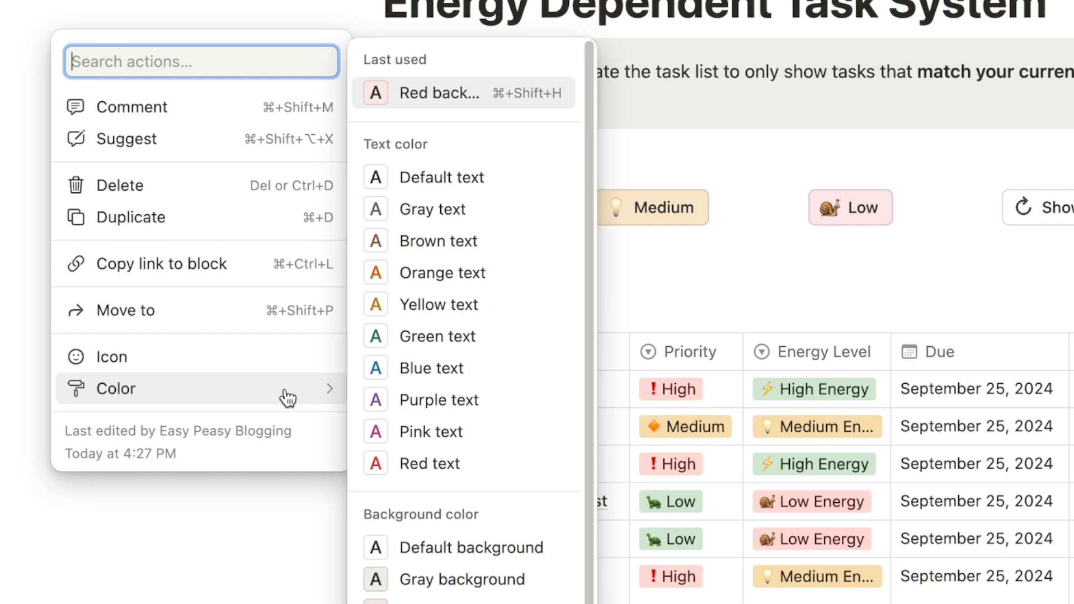
pyautogui.scroll(-4, 447, 442)
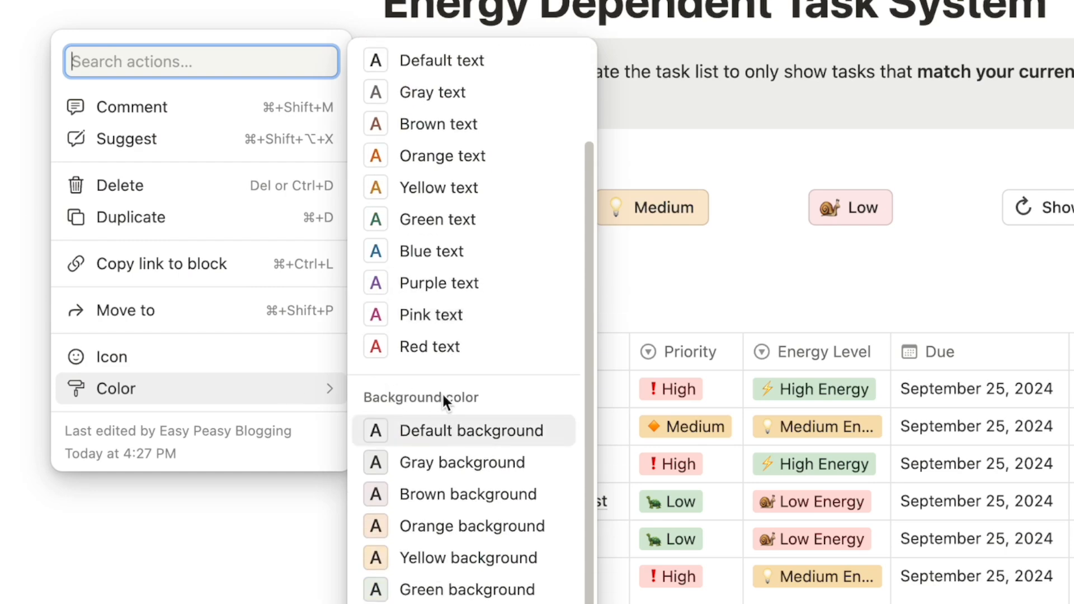
pyautogui.click(473, 590)
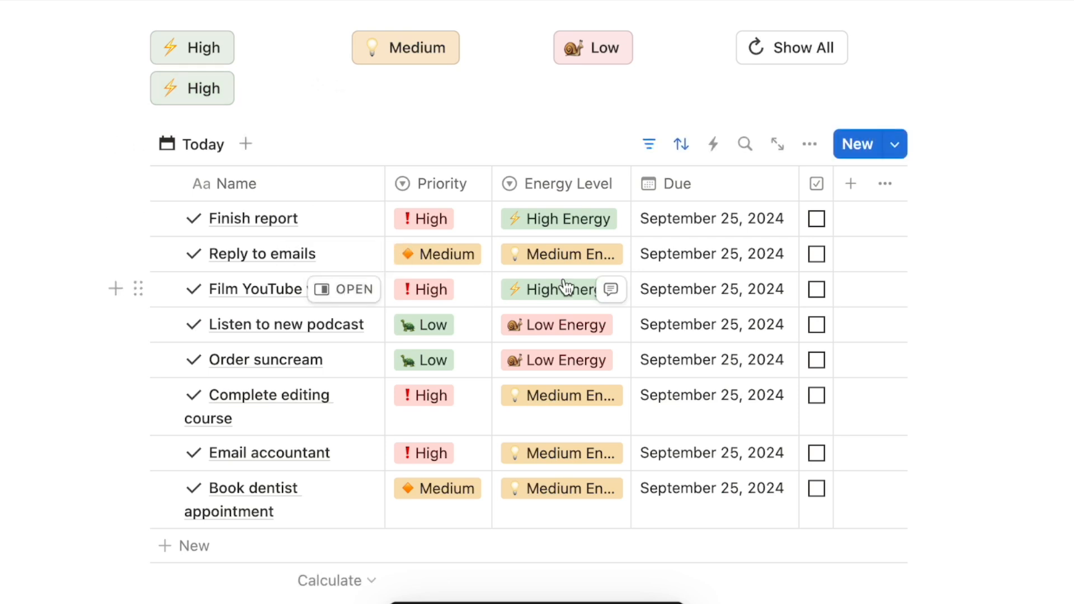
# Step: Review the filters of the Today view, hide them again and run the new High button
pyautogui.click(648, 145)
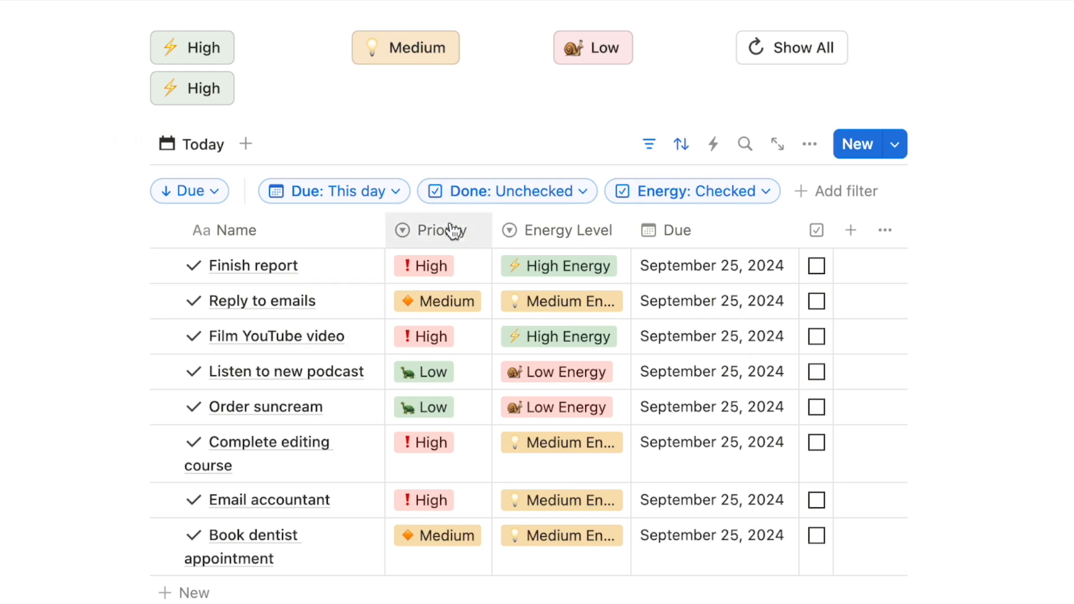
pyautogui.click(649, 146)
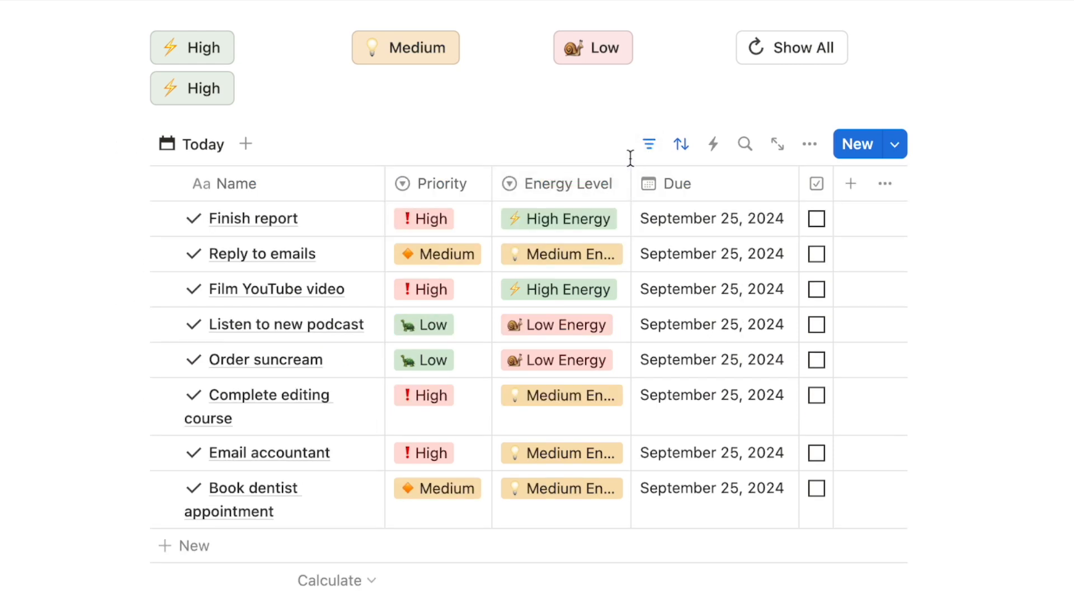
pyautogui.click(186, 90)
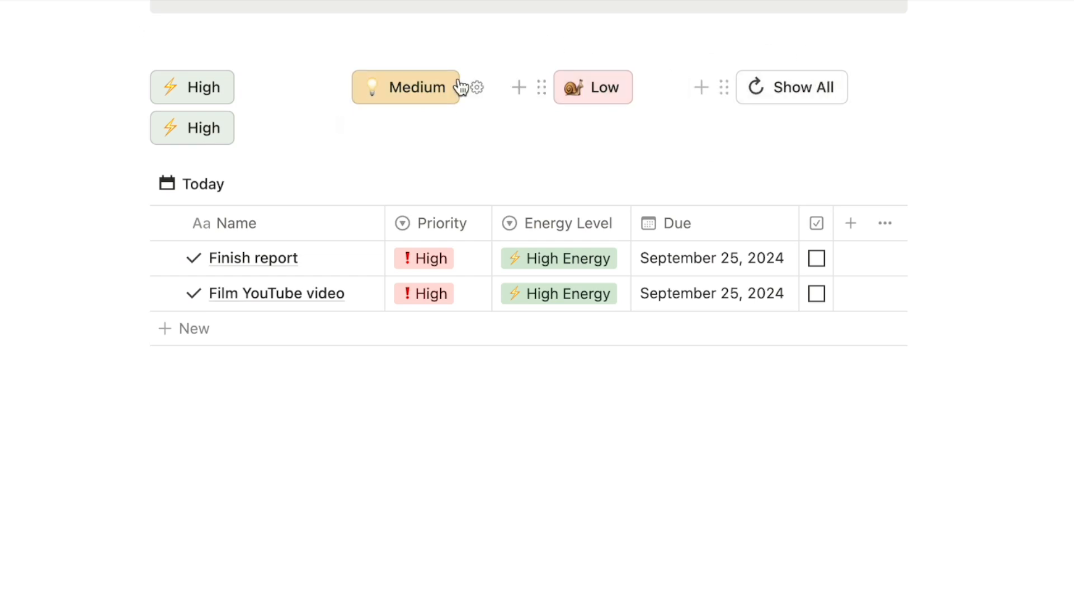
# Step: Insert a button block below the existing Medium button, name it Medium and give it the light bulb emoji
pyautogui.click(371, 122)
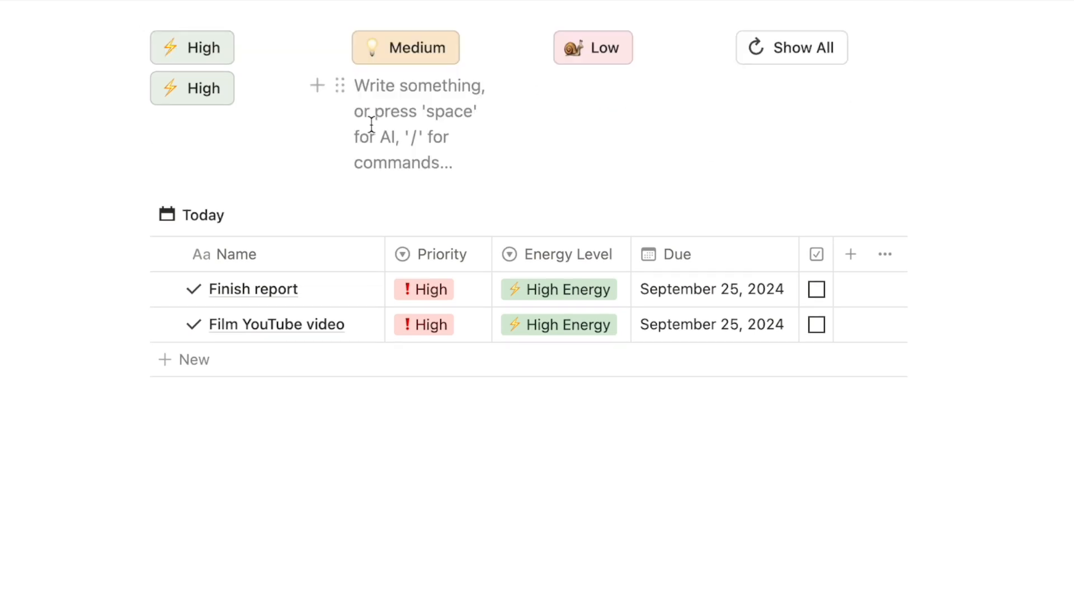
pyautogui.write('/butt')
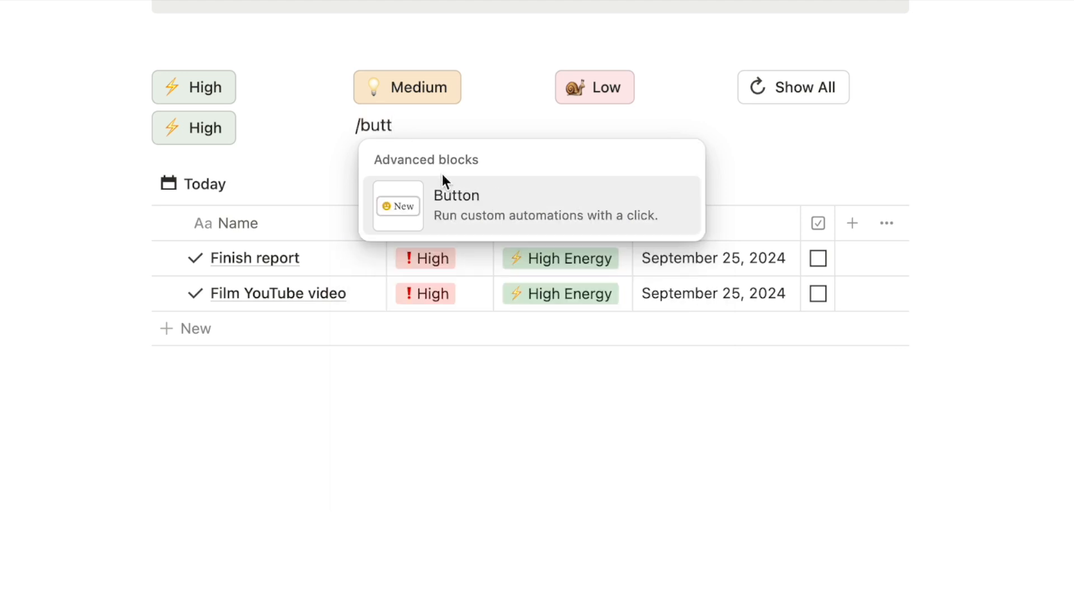
pyautogui.click(450, 196)
pyautogui.click(366, 177)
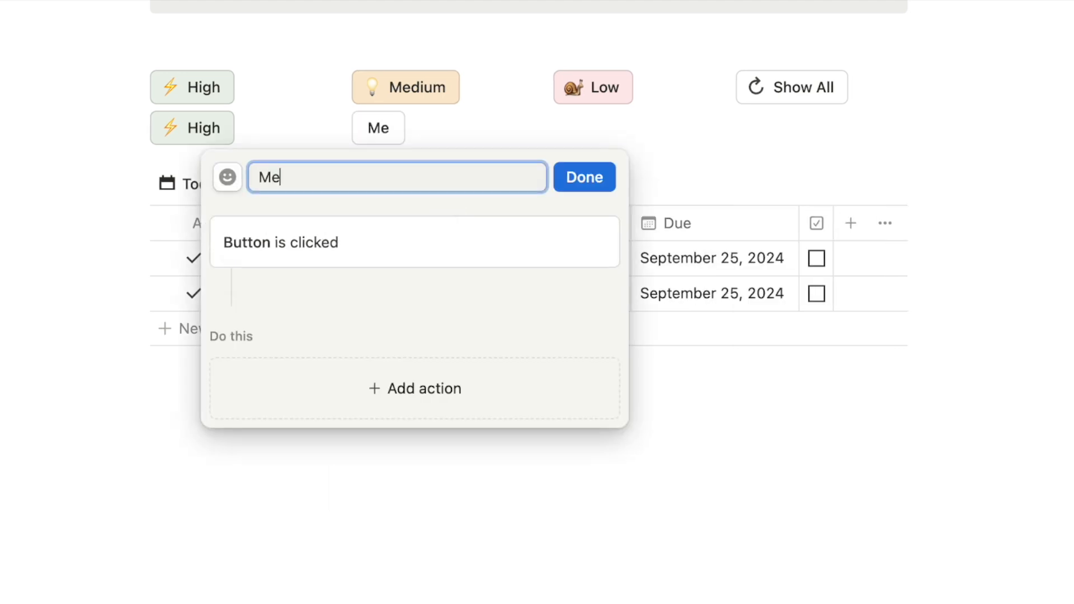
pyautogui.click(228, 178)
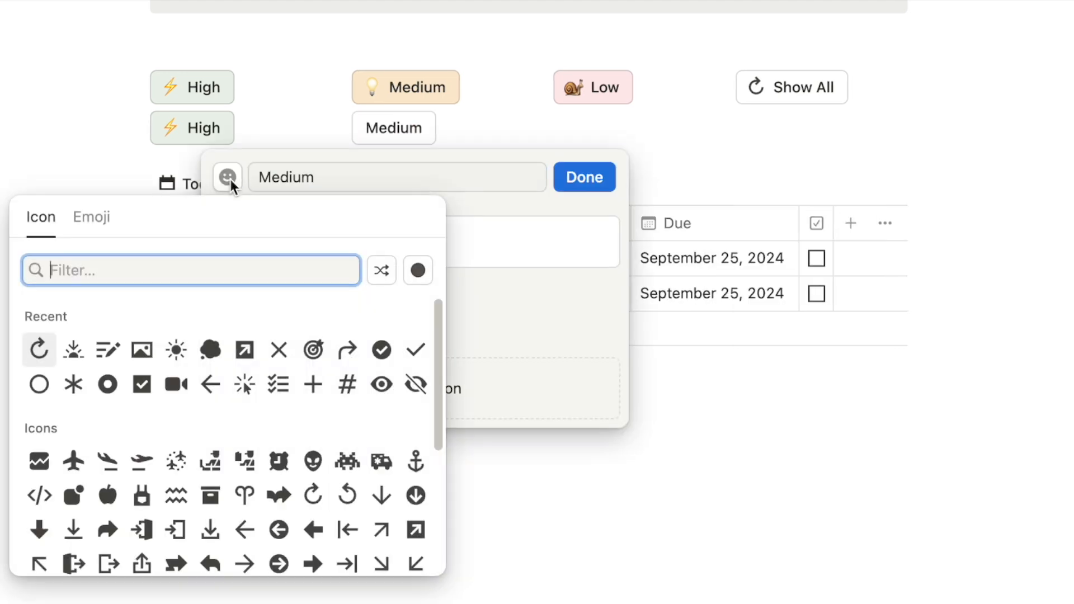
pyautogui.click(89, 217)
pyautogui.click(109, 350)
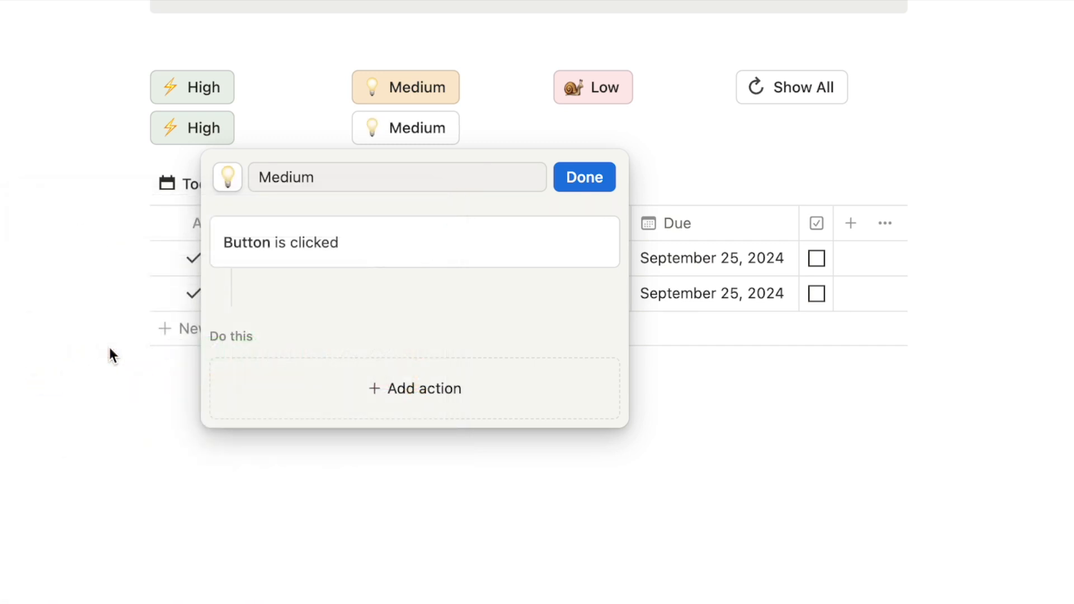
# Step: Add an action to the Medium button that edits pages in the Button Examples database
pyautogui.click(372, 388)
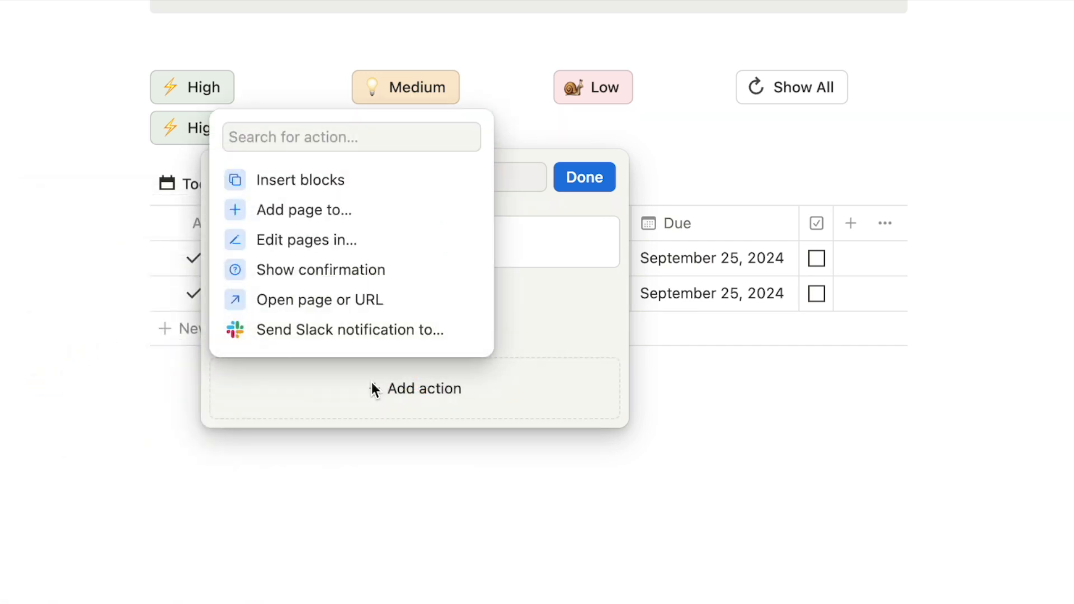
pyautogui.click(305, 241)
pyautogui.click(302, 389)
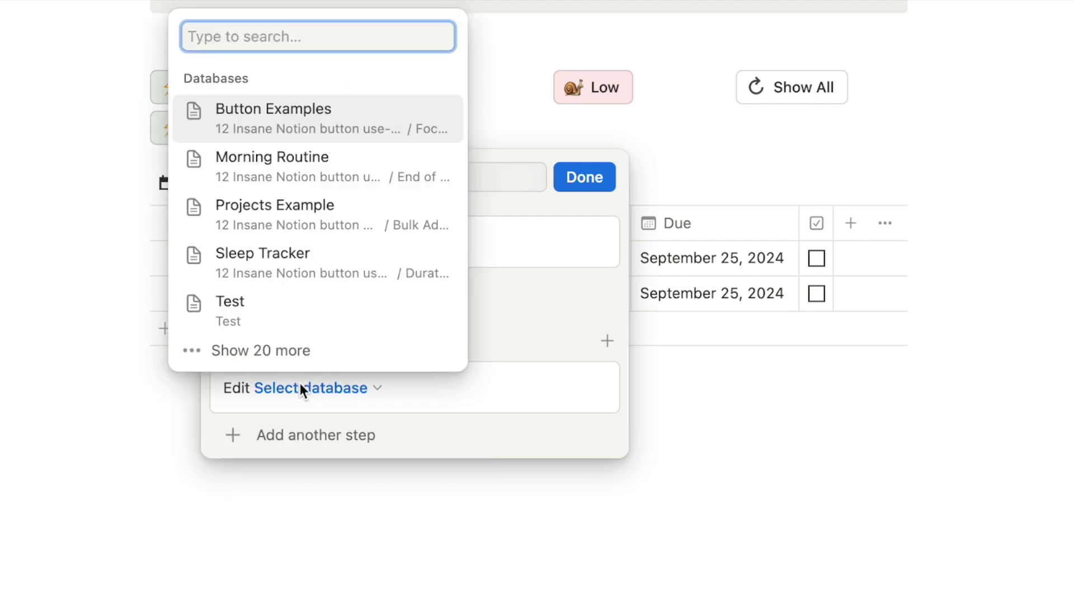
pyautogui.click(259, 107)
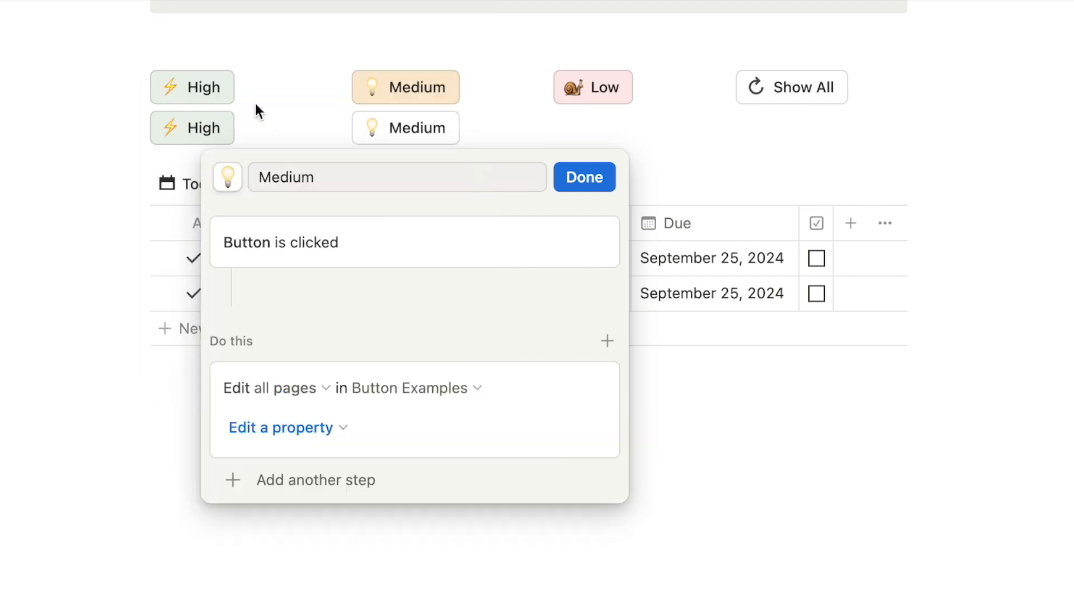
# Step: Limit the Medium button's edit action to pages where Energy Level is Medium Energy
pyautogui.click(297, 387)
pyautogui.click(163, 429)
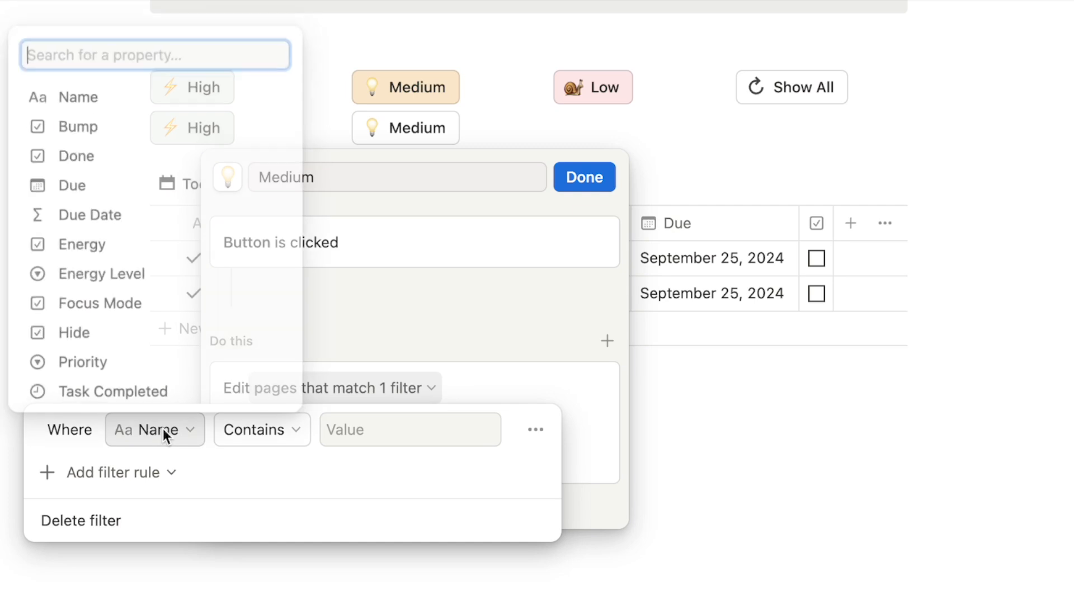
pyautogui.click(131, 271)
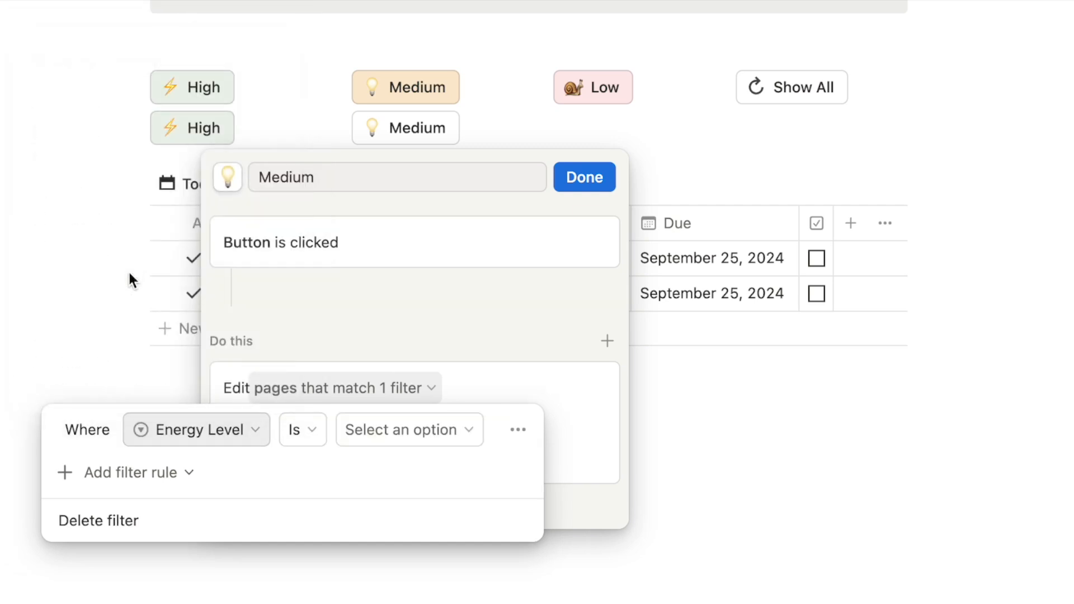
pyautogui.click(383, 435)
pyautogui.click(358, 545)
pyautogui.click(518, 316)
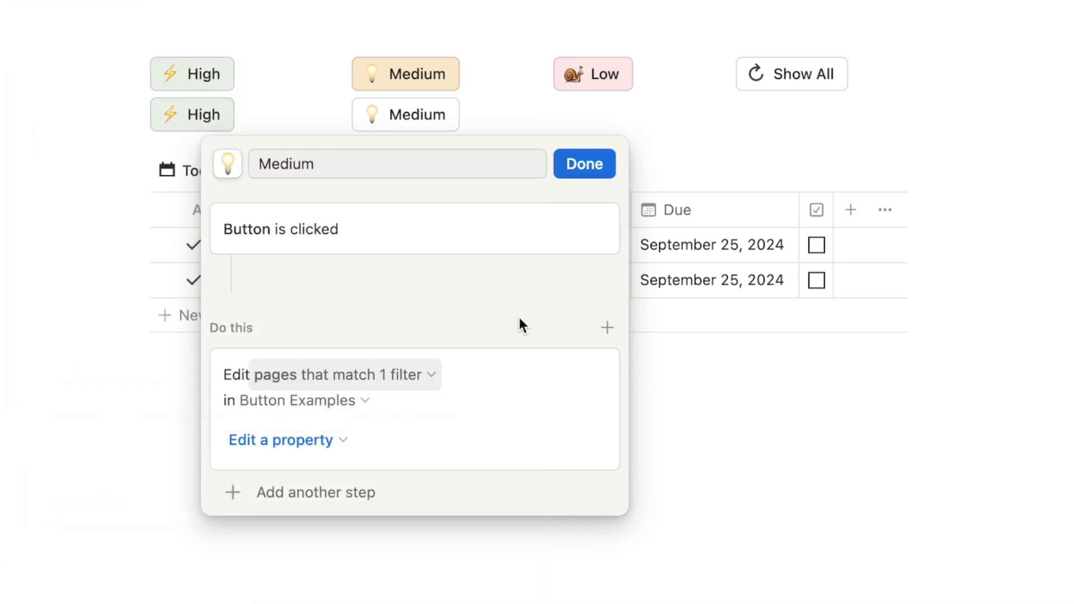
# Step: Have the Medium button's edit action set the Energy checkbox to checked
pyautogui.click(292, 453)
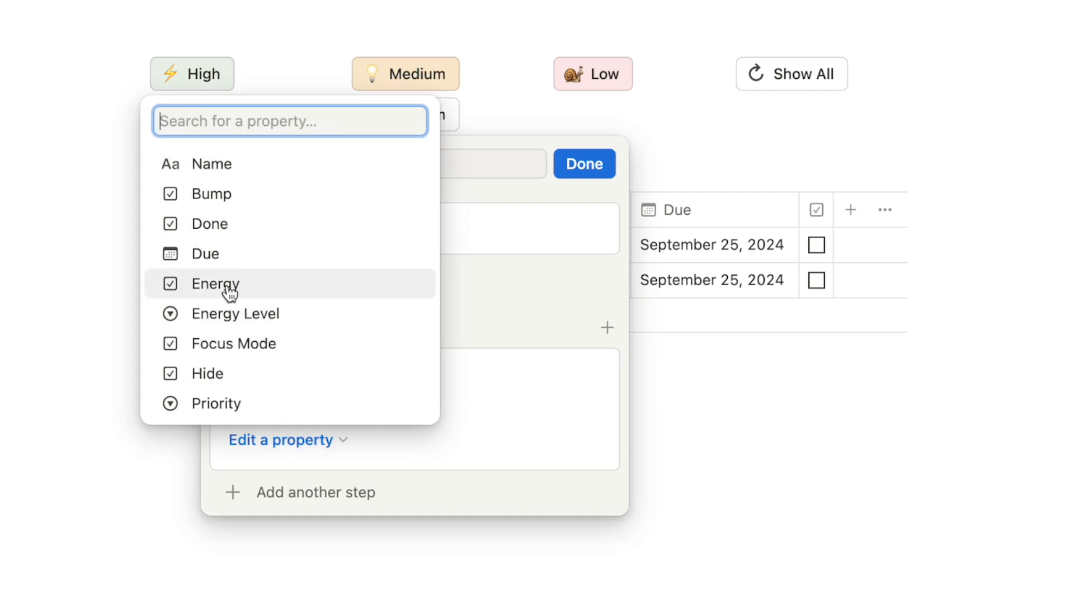
pyautogui.click(229, 288)
pyautogui.click(297, 472)
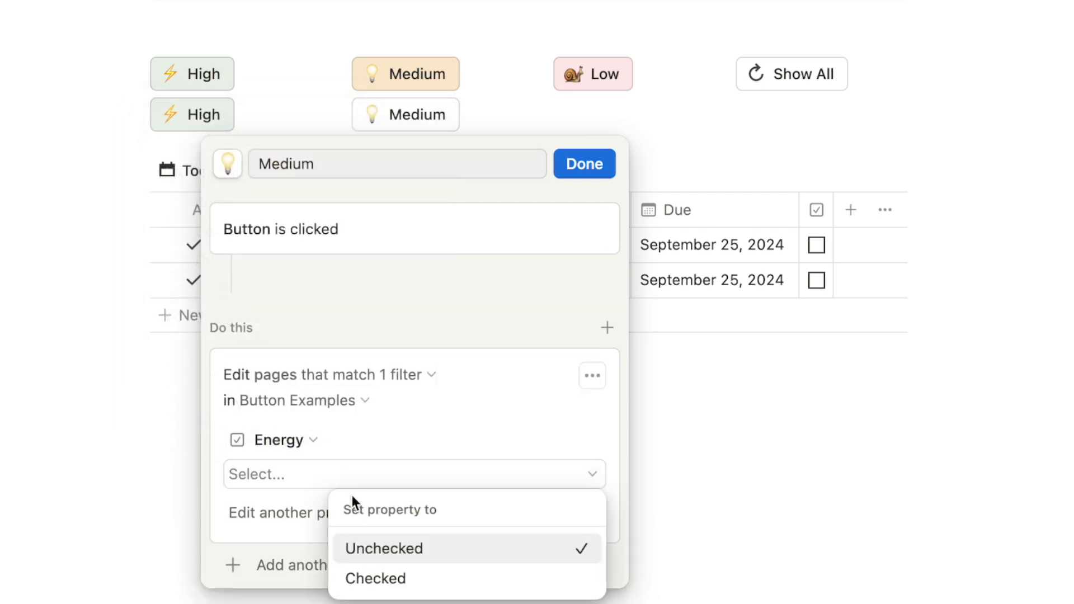
pyautogui.click(392, 578)
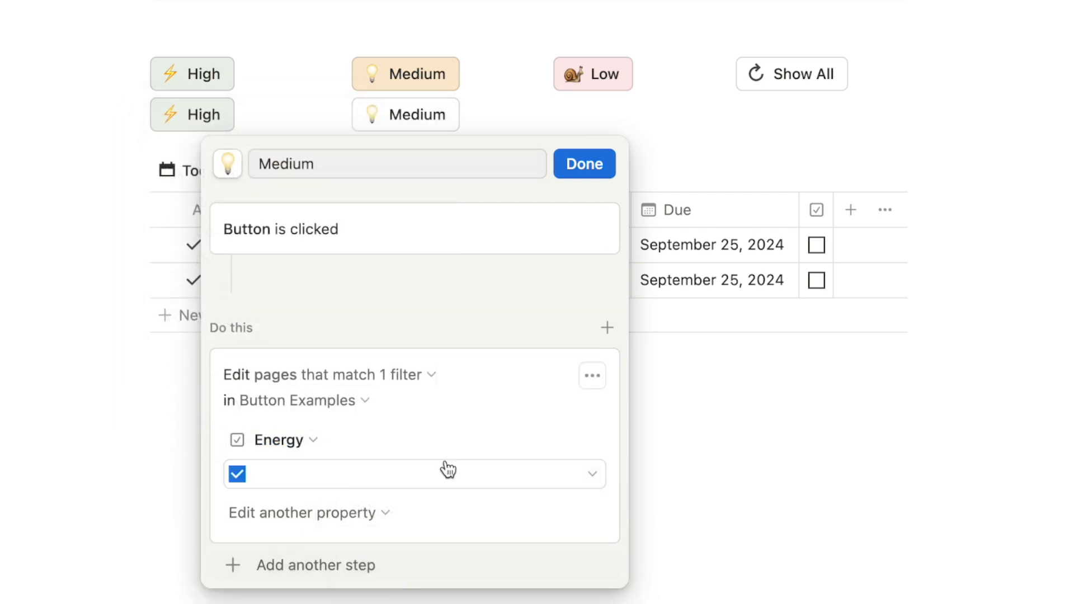
# Step: Add a second action to the Medium button that edits pages in the Button Examples database
pyautogui.click(316, 566)
pyautogui.click(294, 438)
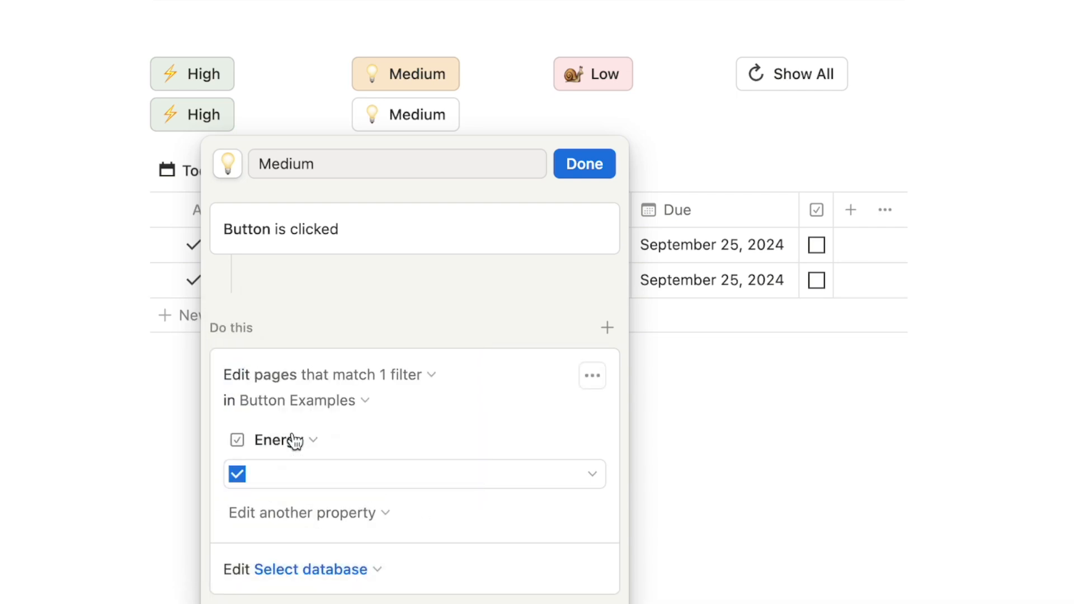
pyautogui.click(283, 573)
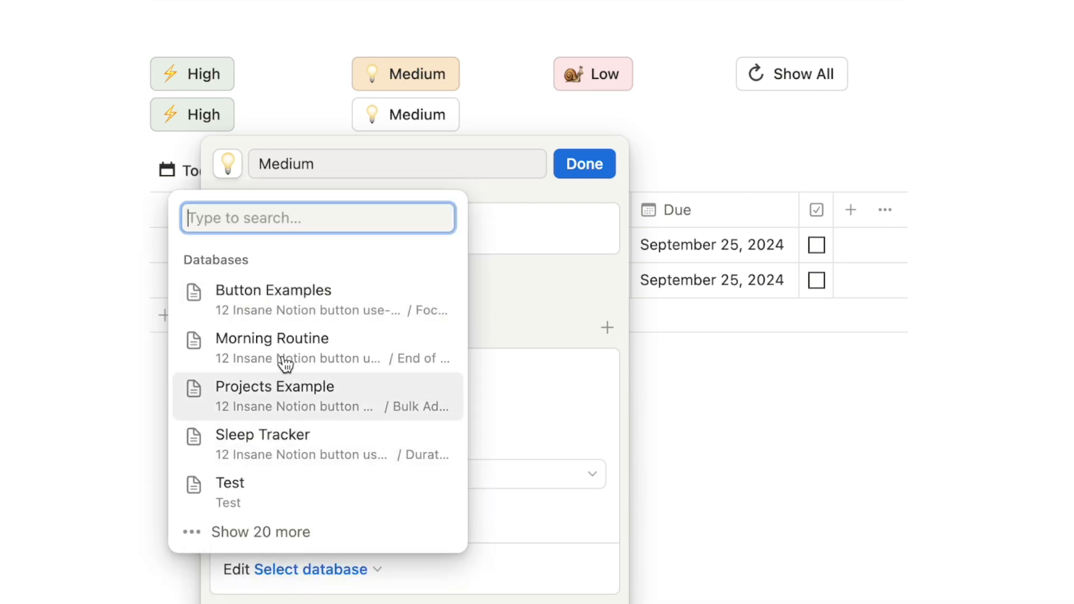
pyautogui.click(283, 290)
# Step: Limit the Medium button's second edit action to pages where Energy Level is High Energy or Low Energy
pyautogui.click(296, 483)
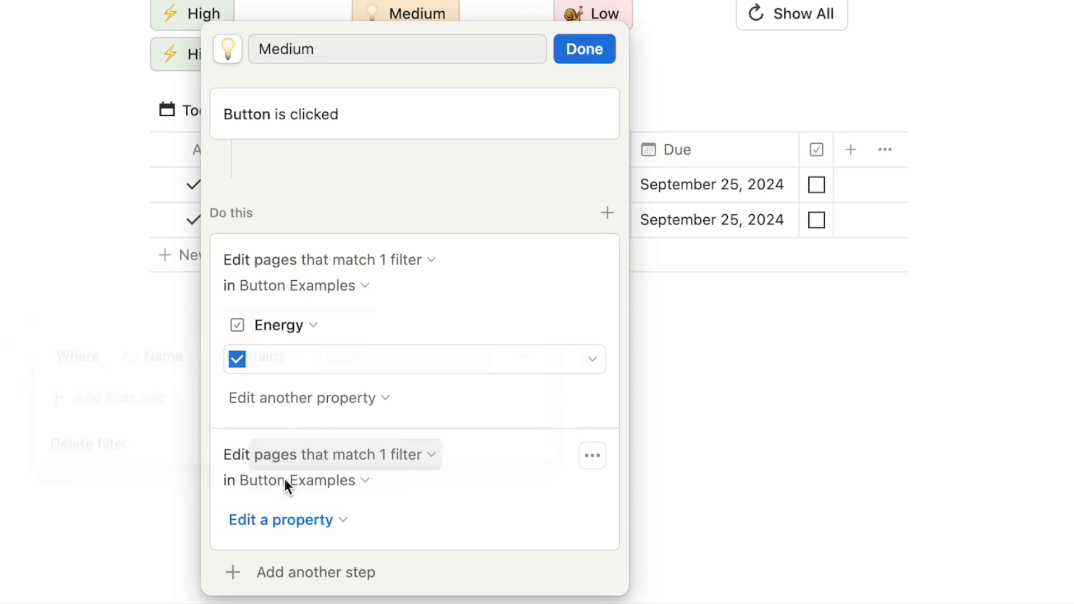
pyautogui.click(156, 351)
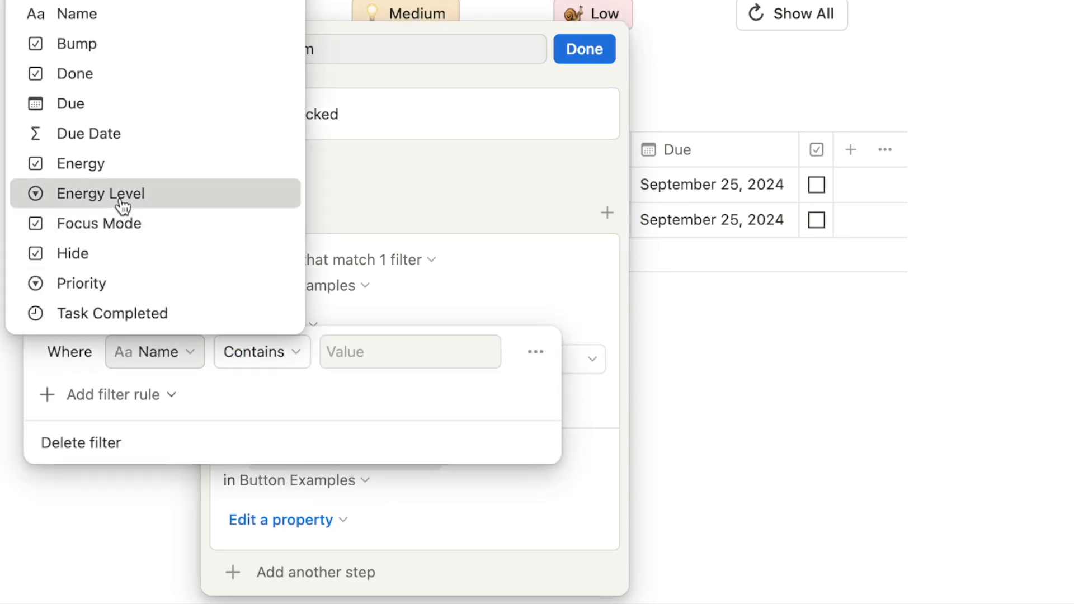
pyautogui.click(121, 206)
pyautogui.click(372, 353)
pyautogui.click(295, 442)
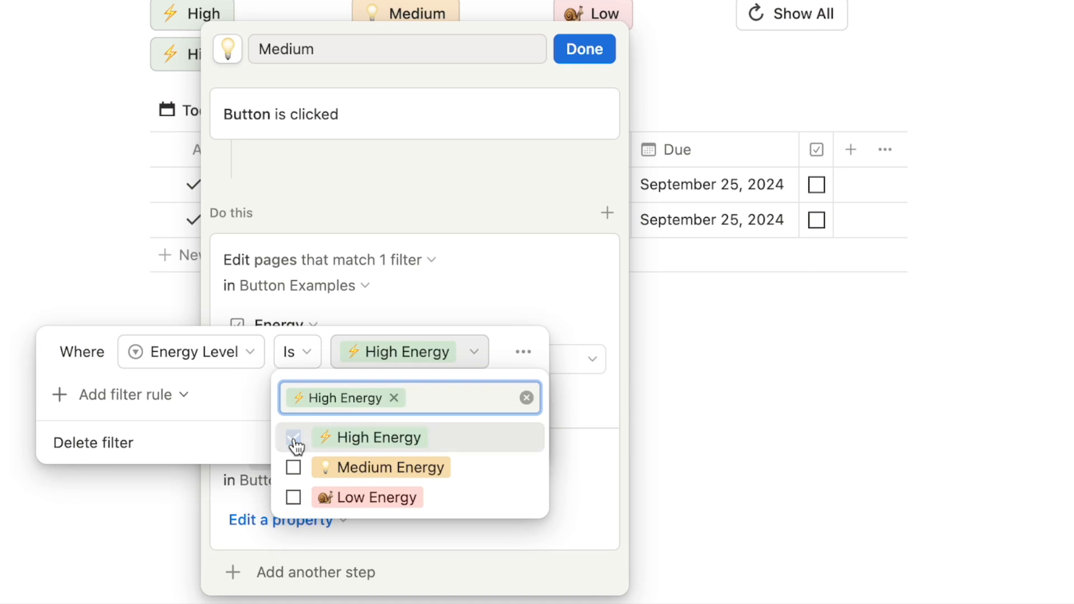
pyautogui.click(294, 497)
pyautogui.press('Escape')
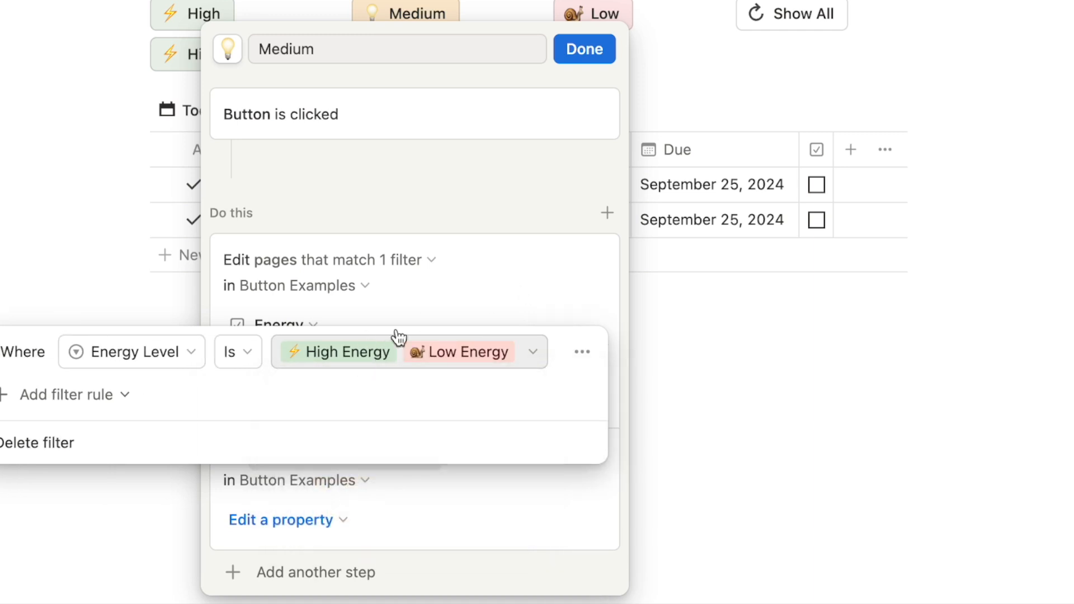
pyautogui.click(511, 295)
# Step: Have the Medium button's second edit action set the Energy checkbox to unchecked, and save the button
pyautogui.click(318, 522)
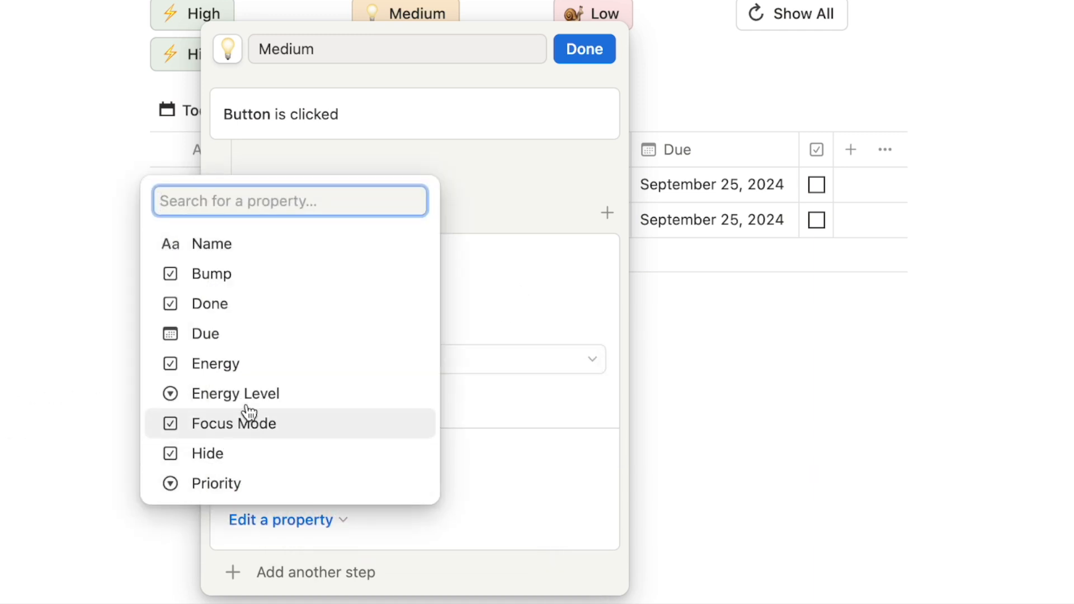
pyautogui.click(230, 367)
pyautogui.click(336, 481)
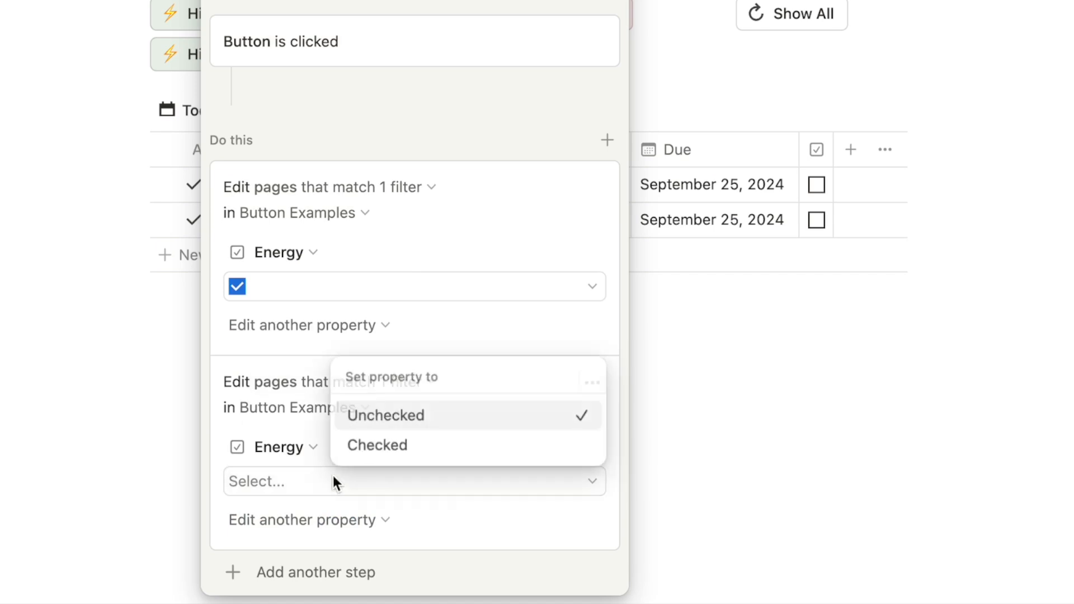
pyautogui.click(397, 421)
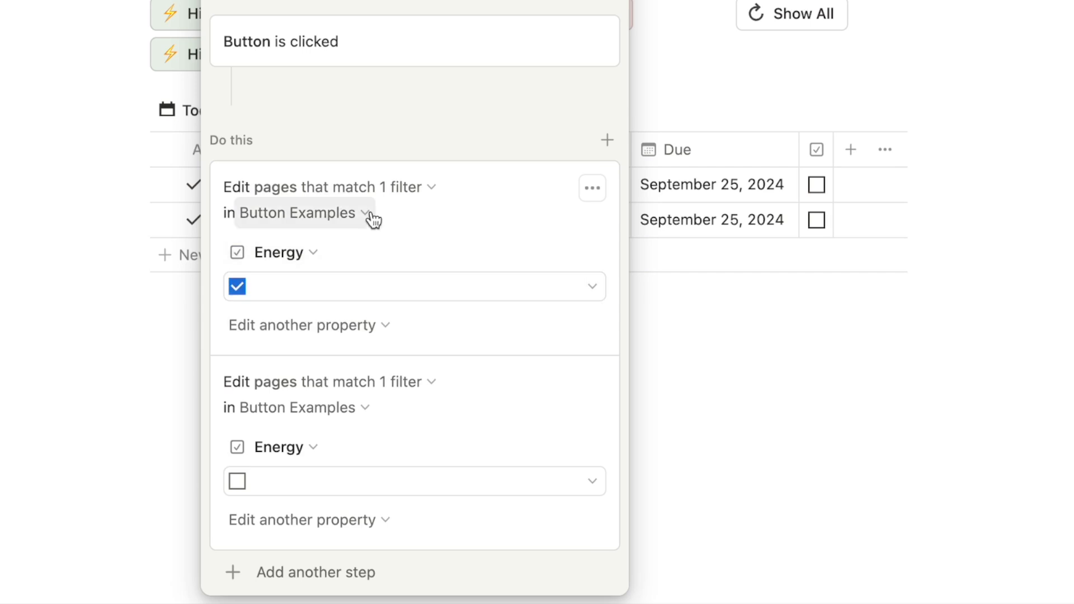
pyautogui.click(585, 51)
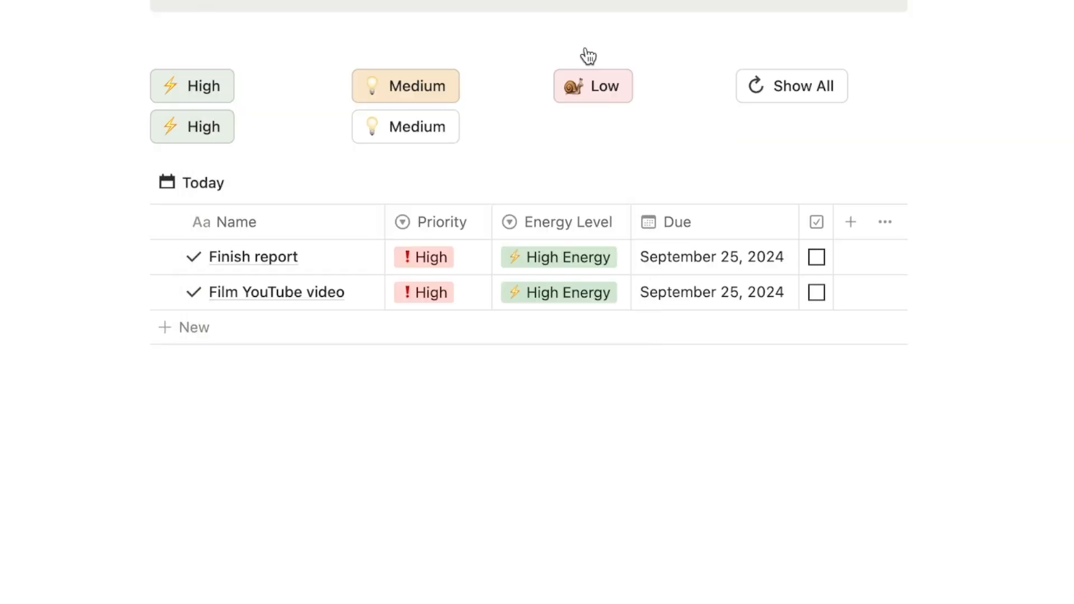
# Step: Give the new Medium button a background color matching the Medium button above it, and run the new button
pyautogui.click(341, 127)
pyautogui.moveTo(249, 259)
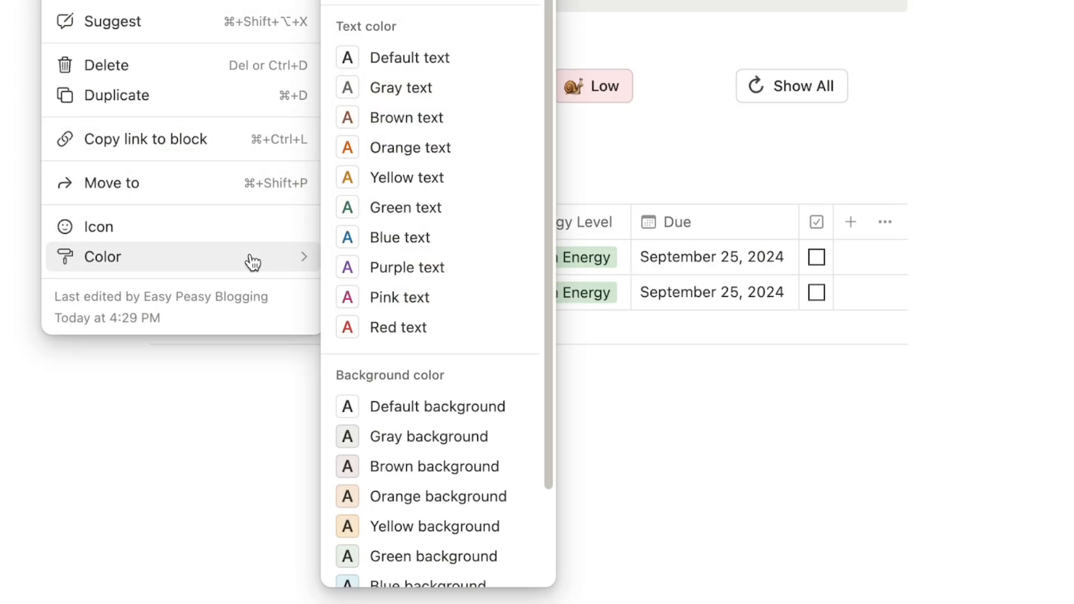
pyautogui.scroll(-1, 457, 403)
pyautogui.click(406, 495)
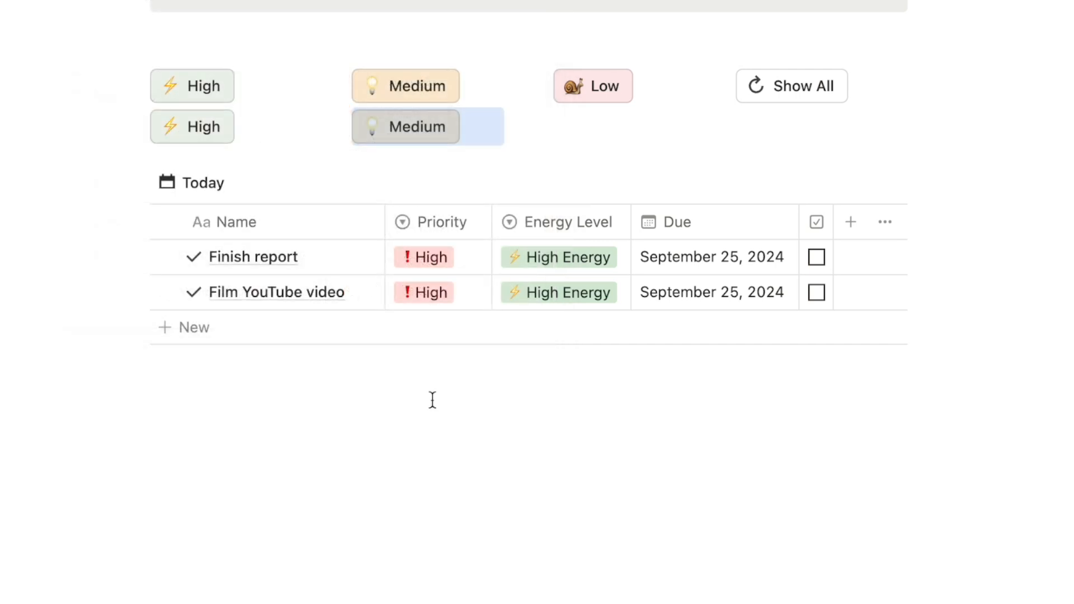
pyautogui.click(635, 123)
pyautogui.click(410, 131)
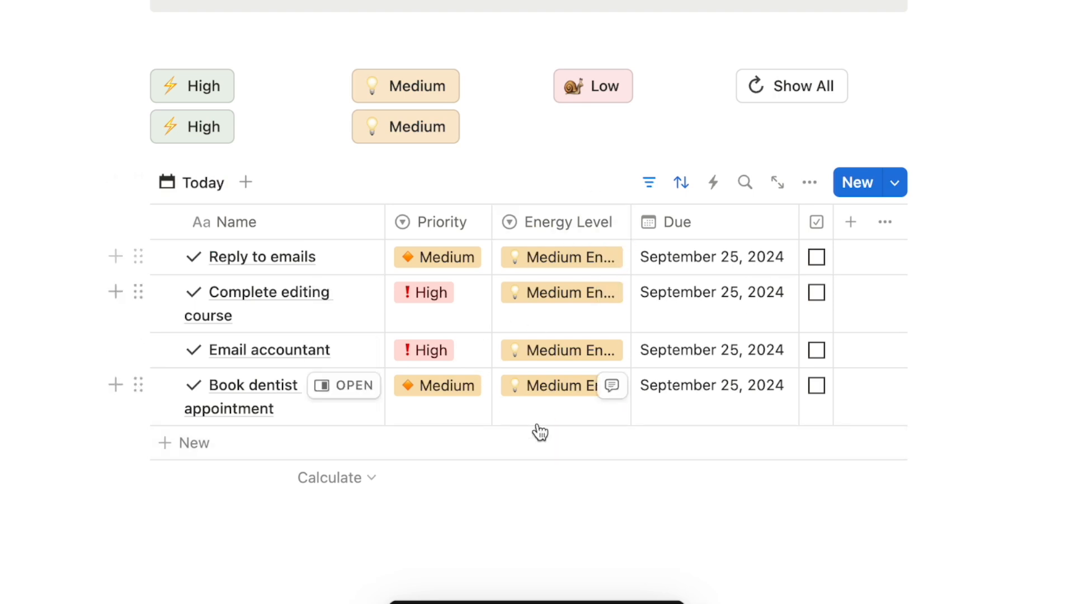
# Step: Insert a button block below the existing Low button, name it Low and give it the snail emoji
pyautogui.click(584, 130)
pyautogui.write('/butt')
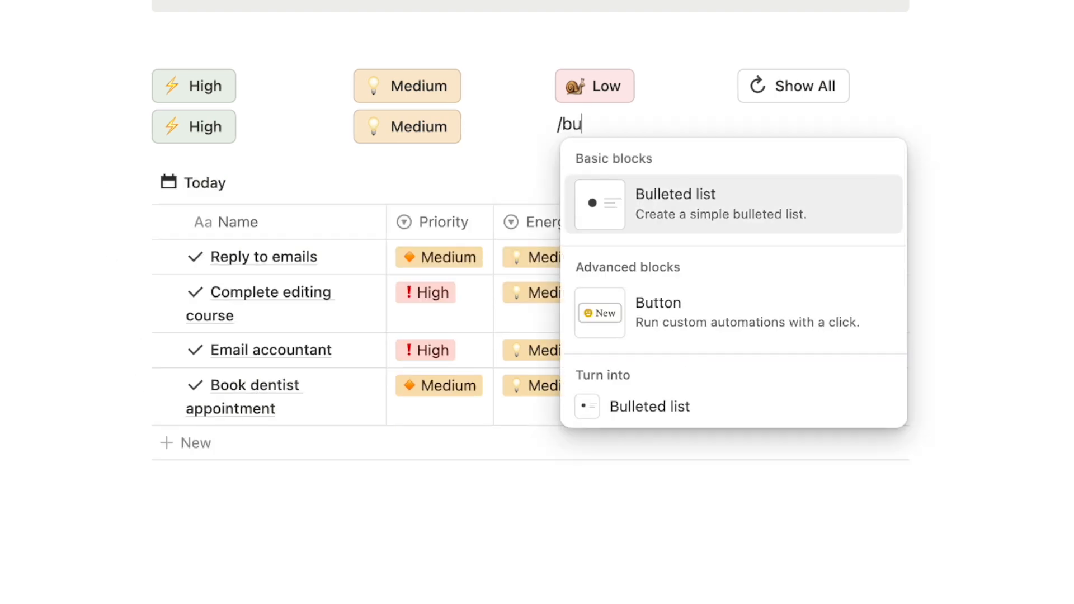
pyautogui.click(643, 175)
pyautogui.click(488, 176)
pyautogui.click(416, 185)
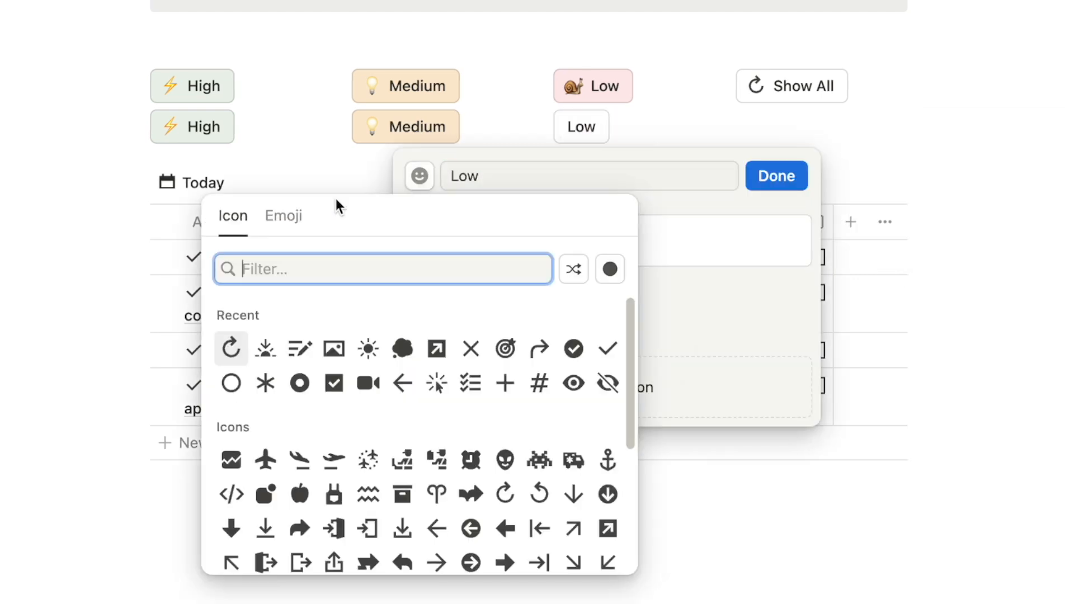
pyautogui.click(277, 216)
pyautogui.click(299, 348)
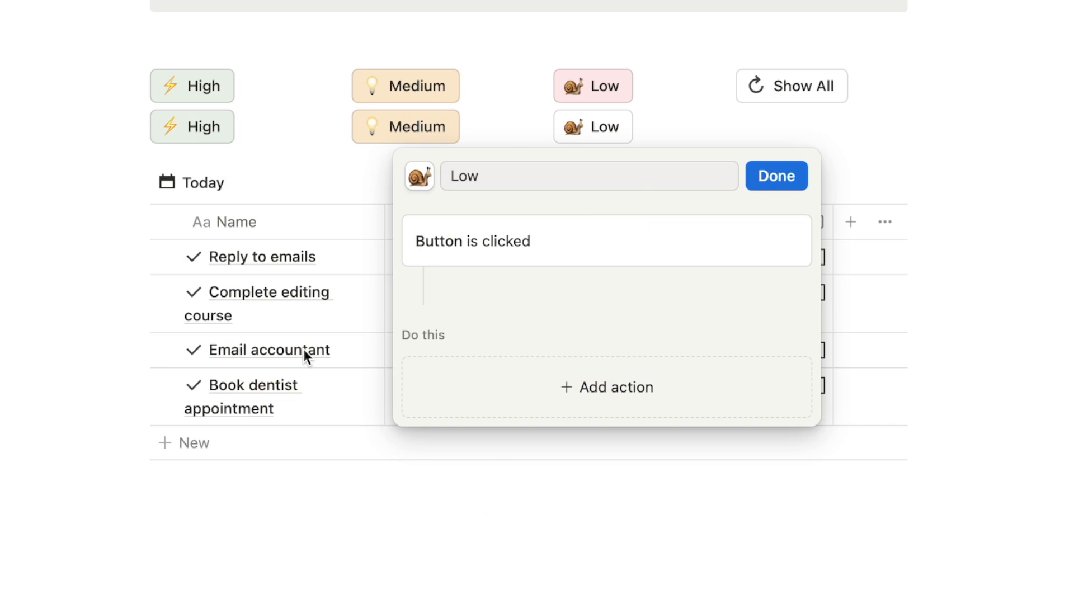
# Step: Add an action to the new Low button that edits pages in the Button Examples database
pyautogui.click(591, 389)
pyautogui.click(506, 244)
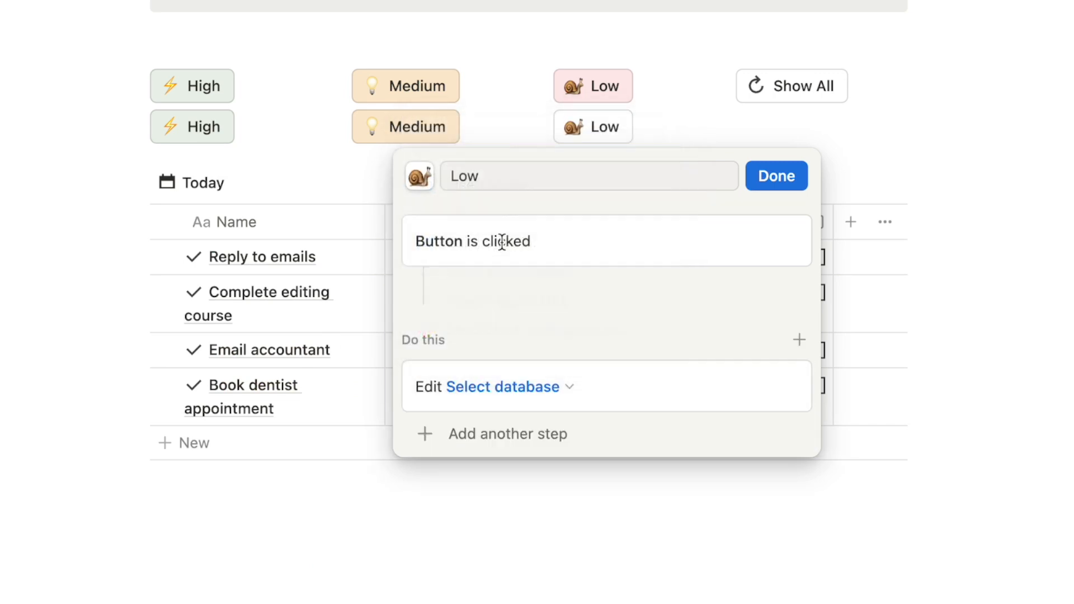
pyautogui.click(472, 387)
pyautogui.click(496, 114)
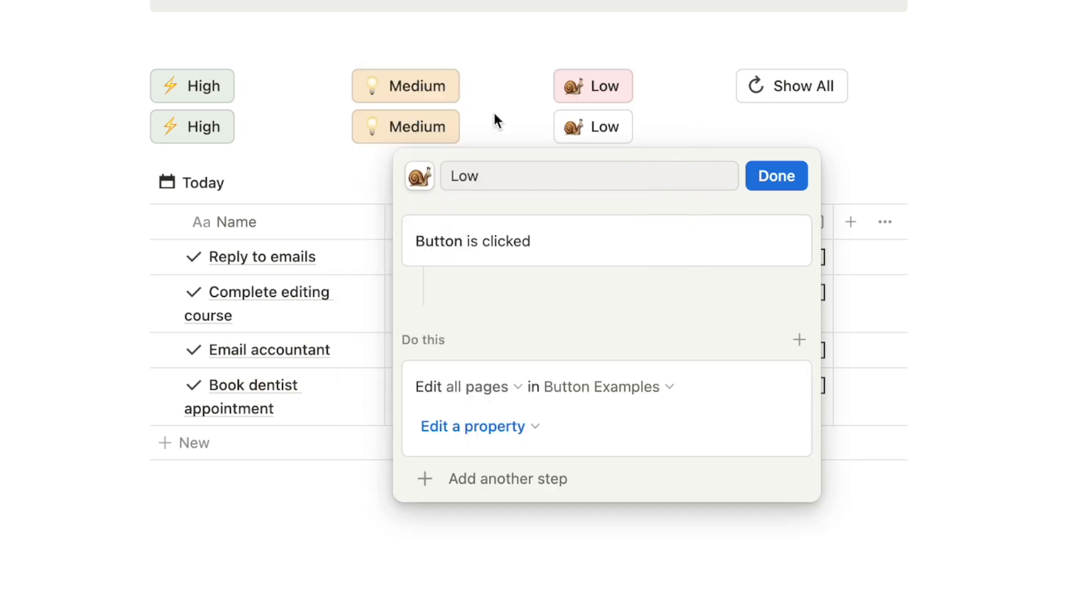
# Step: Limit the Low button's edit action to pages where Energy Level is Low Energy
pyautogui.click(441, 384)
pyautogui.click(472, 401)
pyautogui.click(492, 387)
pyautogui.click(413, 434)
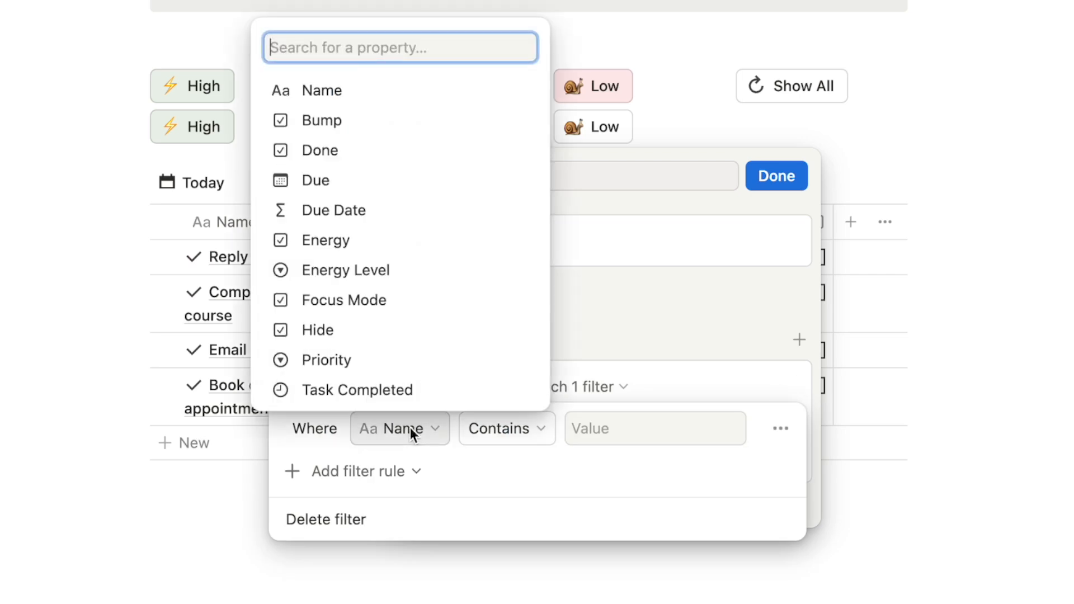
pyautogui.click(358, 271)
pyautogui.click(609, 434)
pyautogui.click(583, 576)
pyautogui.click(657, 377)
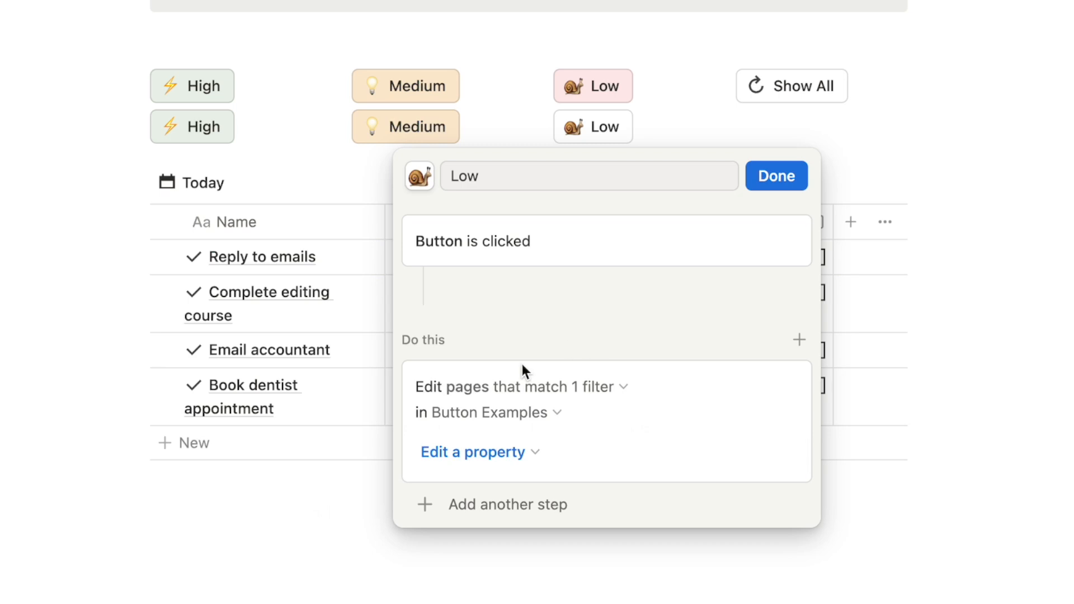
# Step: Have the Low button's edit action set the Energy checkbox to checked
pyautogui.click(465, 451)
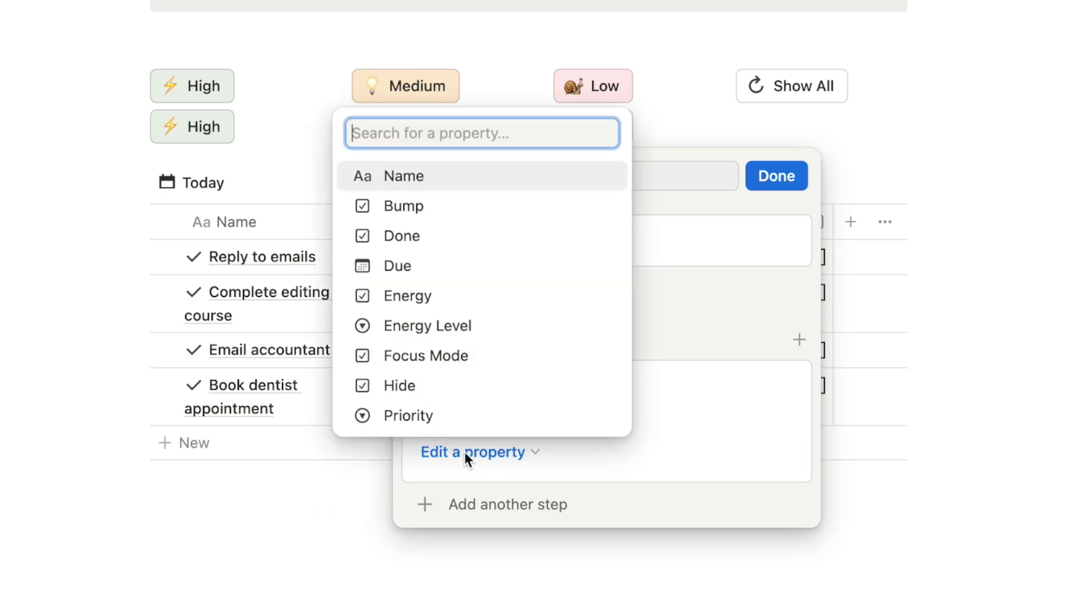
pyautogui.click(432, 295)
pyautogui.click(467, 488)
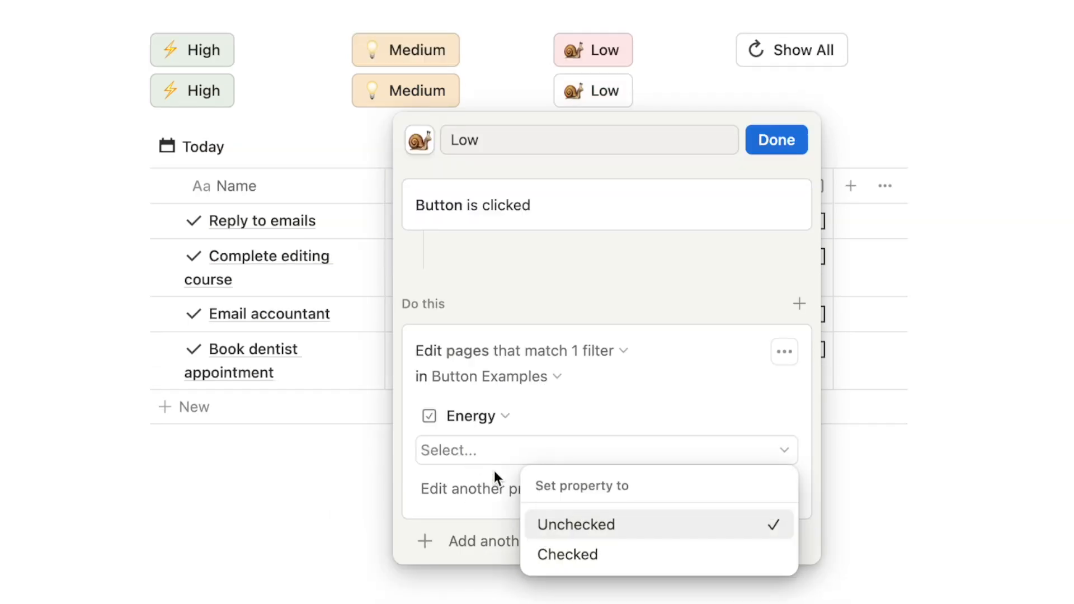
pyautogui.click(552, 553)
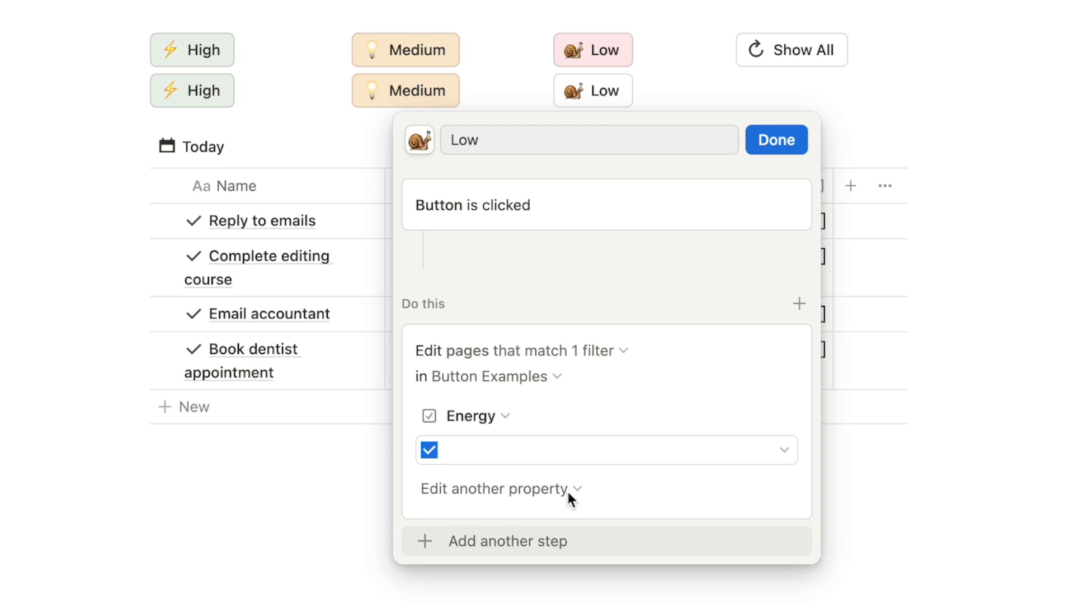
# Step: Add a second action to the Low button that edits pages in the Button Examples database
pyautogui.click(548, 548)
pyautogui.click(487, 415)
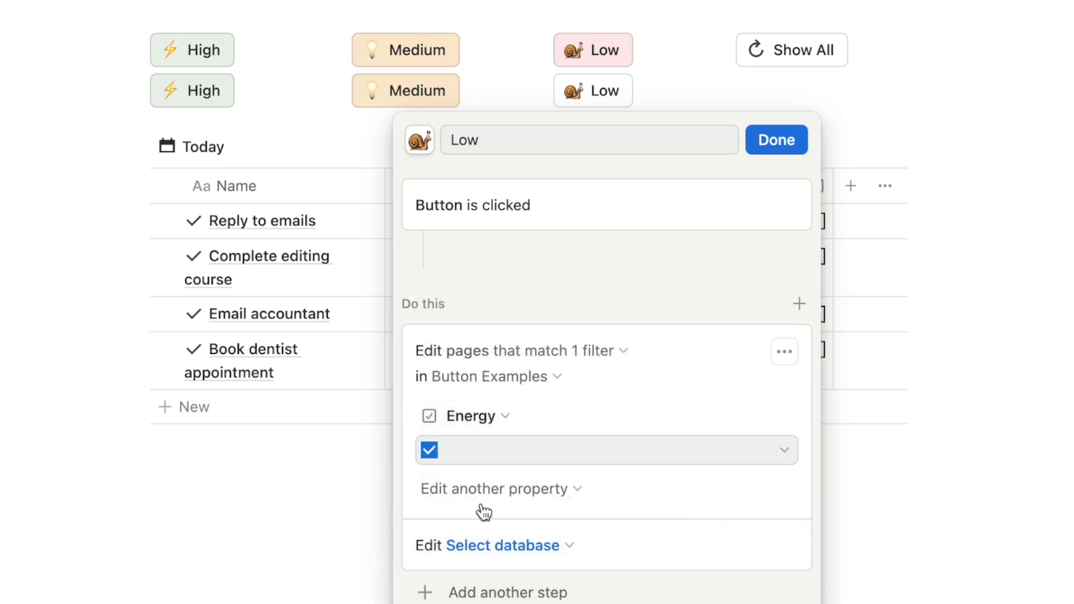
pyautogui.click(477, 546)
pyautogui.click(460, 280)
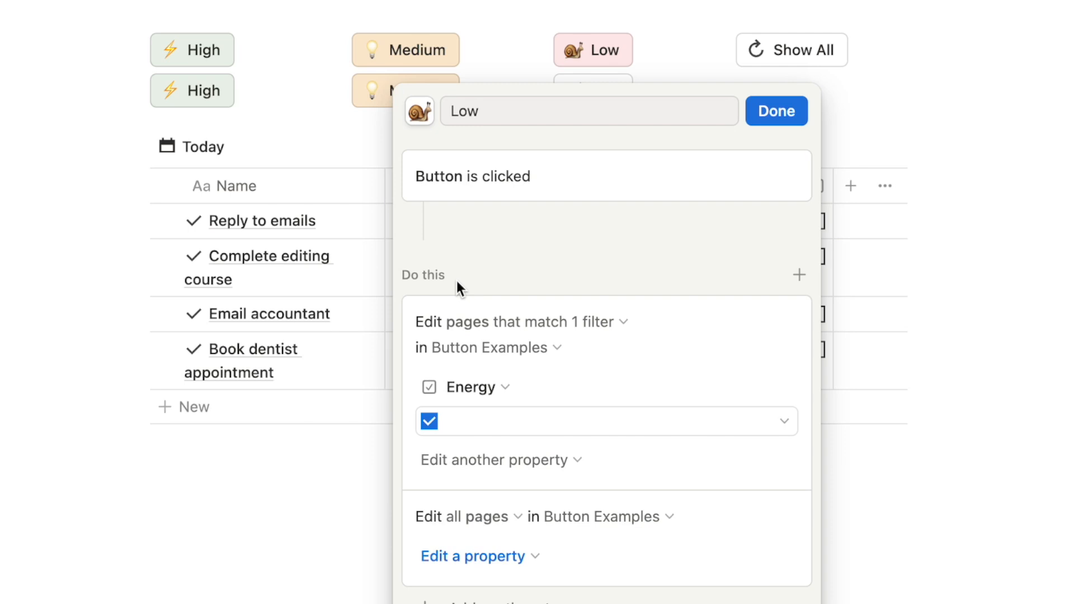
# Step: Limit the Low button's second edit action to pages where Energy Level is High Energy or Medium Energy
pyautogui.click(478, 515)
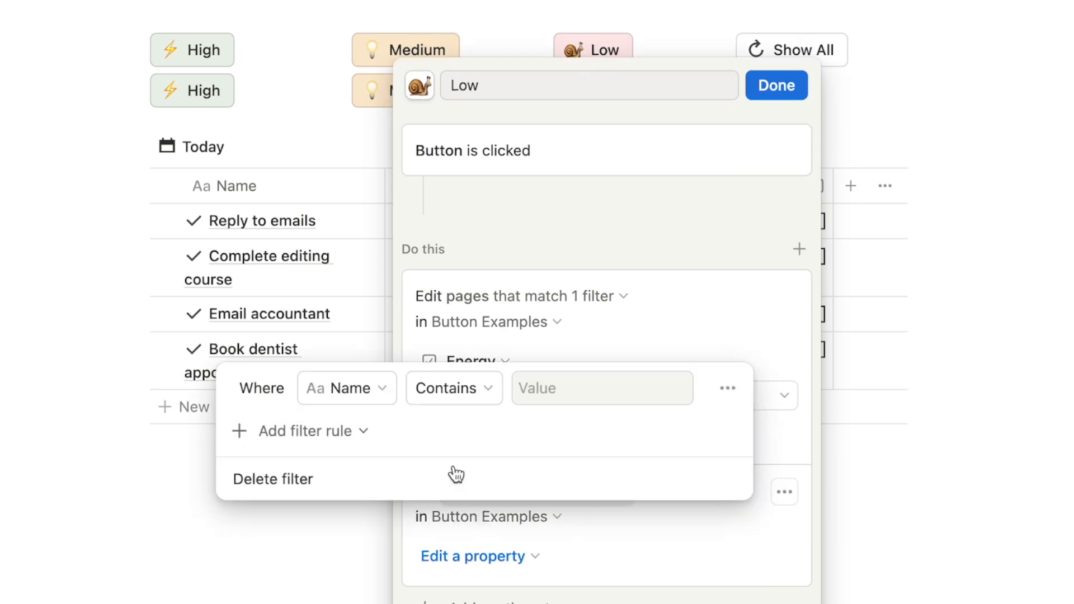
pyautogui.click(371, 398)
pyautogui.click(308, 233)
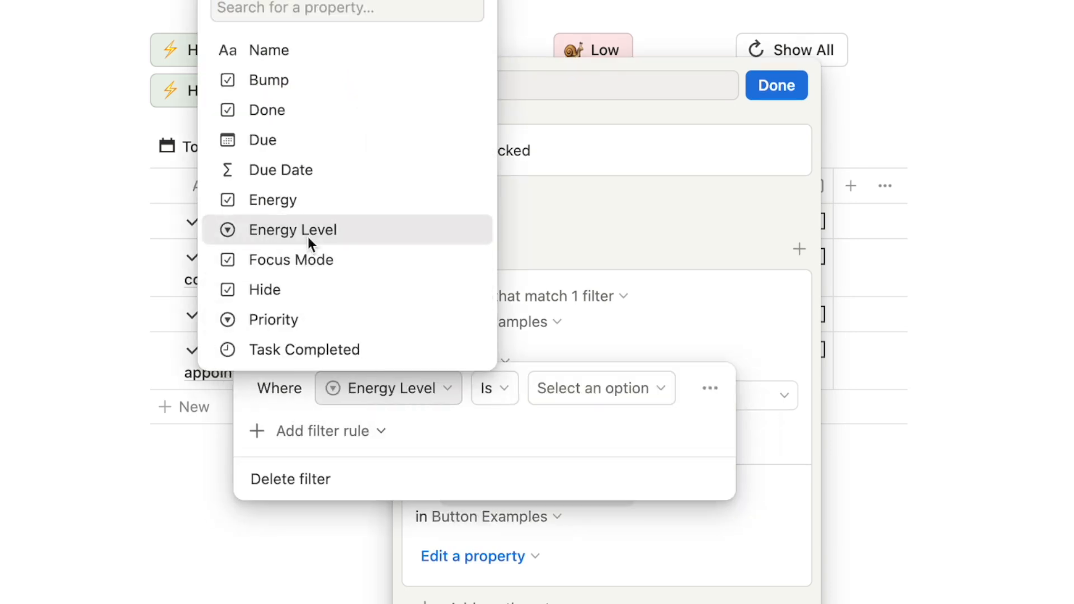
pyautogui.click(573, 387)
pyautogui.click(496, 473)
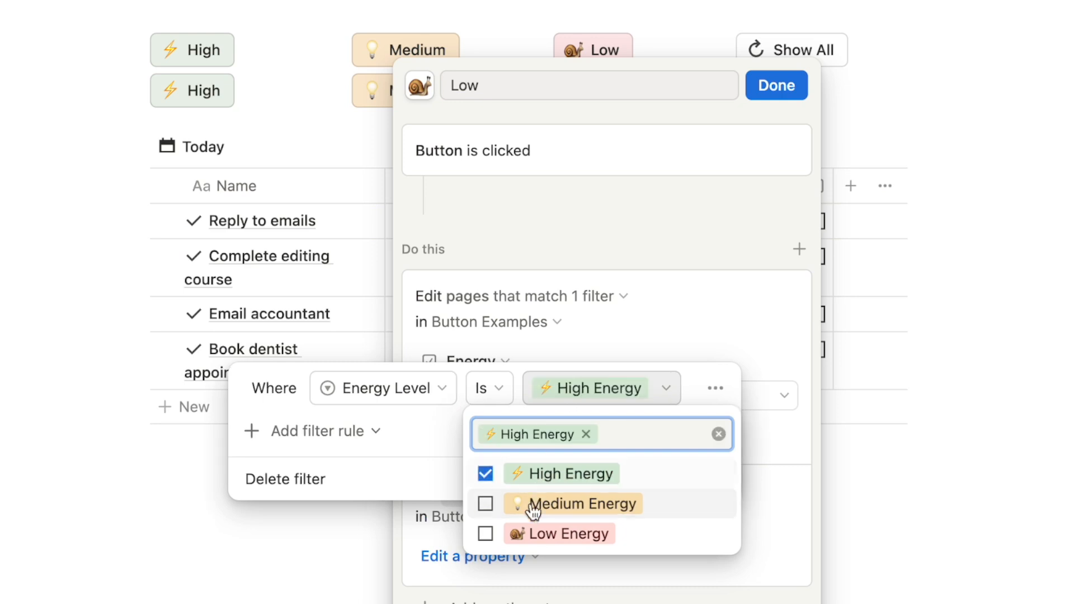
pyautogui.click(530, 506)
pyautogui.click(509, 558)
pyautogui.click(475, 560)
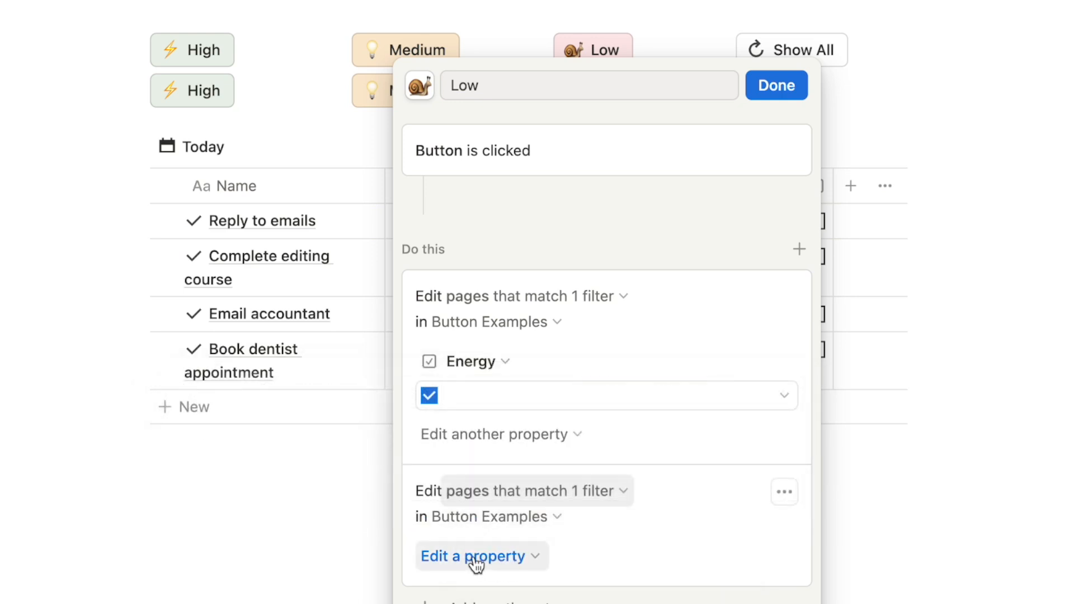
# Step: Have the Low button's second edit action set the Energy checkbox to unchecked, and save the button
pyautogui.click(472, 555)
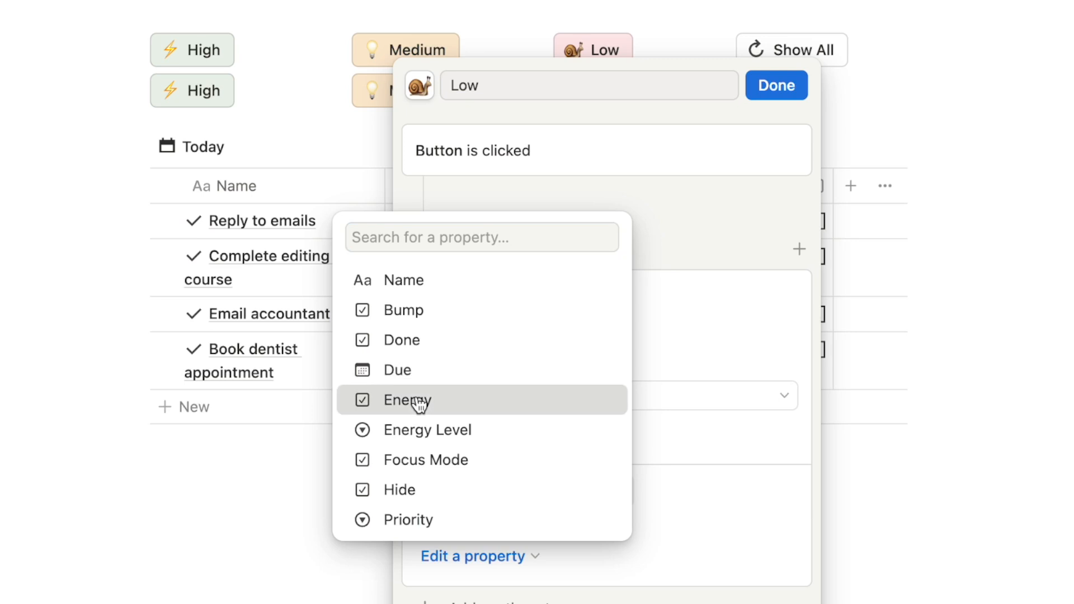
pyautogui.click(418, 401)
pyautogui.click(479, 520)
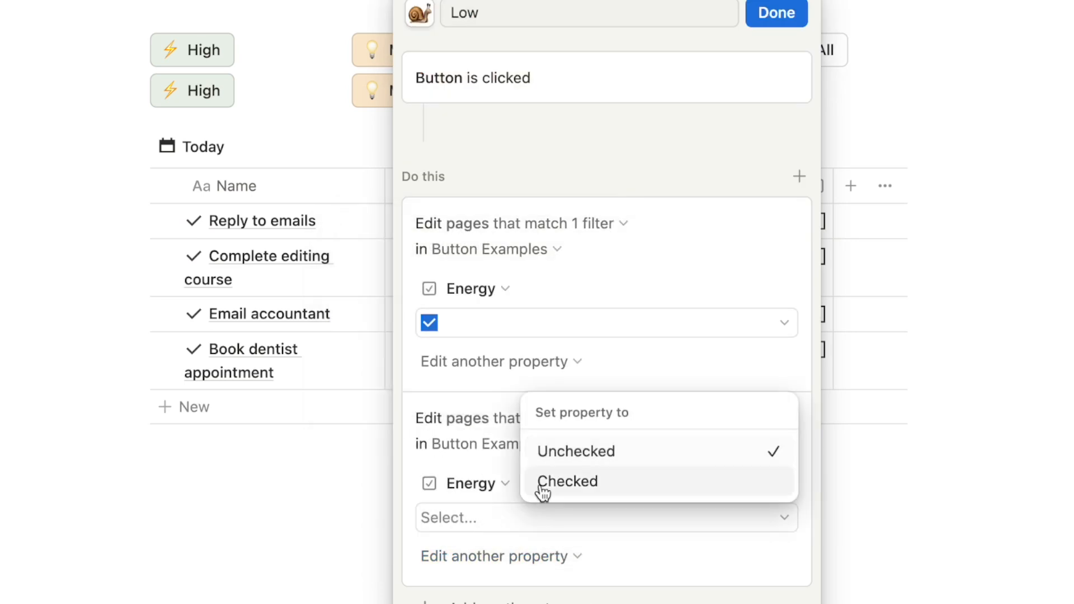
pyautogui.click(574, 451)
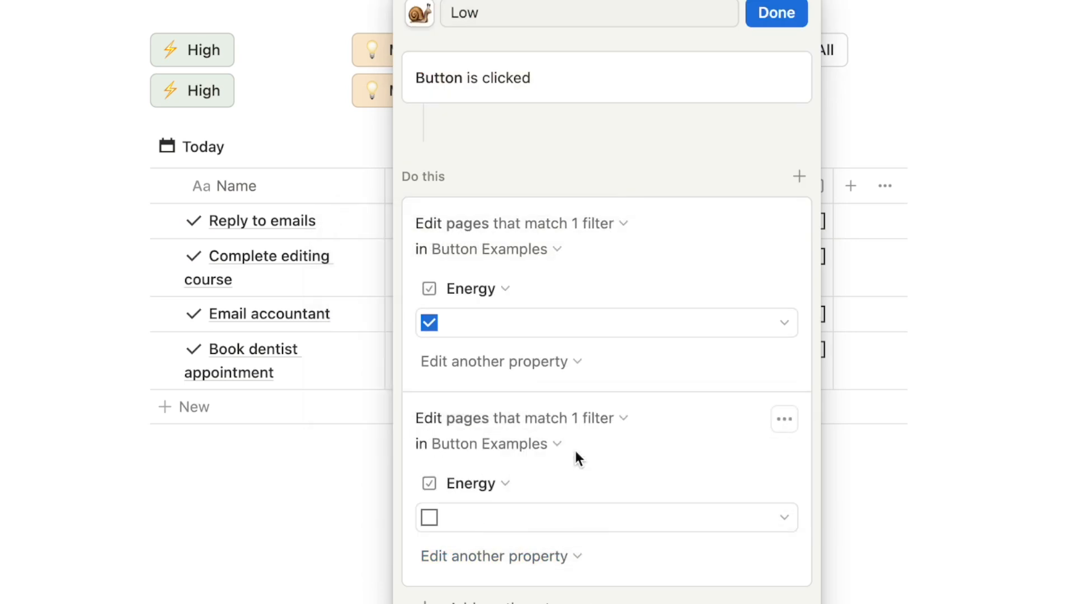
pyautogui.click(773, 15)
# Step: Give the new Low button a background color like the Low button above it, and run the new button
pyautogui.click(541, 88)
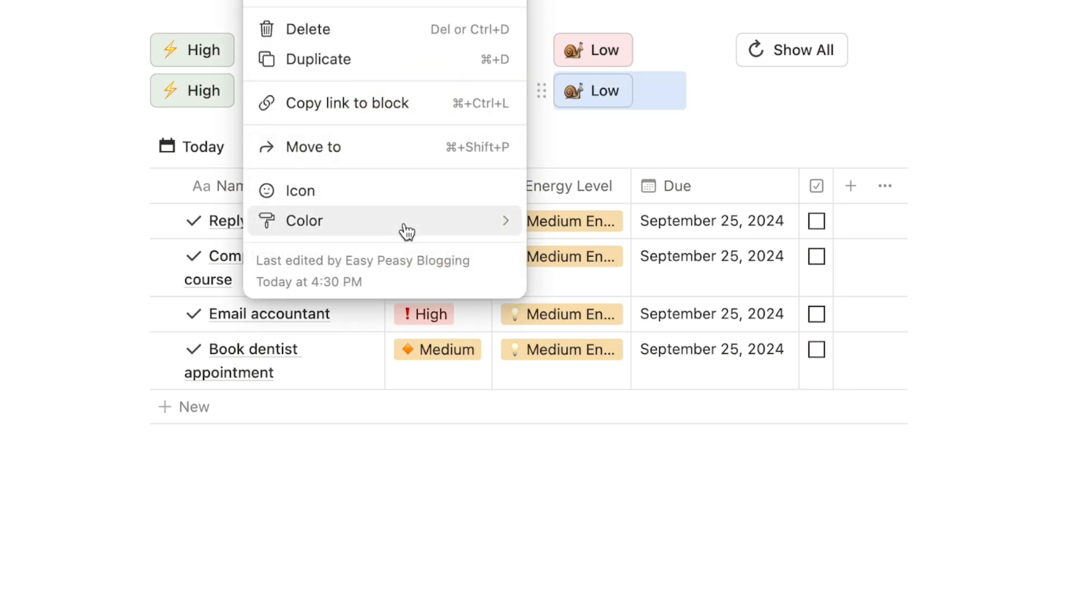
pyautogui.moveTo(405, 228)
pyautogui.click(595, 503)
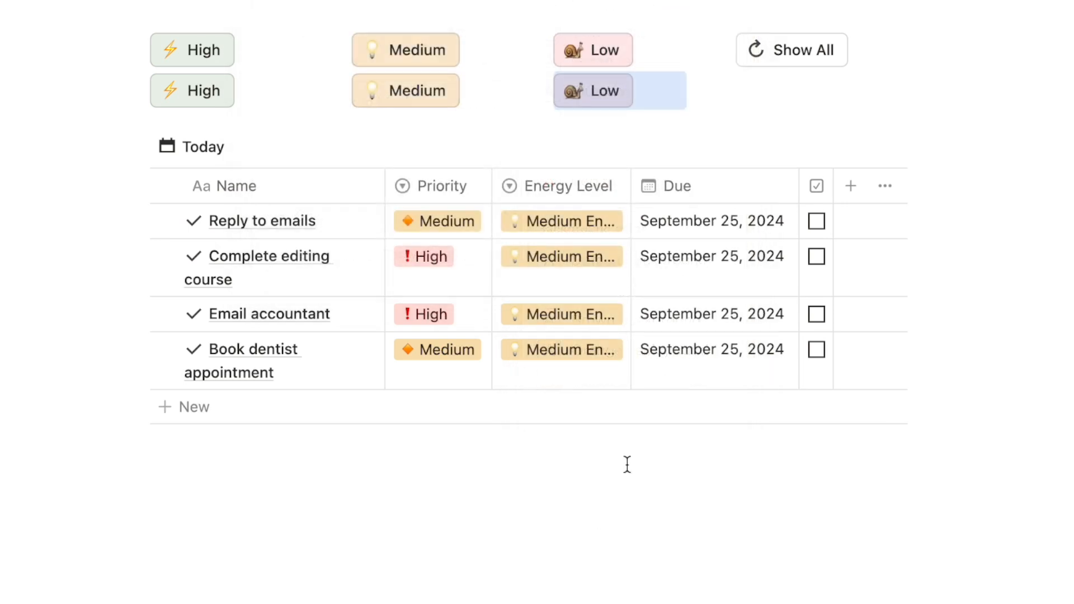
pyautogui.click(611, 92)
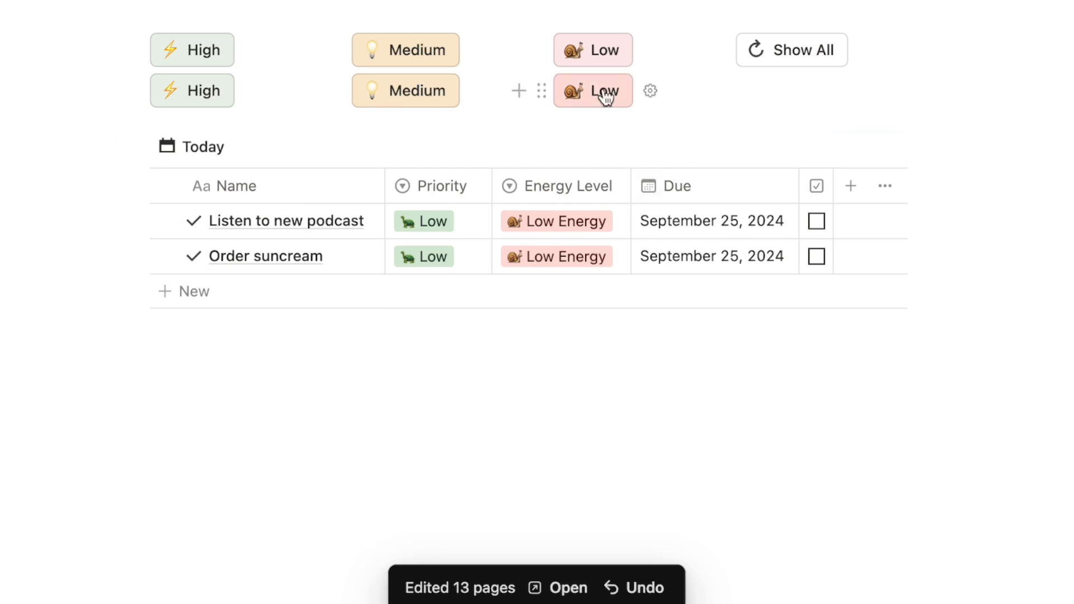
# Step: Insert a new button beneath the existing Show All button, name it Show All and give it the circular arrow icon
pyautogui.click(765, 91)
pyautogui.write('/')
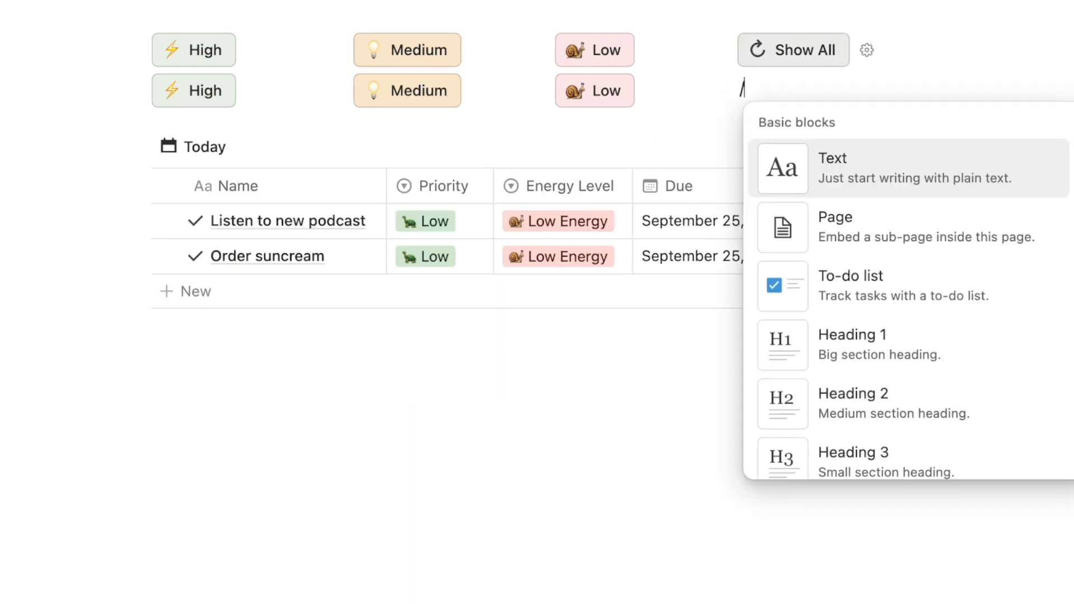
pyautogui.write('butt')
pyautogui.click(888, 146)
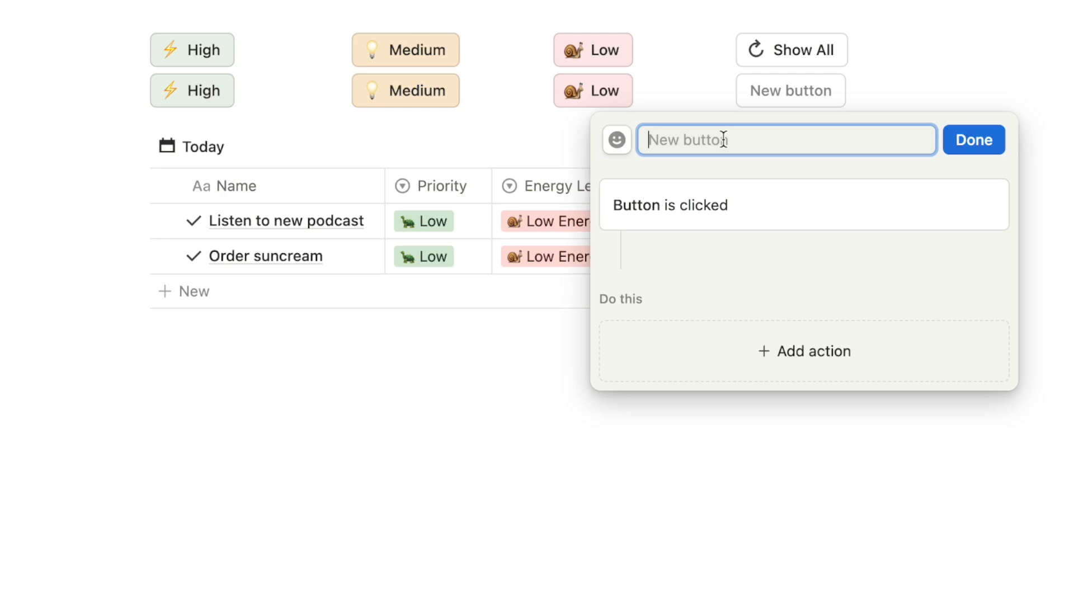
pyautogui.write('Show All')
pyautogui.click(619, 143)
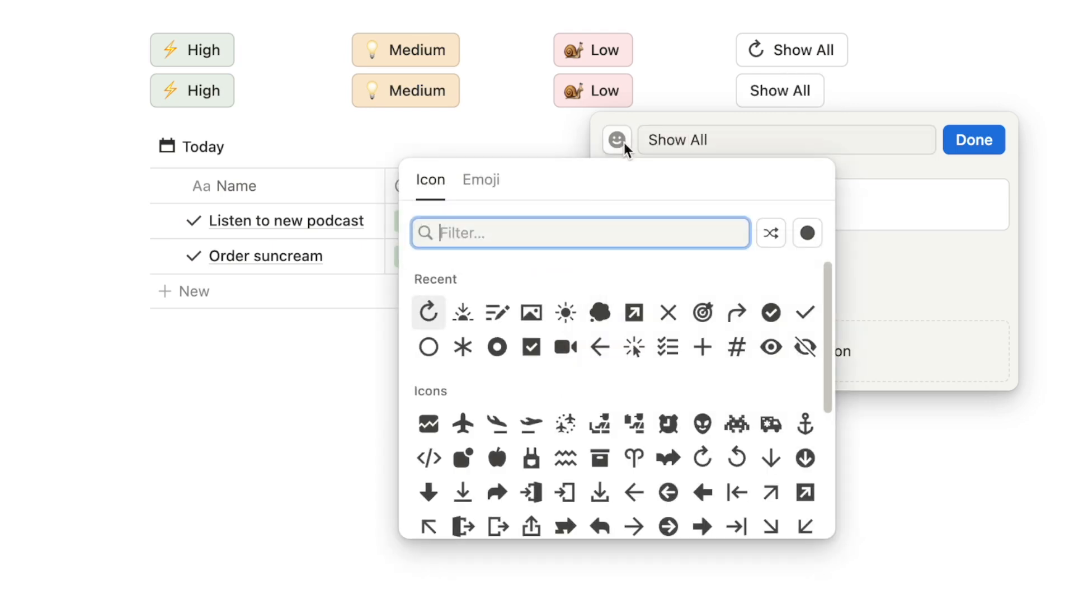
pyautogui.click(428, 312)
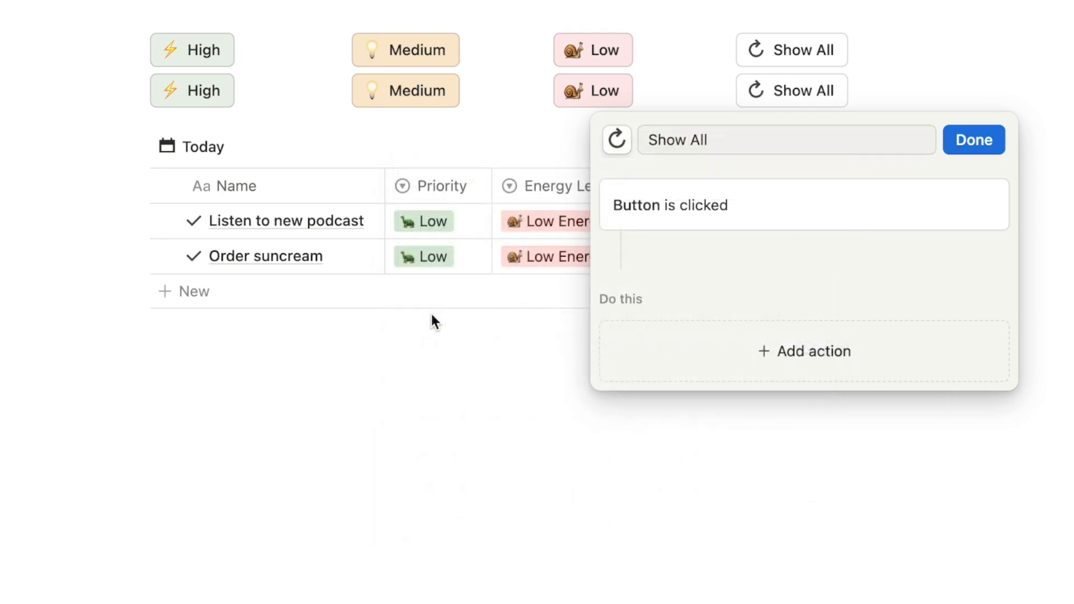
# Step: Add an action to the new Show All button that edits all pages in the Button Examples database
pyautogui.click(654, 344)
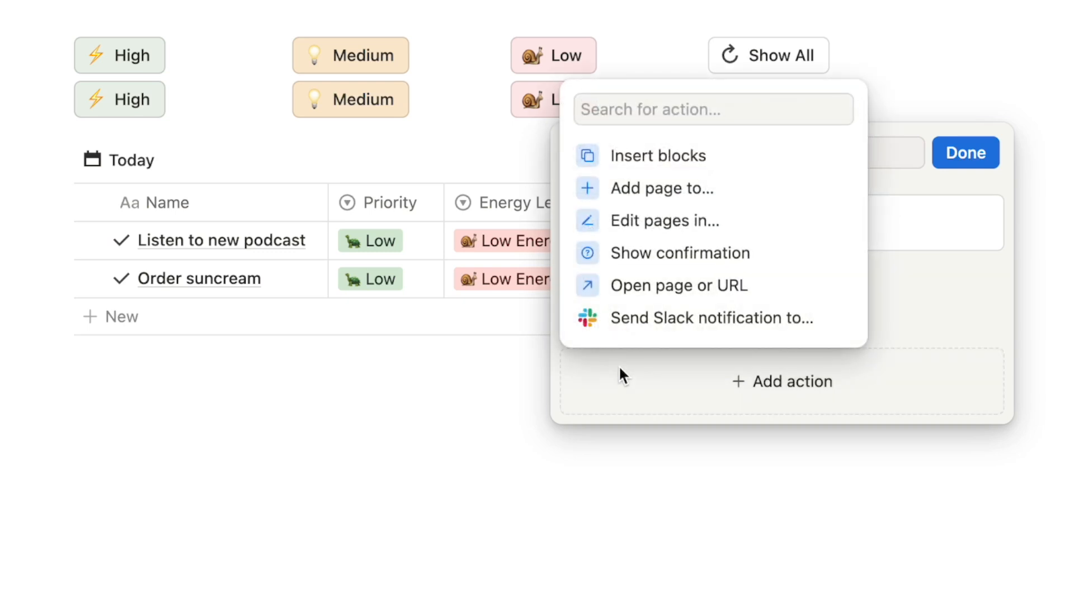
pyautogui.click(653, 224)
pyautogui.click(645, 381)
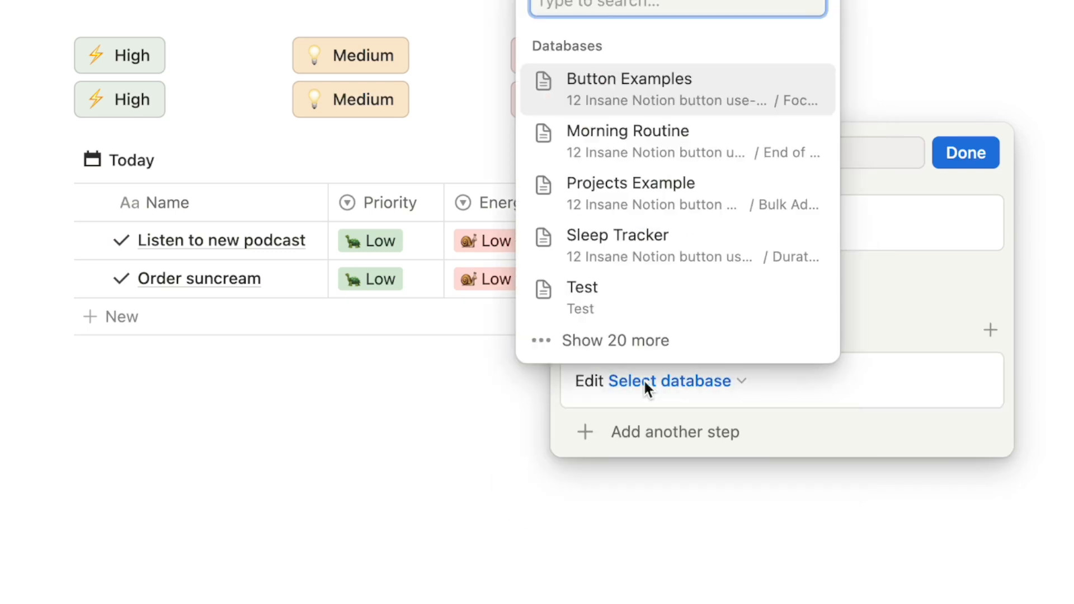
pyautogui.click(621, 79)
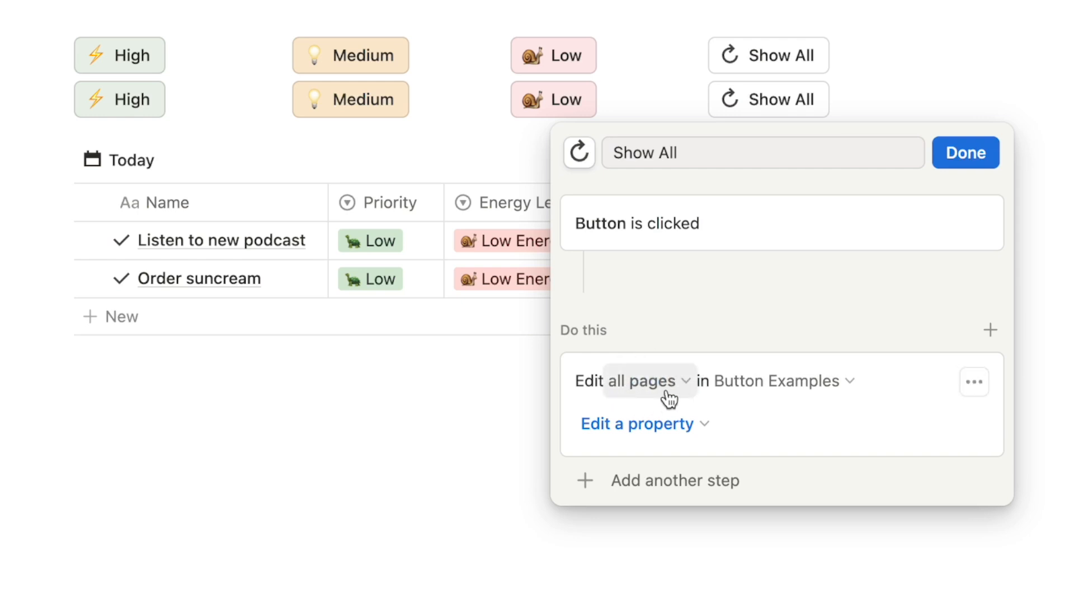
# Step: Have the Show All action set the Energy checkbox to checked, then save the button and run it
pyautogui.click(614, 426)
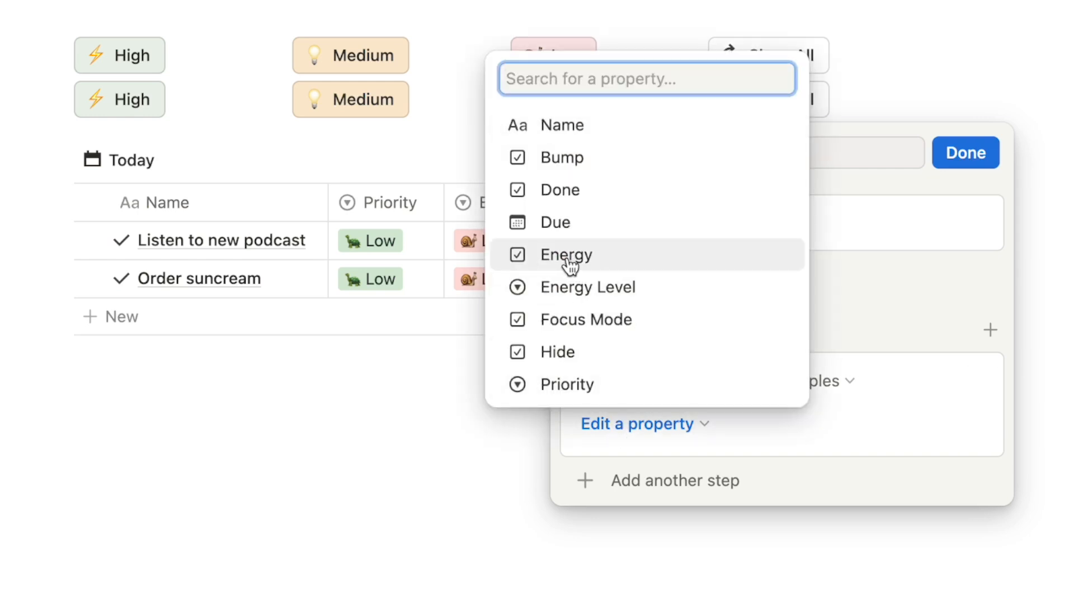
pyautogui.click(605, 262)
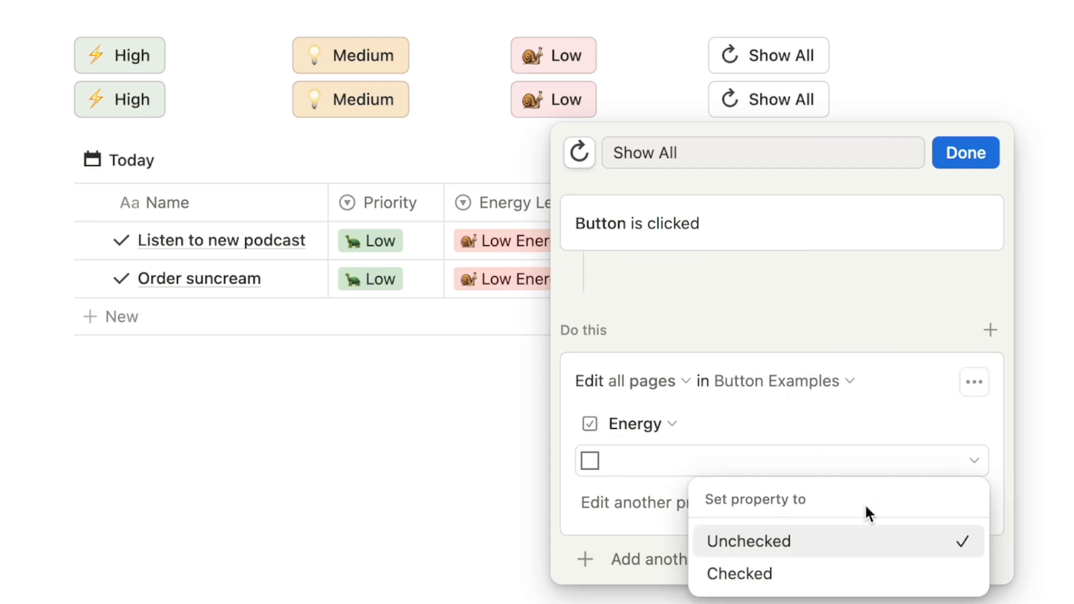
pyautogui.click(777, 579)
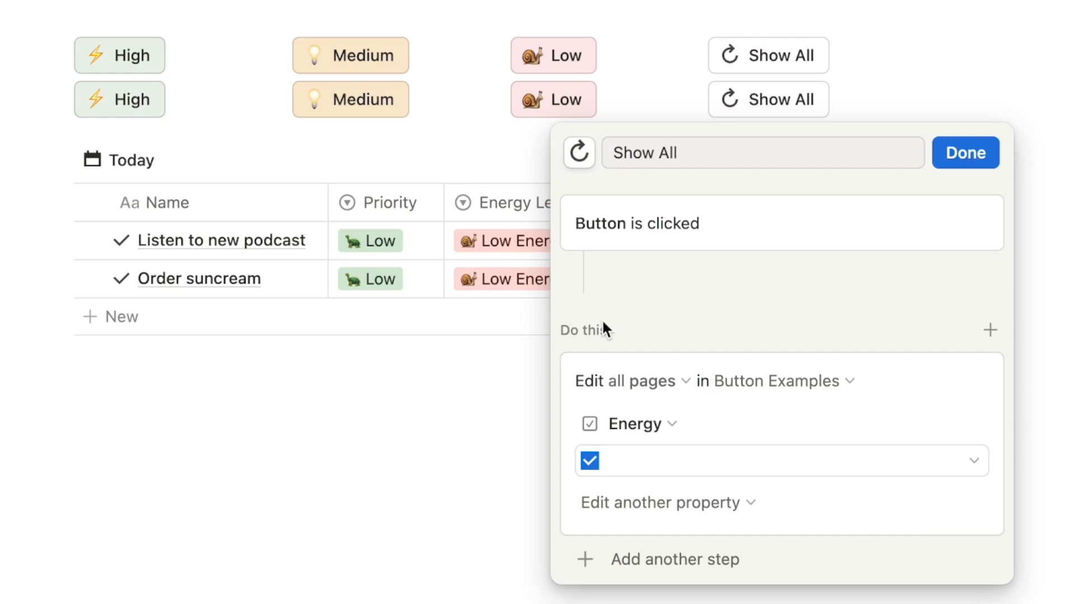
pyautogui.click(966, 159)
pyautogui.click(755, 112)
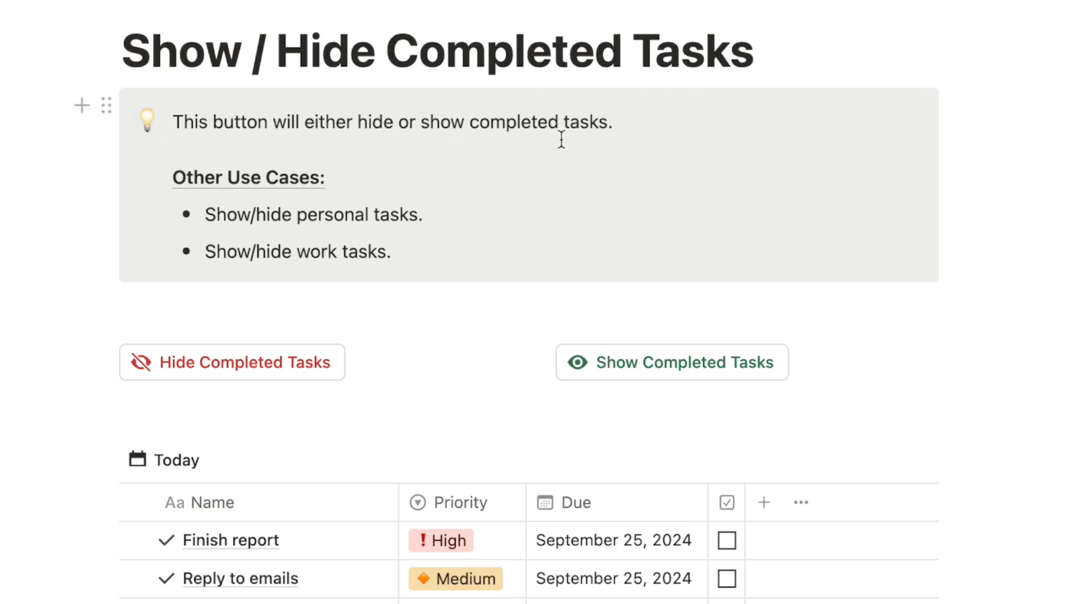
# Step: On the Show / Hide Completed Tasks page, mark Listen to new podcast and Film YouTube video as done in the Today list
pyautogui.scroll(-1, 576, 146)
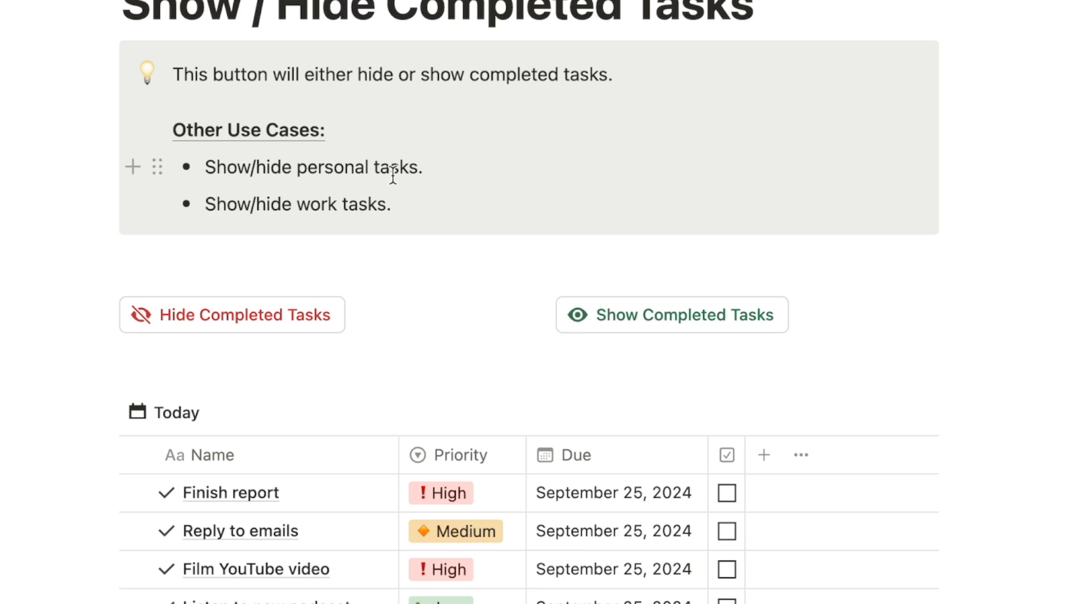
pyautogui.scroll(-4, 430, 203)
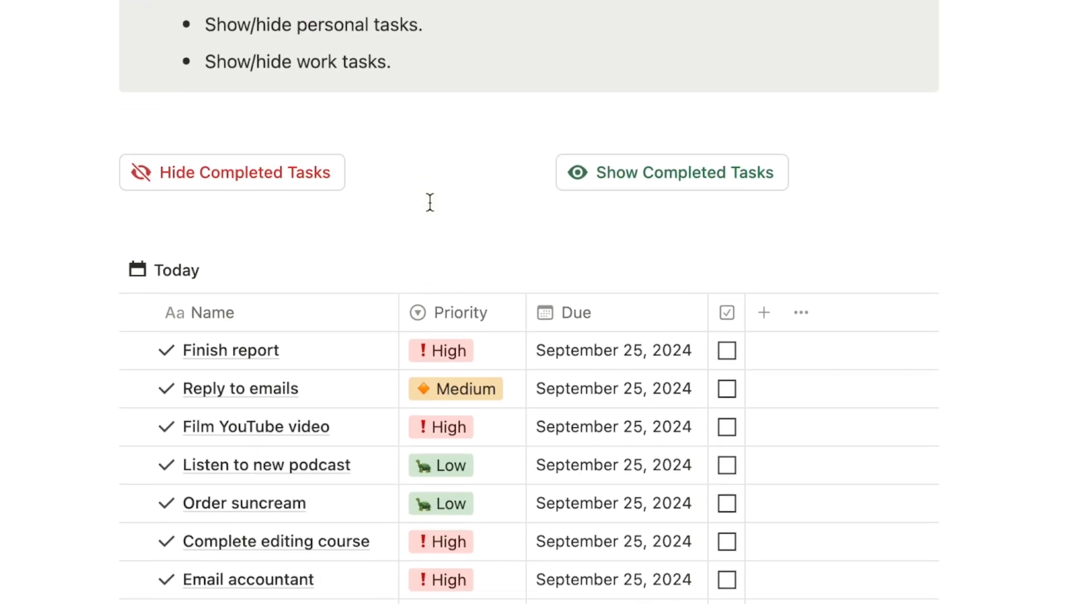
pyautogui.scroll(-2, 429, 202)
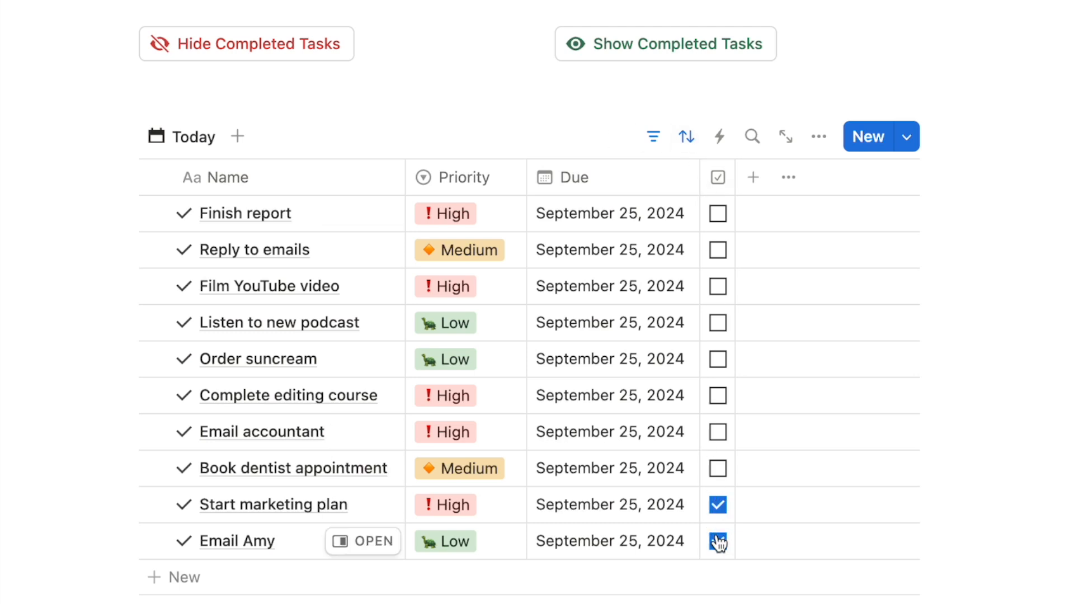
pyautogui.click(719, 321)
pyautogui.click(723, 287)
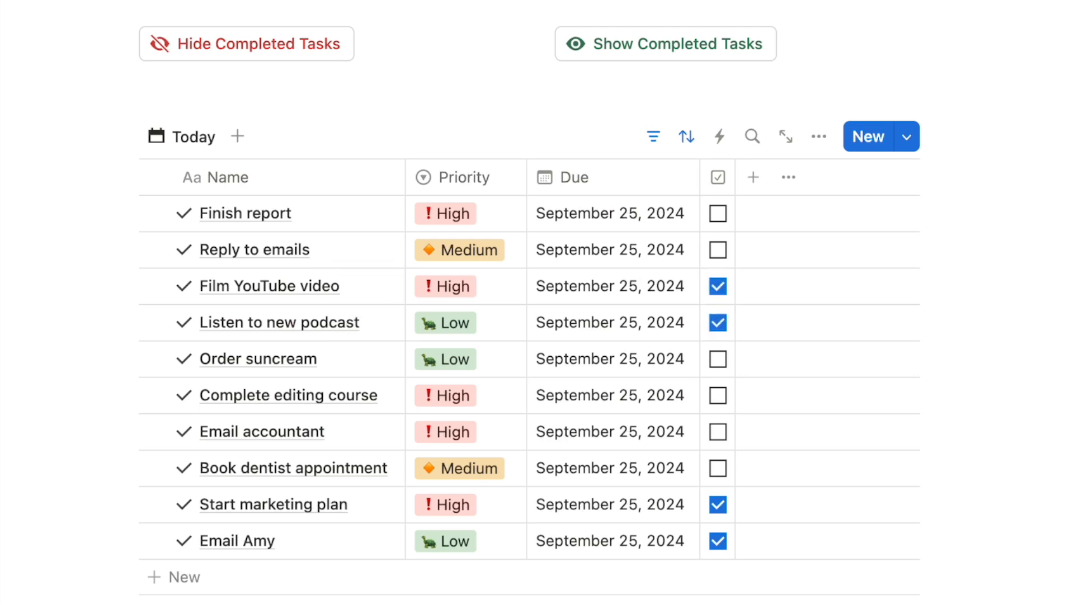
# Step: Run the existing Hide Completed Tasks button, and bring the tasks back with Show Completed Tasks
pyautogui.click(272, 57)
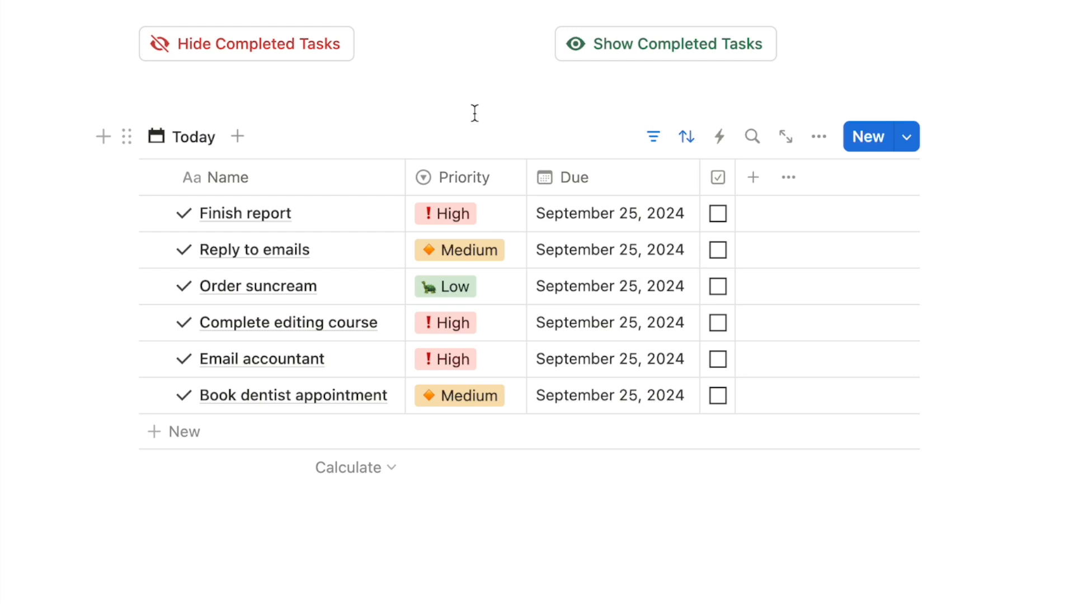
pyautogui.click(671, 49)
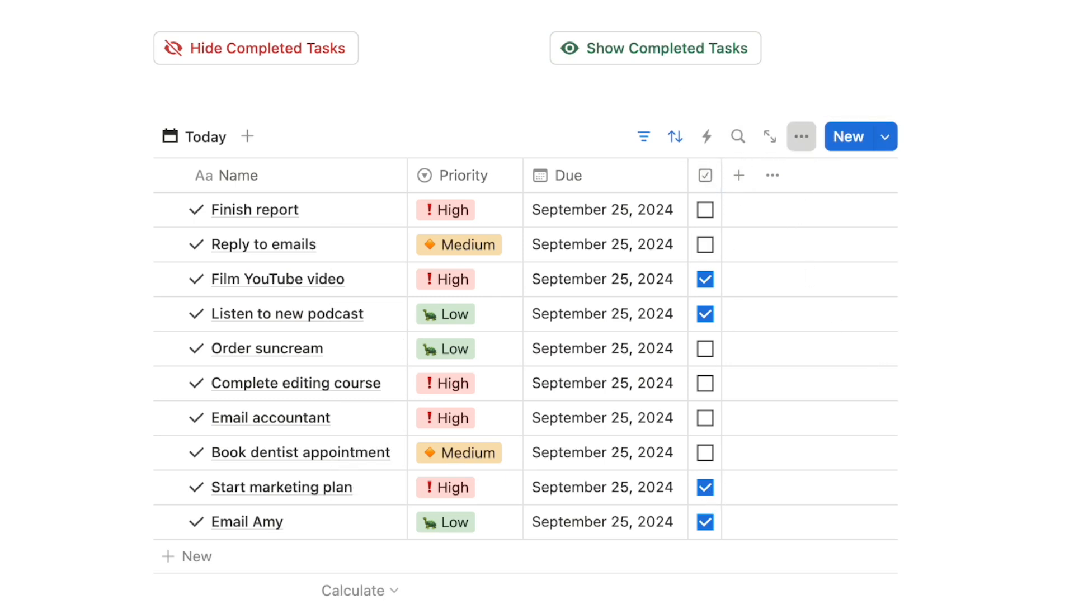
# Step: Display the Hide checkbox property as a column in the Today table, and remove the column from view again
pyautogui.click(801, 136)
pyautogui.click(953, 332)
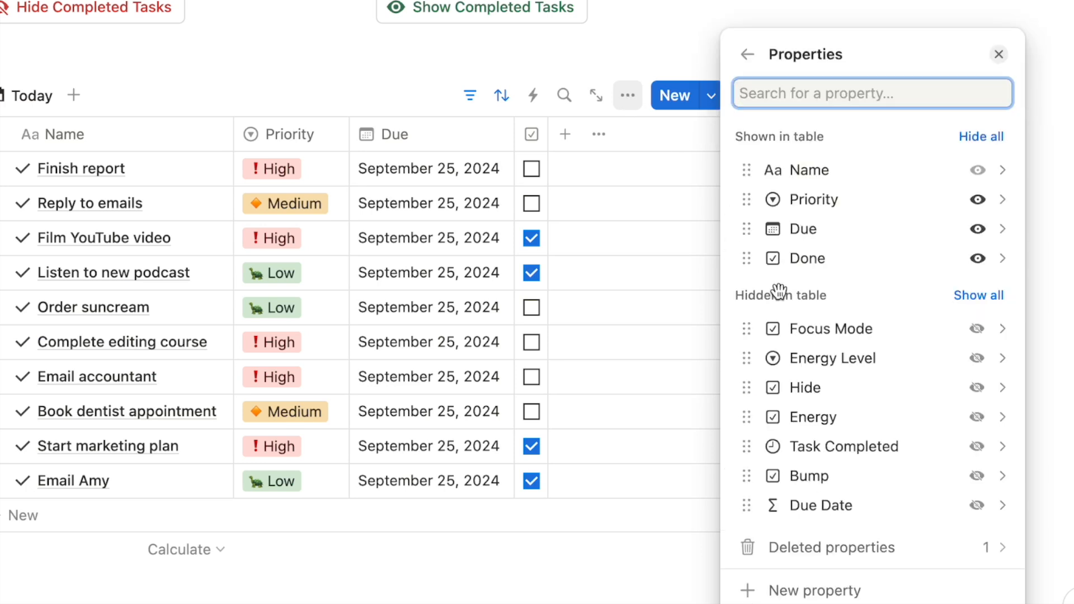
pyautogui.click(977, 387)
pyautogui.click(1040, 343)
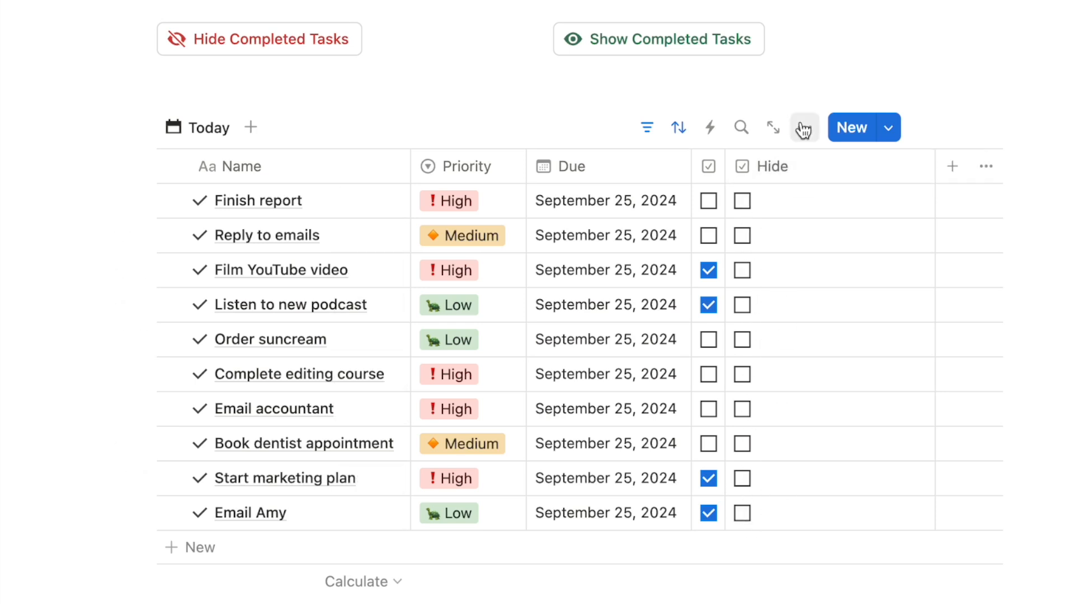
pyautogui.click(777, 168)
pyautogui.click(792, 392)
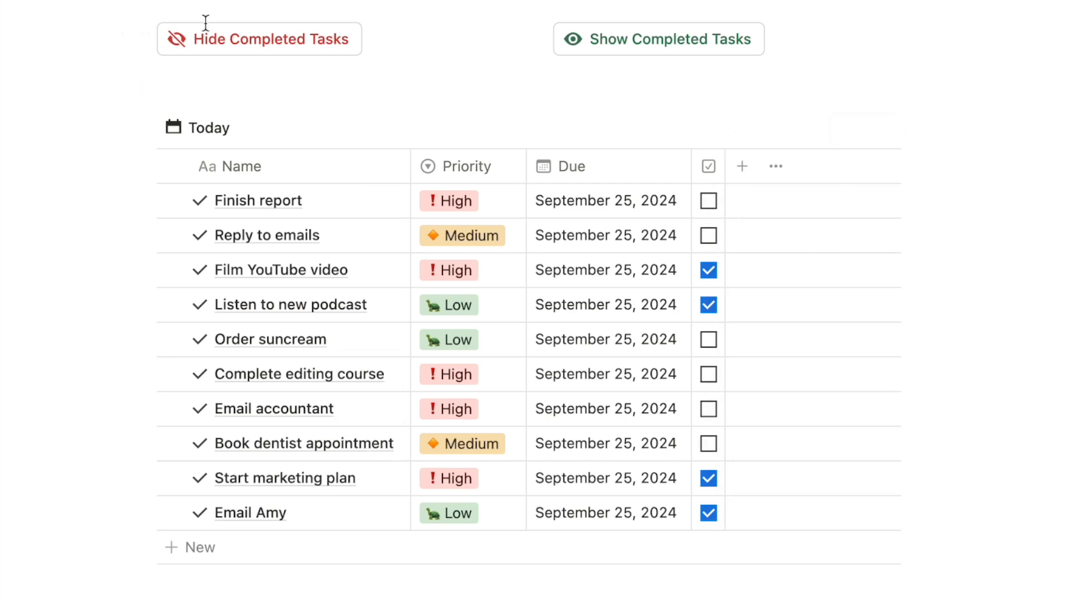
# Step: Insert a new button beneath the existing Hide Completed Tasks button and name it Hide Completed Tasks
pyautogui.click(180, 74)
pyautogui.write('/butt')
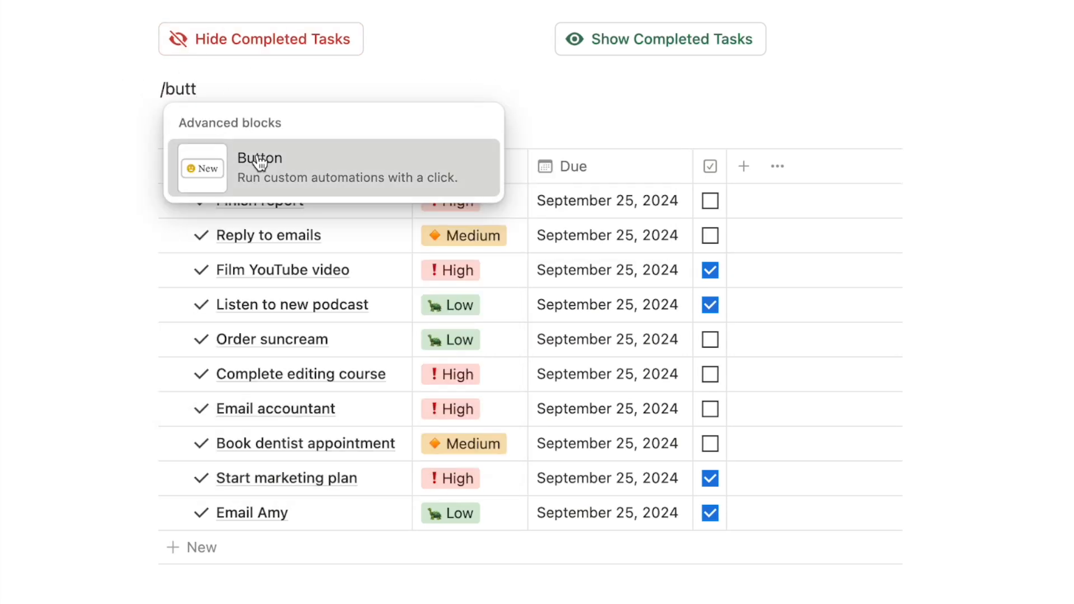
pyautogui.click(255, 162)
pyautogui.click(242, 146)
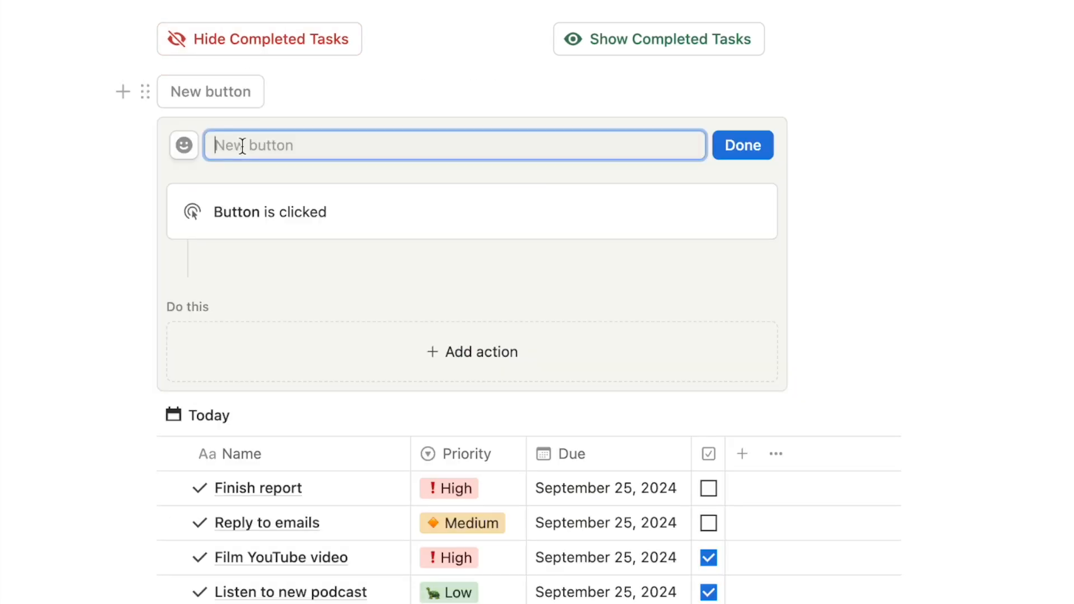
pyautogui.write('Hide Completed Tasks')
# Step: Give the new Hide Completed Tasks button a red crossed-out eye icon
pyautogui.click(184, 146)
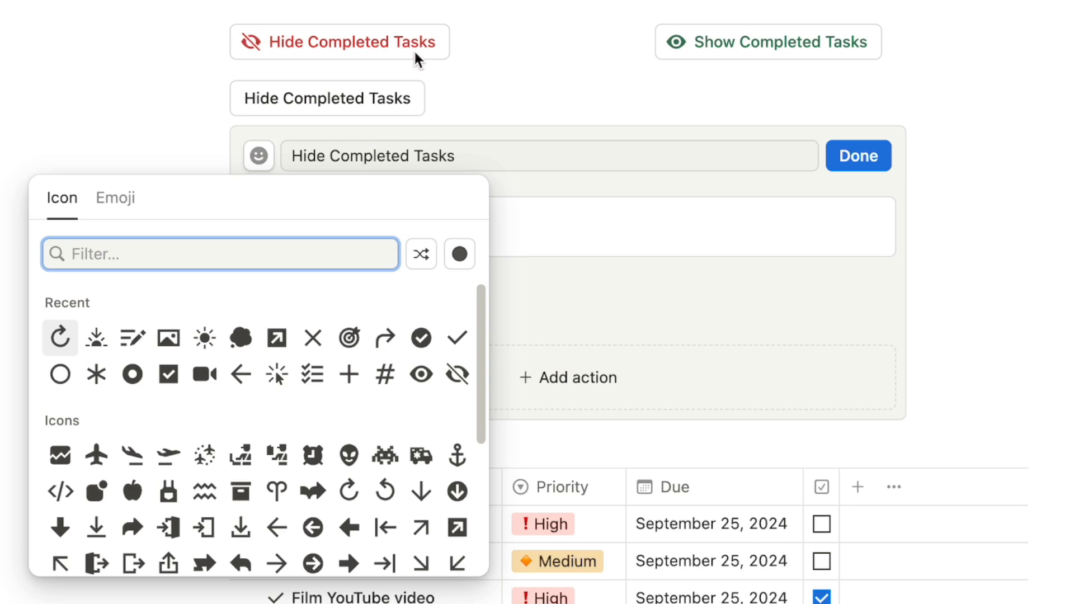
pyautogui.click(459, 254)
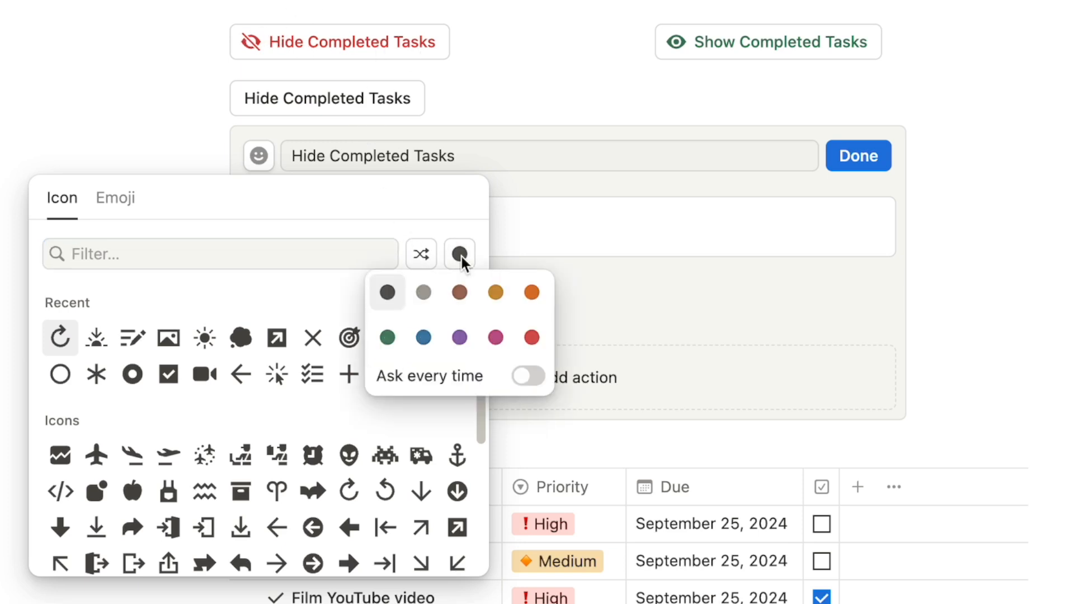
pyautogui.click(532, 337)
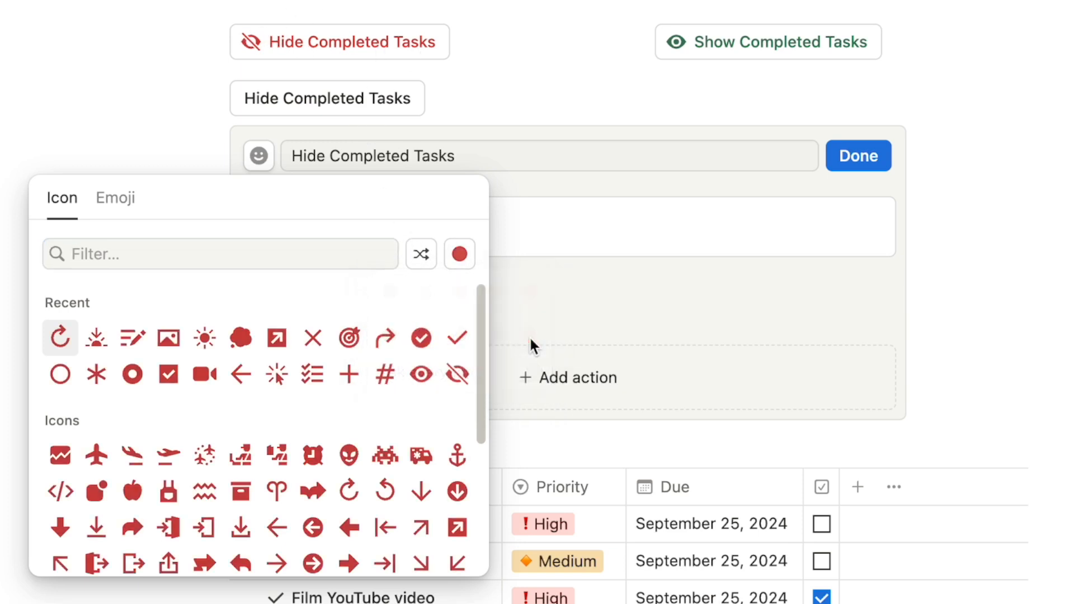
pyautogui.click(456, 375)
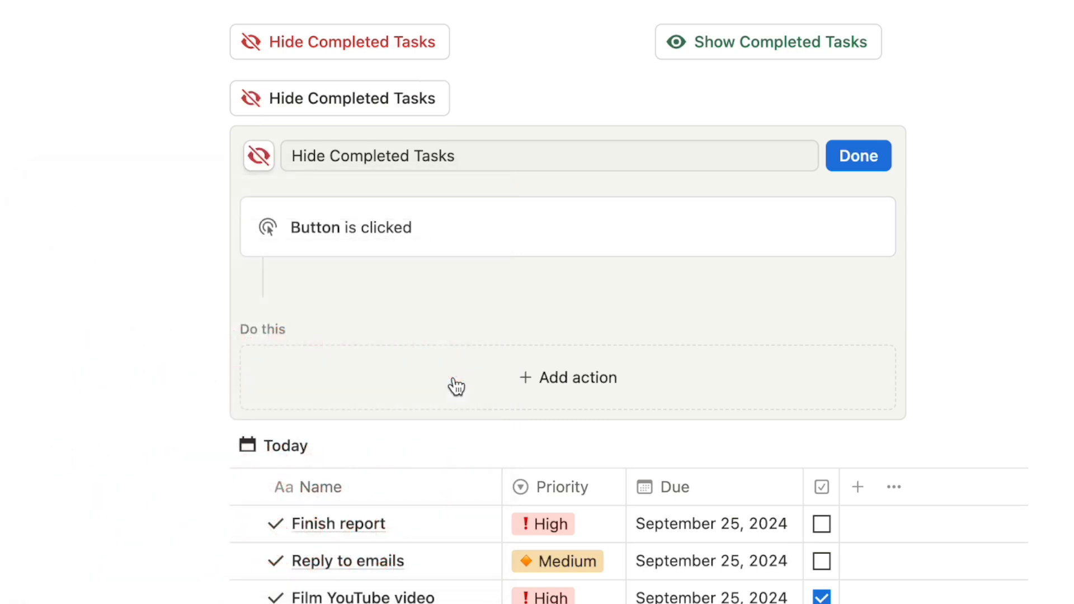
# Step: Add an action to the new Hide Completed Tasks button that edits pages in the Button Examples database
pyautogui.click(522, 382)
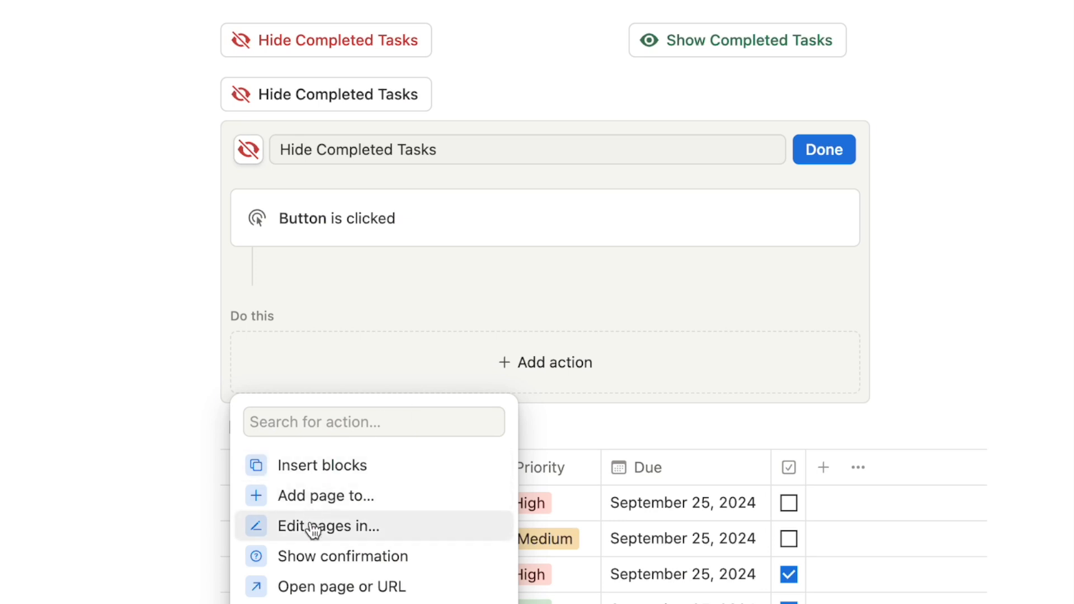
pyautogui.click(351, 528)
pyautogui.click(363, 382)
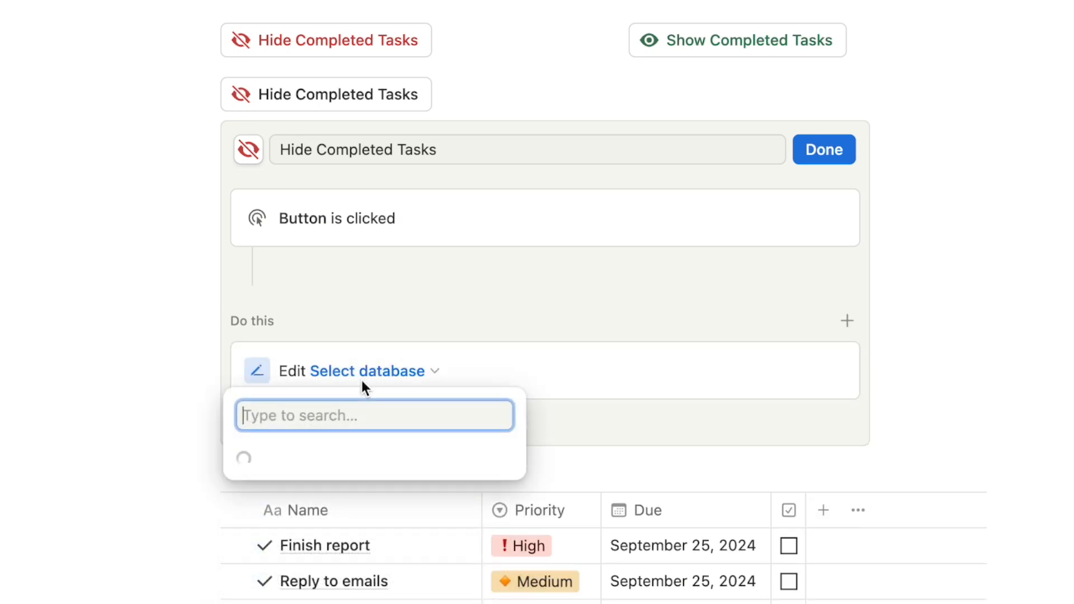
pyautogui.click(377, 106)
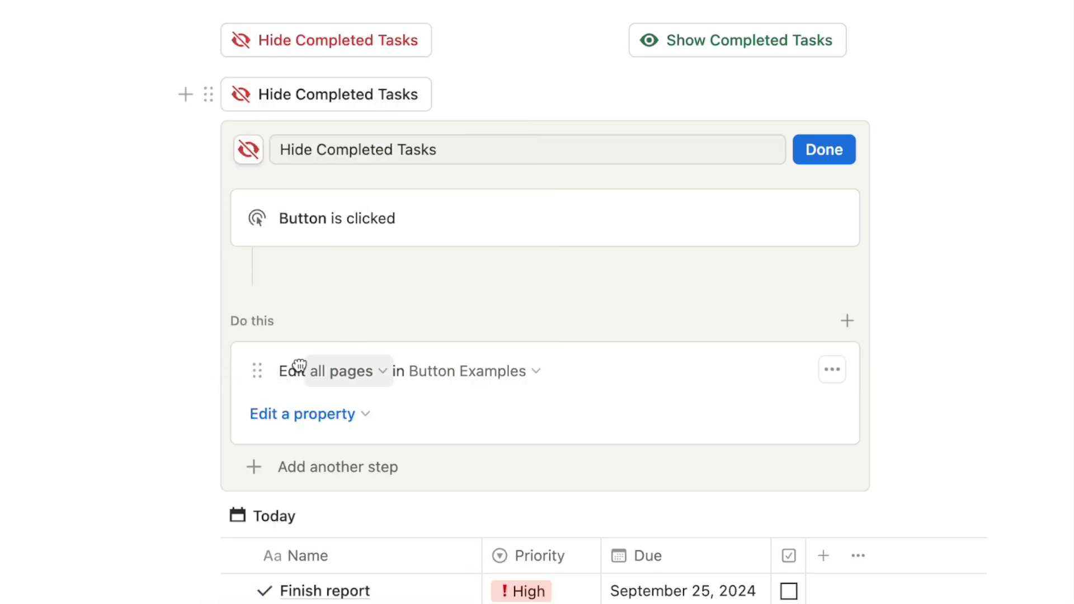
# Step: Limit the button's edit action to pages where Done is checked
pyautogui.click(351, 371)
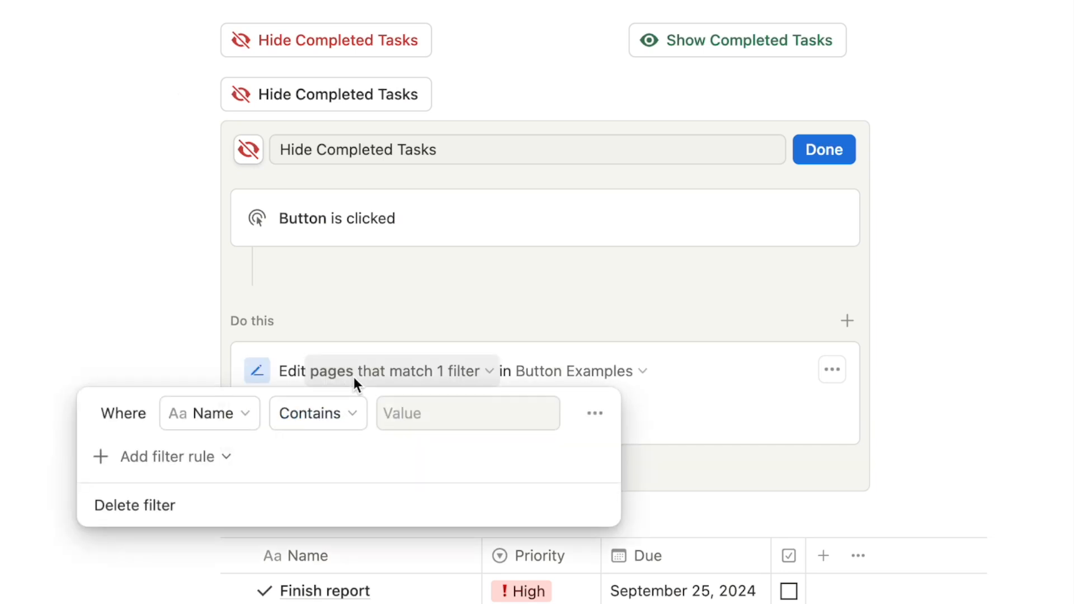
pyautogui.click(208, 421)
pyautogui.click(144, 134)
pyautogui.click(469, 421)
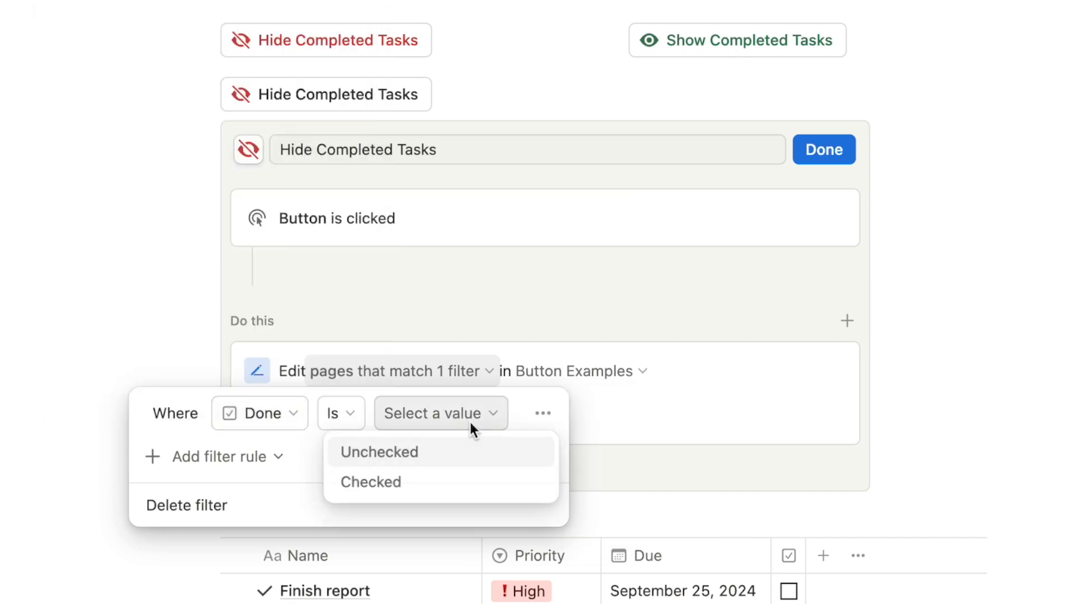
pyautogui.click(386, 481)
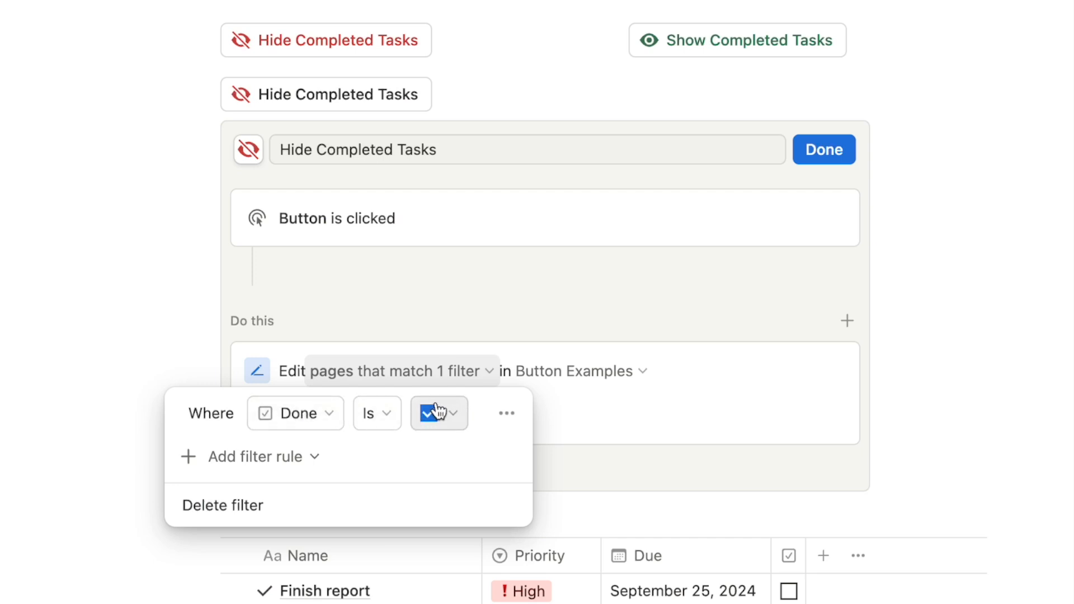
pyautogui.click(647, 428)
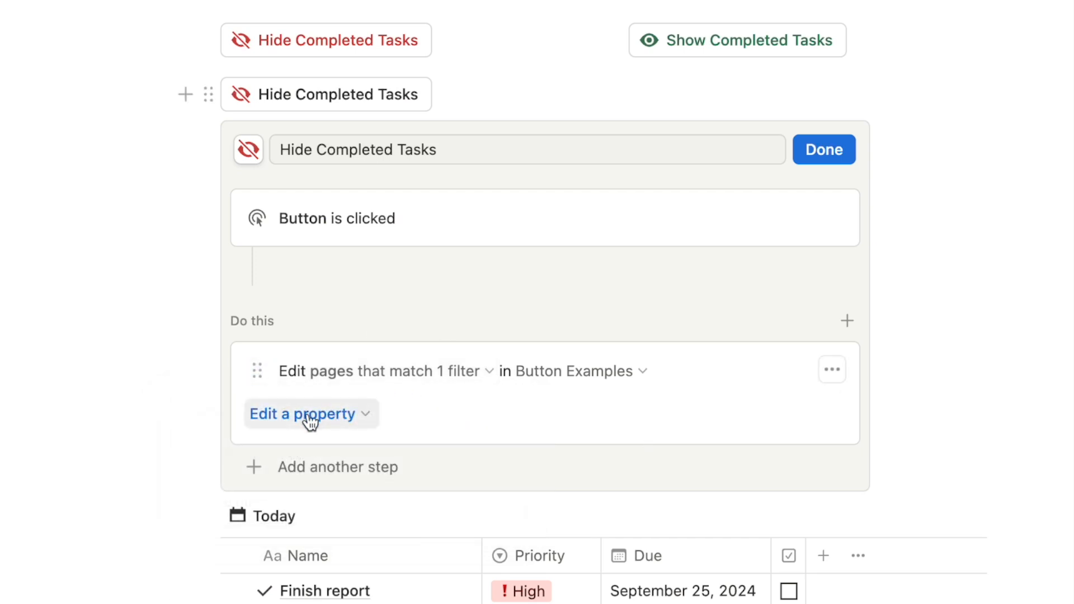
# Step: Make the new Hide Completed Tasks button's edit action set the Hide property to Checked, and save the button
pyautogui.click(308, 417)
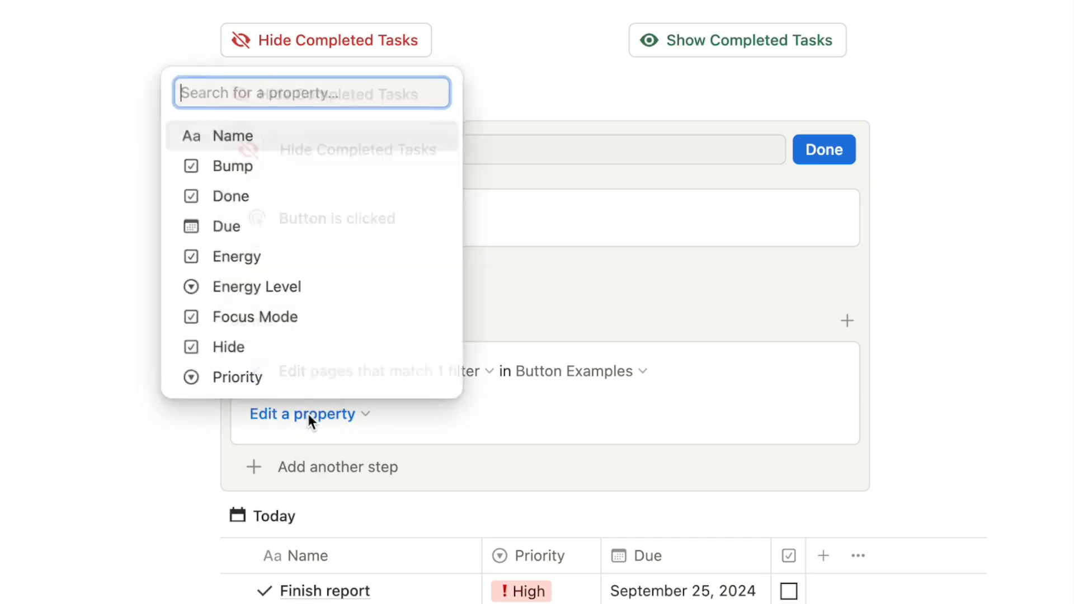
pyautogui.click(246, 351)
pyautogui.click(468, 414)
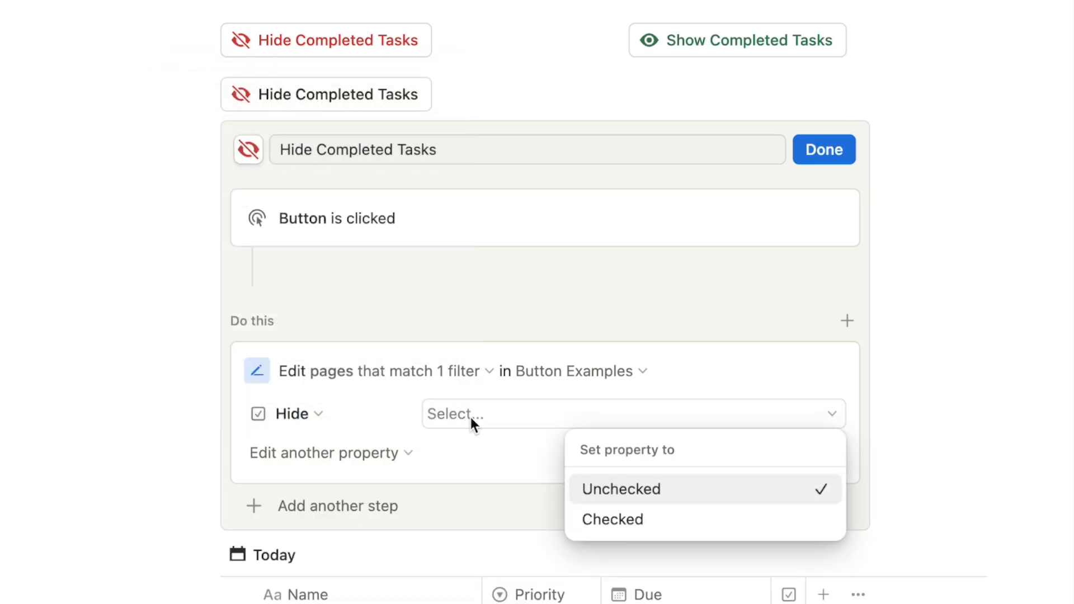
pyautogui.click(635, 522)
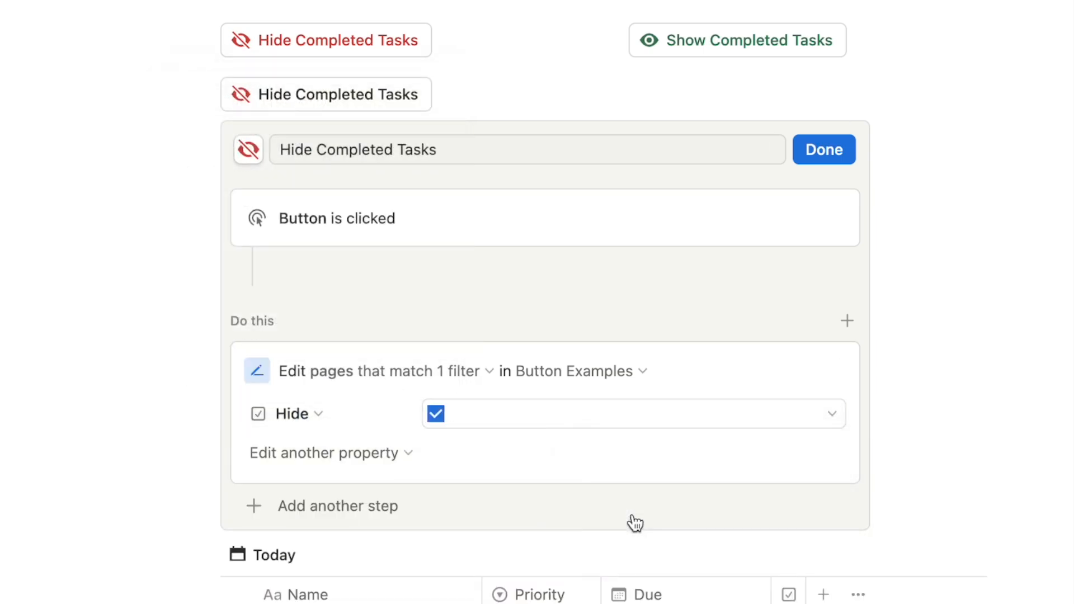
pyautogui.click(837, 158)
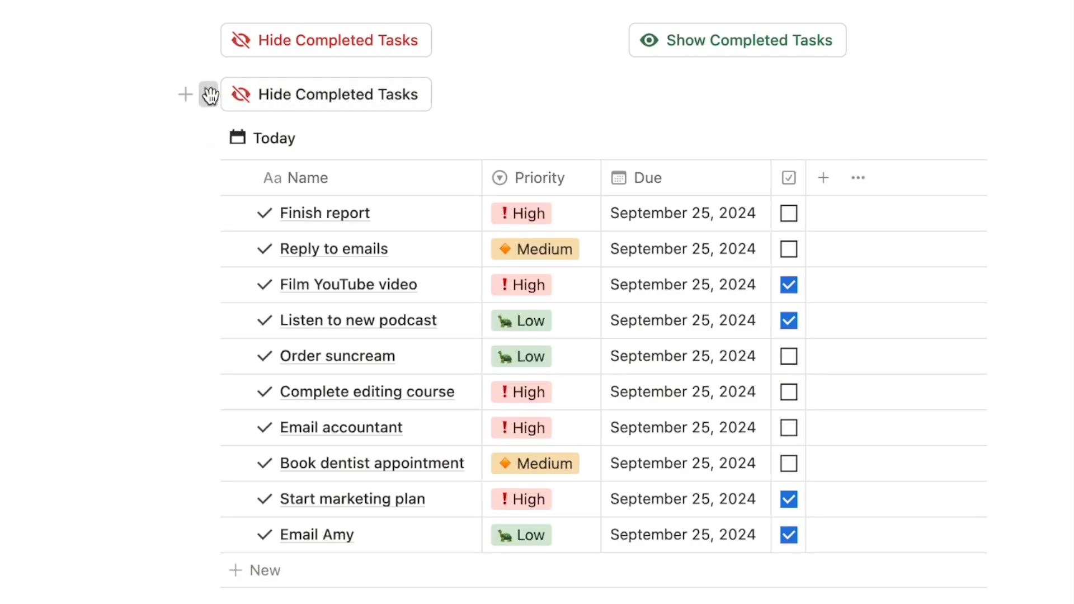
# Step: Change the new Hide Completed Tasks button's text color to red
pyautogui.click(209, 94)
pyautogui.moveTo(271, 363)
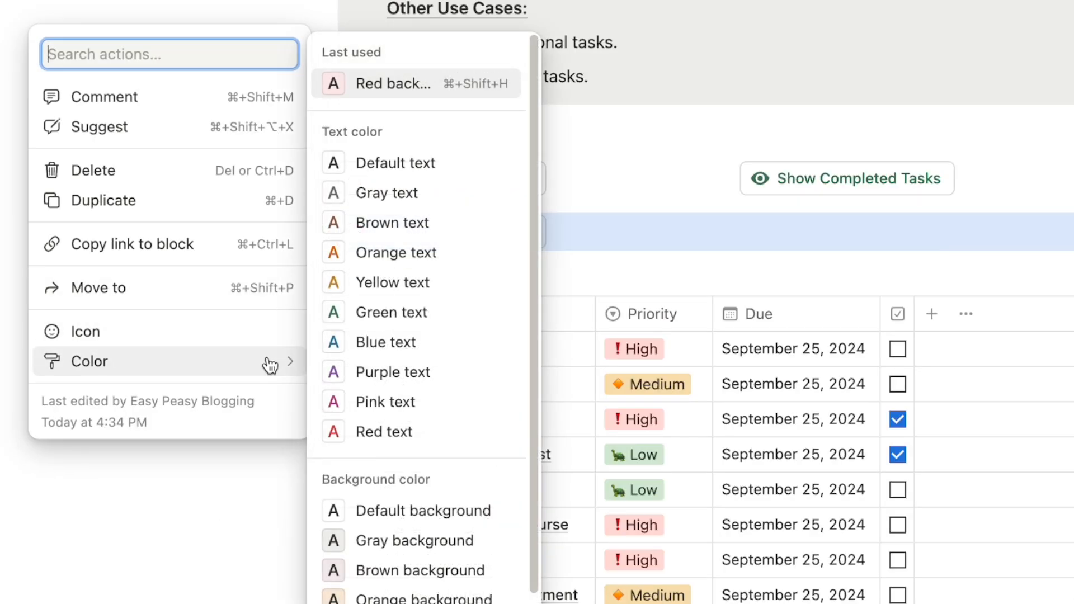
pyautogui.click(386, 432)
pyautogui.press('Escape')
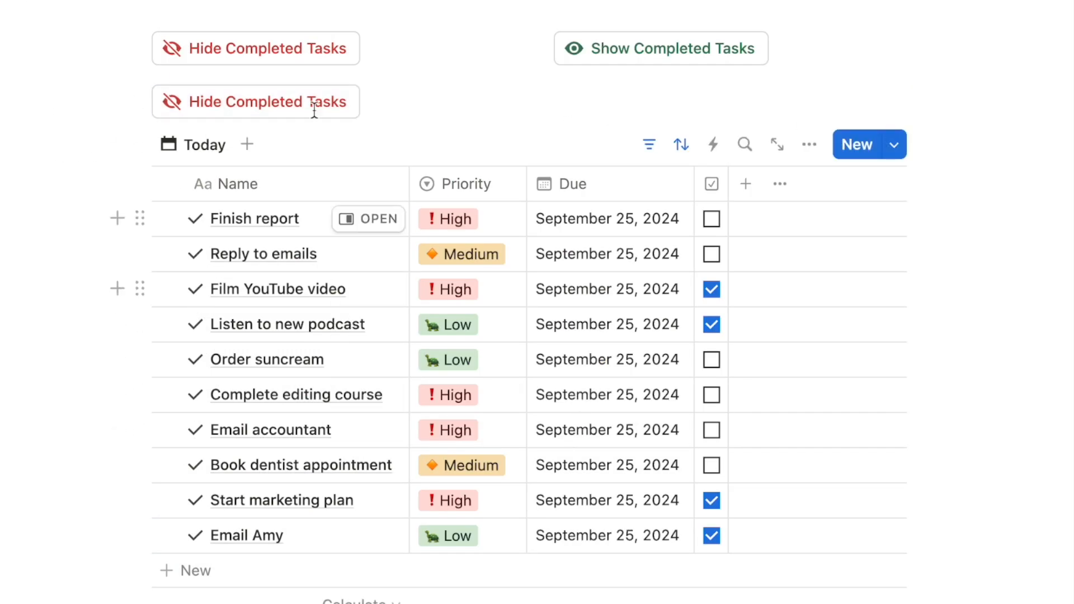
# Step: Check the Today list's filters for the Hide property, and run the new Hide Completed Tasks button
pyautogui.click(649, 148)
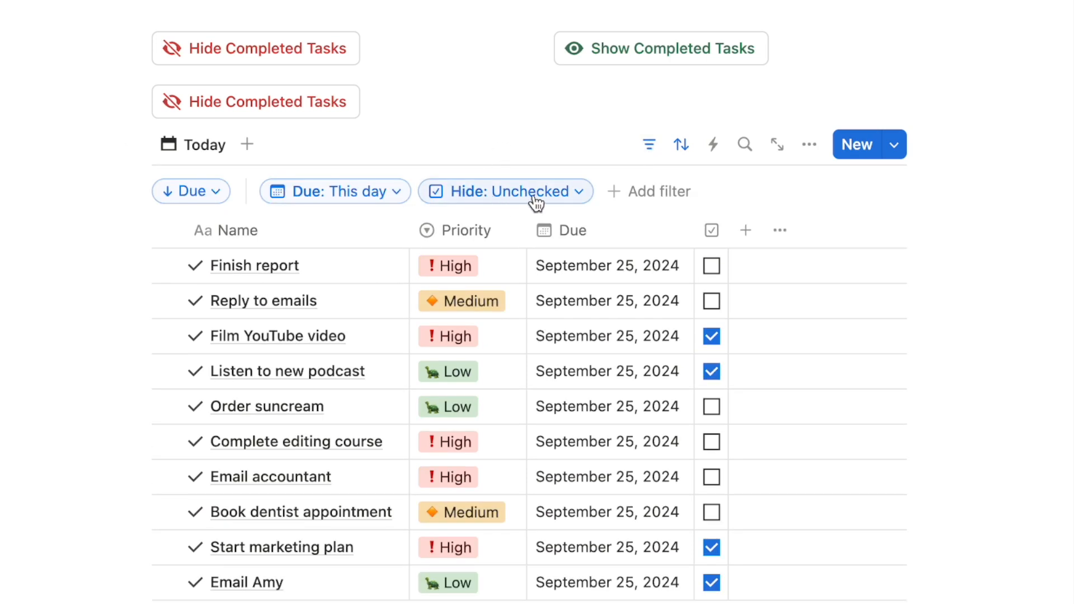
pyautogui.click(650, 147)
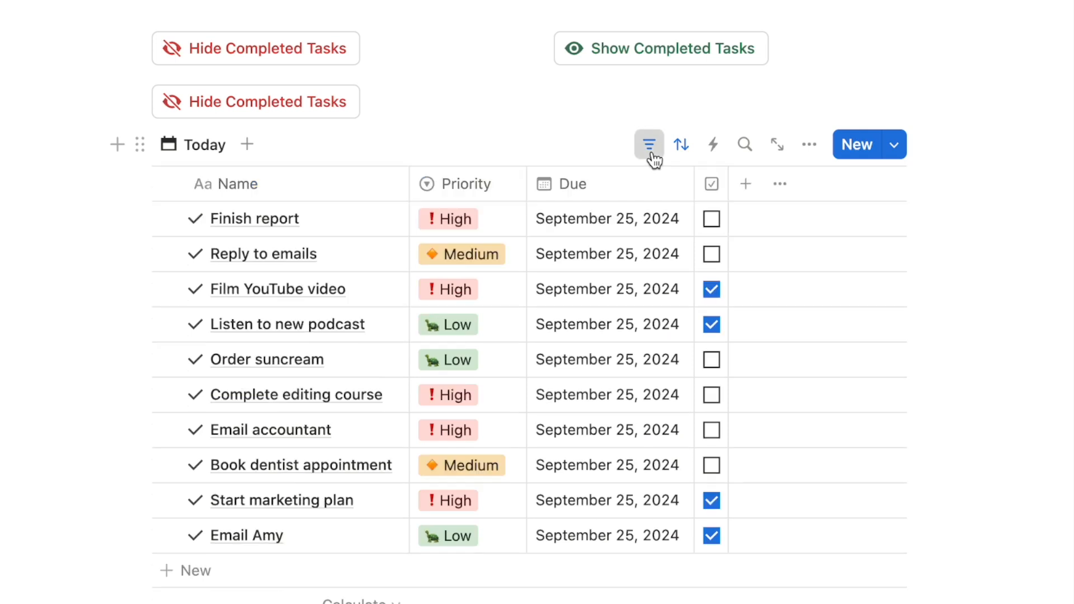
pyautogui.click(270, 114)
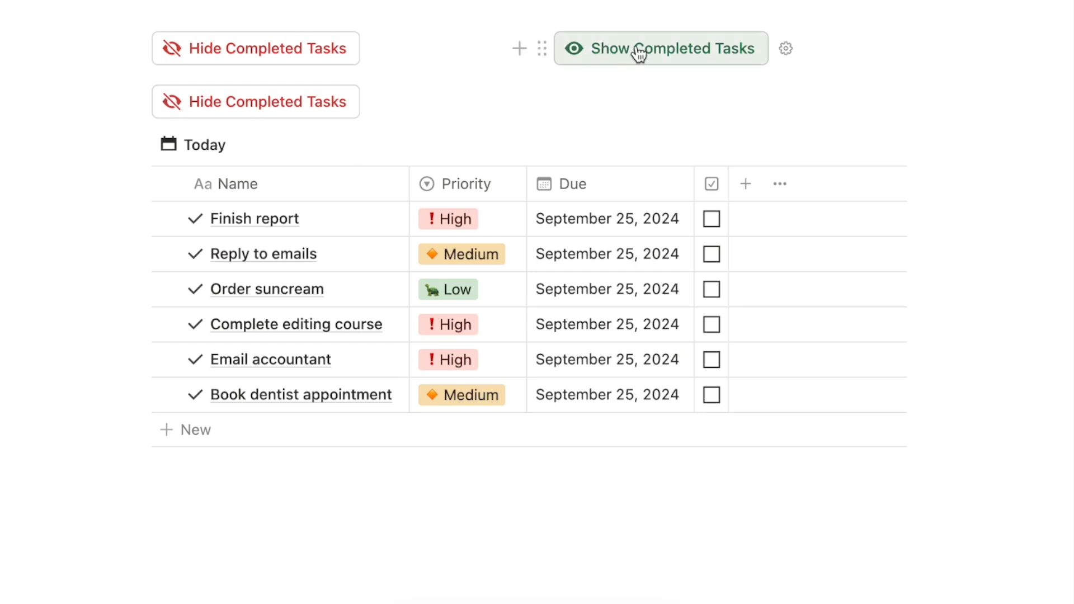
# Step: Insert a new button beneath the existing Show Completed Tasks button and name it Show Completed Tasks
pyautogui.click(607, 101)
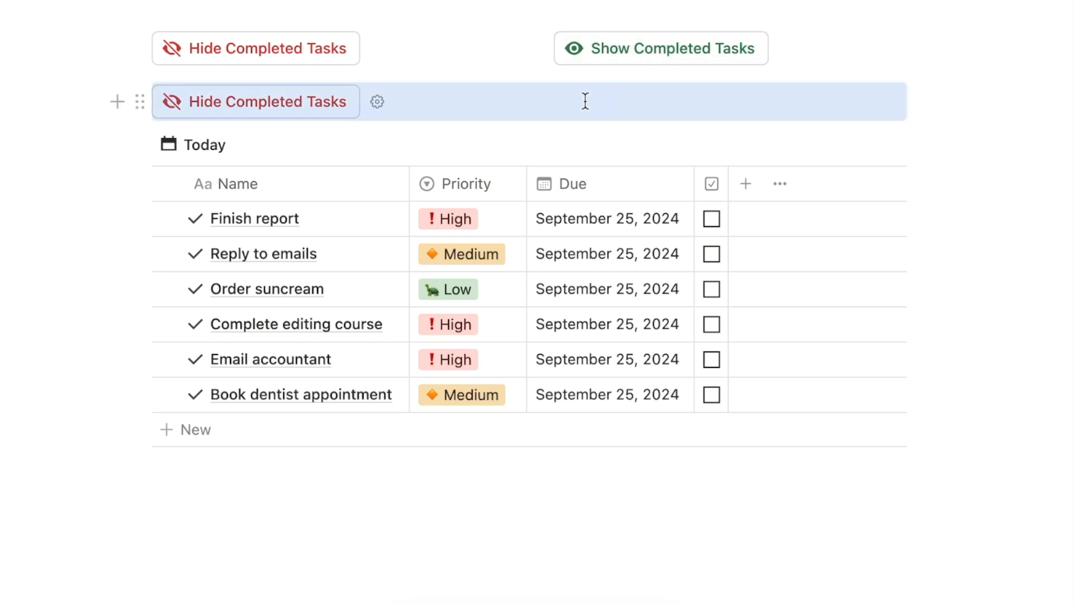
pyautogui.click(520, 48)
pyautogui.write('butt')
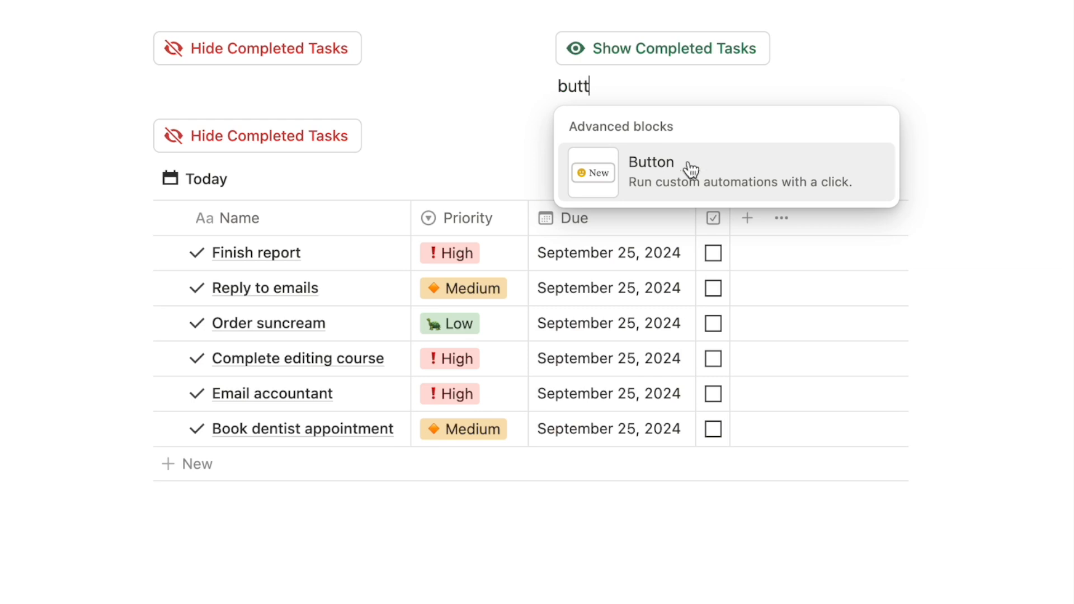
pyautogui.click(691, 169)
pyautogui.write('Show')
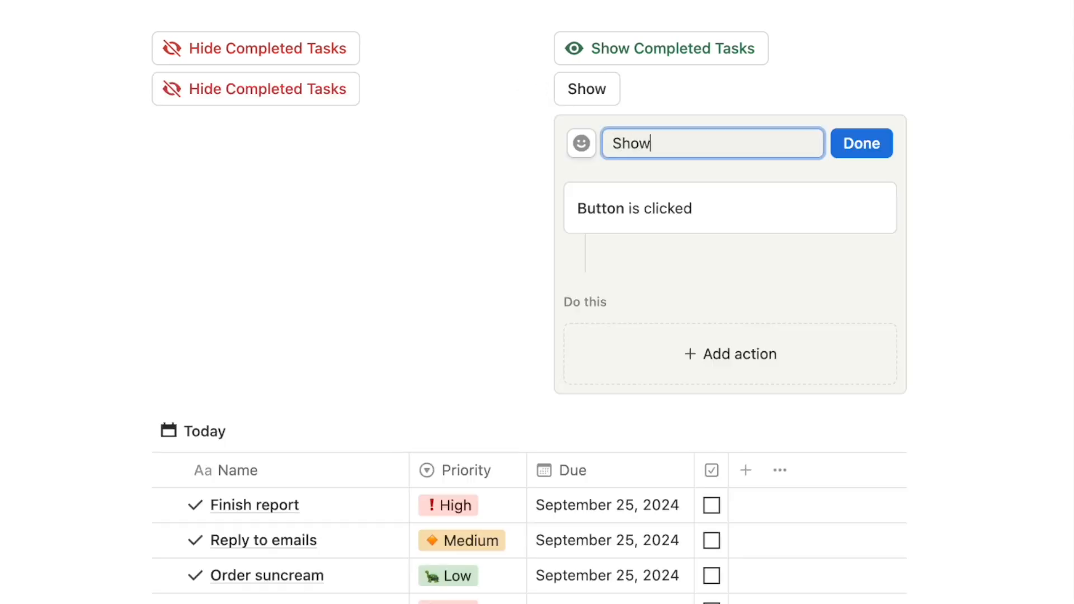
pyautogui.write(' Completed Ta')
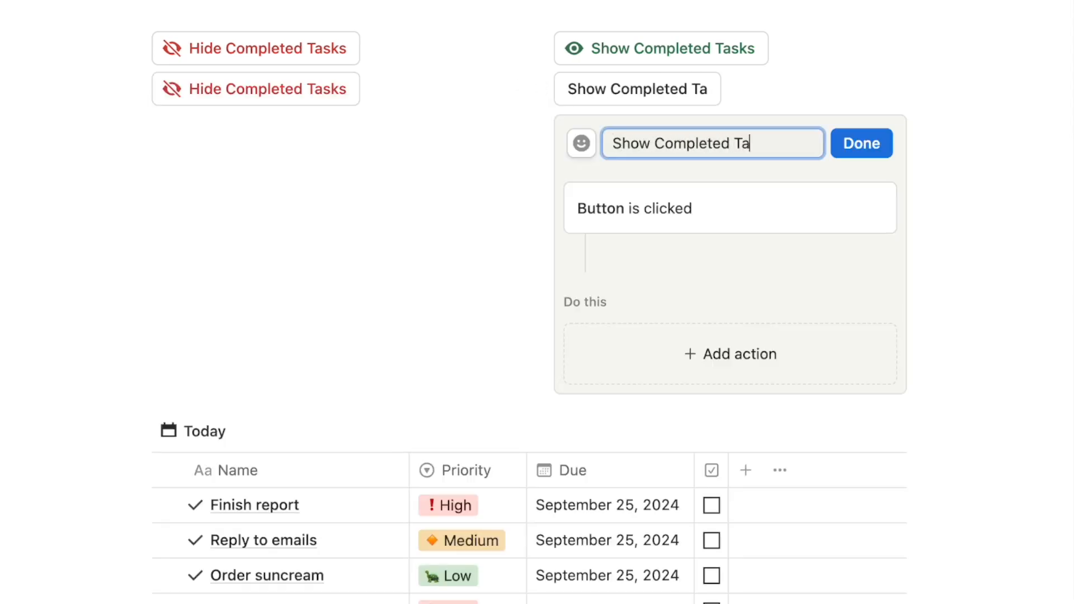
pyautogui.write('sks')
# Step: Give the new Show Completed Tasks button a green eye icon
pyautogui.click(582, 143)
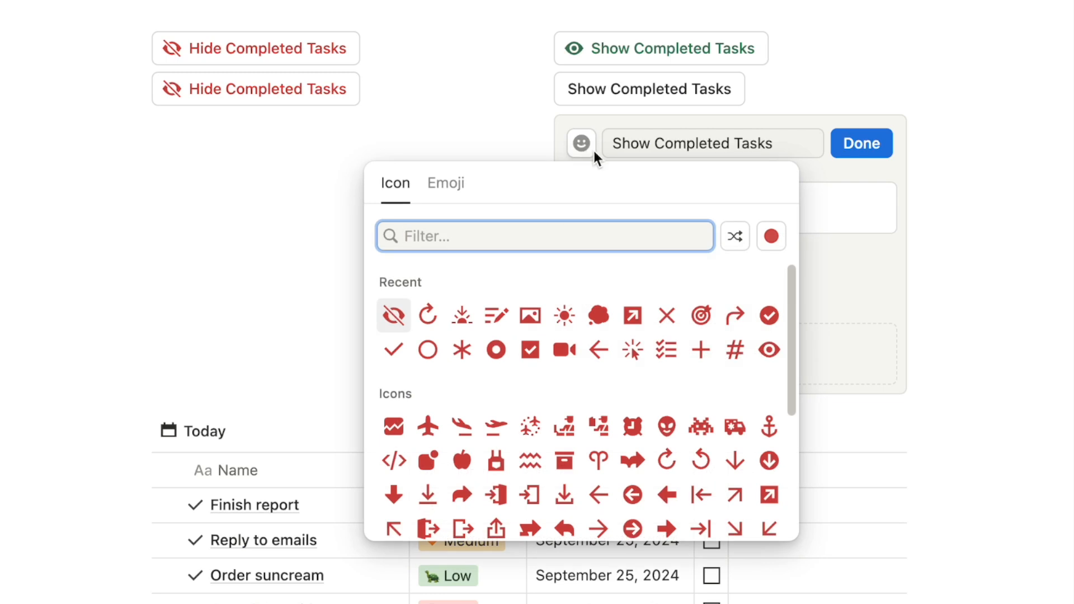
pyautogui.click(771, 236)
pyautogui.click(703, 315)
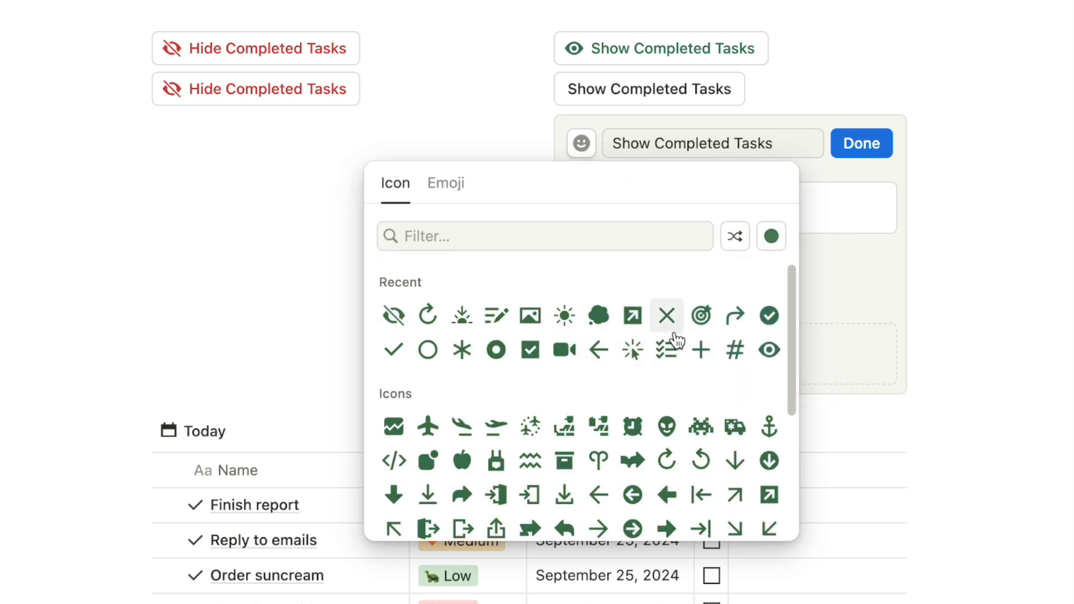
pyautogui.click(769, 350)
# Step: Add an action to the new Show Completed Tasks button that edits all pages in the Button Examples database
pyautogui.click(716, 353)
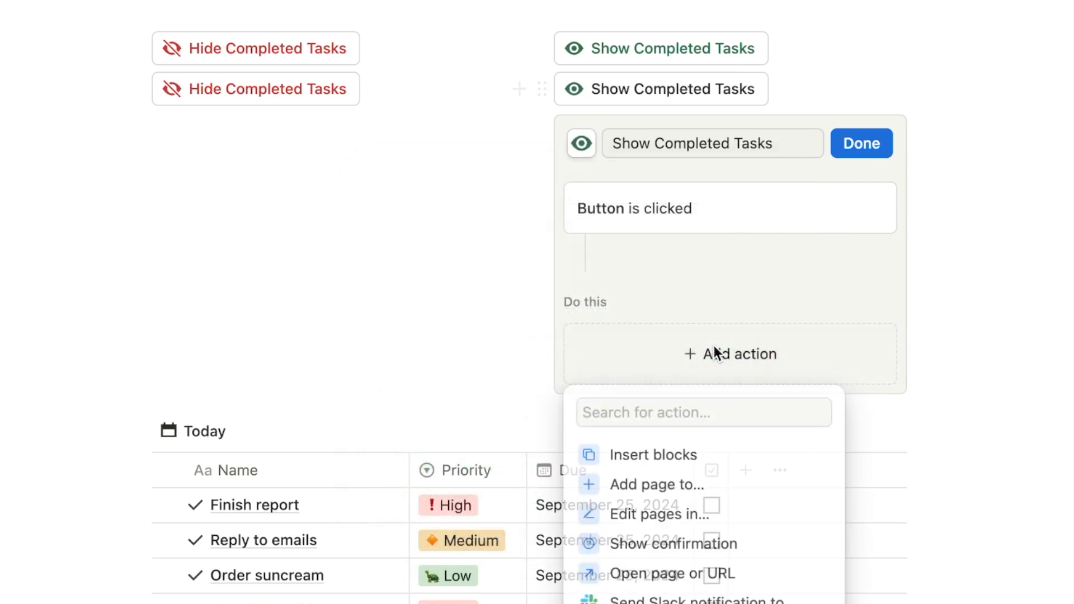
pyautogui.click(666, 514)
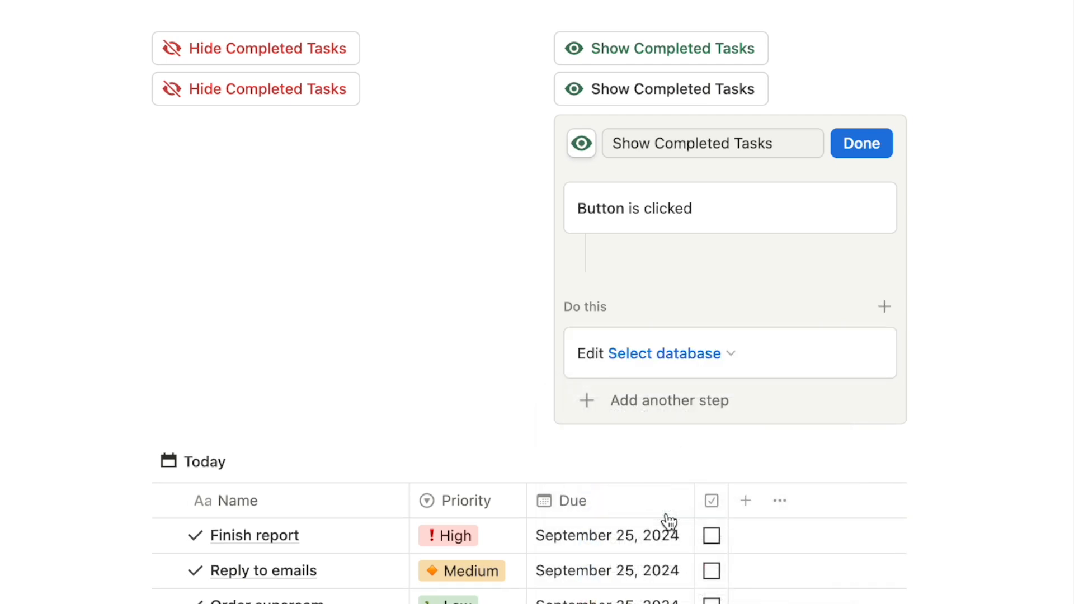
pyautogui.click(637, 353)
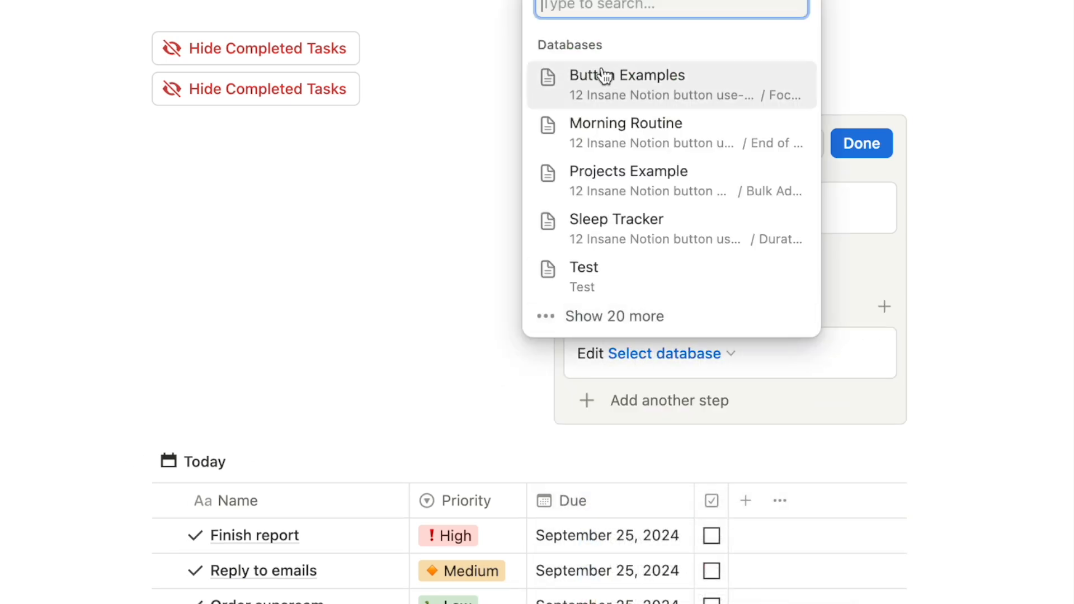
pyautogui.click(603, 75)
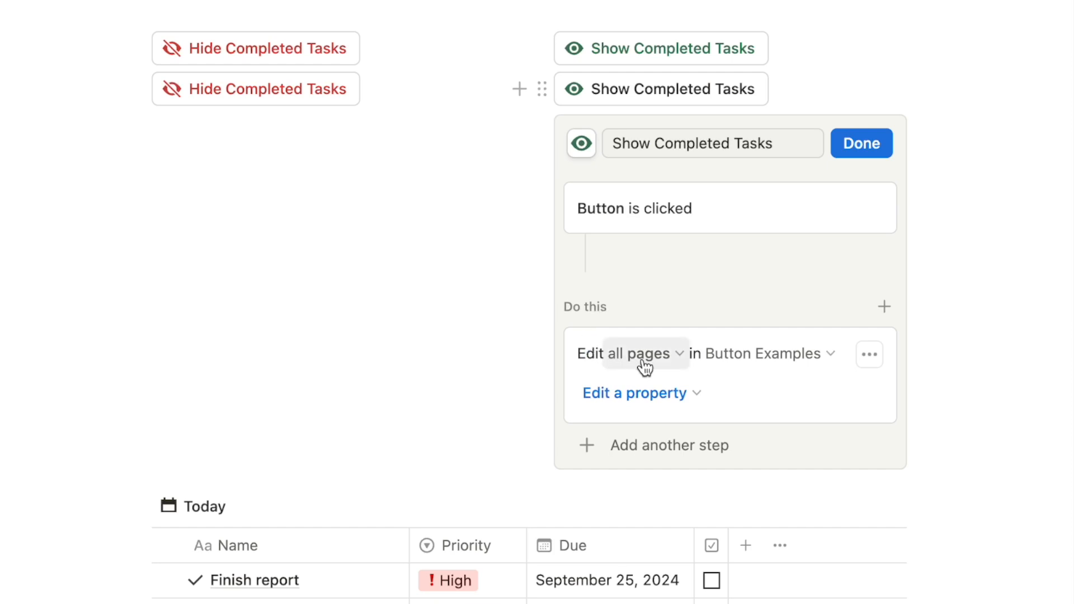
# Step: Make the new Show Completed Tasks button's edit action set the Hide property to Unchecked, and save the button
pyautogui.click(642, 396)
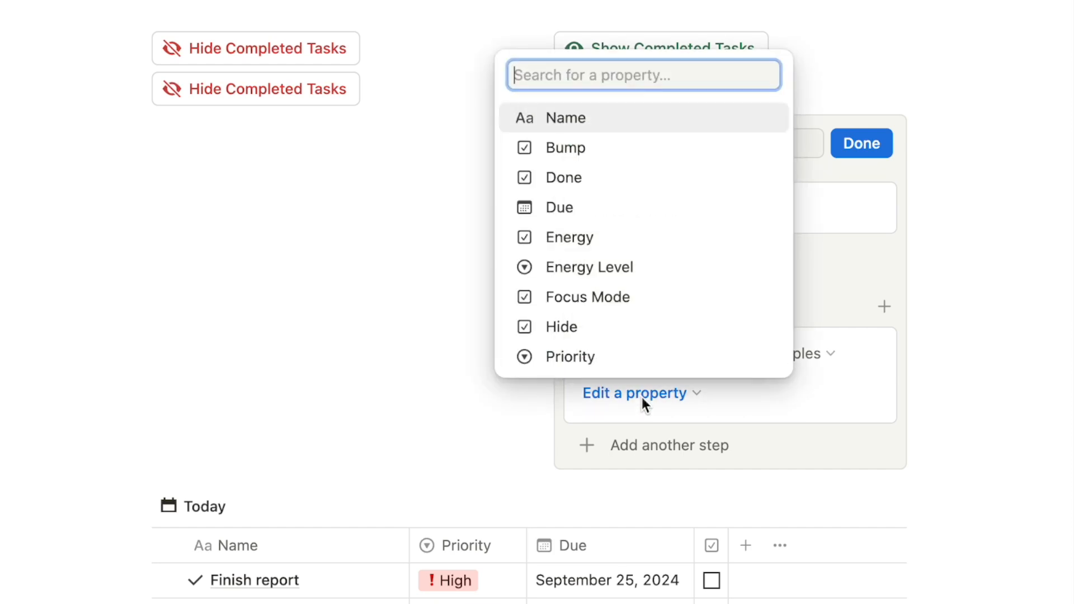
pyautogui.click(570, 332)
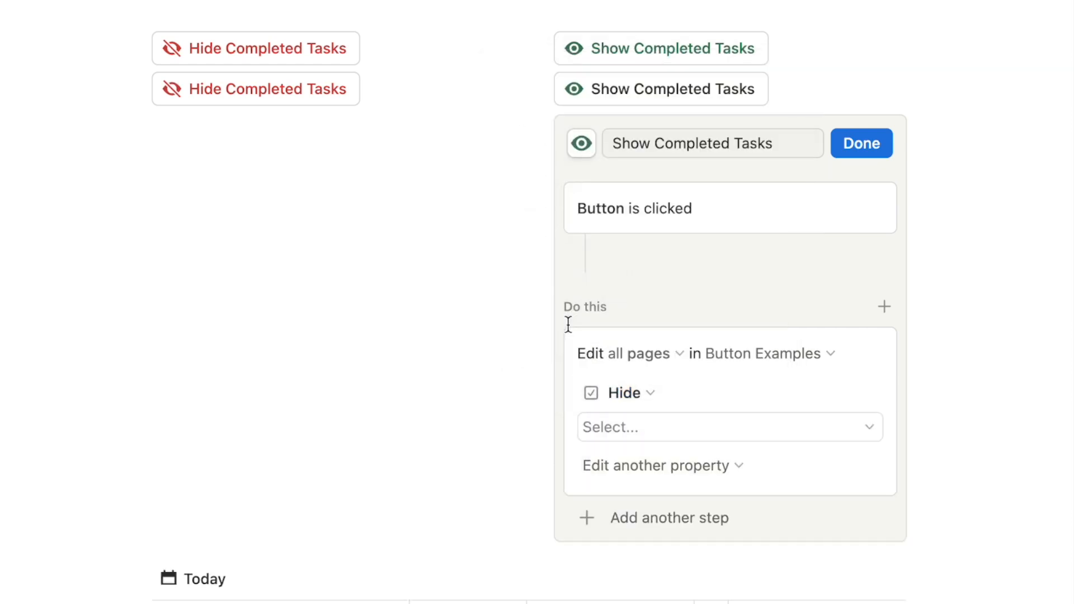
pyautogui.click(622, 428)
pyautogui.click(676, 500)
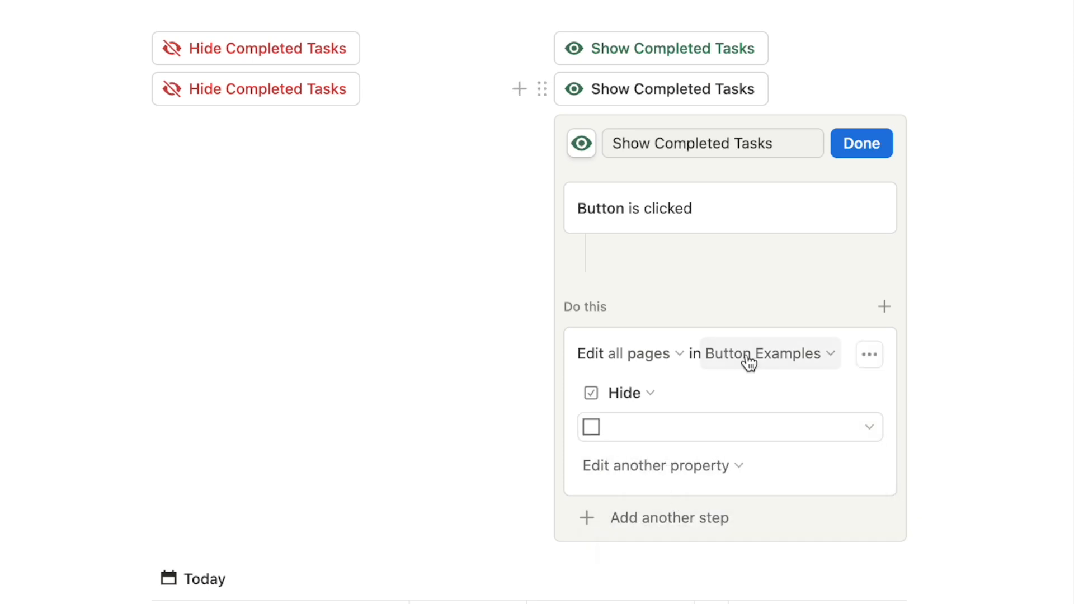
pyautogui.click(876, 146)
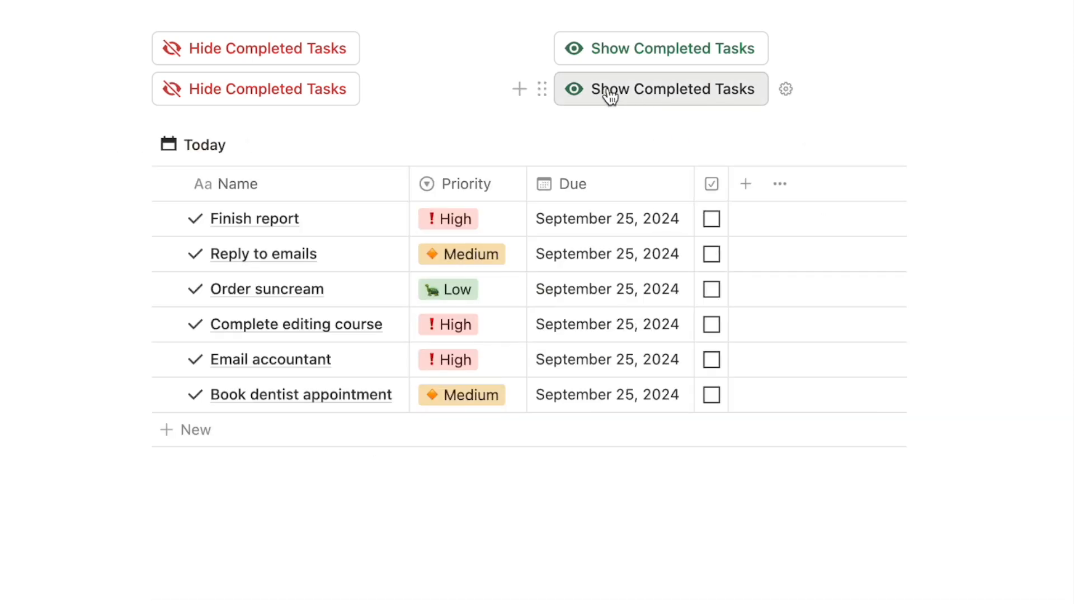
# Step: Change the new Show Completed Tasks button's text color to green and run the button
pyautogui.click(542, 89)
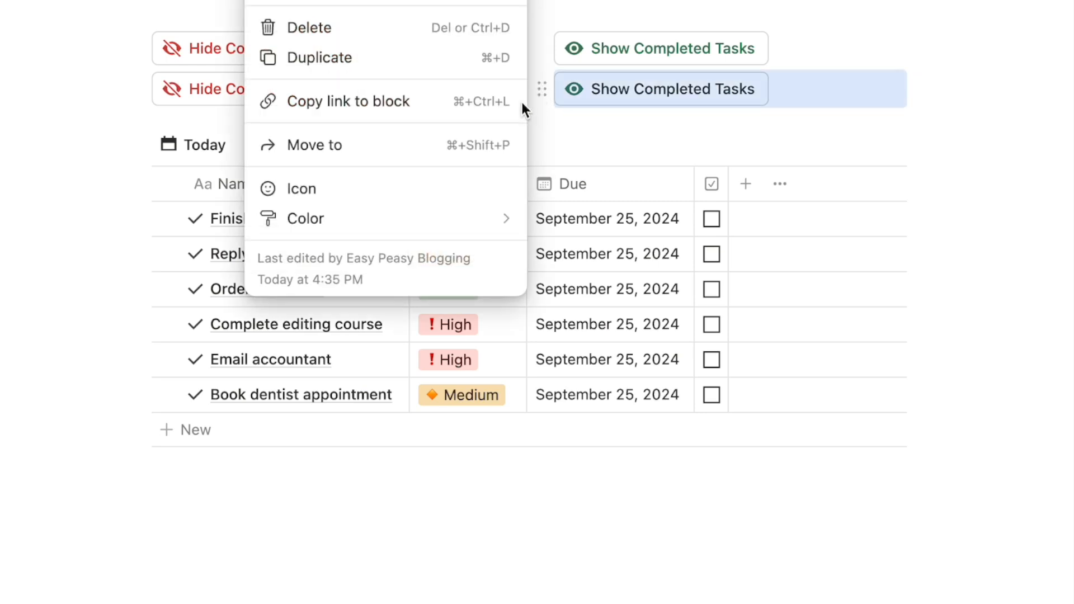
pyautogui.moveTo(445, 221)
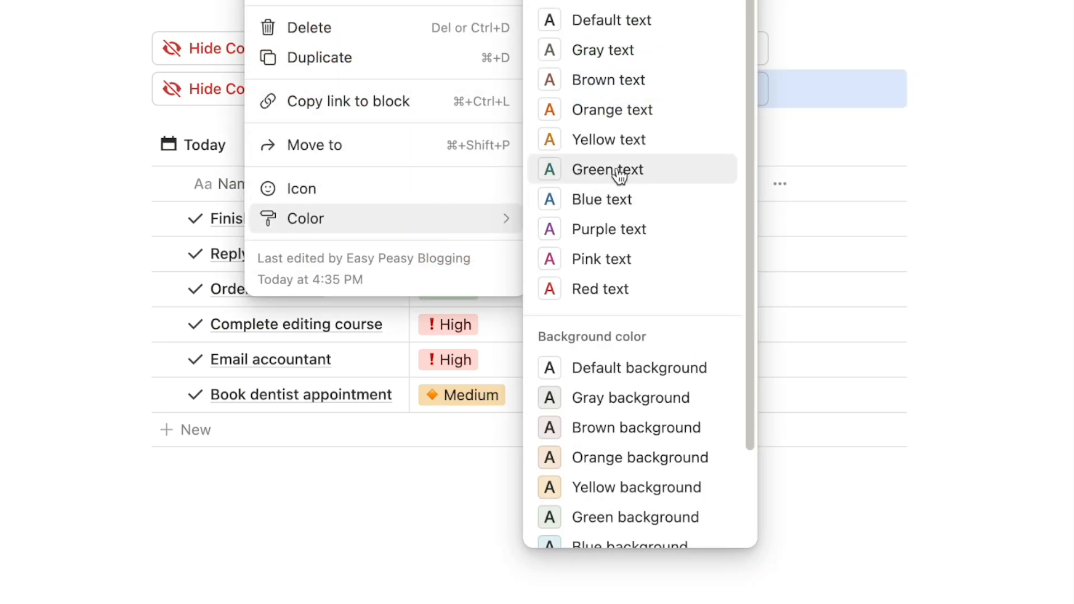
pyautogui.click(634, 175)
pyautogui.click(733, 93)
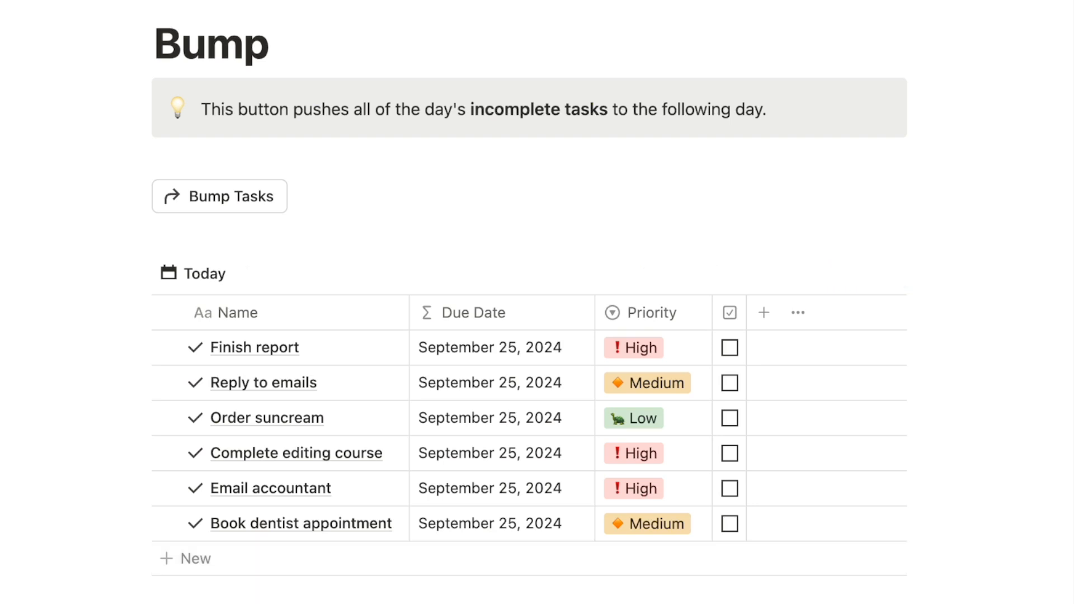
# Step: Try out the Bump Tasks button, and examine the formula behind the Due Date property in the Today list
pyautogui.click(219, 204)
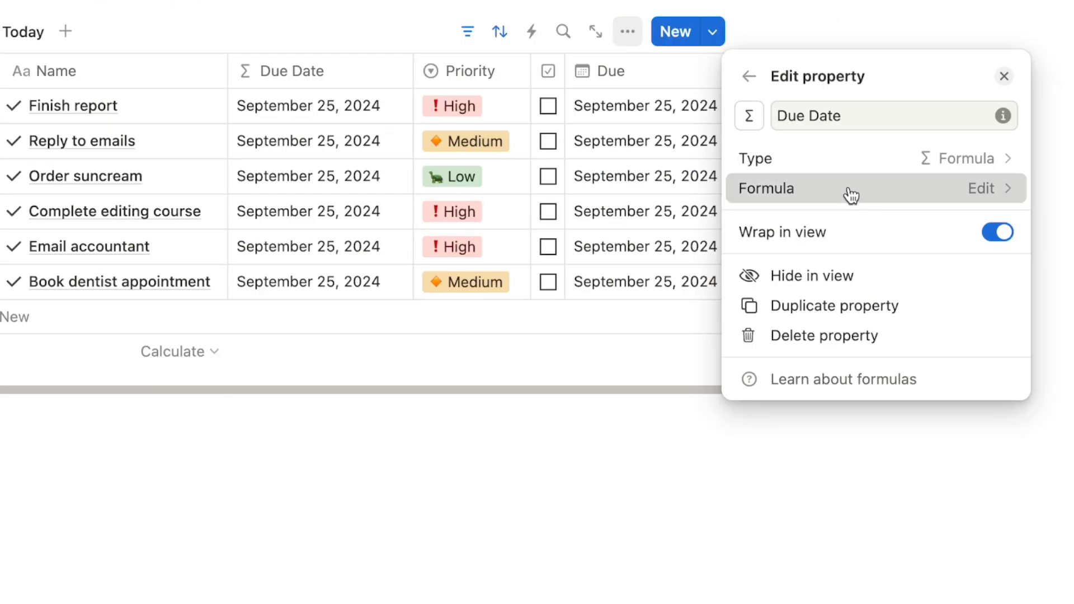
pyautogui.click(849, 189)
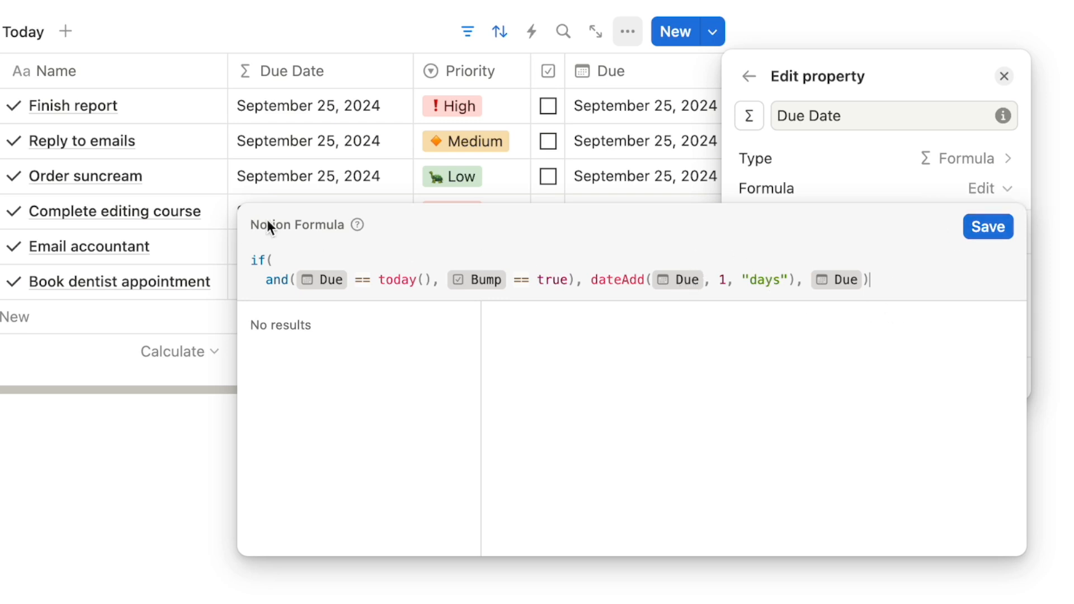
pyautogui.click(1002, 231)
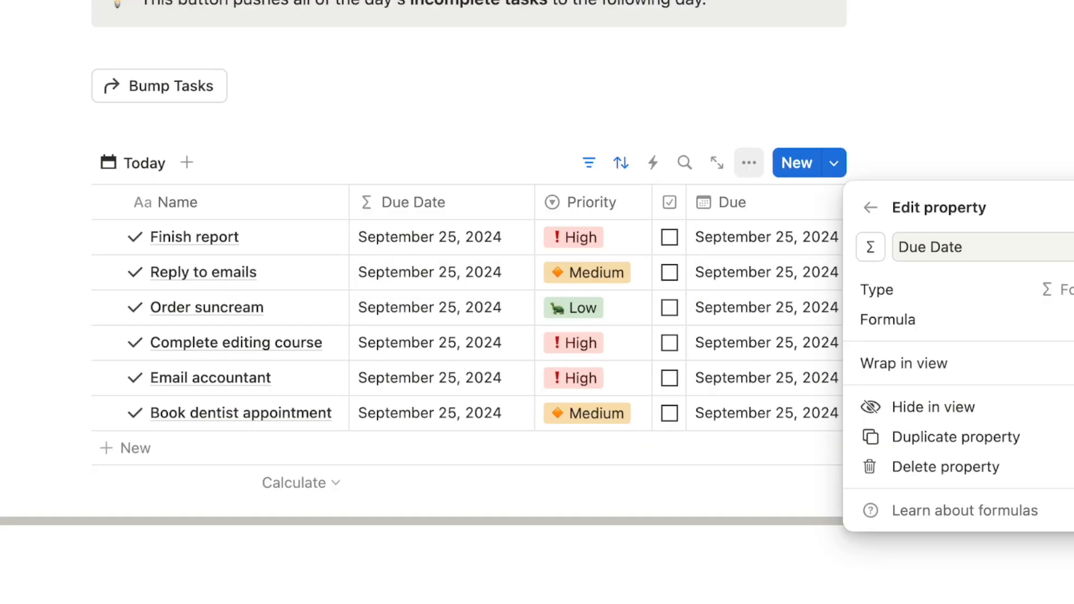
pyautogui.press('Escape')
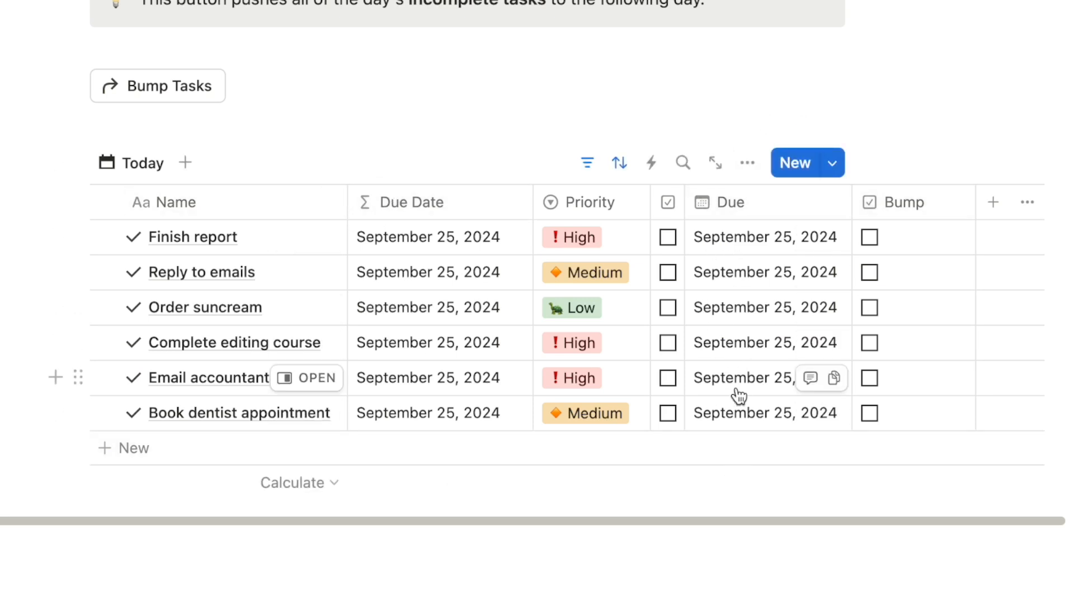
# Step: Hide the Due and Bump properties from the Today list on the Bump page
pyautogui.click(740, 208)
pyautogui.click(754, 431)
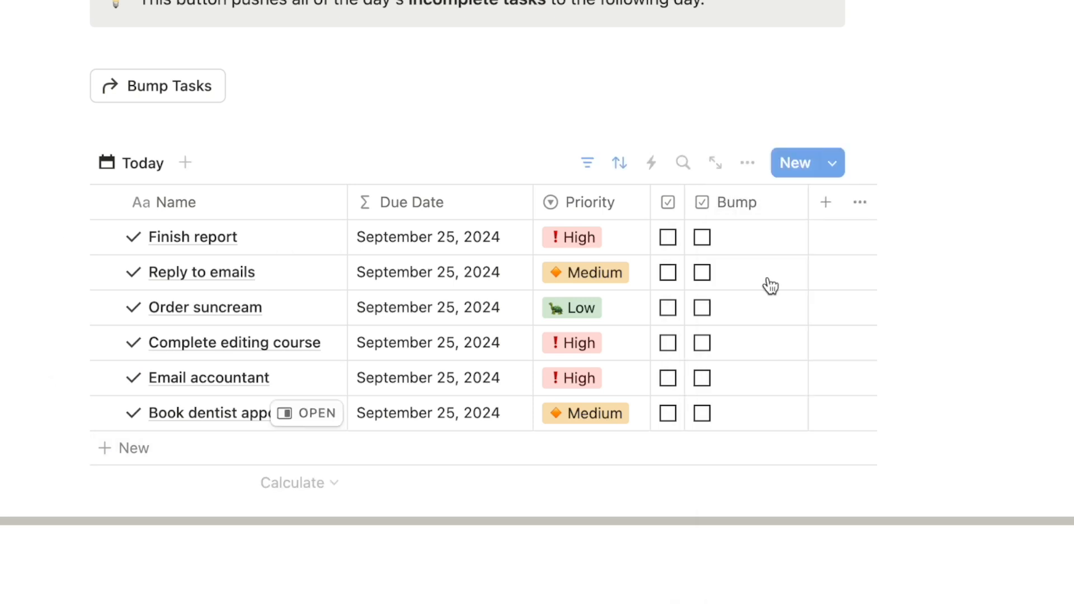
pyautogui.click(740, 200)
pyautogui.click(759, 432)
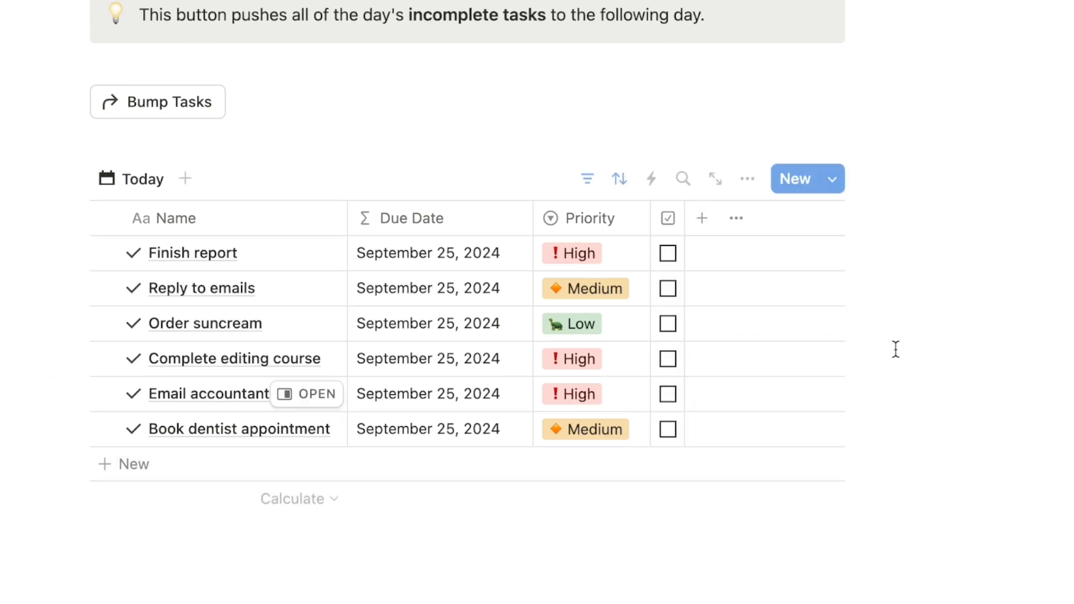
# Step: Insert a new button block named Bump Tasks between the existing Bump Tasks button and the Today list
pyautogui.scroll(1, 420, 567)
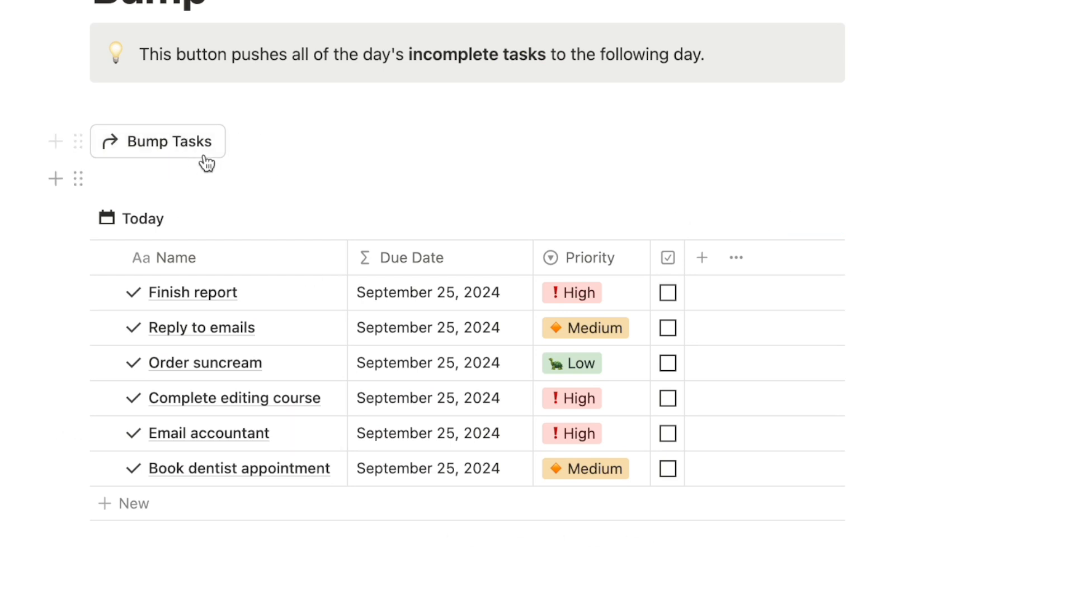
pyautogui.click(136, 167)
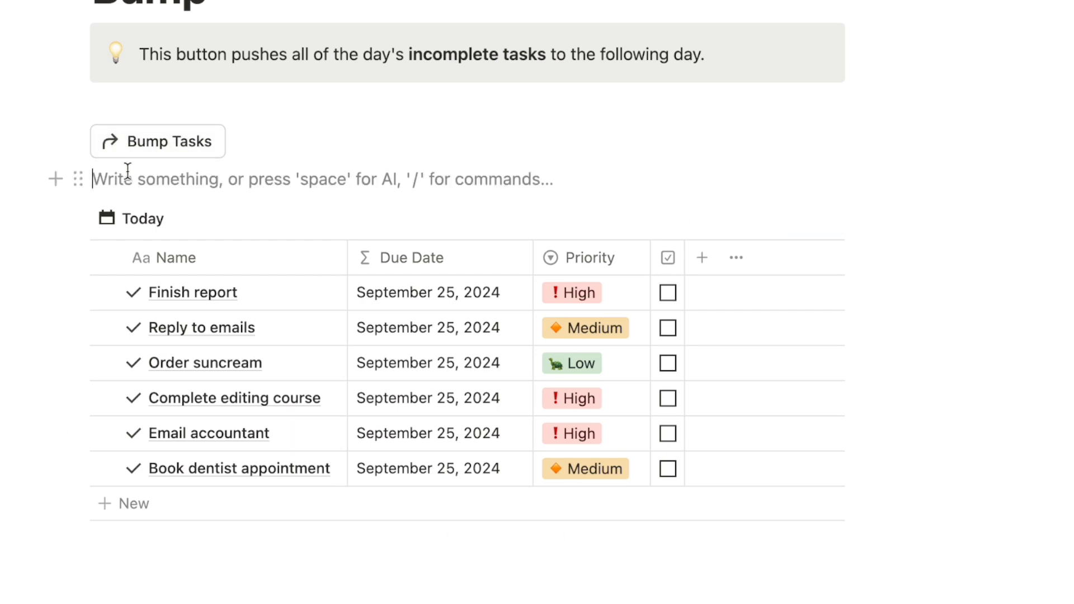
pyautogui.write('/butt')
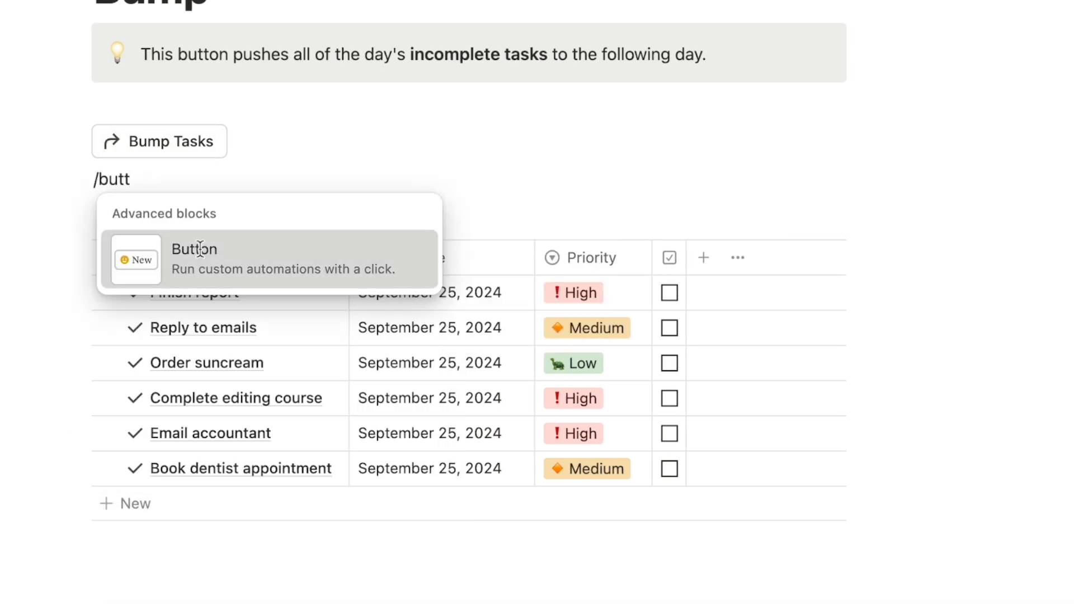
pyautogui.click(180, 247)
pyautogui.write('Bump Tas')
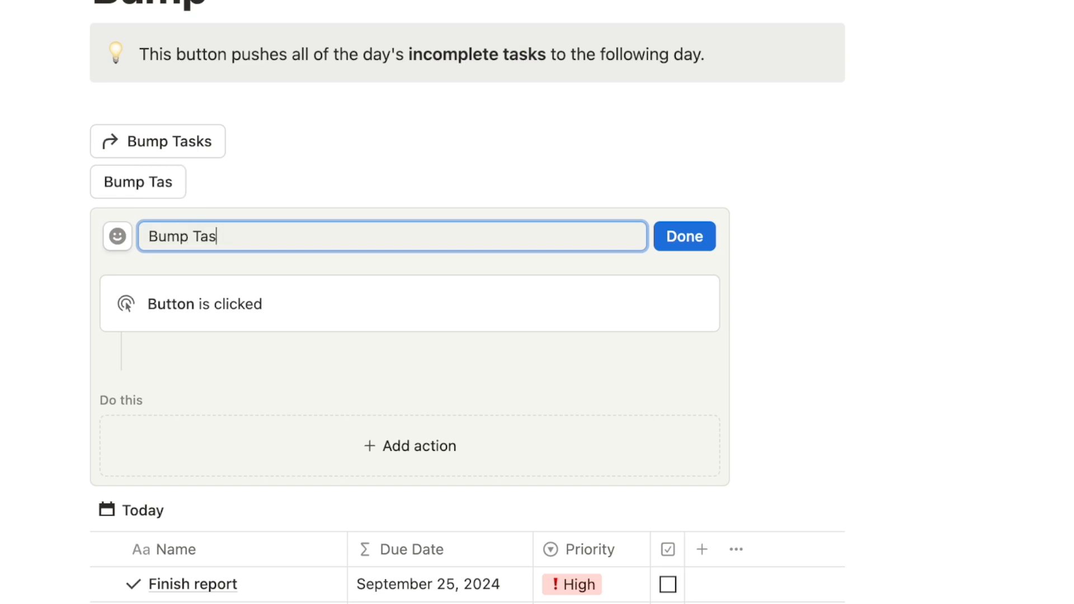
pyautogui.write('ks')
# Step: Set the icon color to dark gray and give the new Bump Tasks button the recent right-curving arrow icon
pyautogui.click(117, 236)
pyautogui.click(474, 238)
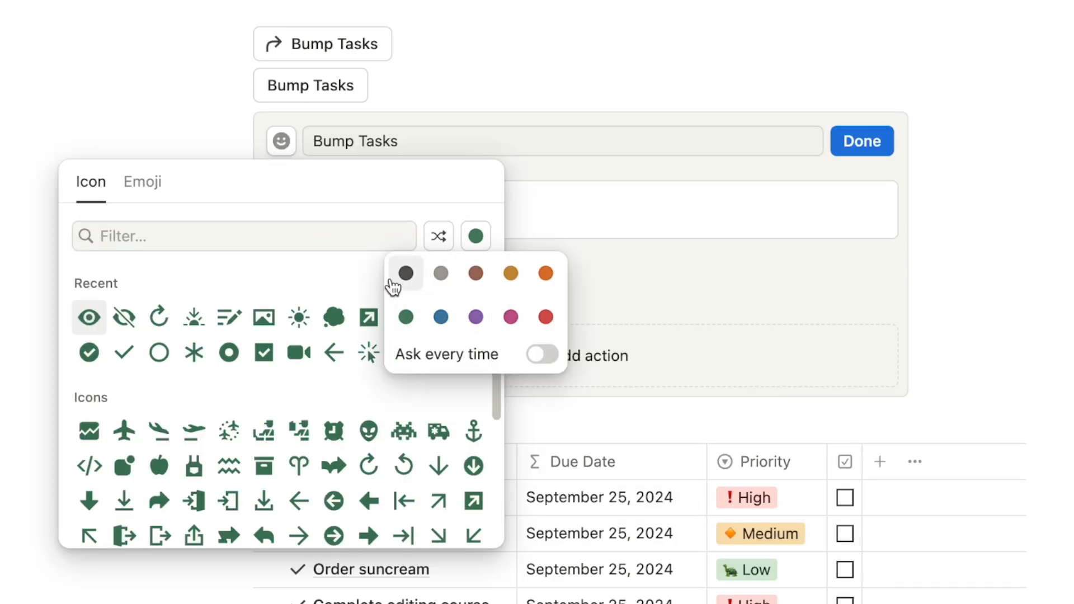
pyautogui.click(398, 273)
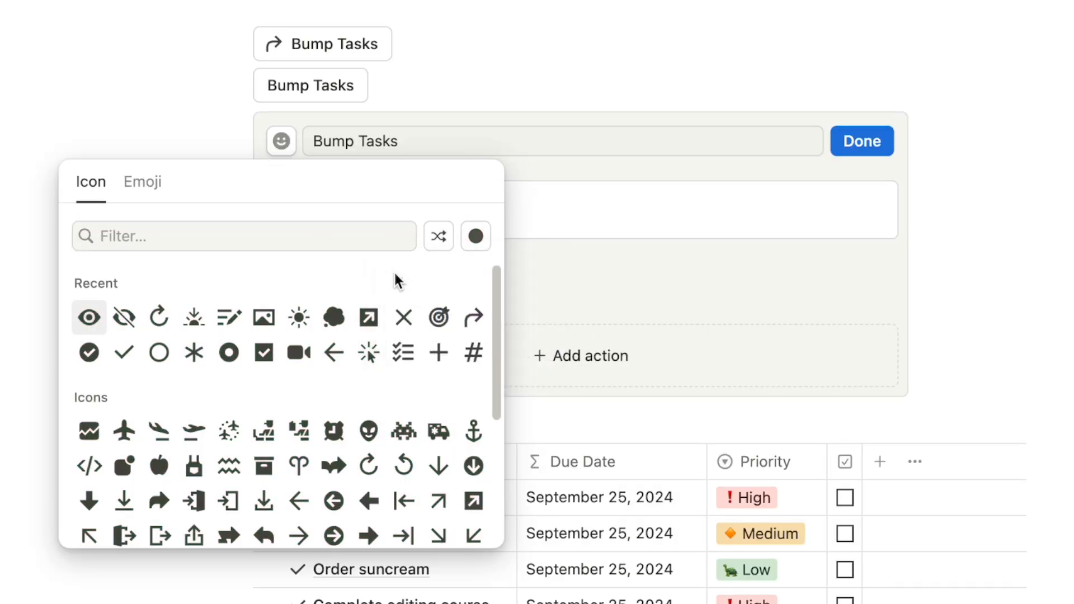
pyautogui.click(473, 318)
# Step: Add an edit-pages action to the new Bump Tasks button that targets the Button Examples database
pyautogui.click(531, 361)
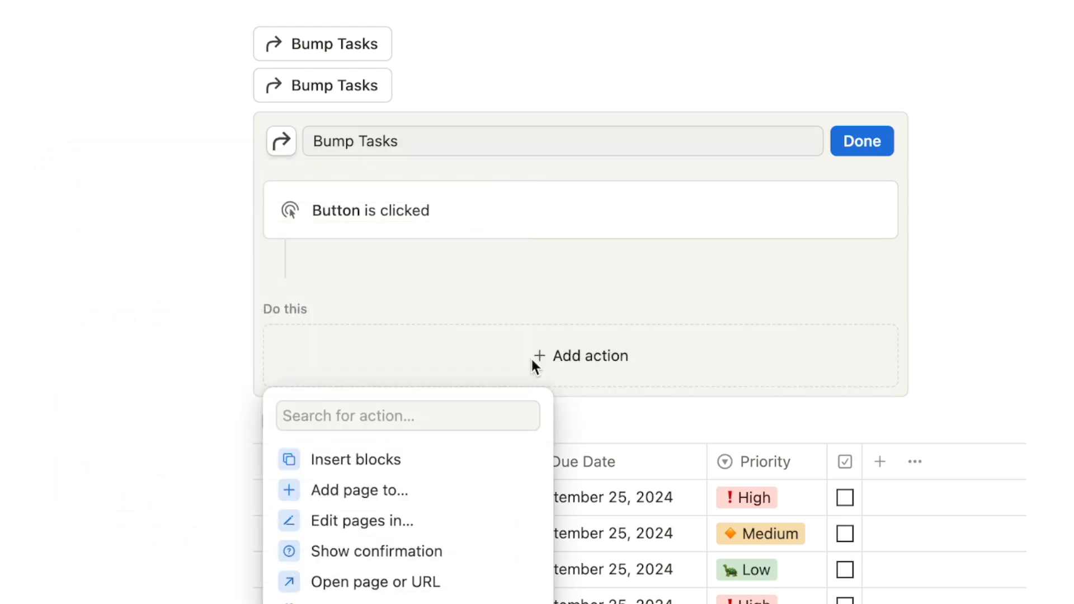
pyautogui.click(376, 523)
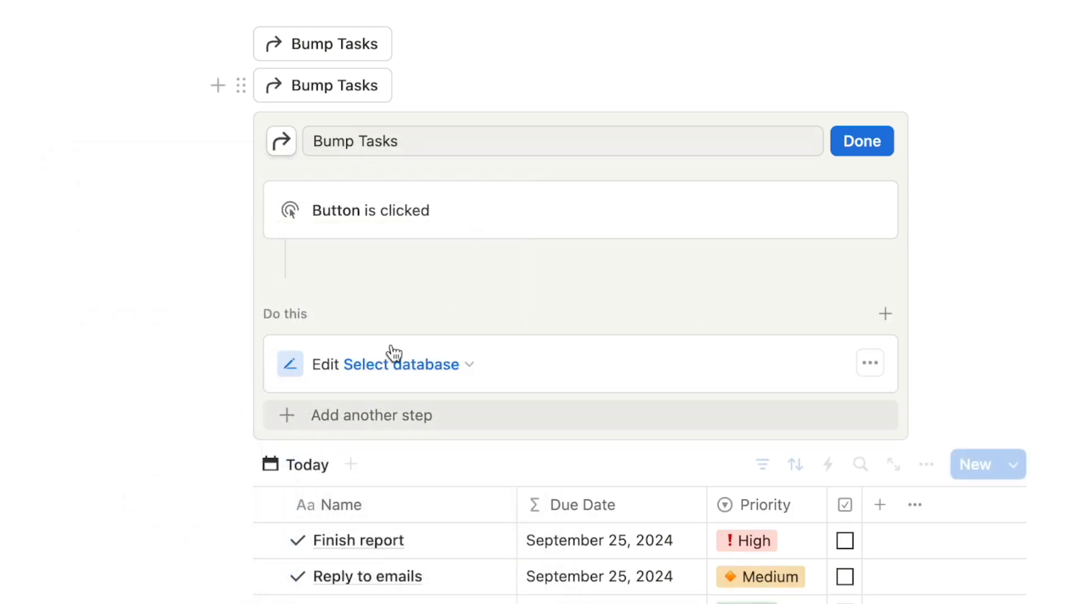
pyautogui.click(379, 367)
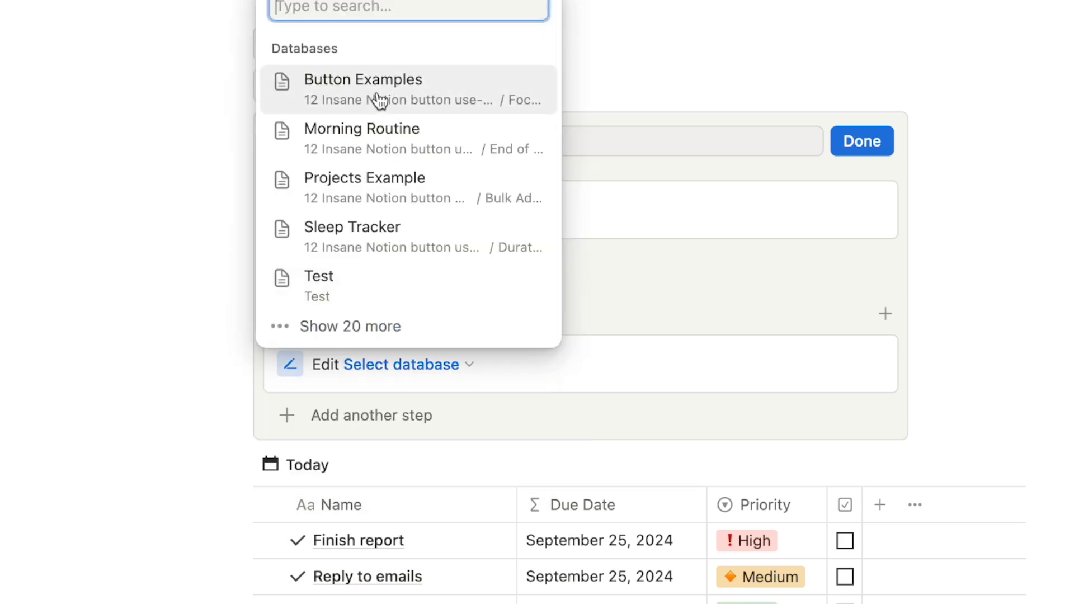
pyautogui.click(377, 100)
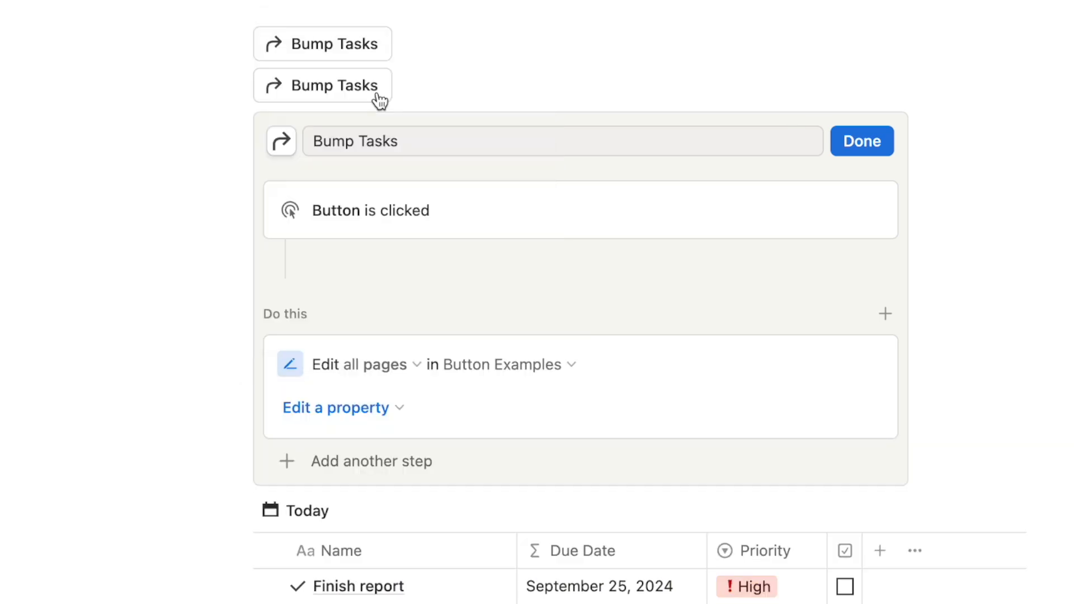
# Step: Filter the pages edited by the action to those whose Due start date is relative to today, This day
pyautogui.click(379, 367)
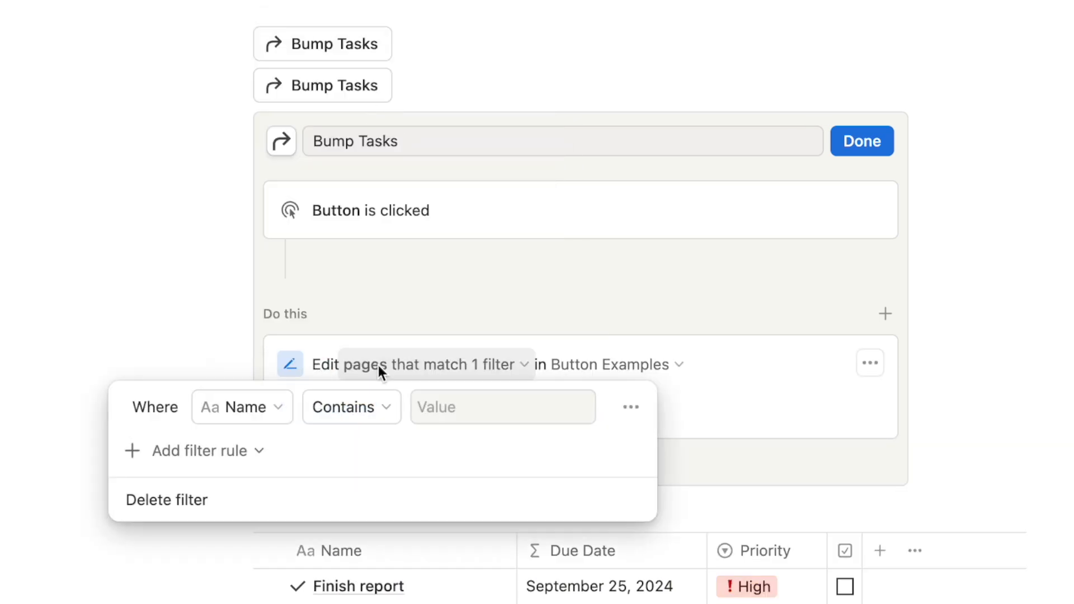
pyautogui.click(257, 409)
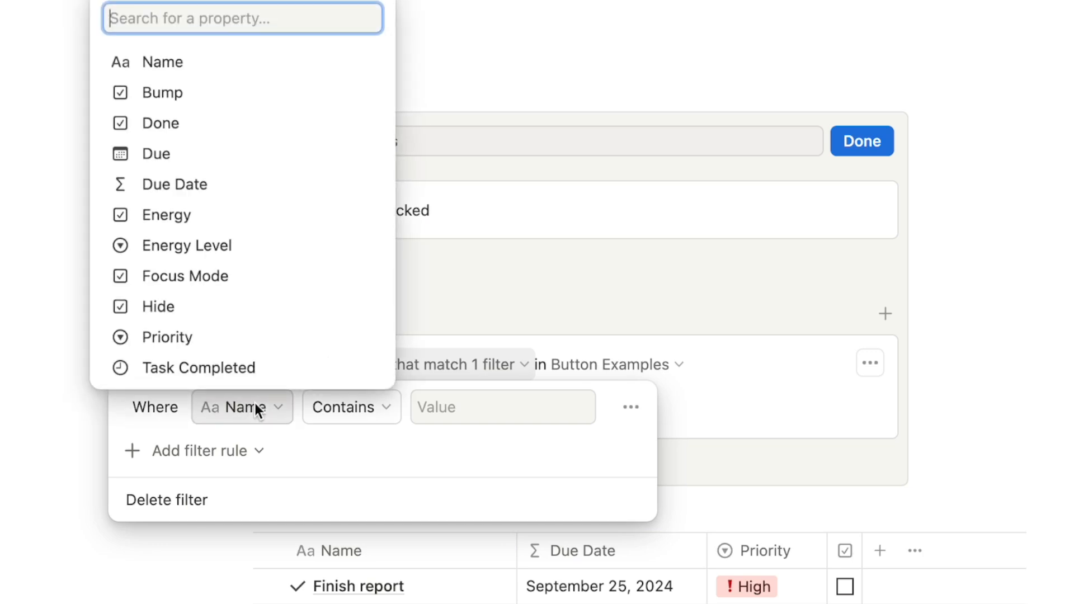
pyautogui.click(179, 160)
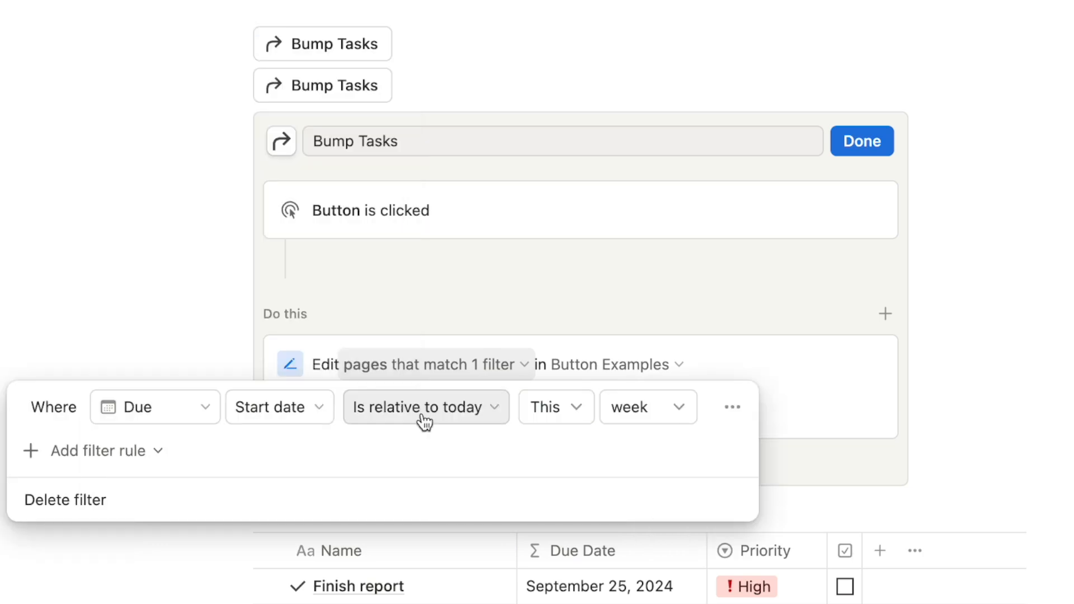
pyautogui.click(665, 424)
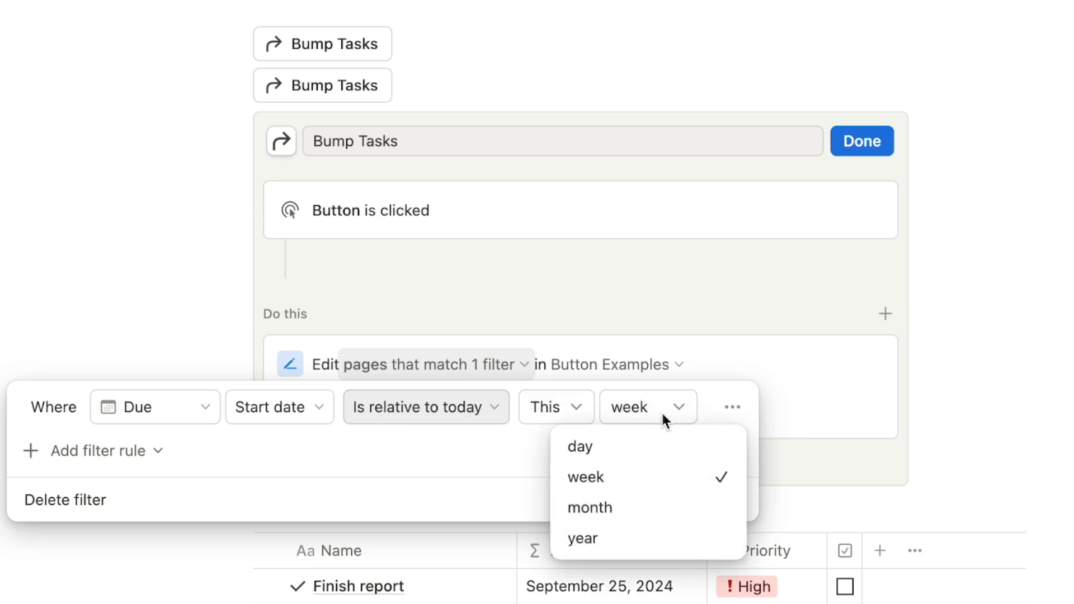
pyautogui.click(593, 445)
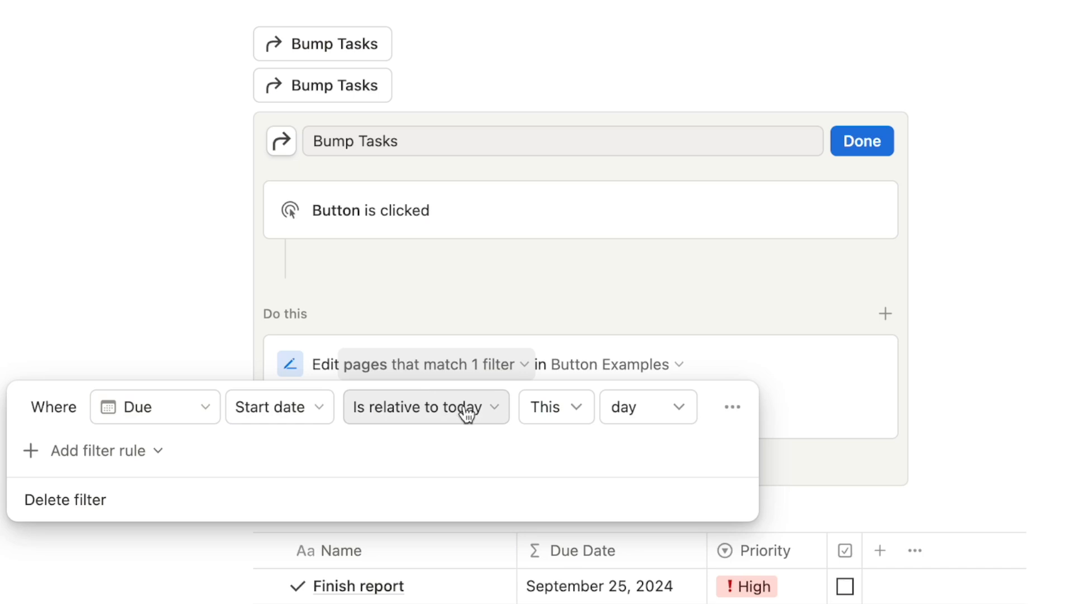
# Step: Add a second And filter rule to the edit action so that Done is Unchecked
pyautogui.click(61, 452)
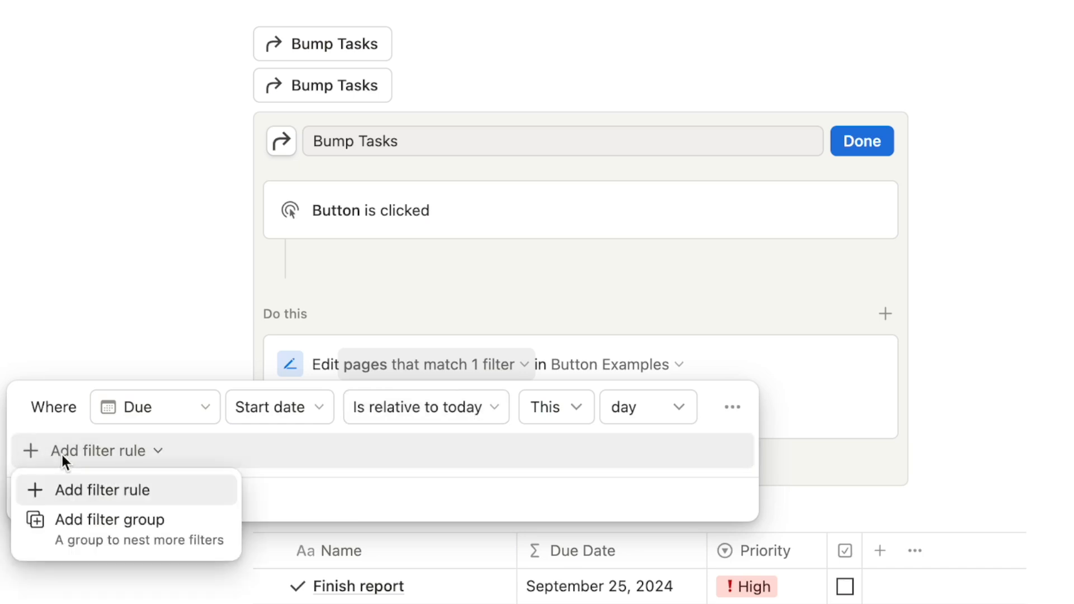
pyautogui.click(73, 490)
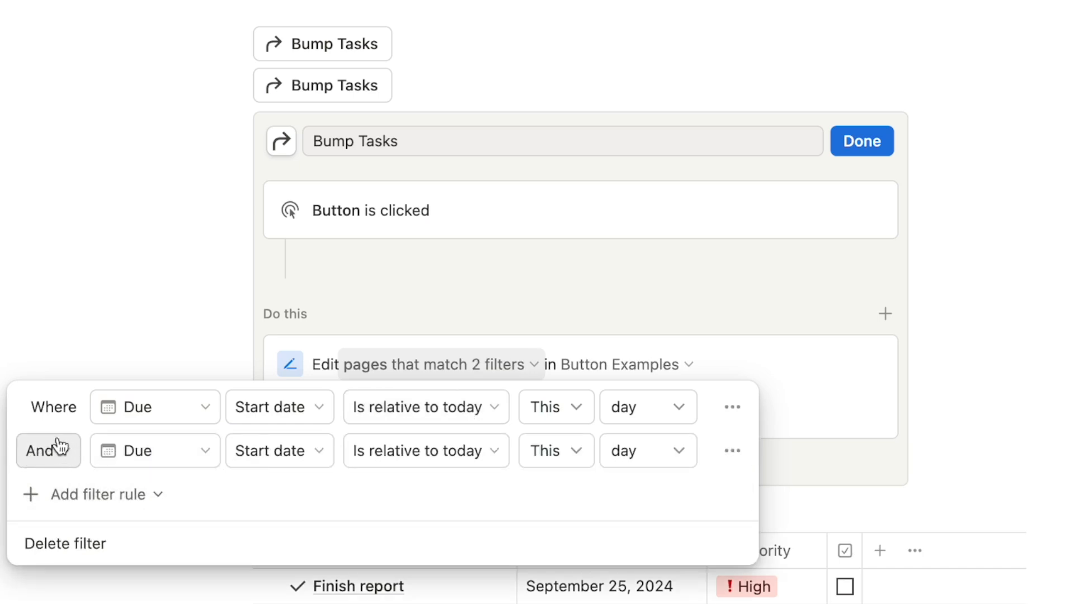
pyautogui.click(142, 452)
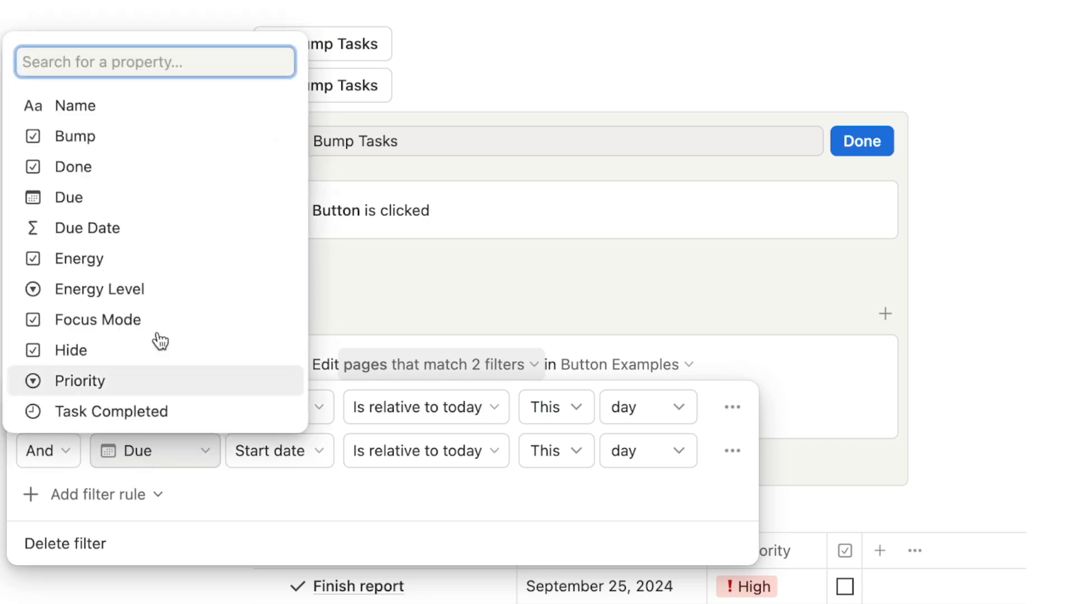
pyautogui.click(91, 169)
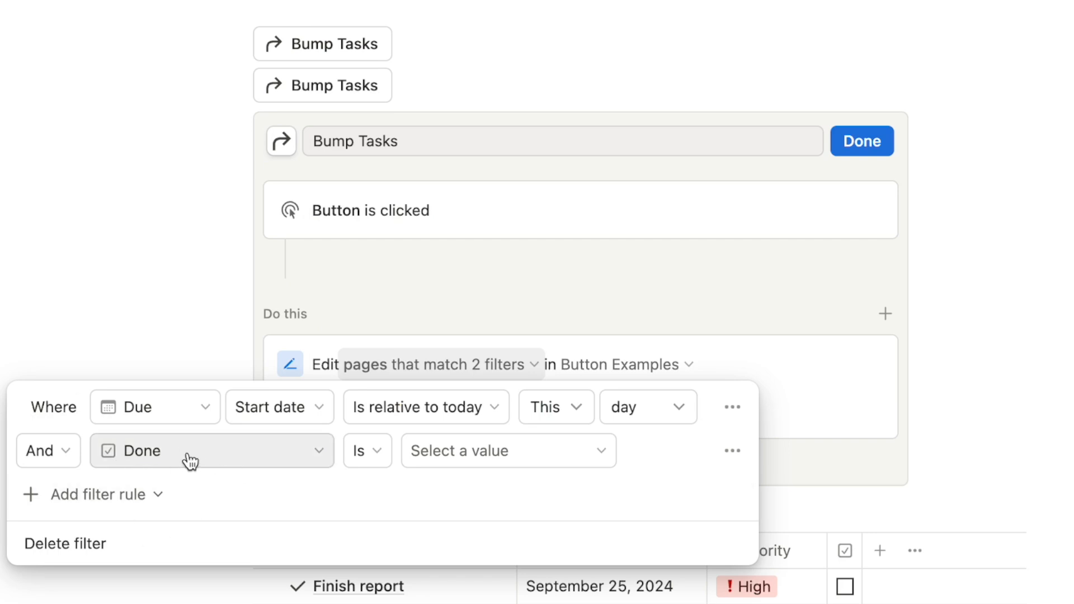
pyautogui.click(509, 450)
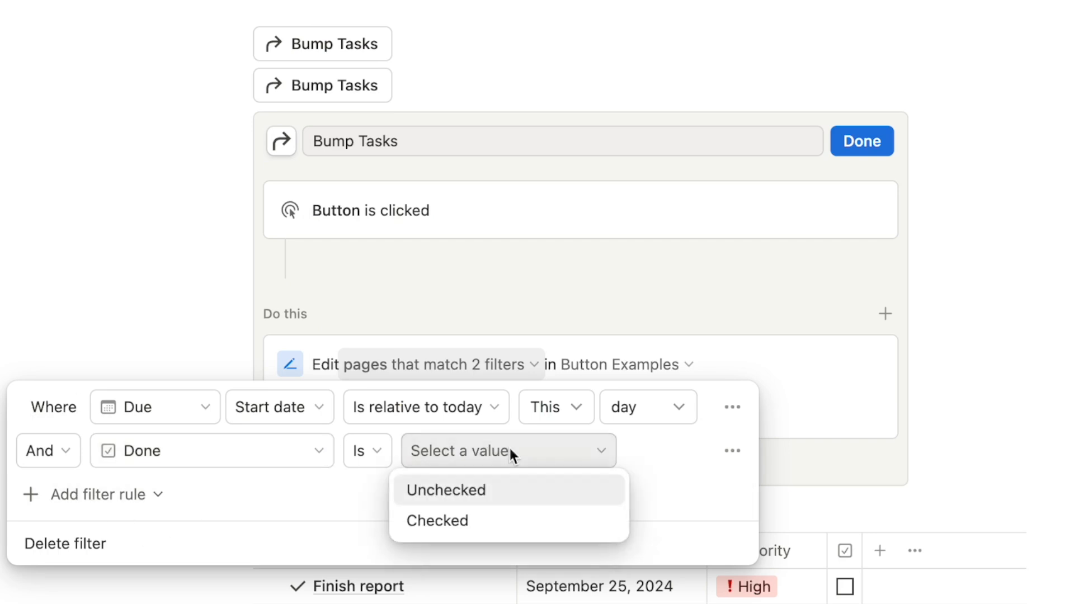
pyautogui.click(468, 494)
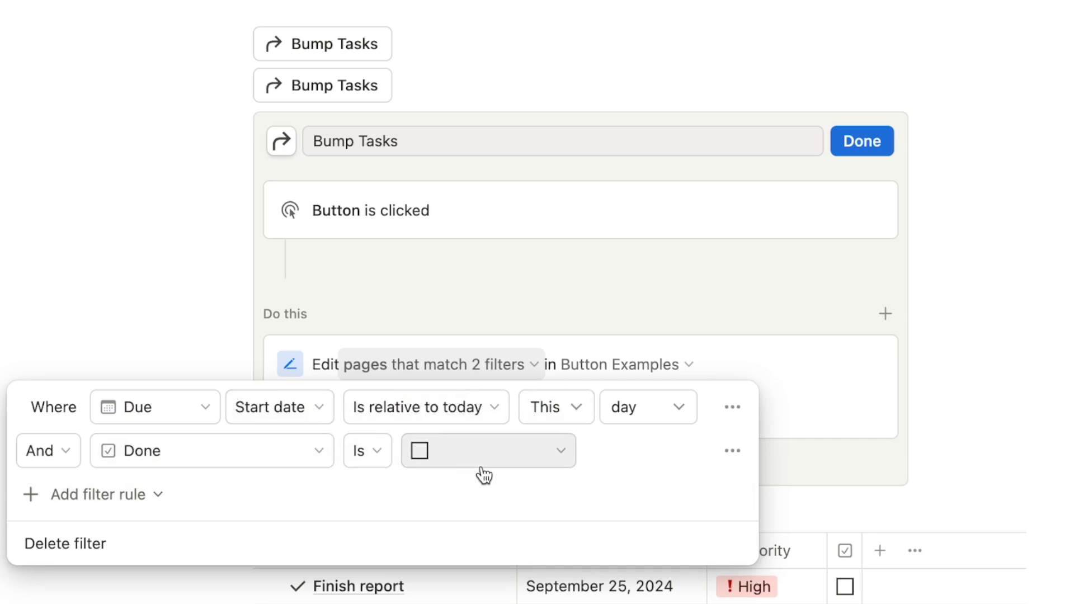
pyautogui.press('Escape')
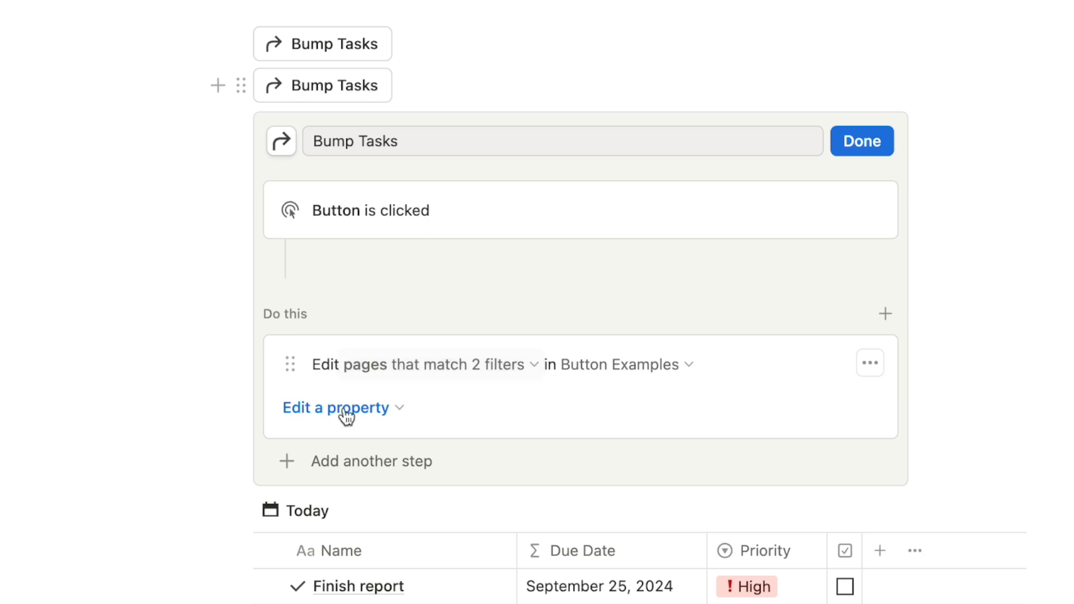
# Step: Make the edit action set the Bump property to Checked, and run the finished new Bump Tasks button
pyautogui.click(354, 410)
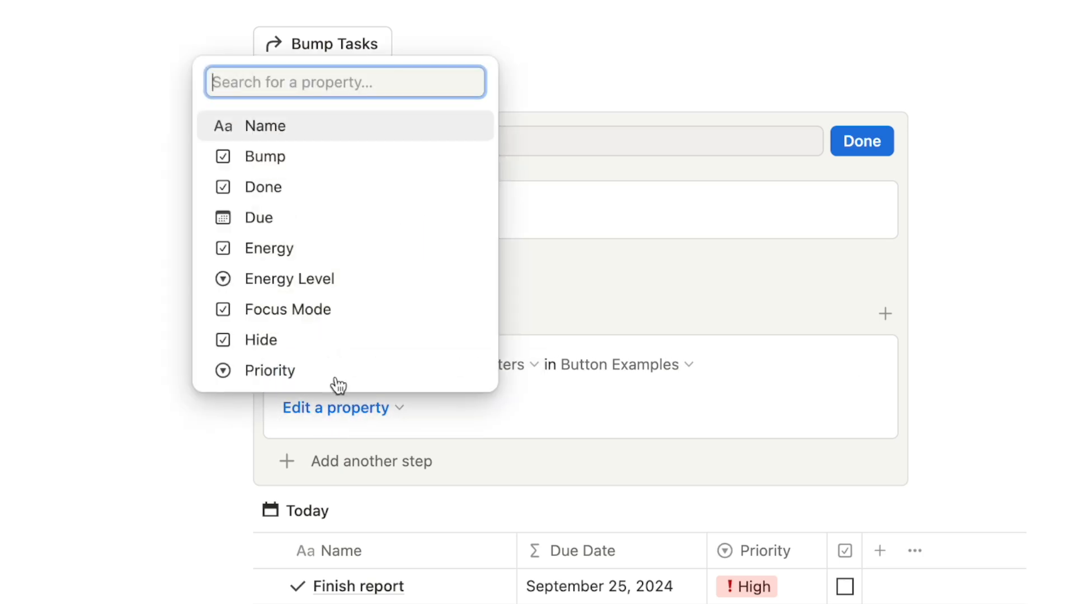
pyautogui.click(285, 164)
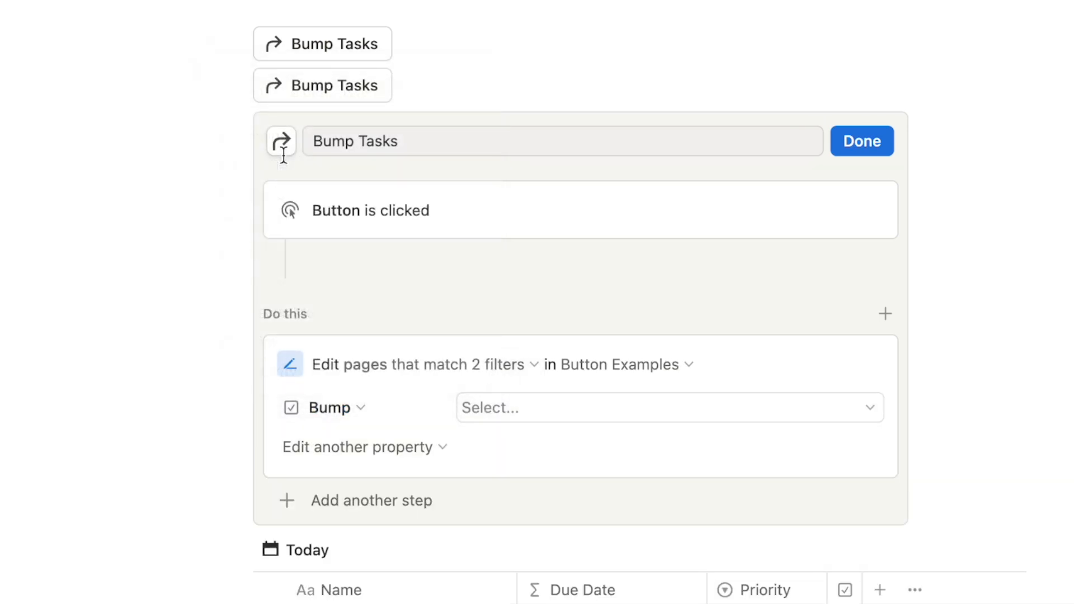
pyautogui.click(516, 415)
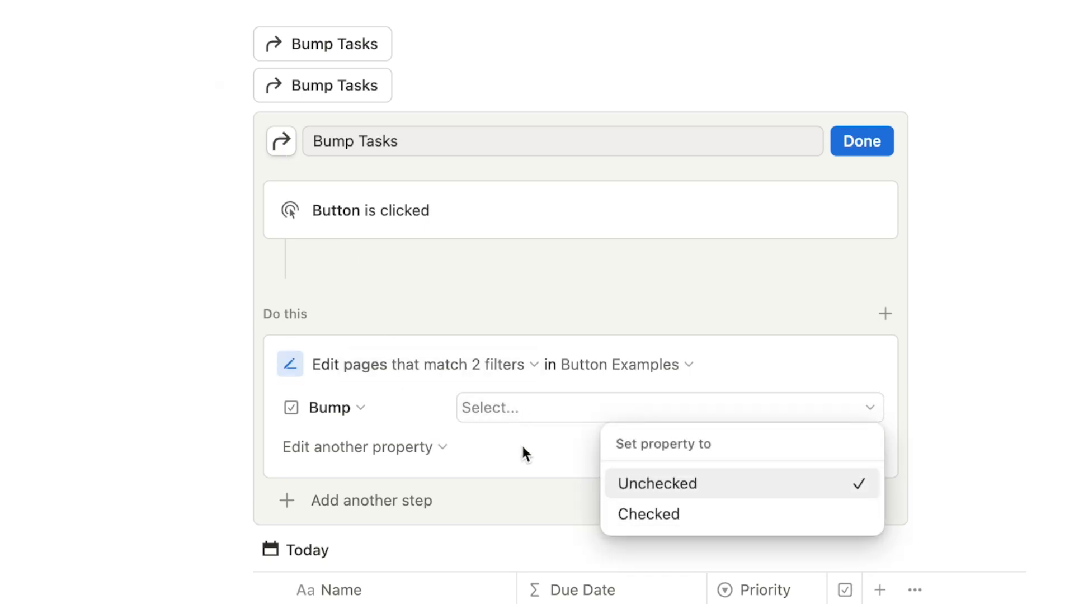
pyautogui.click(651, 518)
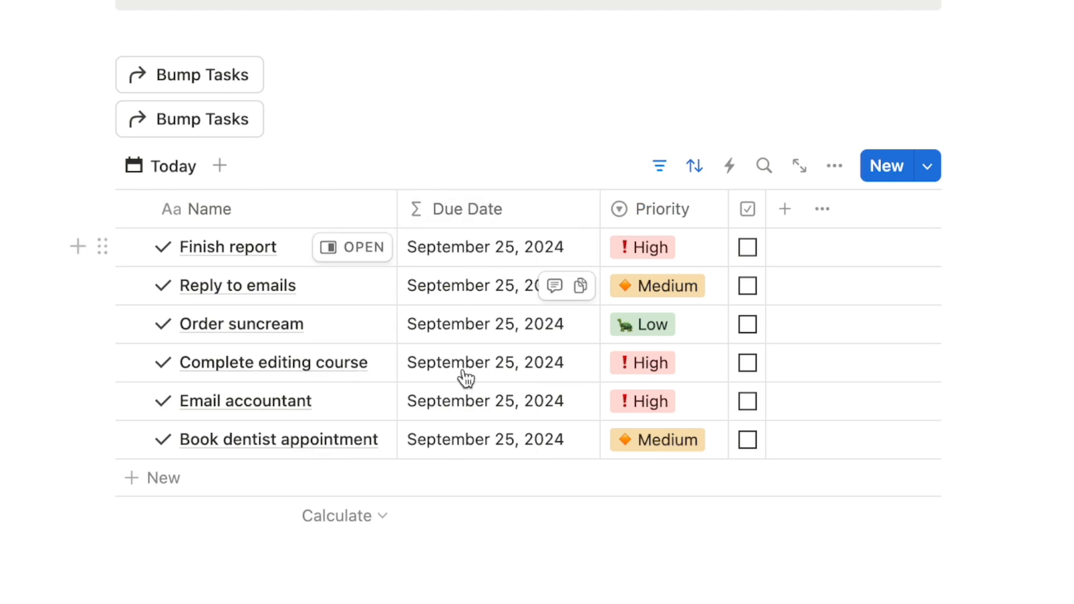
pyautogui.click(221, 133)
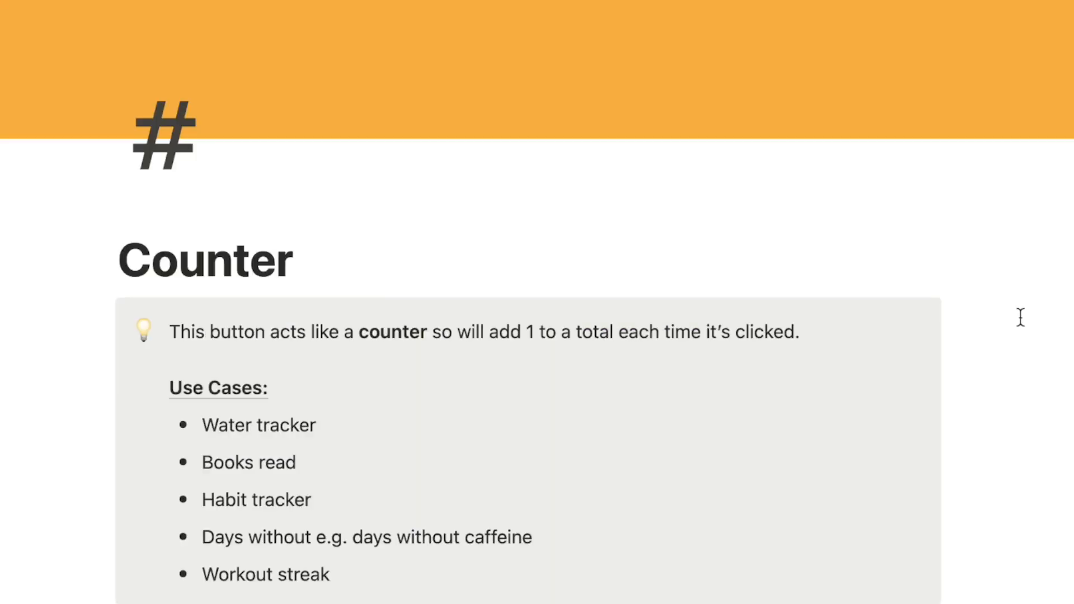
# Step: Look over the Counter page's use cases and gallery card, and run the Add 1 button once
pyautogui.scroll(-2, 1019, 313)
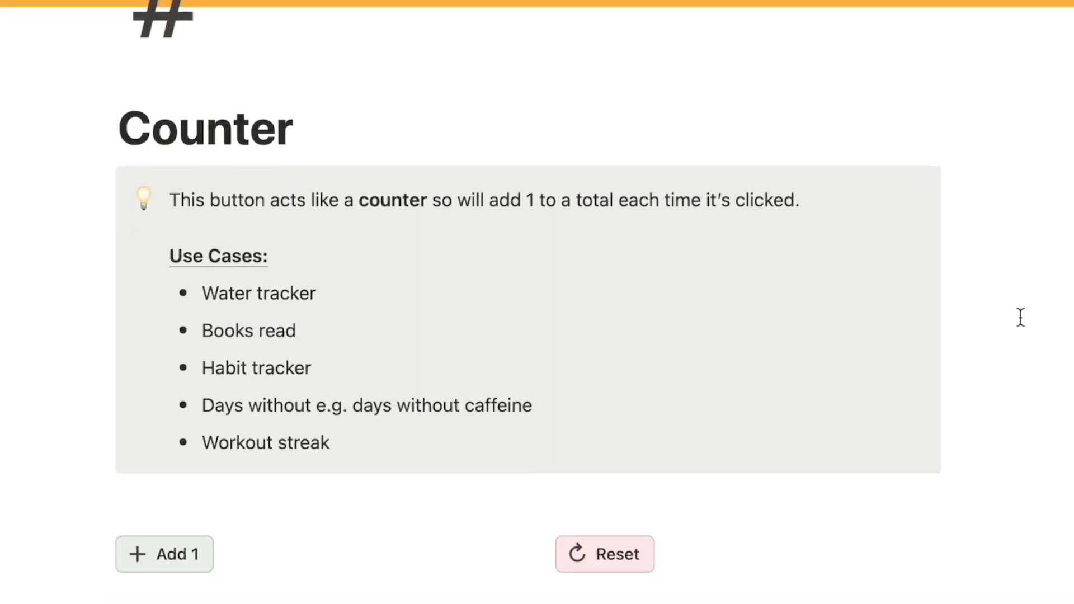
pyautogui.scroll(-2, 1020, 316)
pyautogui.scroll(-1, 1020, 317)
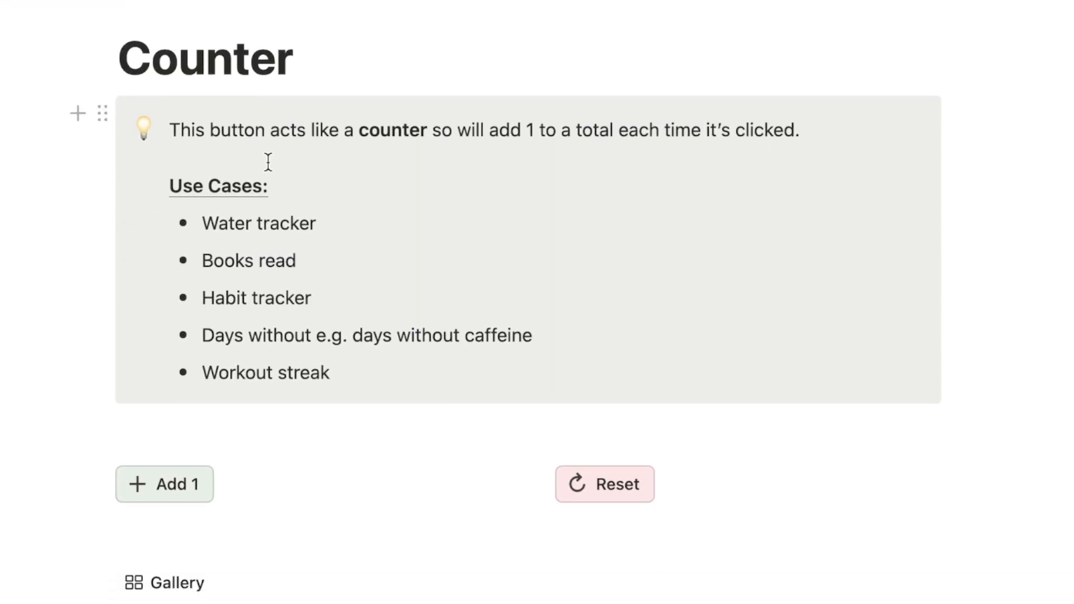
pyautogui.scroll(-1, 501, 171)
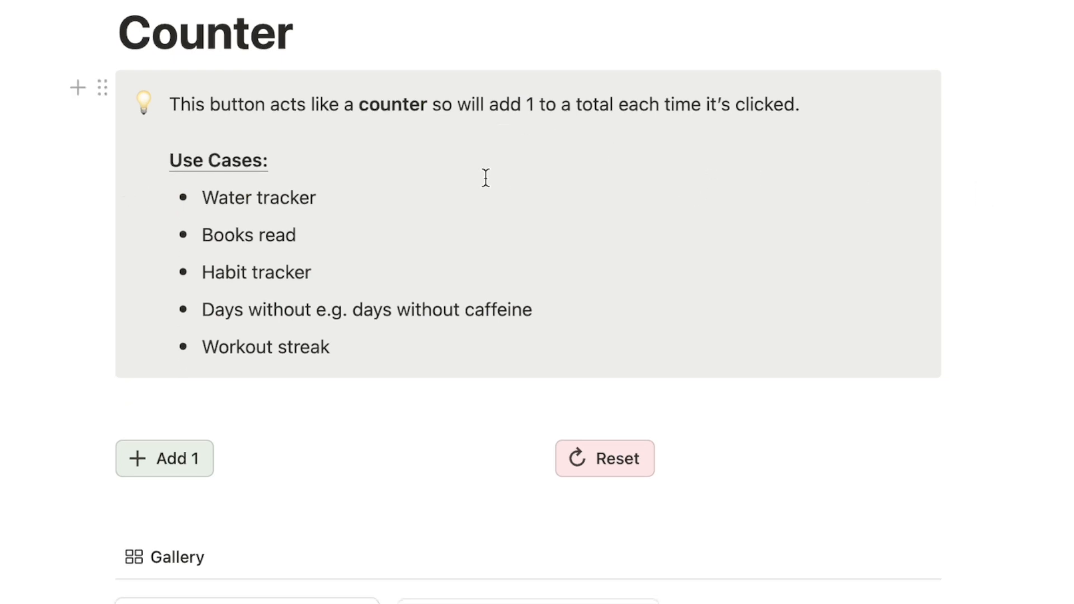
pyautogui.scroll(-2, 486, 177)
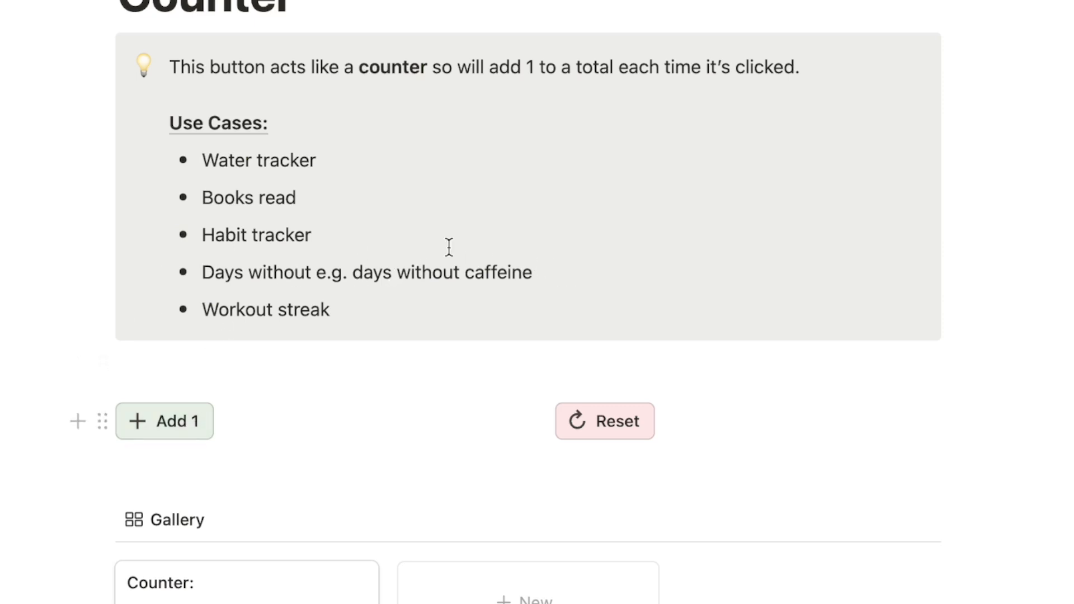
pyautogui.scroll(-2, 269, 314)
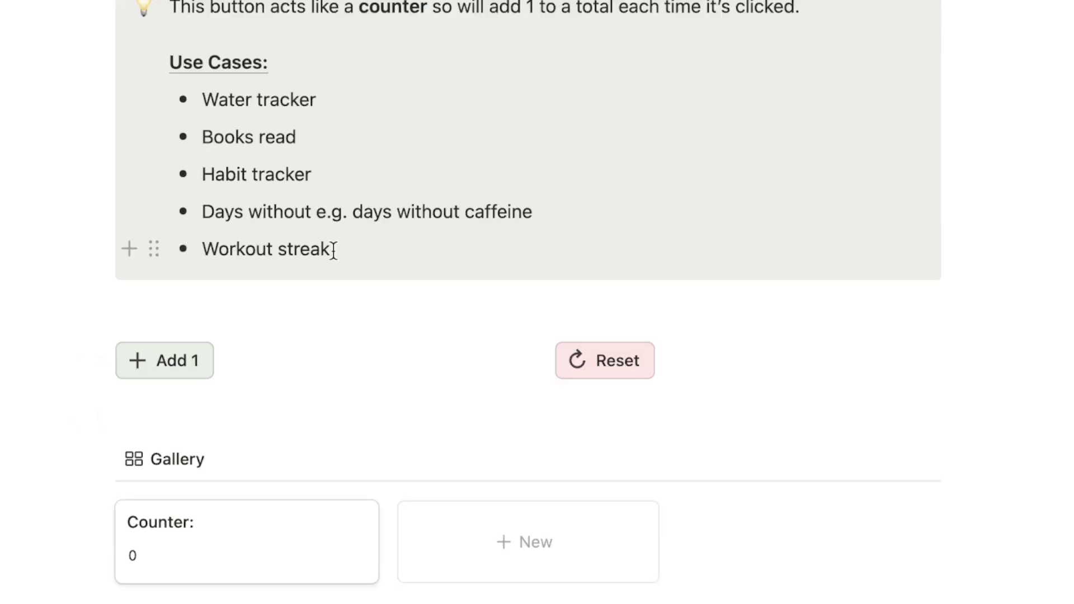
pyautogui.scroll(-5, 333, 250)
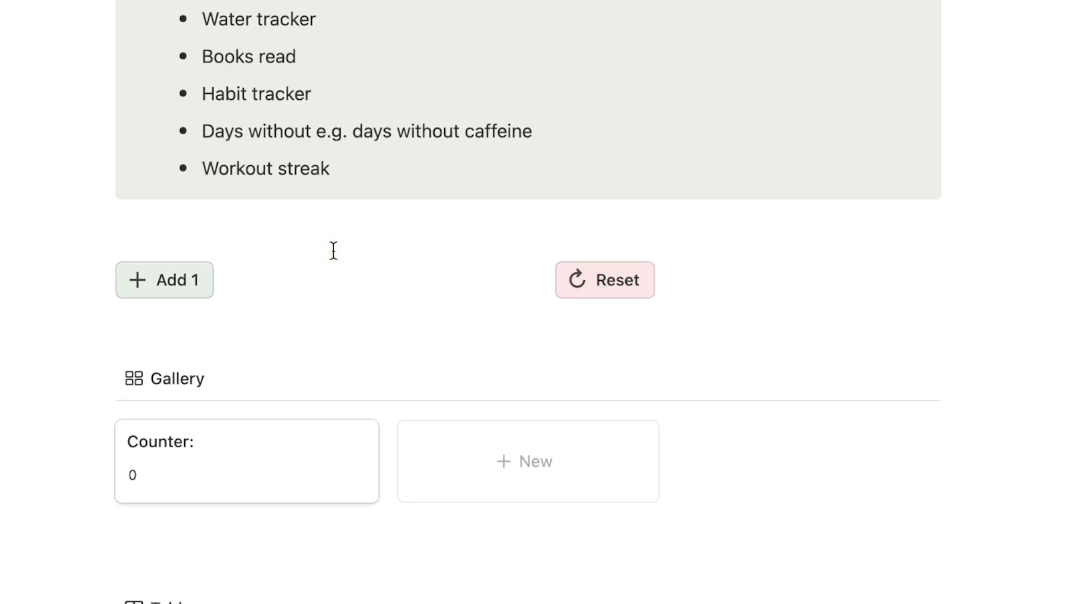
pyautogui.scroll(-1, 333, 250)
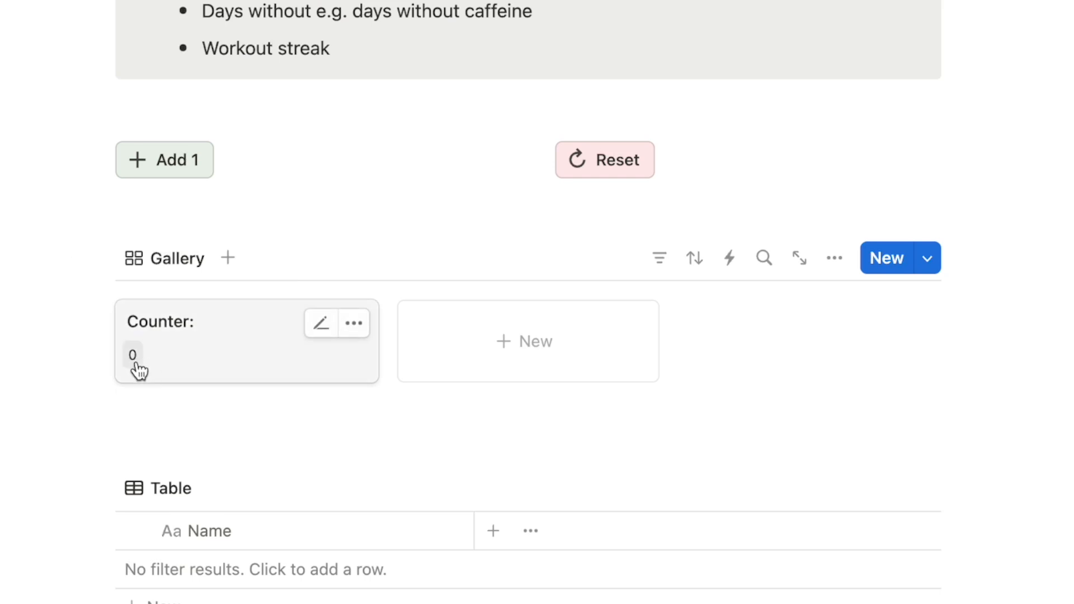
pyautogui.click(176, 170)
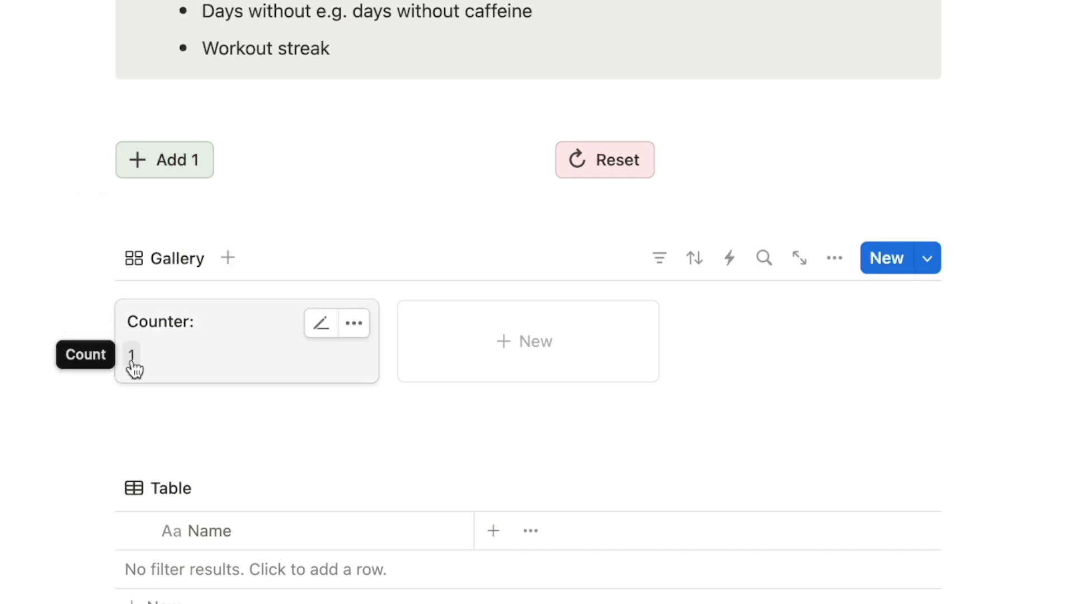
# Step: Run the Add 1 button once more, and run the Reset button to clear the counter
pyautogui.click(176, 176)
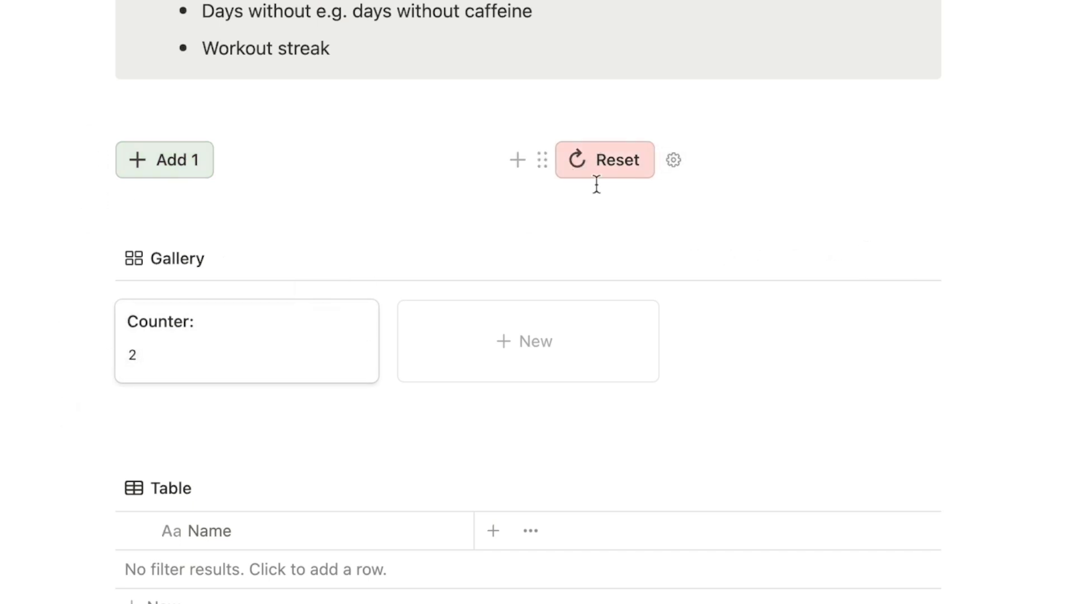
pyautogui.click(594, 165)
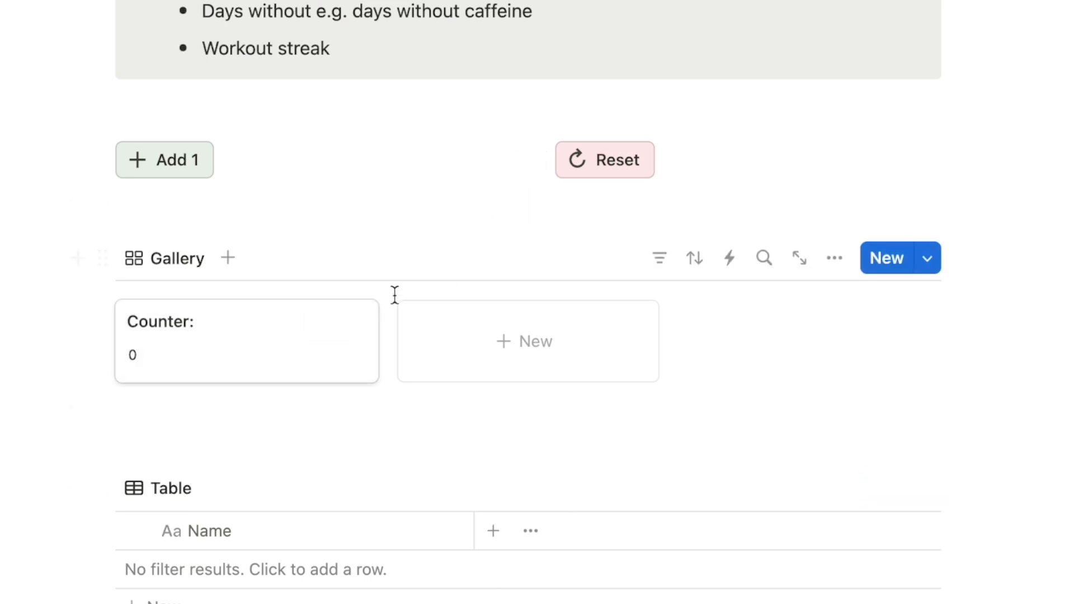
# Step: Insert a new inline database titled Counter in the empty space below, and hide its database title
pyautogui.scroll(-3, 393, 295)
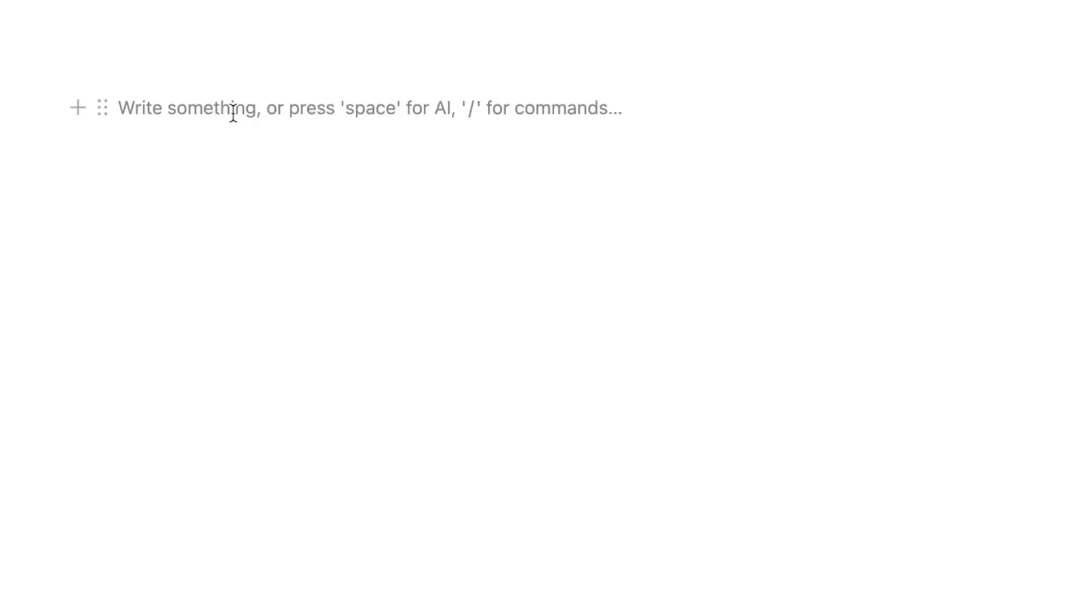
pyautogui.write('/da')
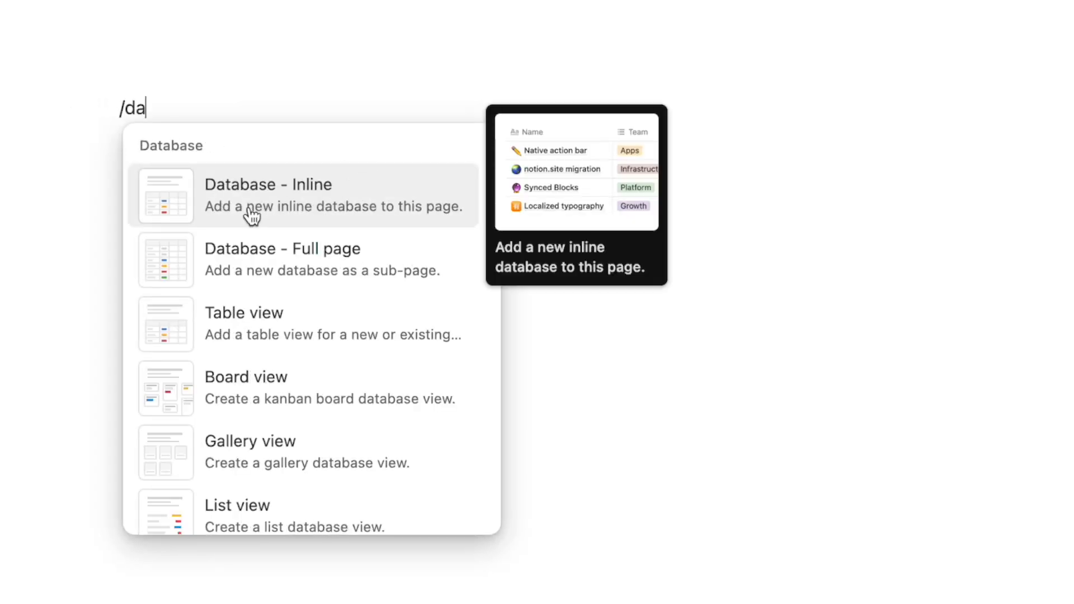
pyautogui.click(302, 208)
pyautogui.write('C')
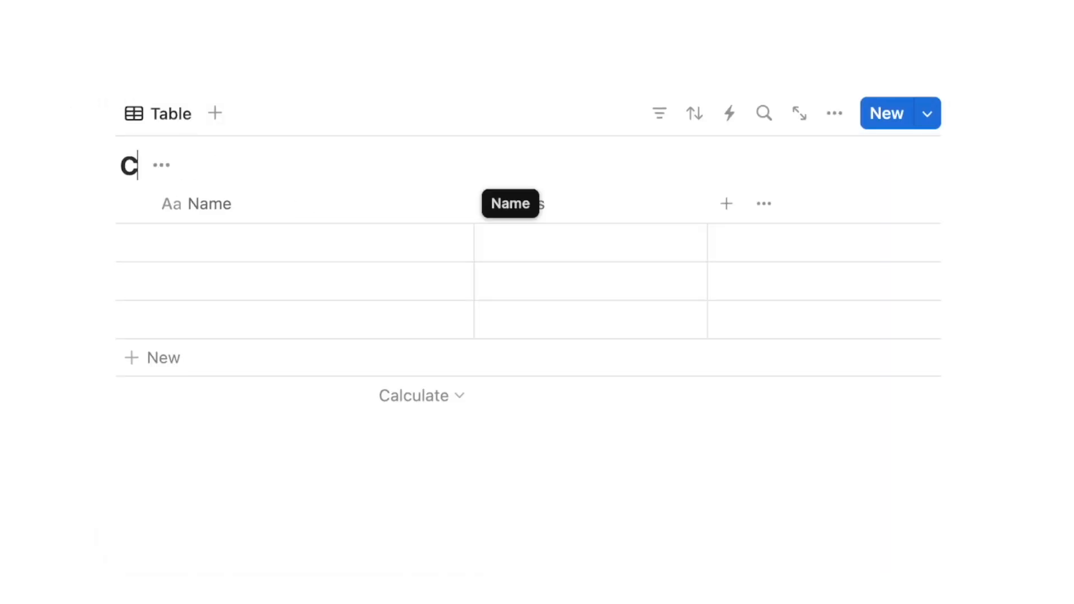
pyautogui.write('ounter')
pyautogui.click(241, 165)
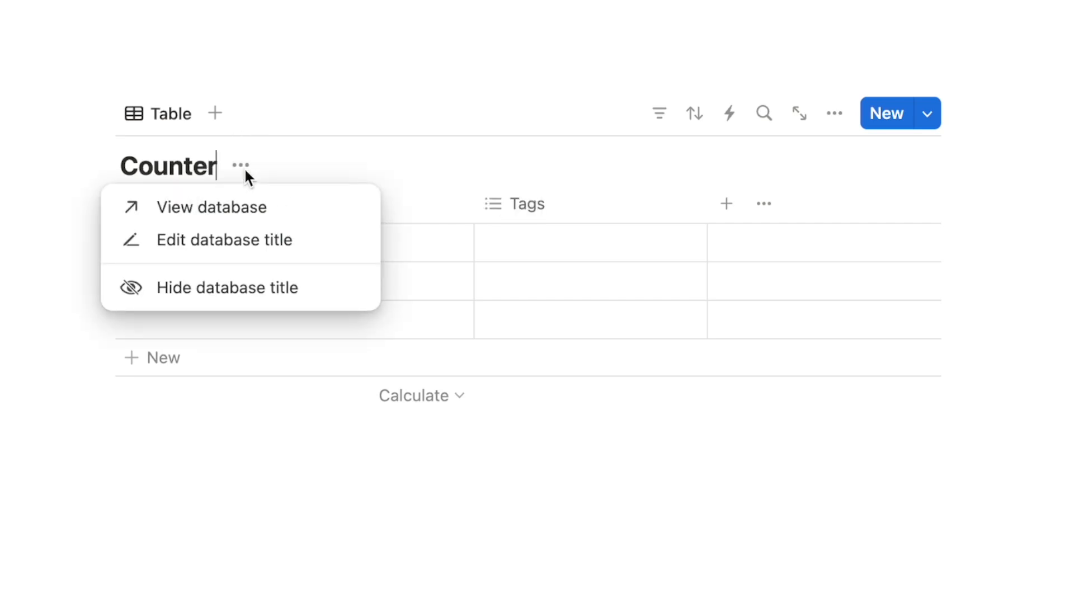
pyautogui.click(218, 288)
# Step: Delete the Tags property from the new Counter database
pyautogui.click(545, 163)
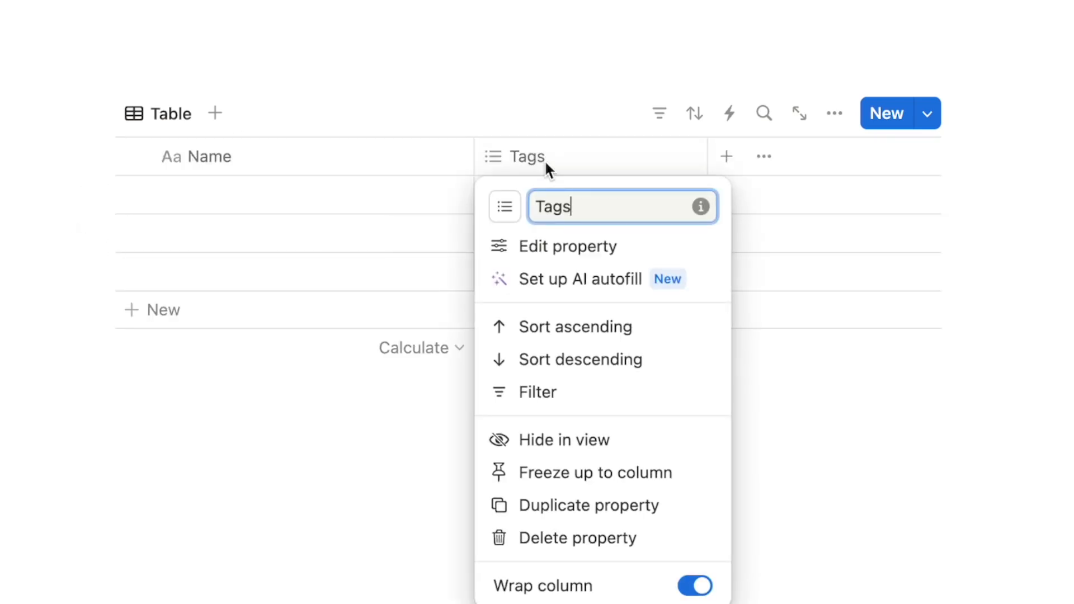
pyautogui.click(546, 537)
pyautogui.press('Return')
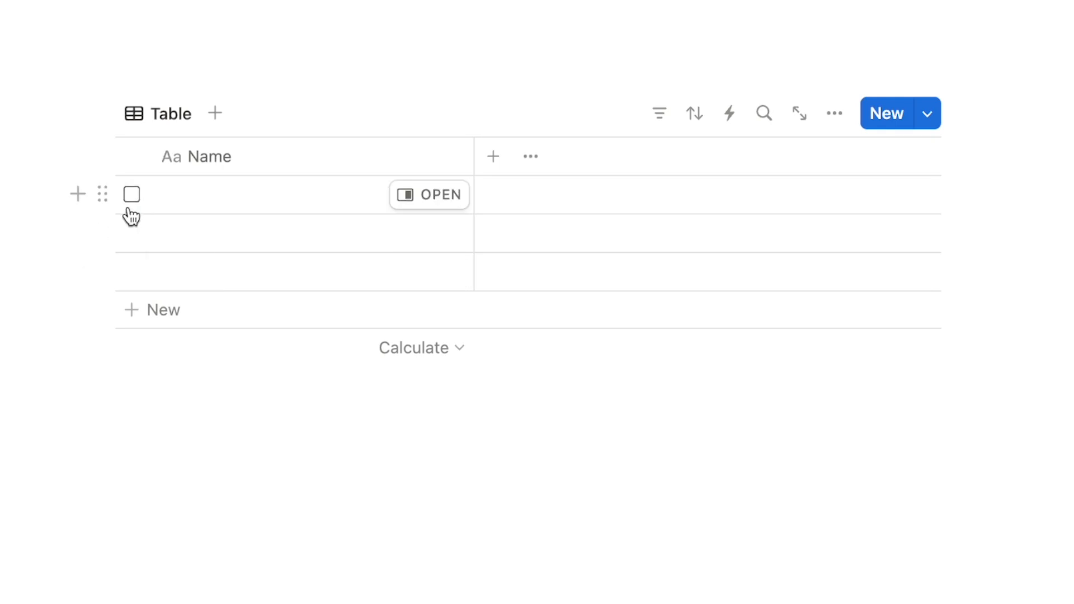
# Step: Delete the second and third empty rows of the Counter database and name the remaining row "Counter:"
pyautogui.click(132, 233)
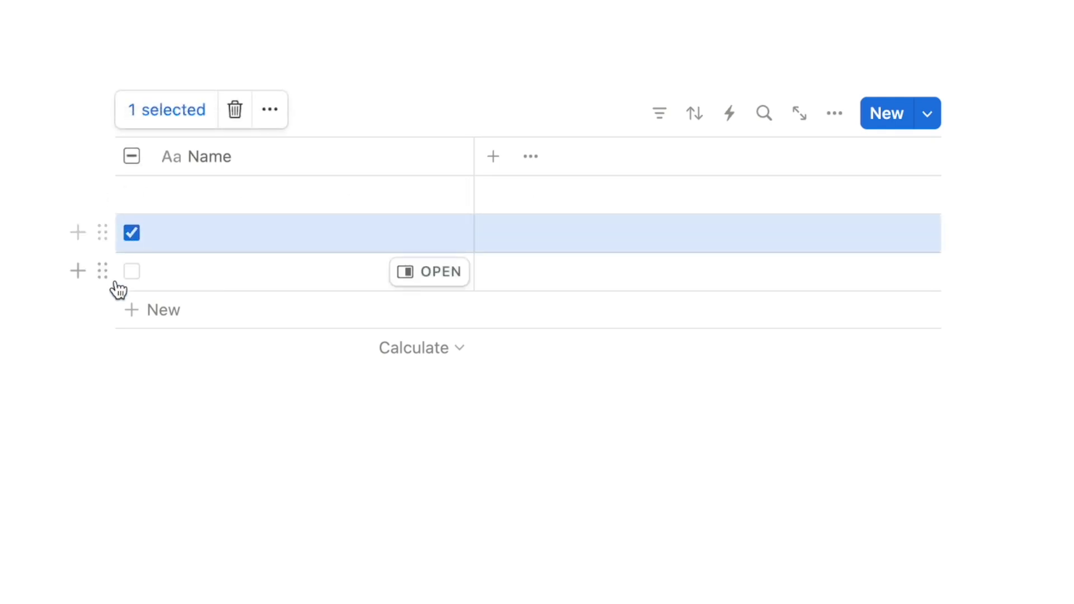
pyautogui.click(131, 272)
pyautogui.click(235, 110)
pyautogui.click(162, 196)
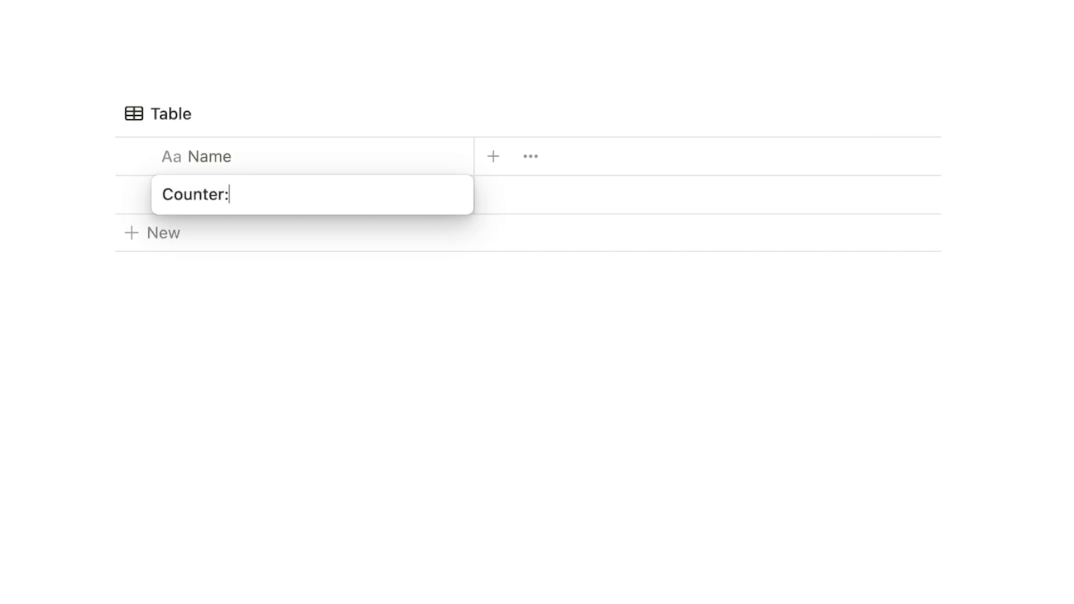
pyautogui.press('Escape')
# Step: Insert a second inline database titled Counter Records below the Counter table, and hide its database title
pyautogui.click(146, 304)
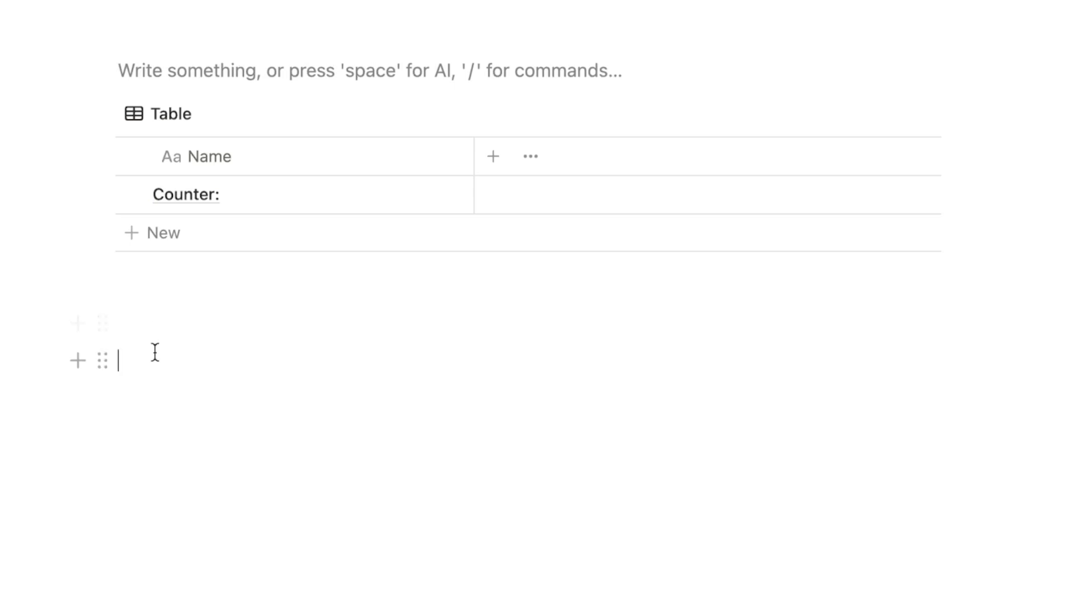
pyautogui.write('/data')
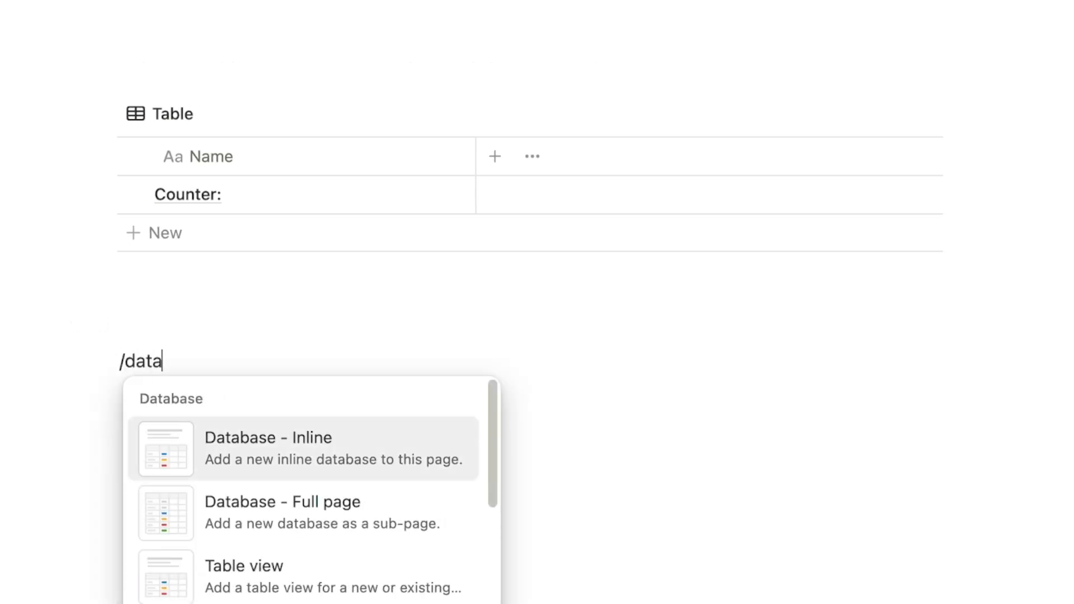
pyautogui.click(235, 437)
pyautogui.write('Co')
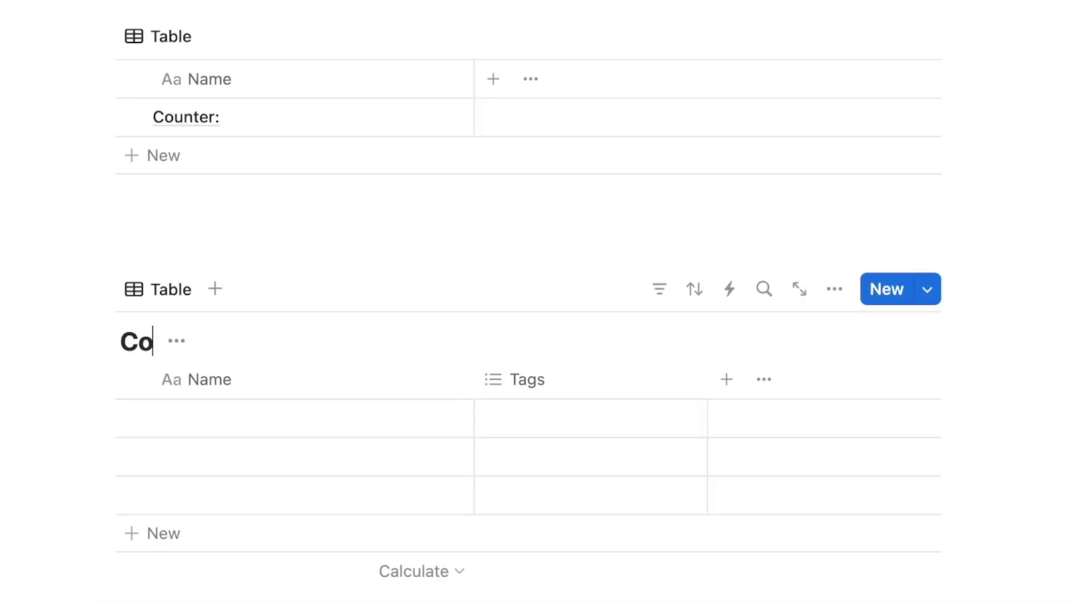
pyautogui.write('unter Records')
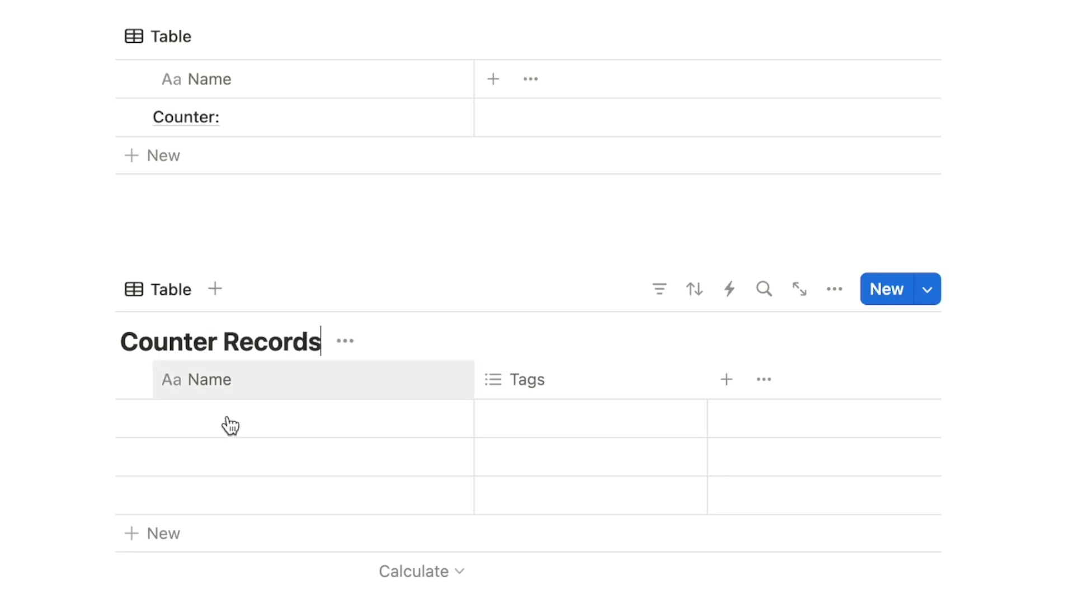
pyautogui.click(345, 342)
pyautogui.click(320, 463)
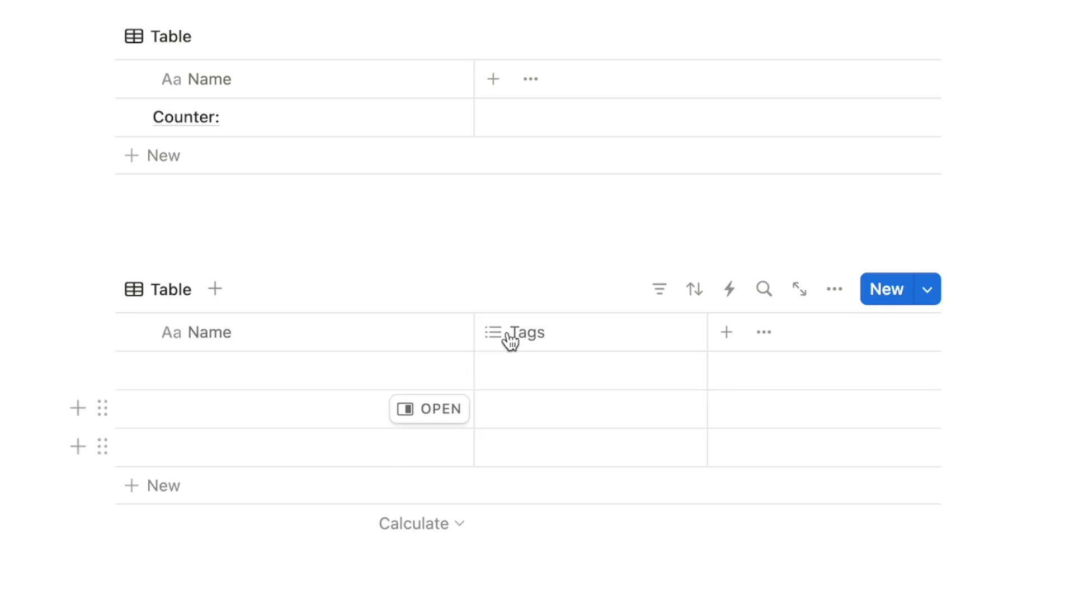
# Step: Delete the Tags property and all three empty rows from the Counter Records database
pyautogui.click(532, 335)
pyautogui.click(575, 242)
pyautogui.click(571, 243)
pyautogui.click(132, 448)
pyautogui.click(132, 409)
pyautogui.click(132, 370)
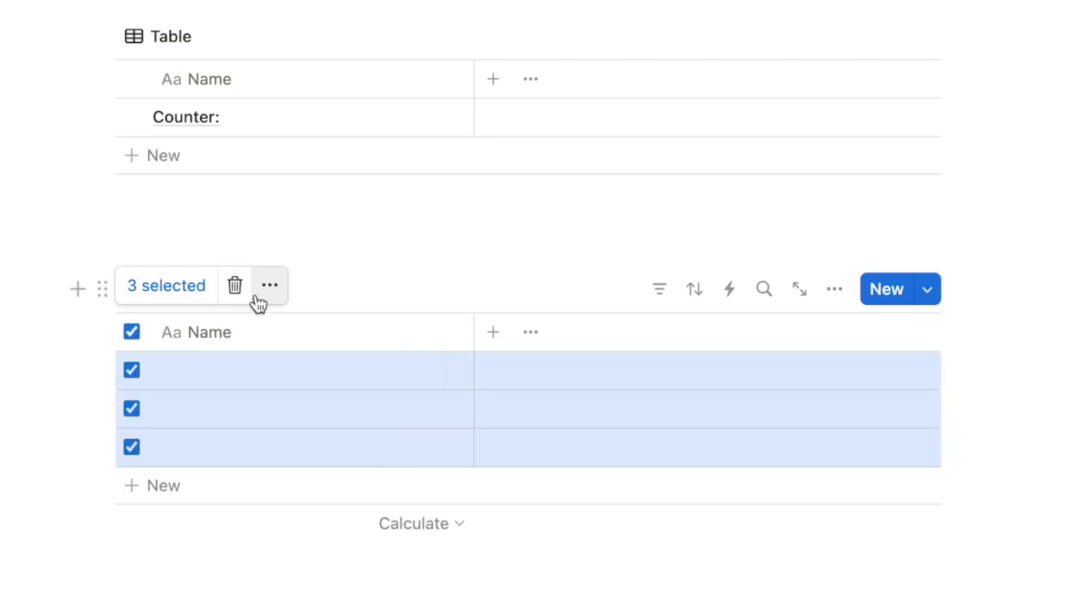
pyautogui.click(235, 285)
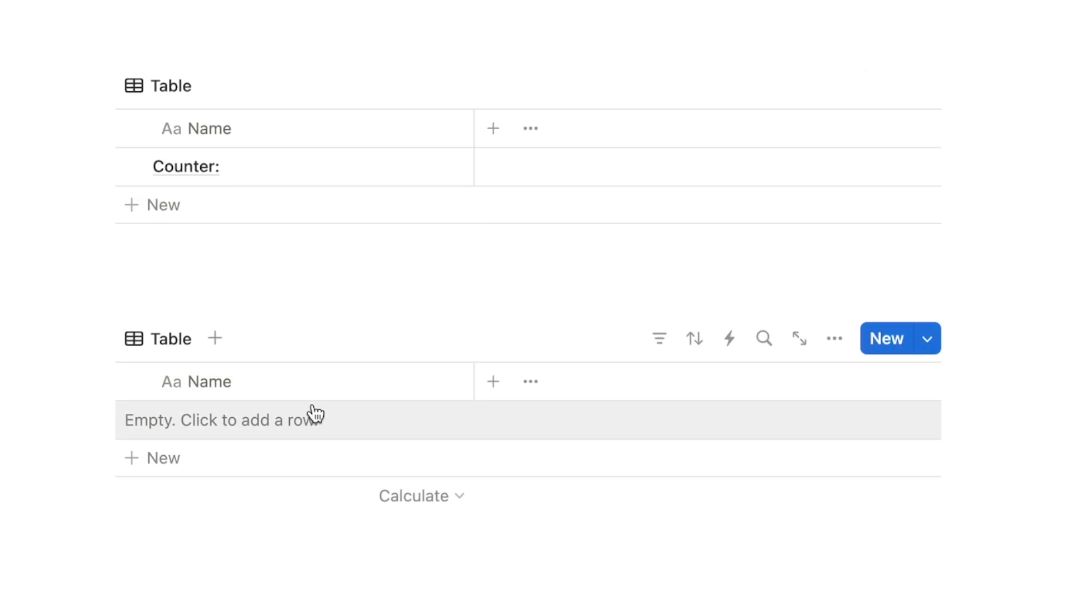
# Step: Add a relation property to the Counter database linked to Counter Records, with Show on Counter Records enabled
pyautogui.click(494, 132)
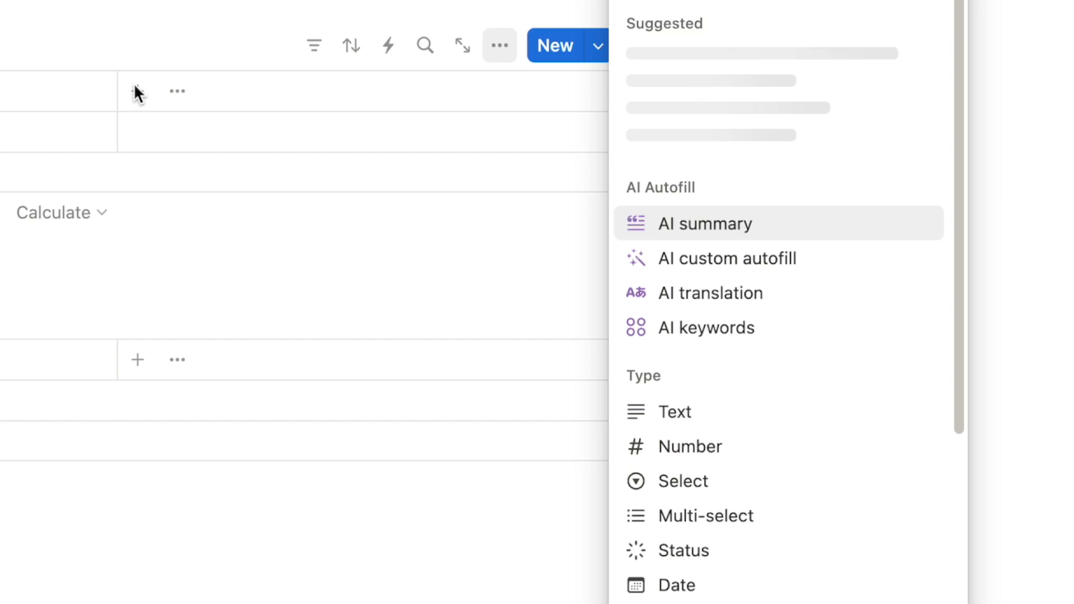
pyautogui.write('rela')
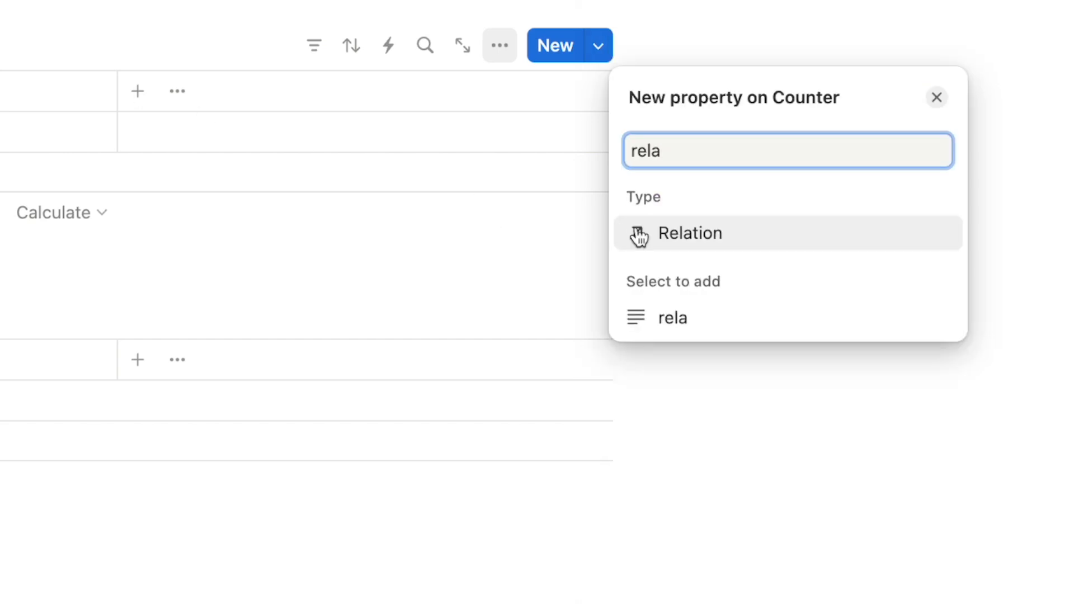
pyautogui.click(677, 245)
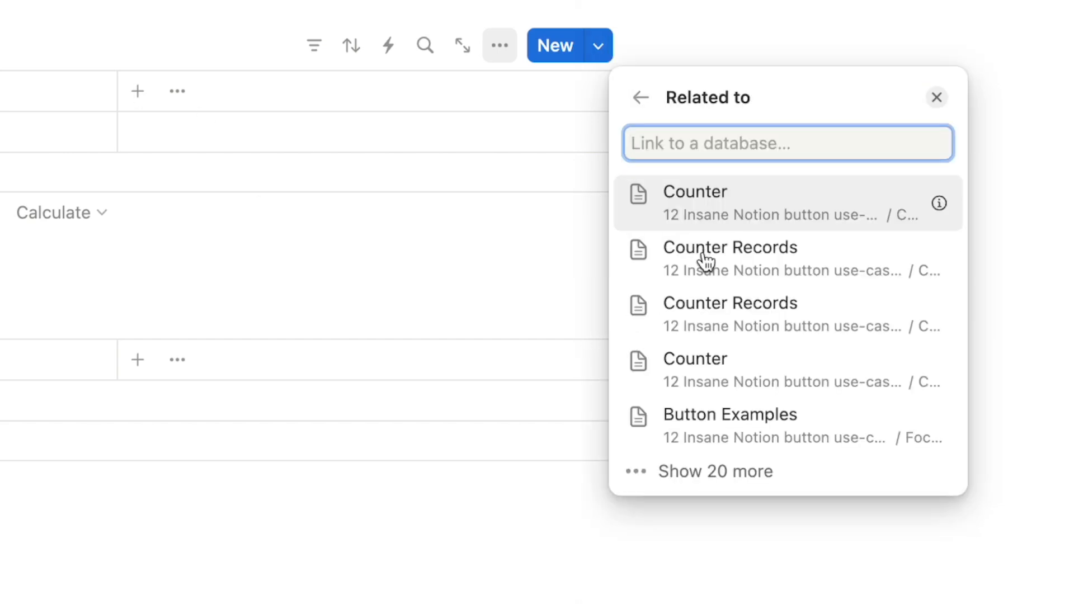
pyautogui.click(767, 270)
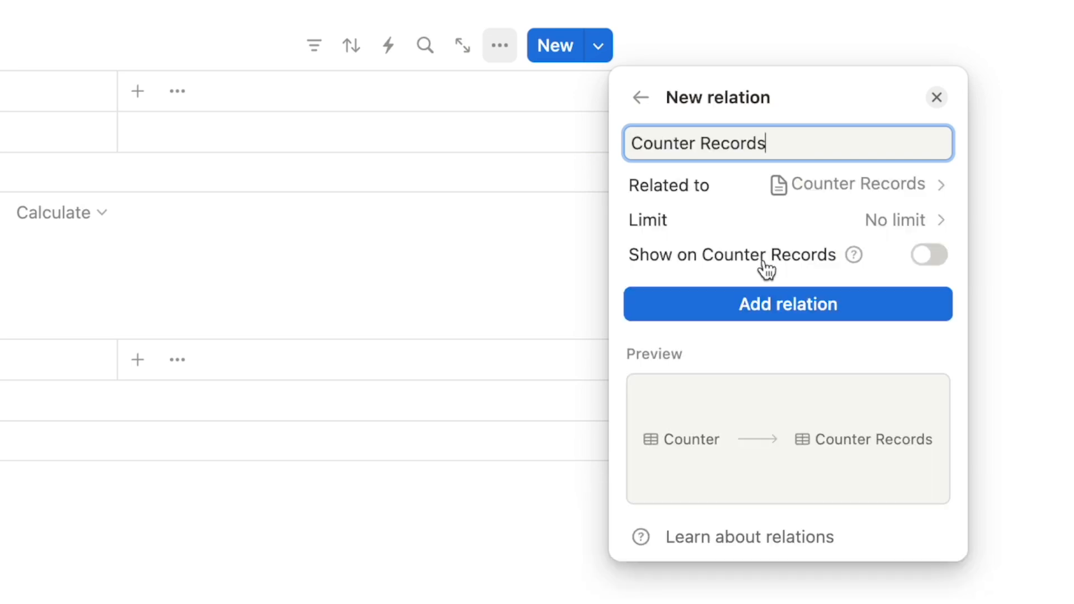
pyautogui.click(930, 261)
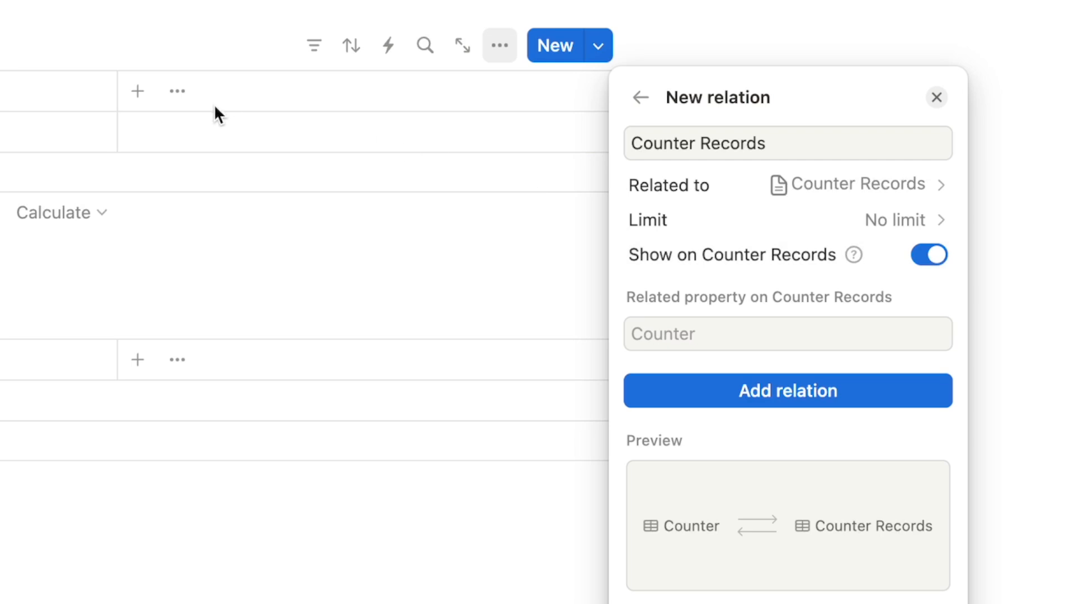
pyautogui.click(734, 391)
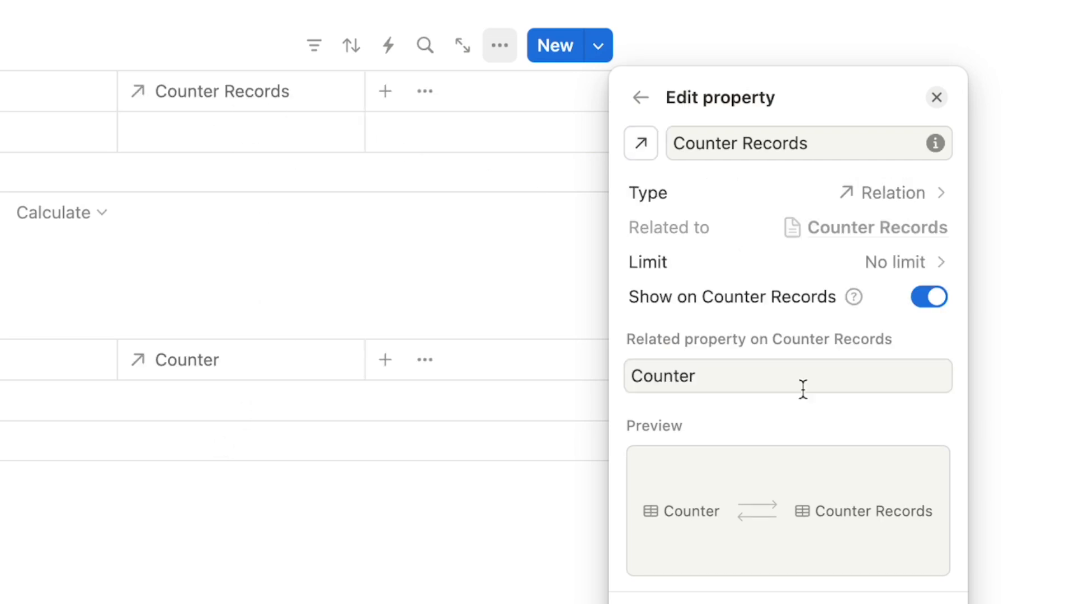
pyautogui.click(937, 97)
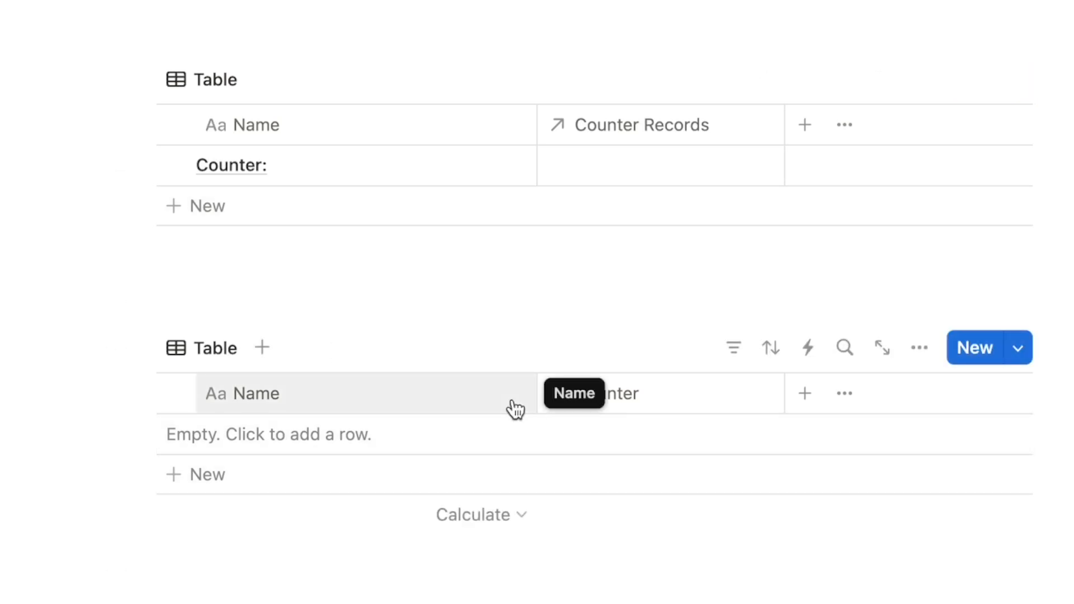
# Step: Add a rollup property named Count to the Counter database
pyautogui.click(806, 135)
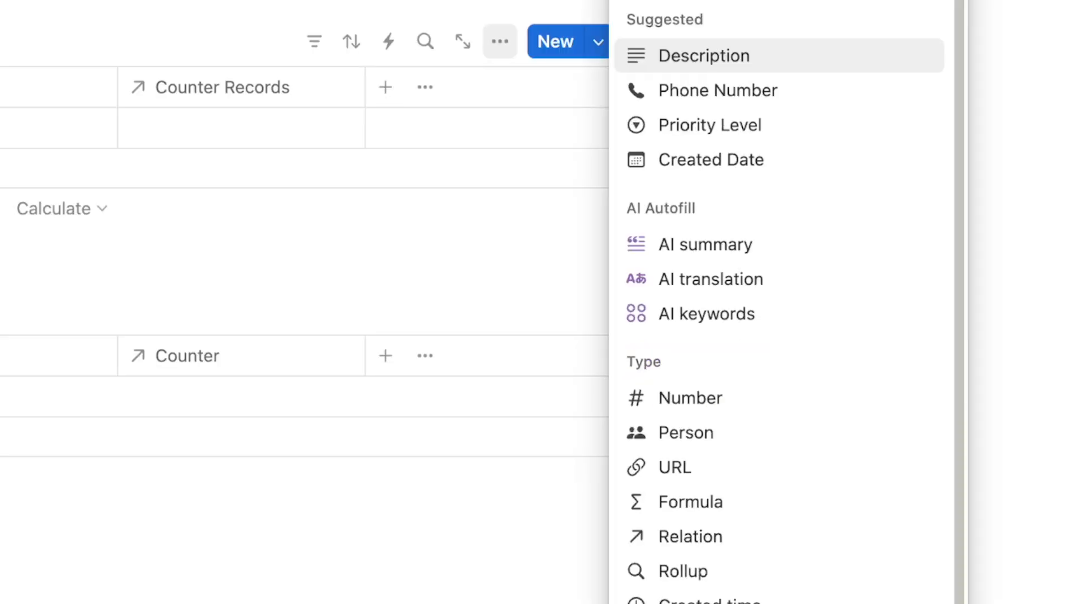
pyautogui.write('roll')
pyautogui.click(671, 316)
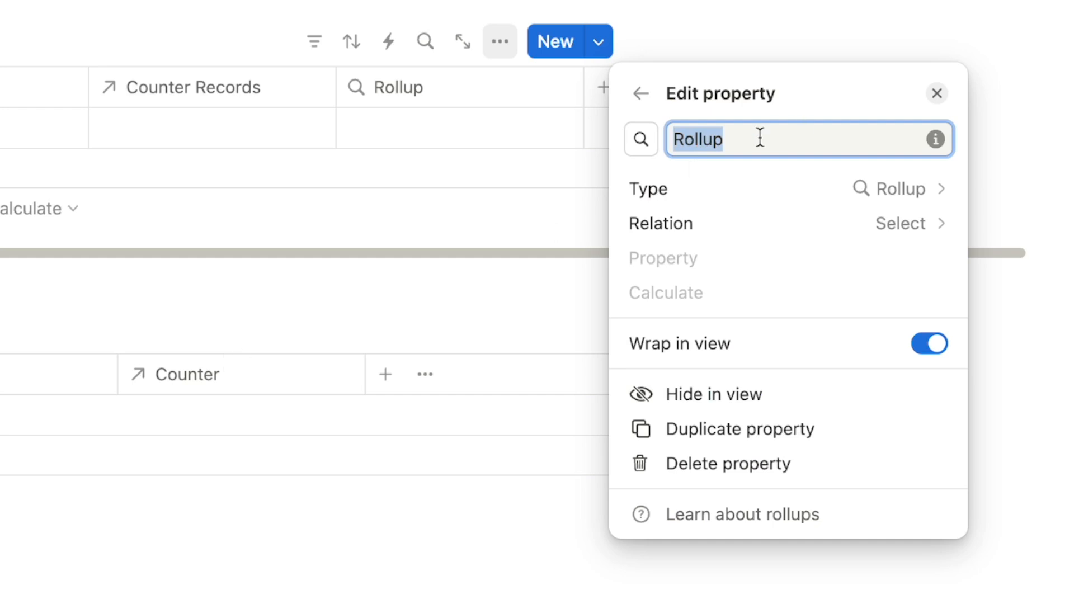
pyautogui.write('Count')
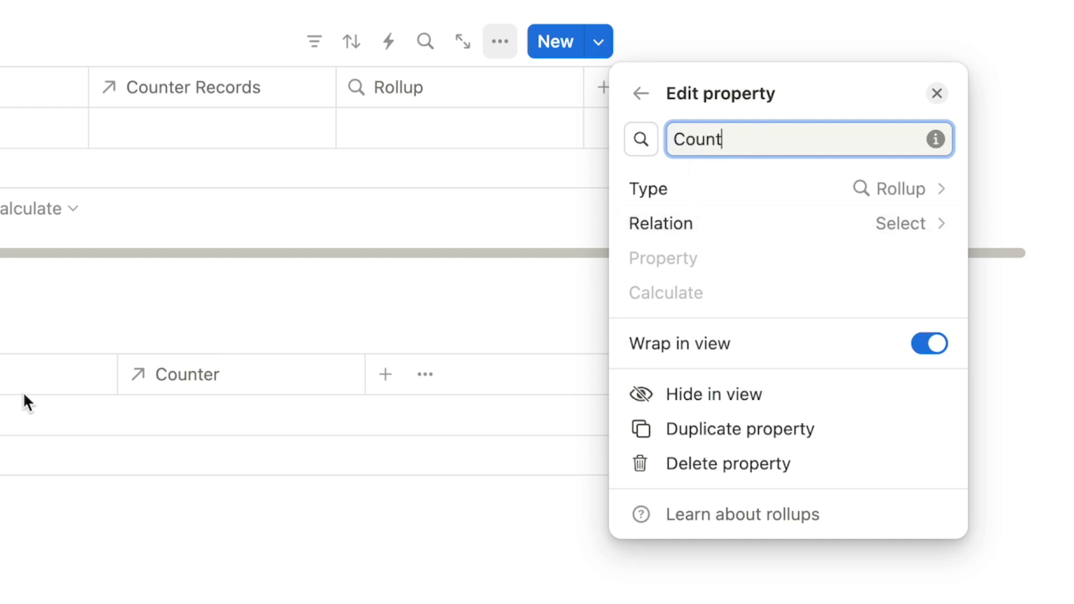
# Step: Configure the Count rollup to use the Counter Records relation and calculate Count all
pyautogui.click(693, 226)
pyautogui.click(740, 275)
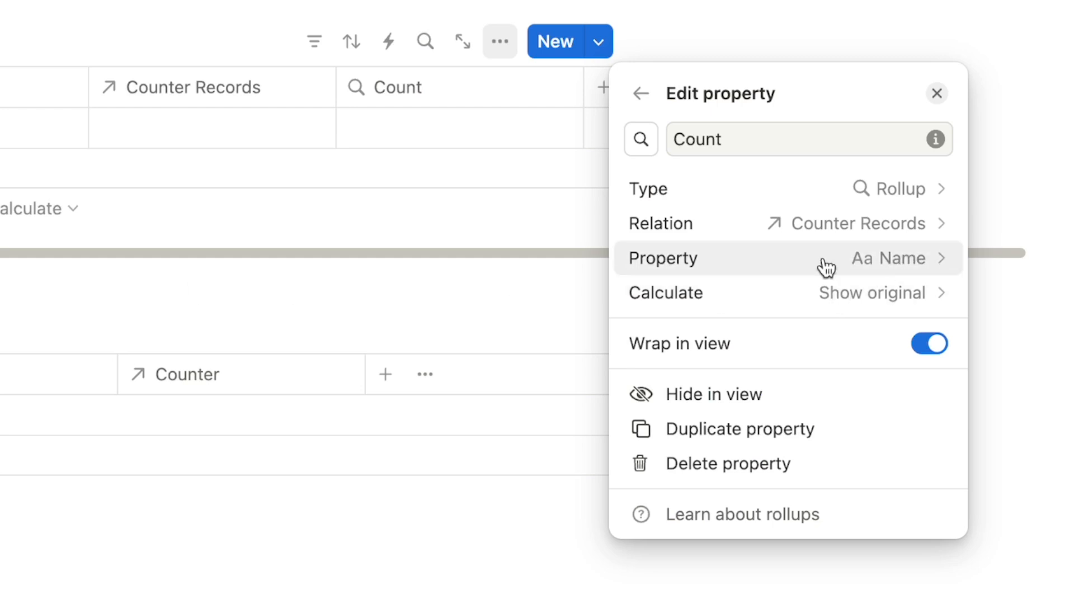
pyautogui.click(796, 297)
pyautogui.moveTo(780, 406)
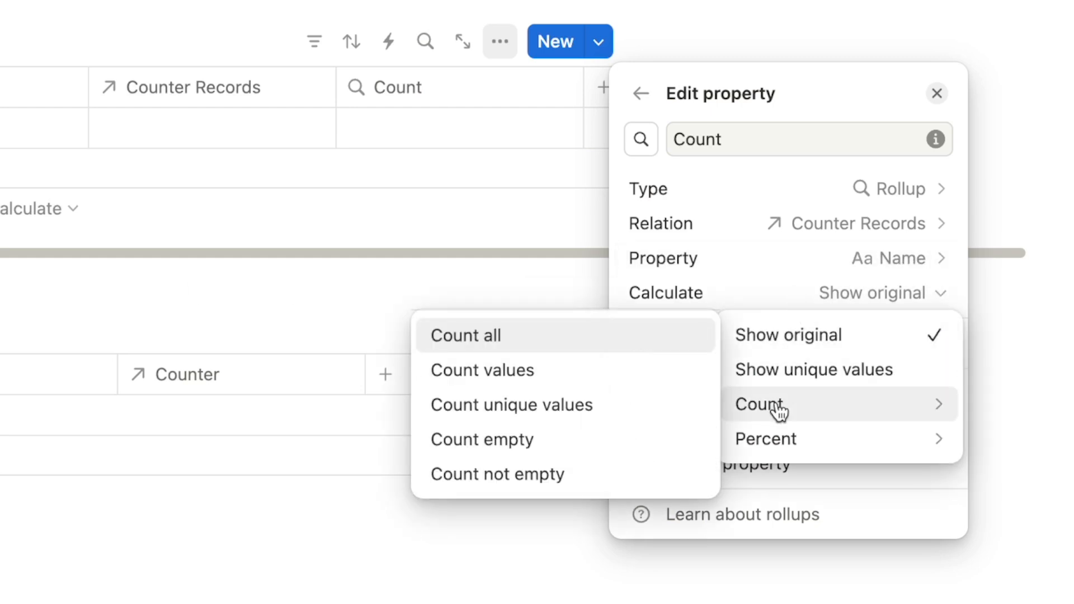
pyautogui.click(508, 338)
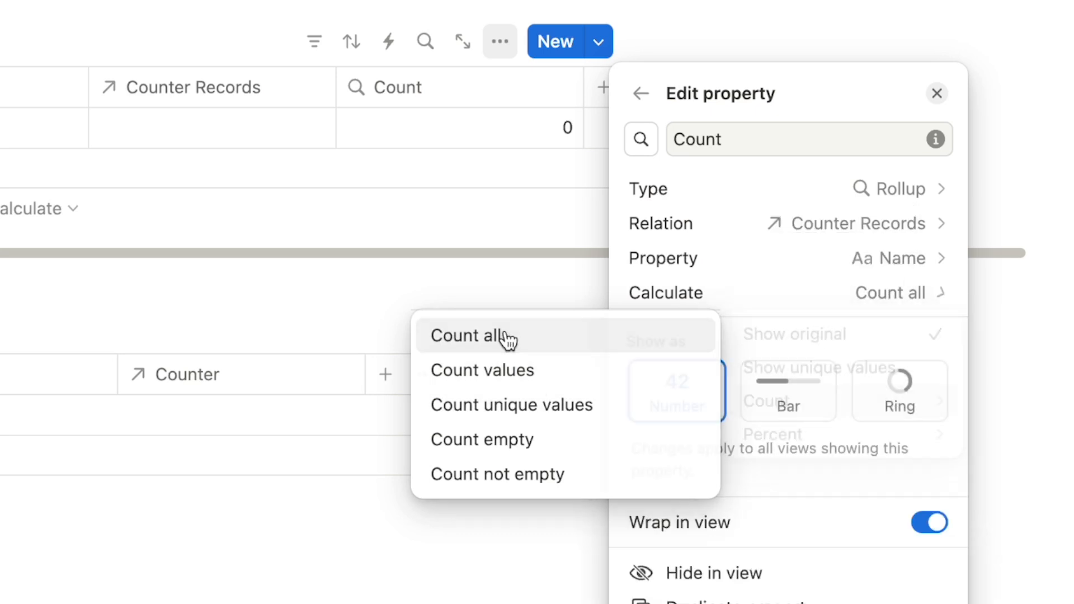
pyautogui.click(935, 94)
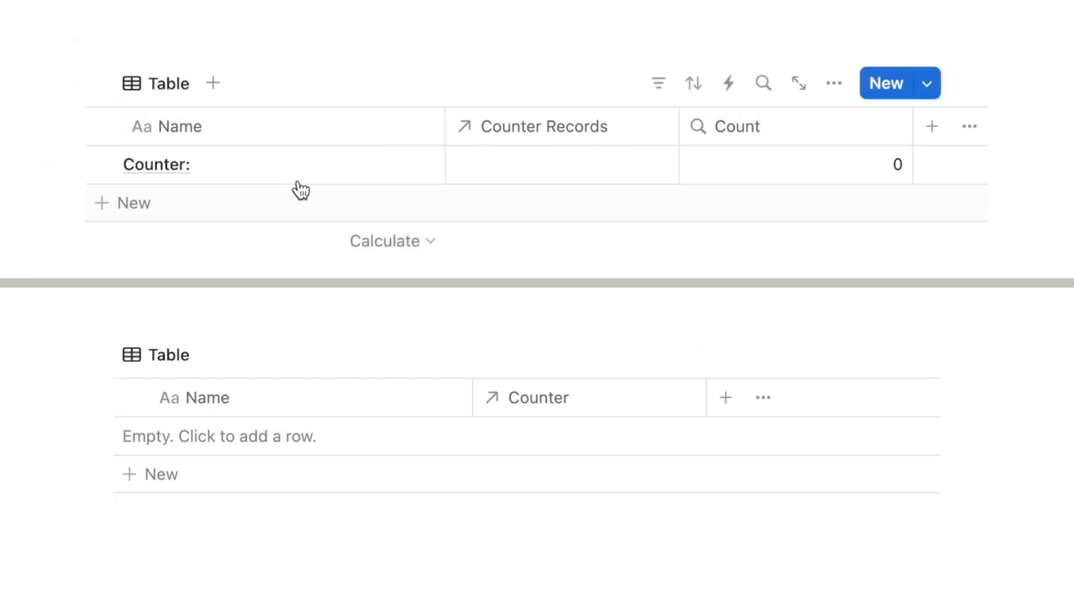
# Step: Switch the Counter database view to the Gallery layout with card preview set to None
pyautogui.click(834, 84)
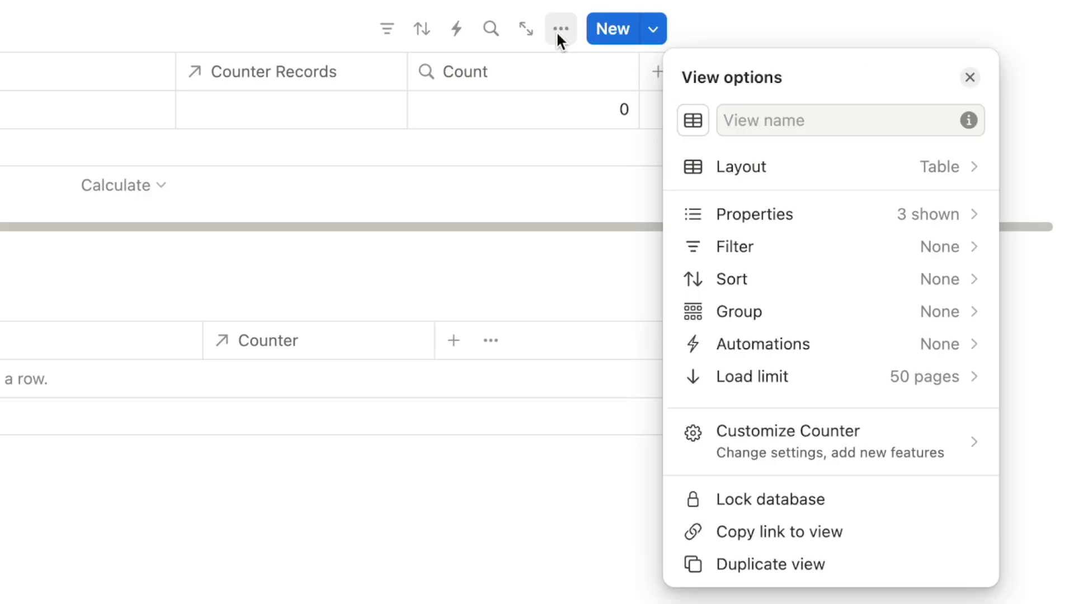
pyautogui.click(724, 166)
pyautogui.click(780, 220)
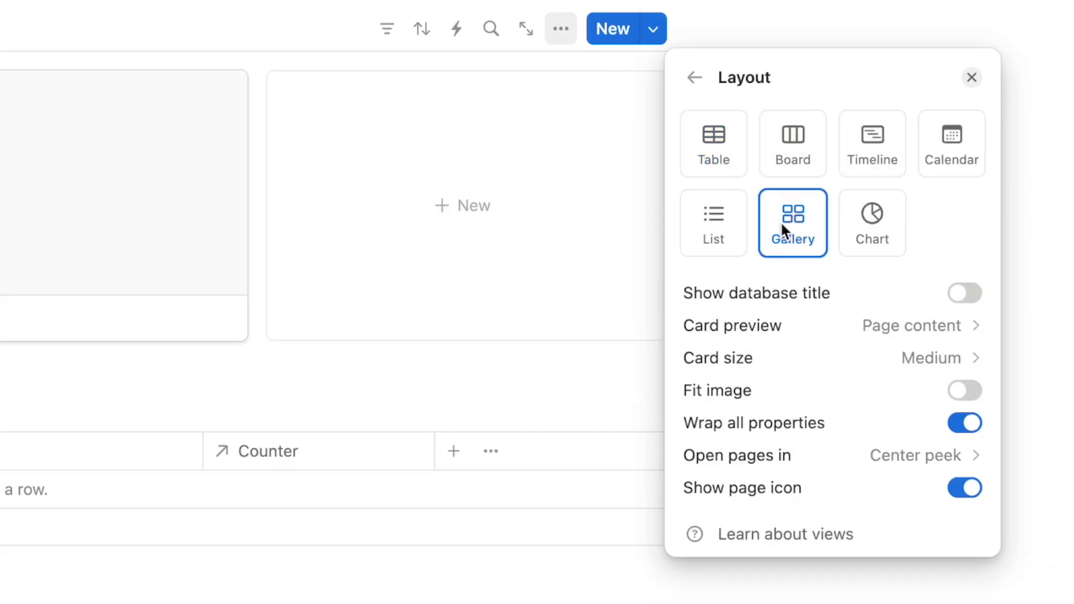
pyautogui.click(741, 327)
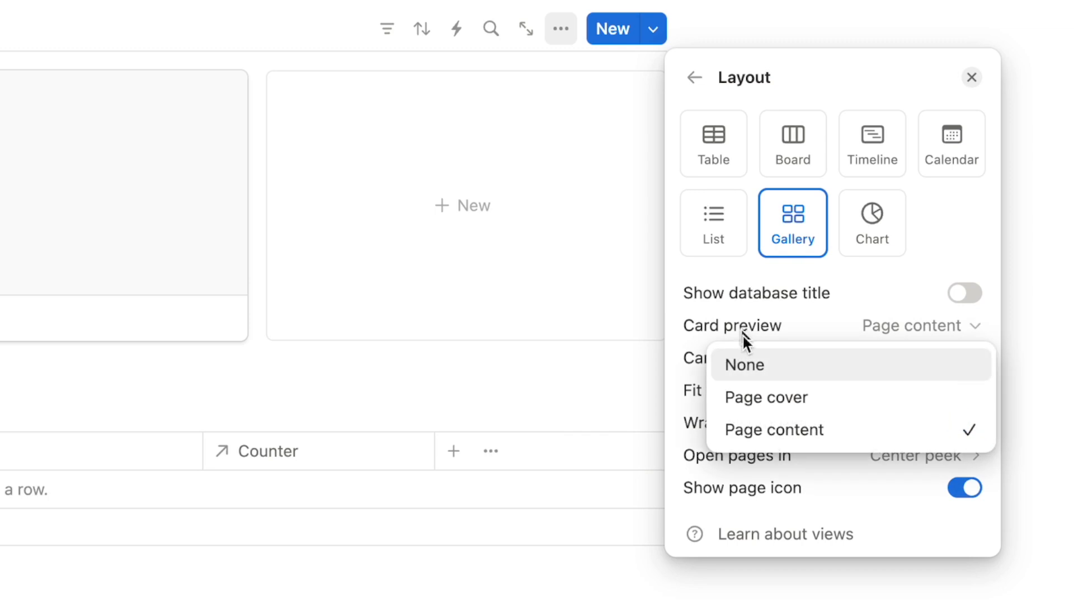
pyautogui.click(758, 371)
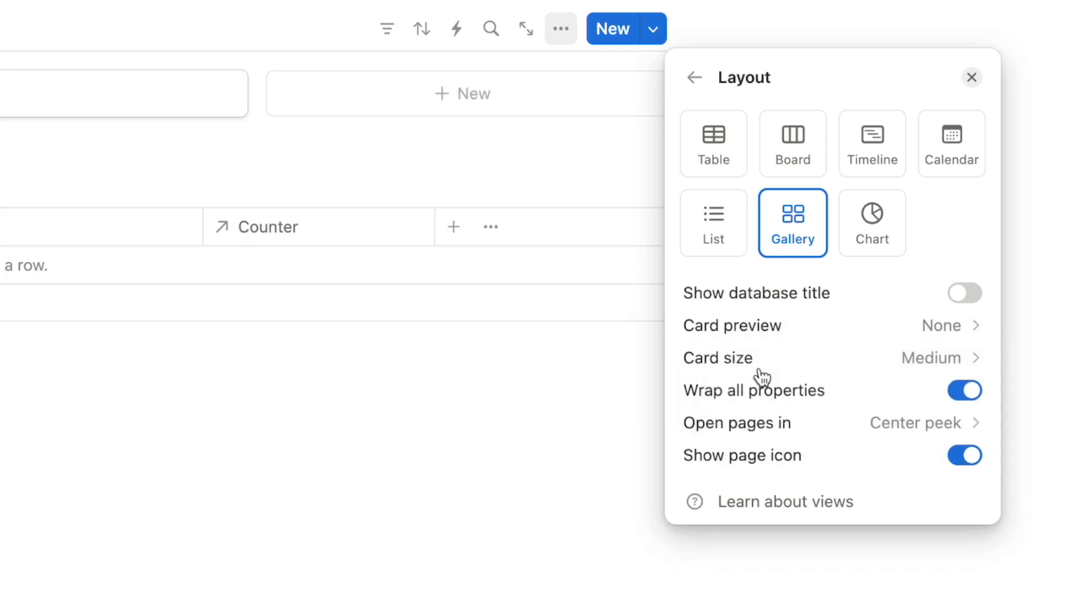
# Step: Set the Counter gallery's card size to Small and show the Count property on its cards
pyautogui.click(733, 363)
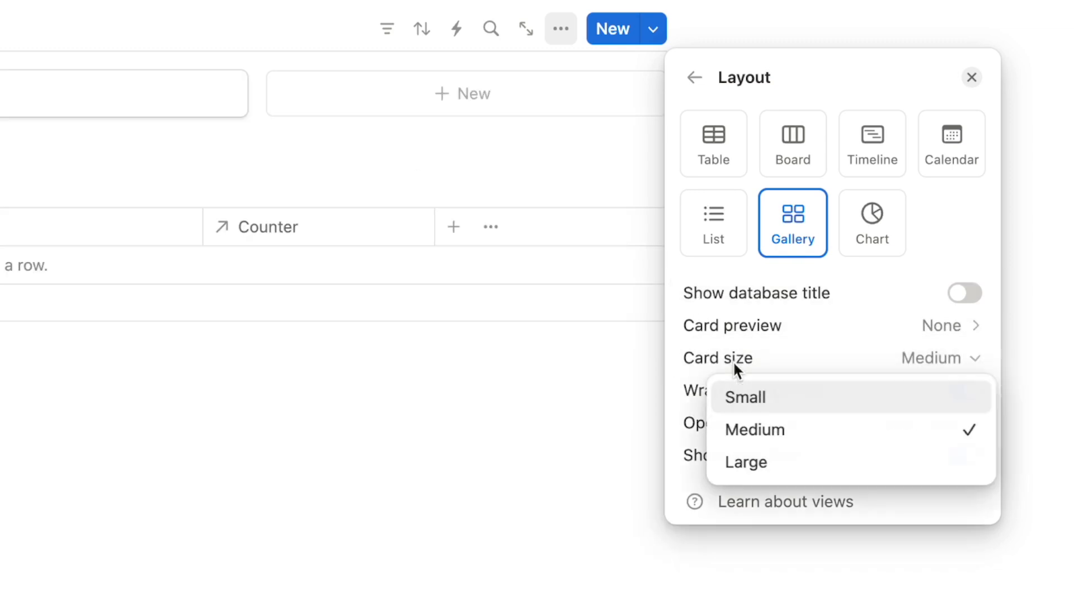
pyautogui.click(744, 394)
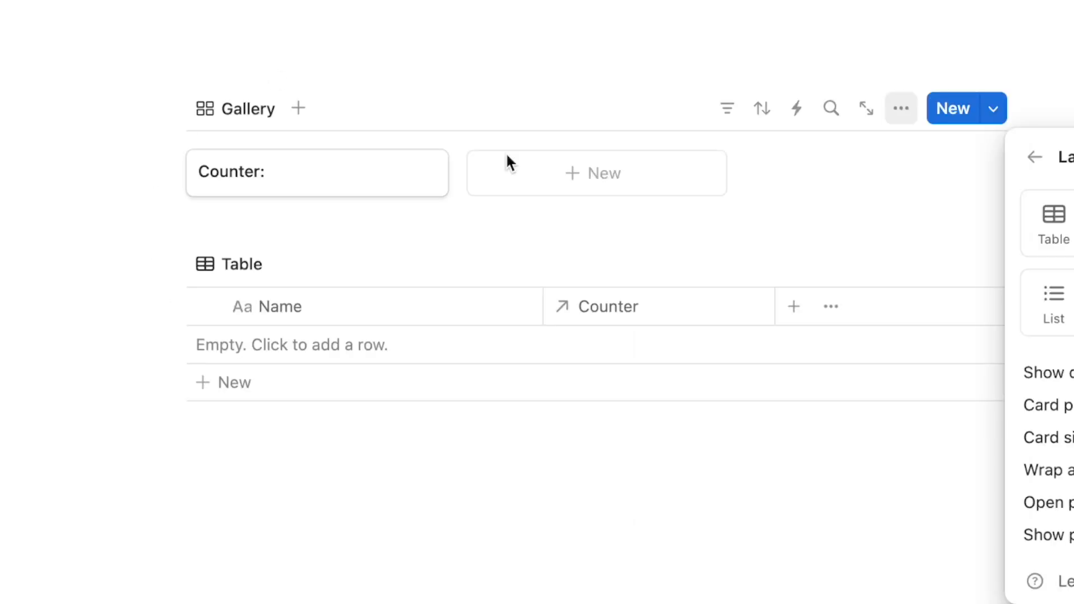
pyautogui.click(671, 77)
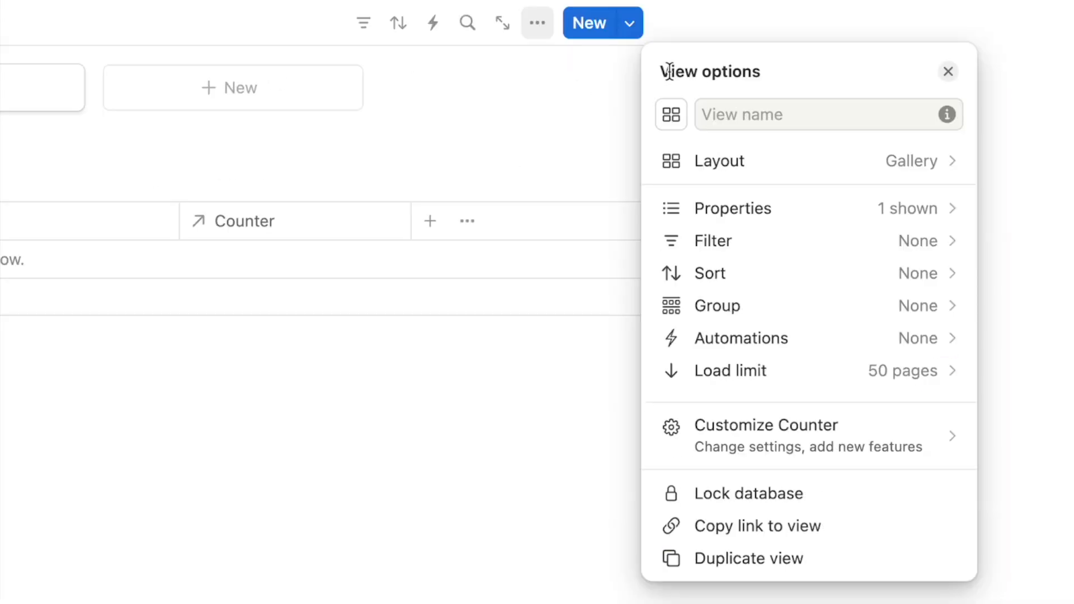
pyautogui.click(748, 214)
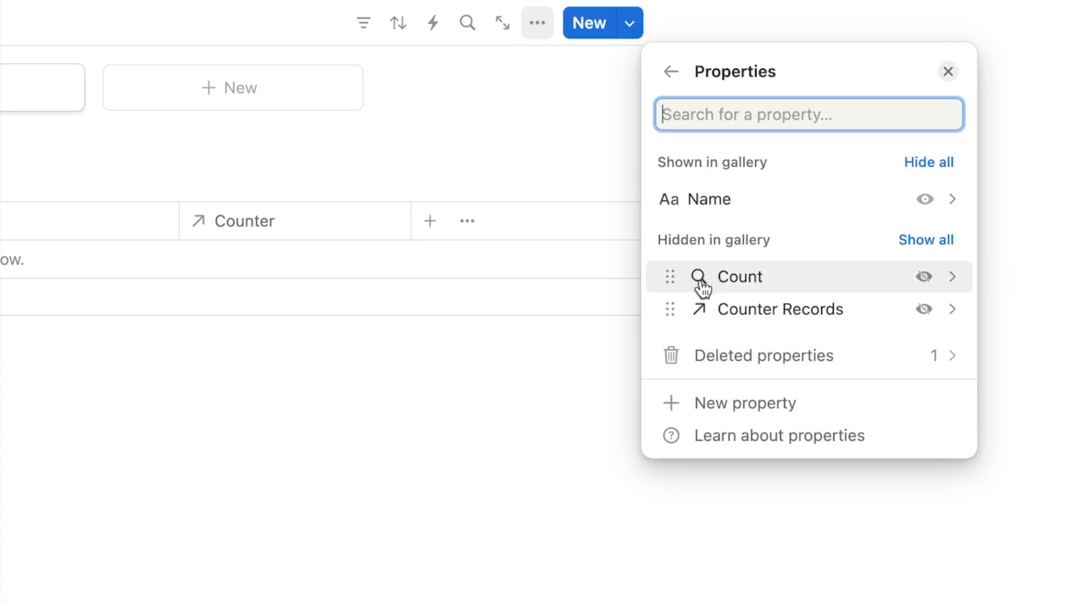
pyautogui.click(913, 280)
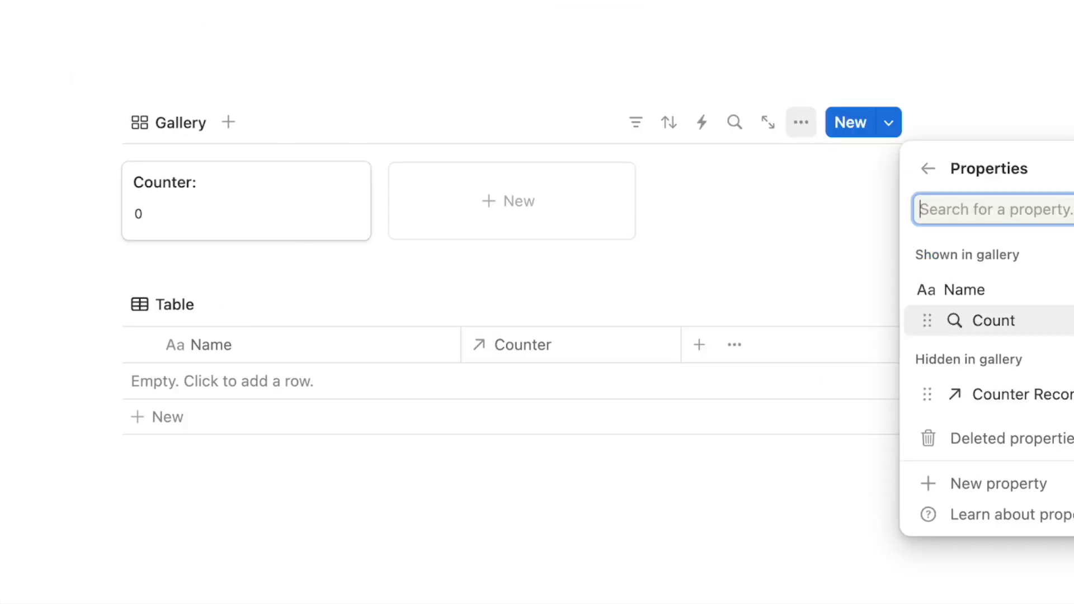
pyautogui.click(441, 127)
# Step: Insert a button block above the Counter gallery, name it Add 1 and give it a plus icon
pyautogui.scroll(1, 348, 386)
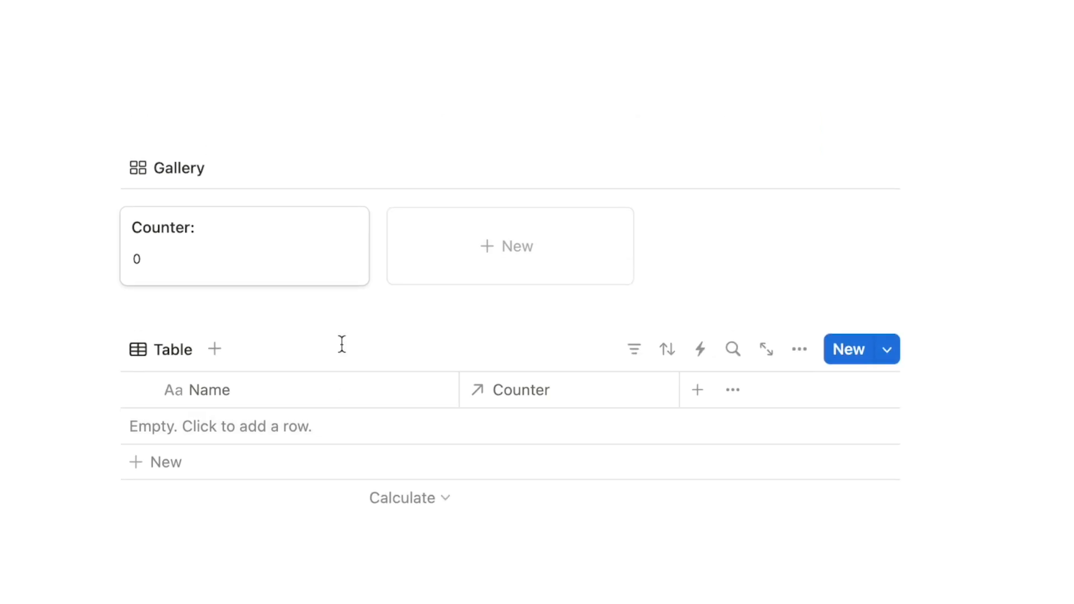
pyautogui.click(160, 91)
pyautogui.write('/butt')
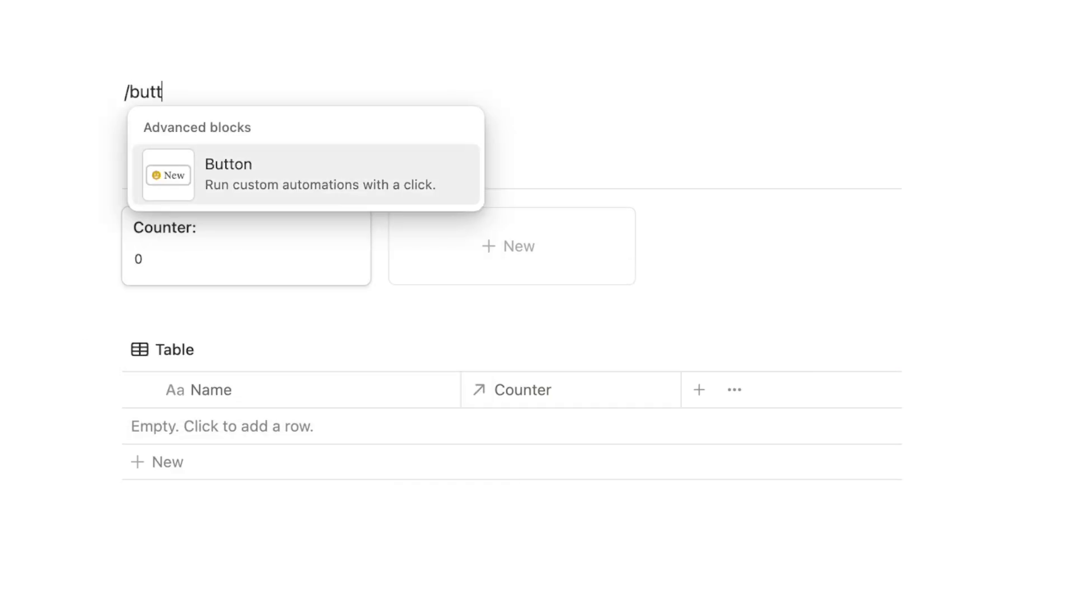
pyautogui.click(224, 184)
pyautogui.click(208, 150)
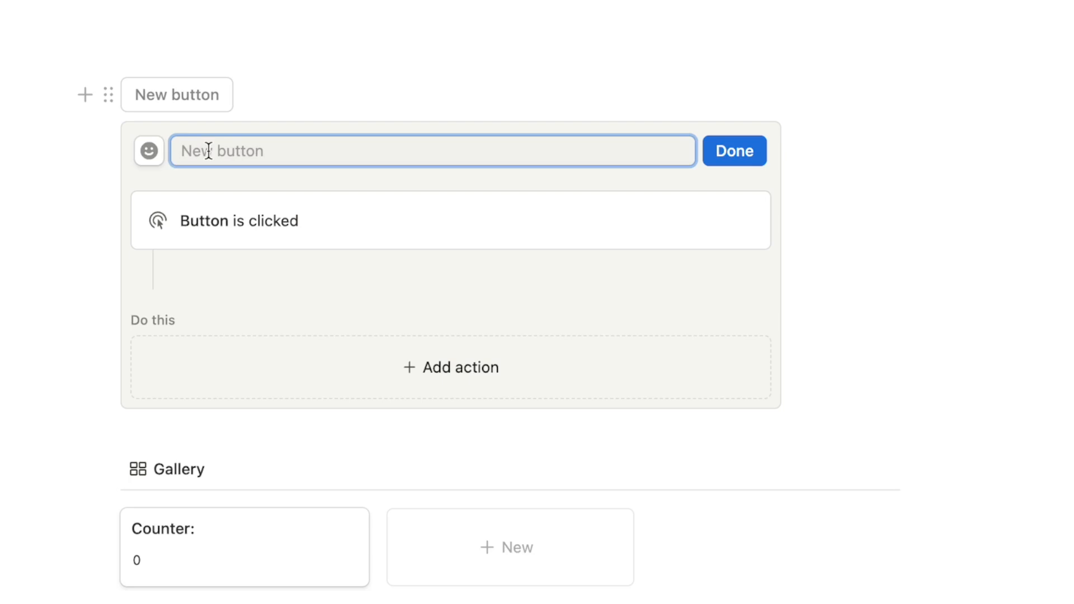
pyautogui.write('Add 1')
pyautogui.click(152, 159)
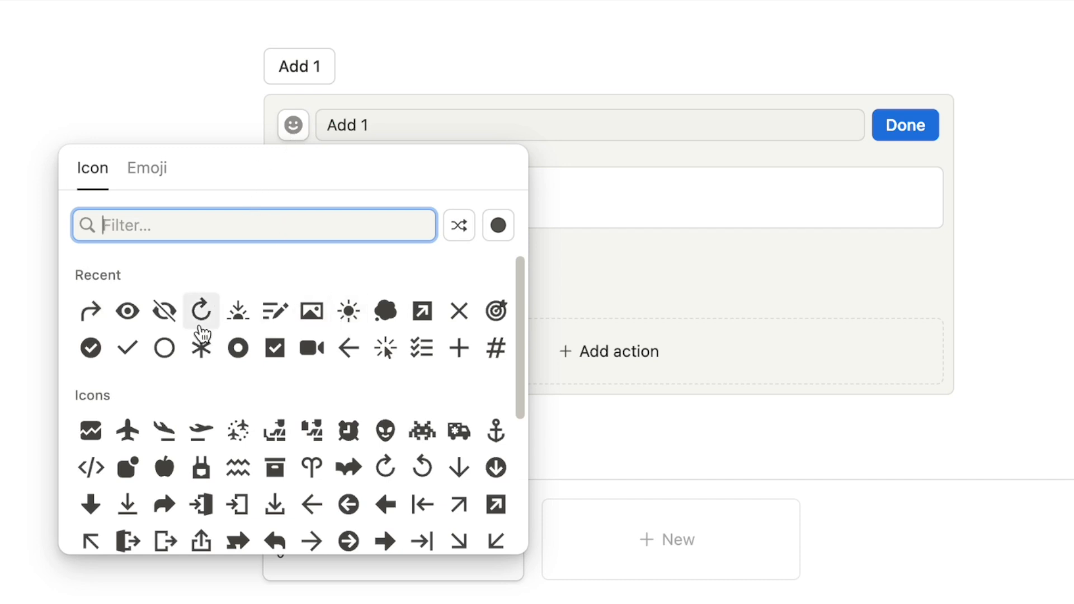
pyautogui.click(460, 349)
pyautogui.click(467, 351)
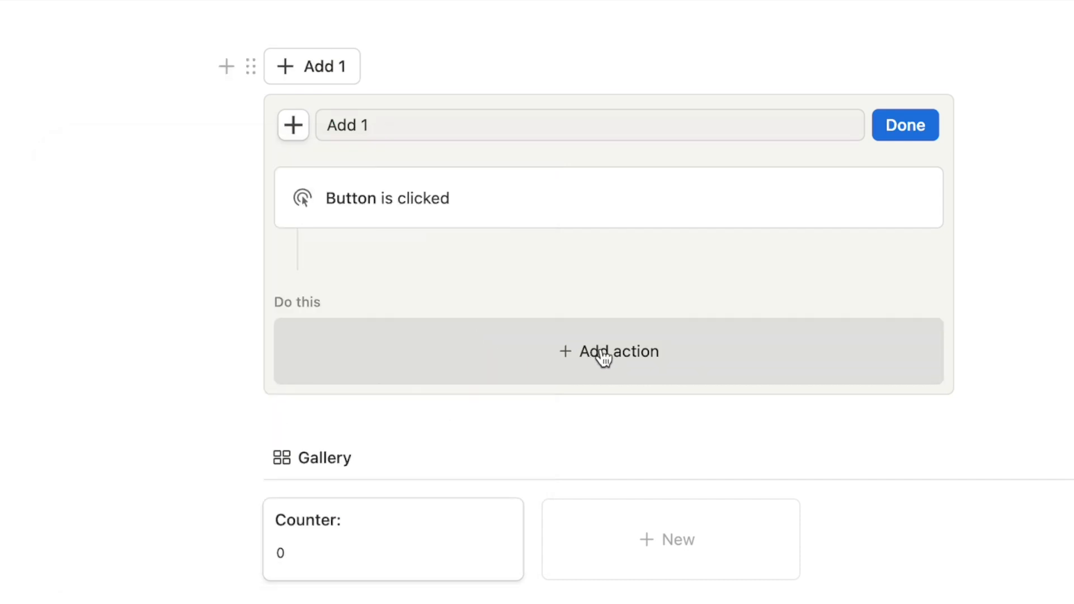
# Step: Give the Add 1 button an action that adds a page to the Counter Records database
pyautogui.click(599, 353)
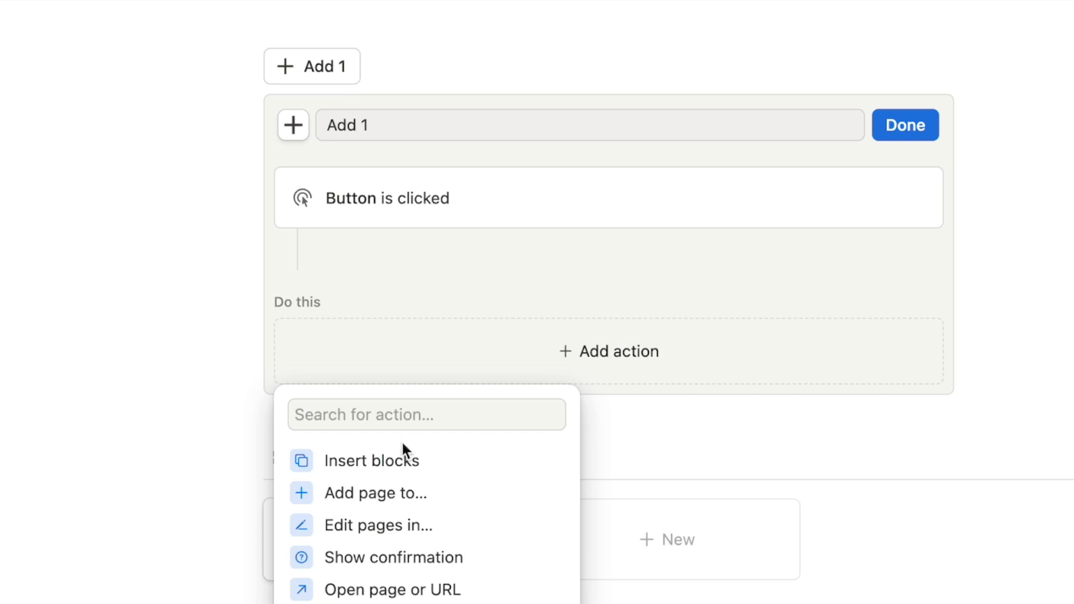
pyautogui.click(425, 502)
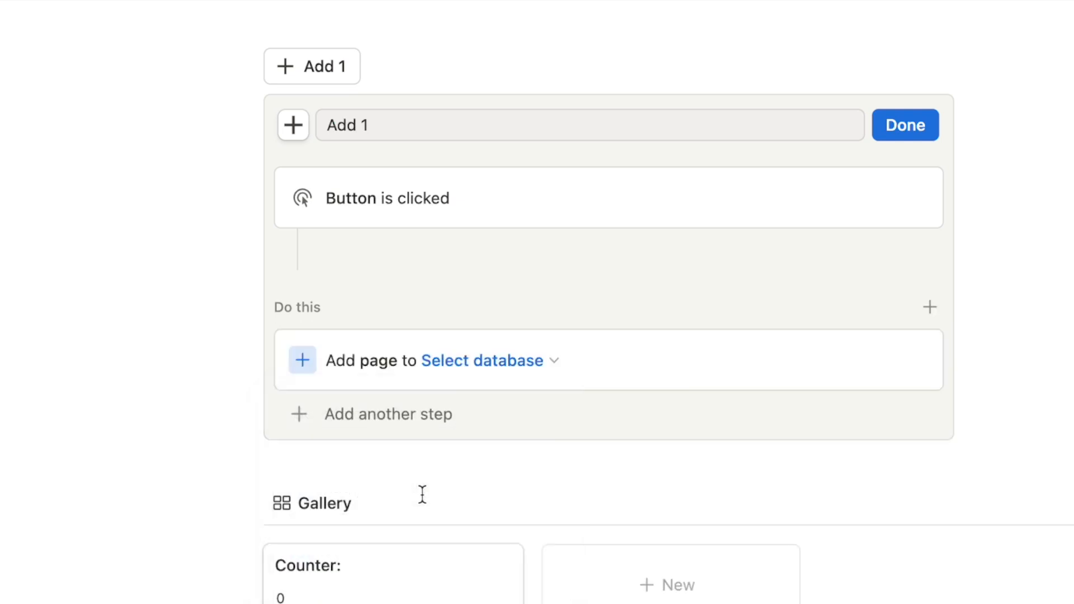
pyautogui.click(471, 363)
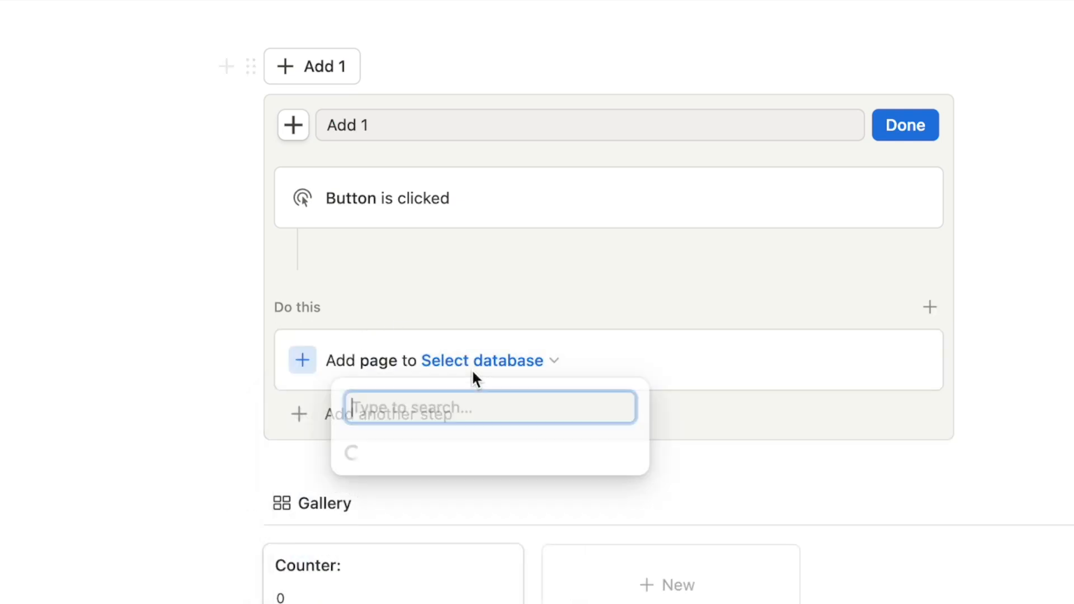
pyautogui.click(459, 77)
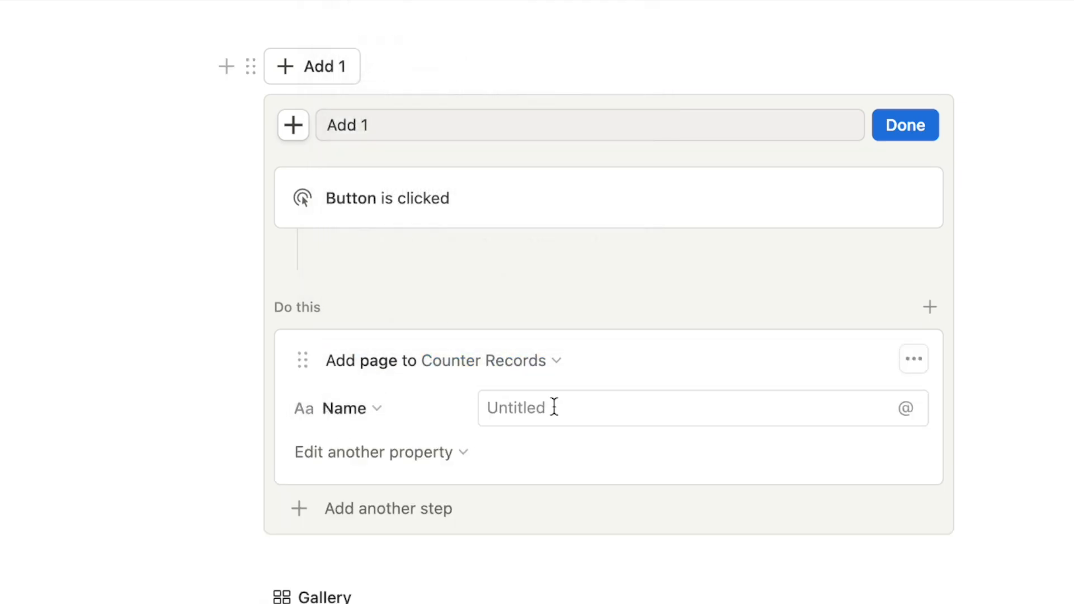
# Step: Have the Add 1 action set the new record's Counter relation to the "Counter:" page, and save the button
pyautogui.click(380, 458)
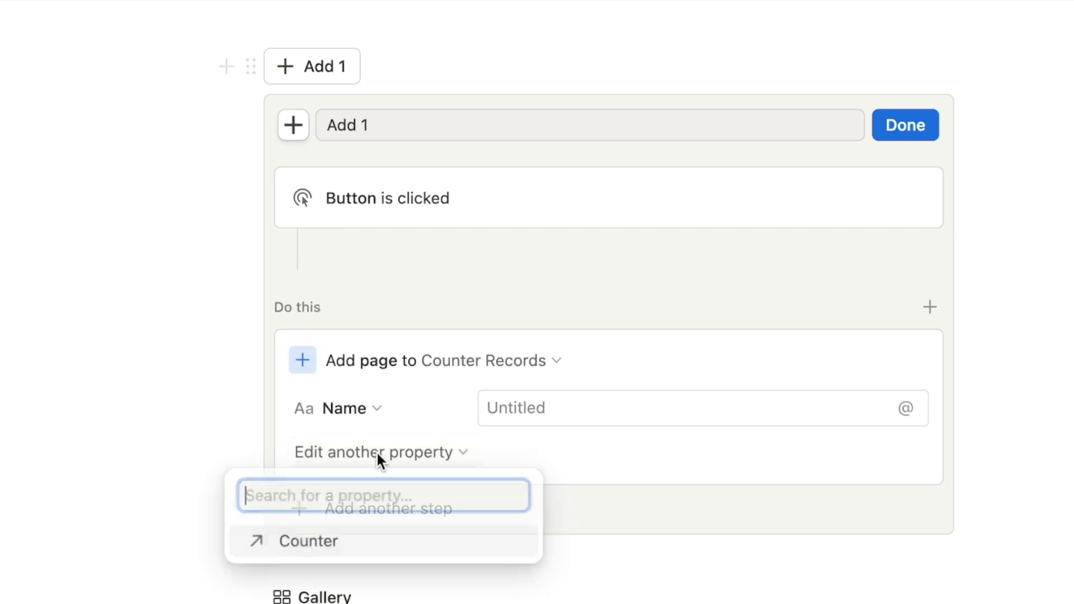
pyautogui.click(349, 552)
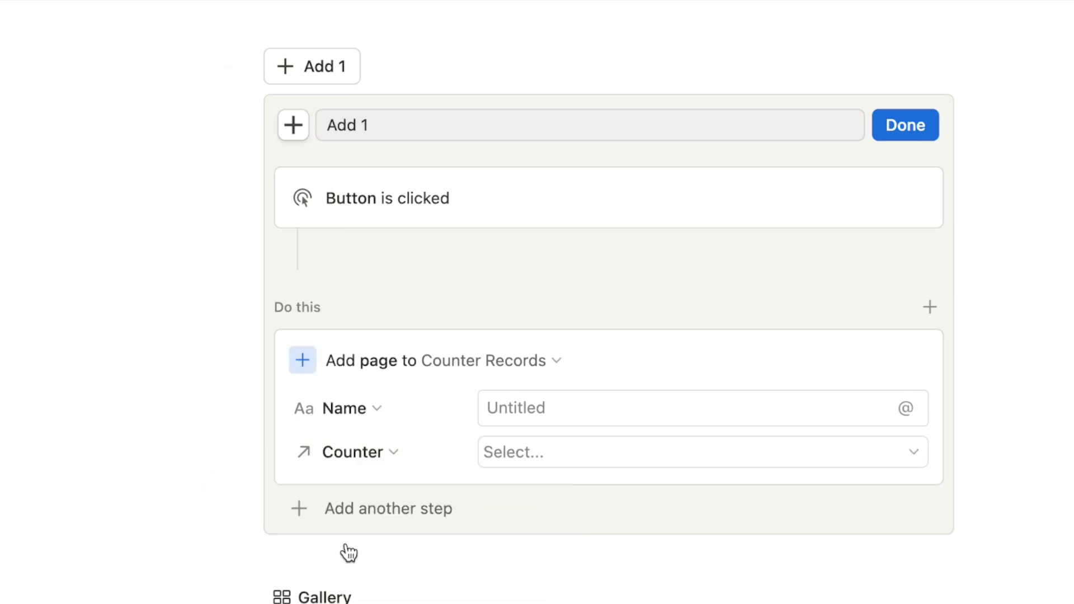
pyautogui.scroll(-5, 355, 427)
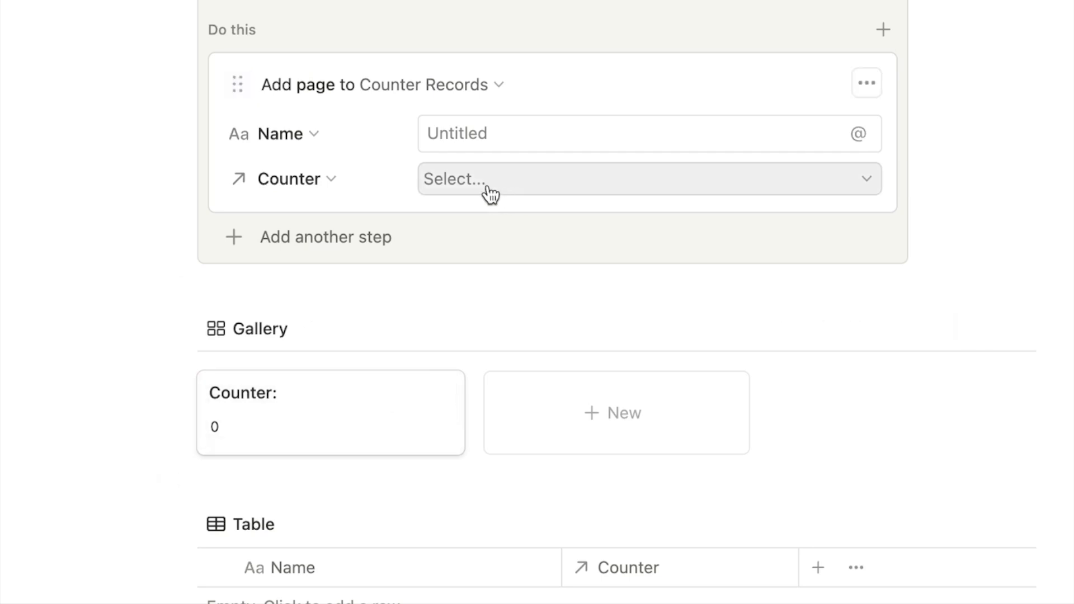
pyautogui.scroll(-3, 348, 403)
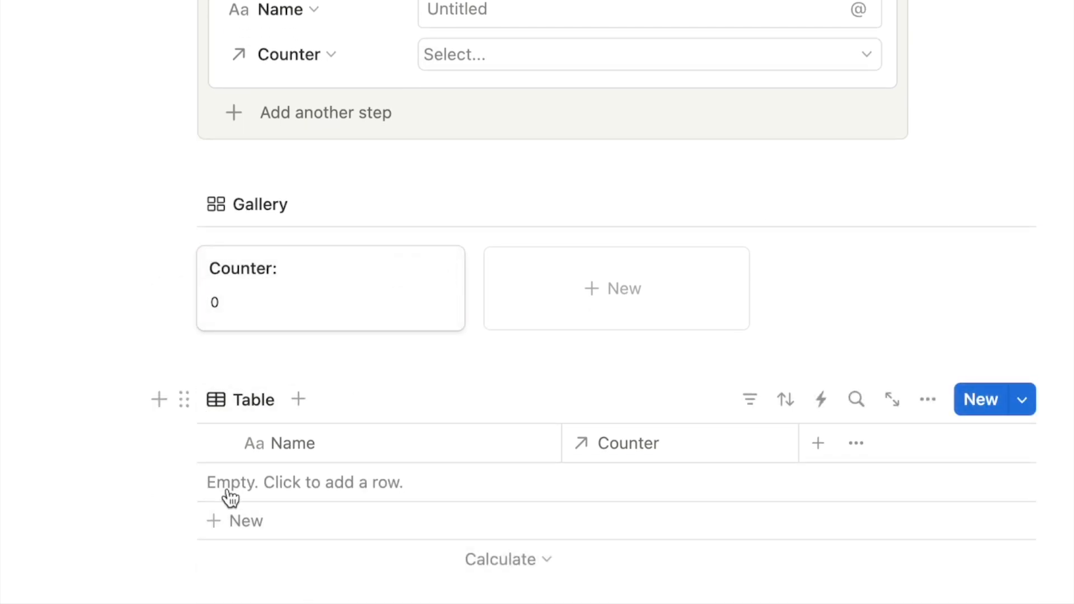
pyautogui.scroll(1, 424, 371)
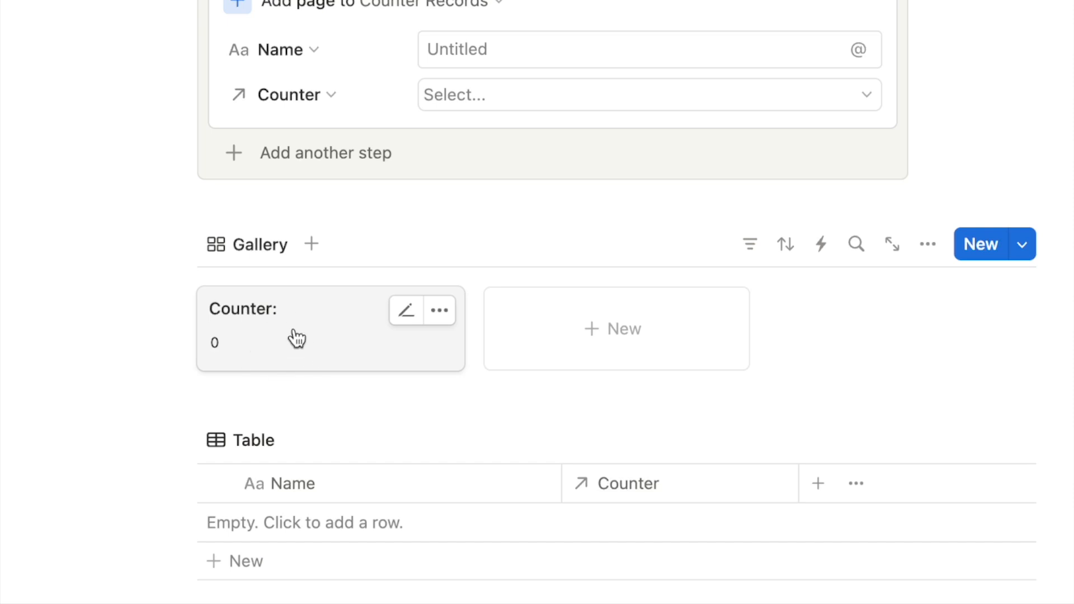
pyautogui.scroll(2, 286, 329)
pyautogui.click(475, 194)
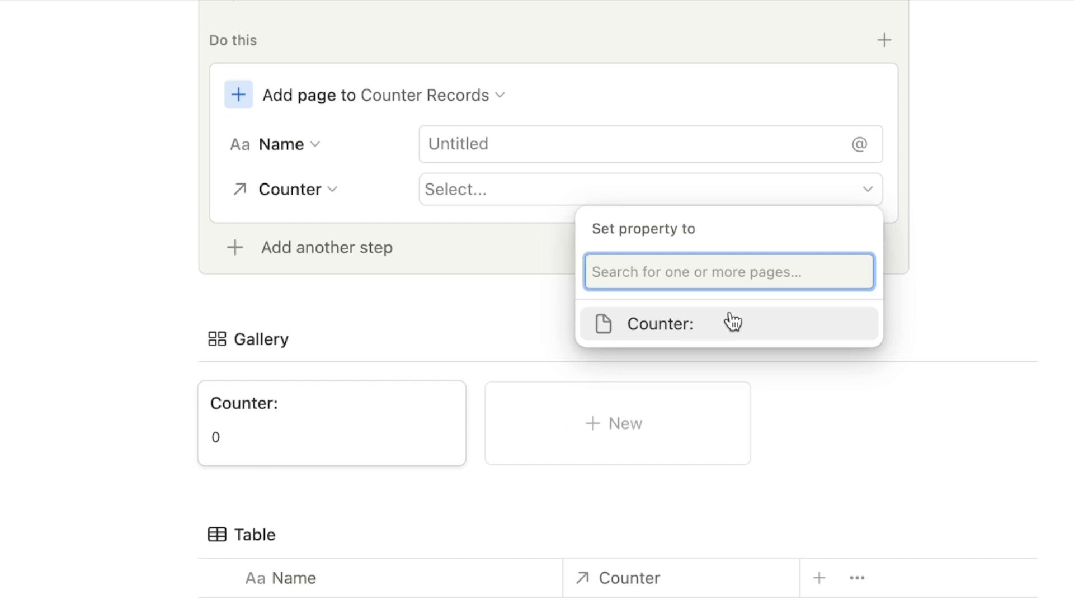
pyautogui.click(699, 326)
pyautogui.click(372, 209)
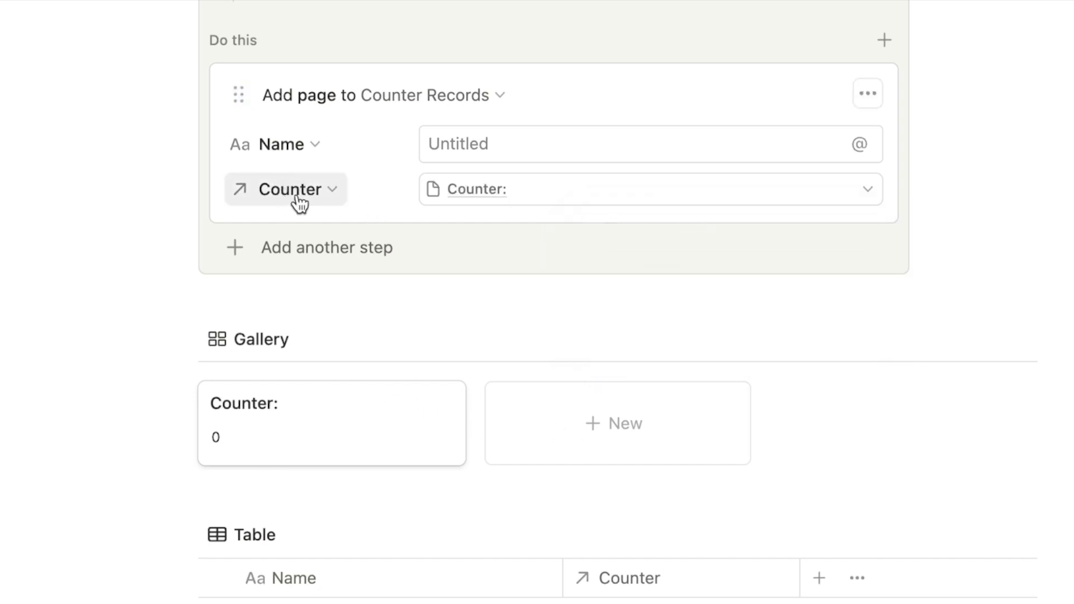
pyautogui.scroll(5, 304, 189)
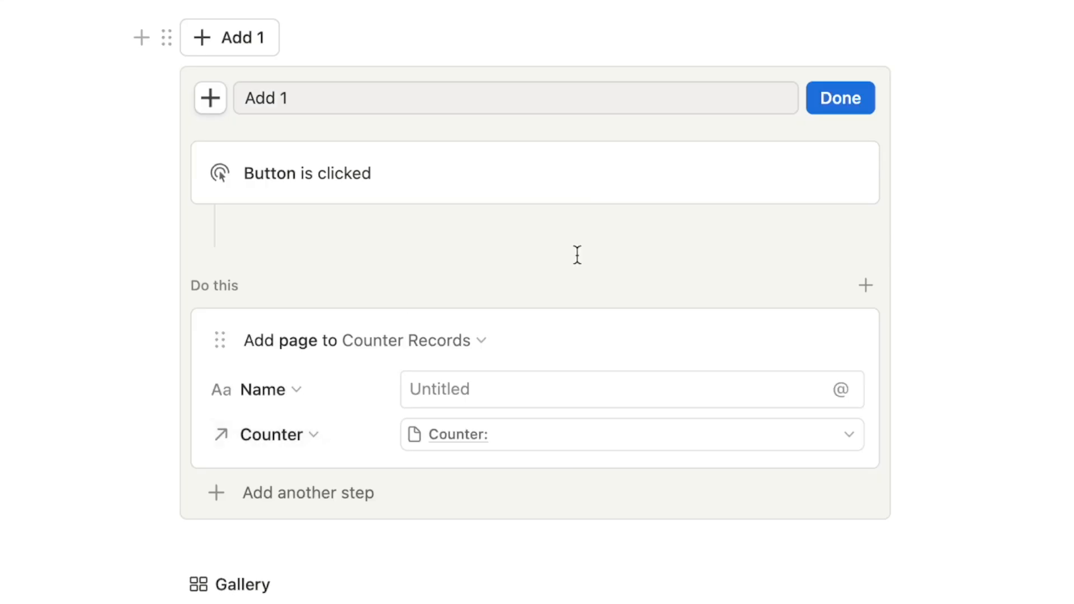
pyautogui.click(839, 98)
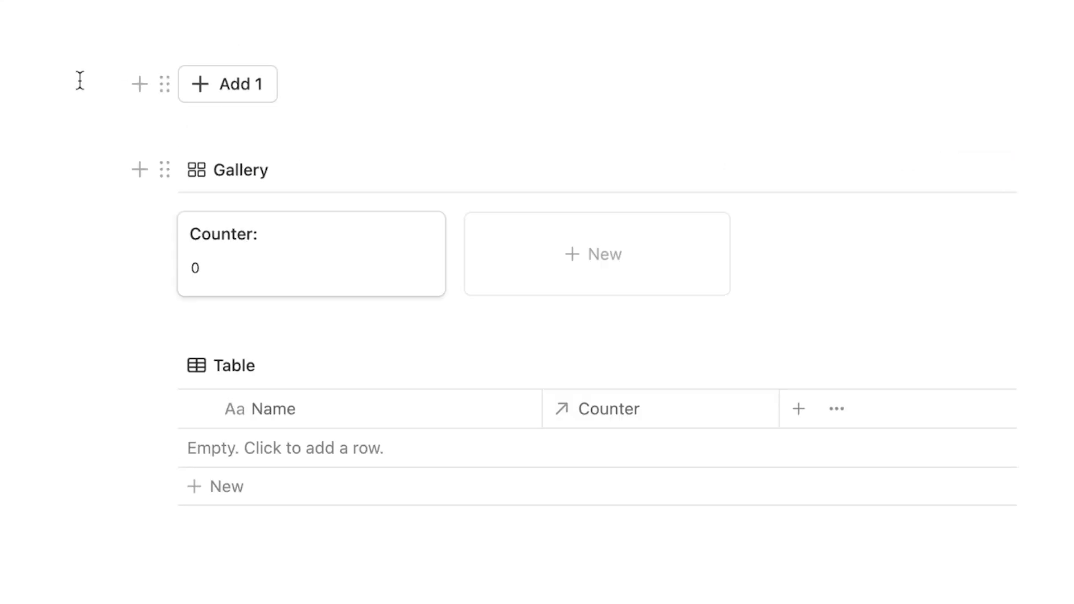
# Step: Give the Add 1 button a green background
pyautogui.click(164, 84)
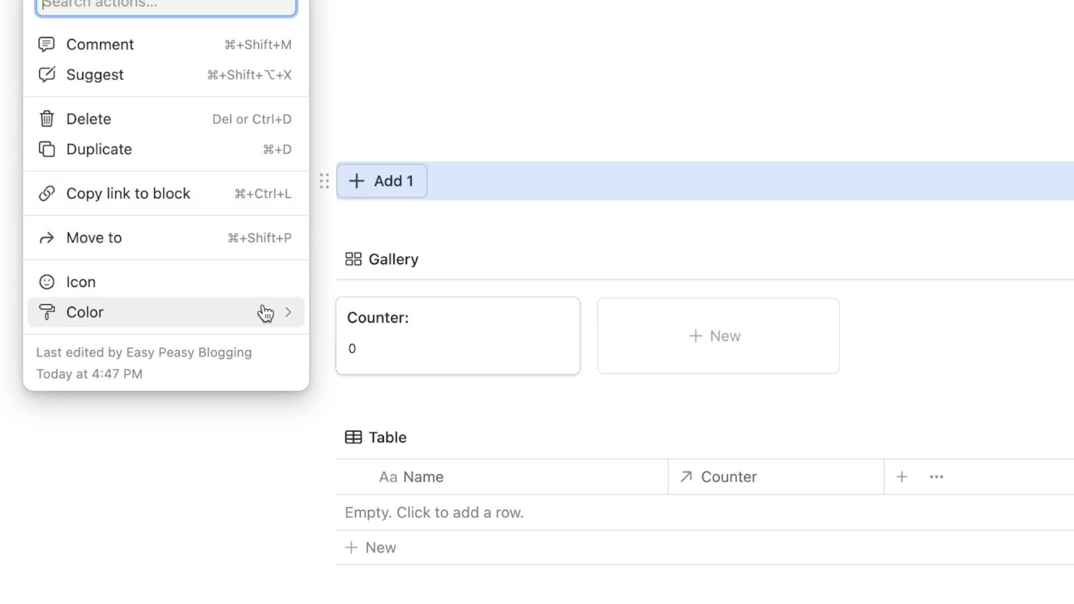
pyautogui.moveTo(265, 313)
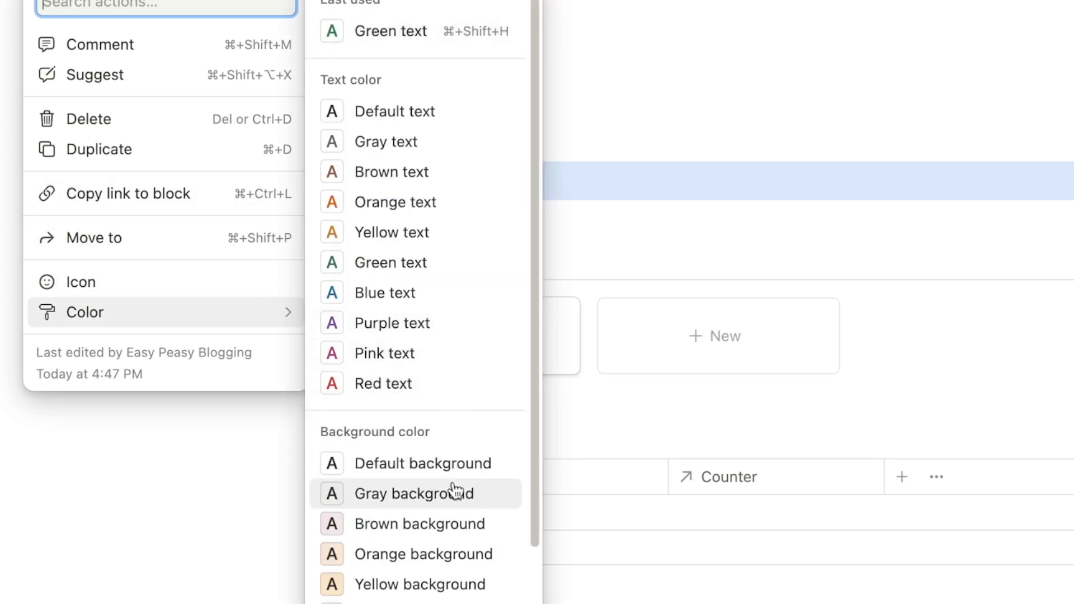
pyautogui.scroll(-1, 455, 489)
pyautogui.click(403, 573)
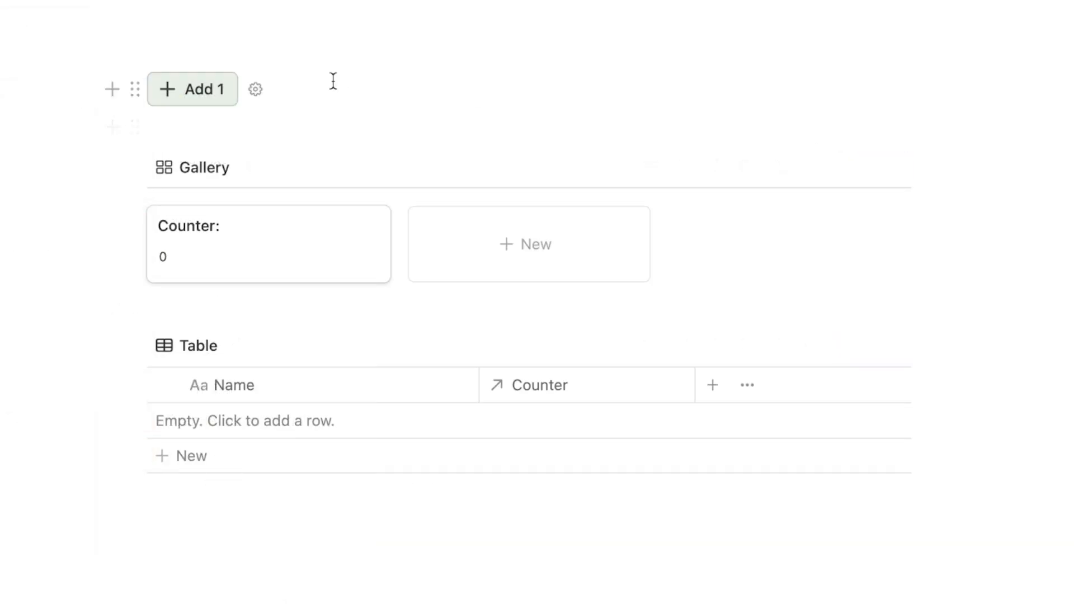
# Step: Run the Add 1 button twice to test the counter
pyautogui.click(174, 92)
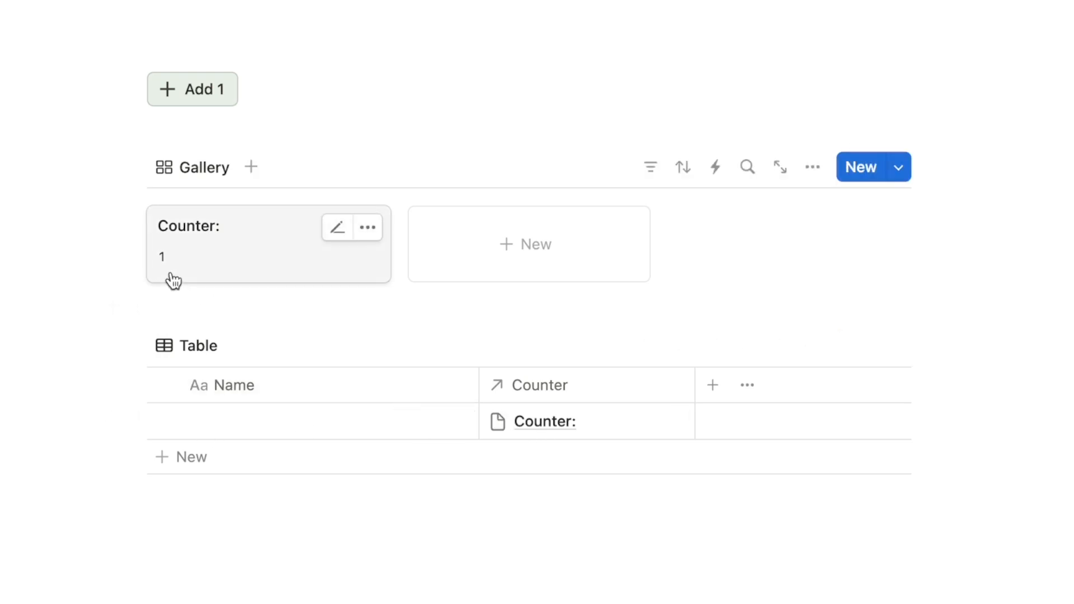
pyautogui.click(196, 96)
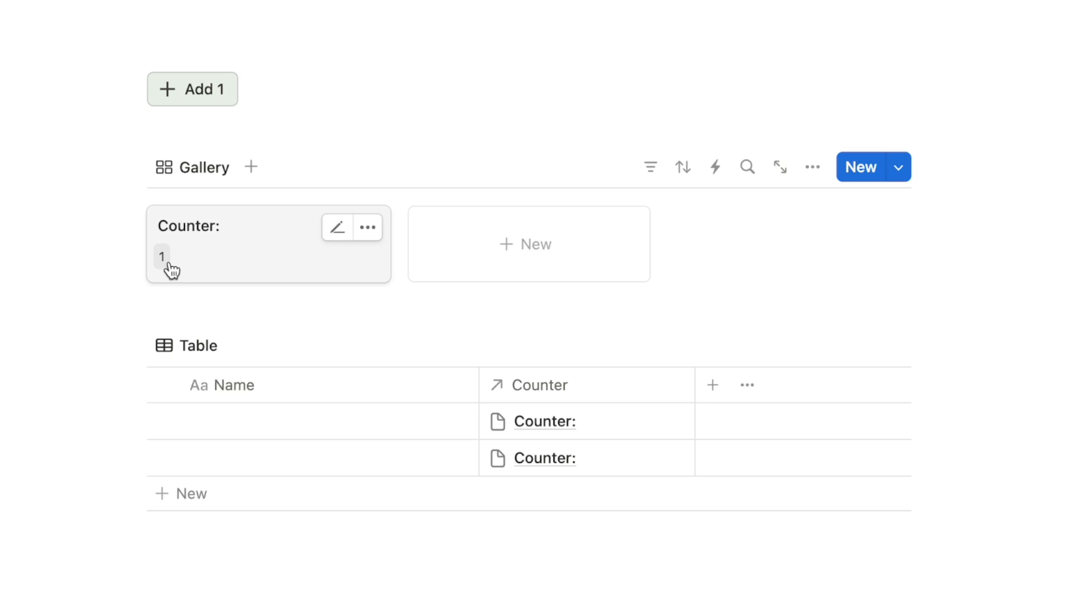
# Step: Insert a second button below Add 1, name it Reset and give it the clockwise circular arrow icon
pyautogui.scroll(1, 179, 271)
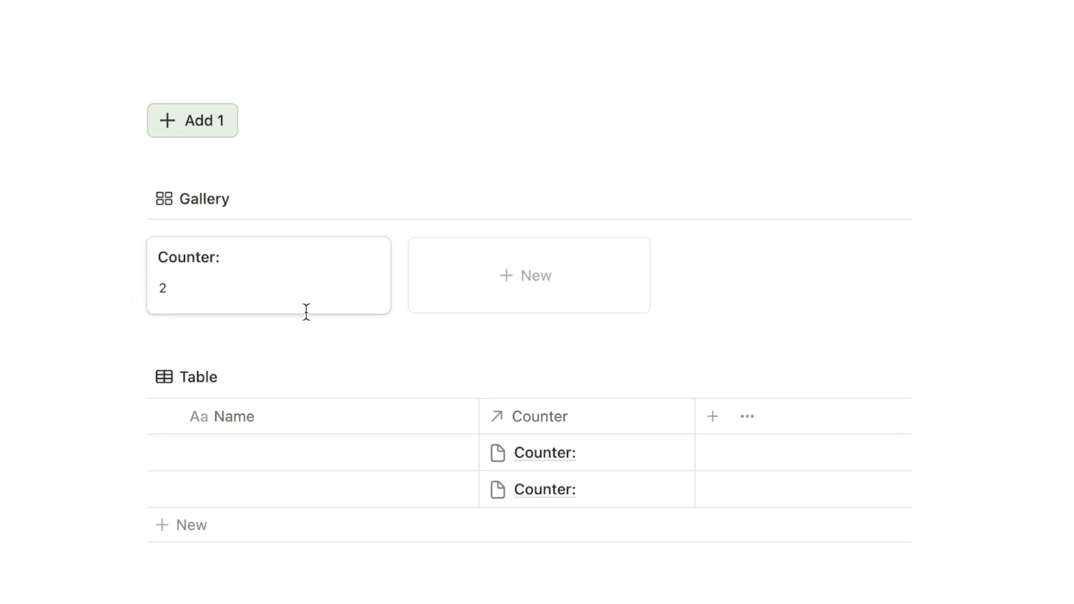
pyautogui.click(109, 159)
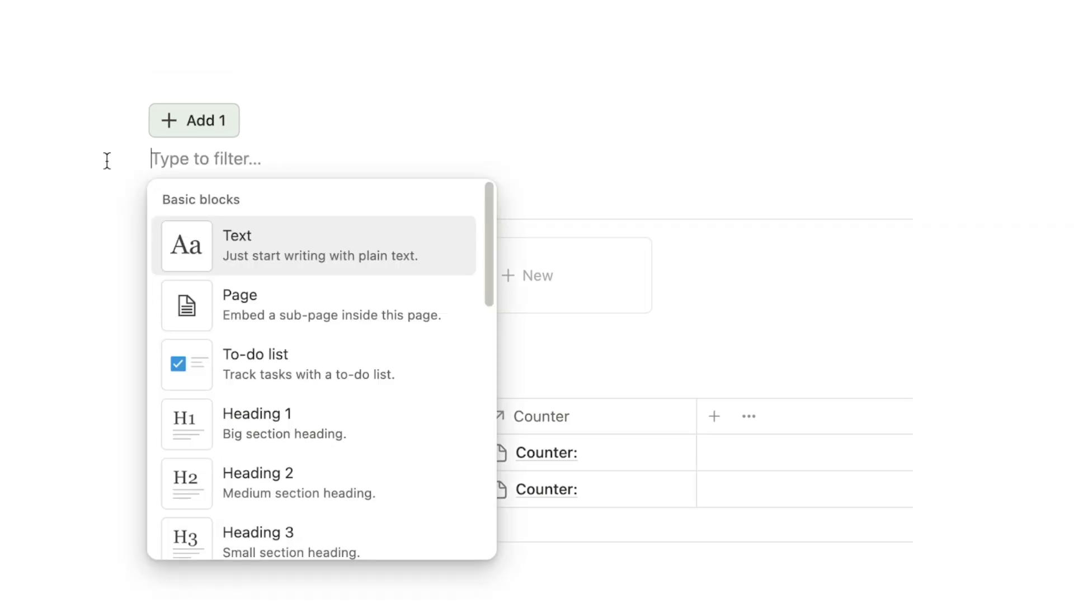
pyautogui.write('butt')
pyautogui.click(218, 247)
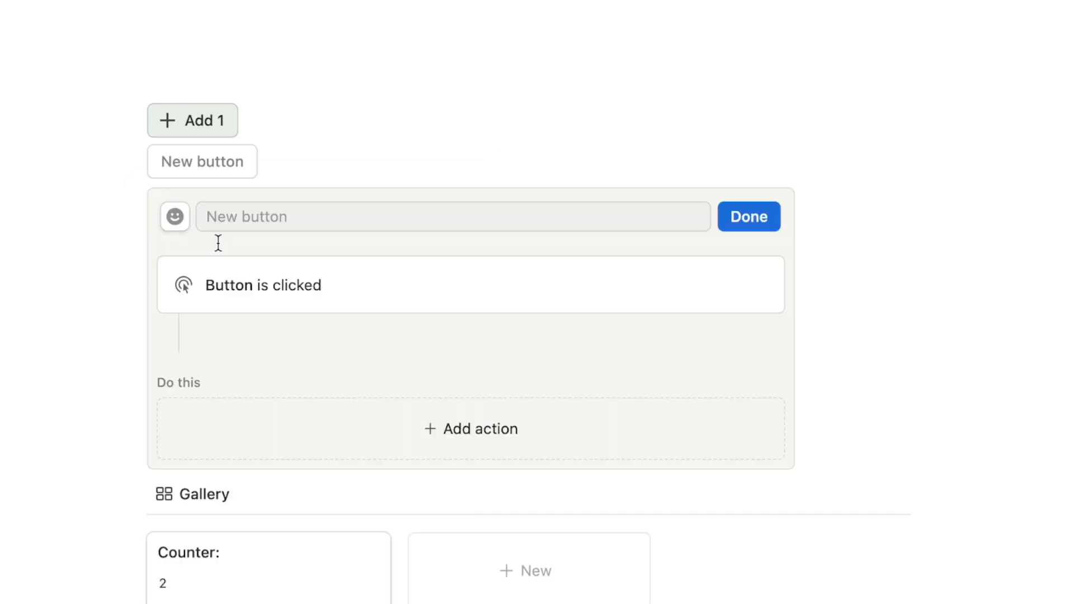
pyautogui.click(229, 217)
pyautogui.write('Reset')
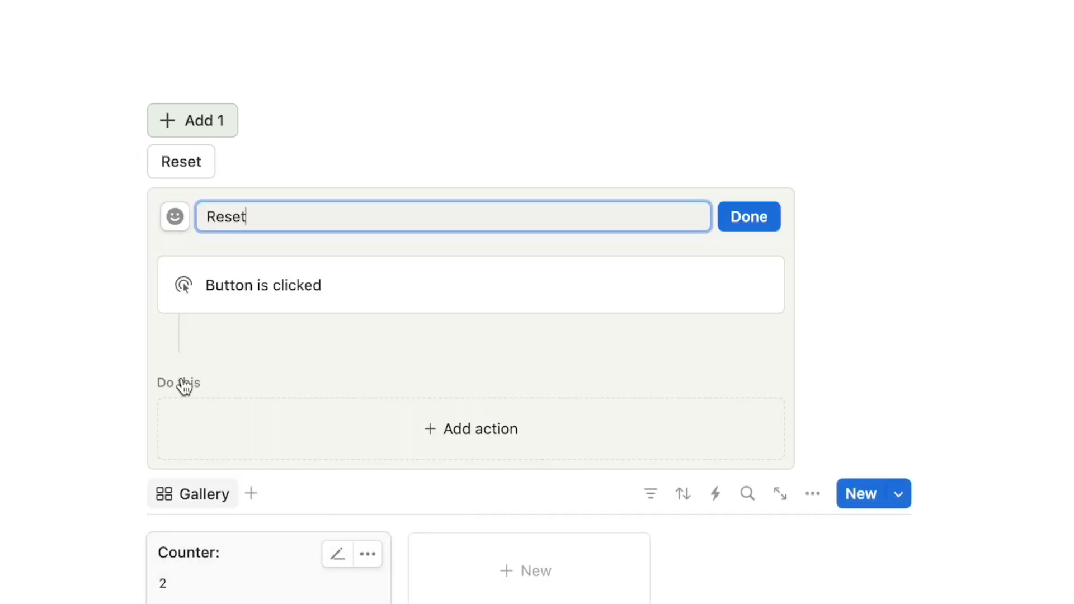
pyautogui.click(175, 217)
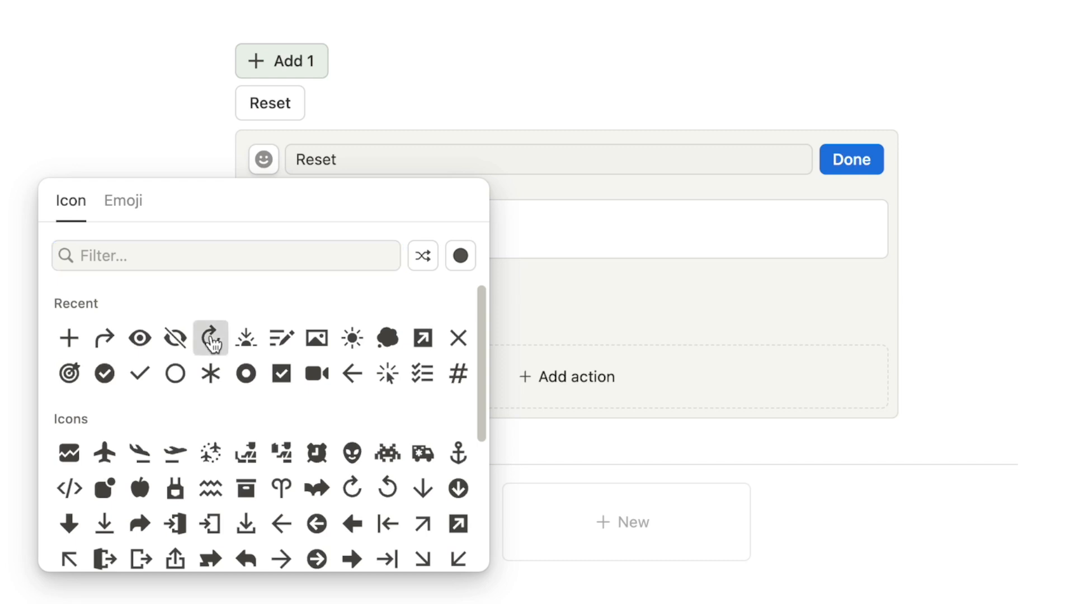
pyautogui.click(211, 336)
# Step: Add an action to the Reset button that edits all pages in the Counter Records database
pyautogui.click(336, 386)
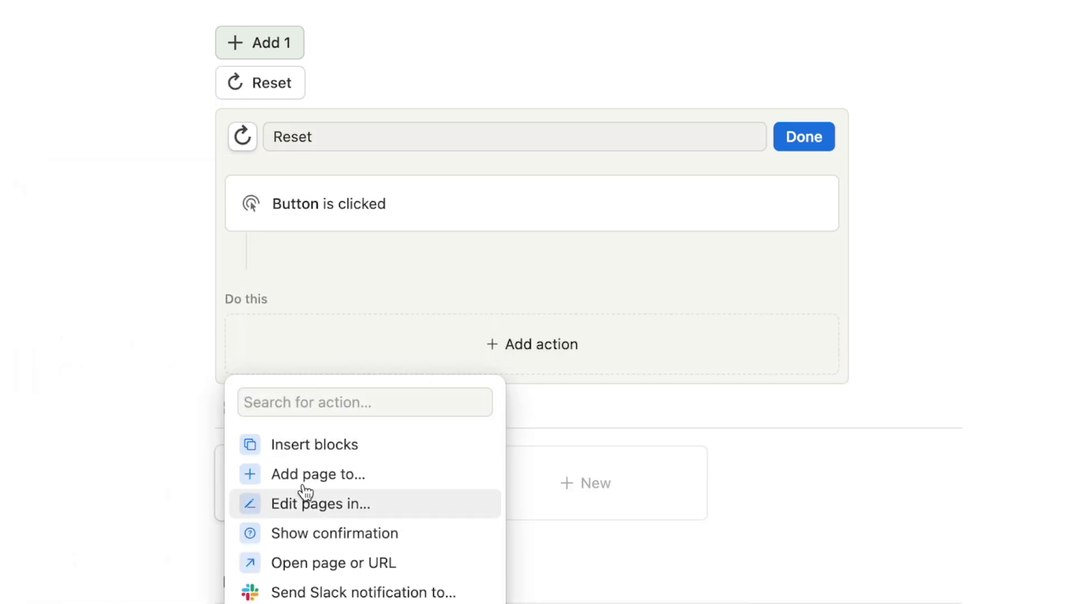
pyautogui.click(354, 507)
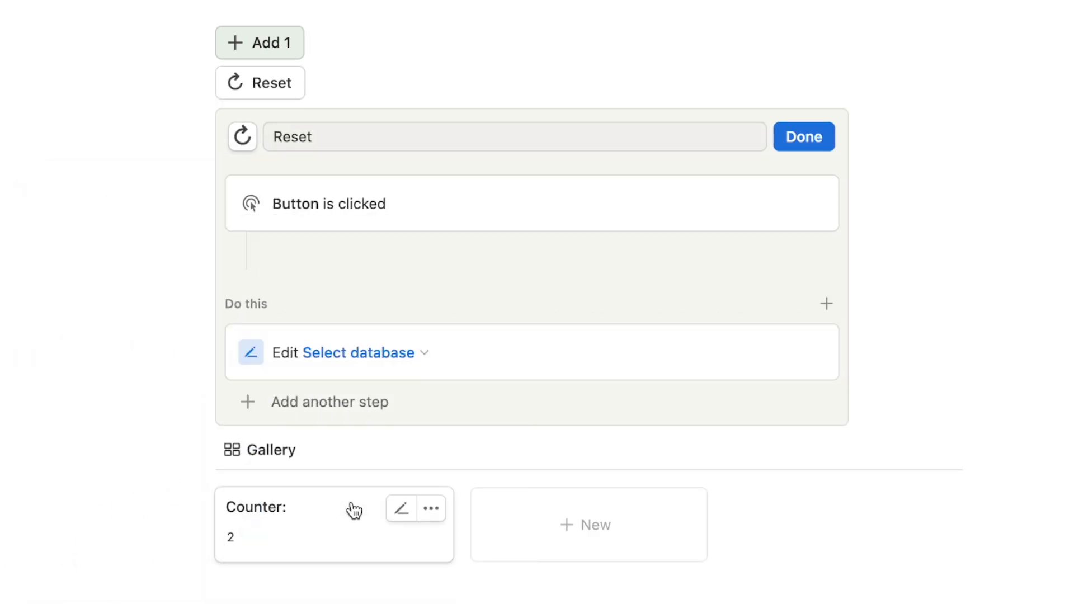
pyautogui.click(355, 368)
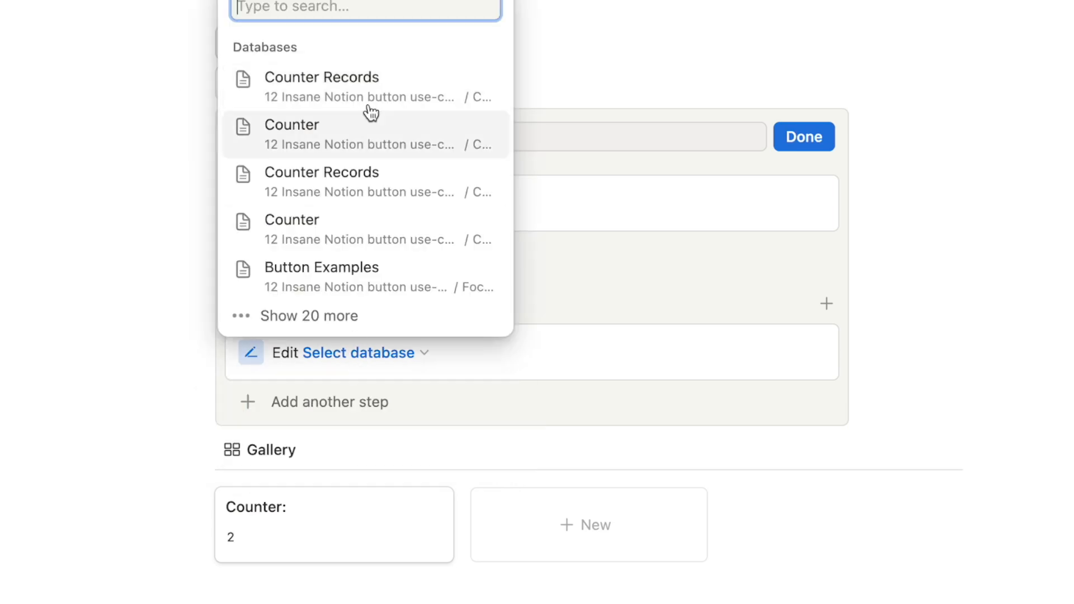
pyautogui.click(358, 94)
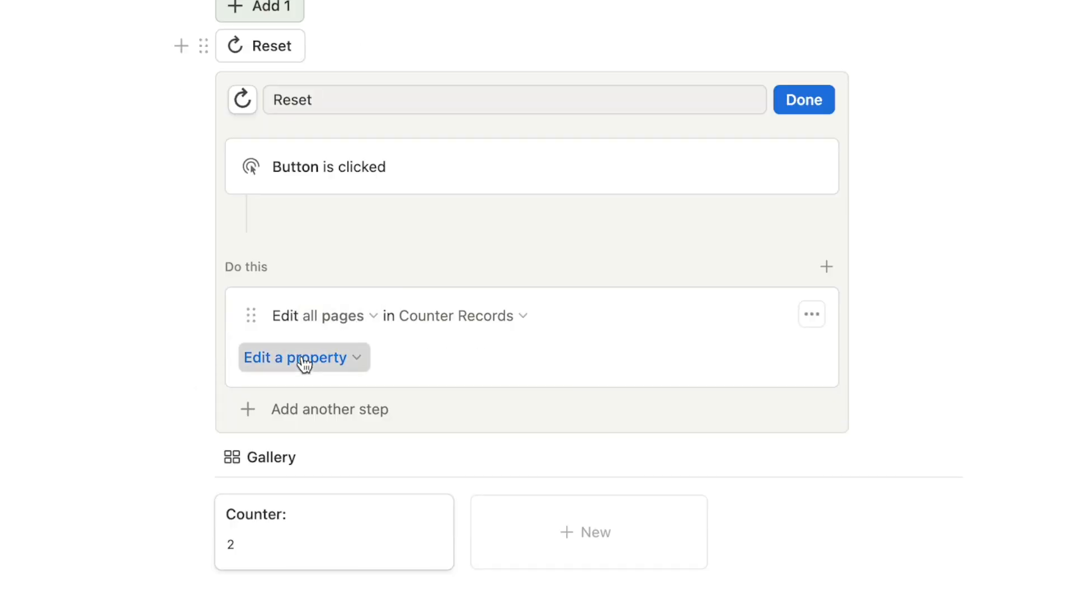
# Step: Have the Reset action remove the "Counter:" page from the Counter relation, and save the button
pyautogui.click(302, 394)
pyautogui.click(288, 470)
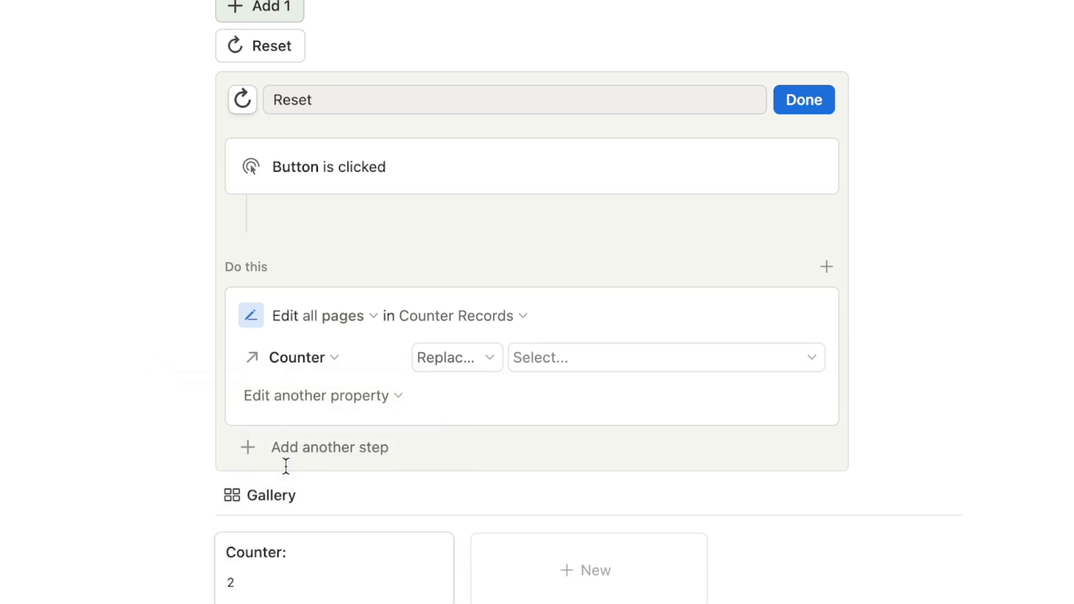
pyautogui.click(457, 358)
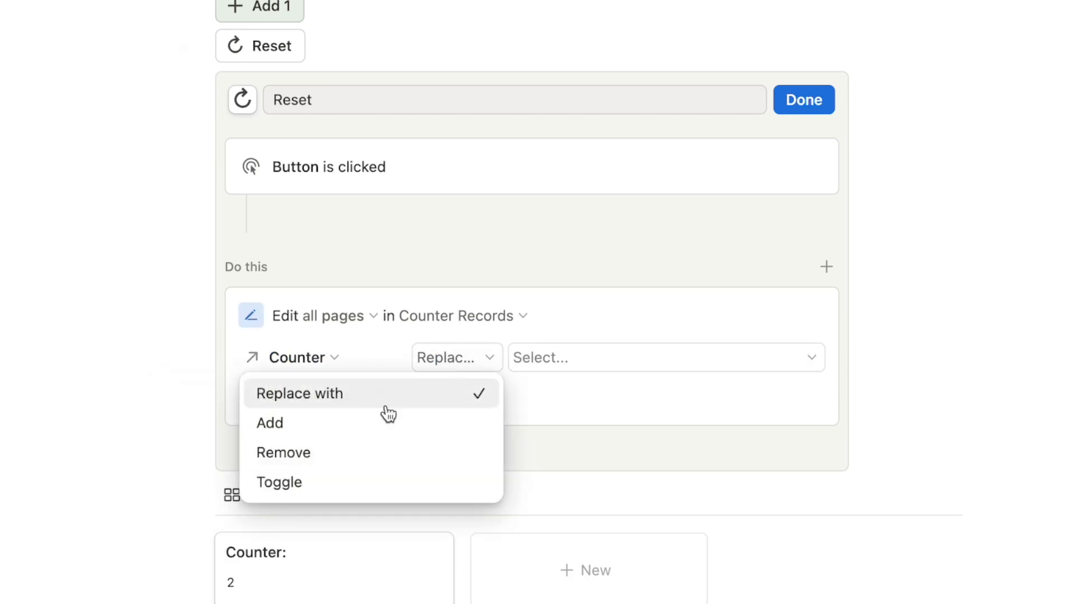
pyautogui.click(307, 456)
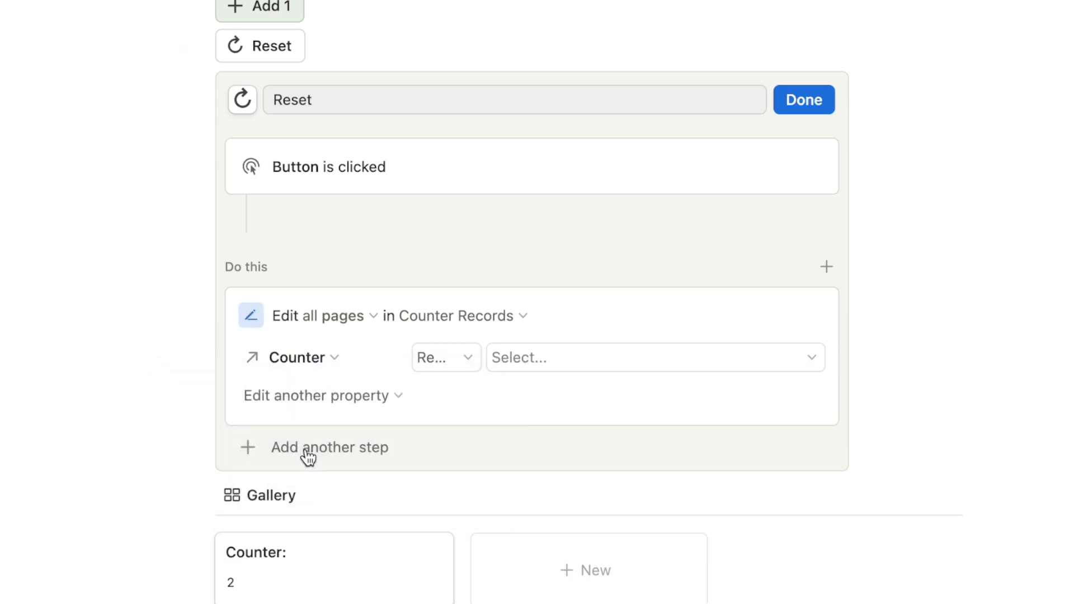
pyautogui.click(538, 364)
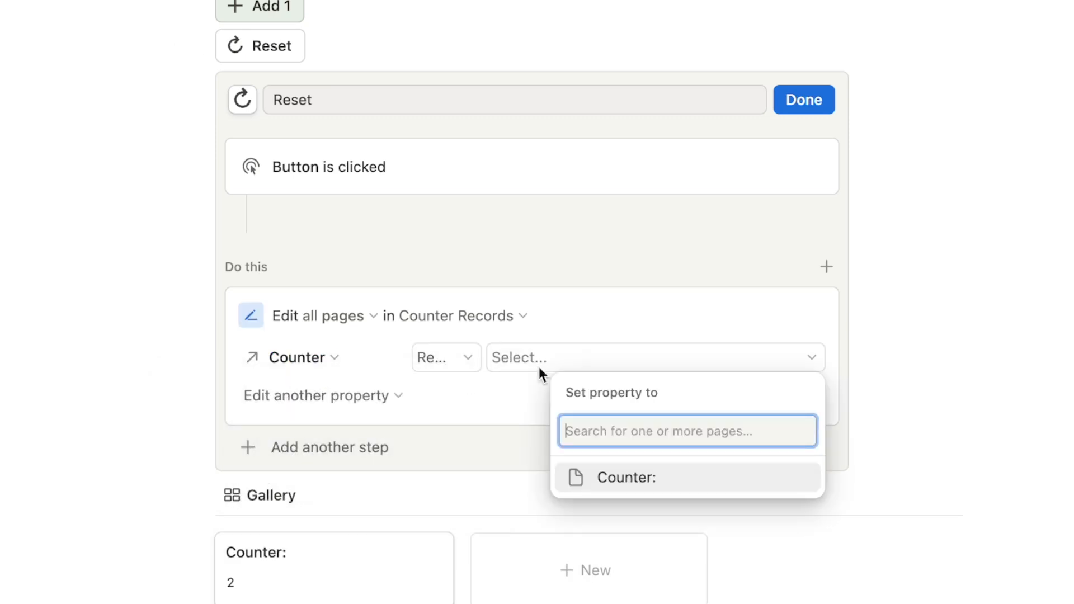
pyautogui.click(645, 482)
pyautogui.click(491, 321)
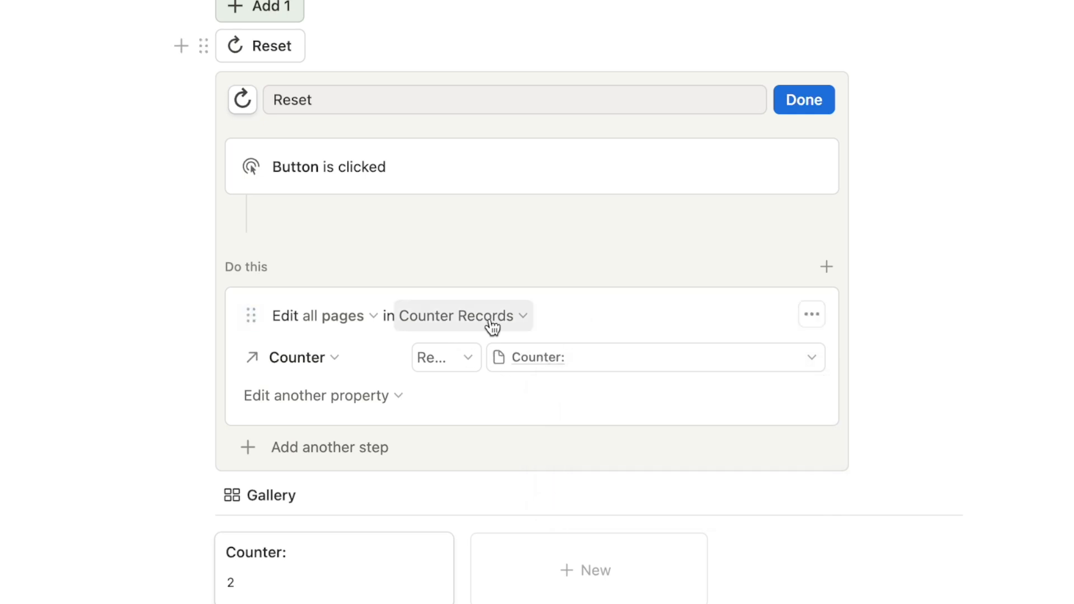
pyautogui.scroll(-2, 491, 321)
pyautogui.scroll(-3, 542, 282)
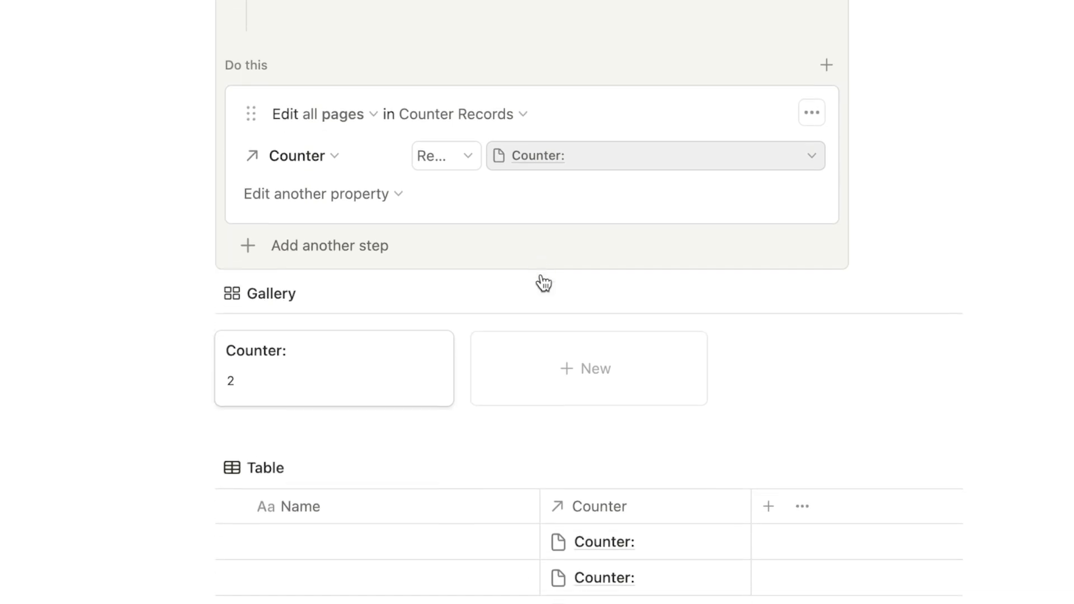
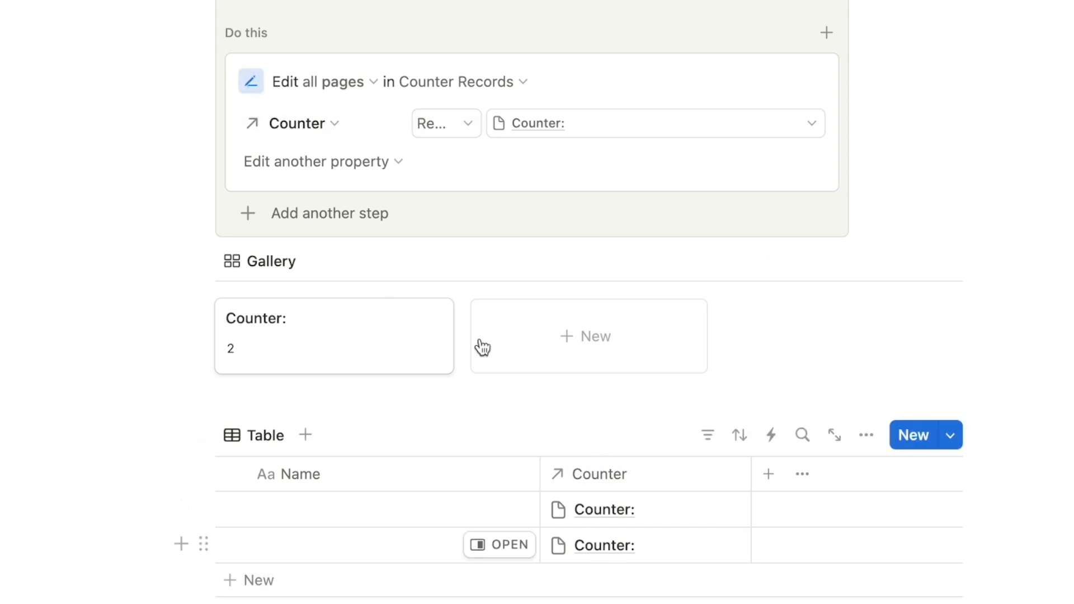
pyautogui.scroll(5, 234, 358)
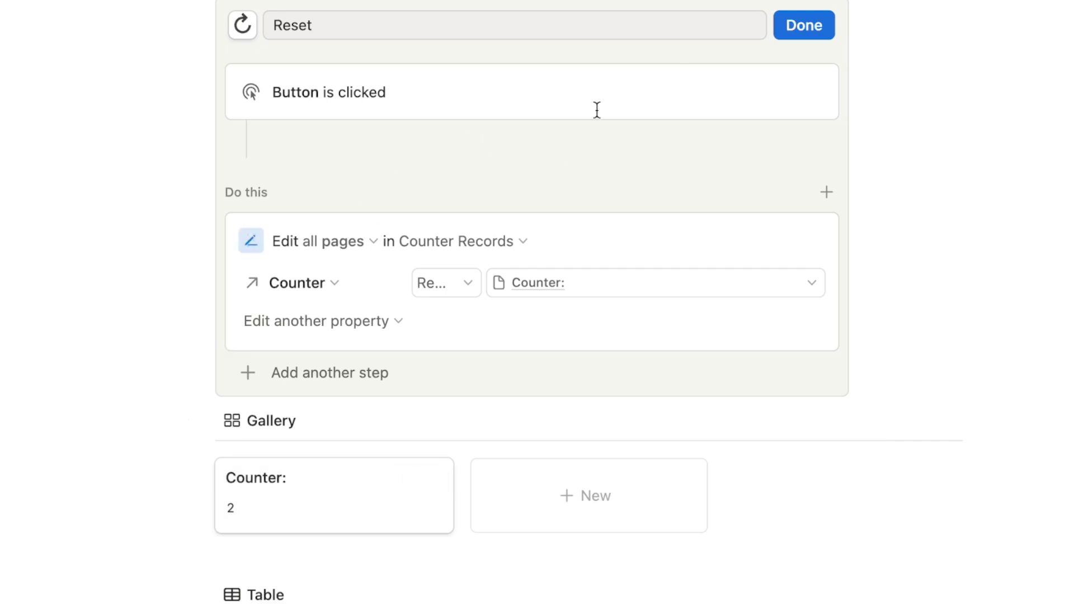
pyautogui.click(796, 26)
# Step: Give the Reset button a red background
pyautogui.click(146, 108)
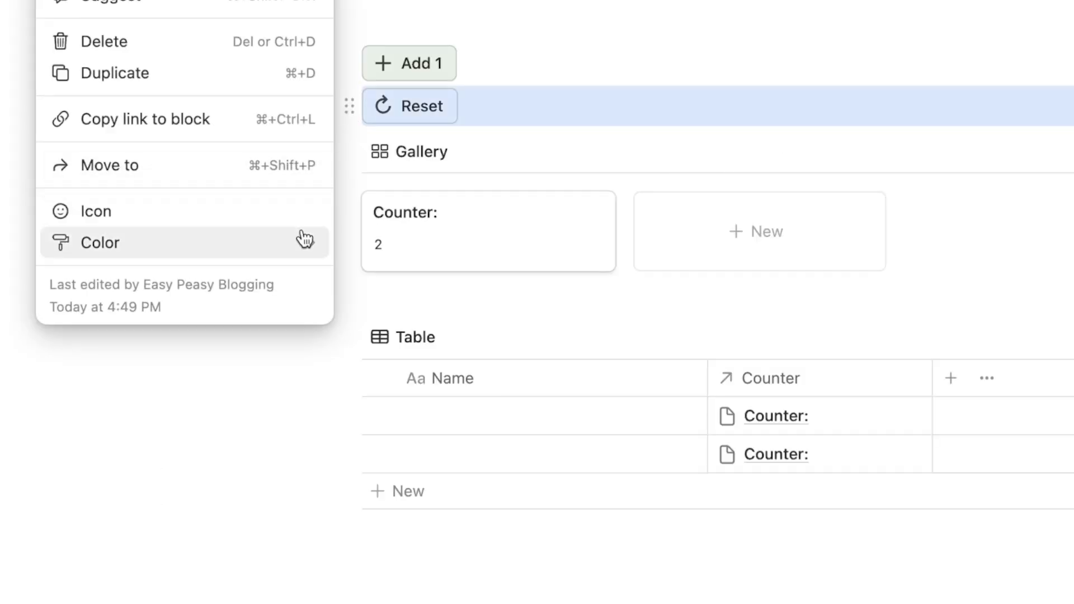
pyautogui.moveTo(304, 240)
pyautogui.scroll(-3, 426, 347)
pyautogui.click(436, 568)
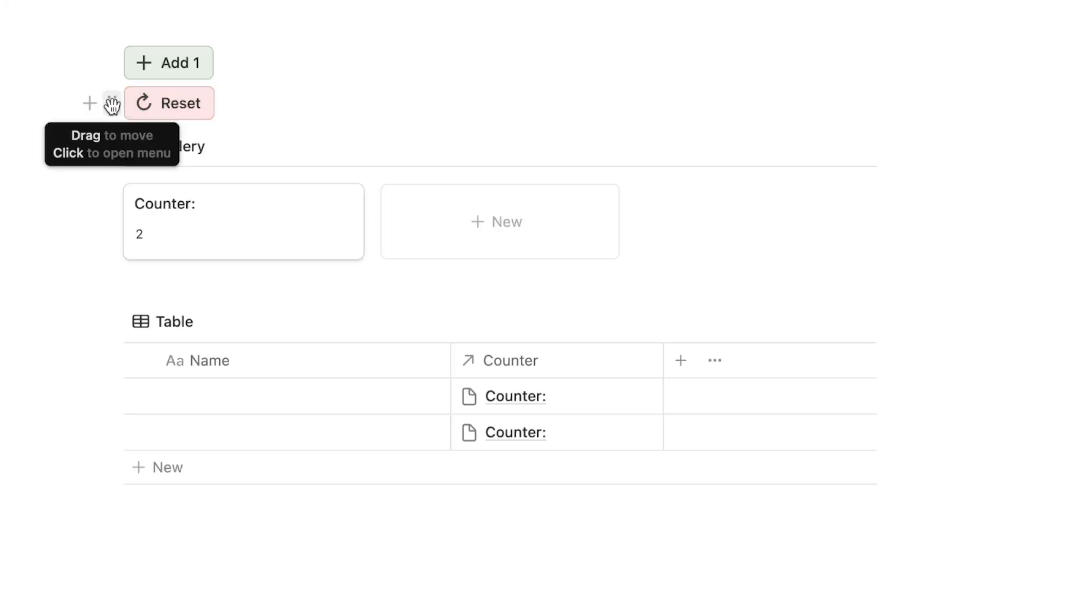
# Step: Move the Reset button into a second column beside the Add 1 button
pyautogui.click(113, 106)
pyautogui.moveTo(130, 100); pyautogui.dragTo(958, 78)
pyautogui.press('Escape')
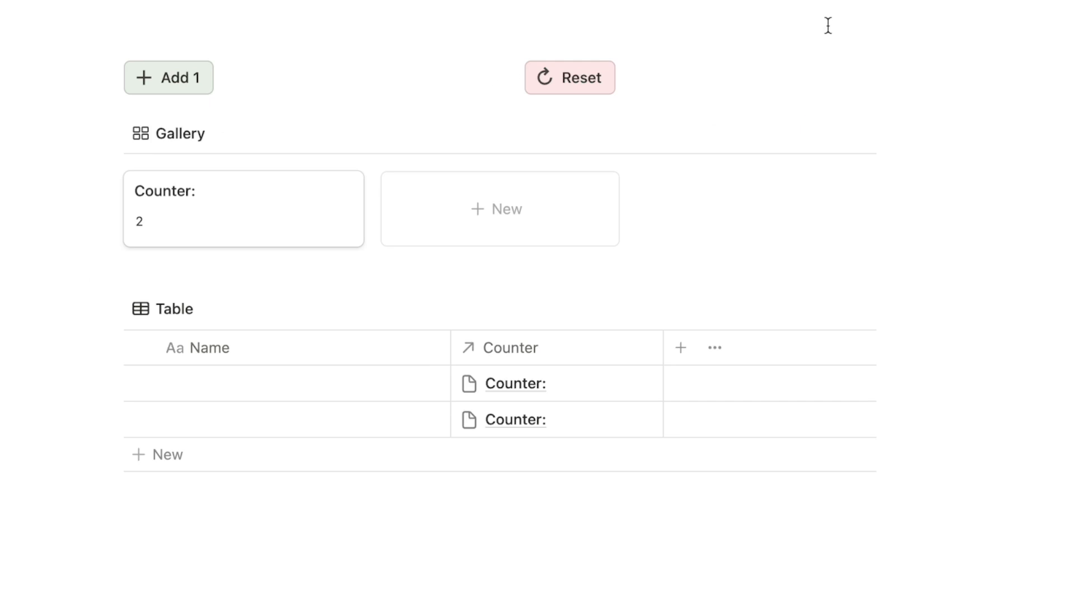
# Step: Test the counter by running Reset, Add 1 and Reset again
pyautogui.click(618, 82)
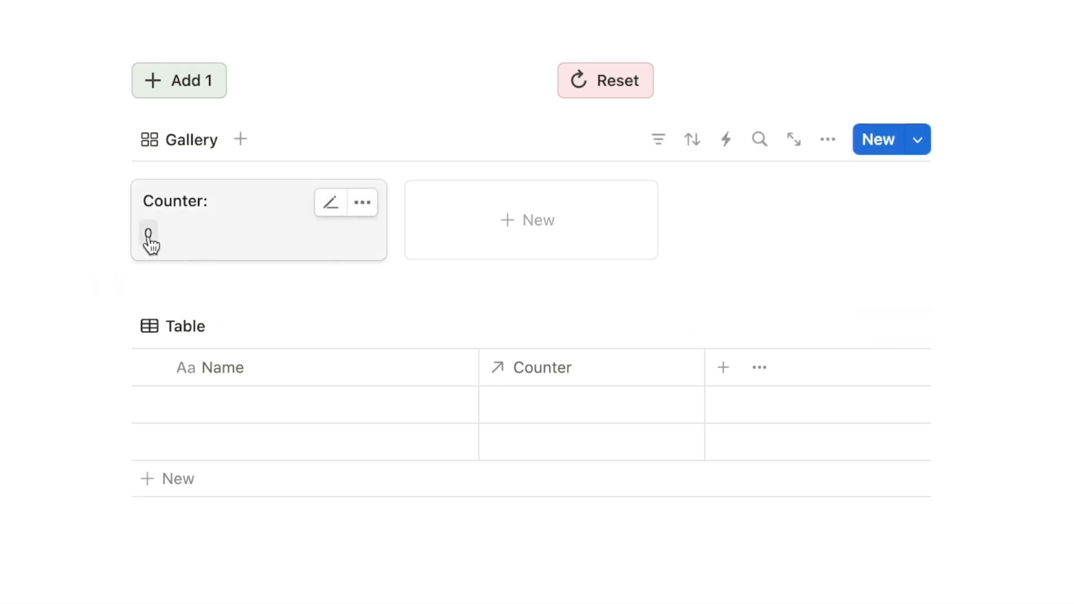
pyautogui.click(190, 89)
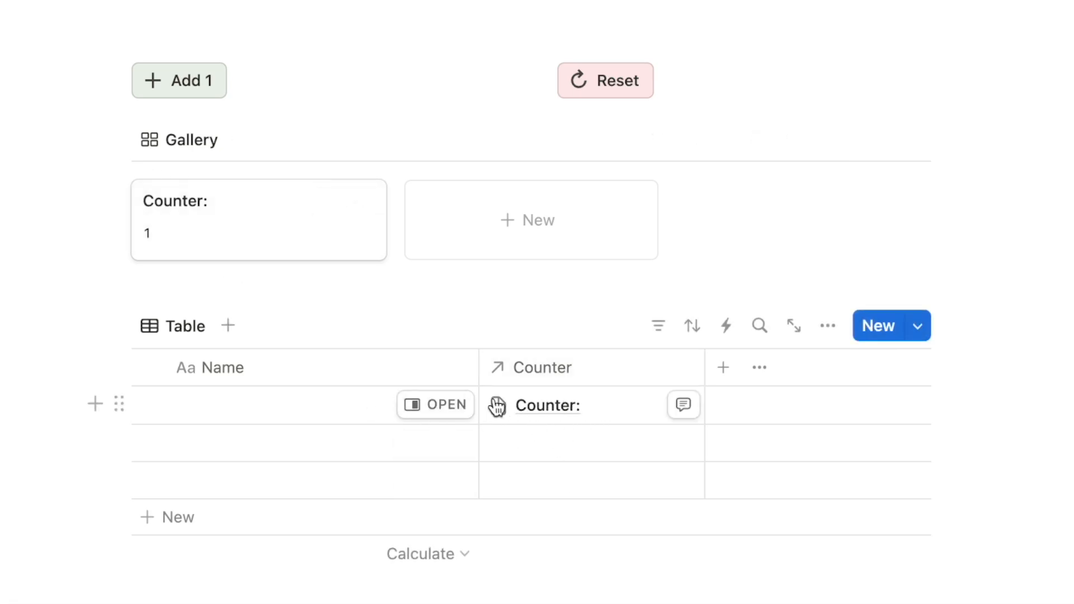
pyautogui.click(624, 92)
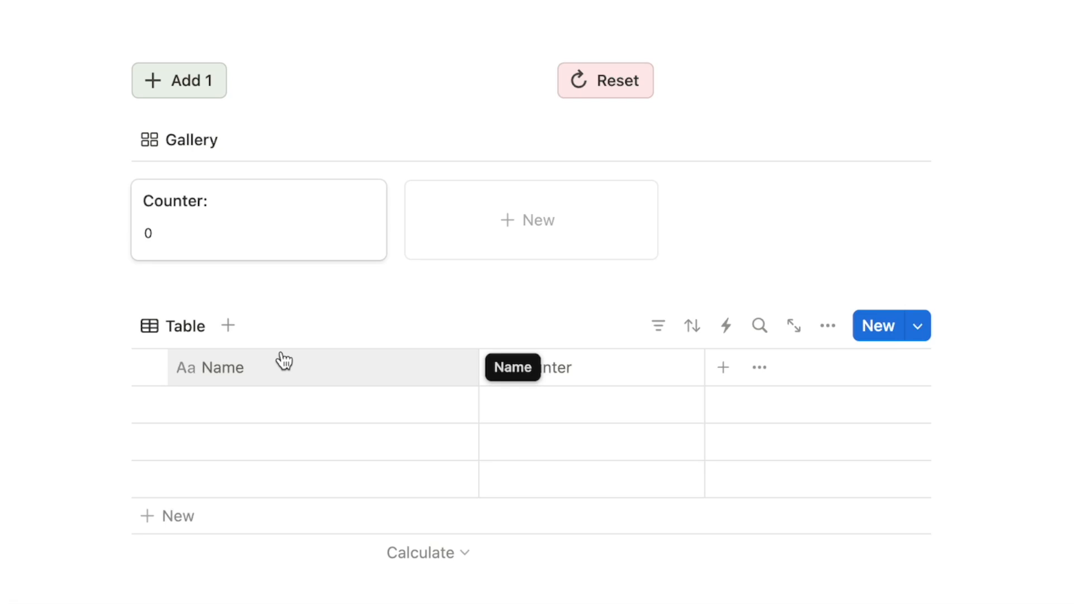
# Step: Filter the records table to show only rows whose Name is not empty, and collapse the filter bar
pyautogui.click(658, 329)
pyautogui.click(576, 420)
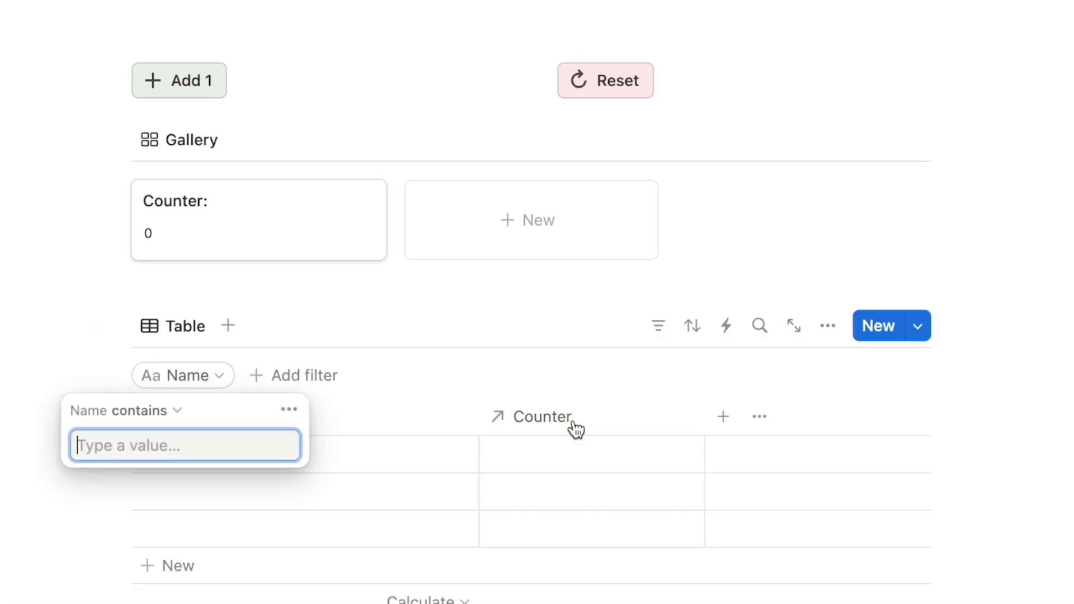
pyautogui.click(151, 403)
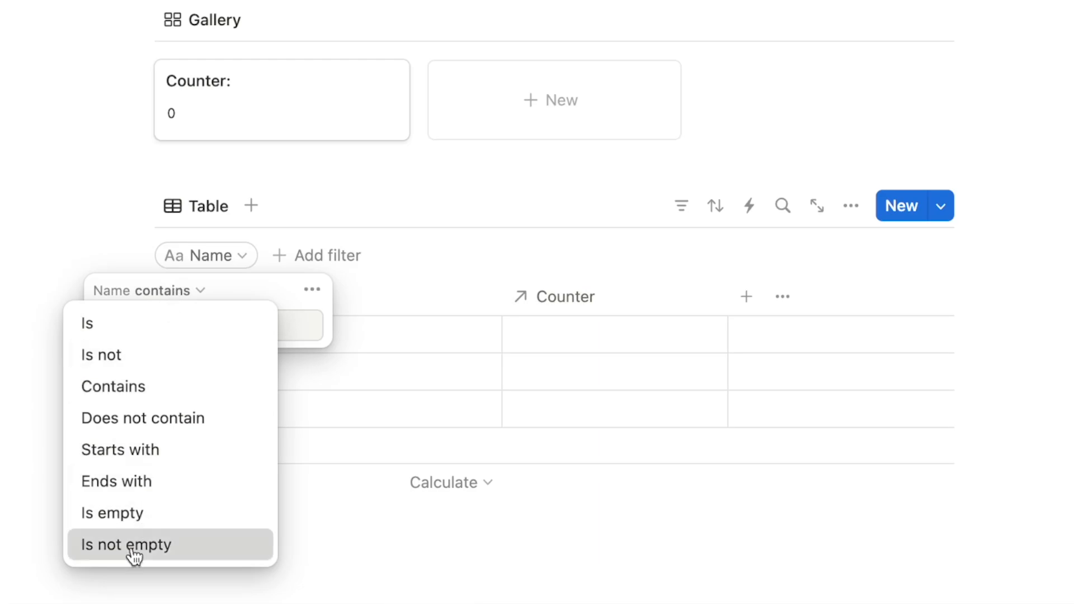
pyautogui.click(98, 547)
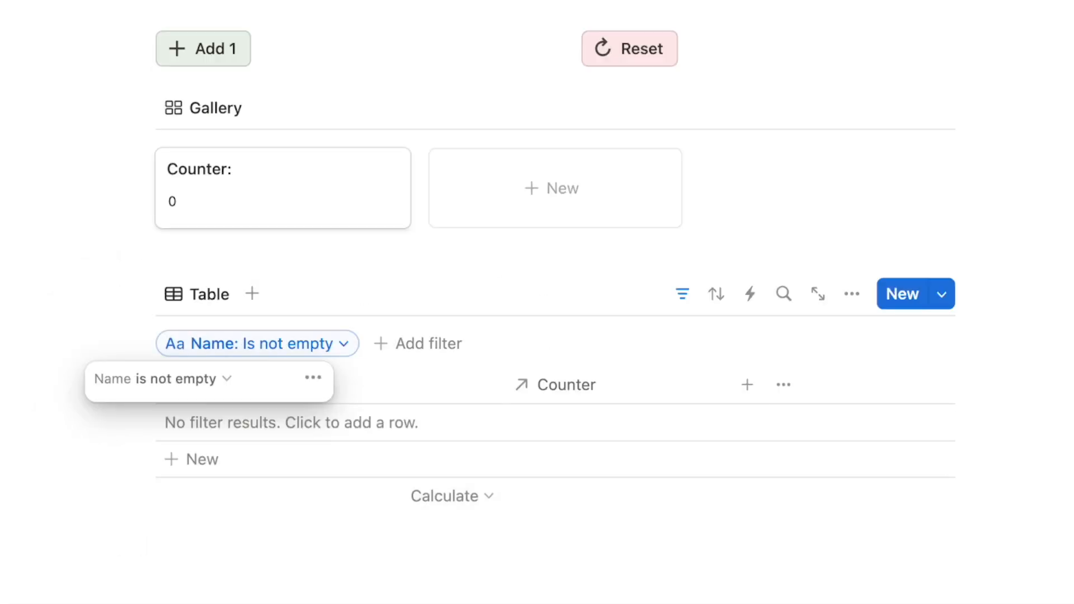
pyautogui.click(866, 334)
pyautogui.click(697, 305)
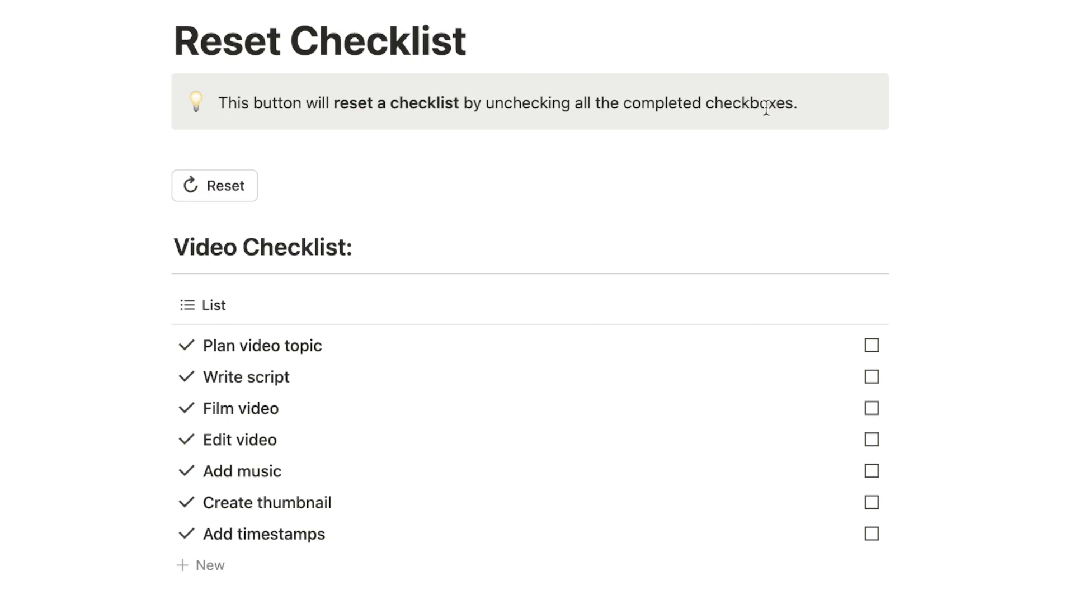
# Step: Mark every Video Checklist task on the Reset Checklist page as done, and restore them with the Reset button
pyautogui.scroll(-1, 893, 188)
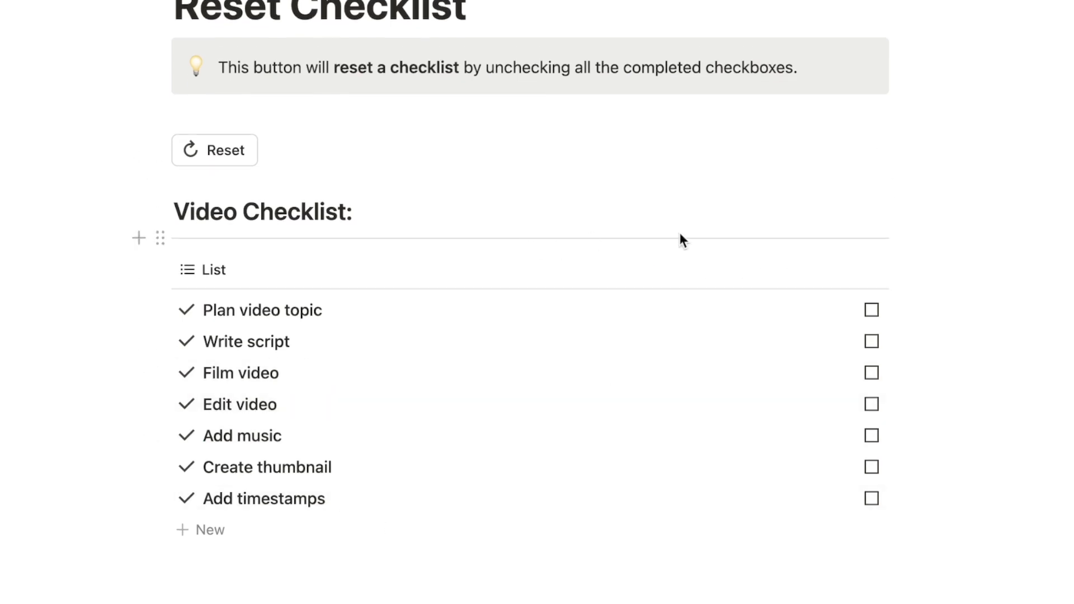
pyautogui.scroll(-2, 972, 299)
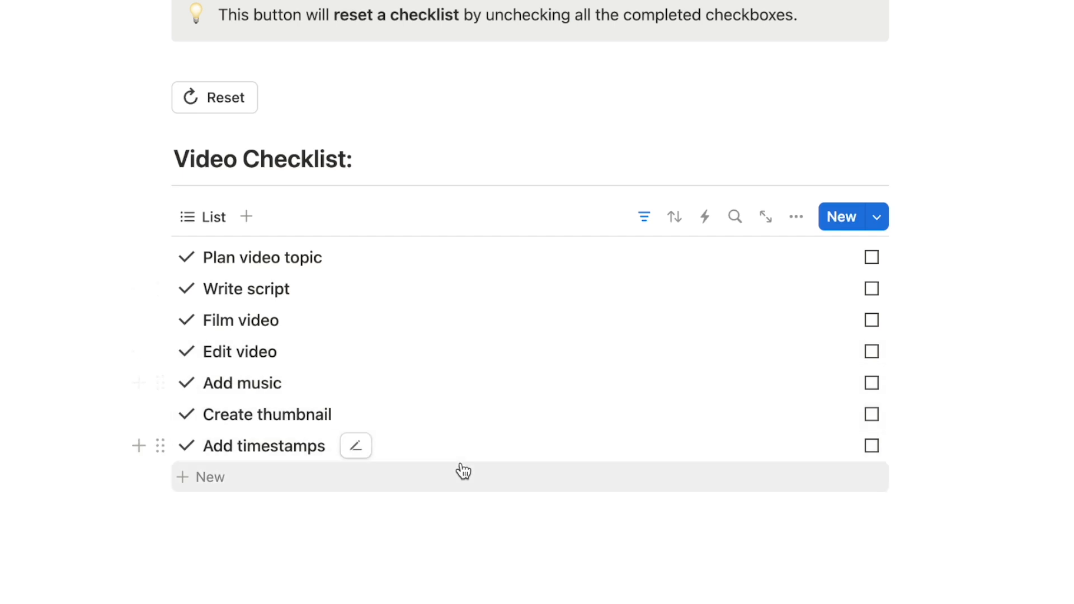
pyautogui.click(874, 260)
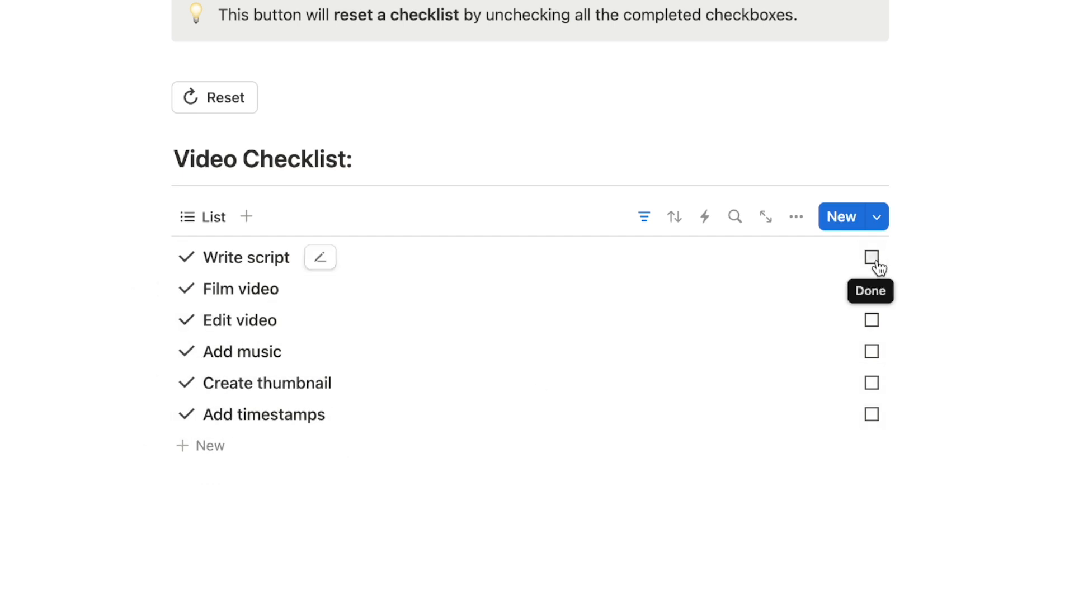
pyautogui.click(874, 261)
pyautogui.click(874, 261)
pyautogui.click(875, 261)
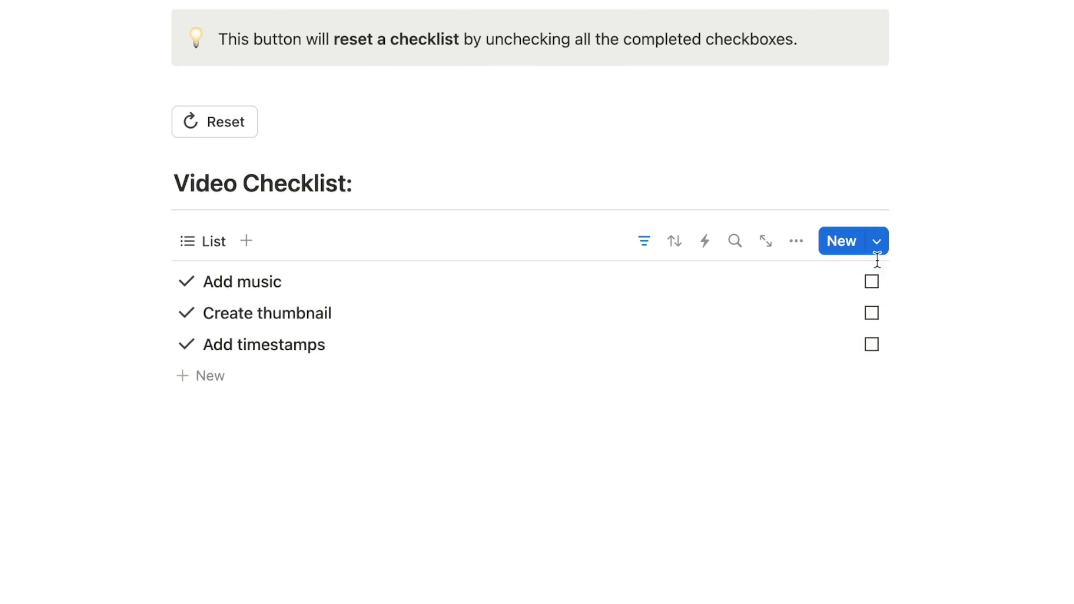
pyautogui.click(871, 281)
pyautogui.click(873, 314)
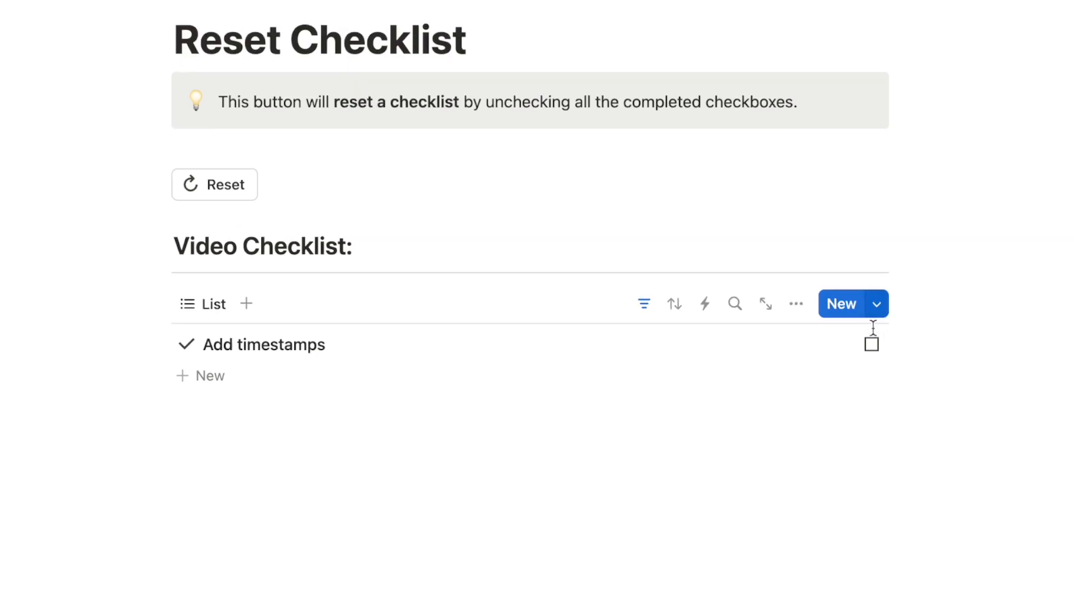
pyautogui.click(871, 343)
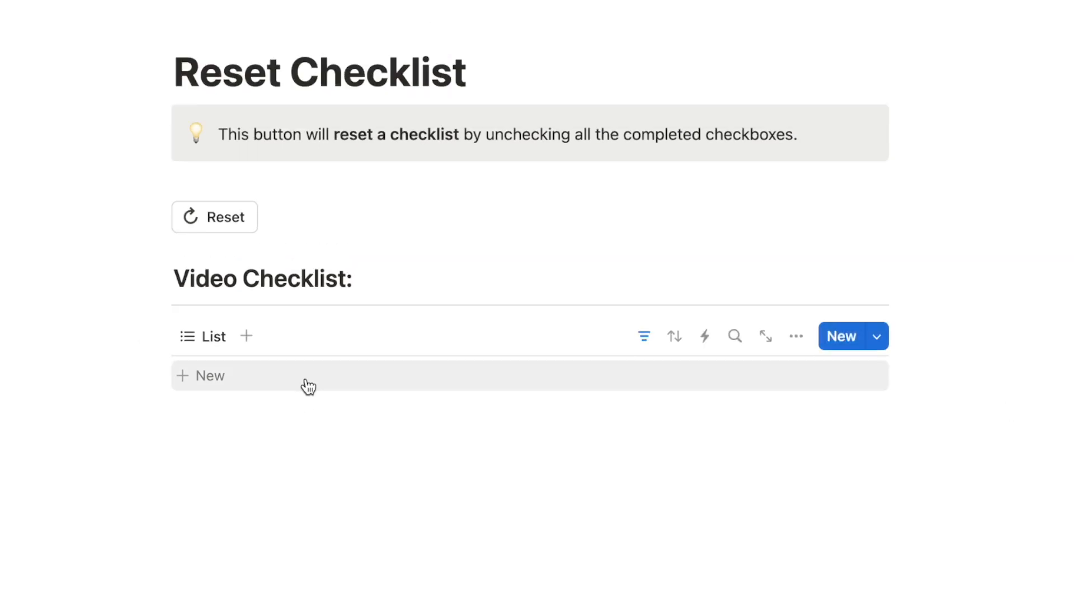
pyautogui.click(202, 218)
pyautogui.scroll(-3, 198, 217)
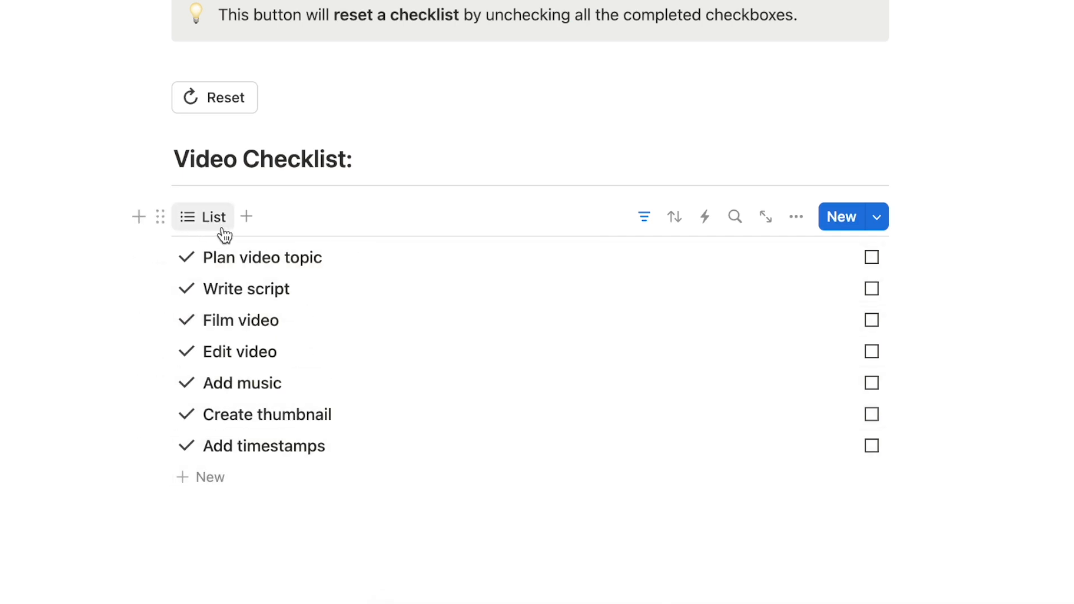
# Step: Check the Video Checklist view's options and its filter on the Done checkbox
pyautogui.click(795, 216)
pyautogui.click(905, 293)
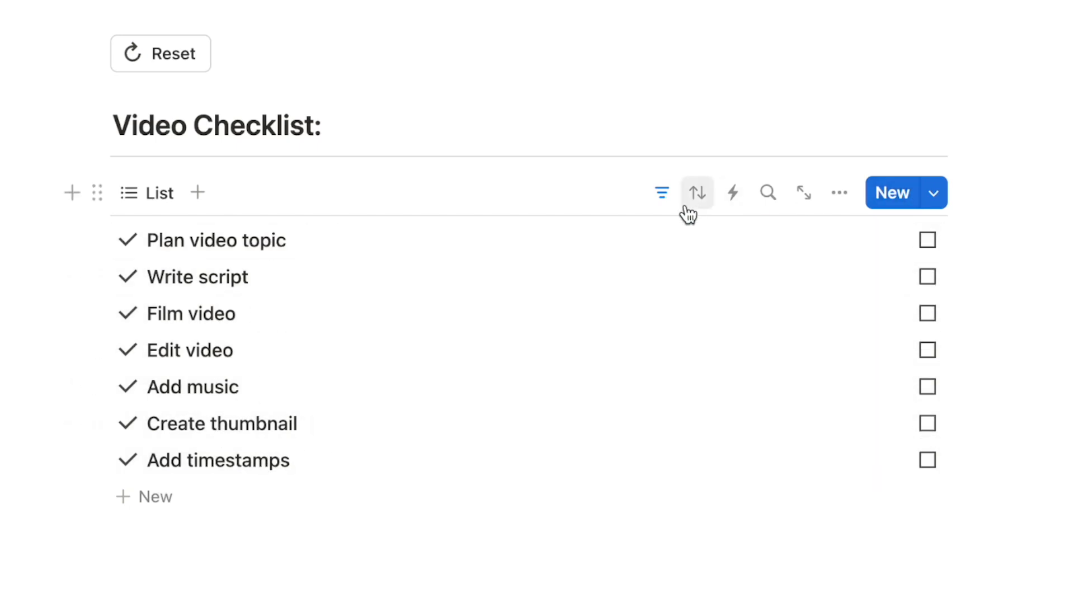
pyautogui.click(662, 197)
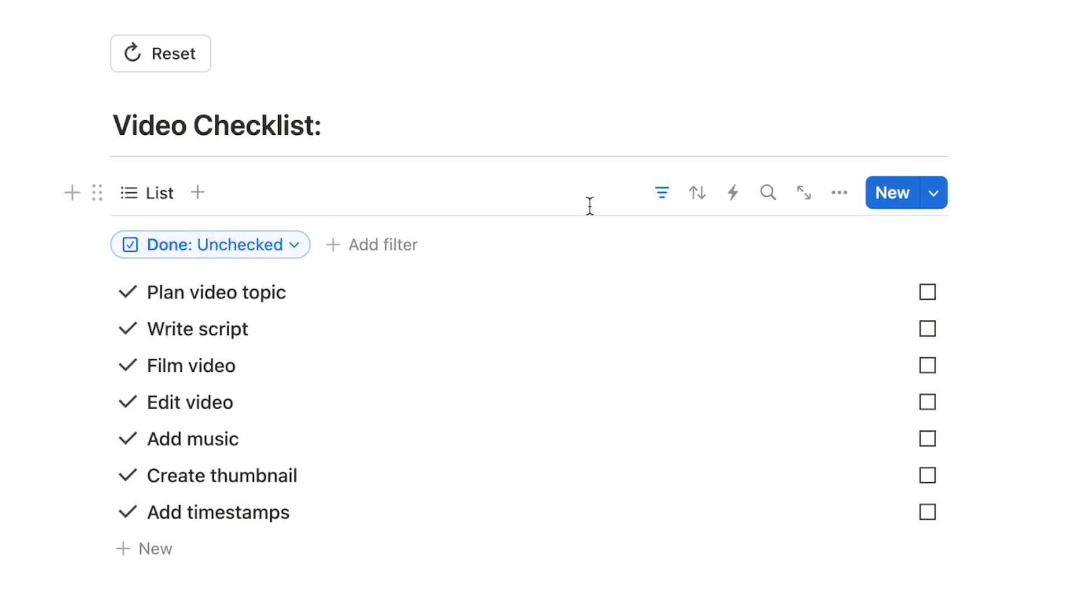
pyautogui.click(662, 197)
# Step: Tick off all the Video Checklist tasks from Plan video topic through Add timestamps once more
pyautogui.click(928, 242)
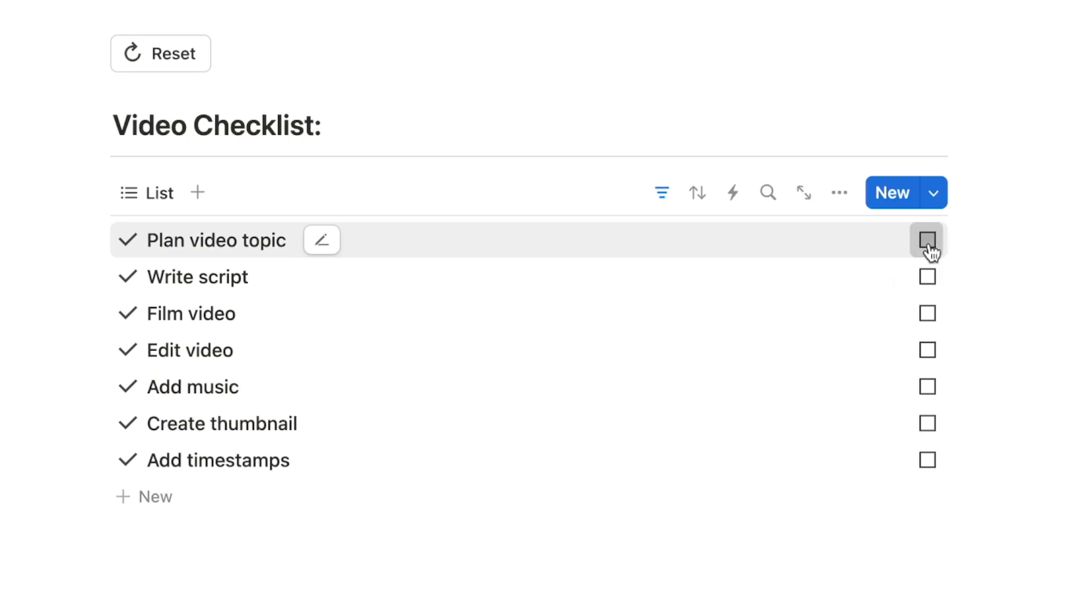
pyautogui.click(928, 242)
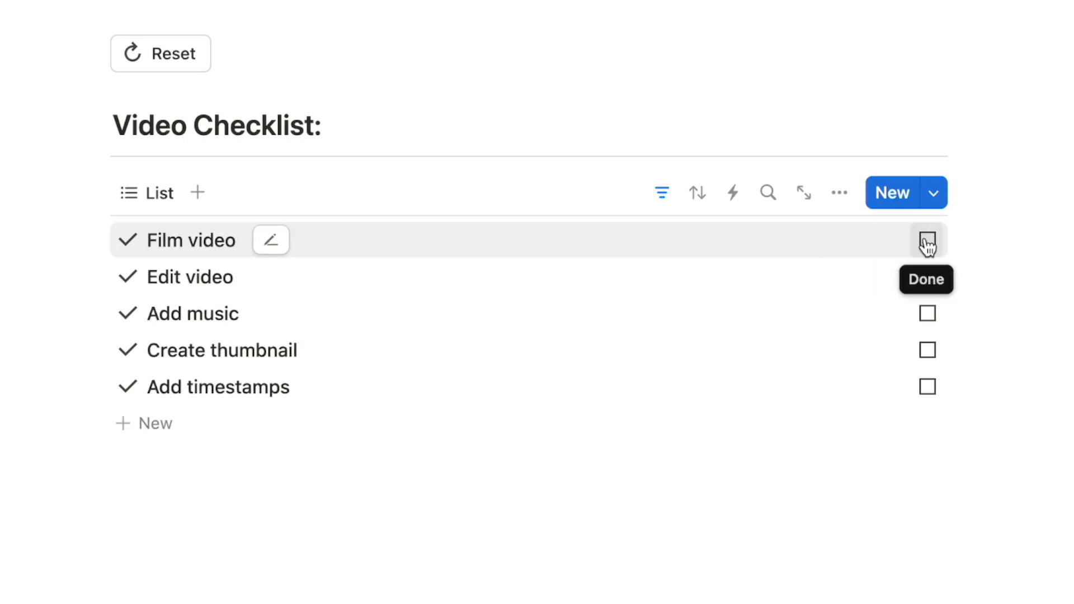
pyautogui.click(928, 242)
pyautogui.click(927, 240)
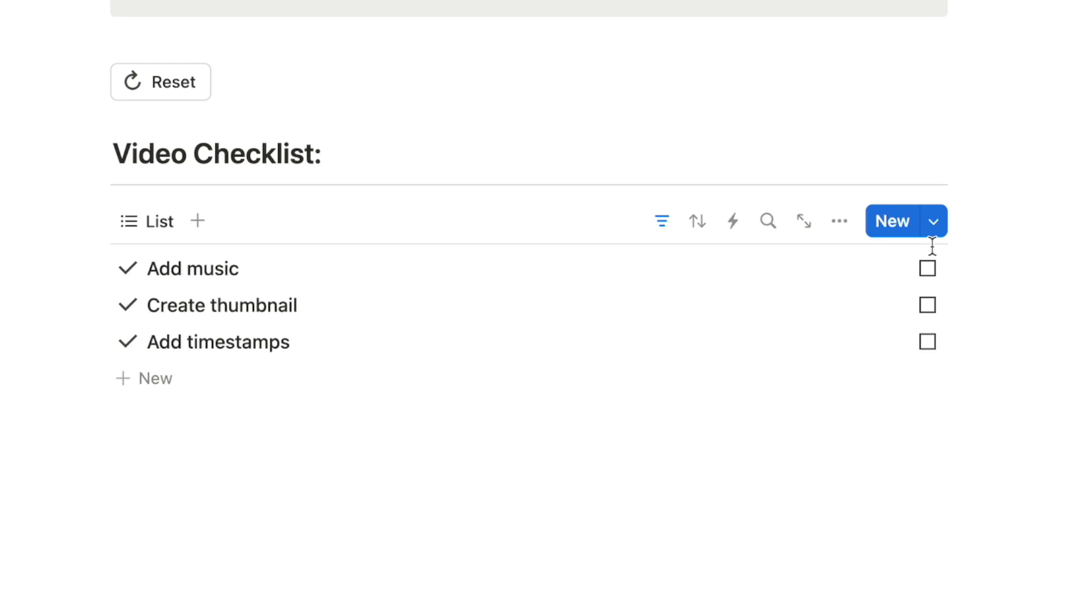
pyautogui.click(927, 267)
pyautogui.click(928, 304)
pyautogui.click(928, 342)
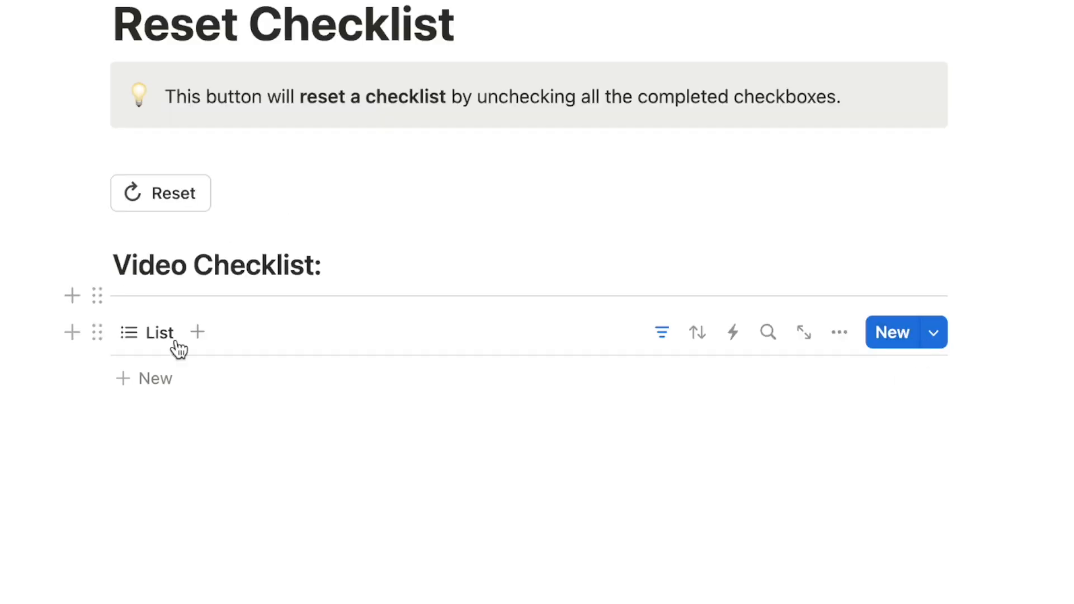
# Step: Add a second button below the existing Reset button, name it Reset and give it the clockwise arrow icon
pyautogui.click(61, 195)
pyautogui.write('ub')
pyautogui.press('BackSpace')
pyautogui.press('BackSpace')
pyautogui.write('butt')
pyautogui.click(228, 319)
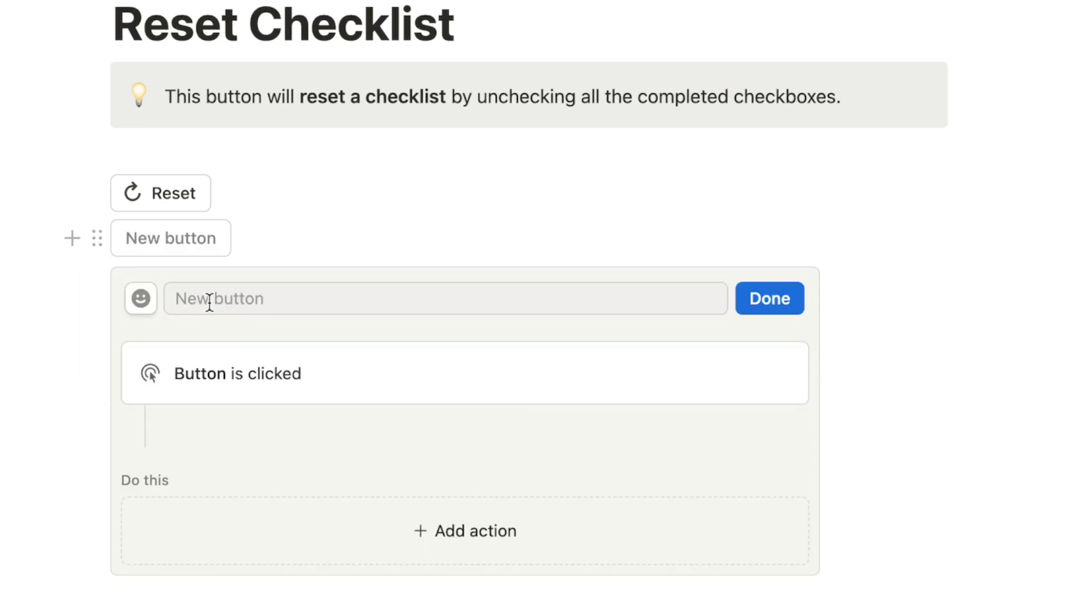
pyautogui.click(209, 302)
pyautogui.write('Reset')
pyautogui.click(140, 298)
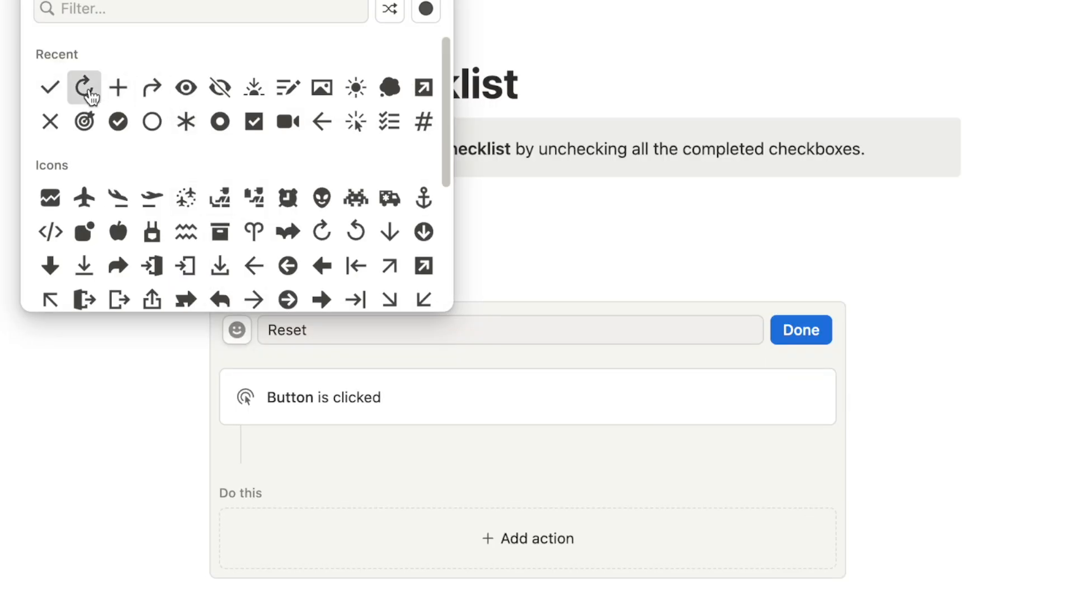
pyautogui.click(85, 88)
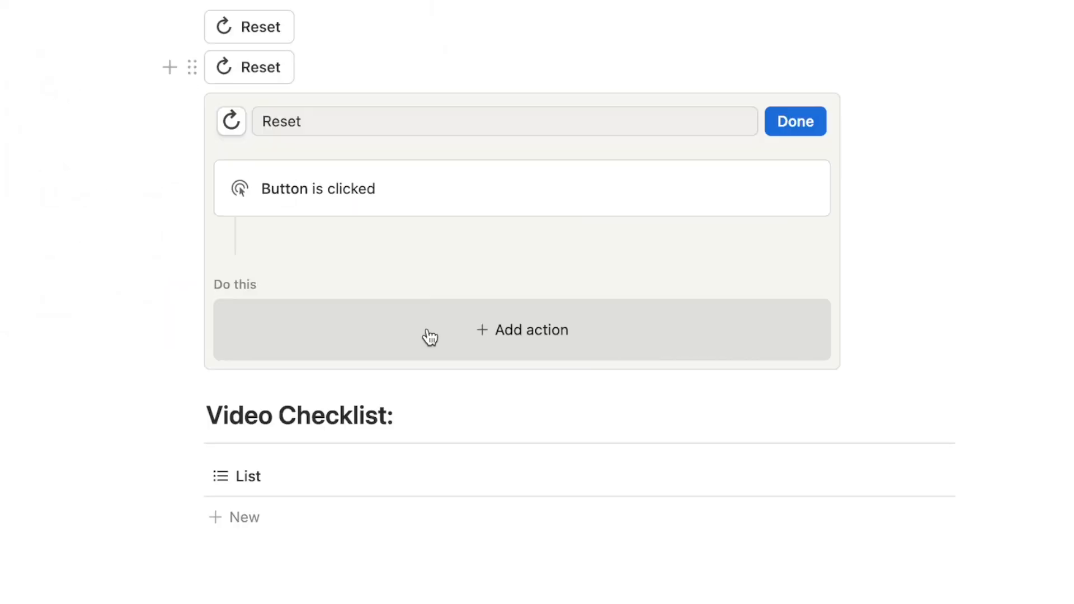
# Step: Give the new Reset button an action that edits all pages in the Checklist database
pyautogui.click(562, 335)
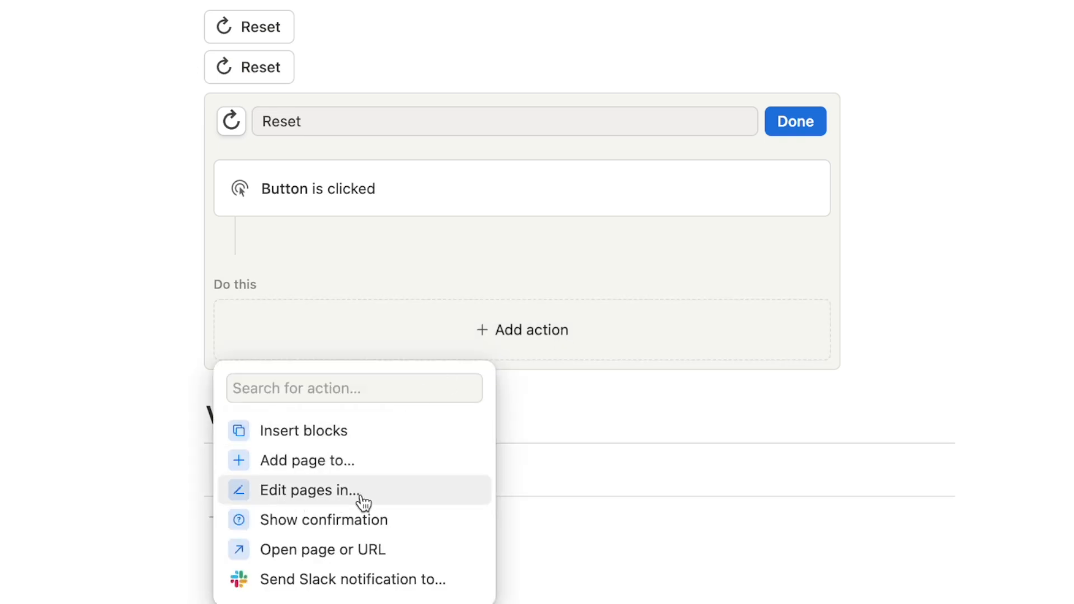
pyautogui.click(364, 502)
pyautogui.click(335, 337)
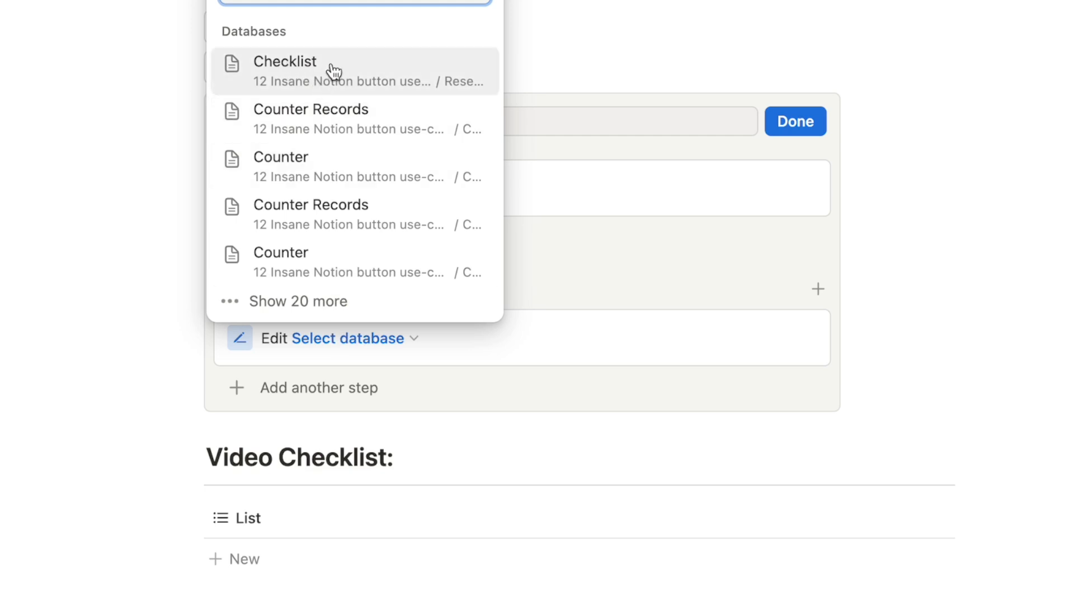
pyautogui.click(334, 71)
pyautogui.scroll(-1, 300, 325)
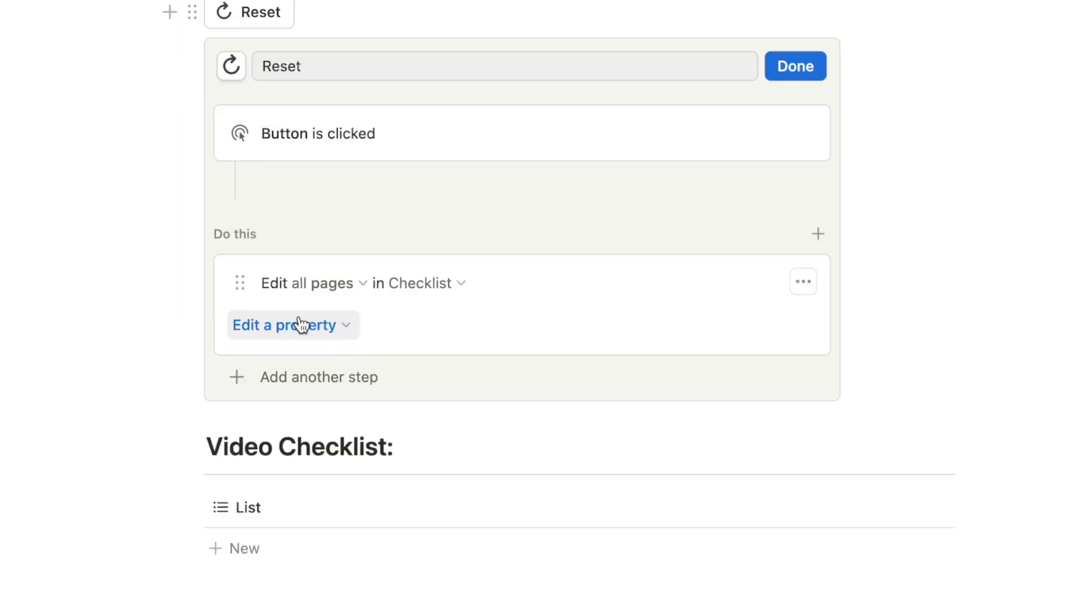
# Step: Have the action set the Done property to Unchecked, save the new Reset button and run it
pyautogui.click(300, 324)
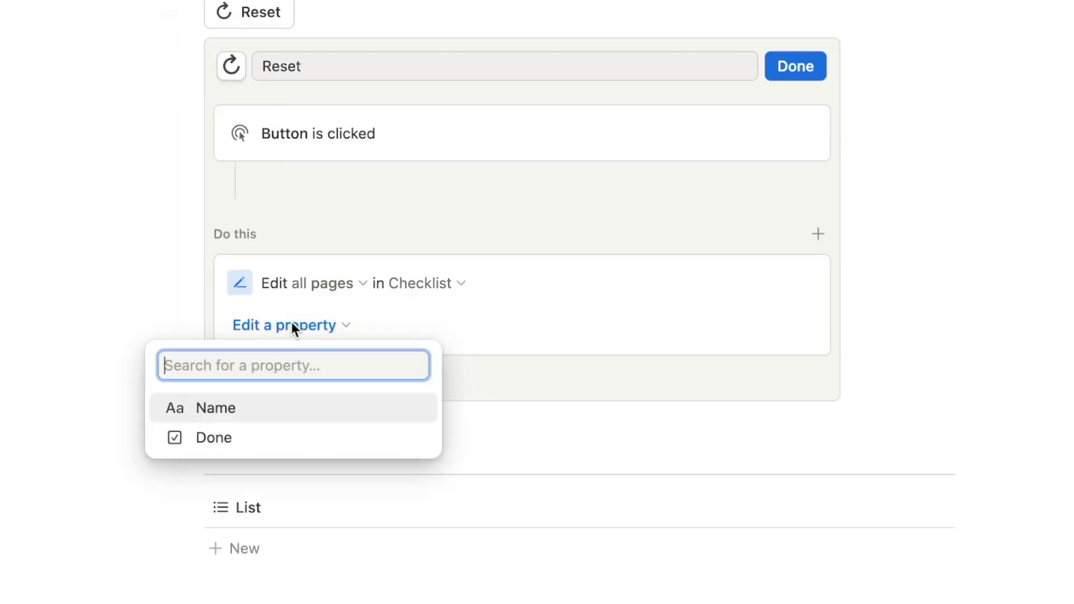
pyautogui.click(236, 439)
pyautogui.click(428, 324)
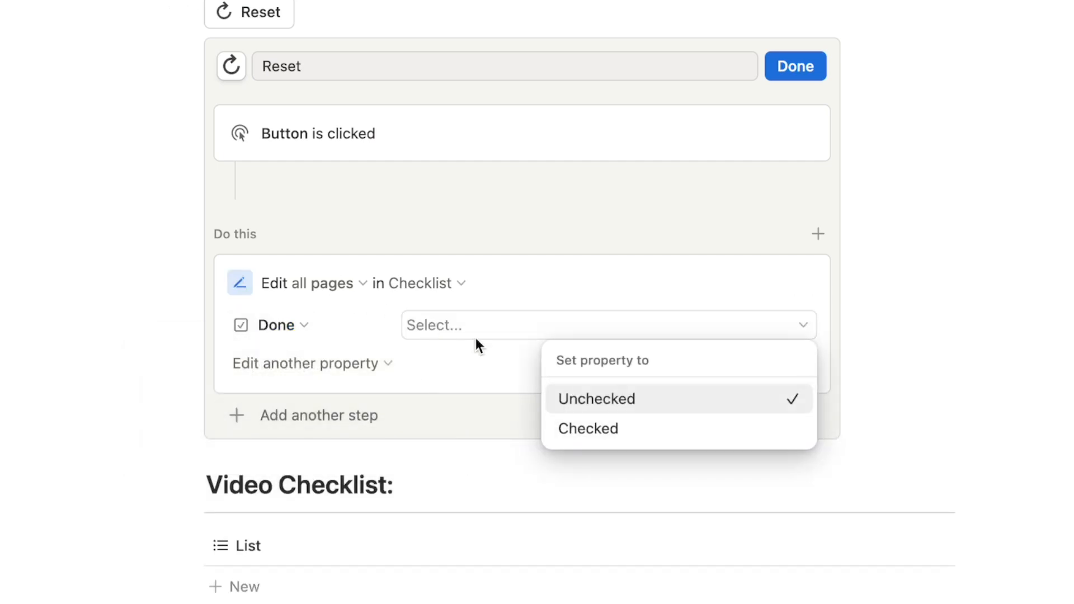
pyautogui.click(607, 403)
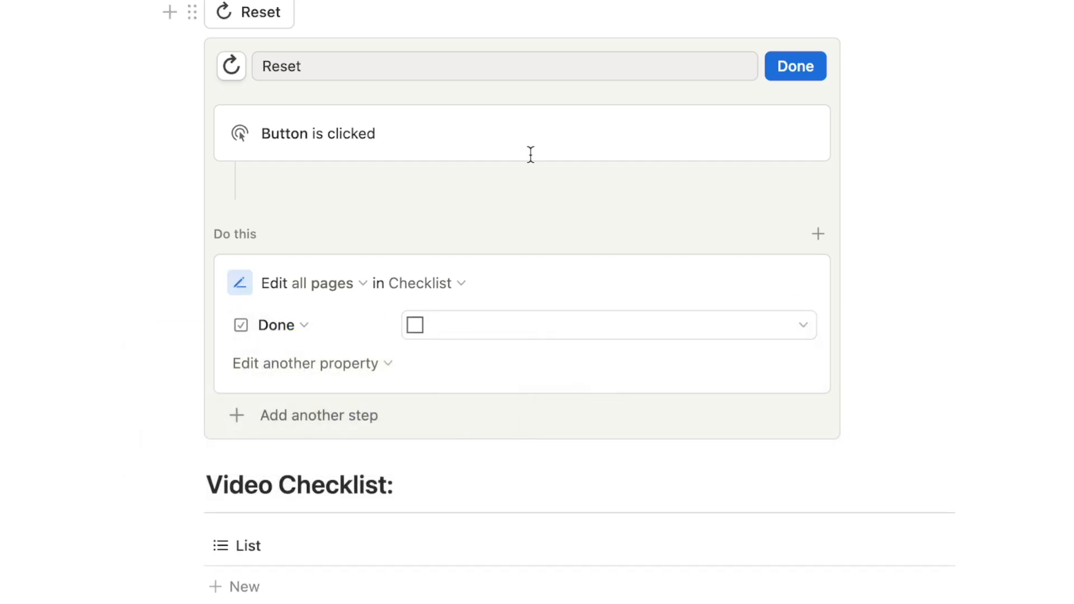
pyautogui.click(793, 66)
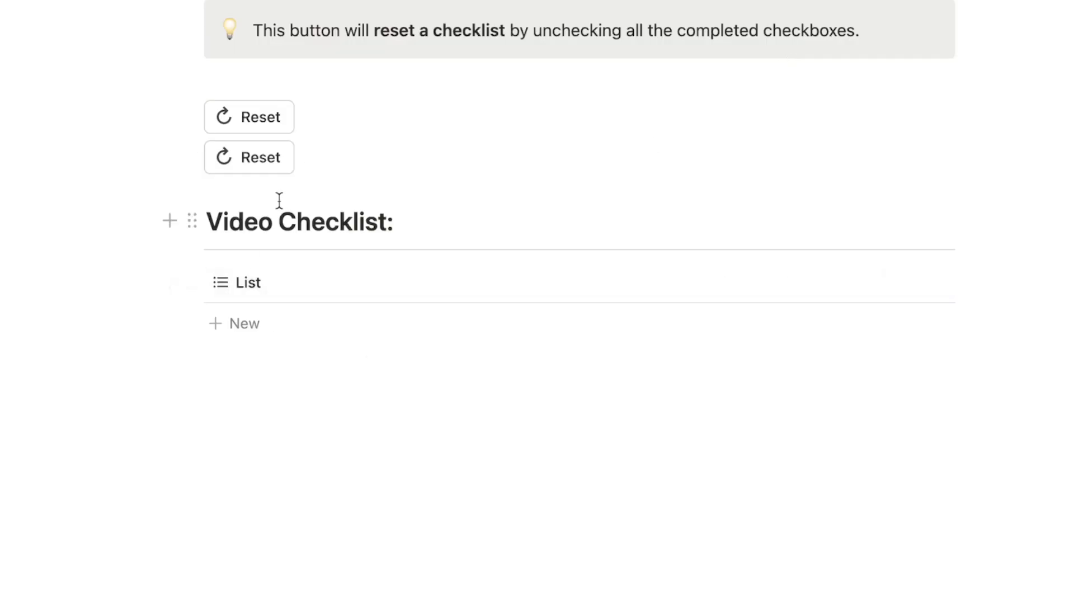
pyautogui.click(263, 158)
pyautogui.scroll(-3, 263, 176)
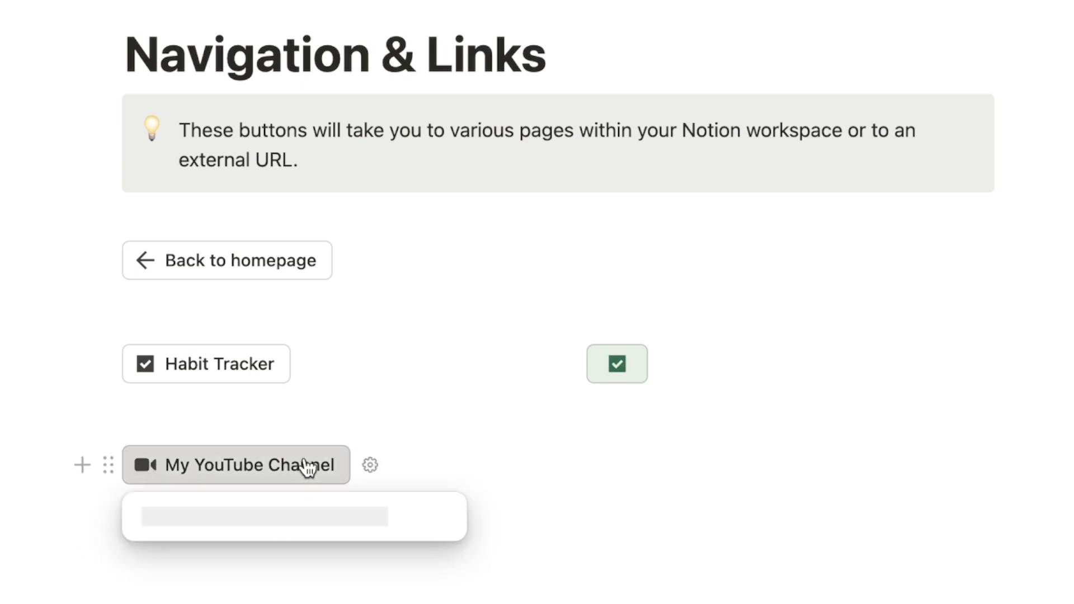
# Step: Test the My YouTube Channel button on the Navigation & Links page and look over the linked channel
pyautogui.moveTo(223, 464)
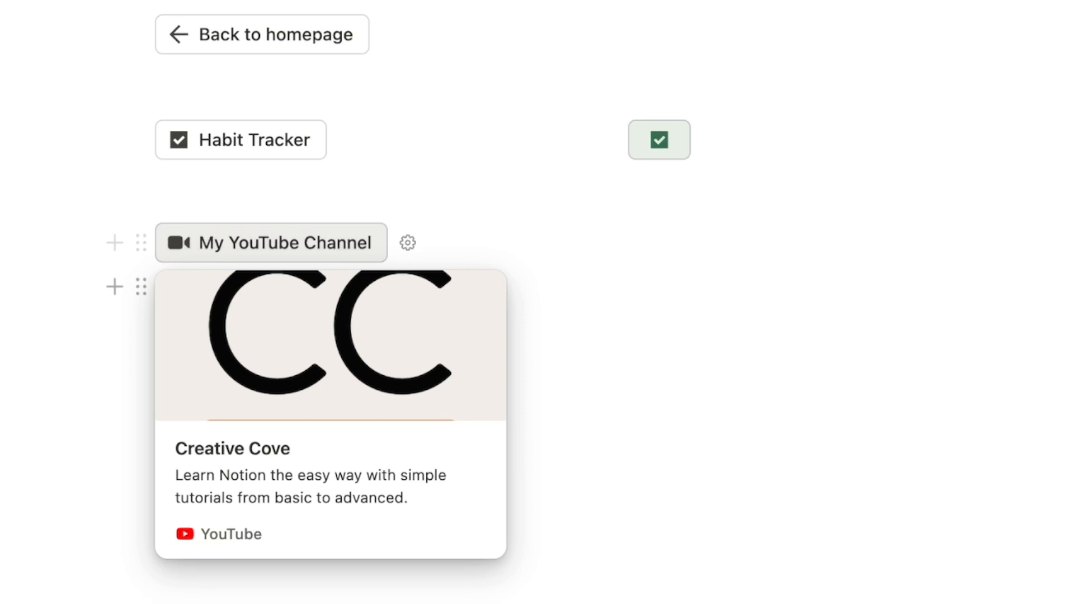
pyautogui.click(242, 255)
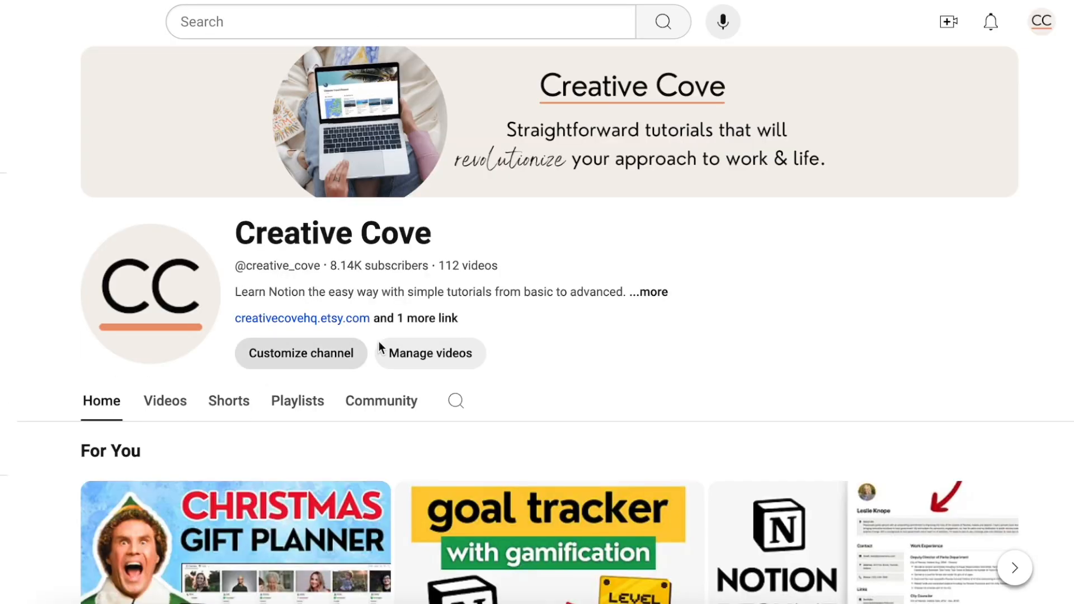
pyautogui.scroll(-8, 411, 351)
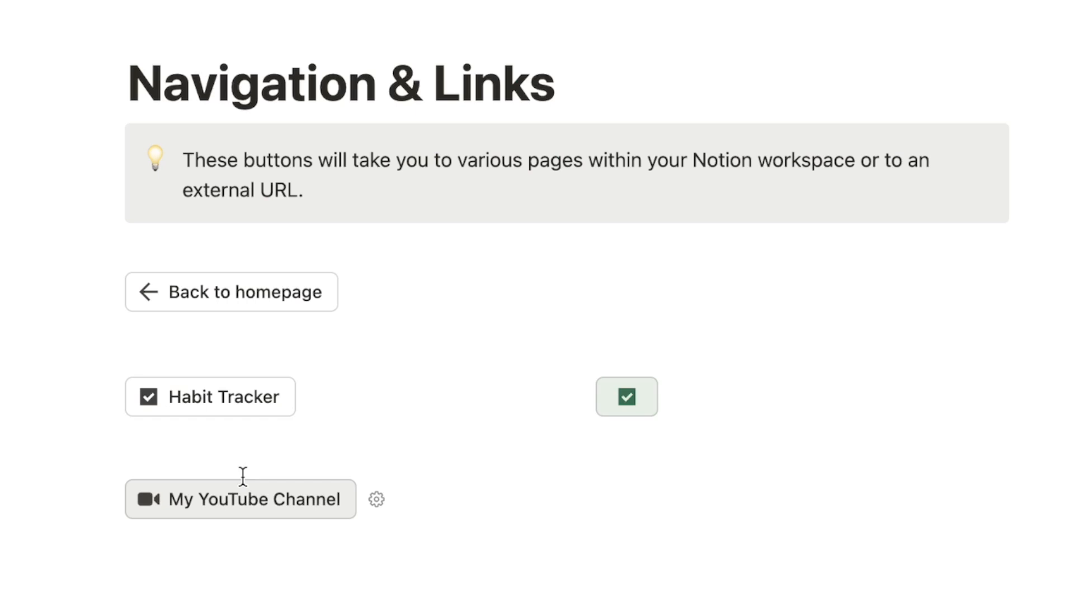
pyautogui.click(222, 509)
# Step: Insert a button below My YouTube Channel, name it Habit Tracker and give it the checked square icon
pyautogui.click(171, 367)
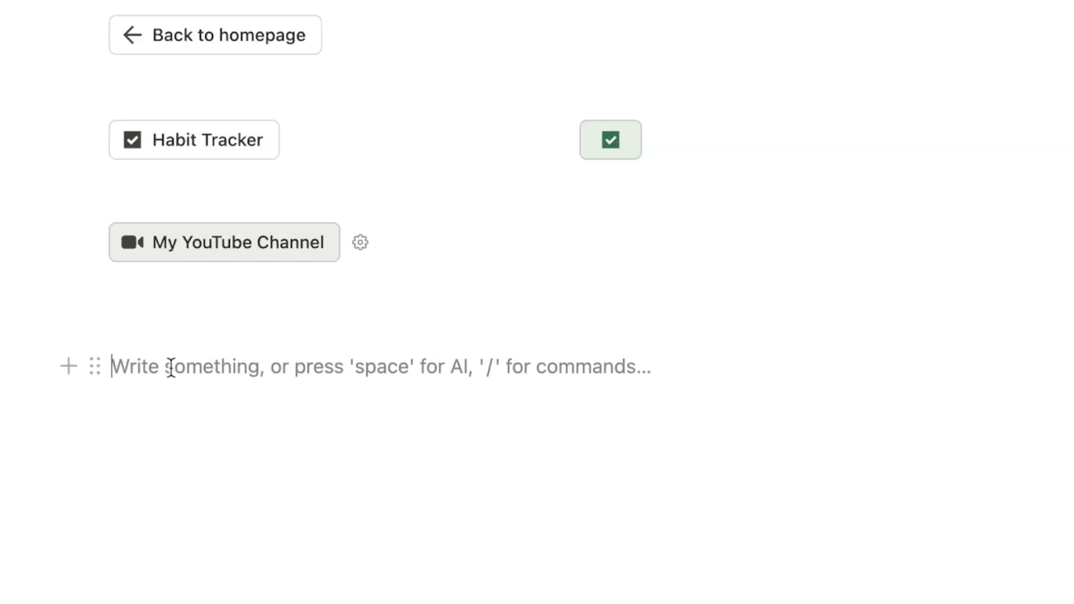
pyautogui.write('/but')
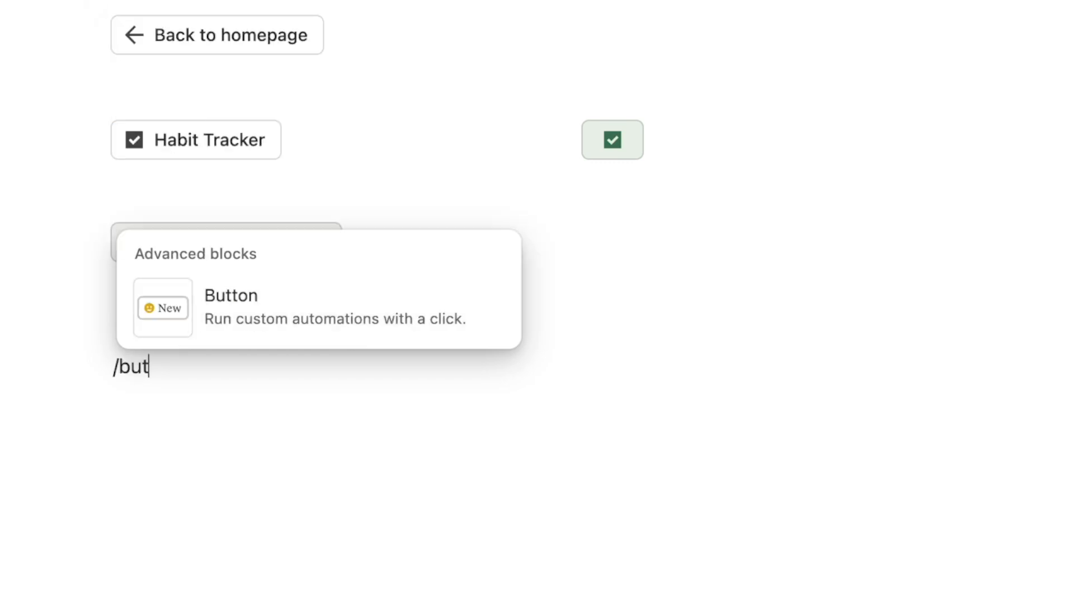
pyautogui.click(198, 333)
pyautogui.click(239, 439)
pyautogui.scroll(-5, 243, 494)
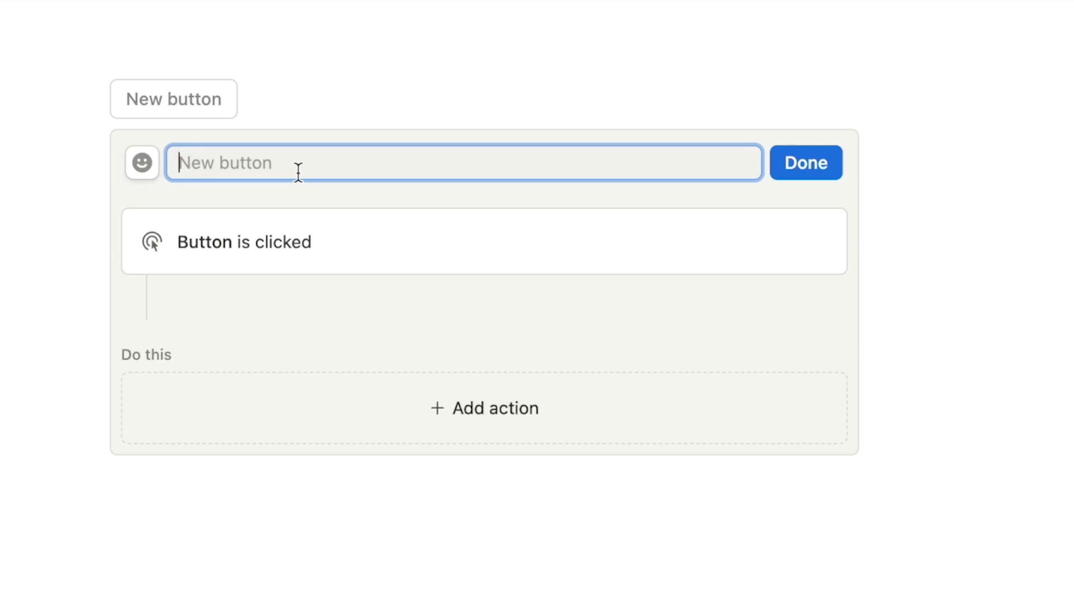
pyautogui.write('Habit Trac')
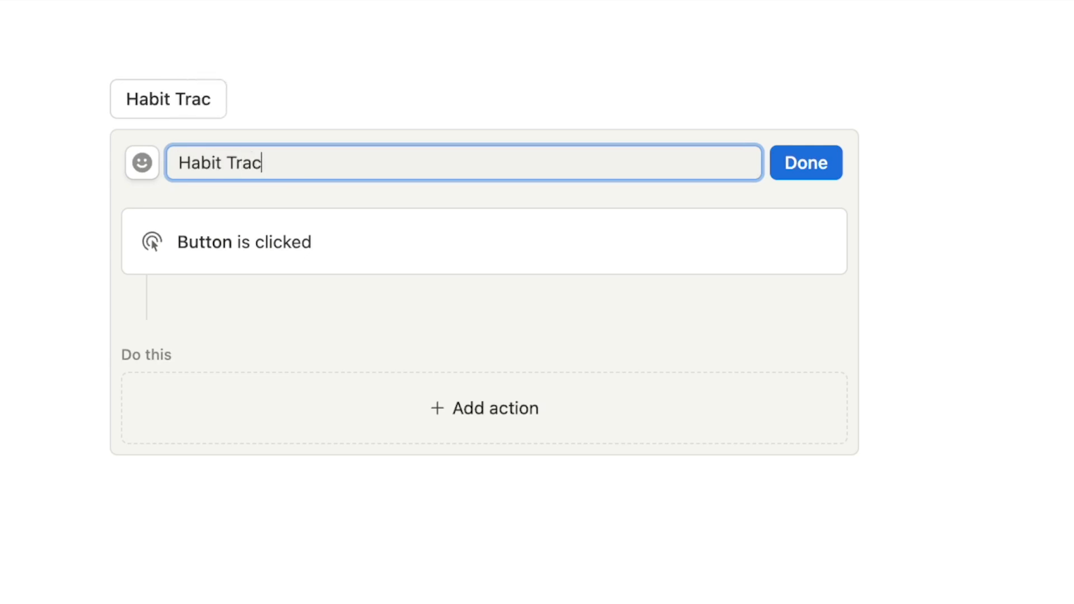
pyautogui.write('ker')
pyautogui.click(141, 162)
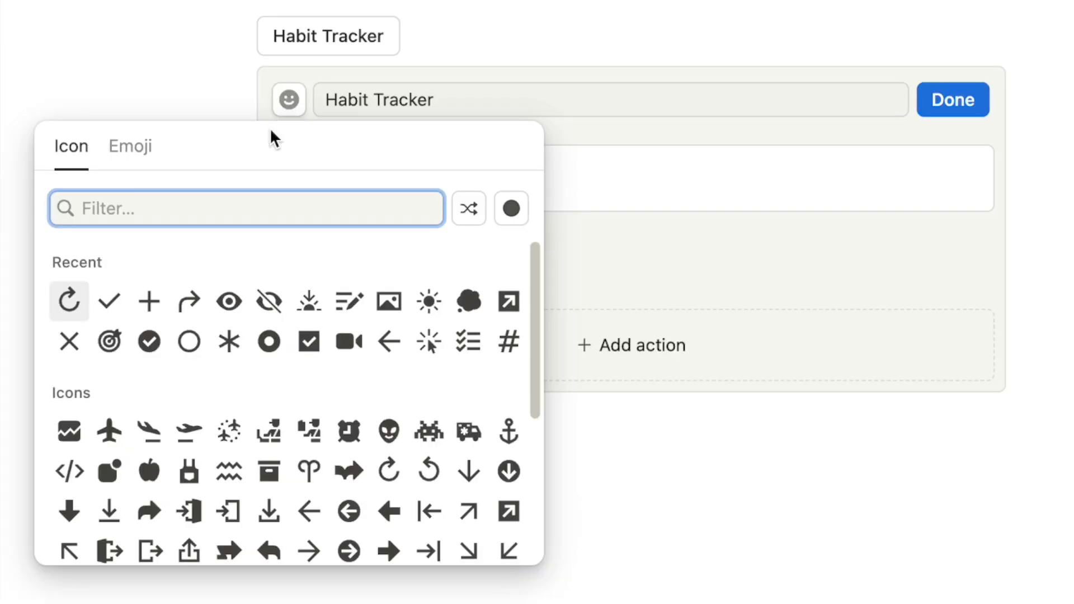
pyautogui.click(313, 351)
# Step: Give the Habit Tracker button an Open page or URL action that targets the Dashboard page
pyautogui.click(561, 347)
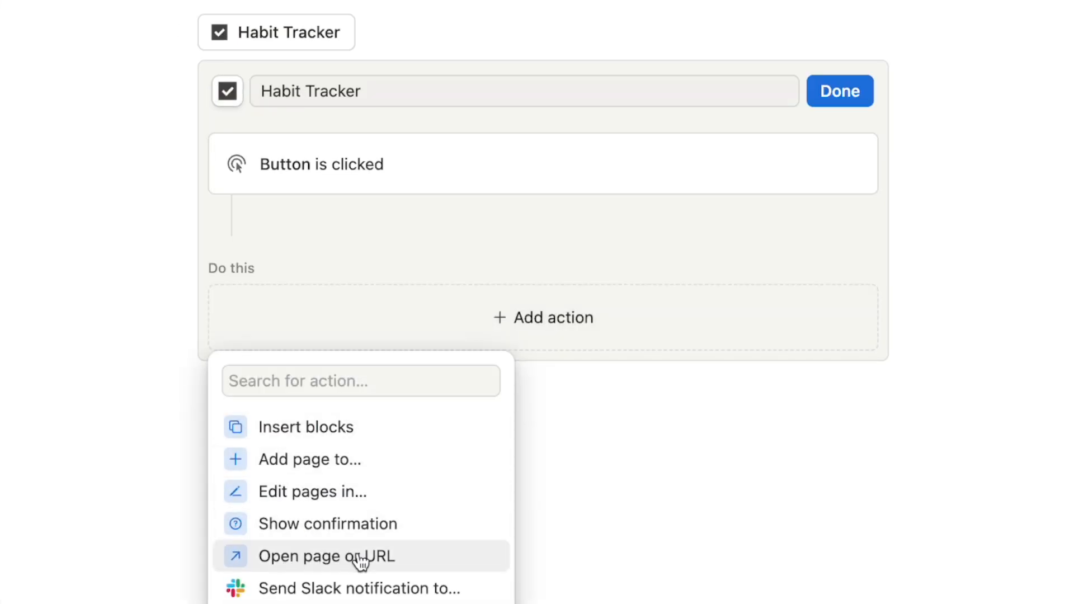
pyautogui.click(391, 561)
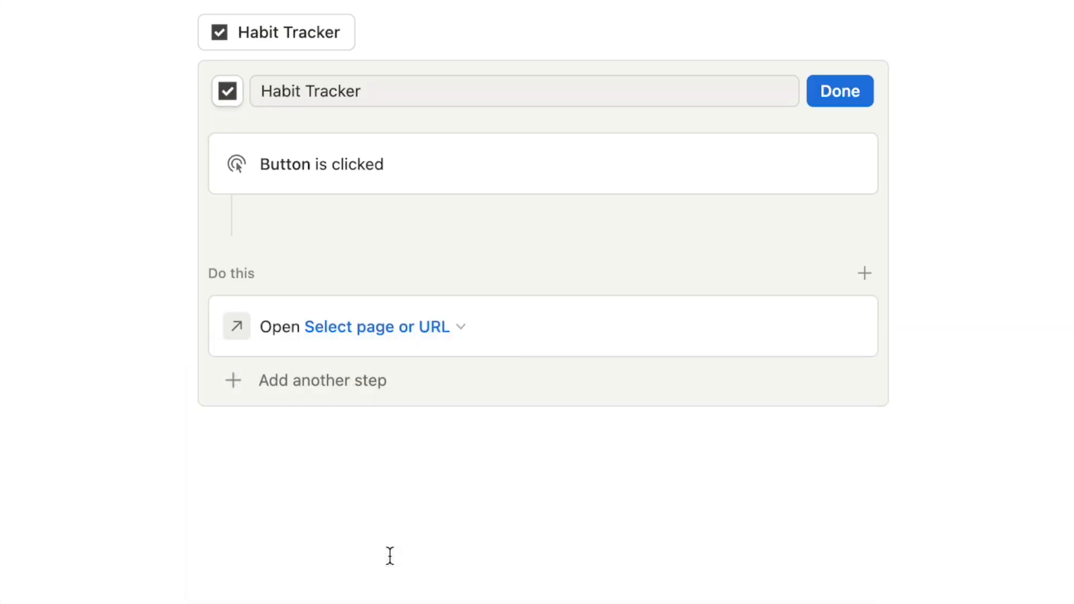
pyautogui.click(344, 334)
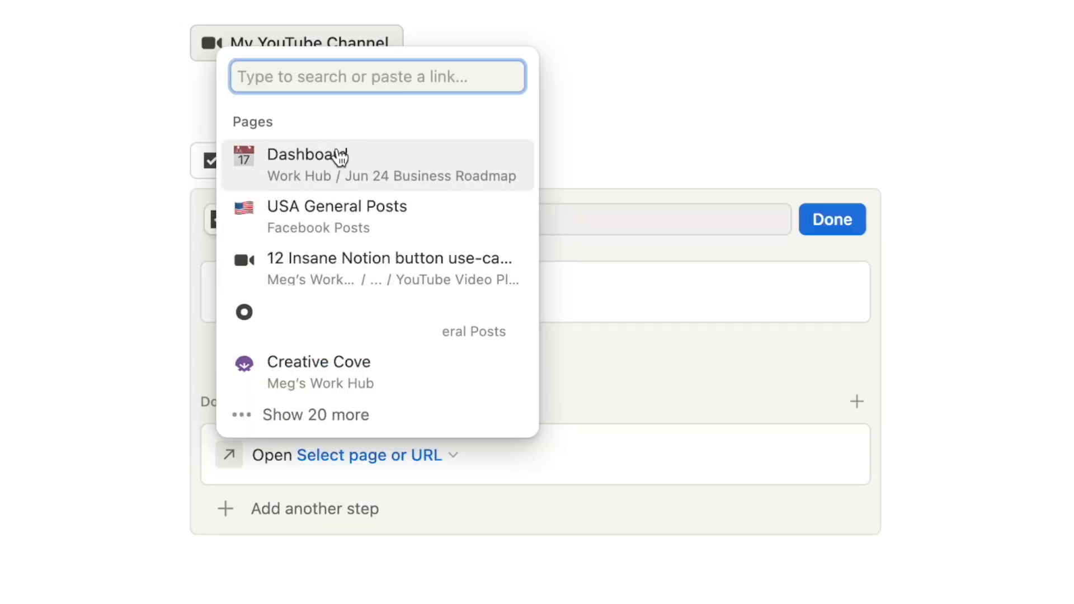
pyautogui.click(345, 155)
pyautogui.click(362, 454)
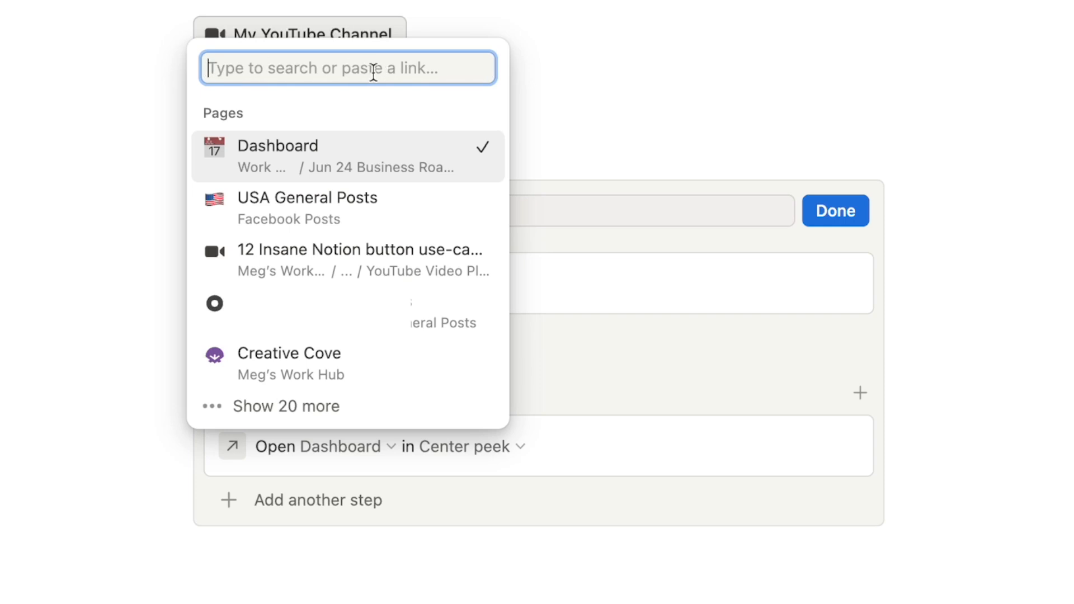
pyautogui.click(608, 386)
# Step: Set the Dashboard page to open as a full page and save the Habit Tracker button
pyautogui.click(468, 452)
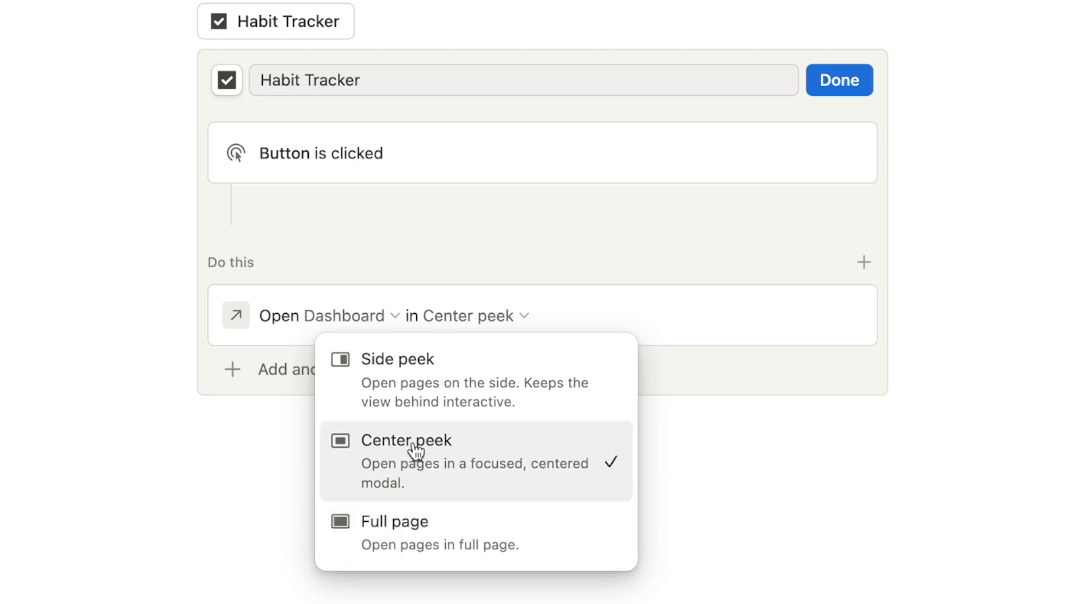
pyautogui.click(427, 537)
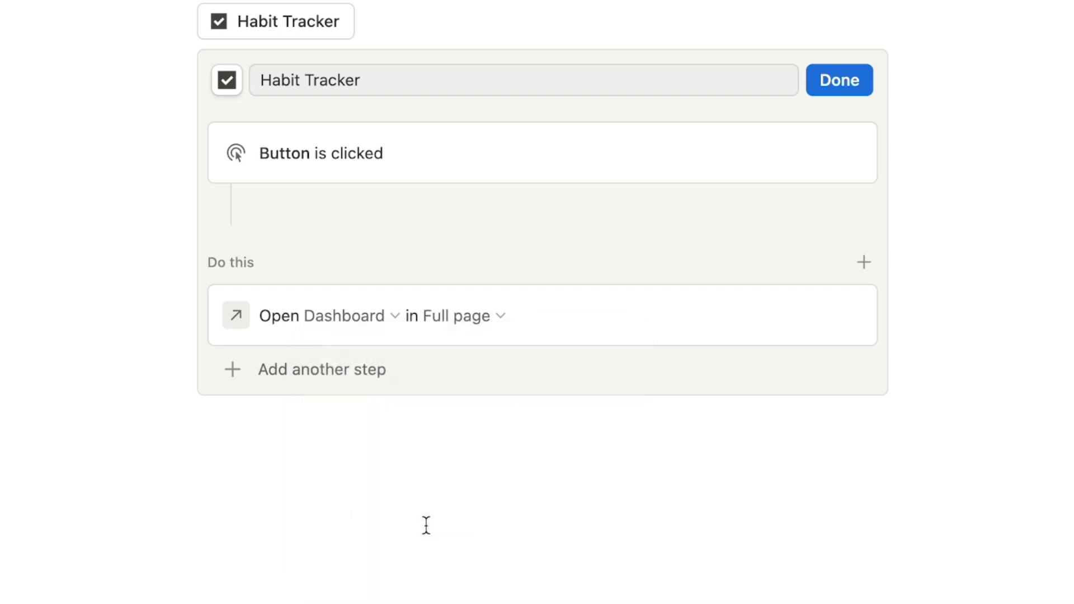
pyautogui.click(848, 76)
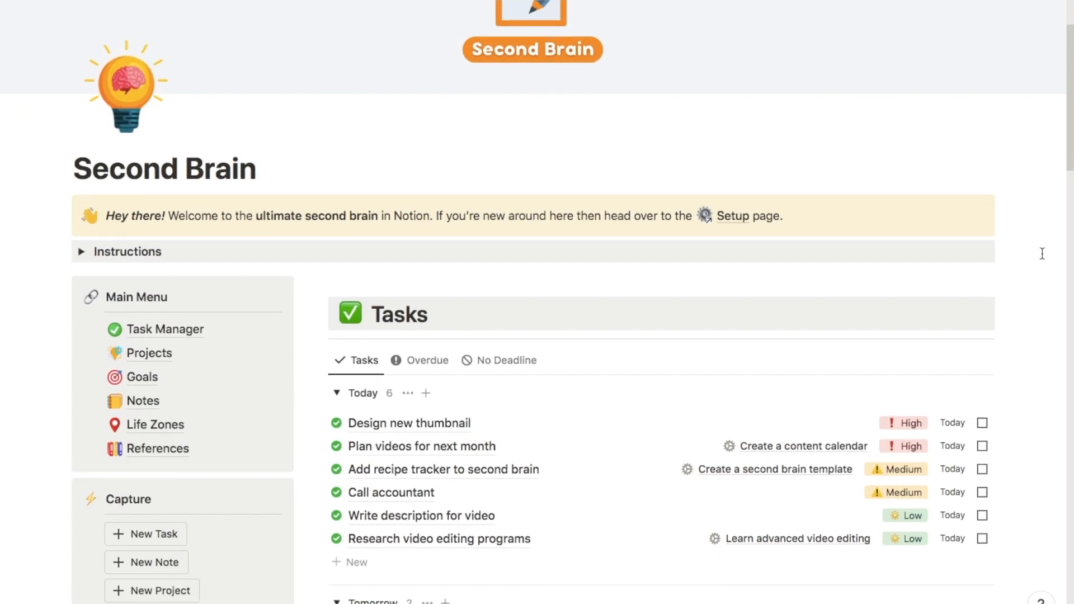
pyautogui.scroll(-3, 1042, 253)
pyautogui.scroll(-6, 1042, 253)
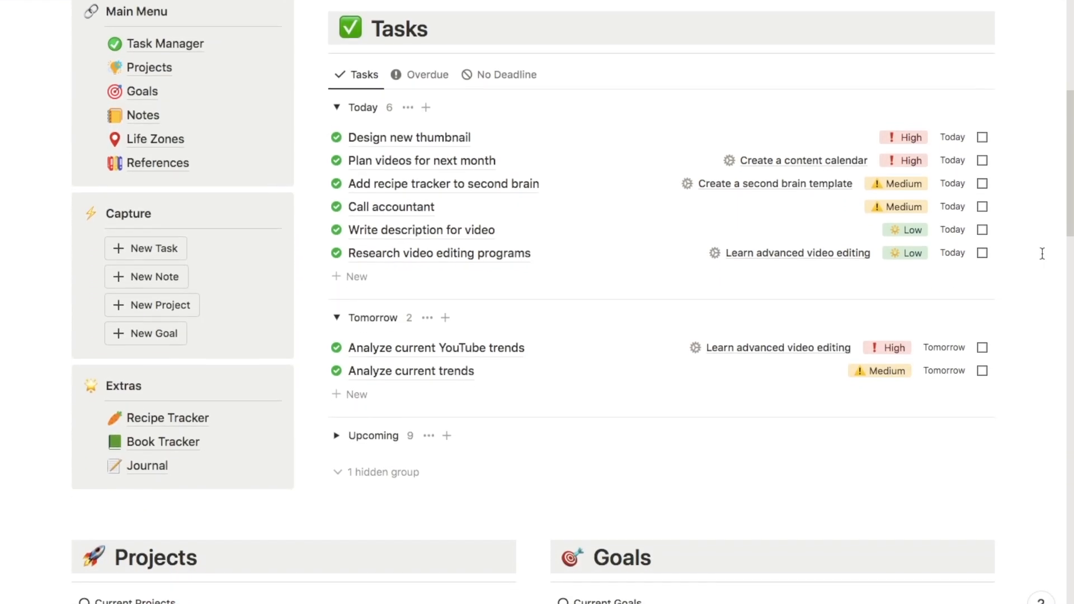
pyautogui.scroll(-7, 1042, 254)
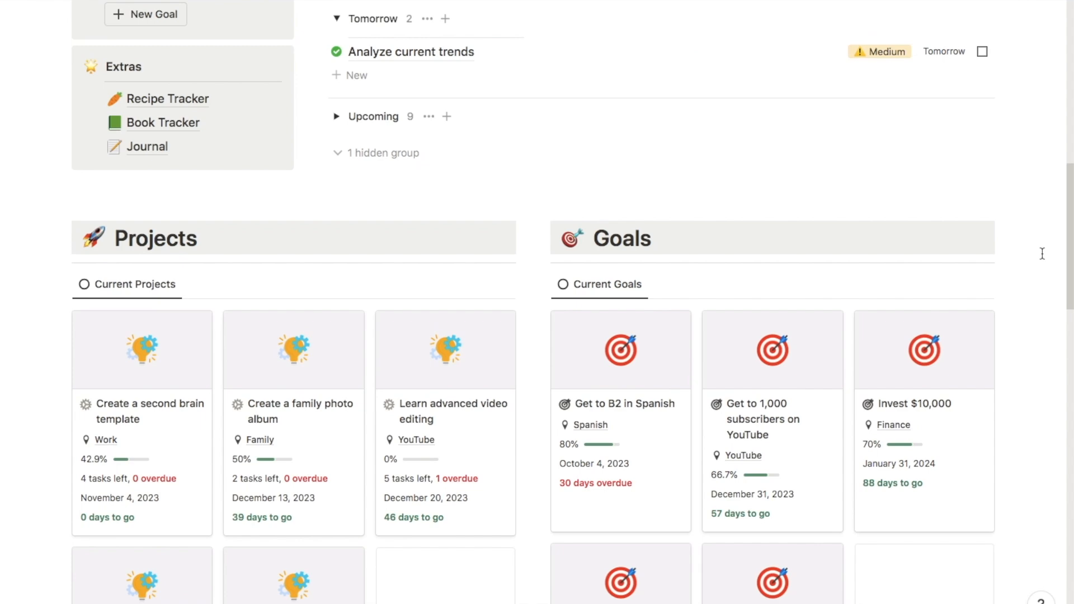
pyautogui.scroll(-2, 1042, 253)
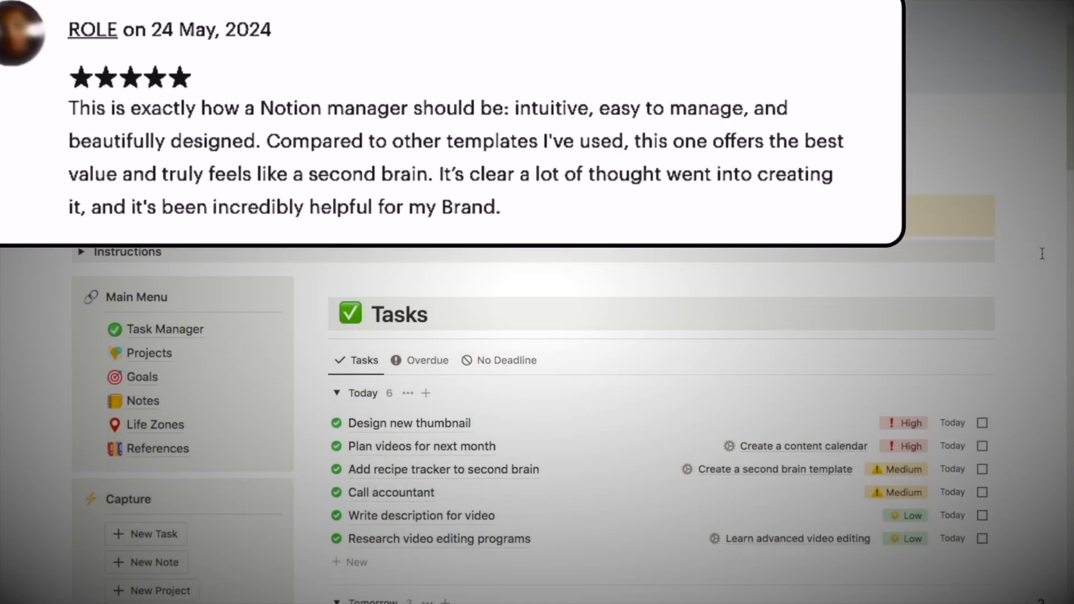
pyautogui.scroll(-6, 1042, 253)
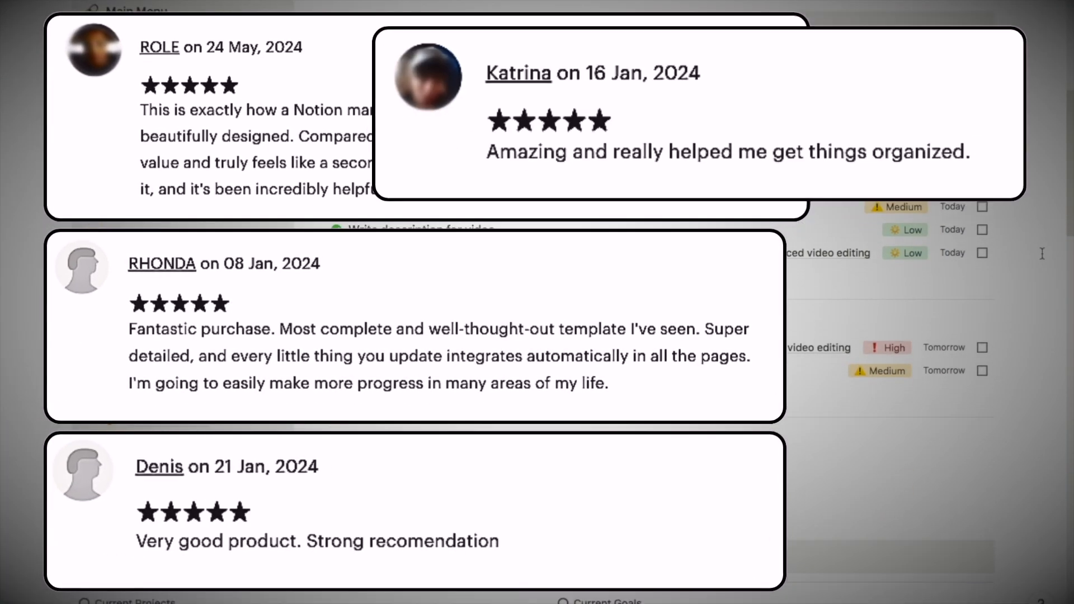